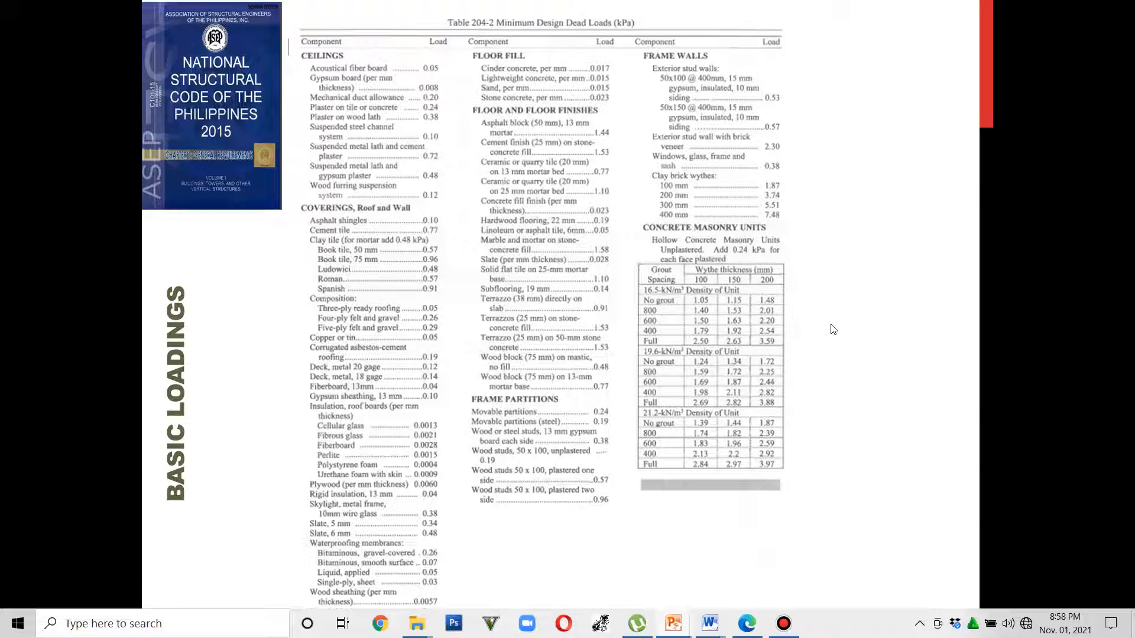
Review the live load slides with Tables 205-1 and 205-2, and exit the slide show
{"action": "key", "text": "Right"}
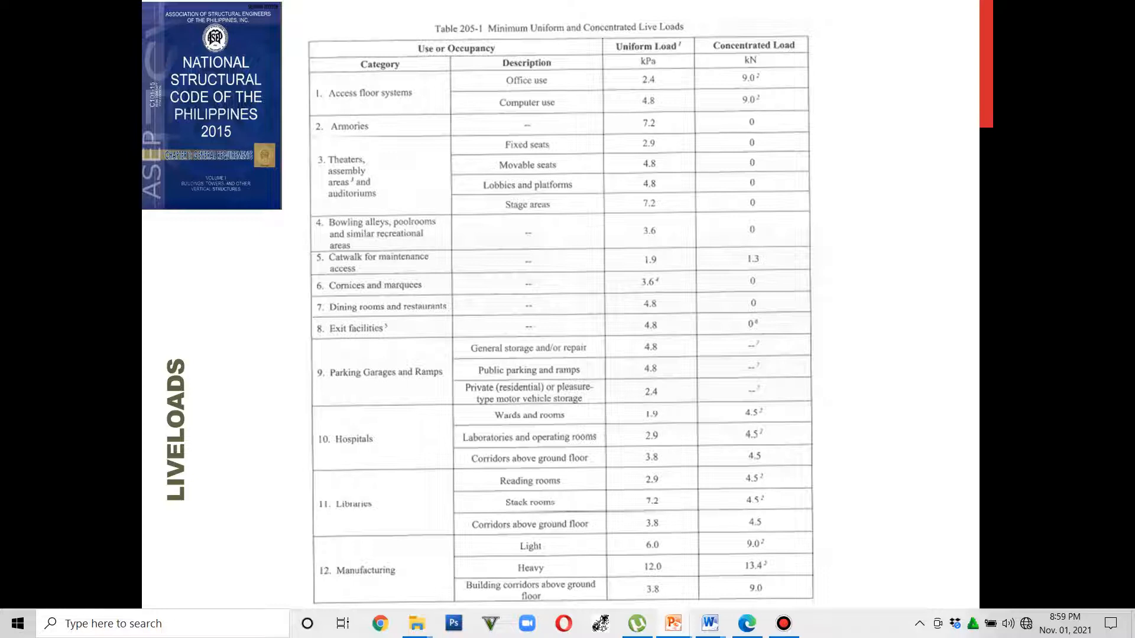
{"action": "key", "text": "Right"}
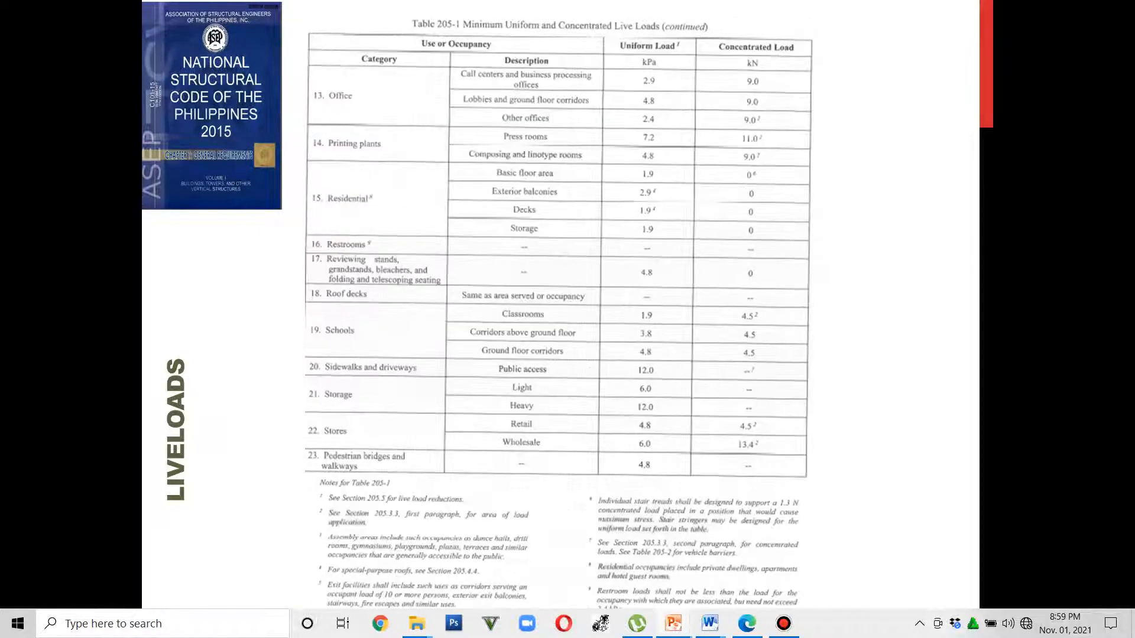
{"action": "key", "text": "Right"}
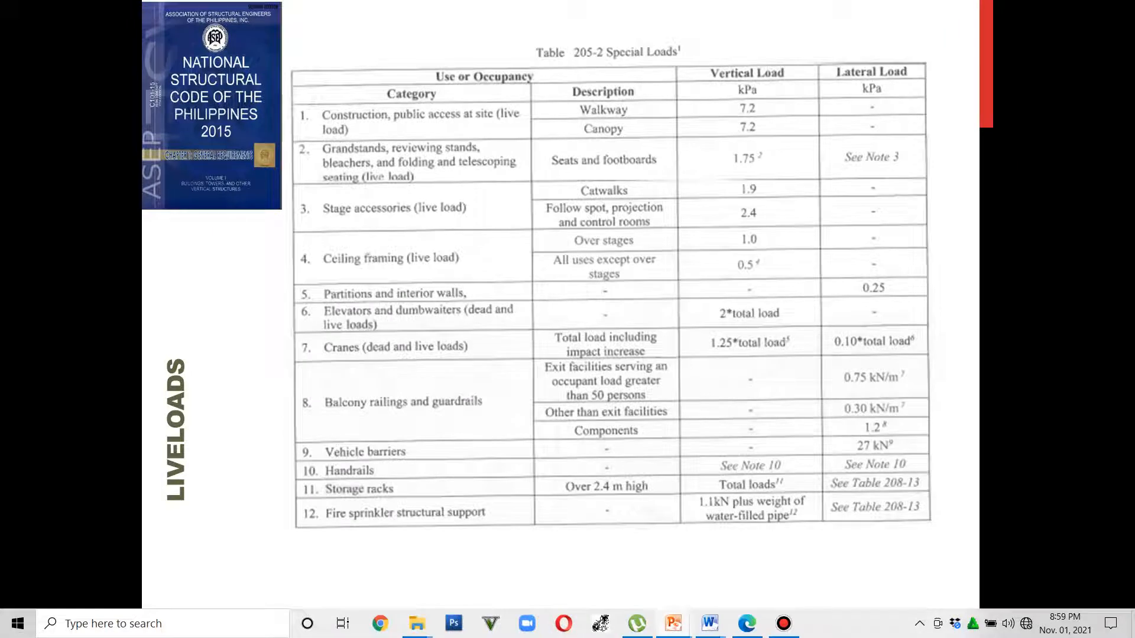
{"action": "key", "text": "Right"}
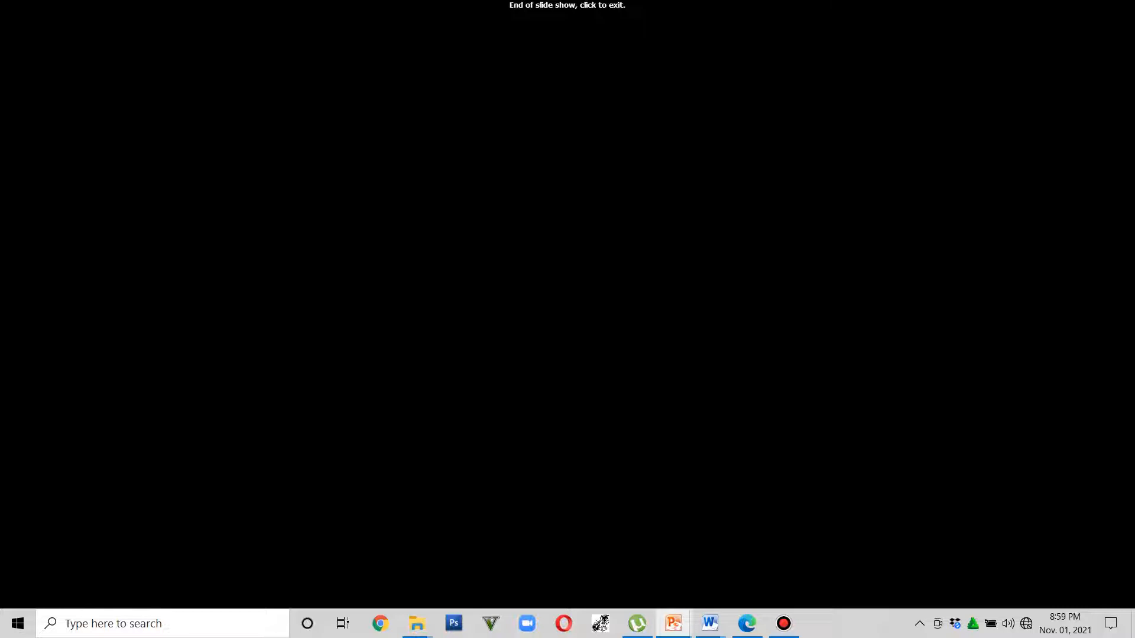
{"action": "key", "text": "Left"}
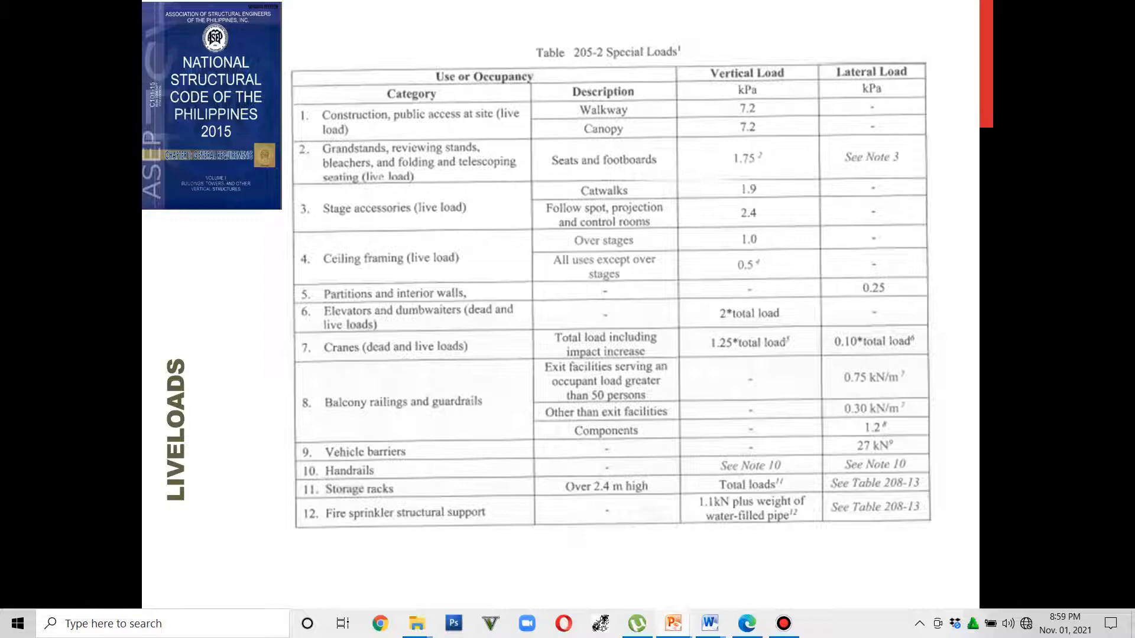
{"action": "key", "text": "Escape"}
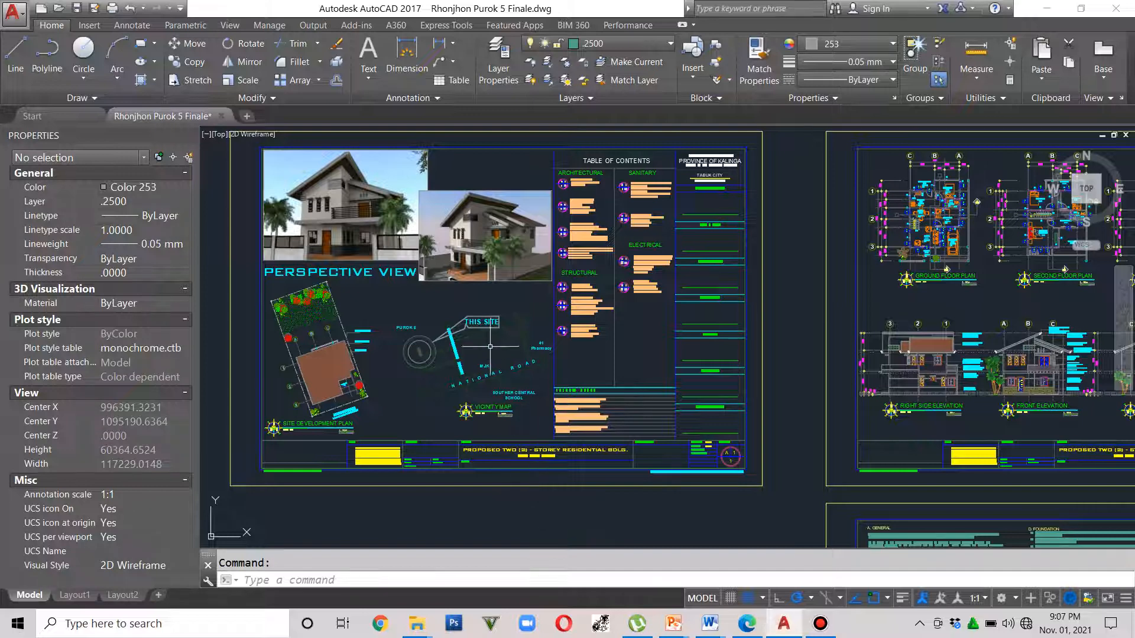
Examine the cover sheet's perspective views, site development plan, vicinity map and table of contents in the AutoCAD house drawing
{"action": "scroll", "coordinate": [459, 284], "scroll_direction": "up", "scroll_amount": 2}
{"action": "middle_click_drag", "start_coordinate": [459, 283], "coordinate": [501, 354]}
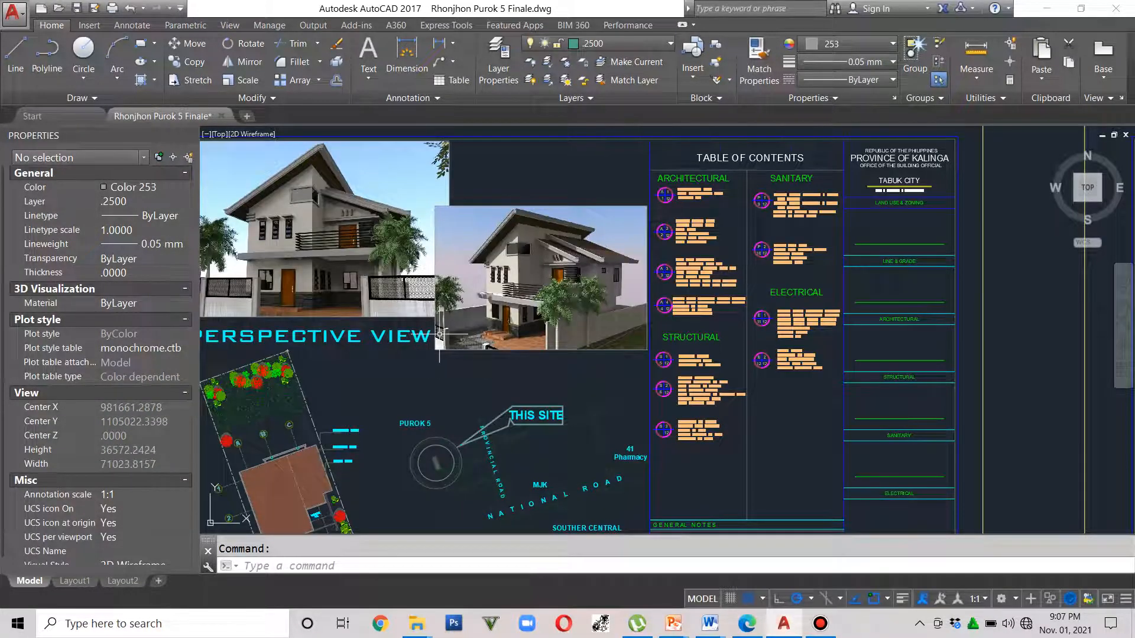
{"action": "scroll", "coordinate": [438, 335], "scroll_direction": "down", "scroll_amount": 2}
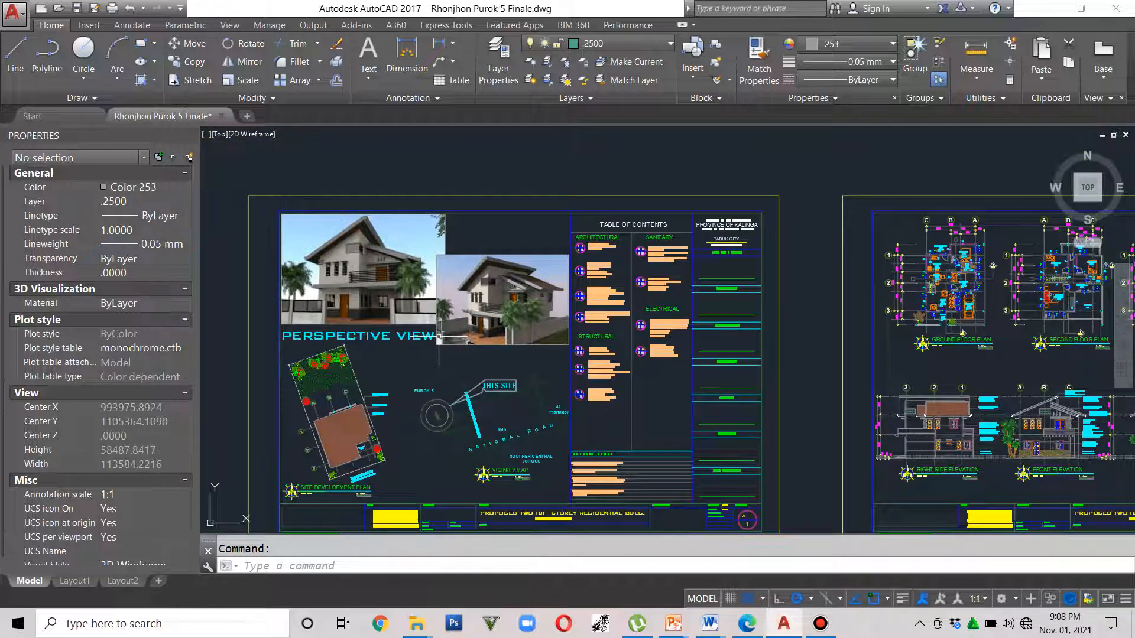
{"action": "scroll", "coordinate": [439, 336], "scroll_direction": "up", "scroll_amount": 2}
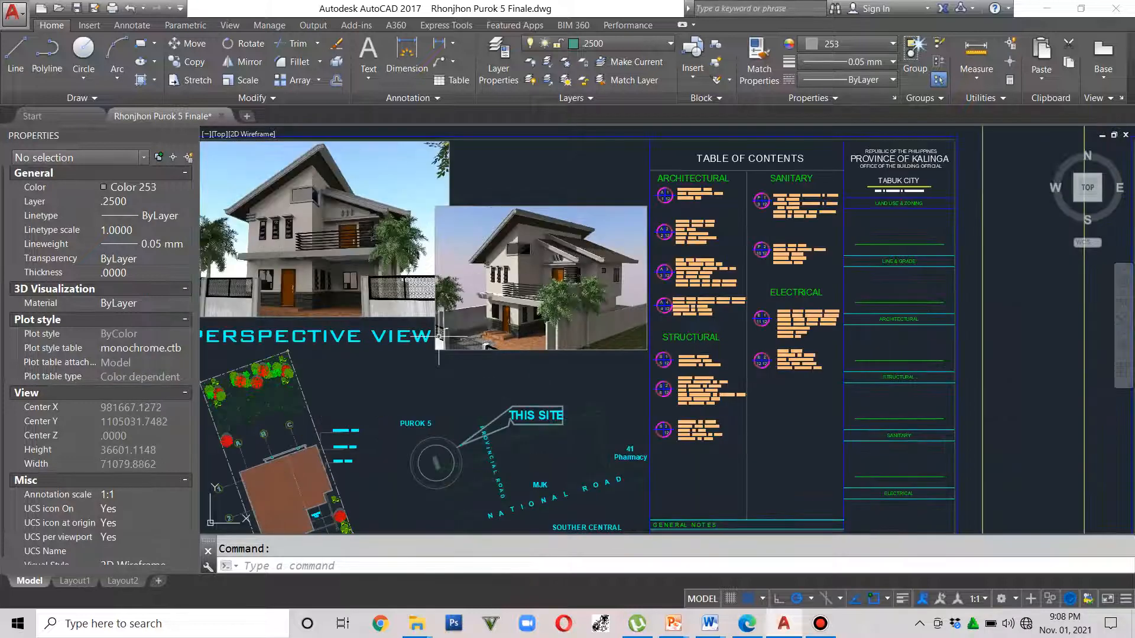
{"action": "middle_click_drag", "start_coordinate": [408, 362], "coordinate": [442, 349]}
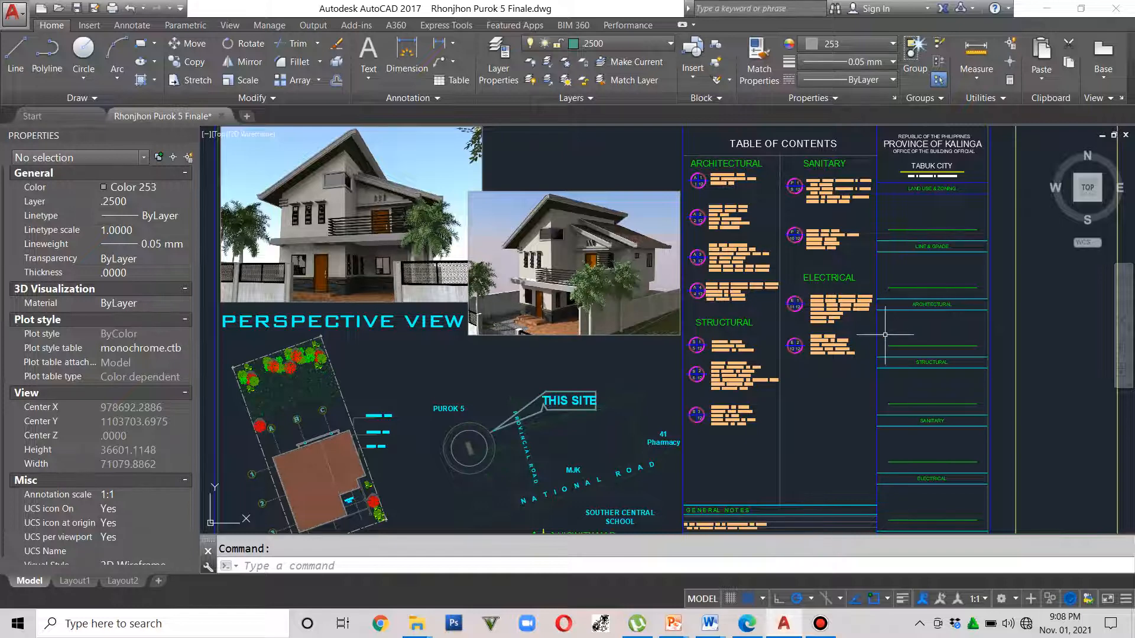
Examine the room layout, walls and dimensions on the ground floor plan and the second floor plan
{"action": "middle_click_drag", "start_coordinate": [922, 329], "coordinate": [407, 315]}
{"action": "scroll", "coordinate": [842, 333], "scroll_direction": "up", "scroll_amount": 5}
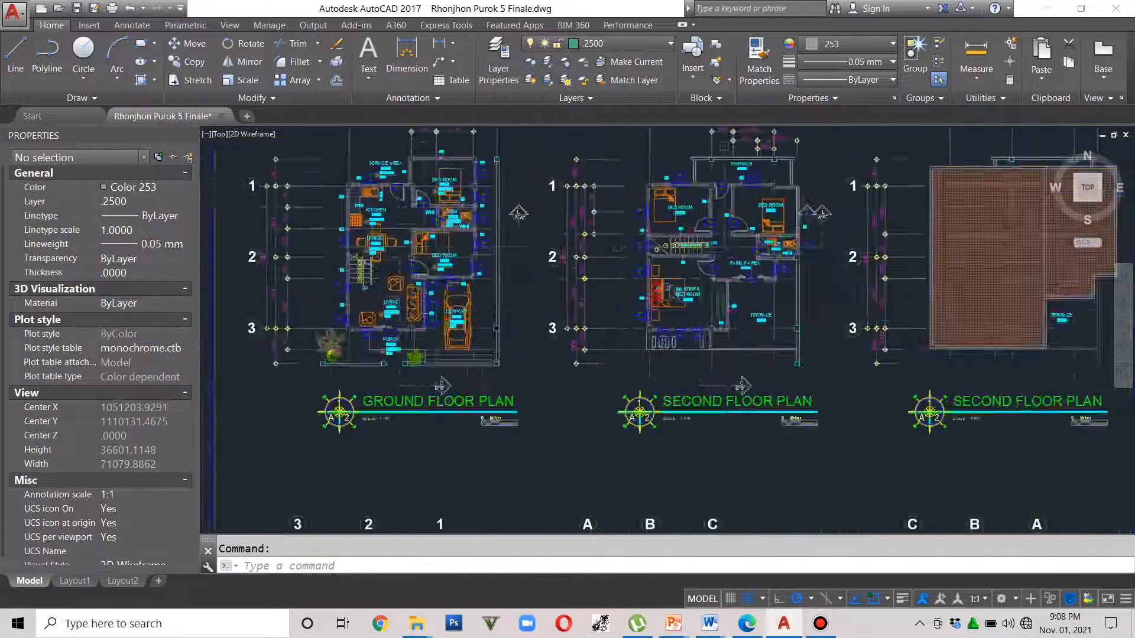
{"action": "middle_click_drag", "start_coordinate": [546, 374], "coordinate": [661, 455]}
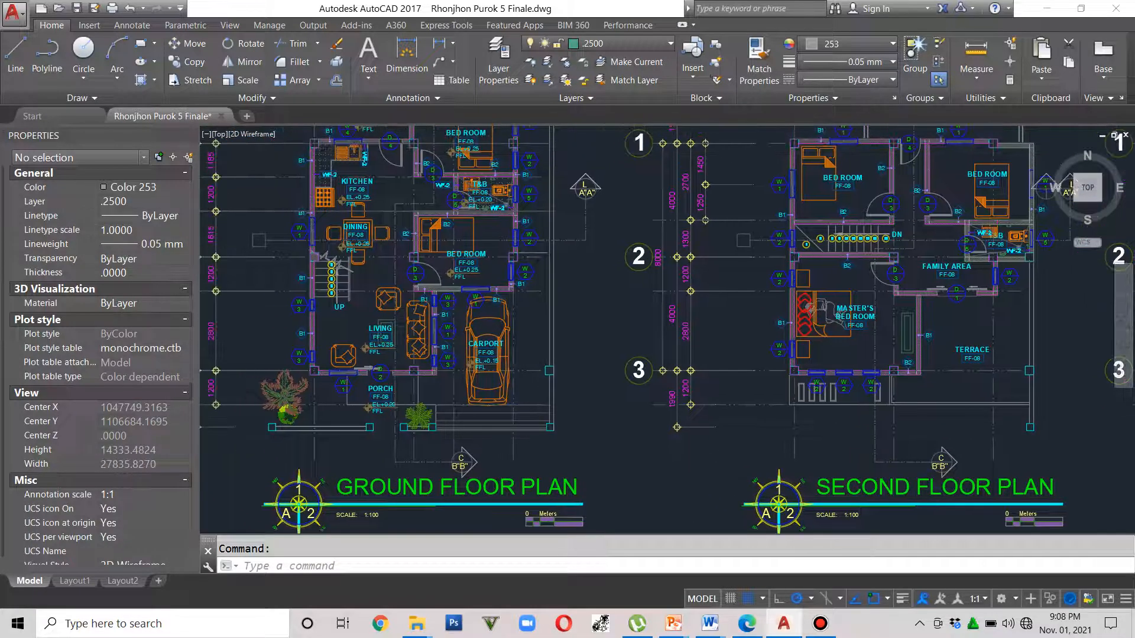
{"action": "middle_click_drag", "start_coordinate": [541, 382], "coordinate": [566, 417]}
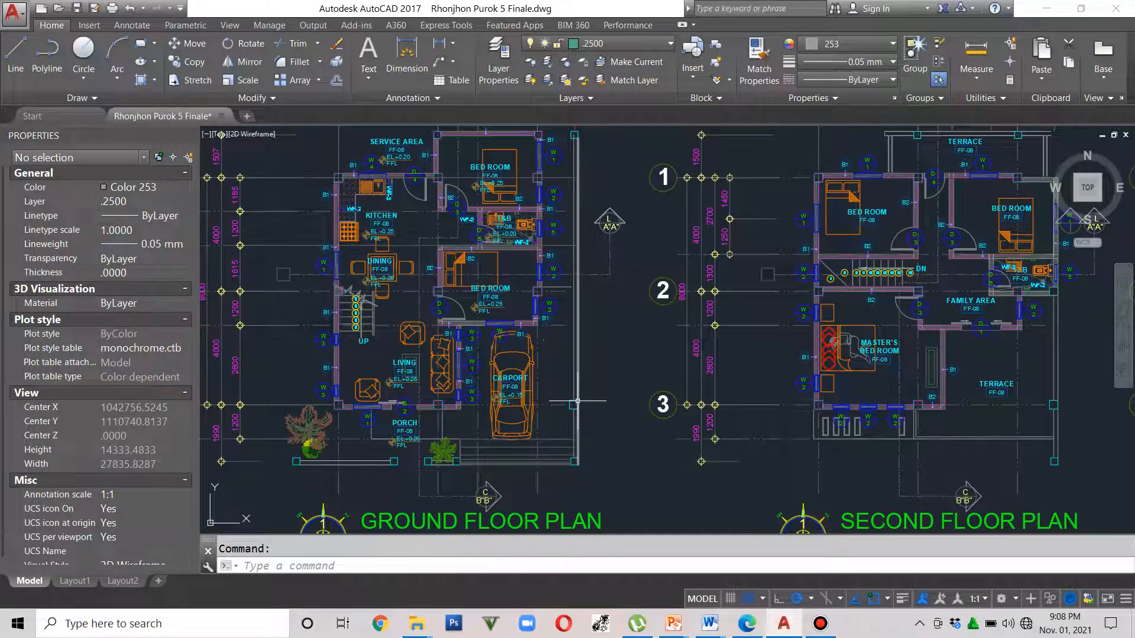
{"action": "middle_click_drag", "start_coordinate": [622, 358], "coordinate": [626, 362]}
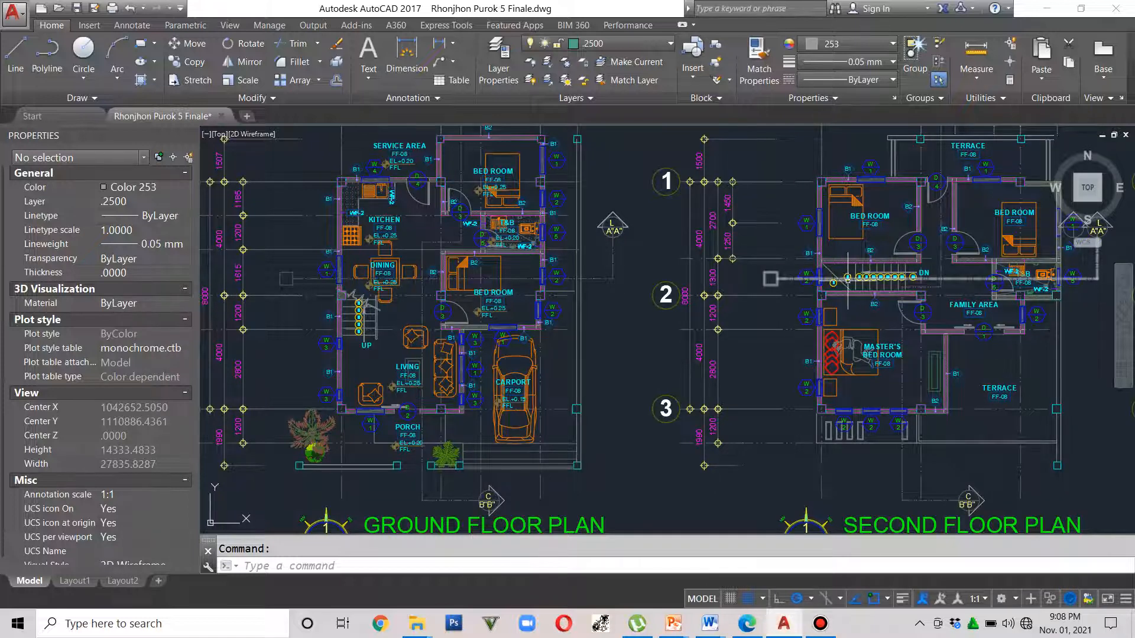
{"action": "middle_click_drag", "start_coordinate": [903, 378], "coordinate": [686, 387]}
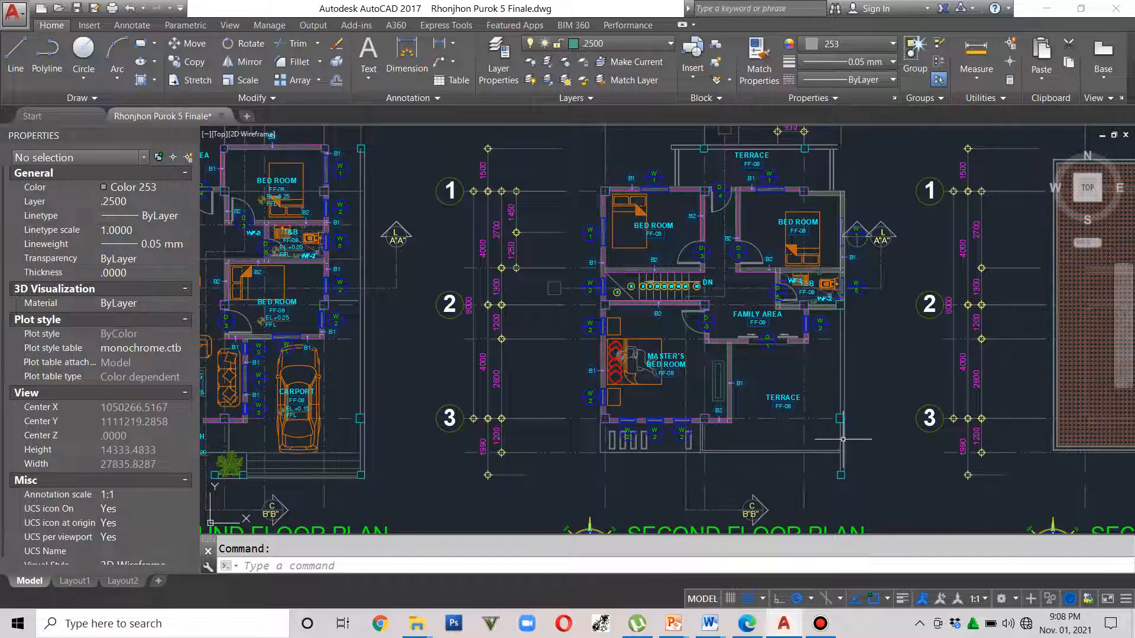
{"action": "middle_click_drag", "start_coordinate": [752, 400], "coordinate": [743, 412]}
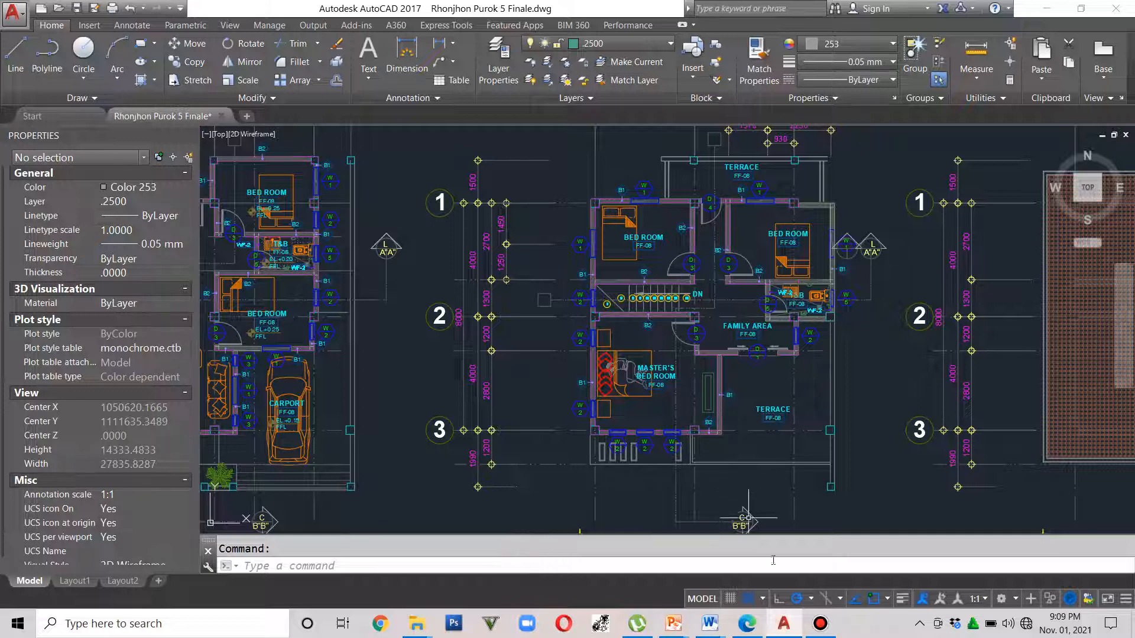
{"action": "left_click", "coordinate": [821, 633]}
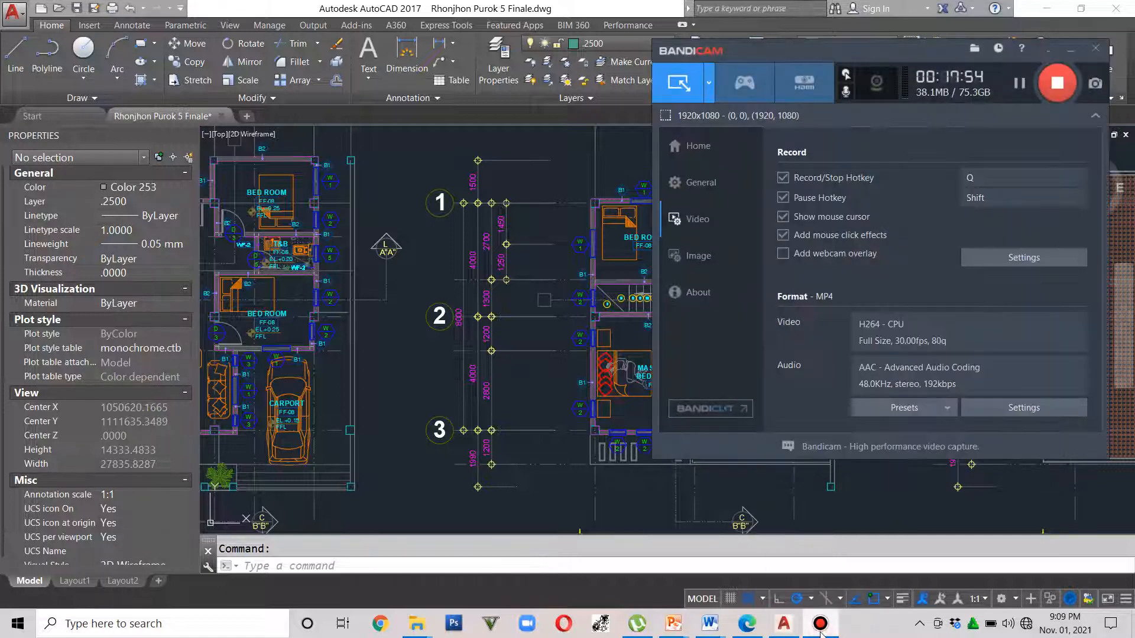
{"action": "left_click", "coordinate": [821, 633]}
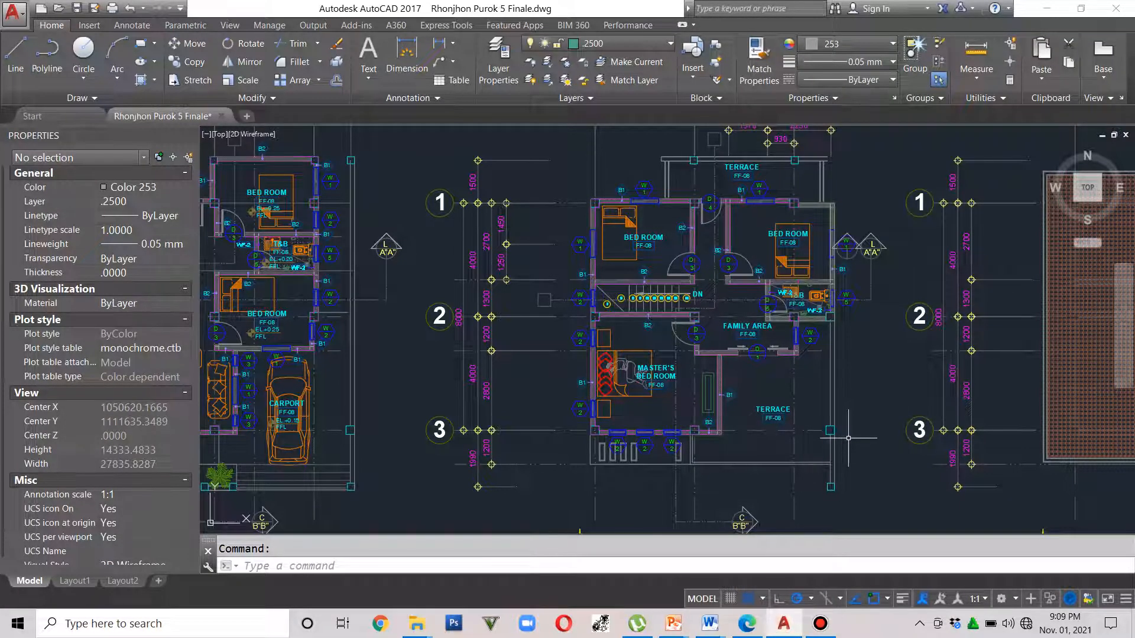
Survey the drawing set from the floor plans and elevations across to the structural sheets
{"action": "mouse_move", "coordinate": [471, 385]}
{"action": "middle_mouse_down"}
{"action": "mouse_move", "coordinate": [530, 358]}
{"action": "mouse_move", "coordinate": [639, 367]}
{"action": "middle_mouse_up"}
{"action": "scroll", "coordinate": [697, 347], "scroll_direction": "down", "scroll_amount": 5}
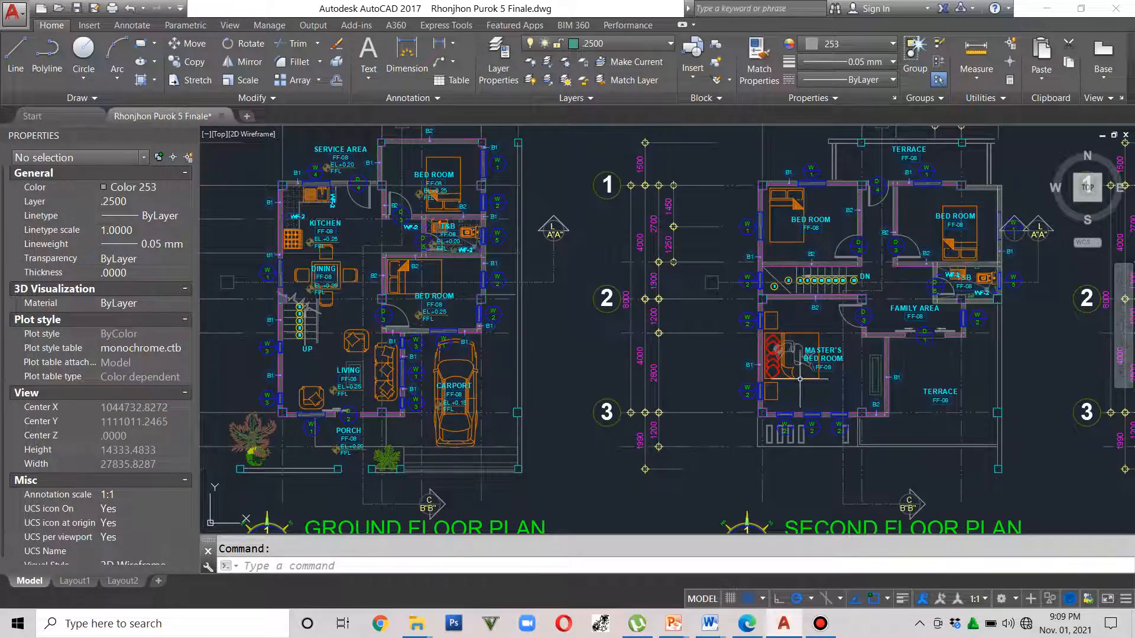
{"action": "scroll", "coordinate": [594, 343], "scroll_direction": "down", "scroll_amount": 2}
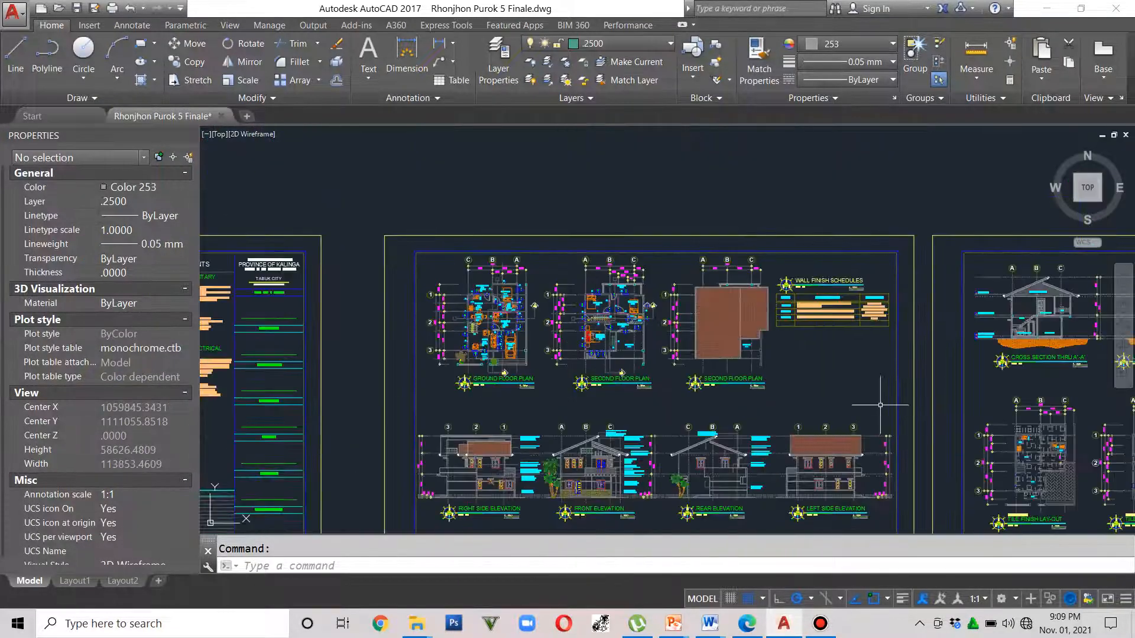
{"action": "middle_click_drag", "start_coordinate": [881, 405], "coordinate": [550, 352]}
{"action": "middle_click_drag", "start_coordinate": [821, 383], "coordinate": [680, 275]}
{"action": "scroll", "coordinate": [680, 275], "scroll_direction": "down", "scroll_amount": 2}
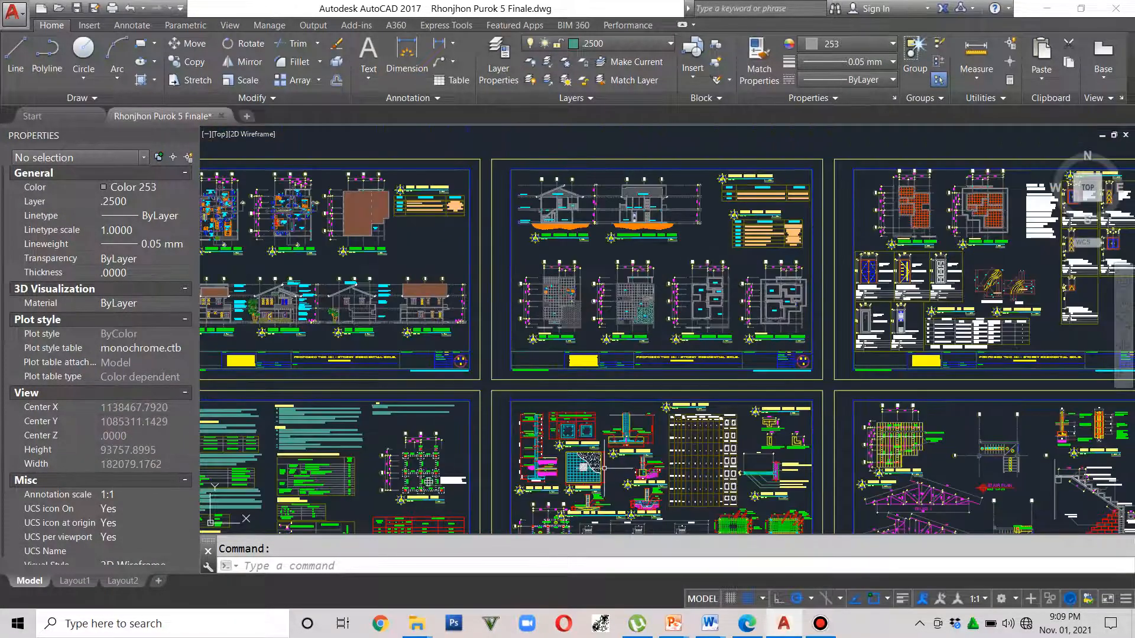
{"action": "mouse_move", "coordinate": [673, 344]}
{"action": "middle_mouse_down"}
{"action": "mouse_move", "coordinate": [703, 311]}
{"action": "mouse_move", "coordinate": [729, 244]}
{"action": "middle_mouse_up"}
{"action": "middle_click_drag", "start_coordinate": [636, 424], "coordinate": [636, 432]}
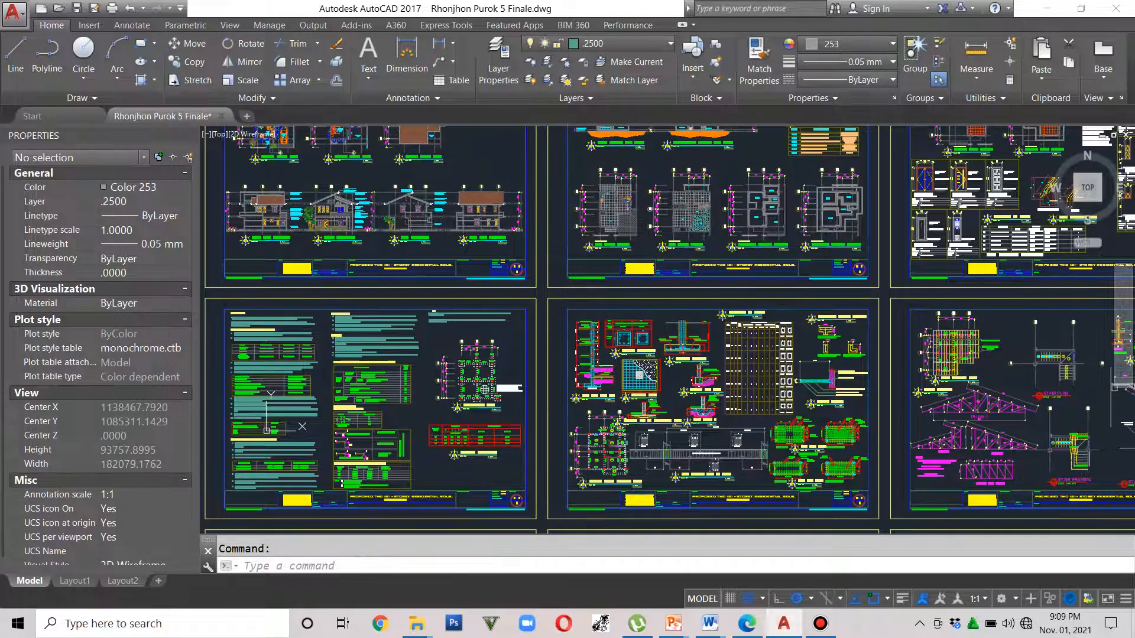
Examine the foundation plan's footings, columns, tie beams and slab note, along with the adjacent structural details sheet
{"action": "scroll", "coordinate": [636, 433], "scroll_direction": "up", "scroll_amount": 6}
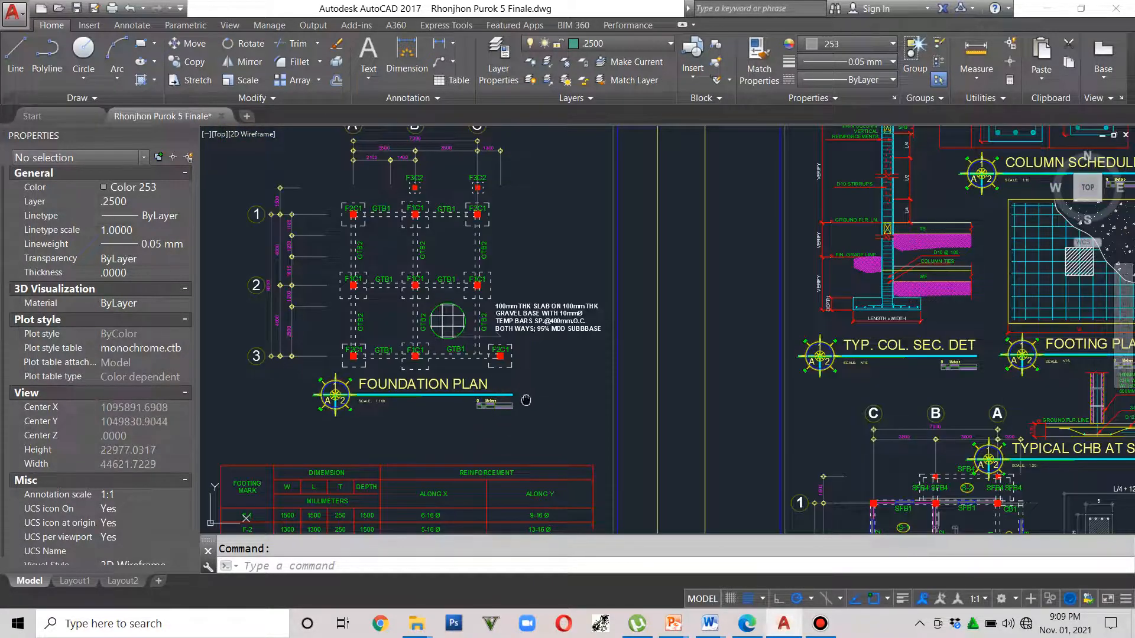
{"action": "middle_click_drag", "start_coordinate": [526, 401], "coordinate": [541, 433]}
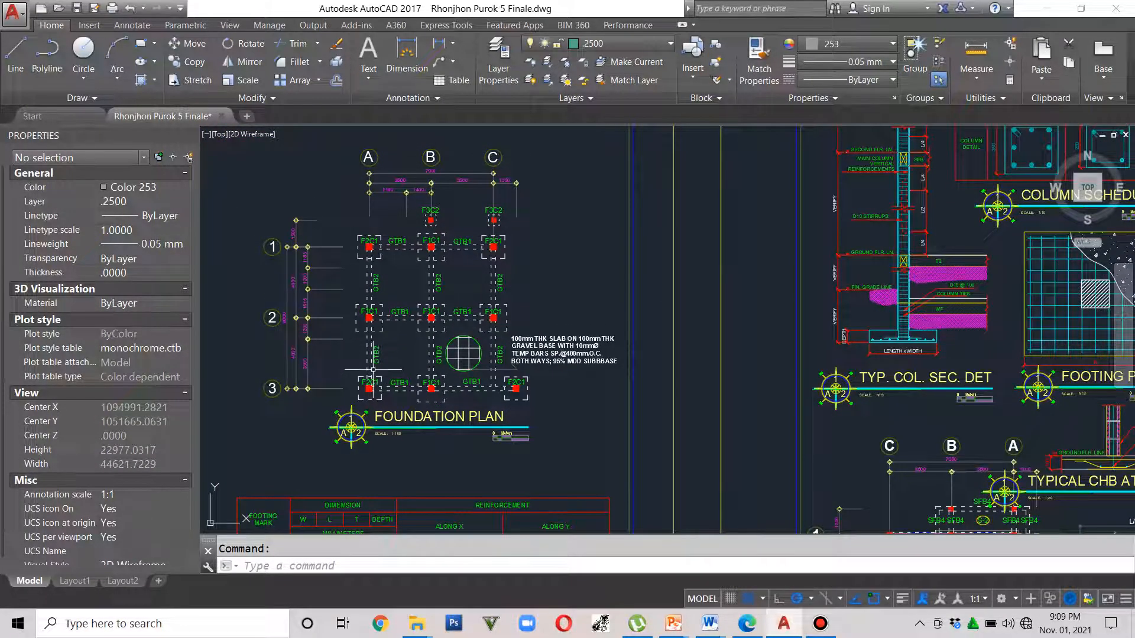
{"action": "scroll", "coordinate": [372, 368], "scroll_direction": "up", "scroll_amount": 2}
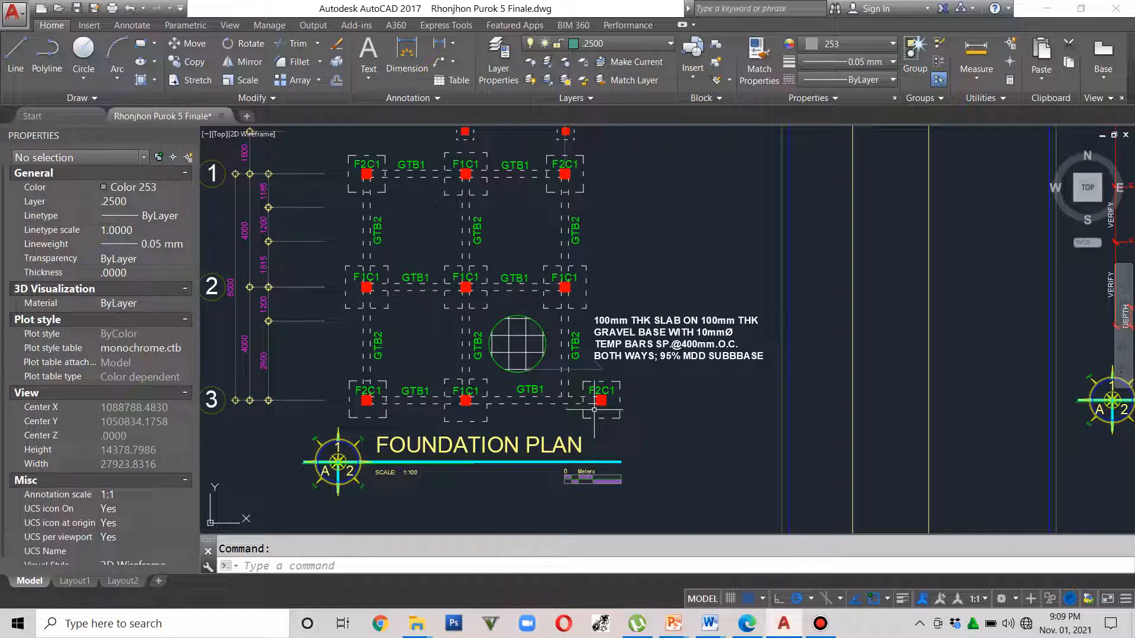
{"action": "middle_click_drag", "start_coordinate": [476, 332], "coordinate": [471, 376]}
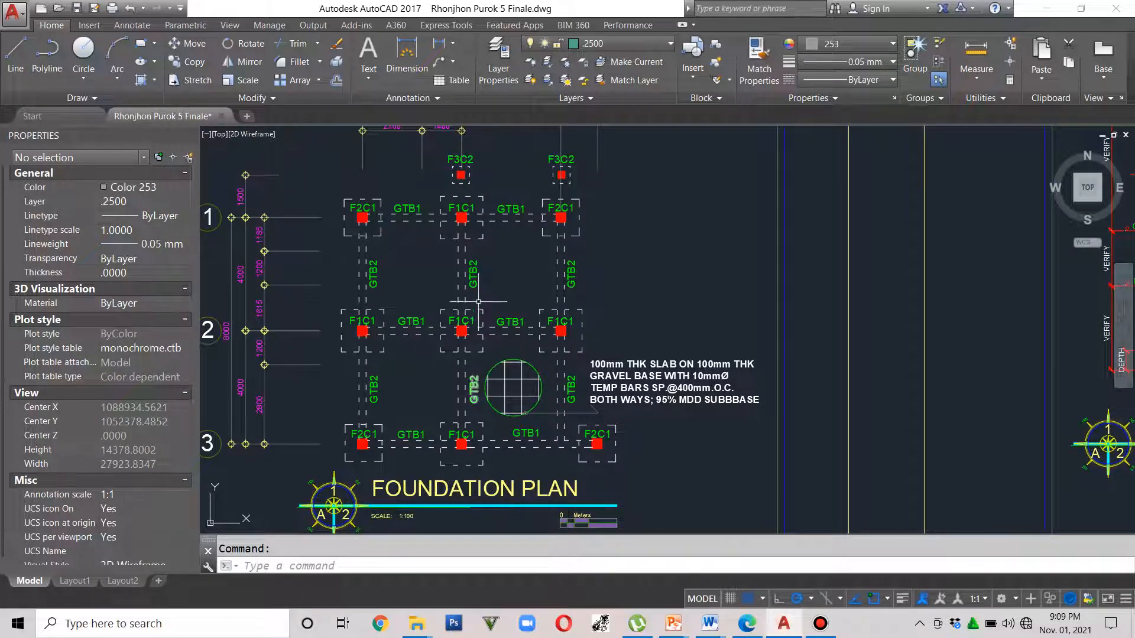
{"action": "scroll", "coordinate": [624, 262], "scroll_direction": "down", "scroll_amount": 2}
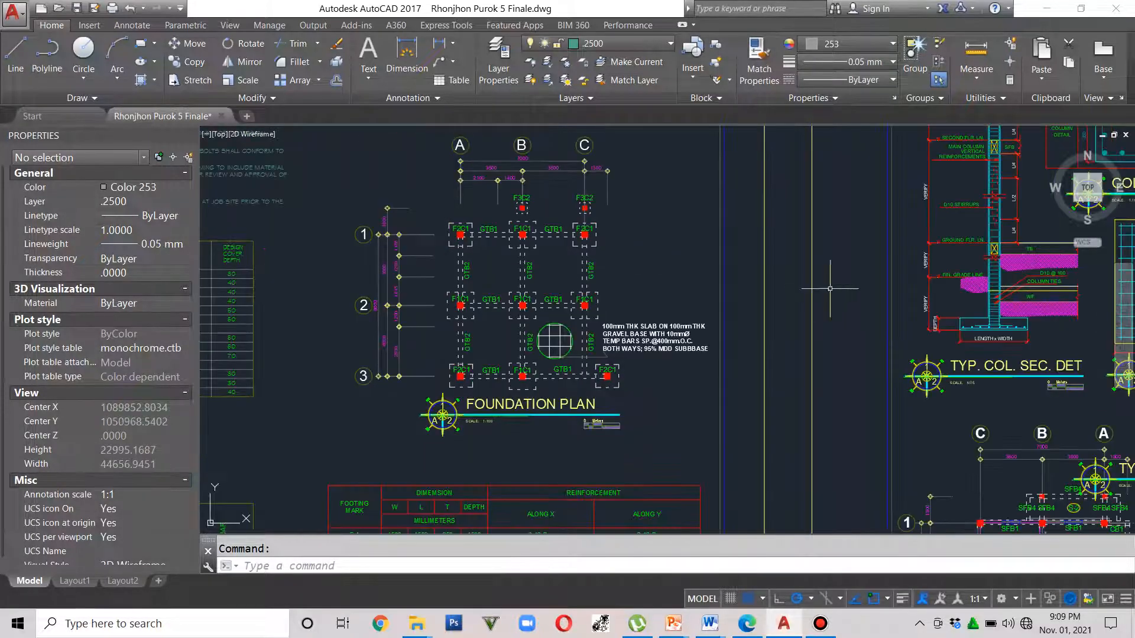
{"action": "middle_click_drag", "start_coordinate": [830, 288], "coordinate": [410, 330]}
{"action": "scroll", "coordinate": [547, 352], "scroll_direction": "down", "scroll_amount": 4}
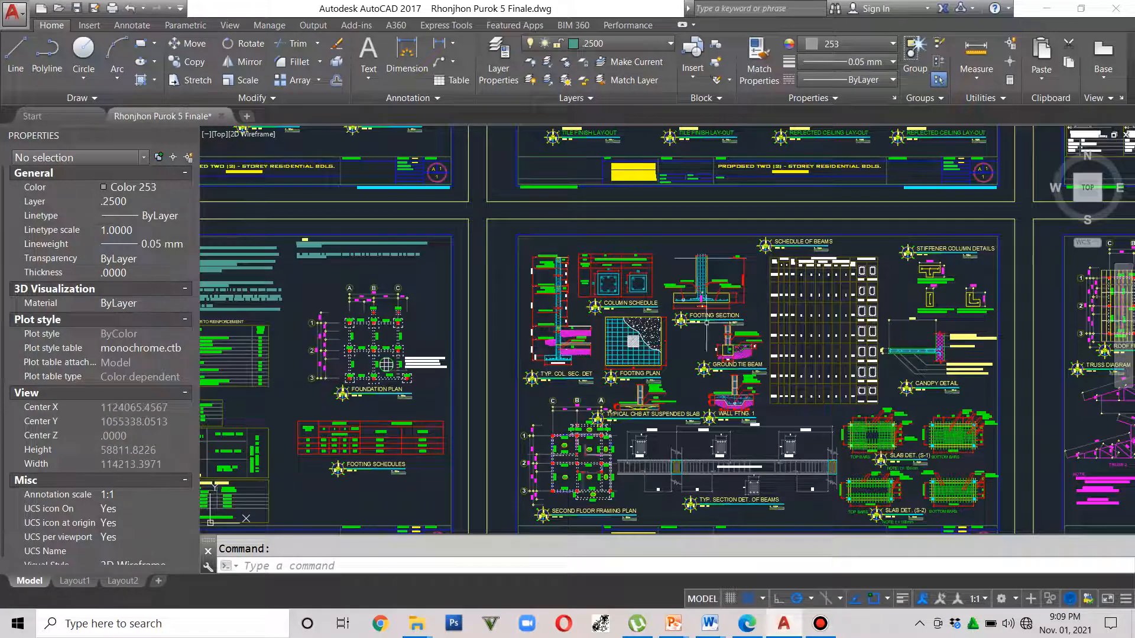
{"action": "middle_click_drag", "start_coordinate": [721, 315], "coordinate": [659, 403]}
{"action": "middle_click_drag", "start_coordinate": [324, 452], "coordinate": [455, 380]}
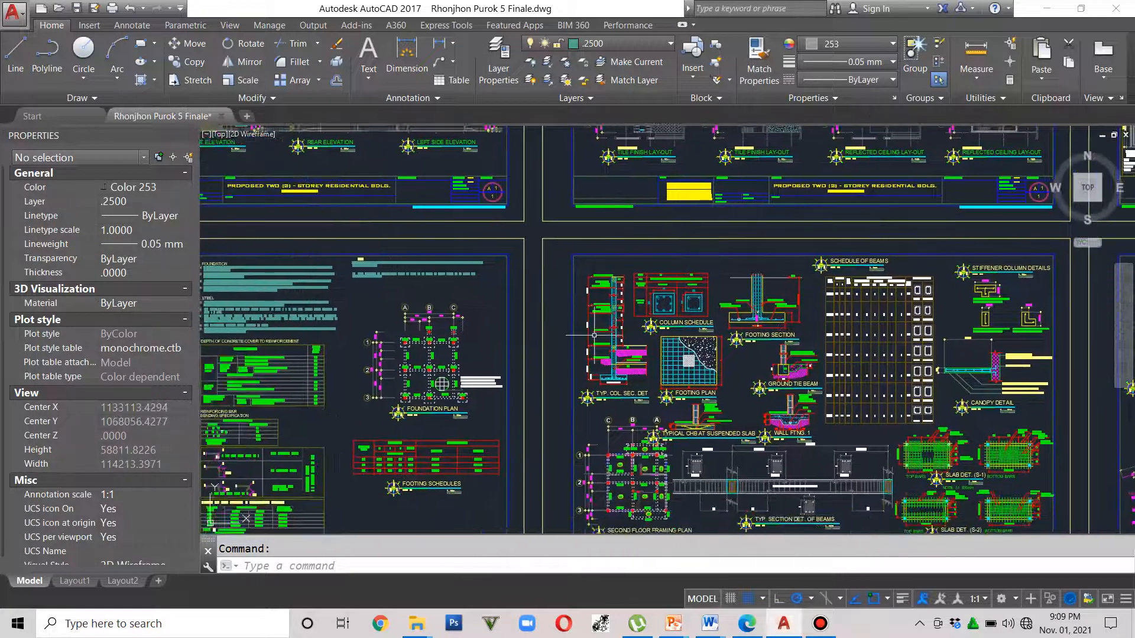
{"action": "scroll", "coordinate": [457, 382], "scroll_direction": "up", "scroll_amount": 4}
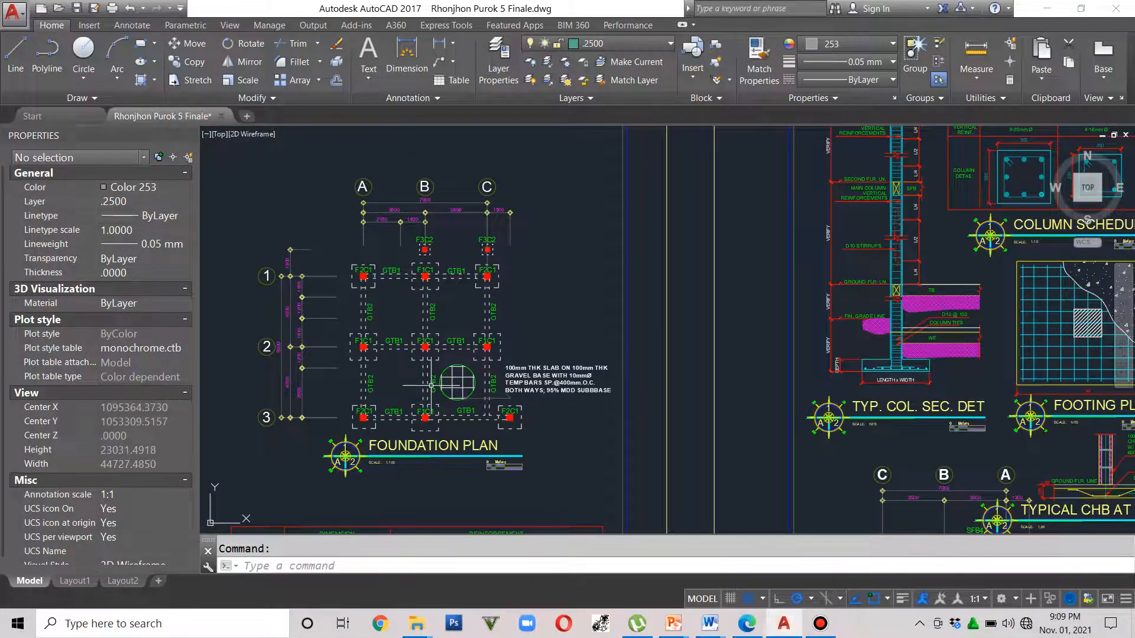
{"action": "scroll", "coordinate": [457, 382], "scroll_direction": "down", "scroll_amount": 4}
Look over the structural sheets and examine the second floor framing plan's beams and slabs beside the typical beam section detail
{"action": "mouse_move", "coordinate": [839, 385]}
{"action": "middle_mouse_down"}
{"action": "mouse_move", "coordinate": [745, 400]}
{"action": "mouse_move", "coordinate": [624, 448]}
{"action": "middle_mouse_up"}
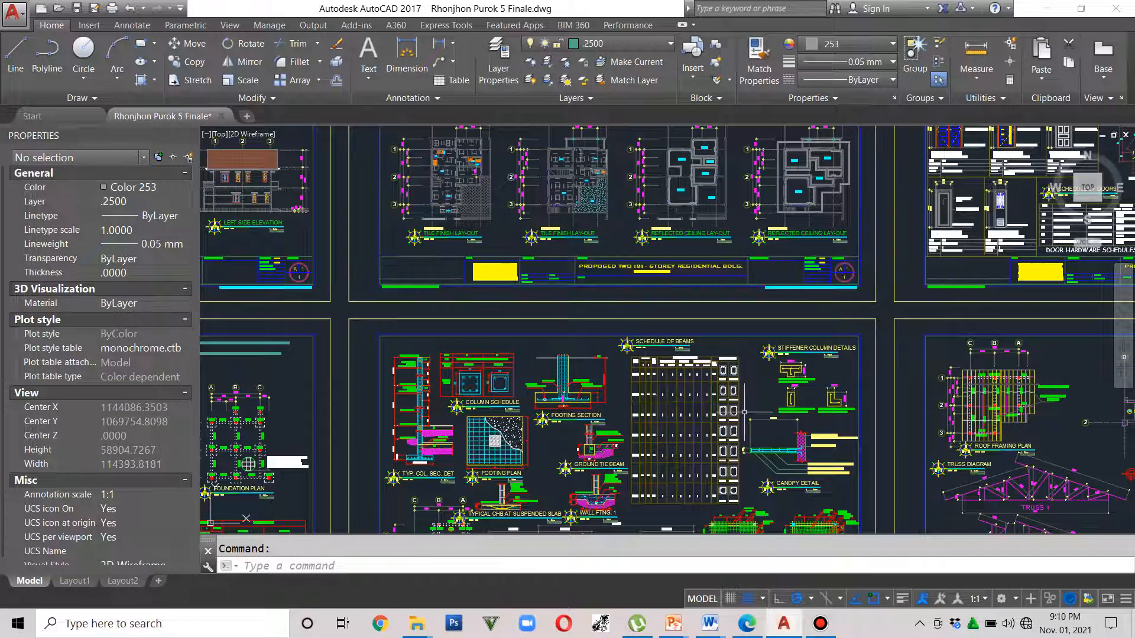
{"action": "scroll", "coordinate": [735, 416], "scroll_direction": "down", "scroll_amount": 2}
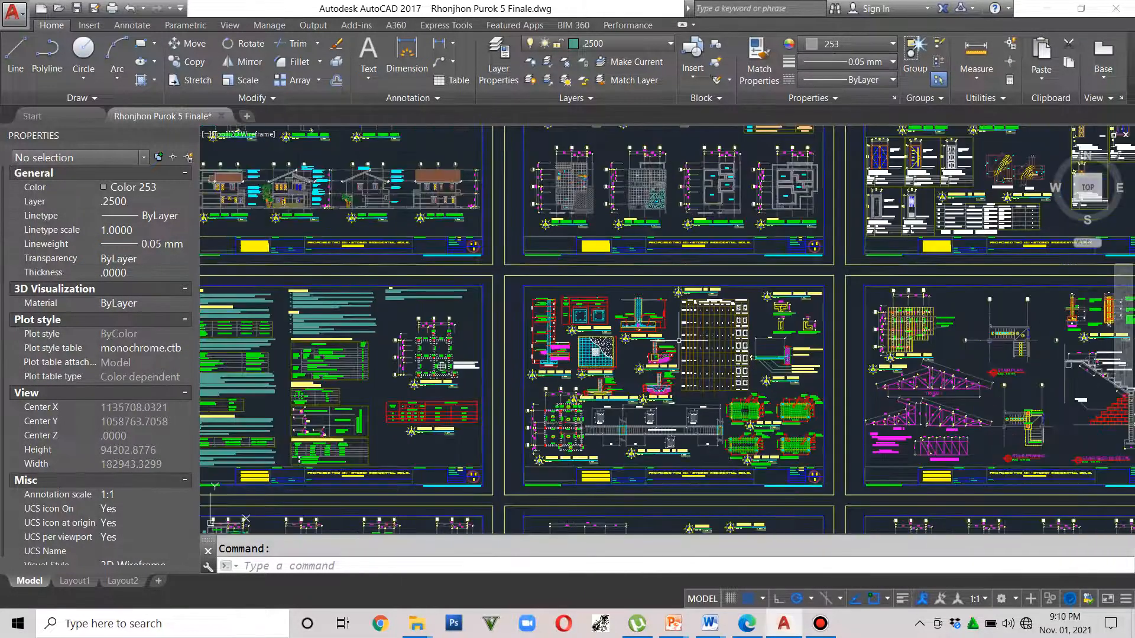
{"action": "middle_click_drag", "start_coordinate": [468, 420], "coordinate": [422, 511]}
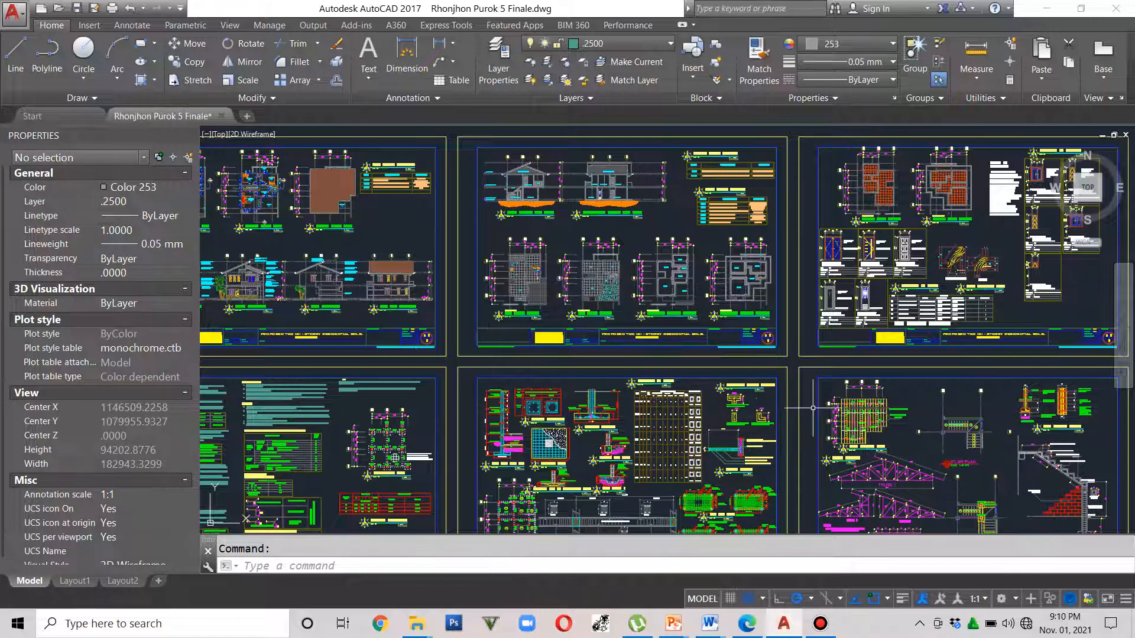
{"action": "middle_click_drag", "start_coordinate": [813, 407], "coordinate": [777, 400]}
{"action": "scroll", "coordinate": [776, 400], "scroll_direction": "up", "scroll_amount": 3}
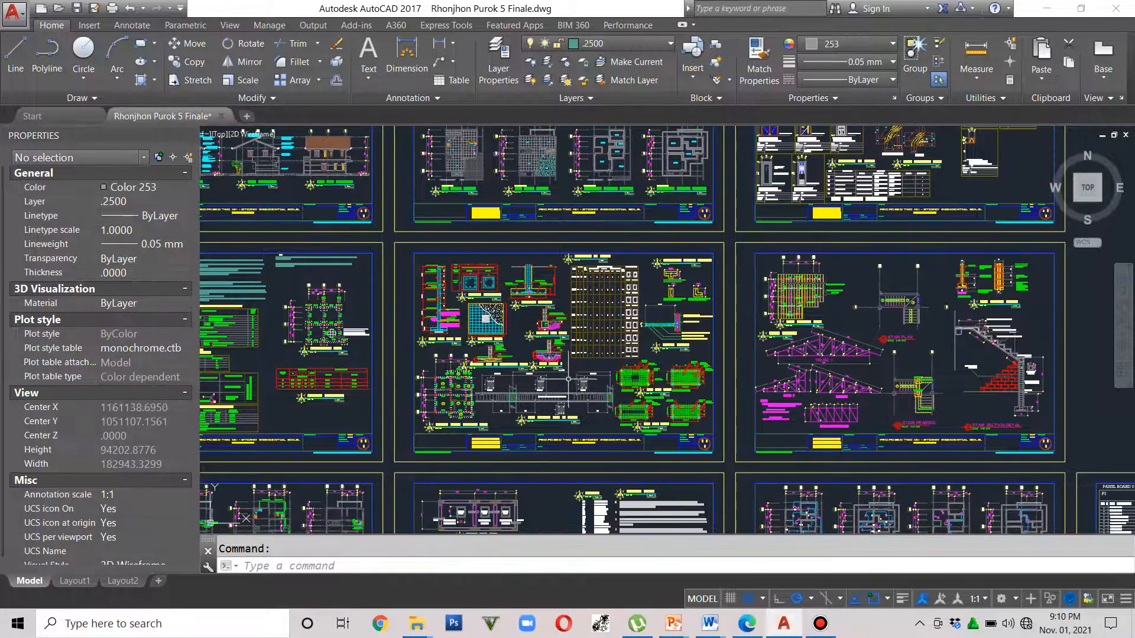
{"action": "scroll", "coordinate": [489, 404], "scroll_direction": "up", "scroll_amount": 2}
{"action": "scroll", "coordinate": [489, 405], "scroll_direction": "up", "scroll_amount": 2}
{"action": "middle_click_drag", "start_coordinate": [489, 405], "coordinate": [565, 406]}
{"action": "scroll", "coordinate": [485, 418], "scroll_direction": "up", "scroll_amount": 2}
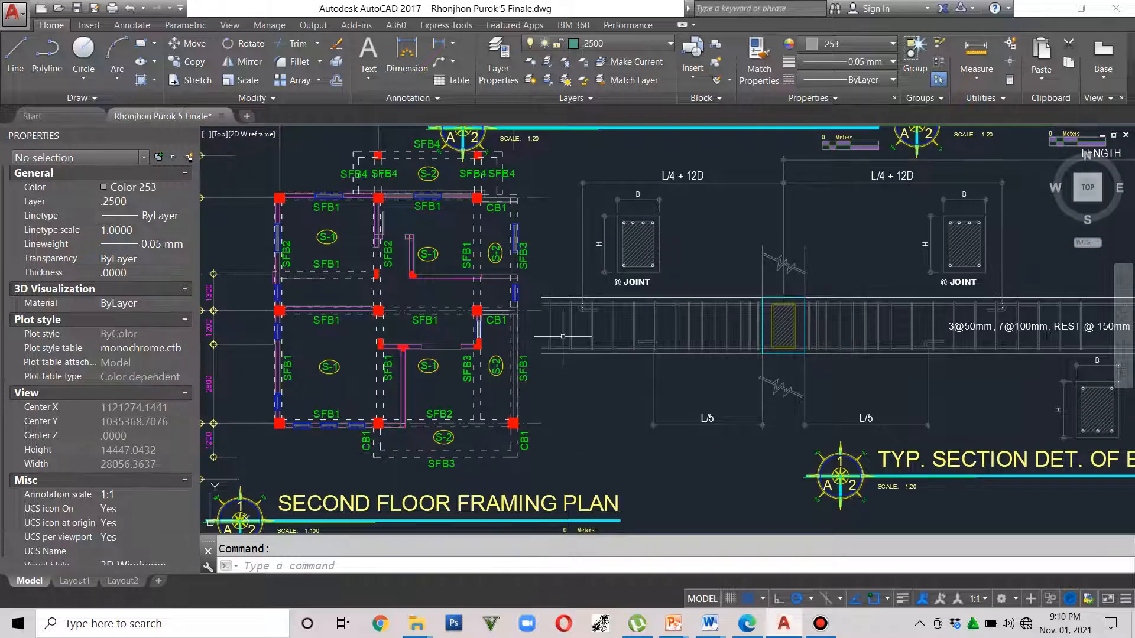
Examine the second floor framing plan's beam marks, slab marks, columns and cantilever beams from grid line 1 to 3
{"action": "middle_click_drag", "start_coordinate": [563, 337], "coordinate": [565, 395]}
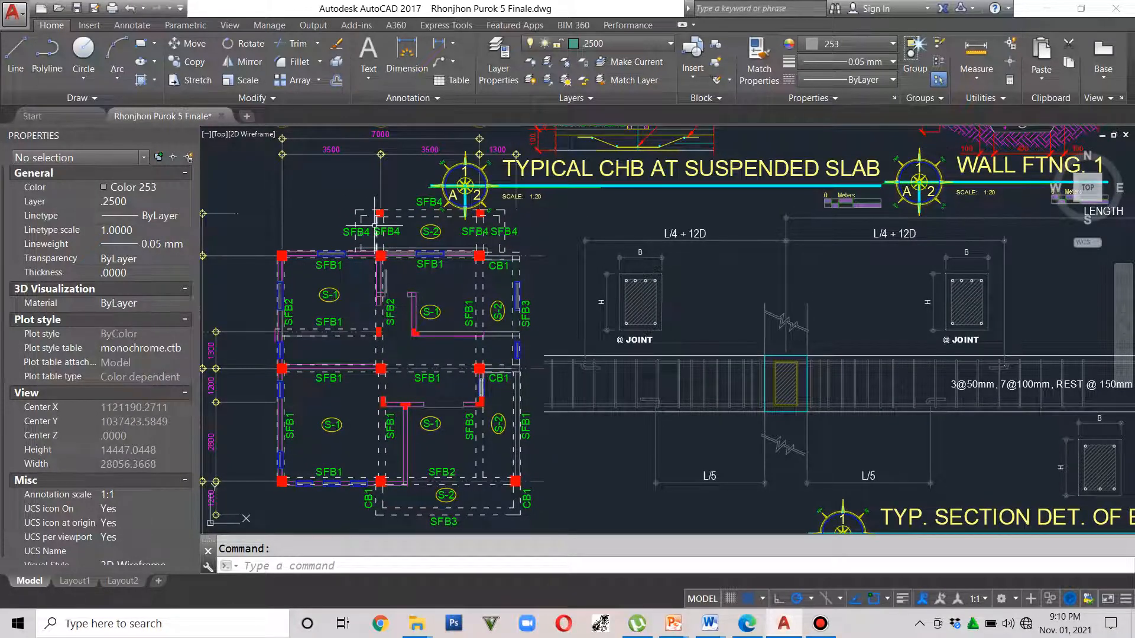
{"action": "scroll", "coordinate": [381, 255], "scroll_direction": "up", "scroll_amount": 2}
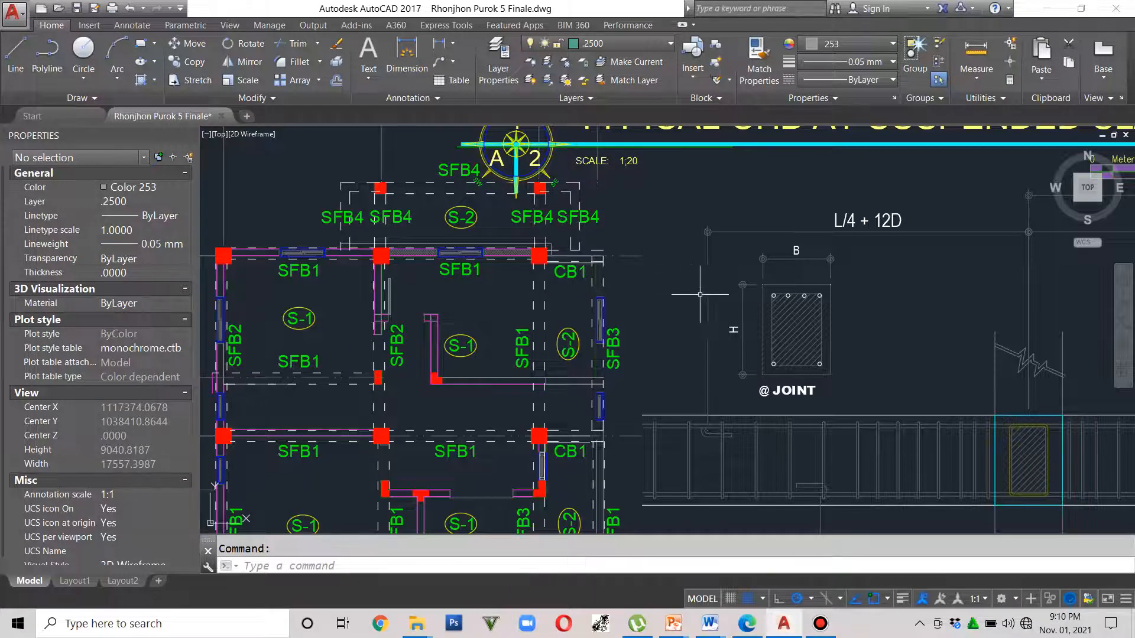
{"action": "scroll", "coordinate": [649, 299], "scroll_direction": "down", "scroll_amount": 3}
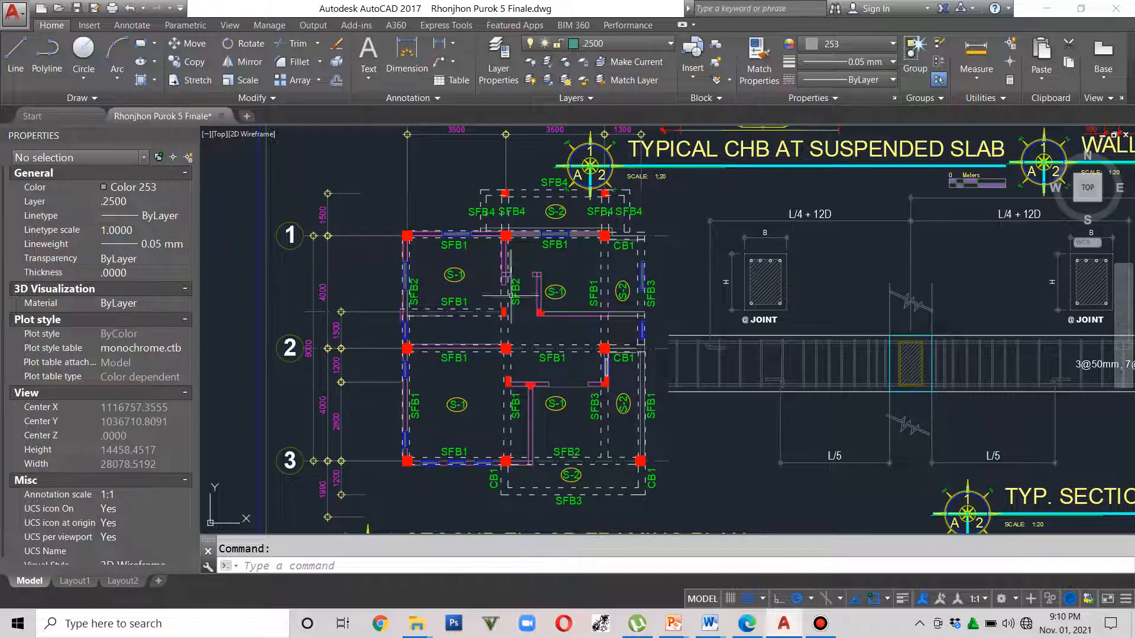
{"action": "scroll", "coordinate": [542, 321], "scroll_direction": "up", "scroll_amount": 3}
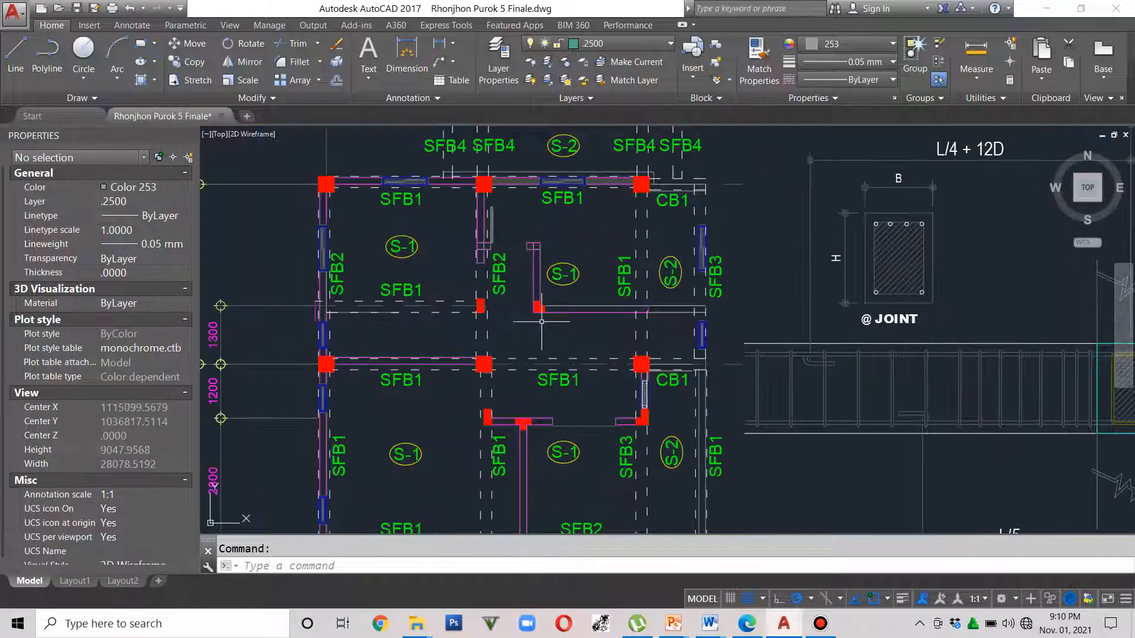
{"action": "scroll", "coordinate": [541, 322], "scroll_direction": "down", "scroll_amount": 3}
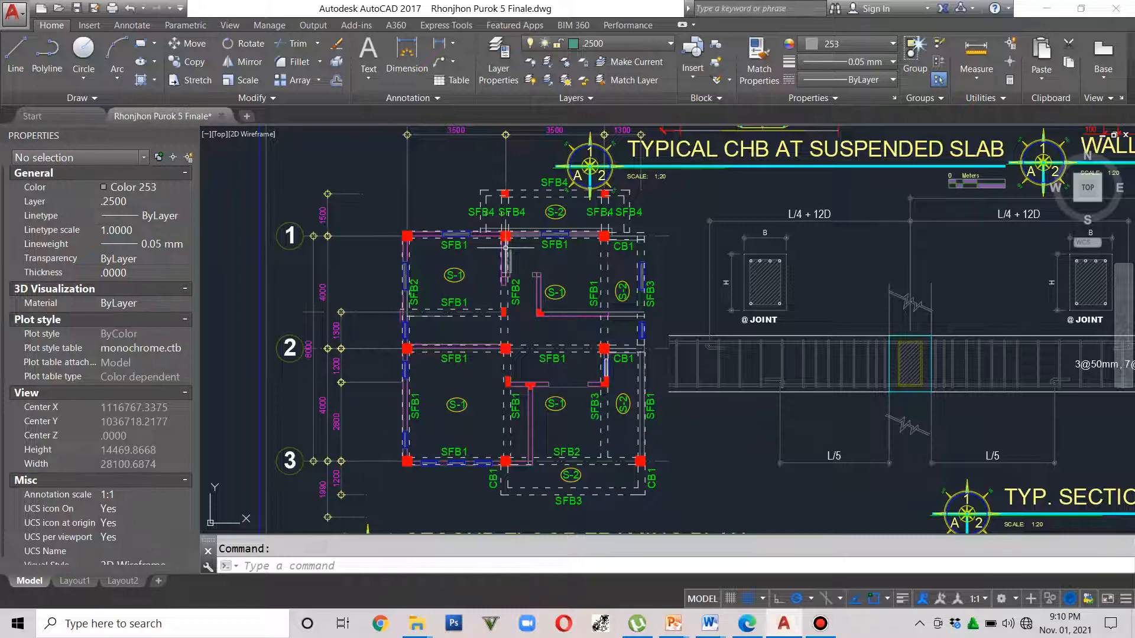
{"action": "scroll", "coordinate": [540, 290], "scroll_direction": "up", "scroll_amount": 2}
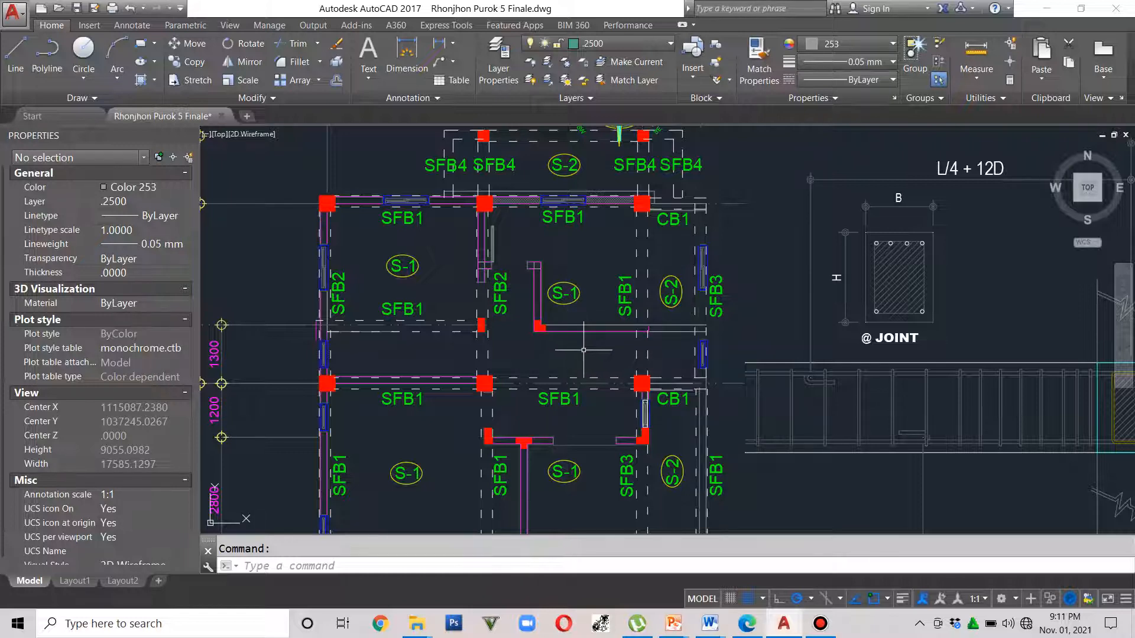
{"action": "middle_click_drag", "start_coordinate": [522, 362], "coordinate": [522, 314]}
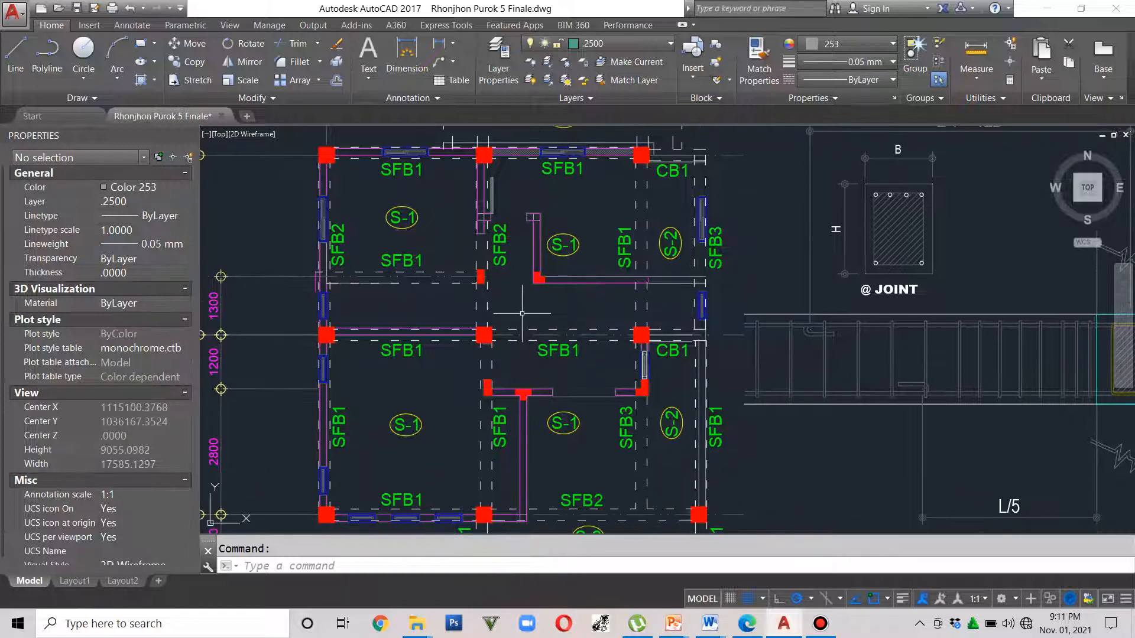
{"action": "scroll", "coordinate": [522, 314], "scroll_direction": "down", "scroll_amount": 2}
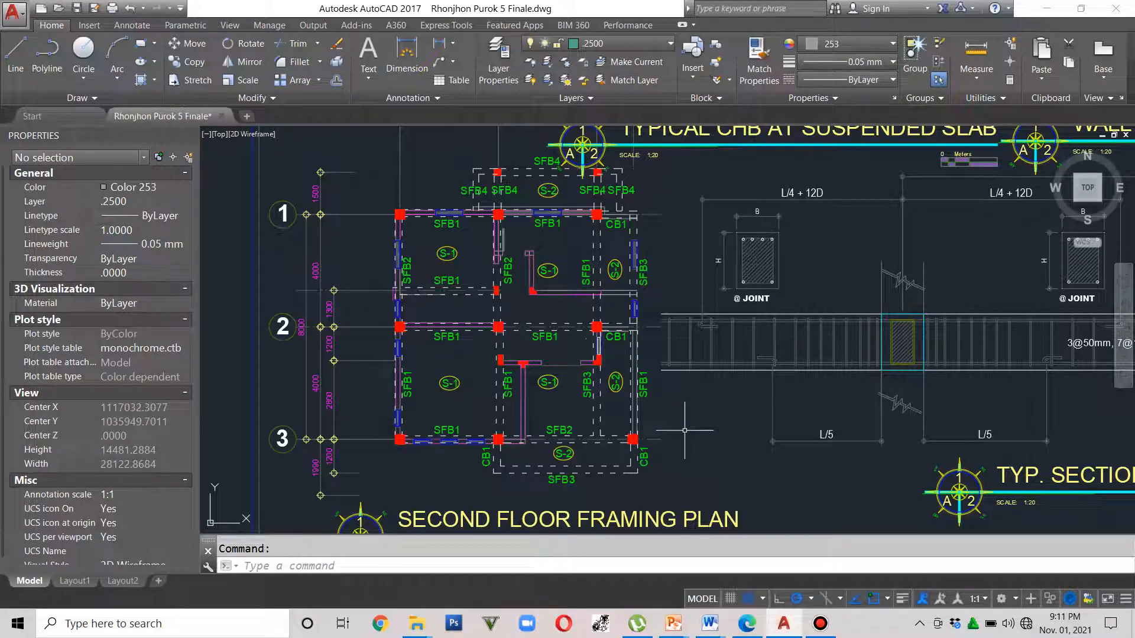
{"action": "middle_click_drag", "start_coordinate": [733, 354], "coordinate": [713, 376]}
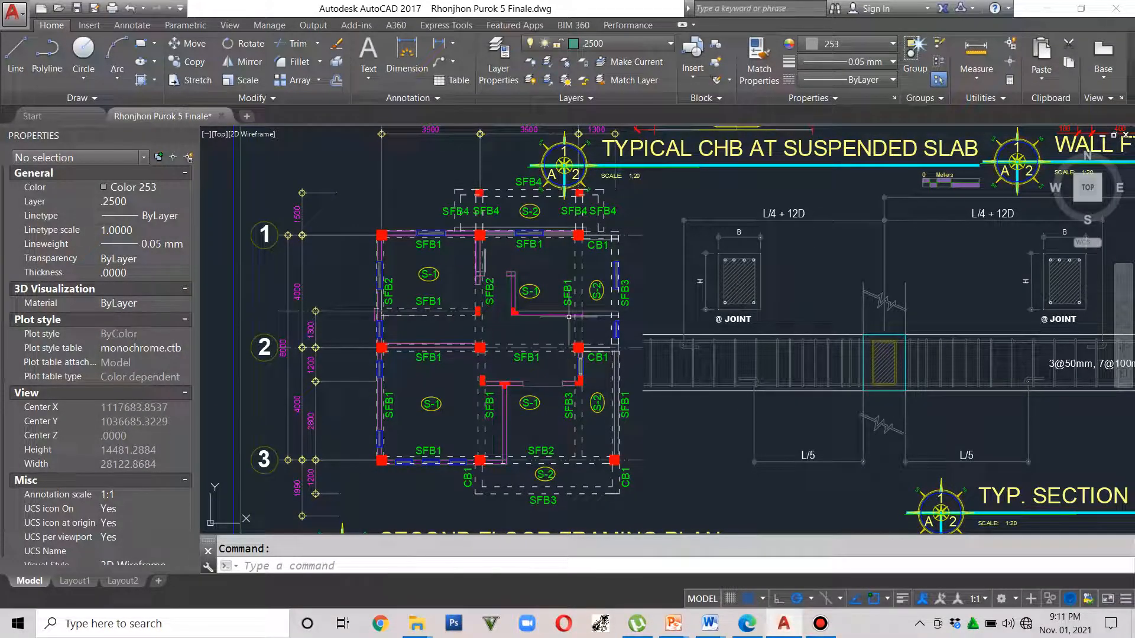
{"action": "scroll", "coordinate": [539, 389], "scroll_direction": "up", "scroll_amount": 2}
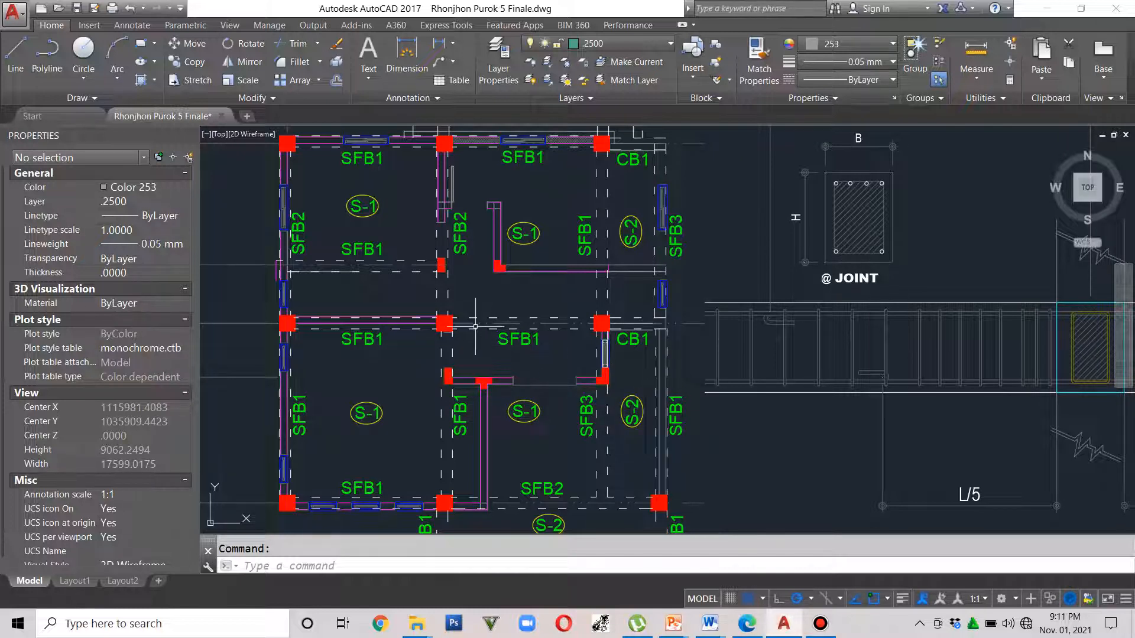
{"action": "middle_click_drag", "start_coordinate": [506, 331], "coordinate": [496, 338]}
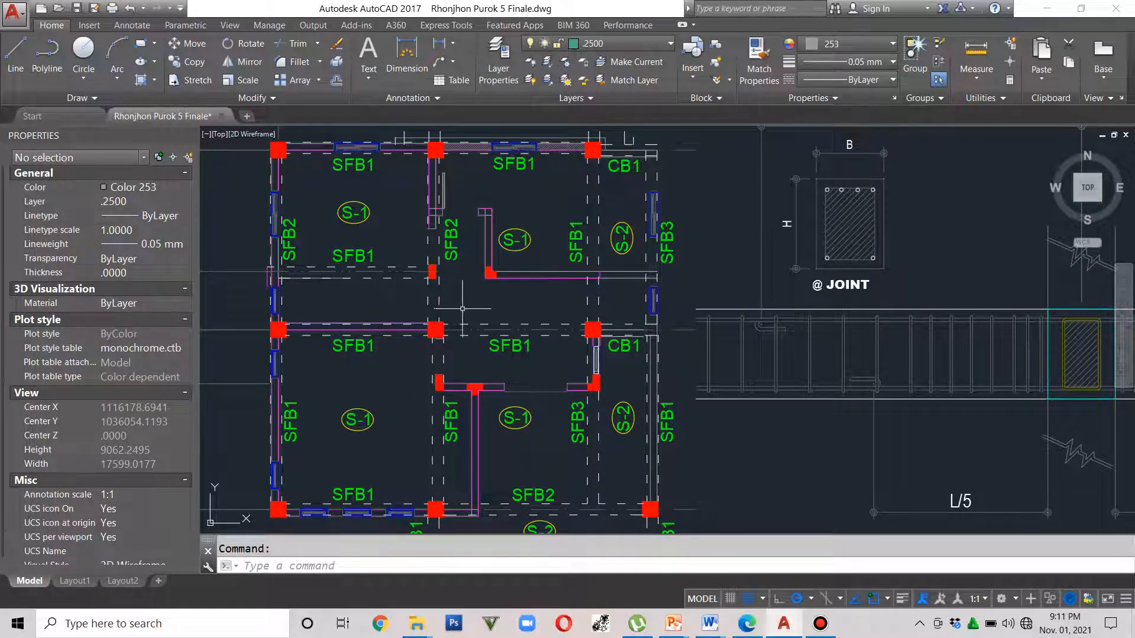
Examine the roof framing plan's trusses, roof beams, girts, C-purlins and sag rods, along with its grid dimensions
{"action": "scroll", "coordinate": [462, 310], "scroll_direction": "down", "scroll_amount": 2}
{"action": "scroll", "coordinate": [765, 322], "scroll_direction": "down", "scroll_amount": 4}
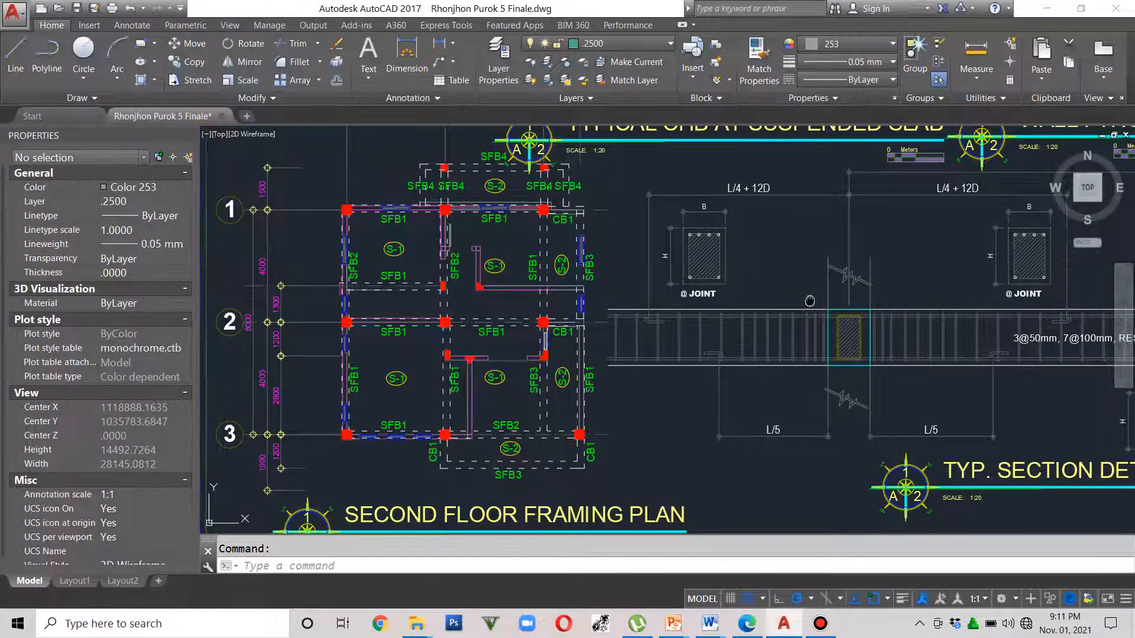
{"action": "middle_click_drag", "start_coordinate": [937, 300], "coordinate": [622, 381]}
{"action": "middle_click_drag", "start_coordinate": [973, 281], "coordinate": [591, 332]}
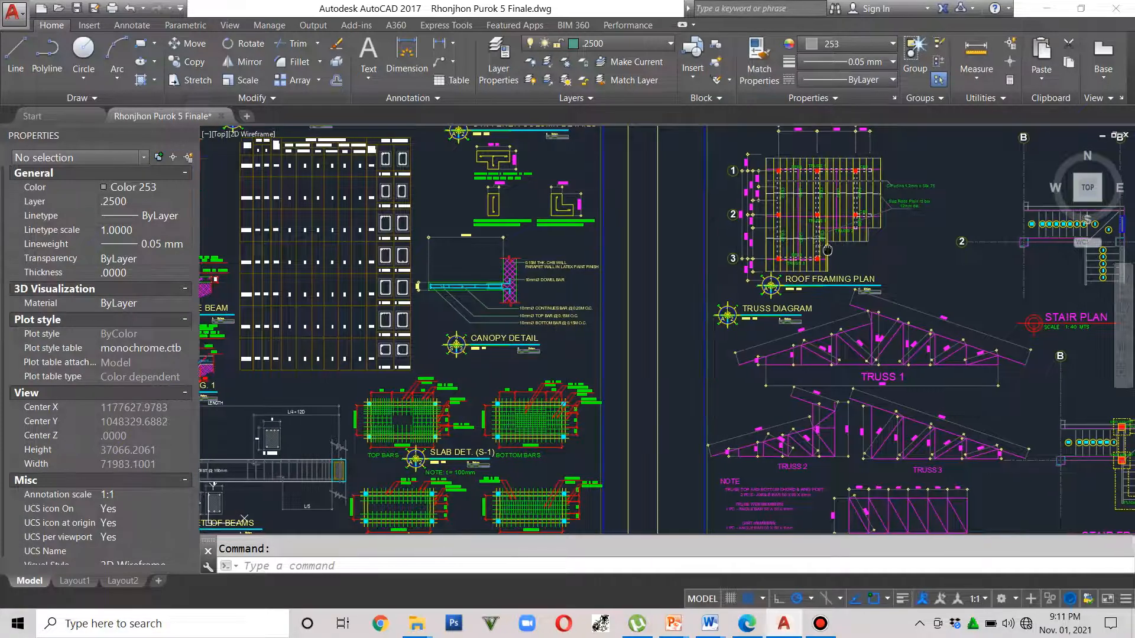
{"action": "scroll", "coordinate": [845, 242], "scroll_direction": "up", "scroll_amount": 4}
{"action": "middle_click_drag", "start_coordinate": [613, 270], "coordinate": [558, 309]}
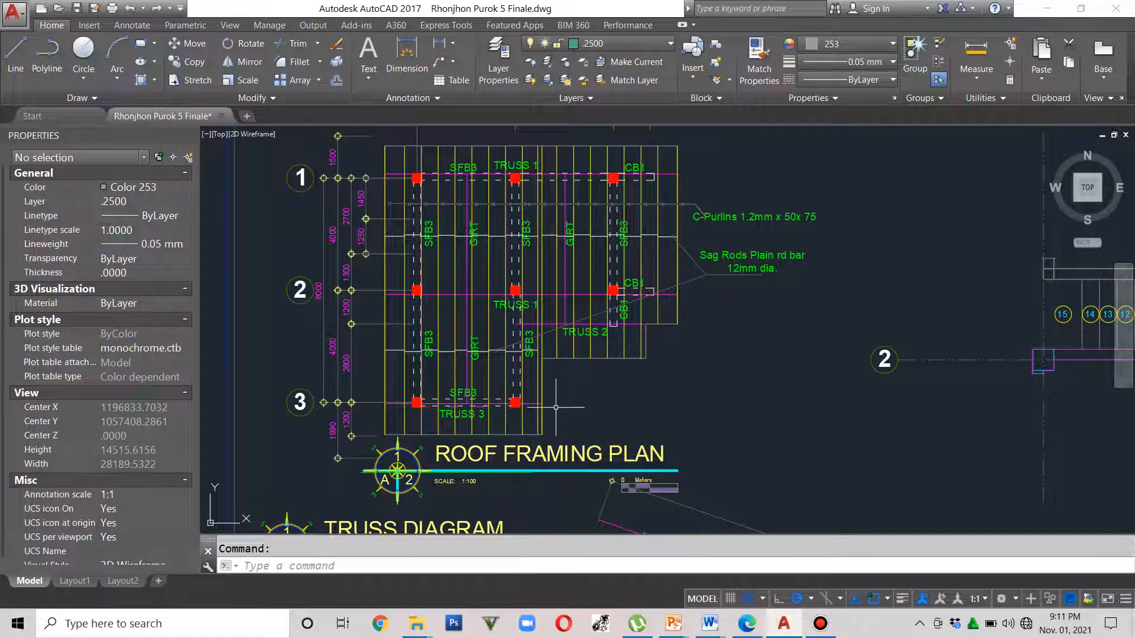
{"action": "scroll", "coordinate": [430, 297], "scroll_direction": "up", "scroll_amount": 2}
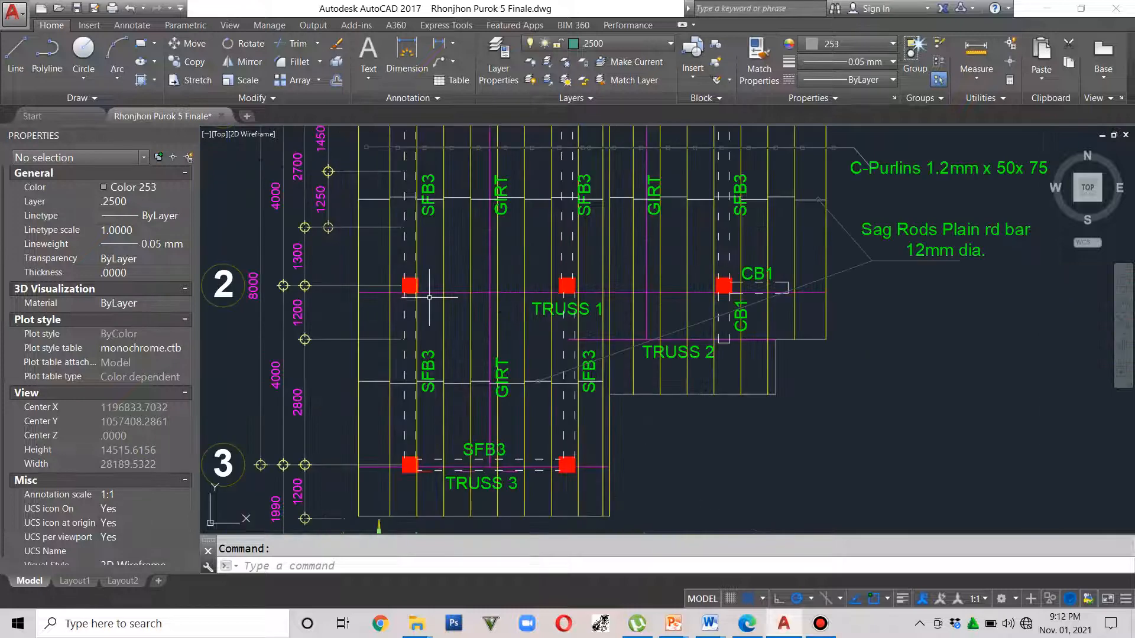
{"action": "scroll", "coordinate": [441, 317], "scroll_direction": "down", "scroll_amount": 2}
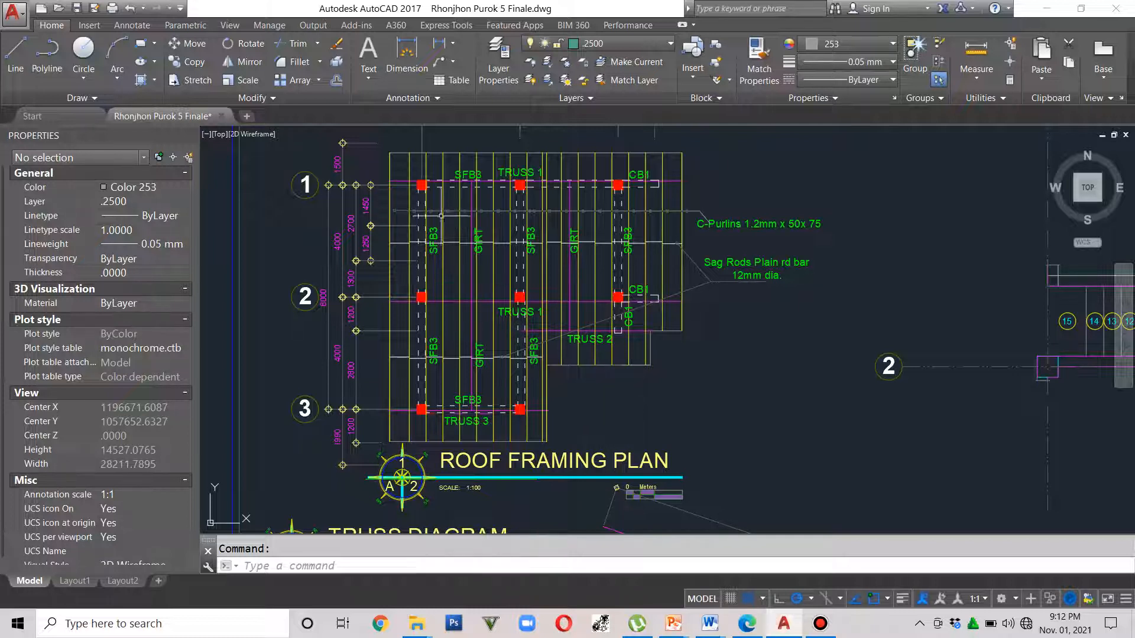
{"action": "scroll", "coordinate": [478, 231], "scroll_direction": "up", "scroll_amount": 2}
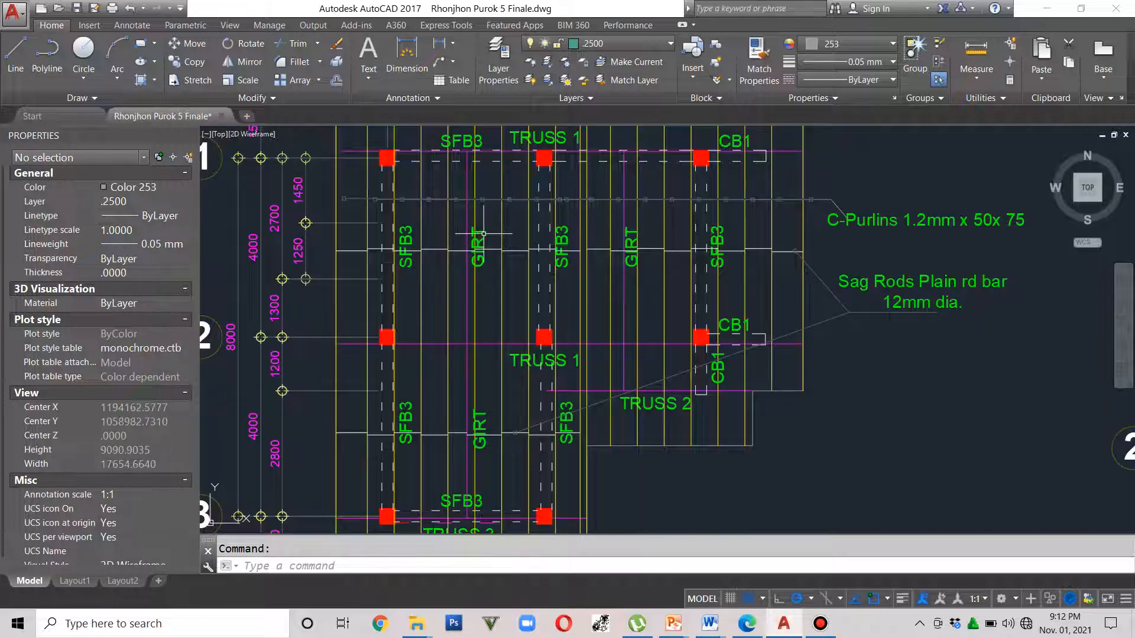
{"action": "scroll", "coordinate": [482, 233], "scroll_direction": "down", "scroll_amount": 2}
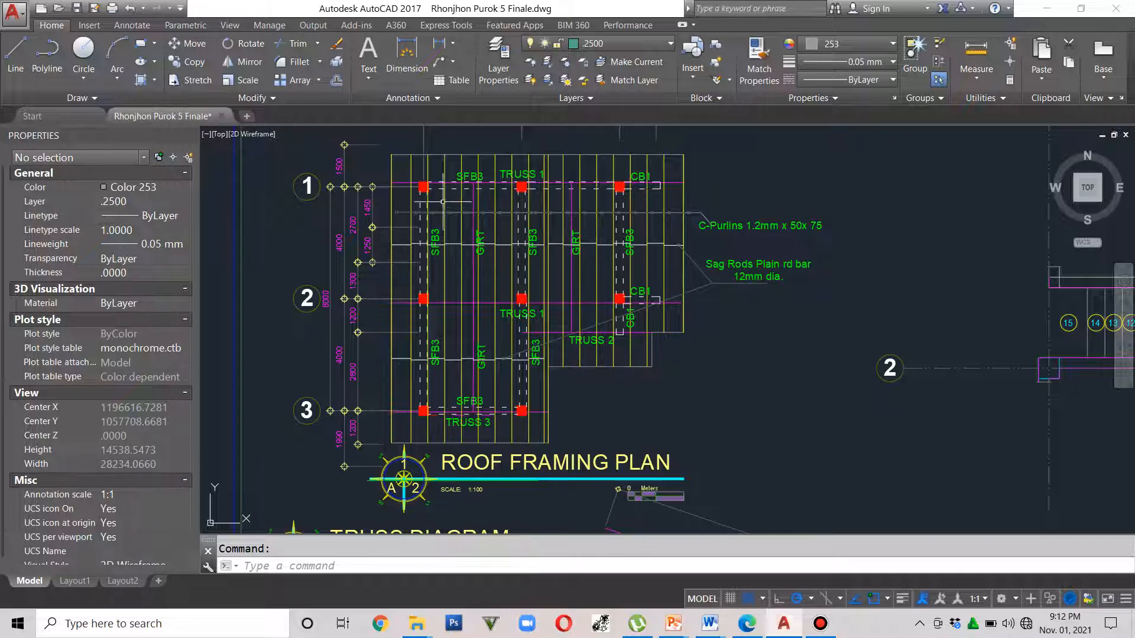
{"action": "scroll", "coordinate": [424, 191], "scroll_direction": "up", "scroll_amount": 2}
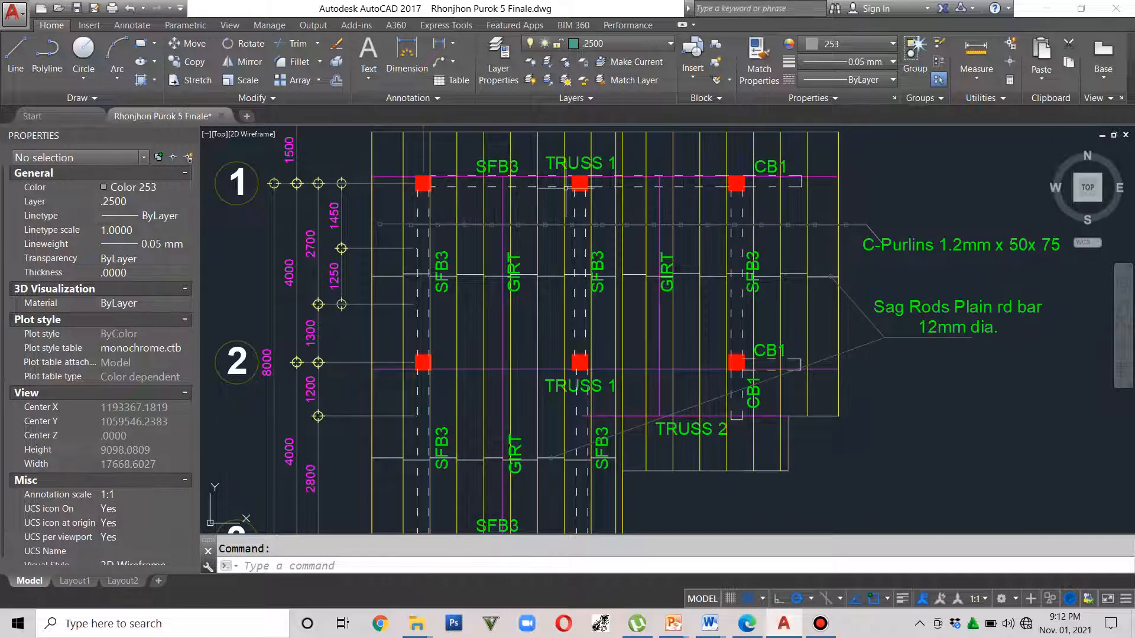
{"action": "scroll", "coordinate": [709, 242], "scroll_direction": "down", "scroll_amount": 3}
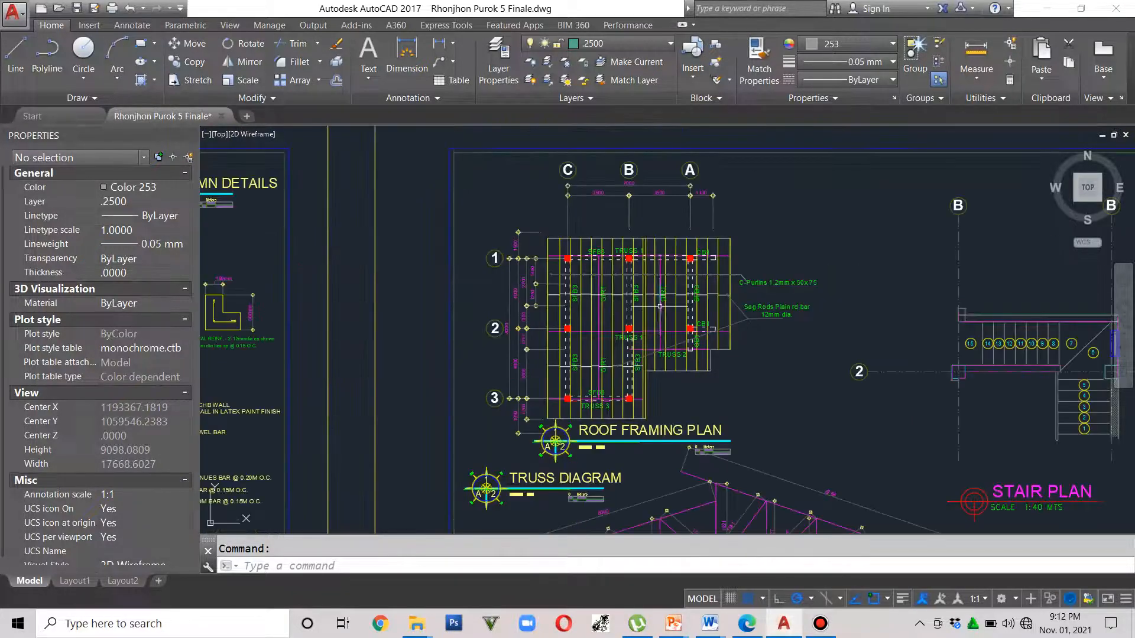
{"action": "scroll", "coordinate": [727, 343], "scroll_direction": "up", "scroll_amount": 2}
{"action": "mouse_move", "coordinate": [752, 370]}
{"action": "middle_mouse_down"}
{"action": "mouse_move", "coordinate": [710, 305]}
{"action": "mouse_move", "coordinate": [691, 350]}
{"action": "middle_mouse_up"}
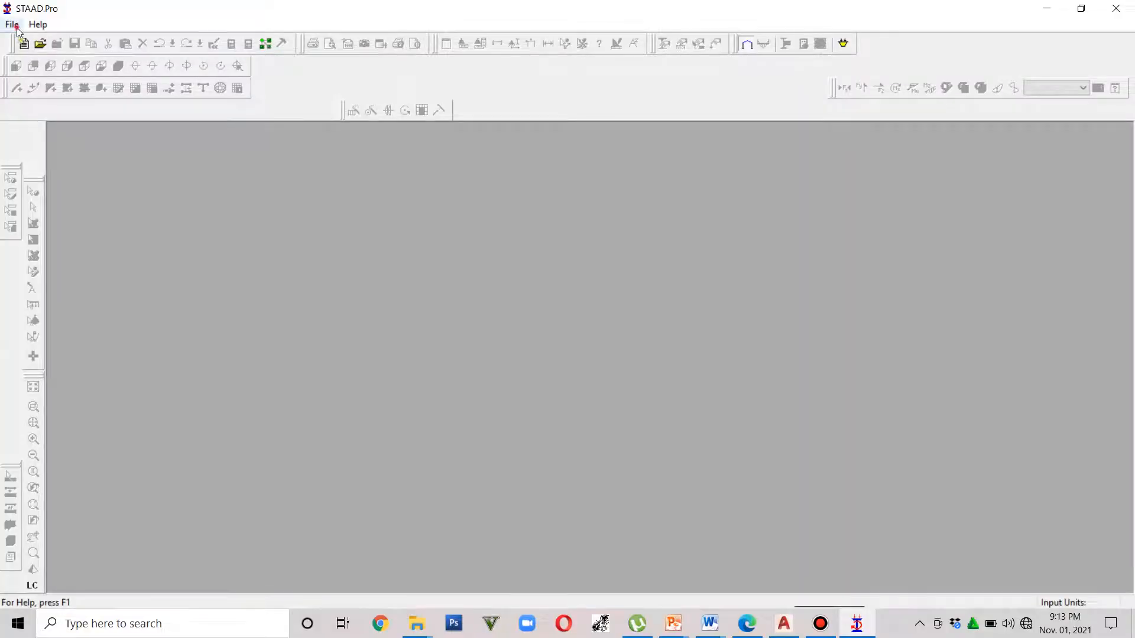
In STAAD.Pro, create a Space structure file named FRAME EXERCISE in meter and kilonewton units, starting with Add Beam
{"action": "left_click", "coordinate": [12, 25]}
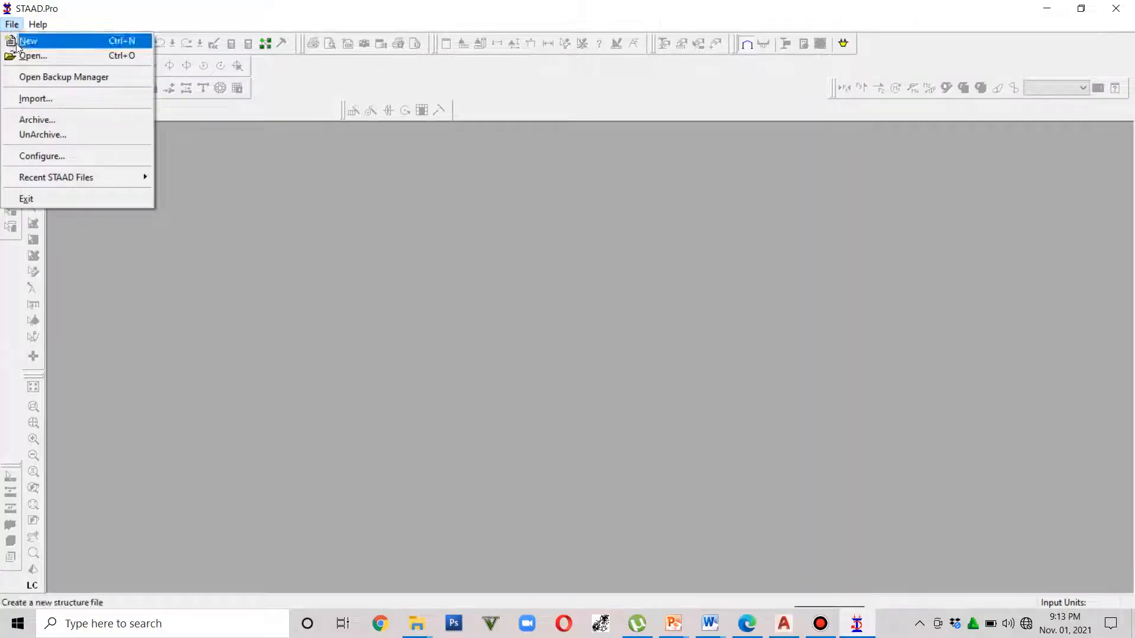
{"action": "left_click", "coordinate": [16, 42]}
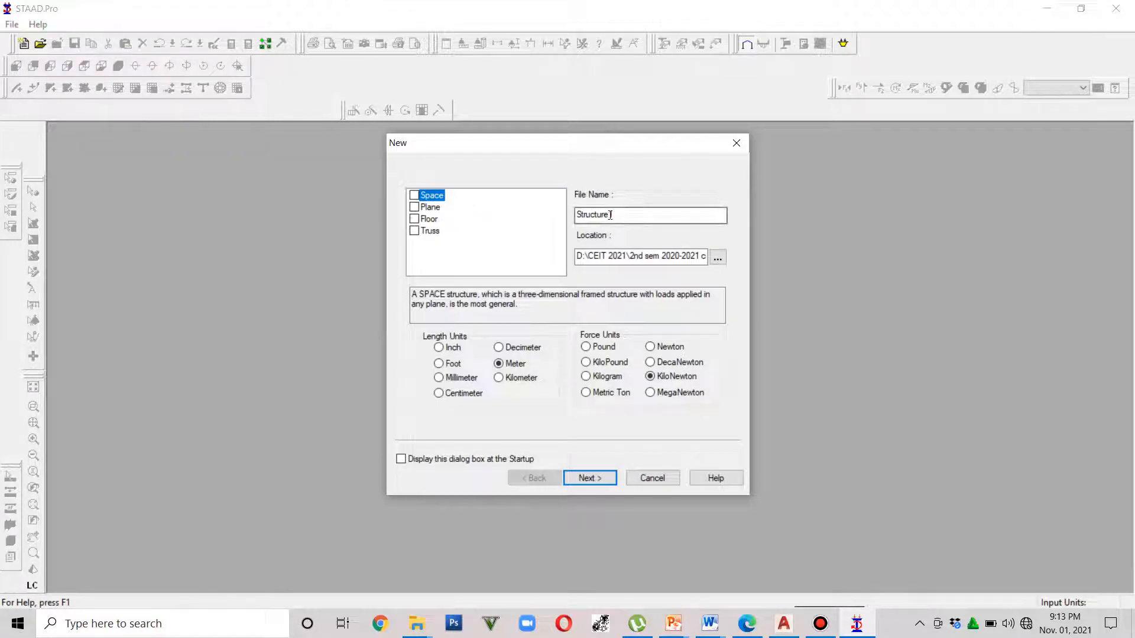
{"action": "left_click_drag", "start_coordinate": [619, 214], "coordinate": [562, 214]}
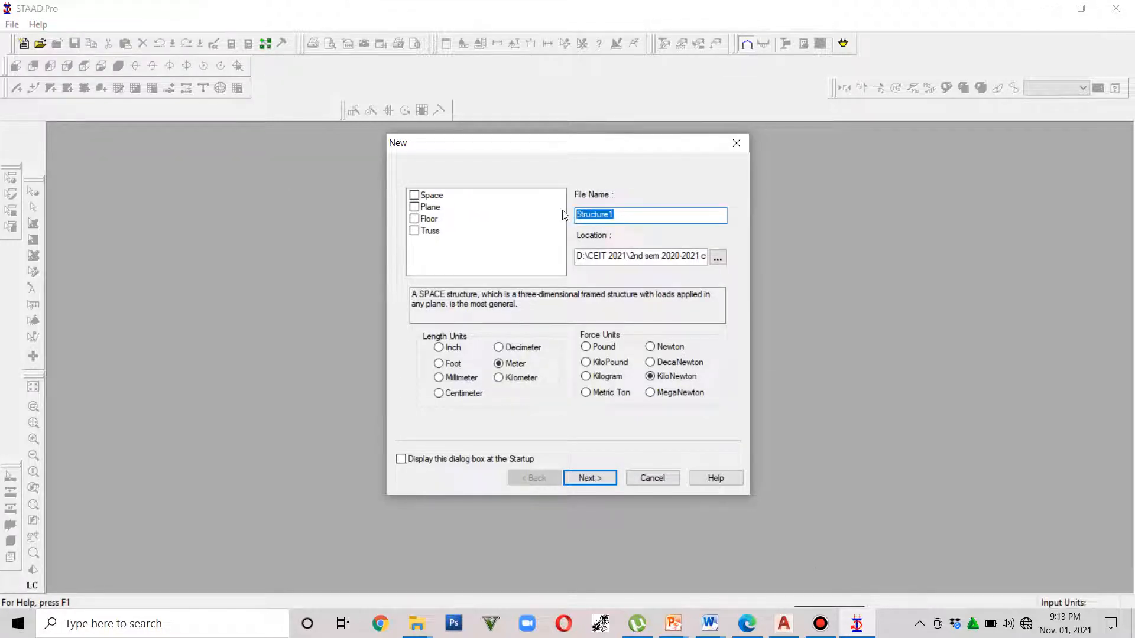
{"action": "type", "text": "FRAME EXERCISE"}
{"action": "left_click", "coordinate": [414, 195]}
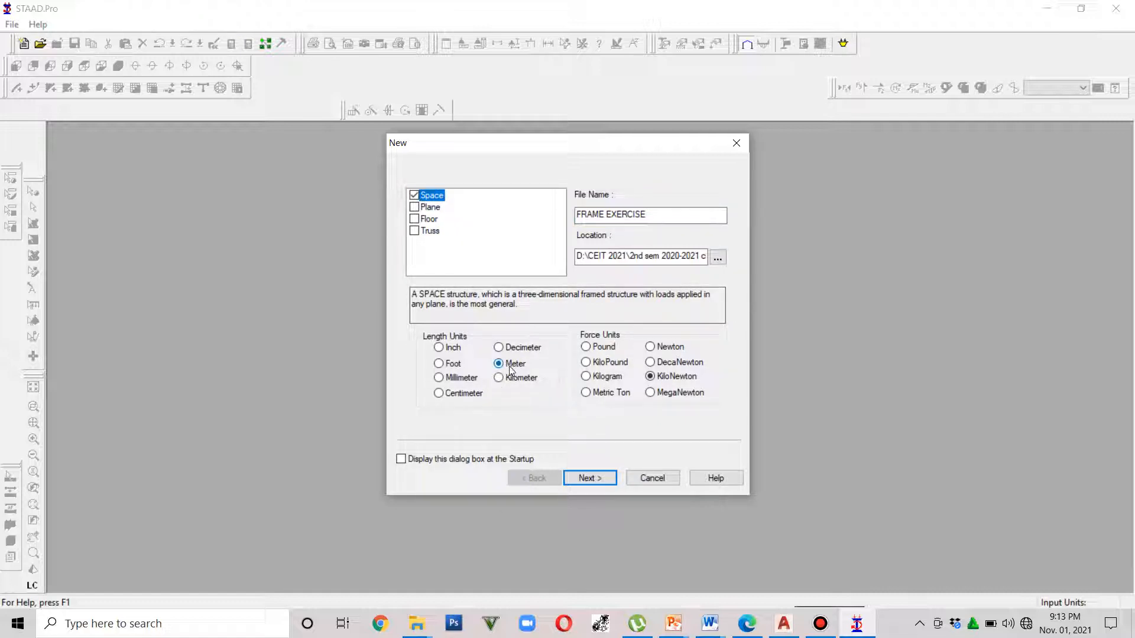
{"action": "left_click", "coordinate": [591, 479]}
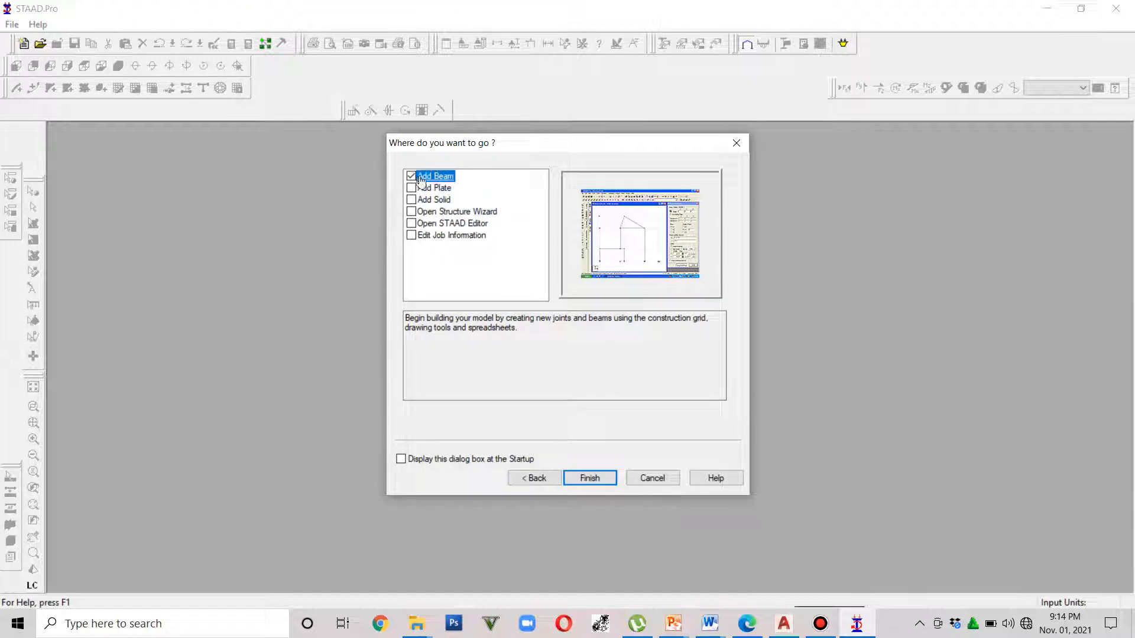
{"action": "left_click", "coordinate": [588, 478]}
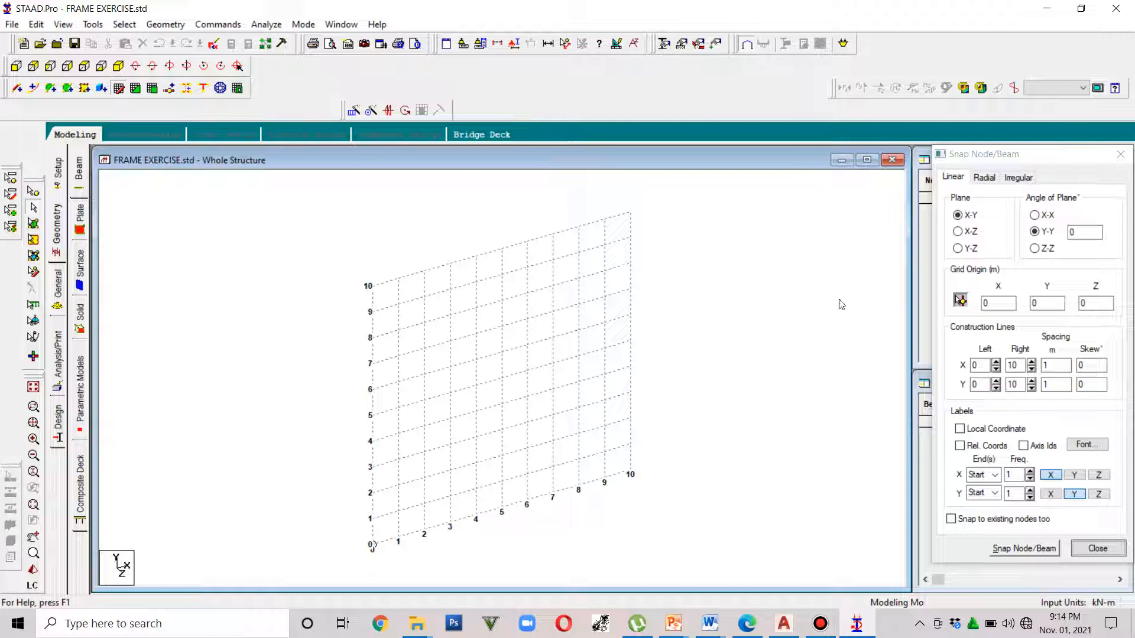
Set the construction grid to the X-Z plane, show it flat in plan and activate node and beam snapping
{"action": "left_click", "coordinate": [958, 231]}
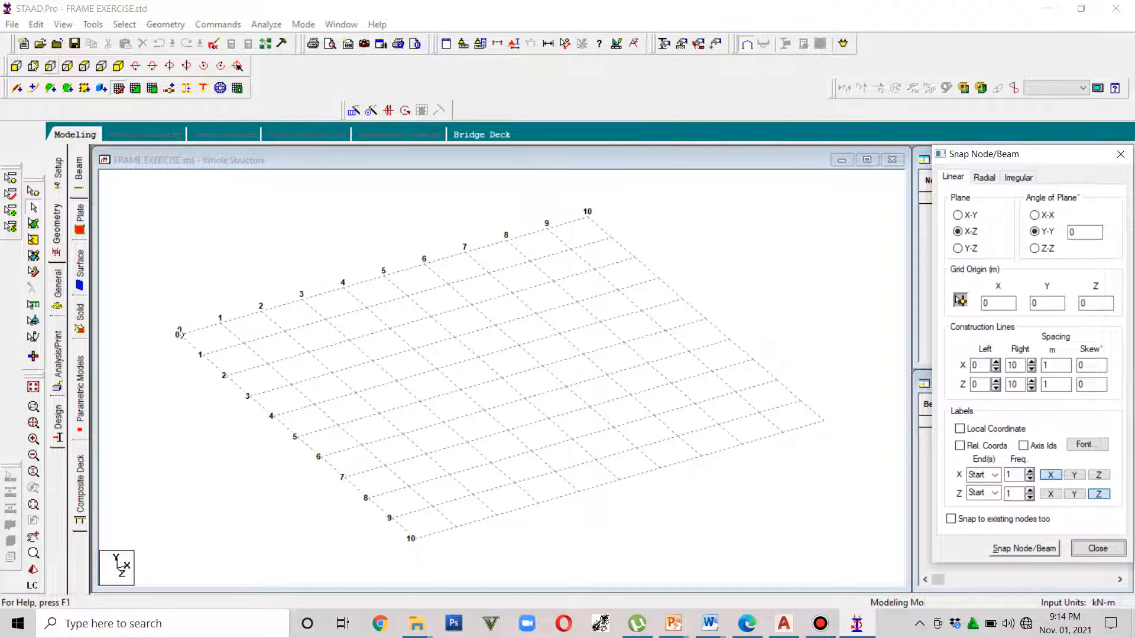
{"action": "left_click", "coordinate": [99, 70]}
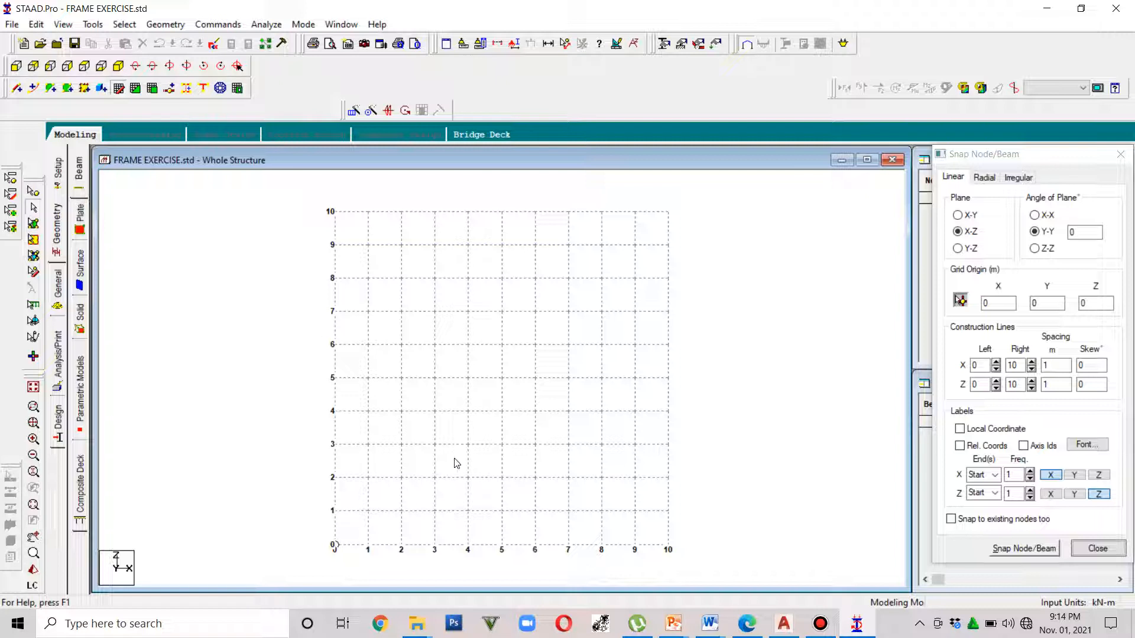
{"action": "left_click", "coordinate": [1013, 546]}
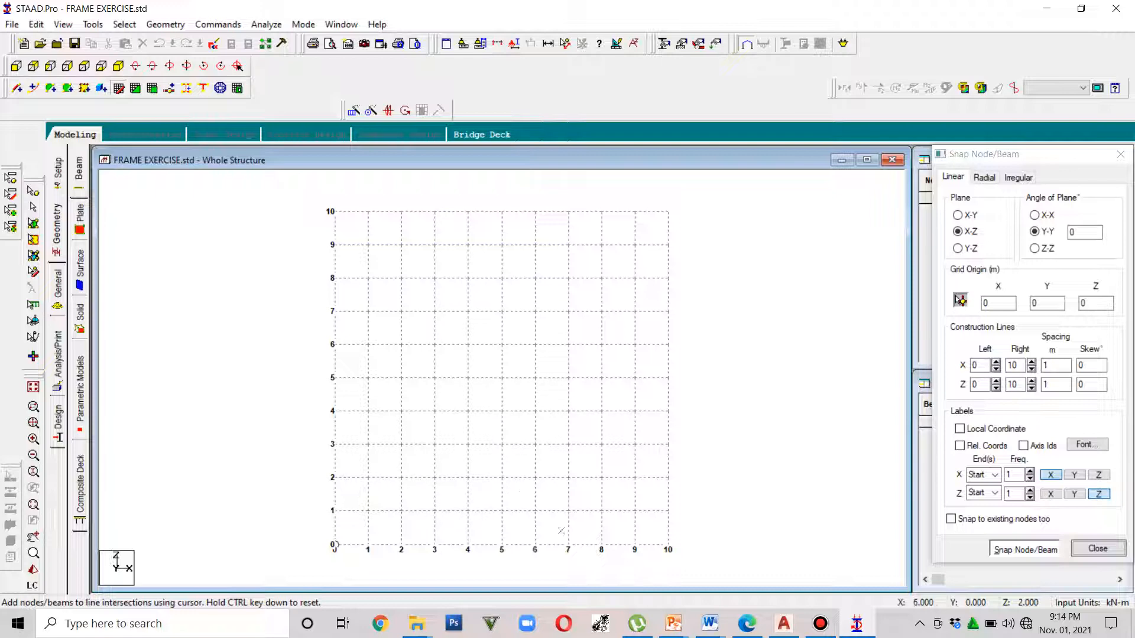
Switch to the AutoCAD drawing and examine the foundation plan's column positions and grid spacing in both directions
{"action": "left_click", "coordinate": [789, 623]}
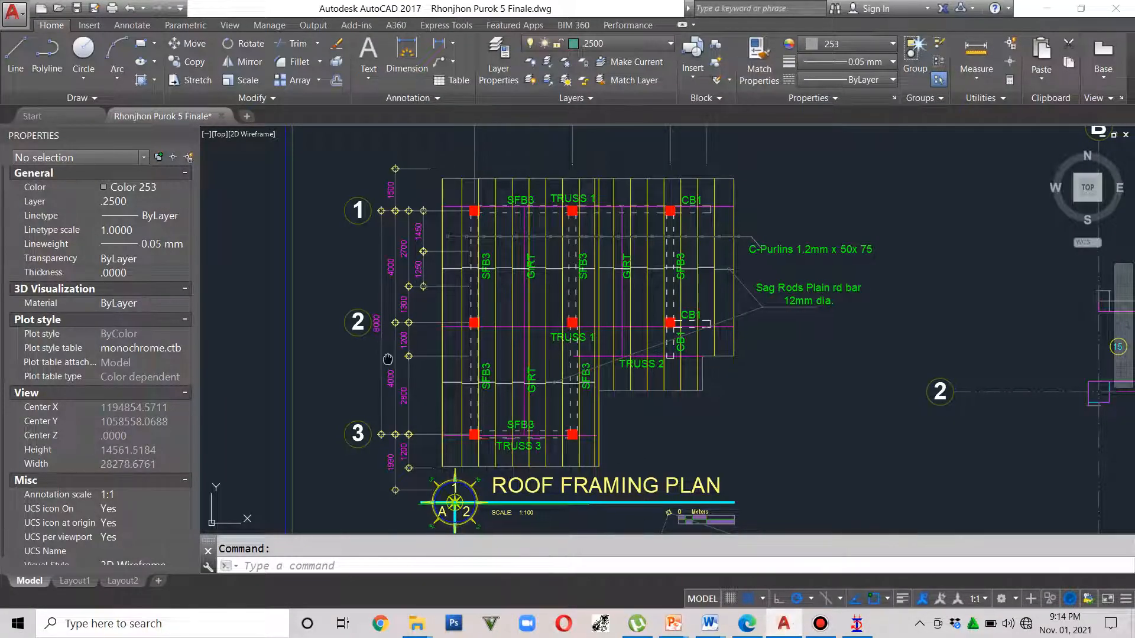
{"action": "middle_click_drag", "start_coordinate": [423, 350], "coordinate": [522, 338]}
{"action": "scroll", "coordinate": [522, 338], "scroll_direction": "down", "scroll_amount": 8}
{"action": "middle_click_drag", "start_coordinate": [340, 391], "coordinate": [669, 333]}
{"action": "middle_click_drag", "start_coordinate": [423, 362], "coordinate": [466, 362]}
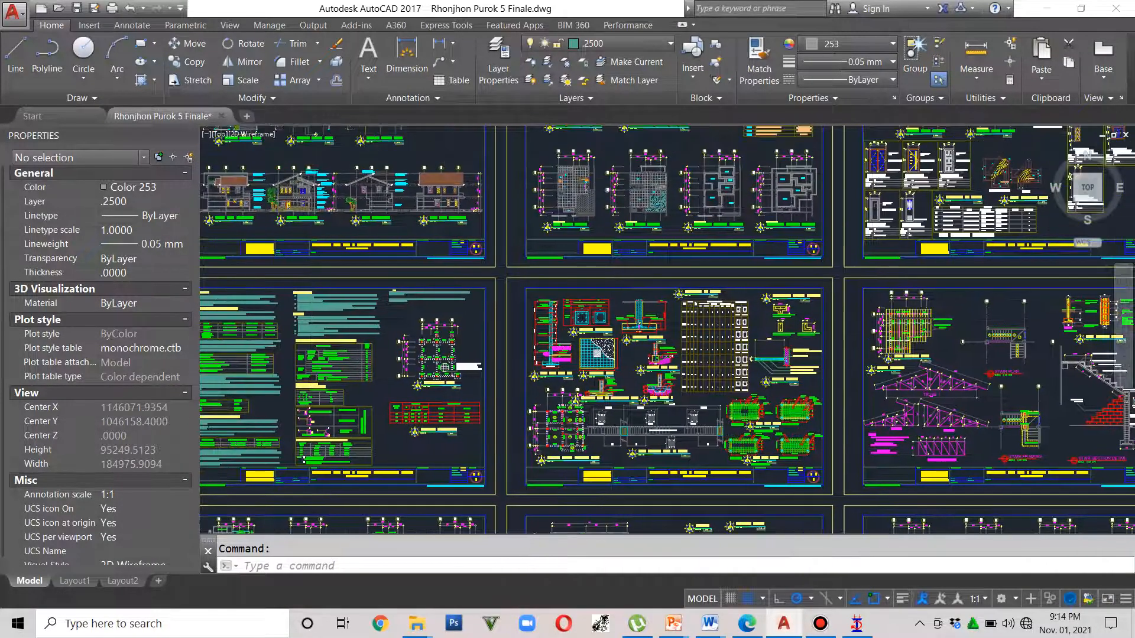
{"action": "scroll", "coordinate": [466, 362], "scroll_direction": "up", "scroll_amount": 2}
{"action": "scroll", "coordinate": [466, 362], "scroll_direction": "up", "scroll_amount": 4}
{"action": "mouse_move", "coordinate": [399, 408]}
{"action": "middle_mouse_down"}
{"action": "mouse_move", "coordinate": [465, 413]}
{"action": "mouse_move", "coordinate": [503, 394]}
{"action": "middle_mouse_up"}
{"action": "scroll", "coordinate": [400, 414], "scroll_direction": "up", "scroll_amount": 2}
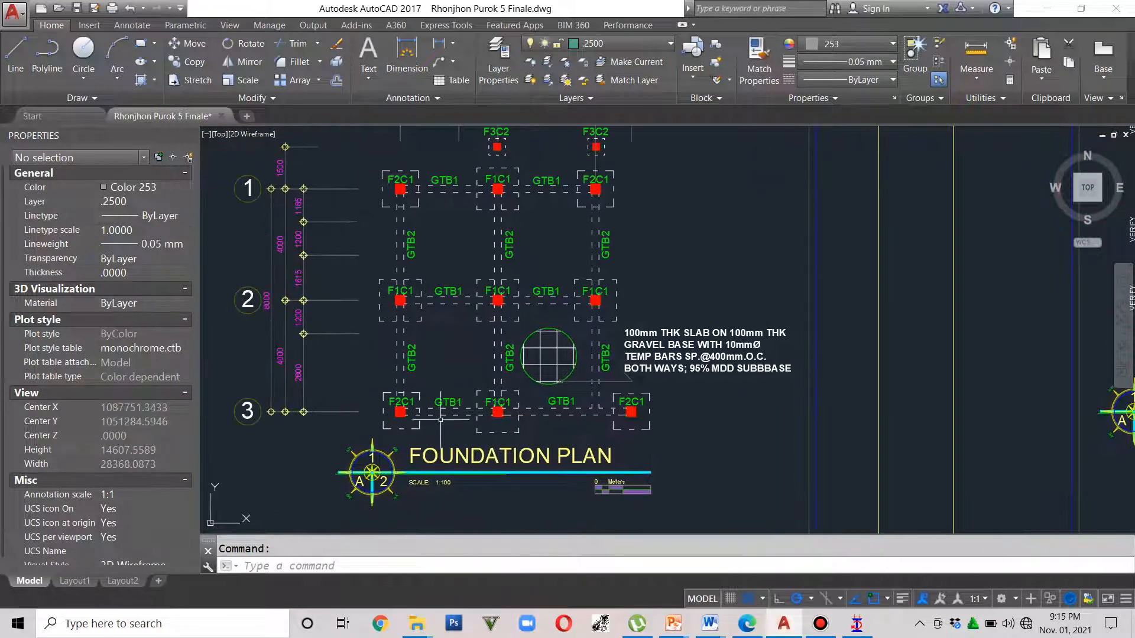
{"action": "middle_click_drag", "start_coordinate": [393, 442], "coordinate": [379, 488]}
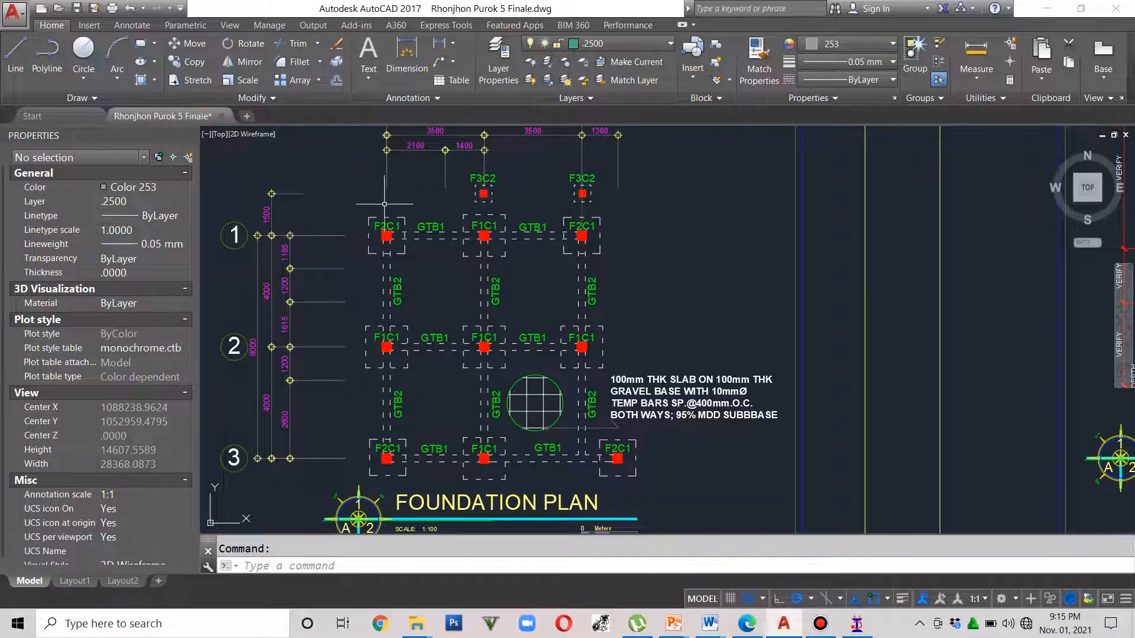
{"action": "mouse_move", "coordinate": [384, 208]}
{"action": "middle_mouse_down"}
{"action": "mouse_move", "coordinate": [384, 269]}
{"action": "mouse_move", "coordinate": [395, 228]}
{"action": "middle_mouse_up"}
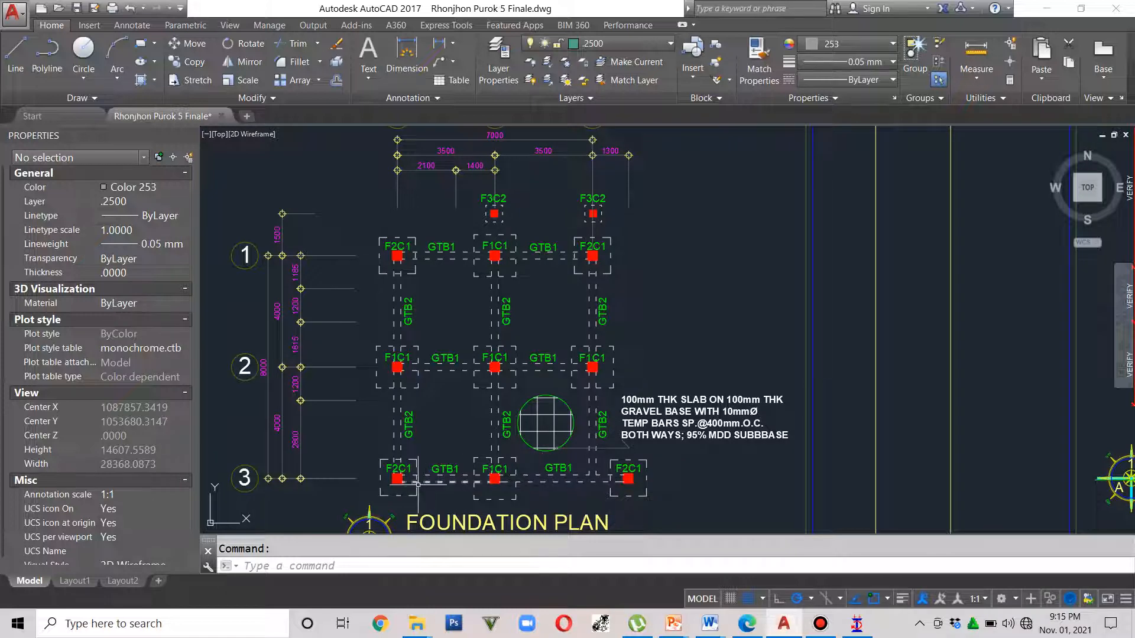
Switch back to STAAD.Pro and place a starting node on the X-Z grid at X = 2 m, Z = 2 m
{"action": "middle_click_drag", "start_coordinate": [422, 460], "coordinate": [418, 473]}
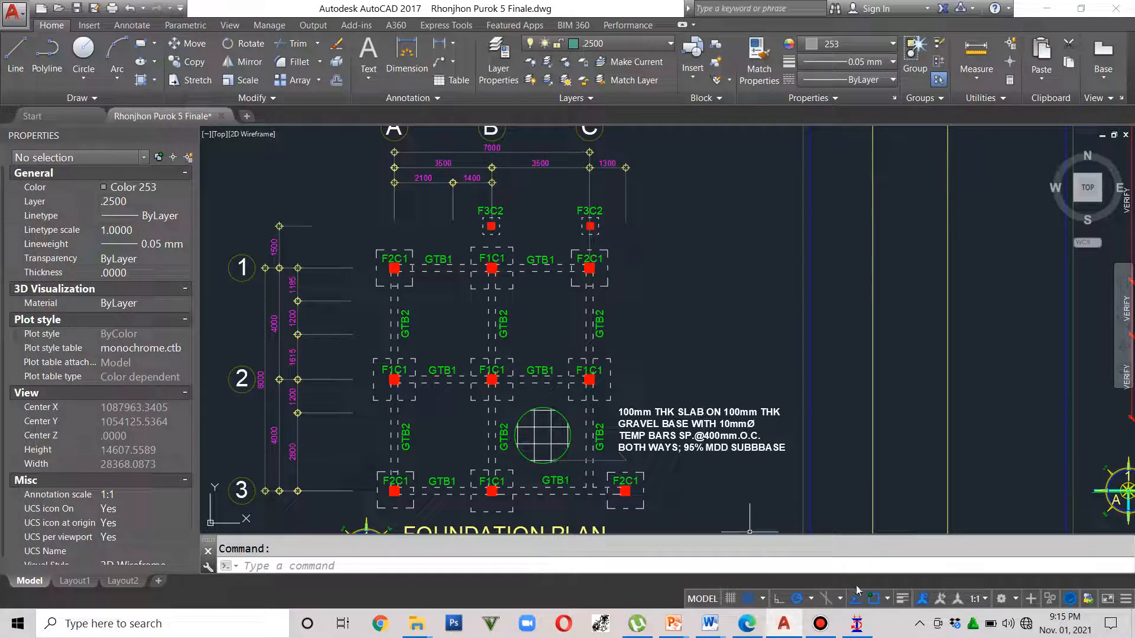
{"action": "mouse_move", "coordinate": [856, 624]}
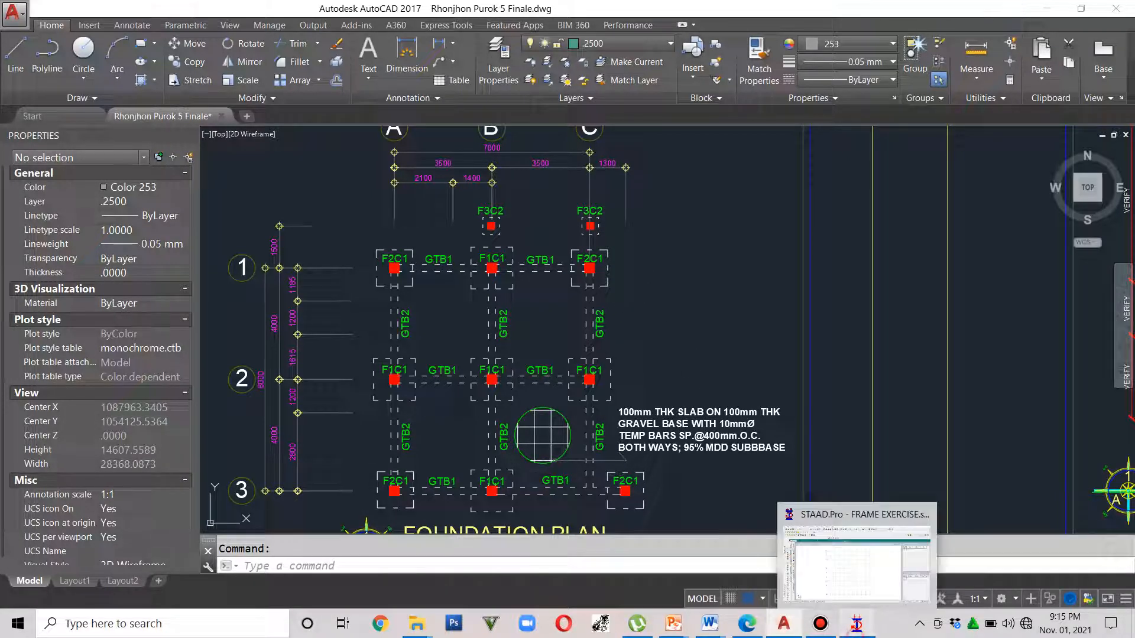
{"action": "left_click", "coordinate": [857, 568]}
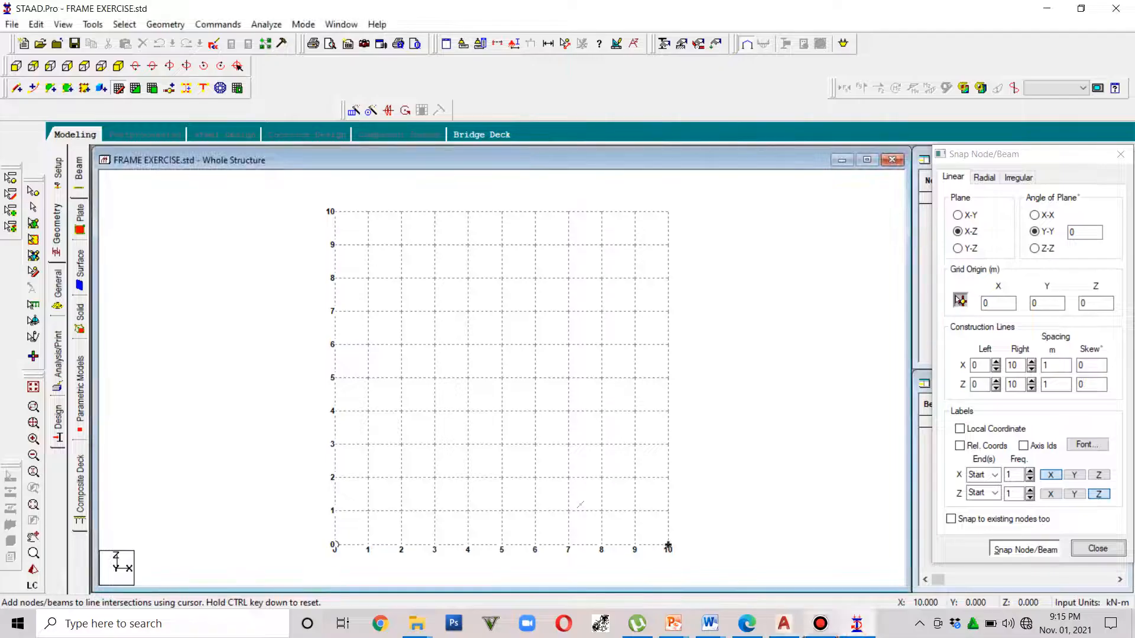
{"action": "left_click", "coordinate": [401, 478]}
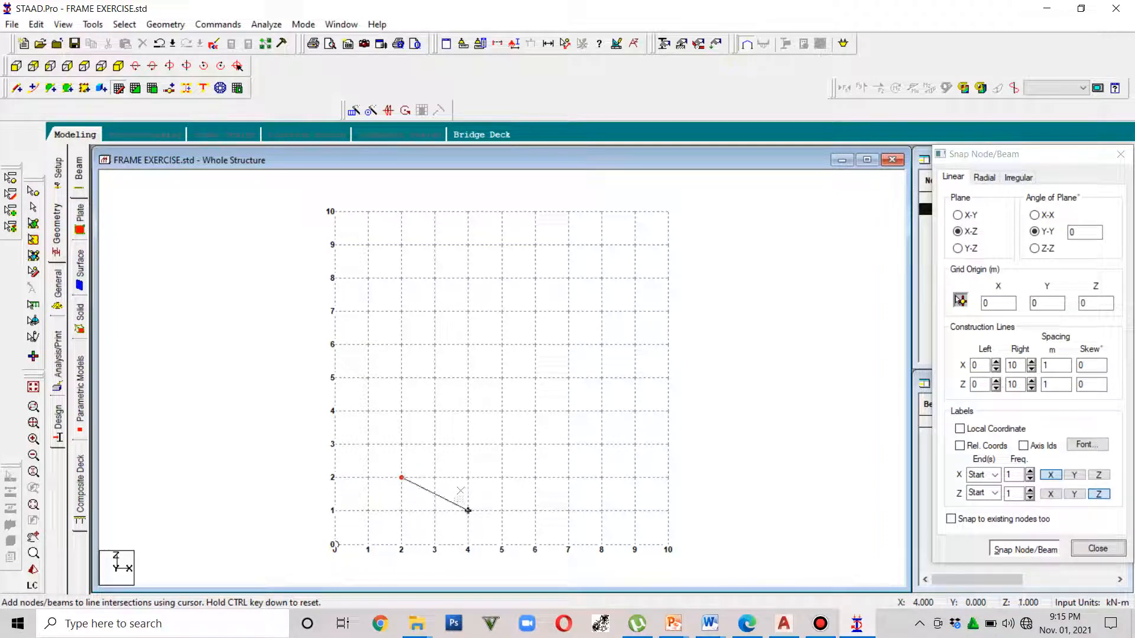
{"action": "key", "text": "Escape"}
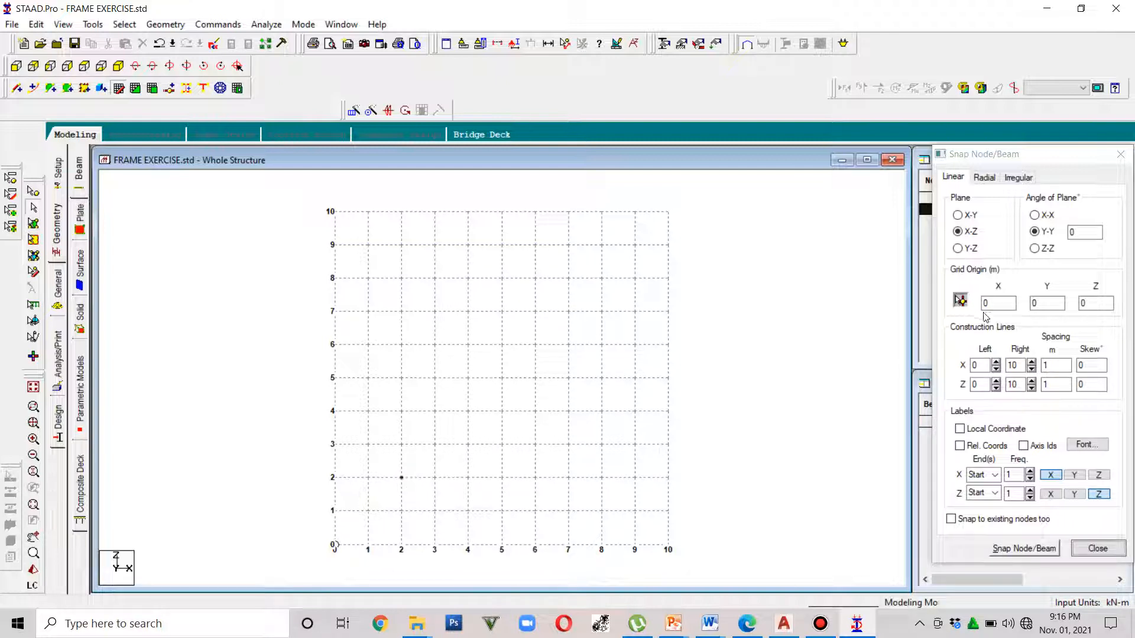
Set the construction line spacing to 0.5 m in both the X and Z directions
{"action": "double_click", "coordinate": [1053, 367]}
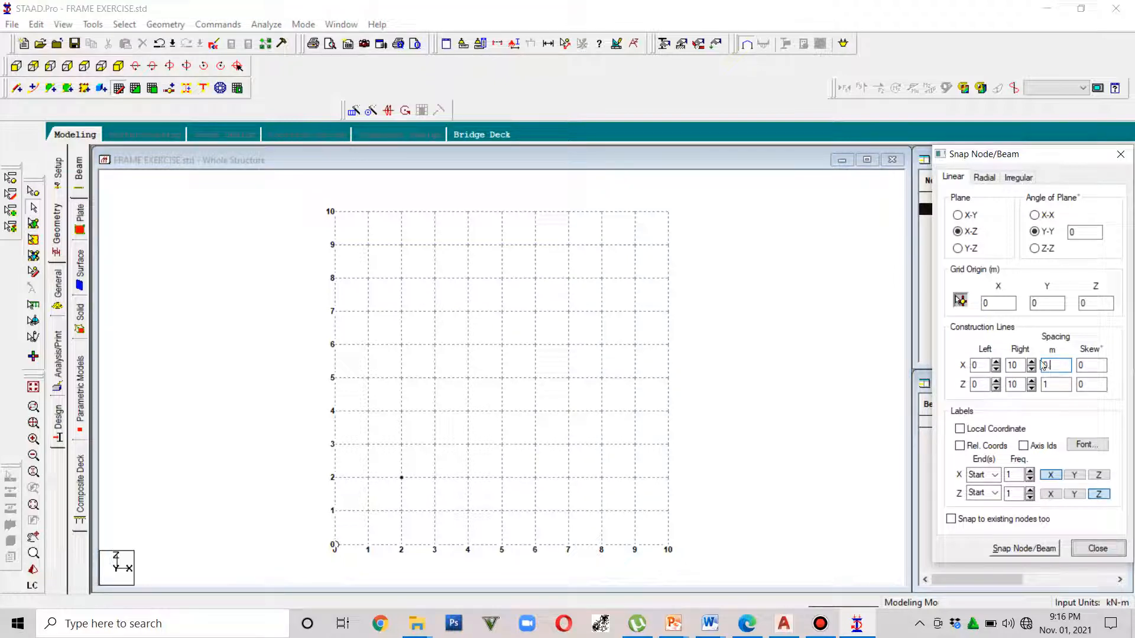
{"action": "type", "text": "0.5"}
{"action": "left_click", "coordinate": [1057, 383]}
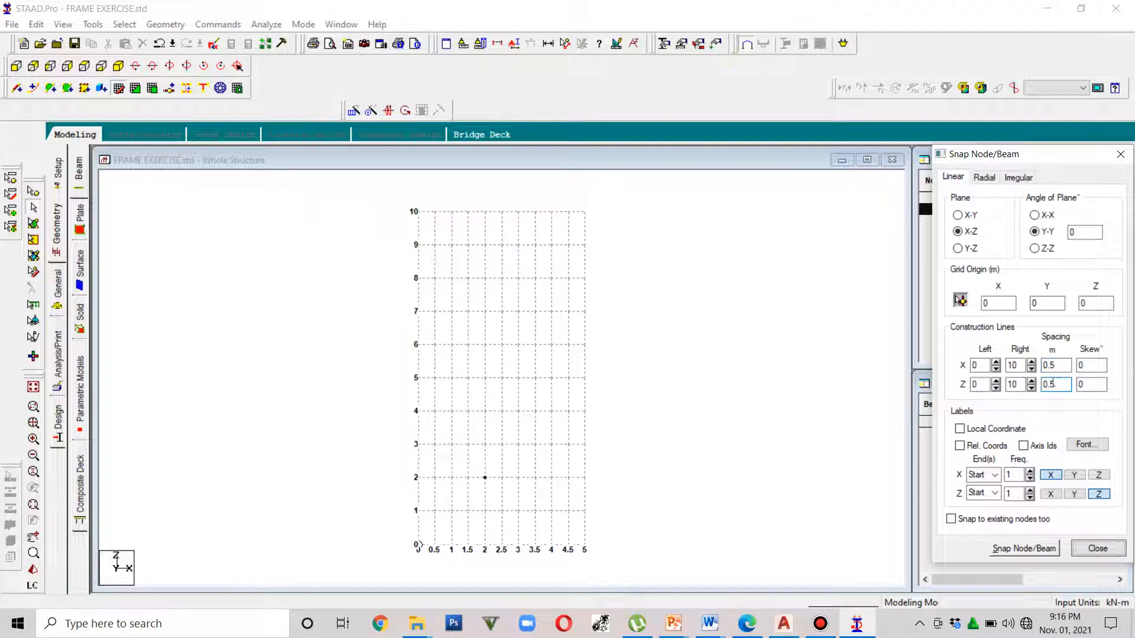
{"action": "left_click", "coordinate": [775, 401]}
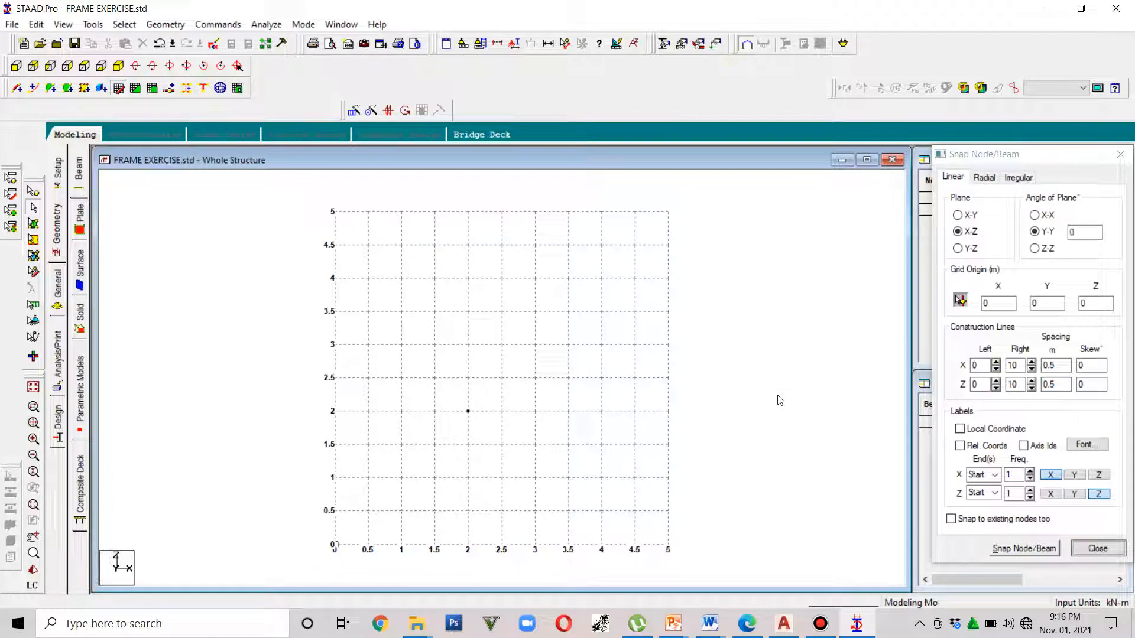
Extend the construction grid to 22 divisions along Z and 31 divisions along X
{"action": "left_click", "coordinate": [1031, 382]}
{"action": "left_click", "coordinate": [1031, 382]}
{"action": "left_click", "coordinate": [1031, 381]}
{"action": "left_click", "coordinate": [1031, 382]}
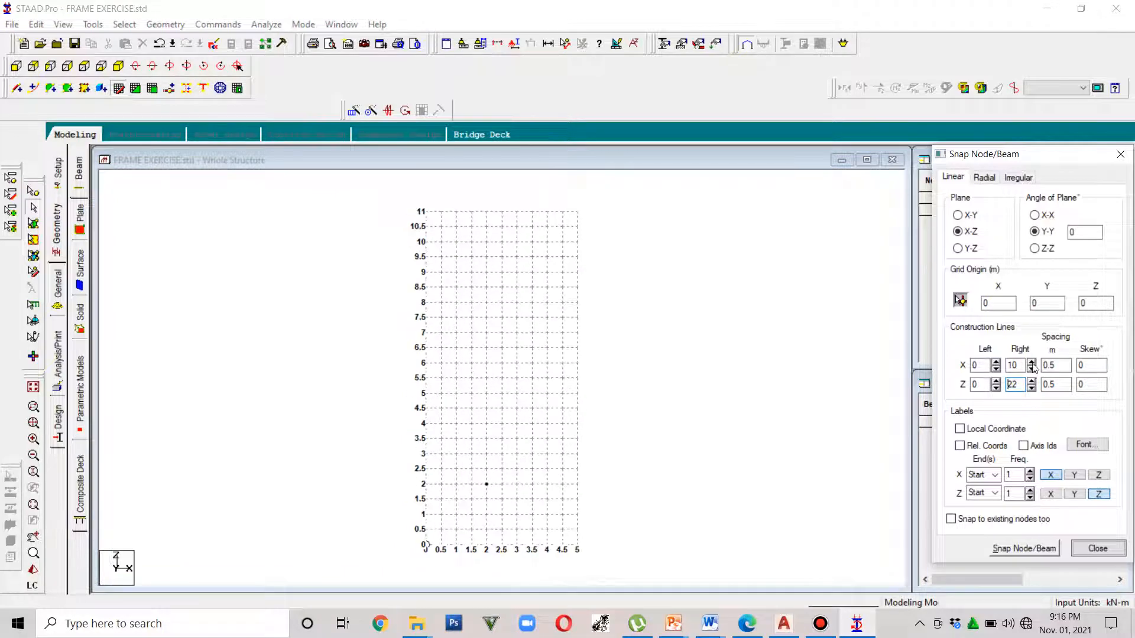
{"action": "left_click", "coordinate": [1031, 364]}
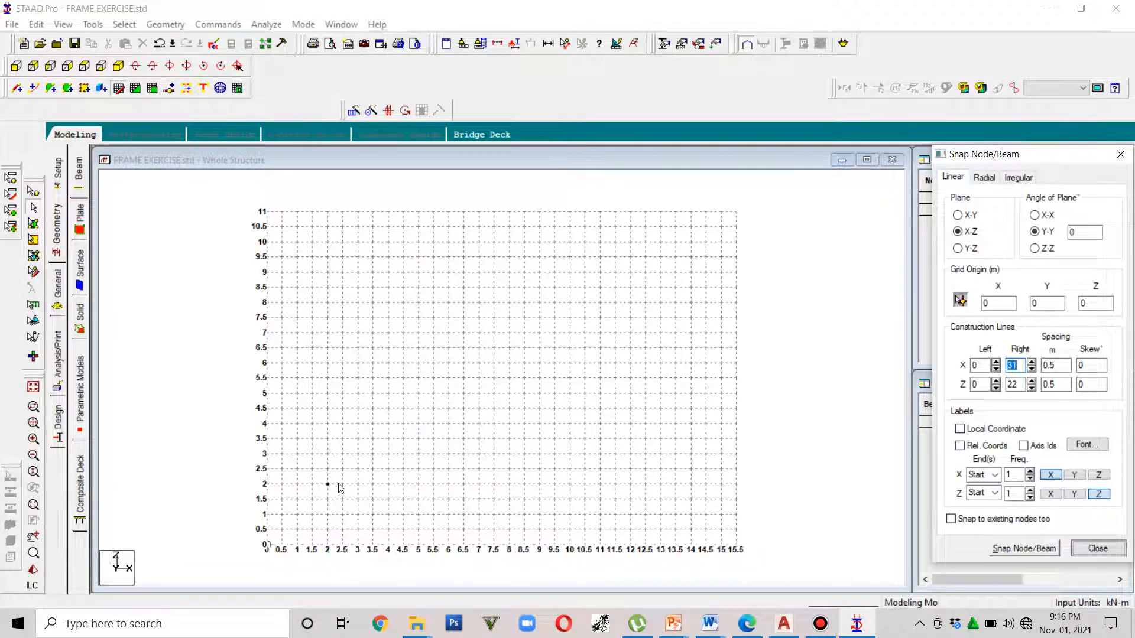
Add two end-to-end beams along Z = 2 m, from X = 2 m to 5.5 m and from 5.5 m to 9 m
{"action": "left_click", "coordinate": [1024, 548]}
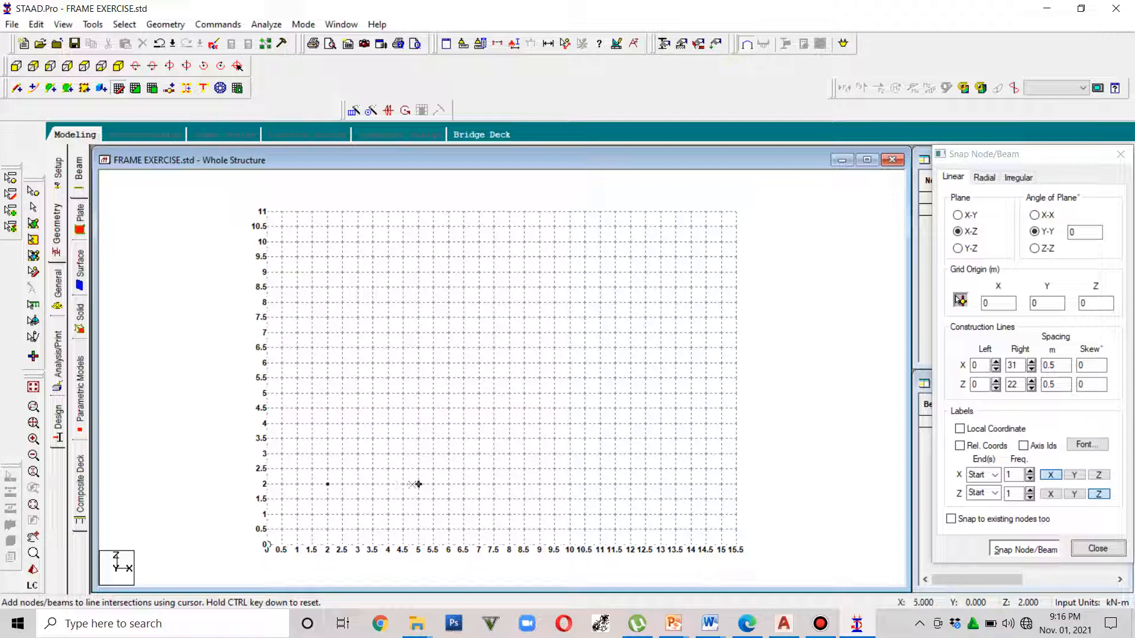
{"action": "left_click", "coordinate": [433, 484]}
{"action": "left_click", "coordinate": [327, 484]}
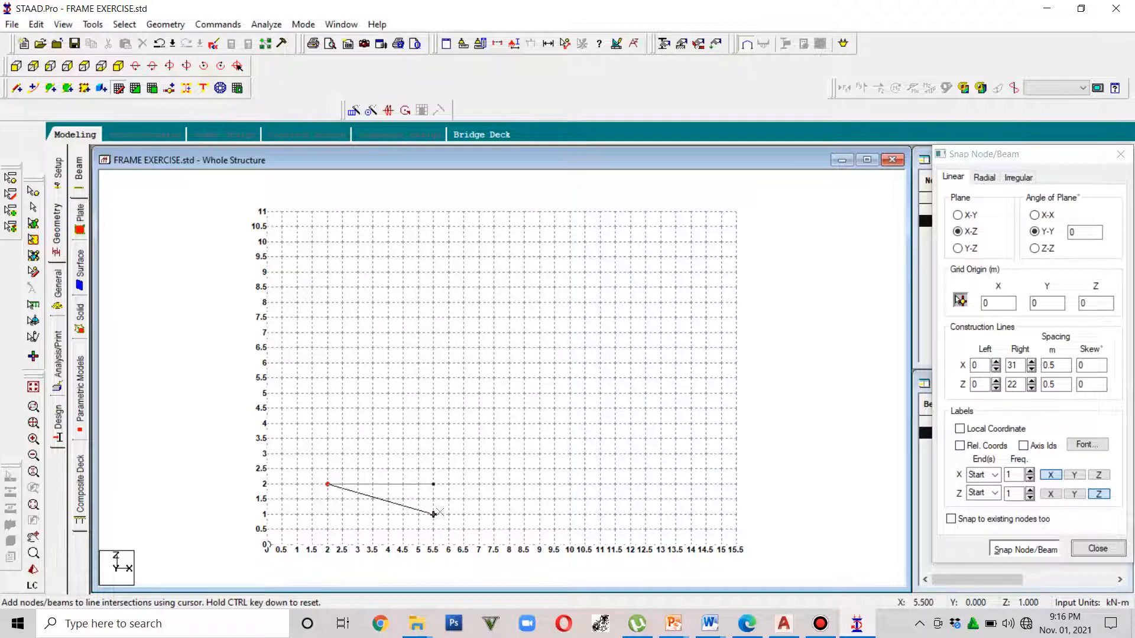
{"action": "key", "text": "Escape"}
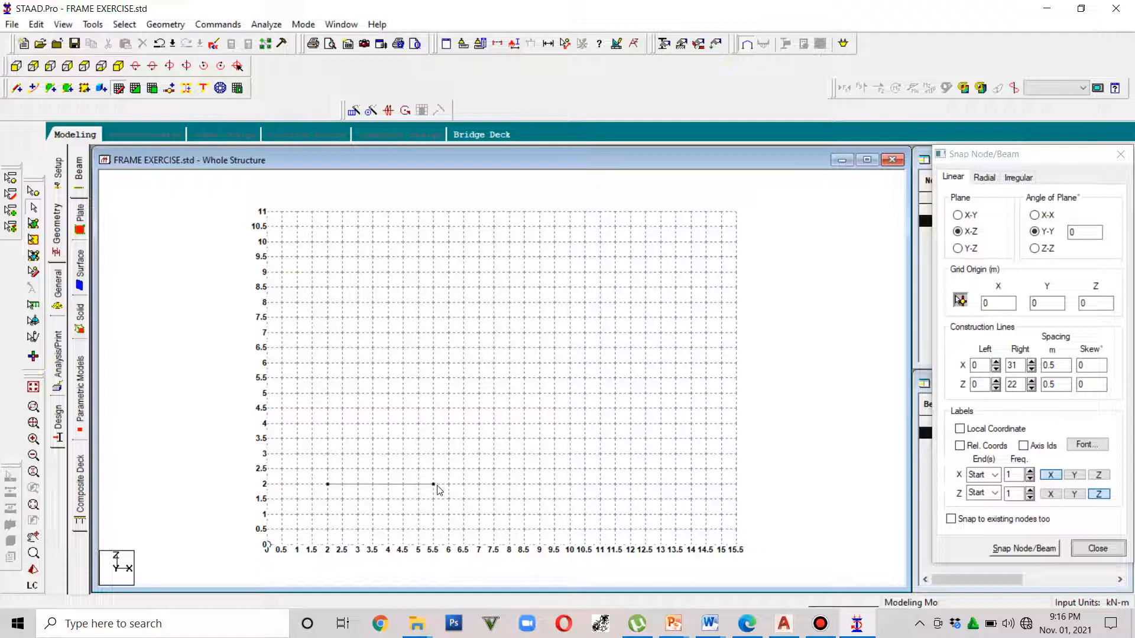
{"action": "left_click", "coordinate": [1031, 548]}
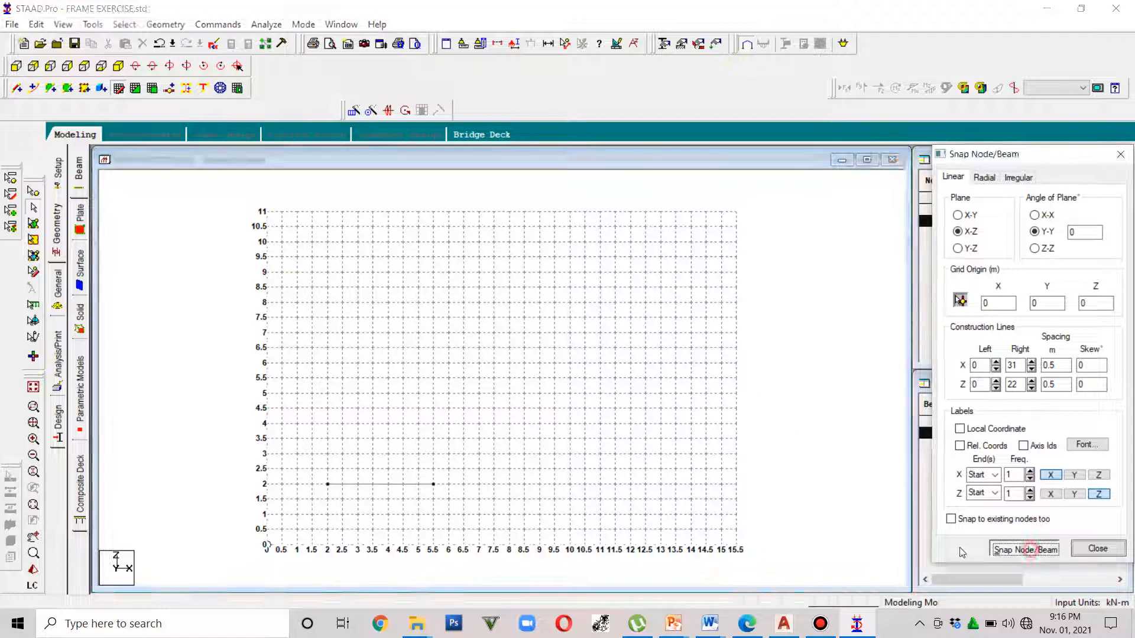
{"action": "left_click", "coordinate": [435, 483]}
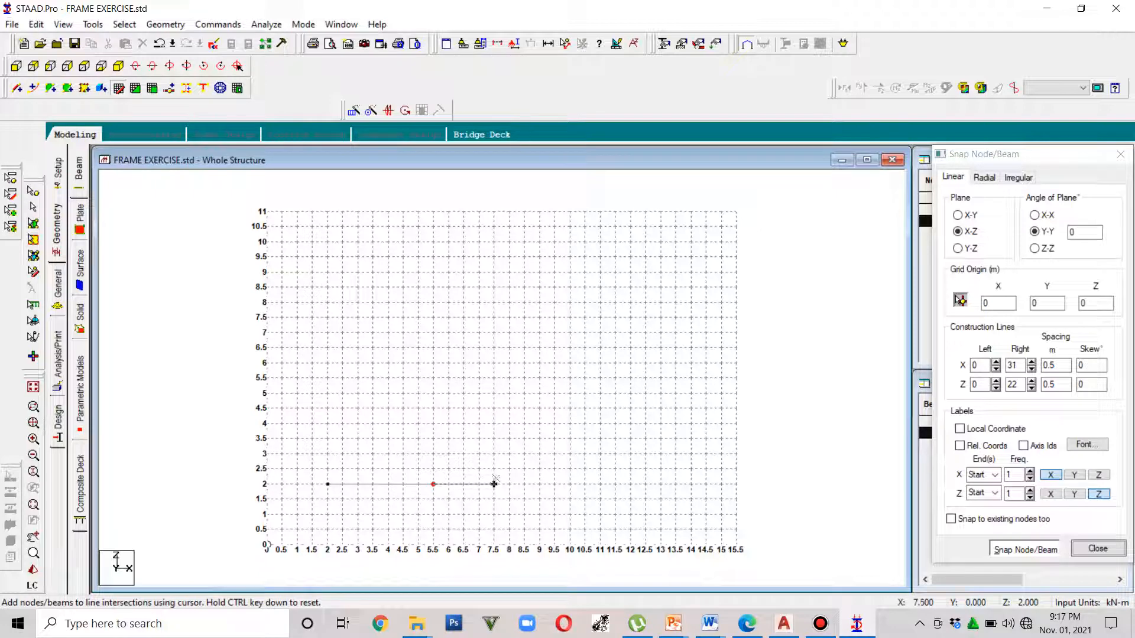
{"action": "left_click", "coordinate": [540, 484]}
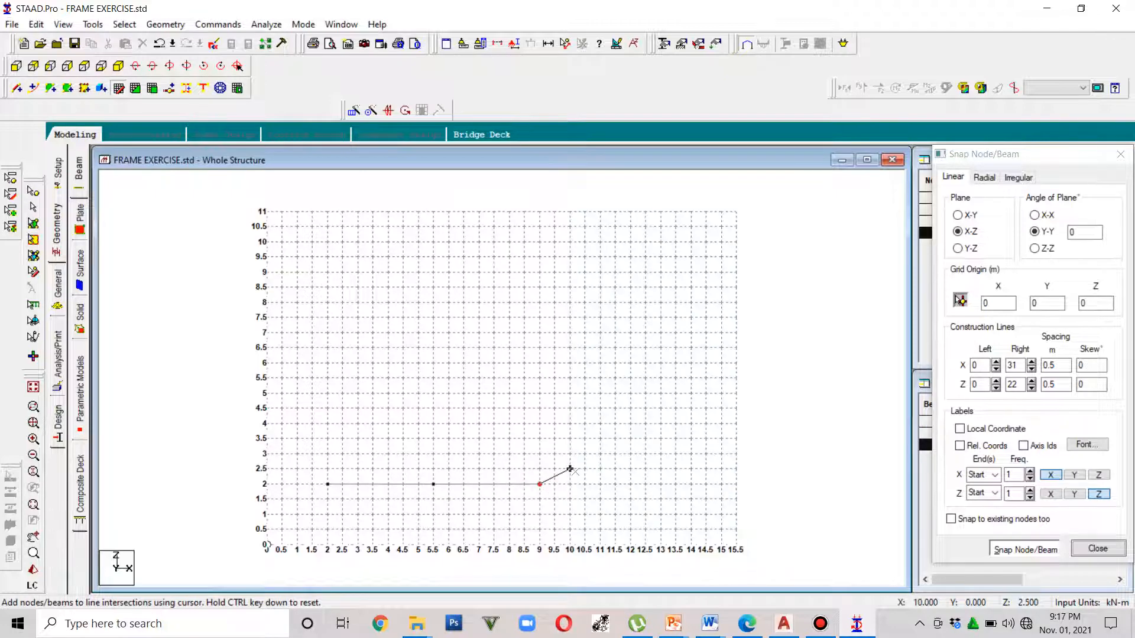
{"action": "key", "text": "Escape"}
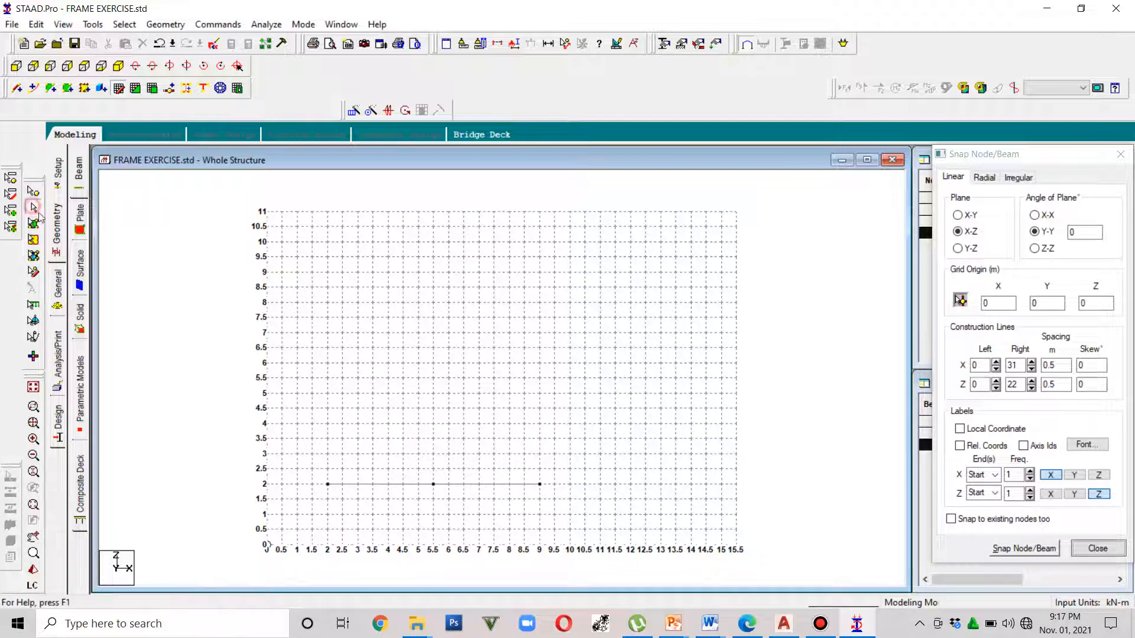
Repeat the two beams along global Z with 3D Repeat in two 4 m steps, linking the rows with members
{"action": "left_click_drag", "start_coordinate": [542, 508], "coordinate": [350, 420]}
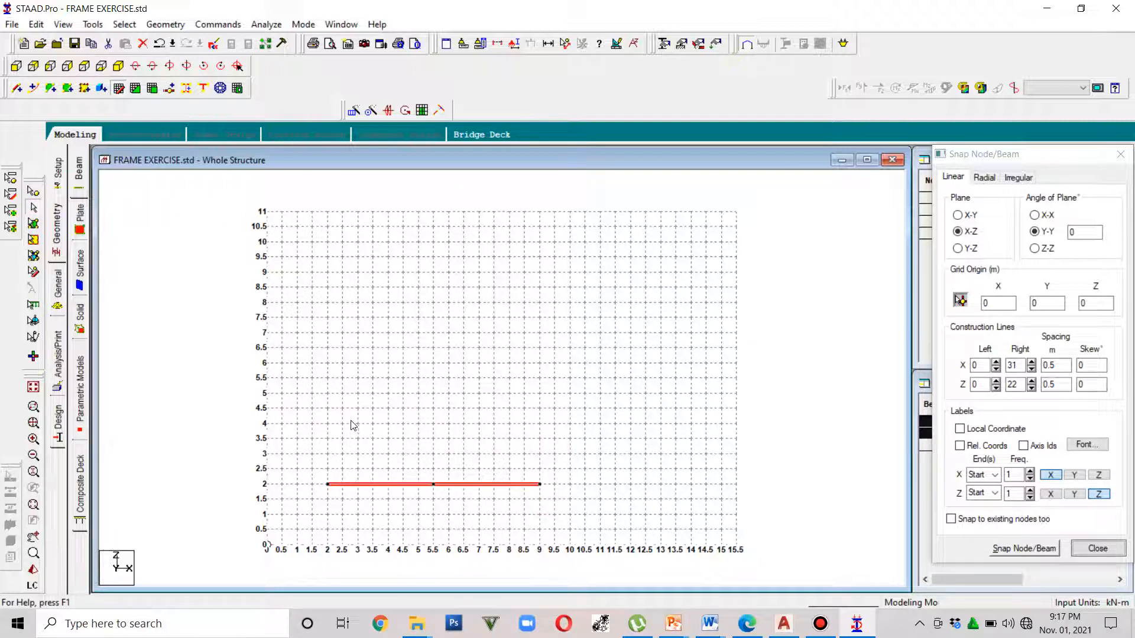
{"action": "left_click", "coordinate": [353, 112]}
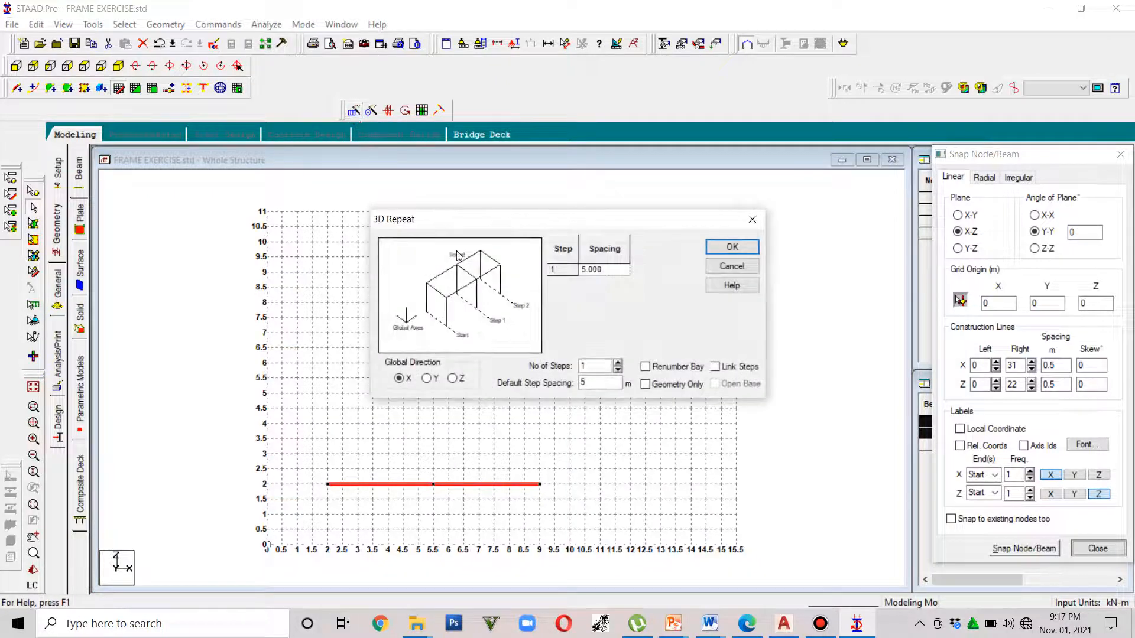
{"action": "left_click", "coordinate": [454, 381]}
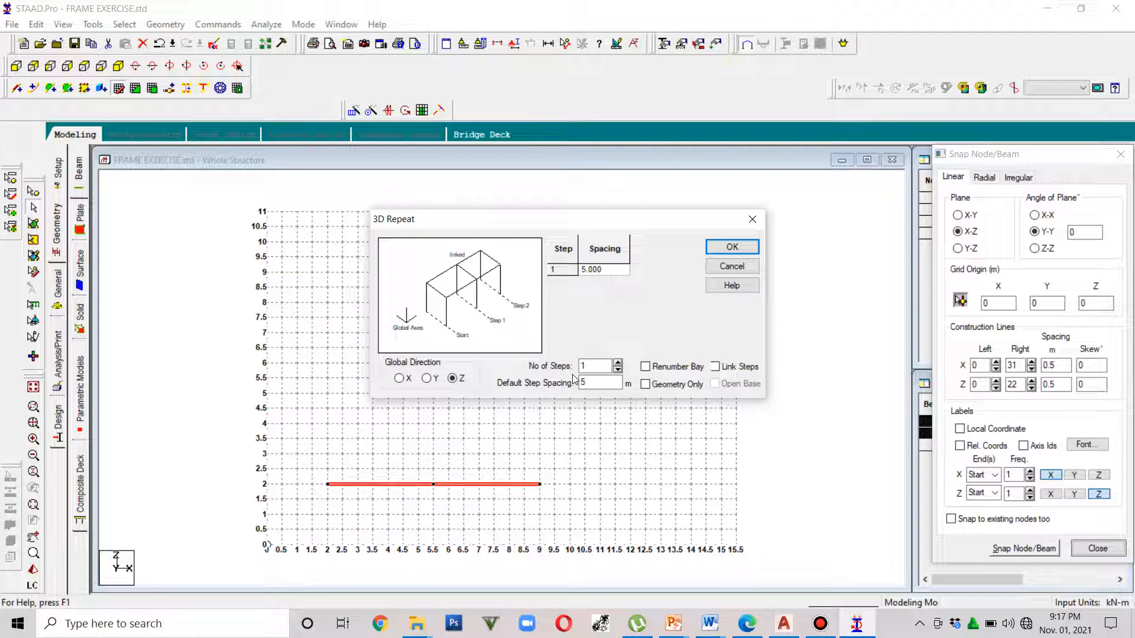
{"action": "left_click", "coordinate": [618, 363]}
{"action": "left_click", "coordinate": [617, 364]}
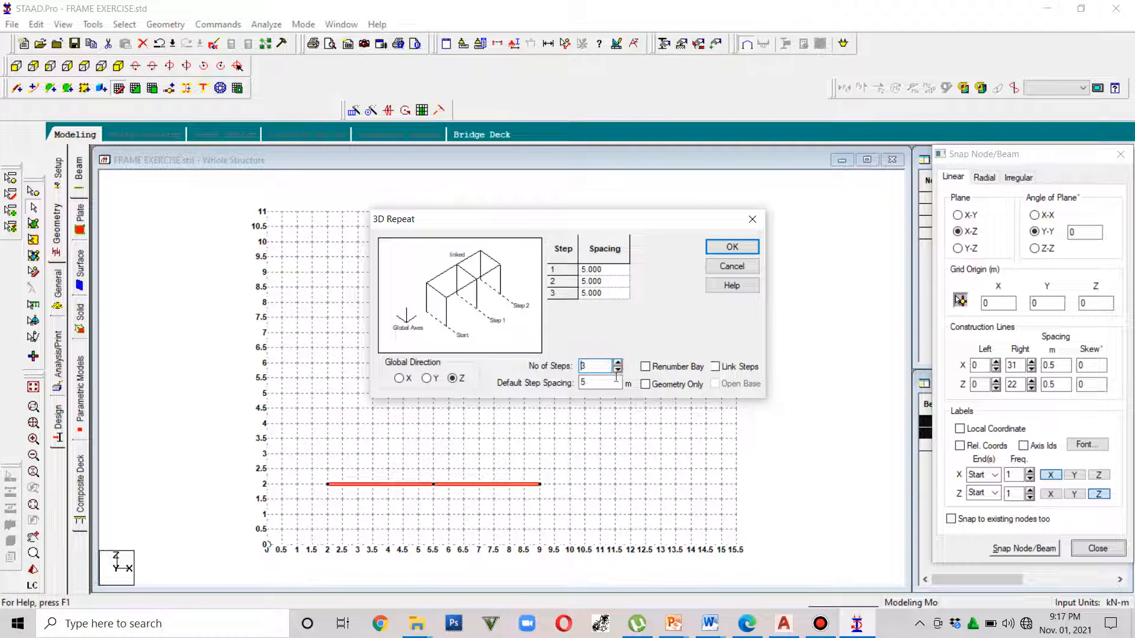
{"action": "left_click", "coordinate": [617, 370]}
{"action": "left_click", "coordinate": [609, 283]}
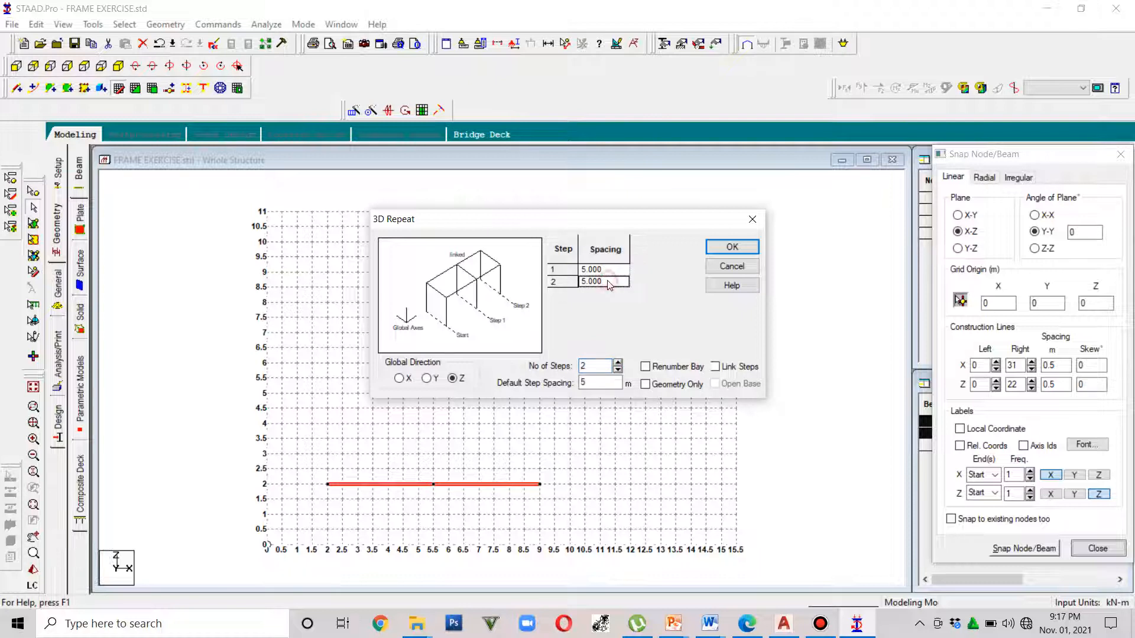
{"action": "type", "text": "4"}
{"action": "left_click", "coordinate": [600, 270]}
{"action": "left_click_drag", "start_coordinate": [604, 273], "coordinate": [580, 271]}
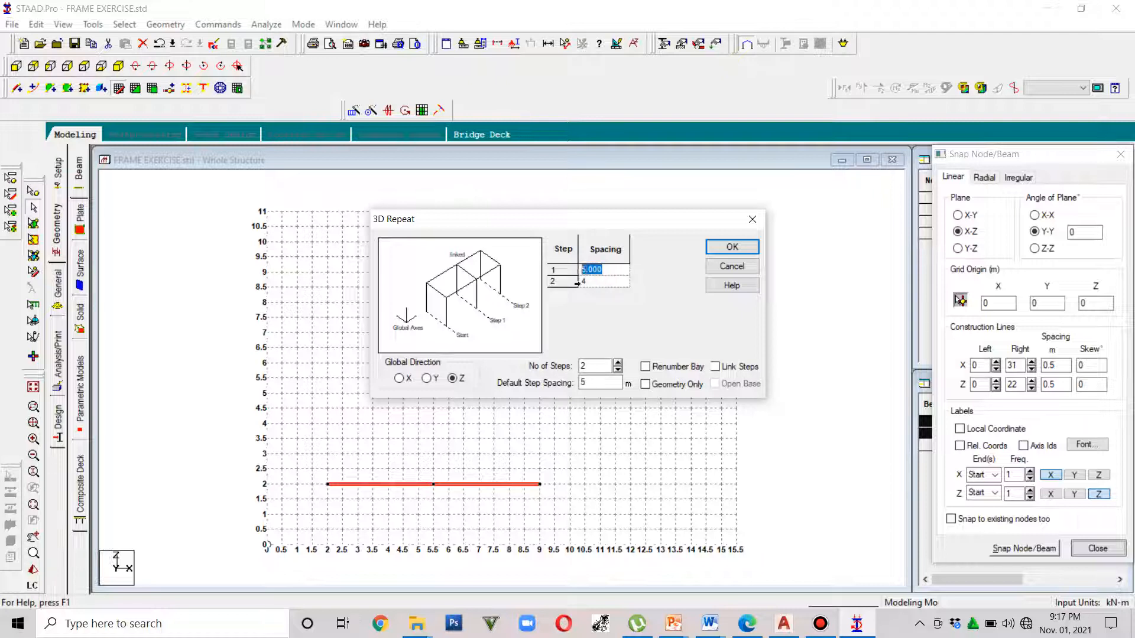
{"action": "type", "text": "4"}
{"action": "left_click", "coordinate": [720, 250]}
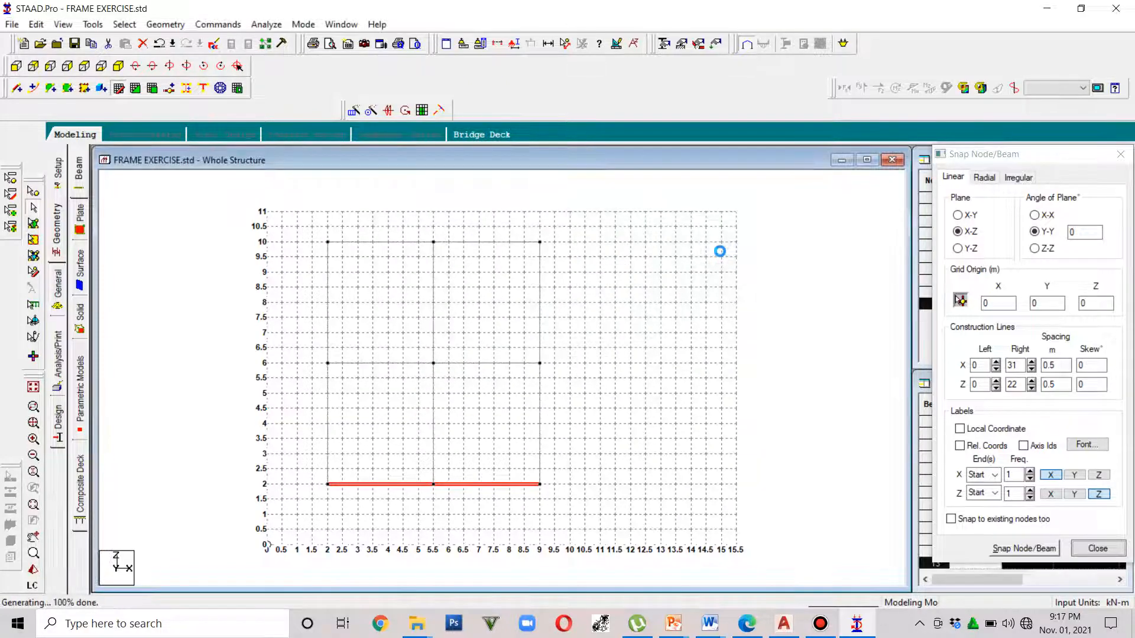
Check the linking members of each bay by selecting them in turn, and clear the selection
{"action": "left_click", "coordinate": [554, 464]}
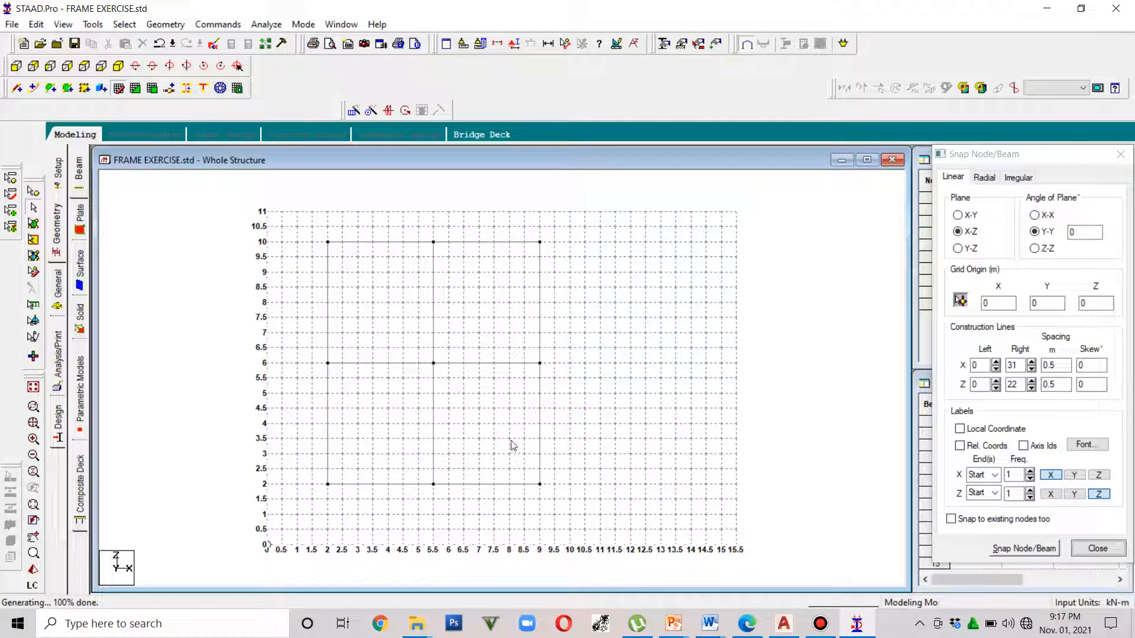
{"action": "left_click_drag", "start_coordinate": [563, 442], "coordinate": [309, 390]}
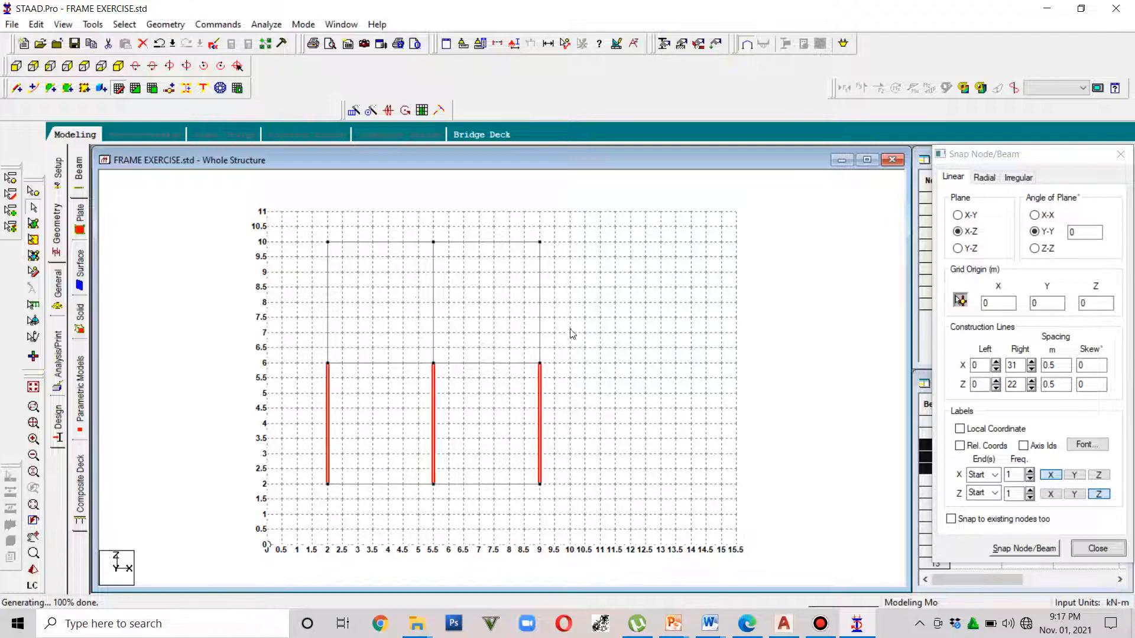
{"action": "left_click_drag", "start_coordinate": [570, 329], "coordinate": [308, 289]}
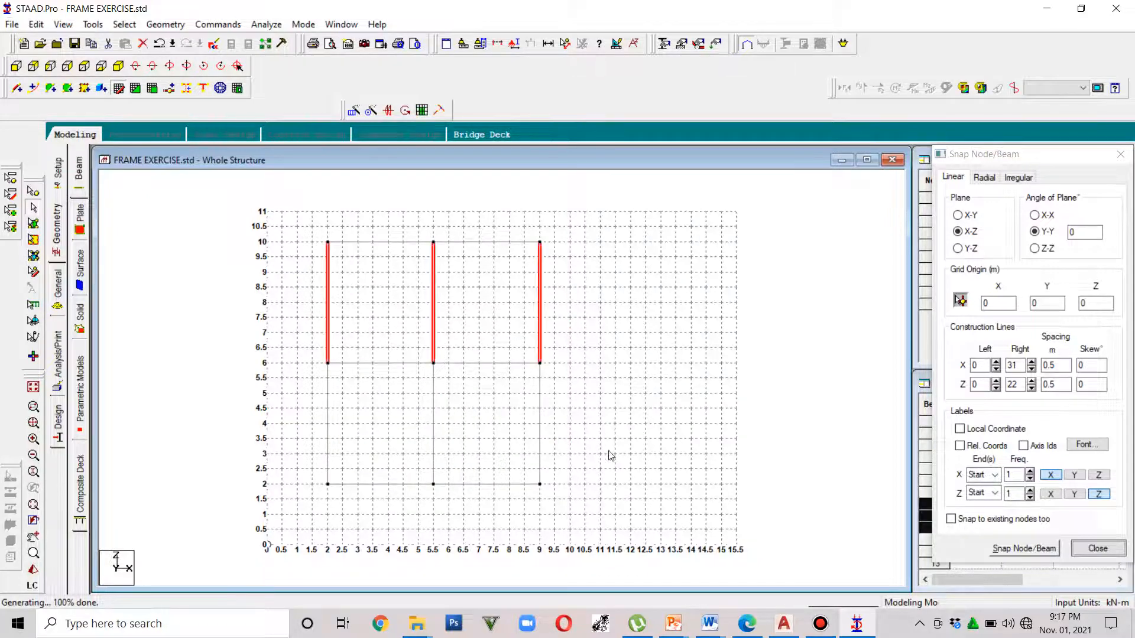
{"action": "left_click_drag", "start_coordinate": [609, 451], "coordinate": [266, 396]}
{"action": "left_click", "coordinate": [611, 367]}
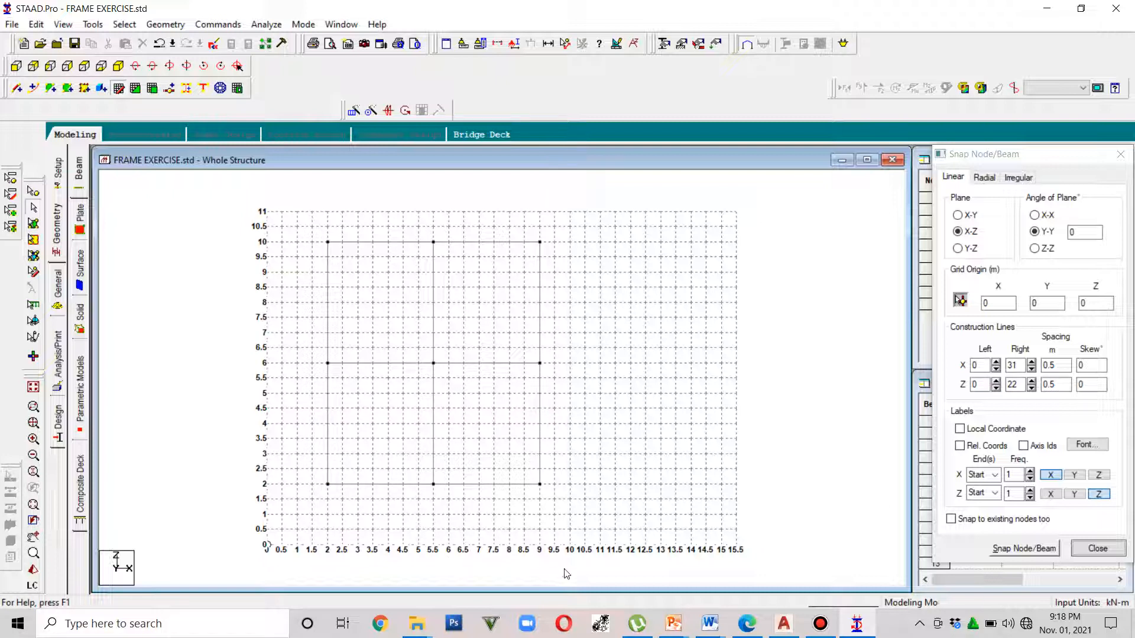
Switch to the AutoCAD drawing and examine the second floor framing plan's beams, cantilevers and grid dimensions
{"action": "left_click", "coordinate": [784, 623]}
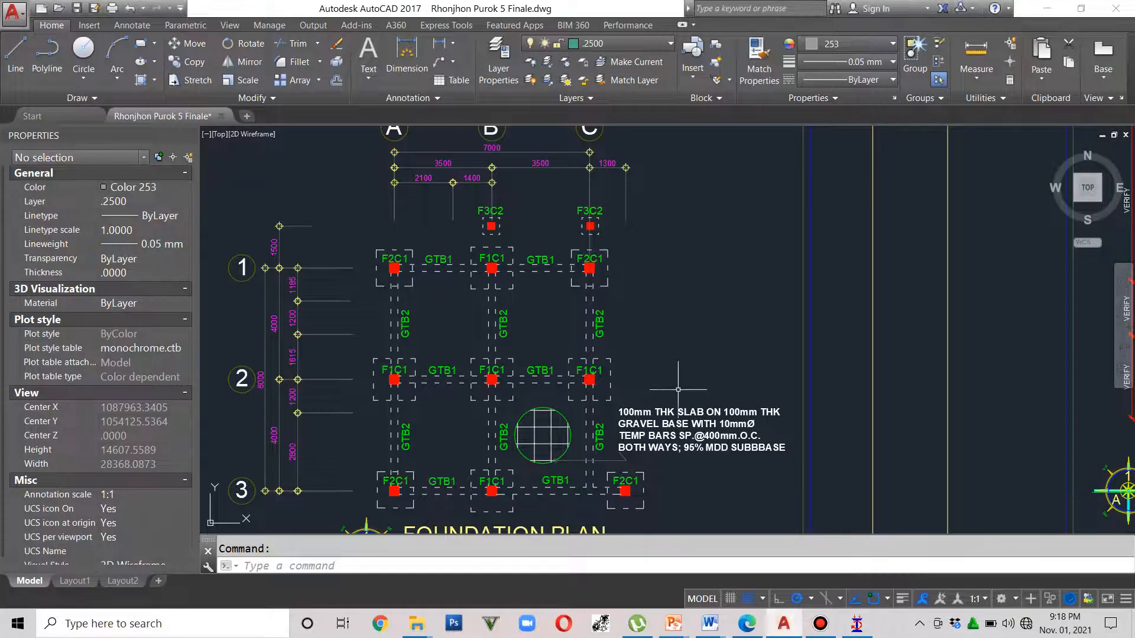
{"action": "scroll", "coordinate": [526, 322], "scroll_direction": "down", "scroll_amount": 5}
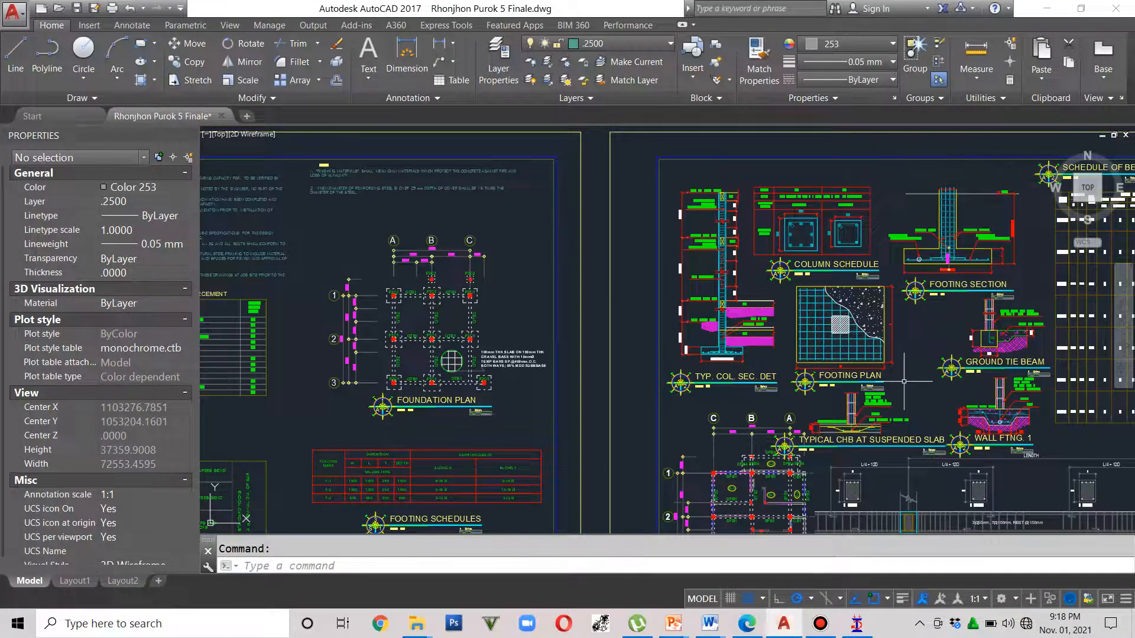
{"action": "middle_click_drag", "start_coordinate": [904, 381], "coordinate": [744, 235]}
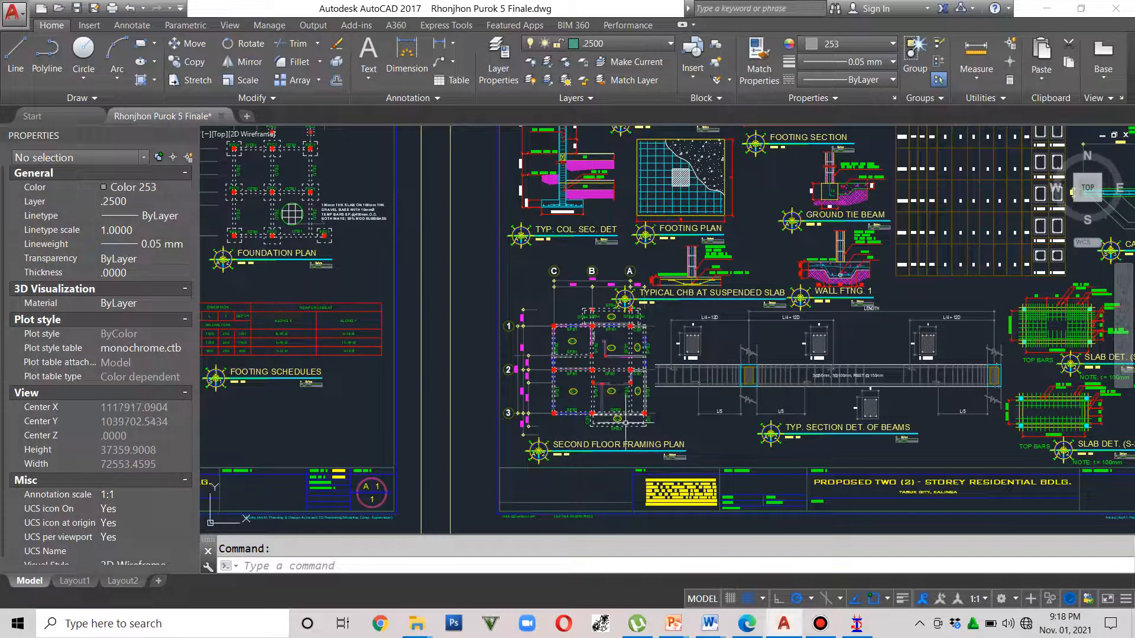
{"action": "scroll", "coordinate": [626, 423], "scroll_direction": "up", "scroll_amount": 4}
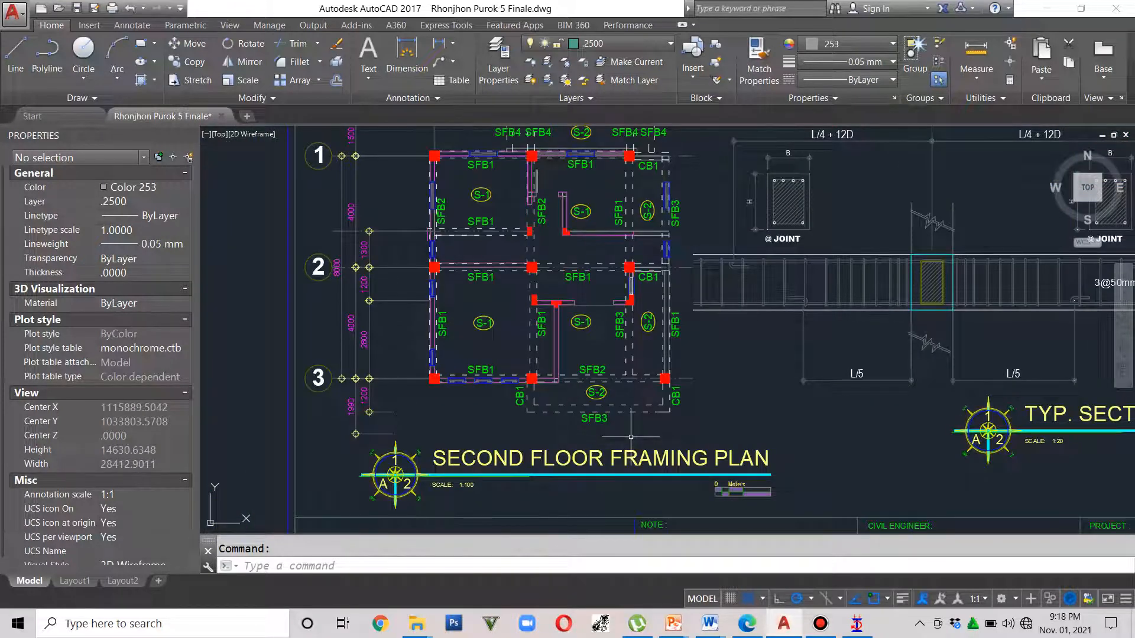
{"action": "middle_click_drag", "start_coordinate": [549, 420], "coordinate": [545, 464]}
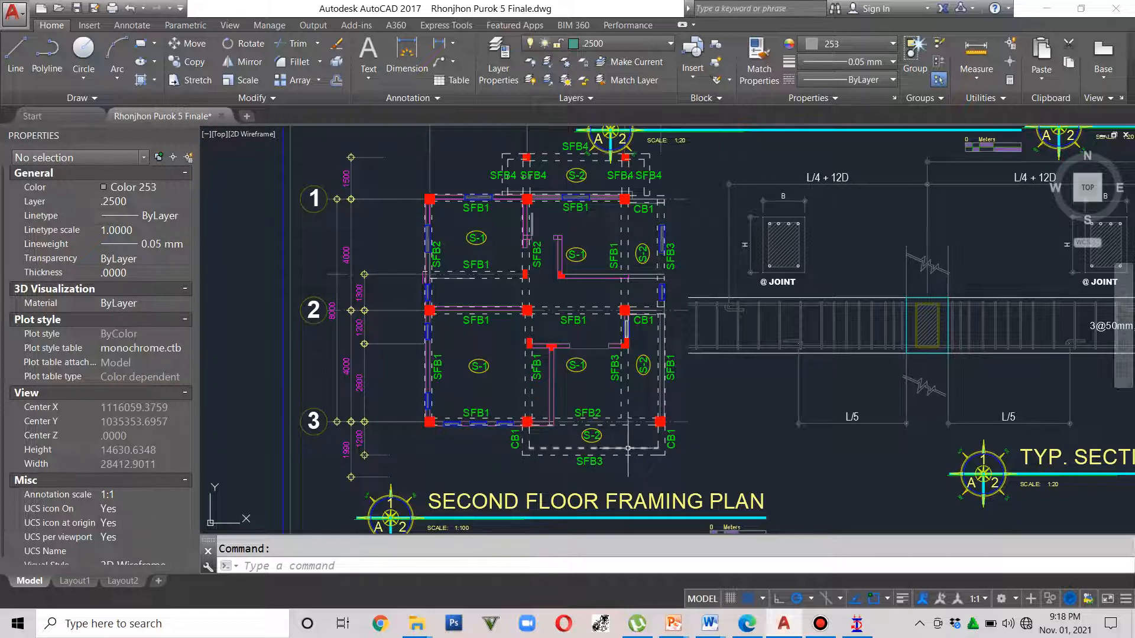
{"action": "middle_click_drag", "start_coordinate": [721, 416], "coordinate": [738, 421]}
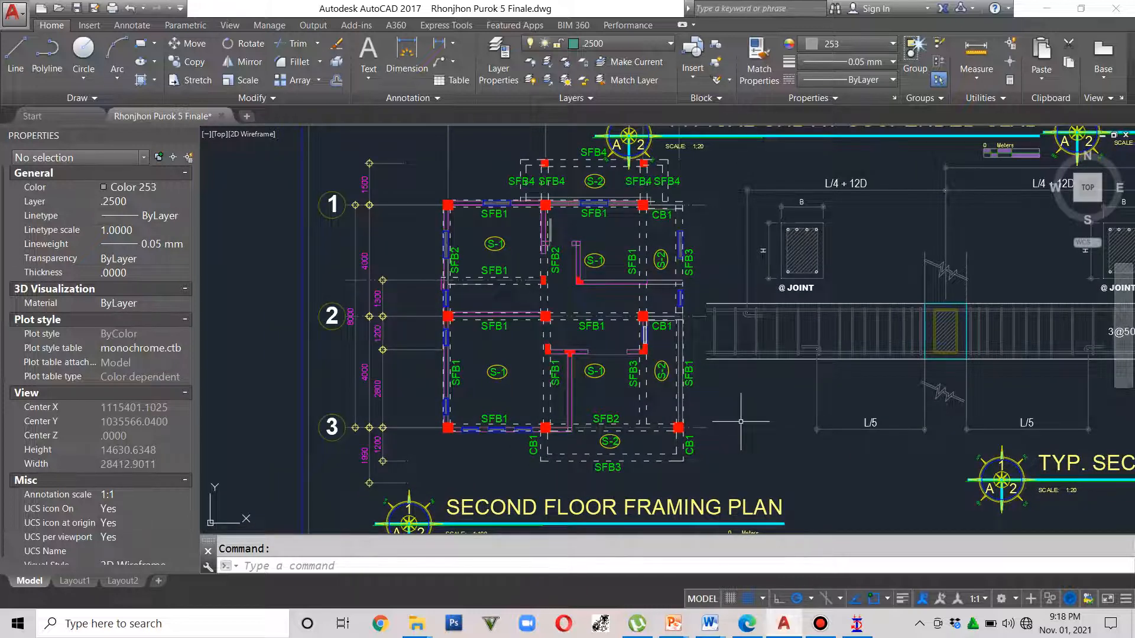
{"action": "middle_click_drag", "start_coordinate": [677, 396], "coordinate": [671, 440]}
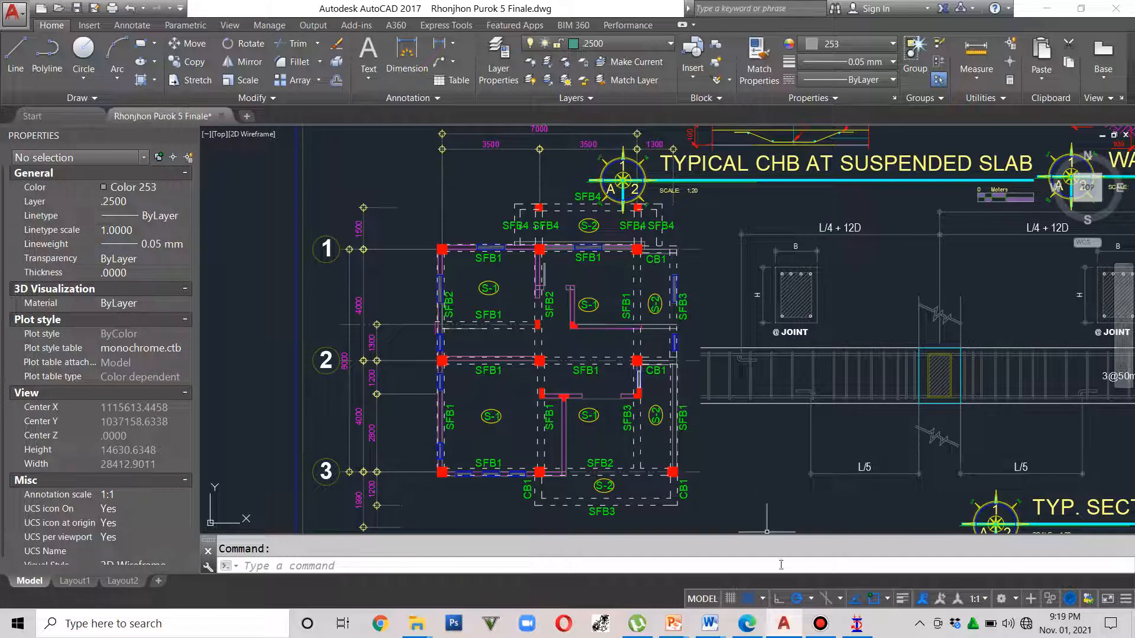
Switch to STAAD.Pro, open the coordinates of the node at X = 9 m, Z = 2 m, and close the snap grid
{"action": "left_click", "coordinate": [855, 631]}
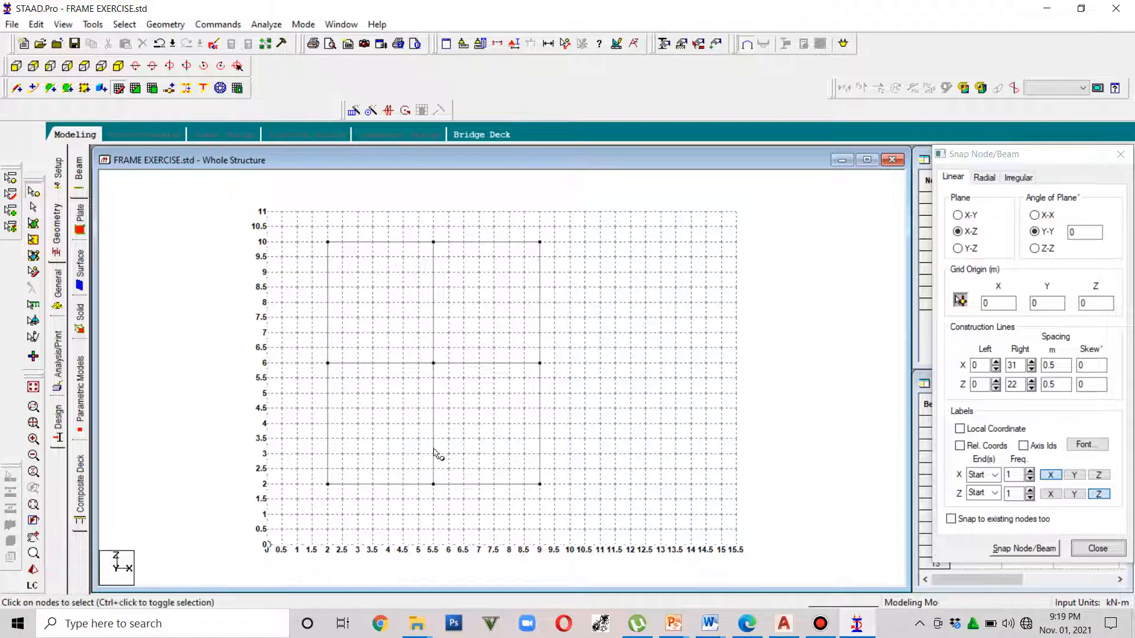
{"action": "left_click", "coordinate": [540, 484]}
{"action": "double_click", "coordinate": [540, 483]}
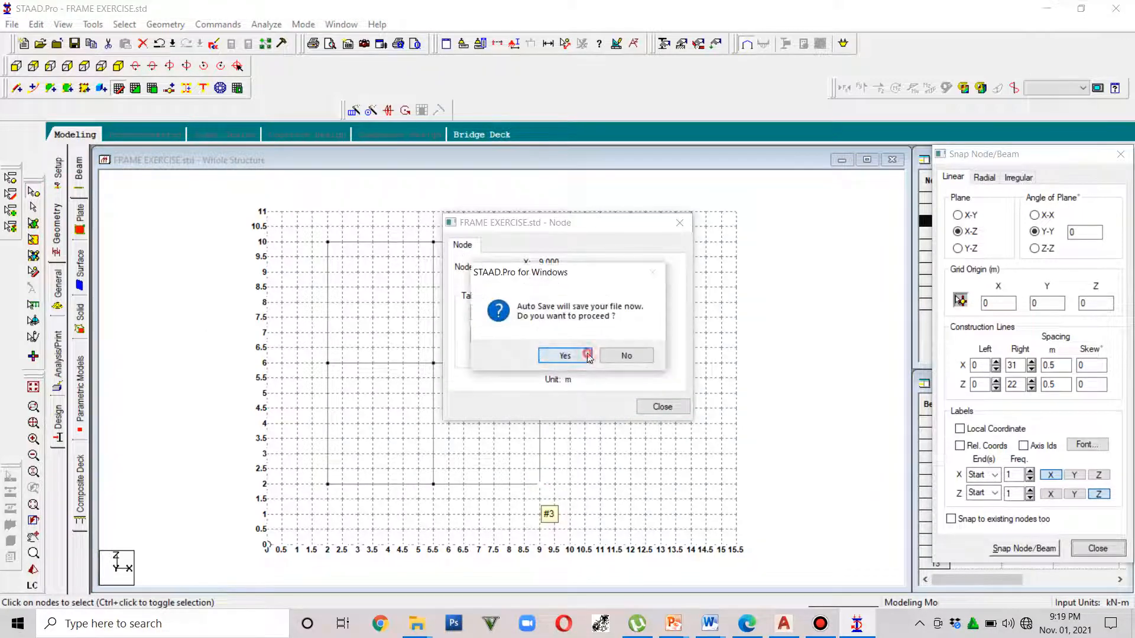
{"action": "left_click", "coordinate": [565, 355]}
{"action": "left_click", "coordinate": [470, 329]}
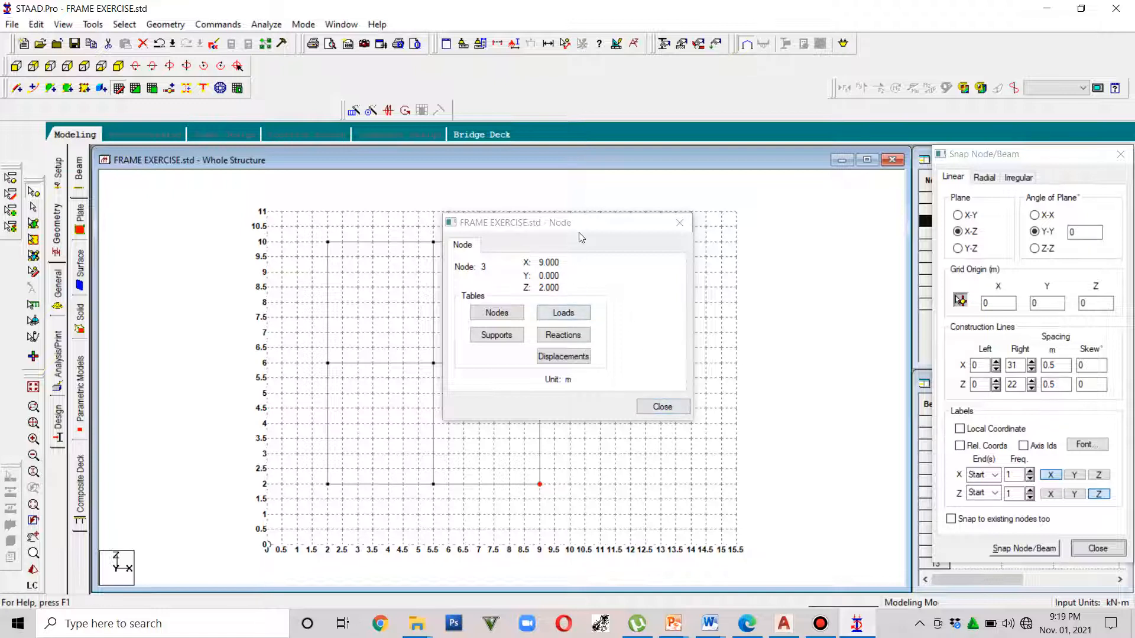
{"action": "left_click_drag", "start_coordinate": [578, 222], "coordinate": [496, 218]}
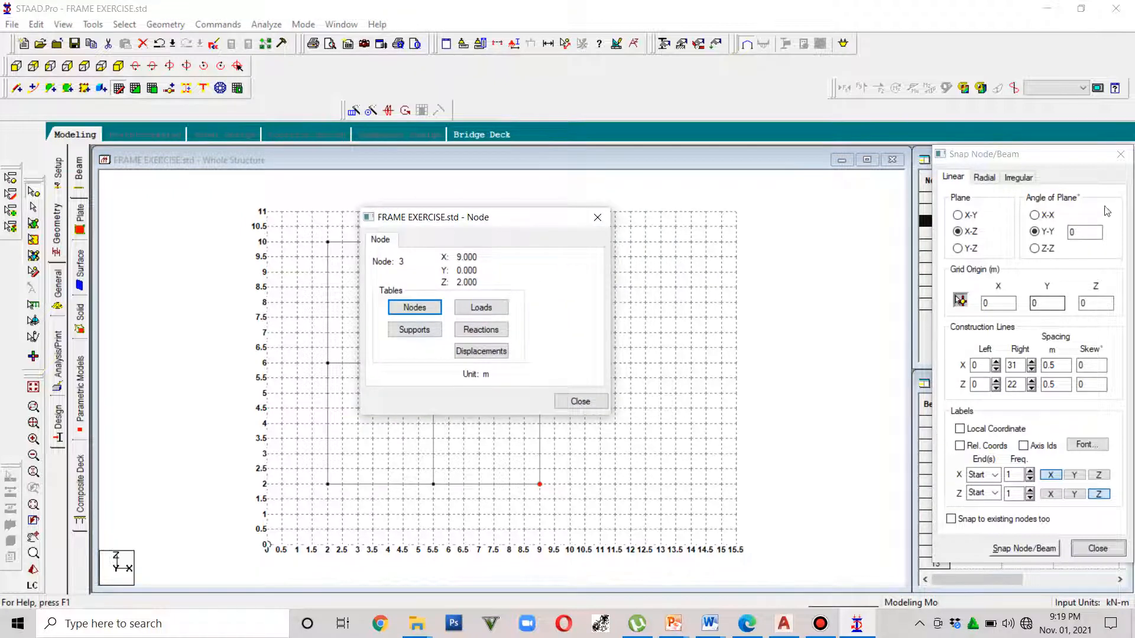
{"action": "left_click", "coordinate": [1120, 154]}
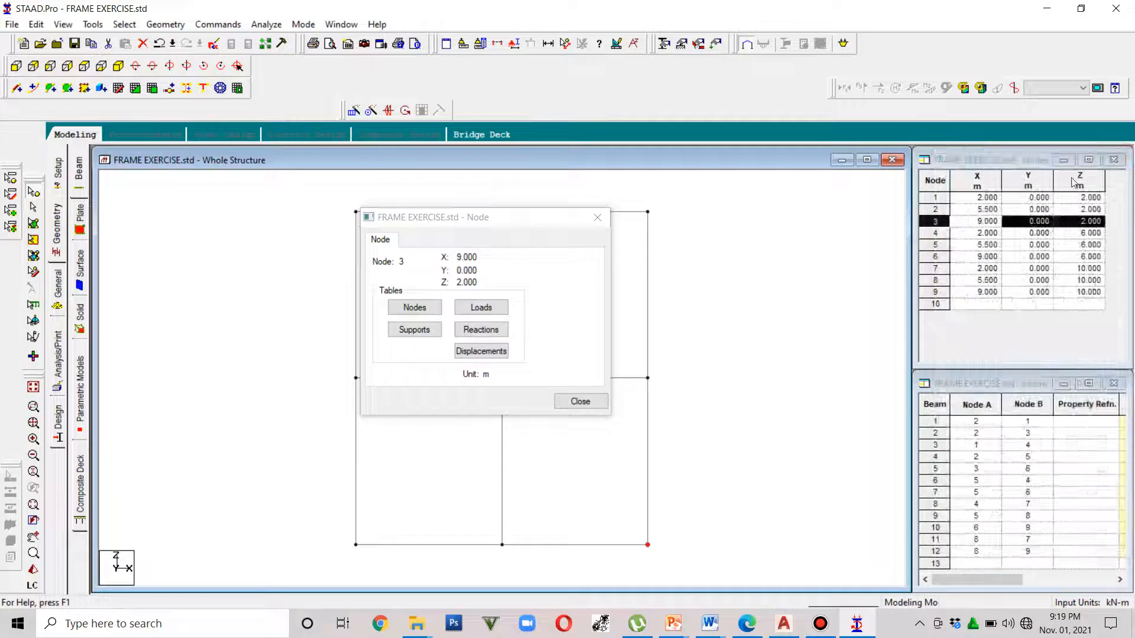
Add a node at X = 10.3 m, Y = 0, Z = 2 m in the node table and select it to check its position
{"action": "left_click", "coordinate": [991, 305]}
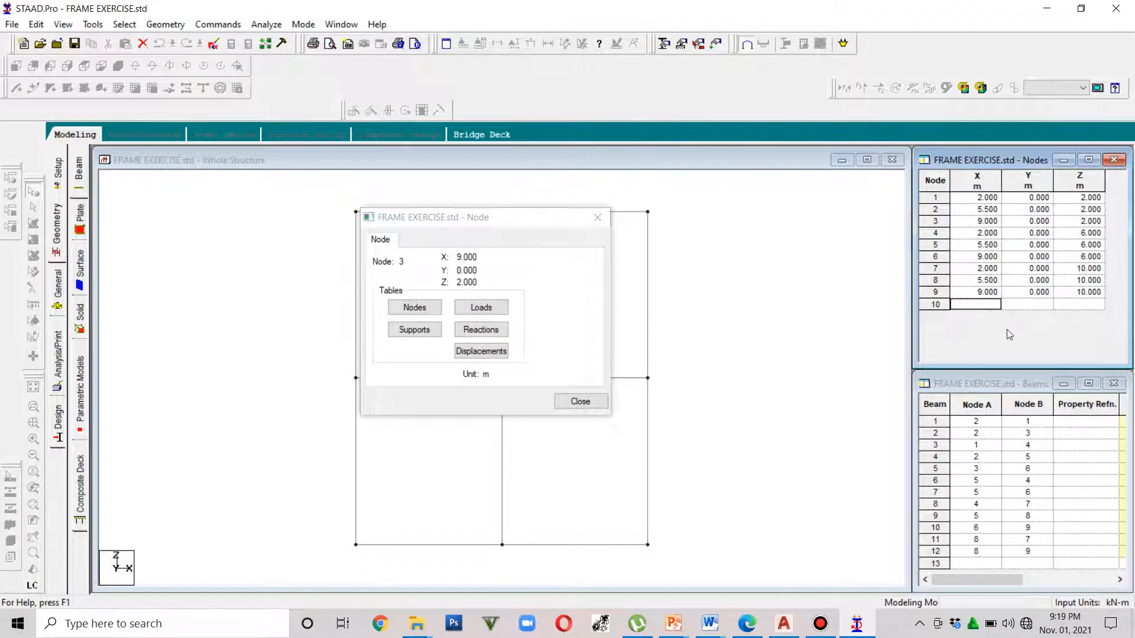
{"action": "type", "text": "10.3"}
{"action": "left_click", "coordinate": [1029, 305]}
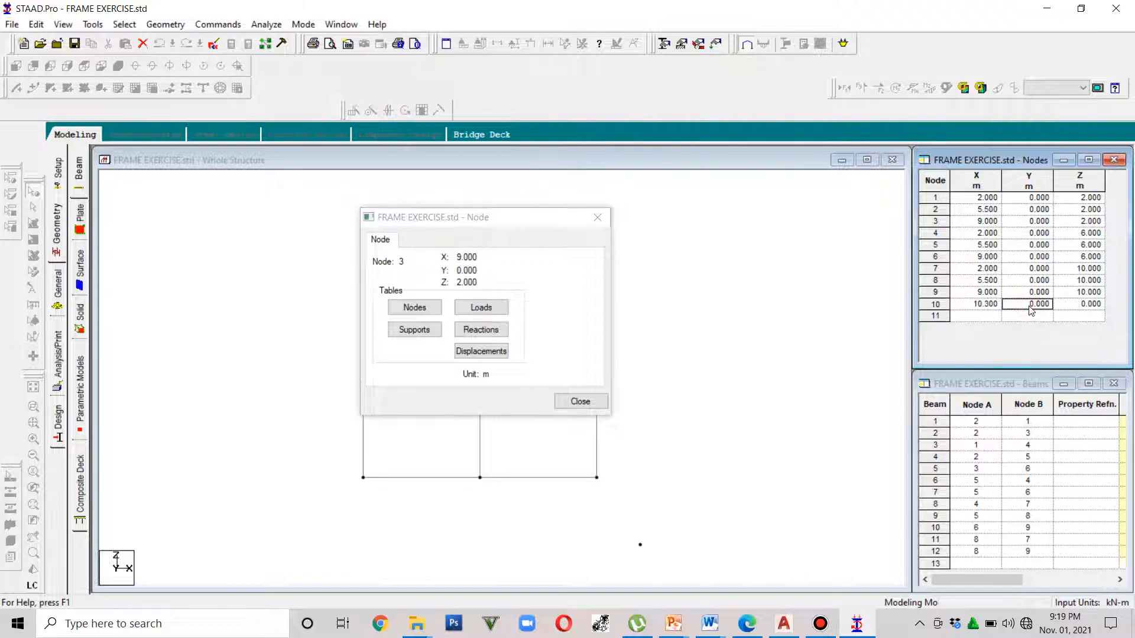
{"action": "type", "text": "0"}
{"action": "key", "text": "Tab"}
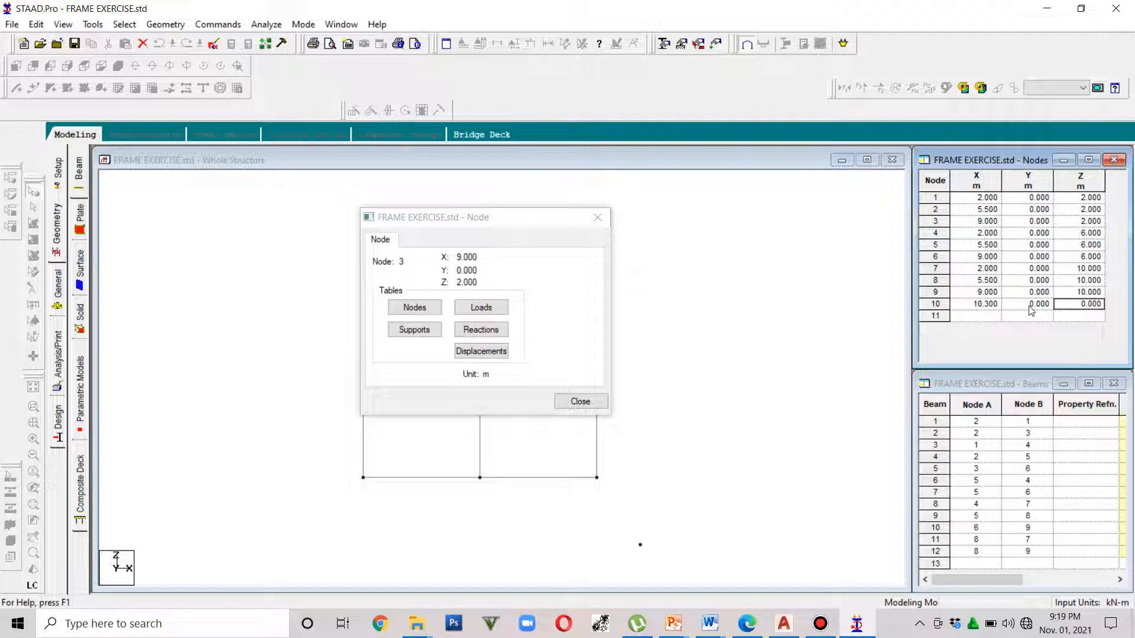
{"action": "type", "text": "2"}
{"action": "left_click", "coordinate": [975, 316]}
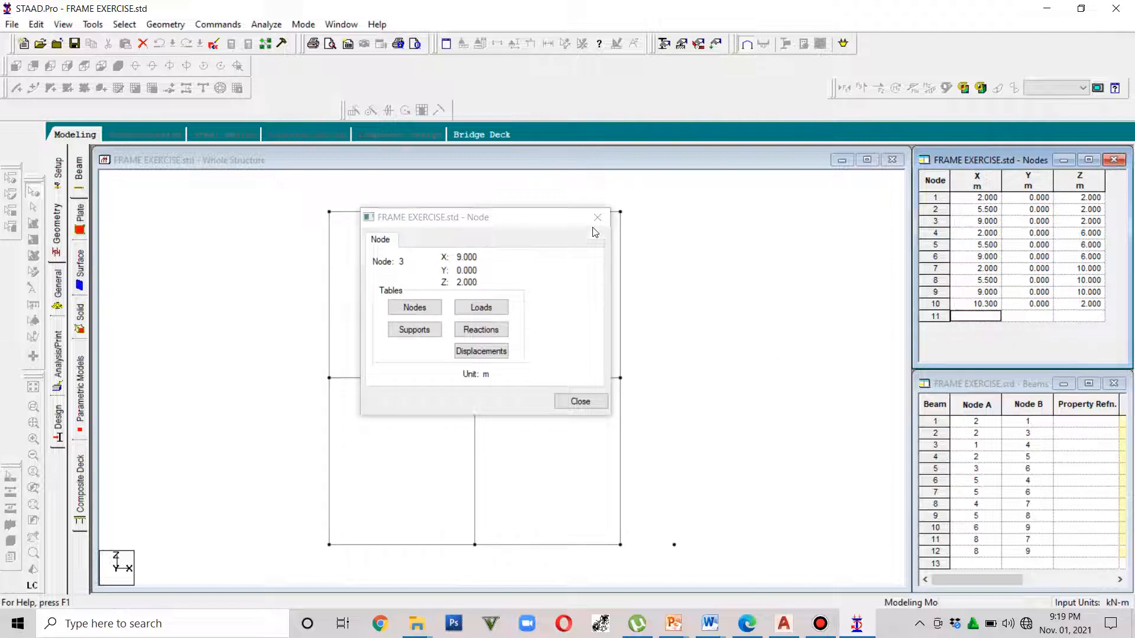
{"action": "left_click", "coordinate": [580, 401]}
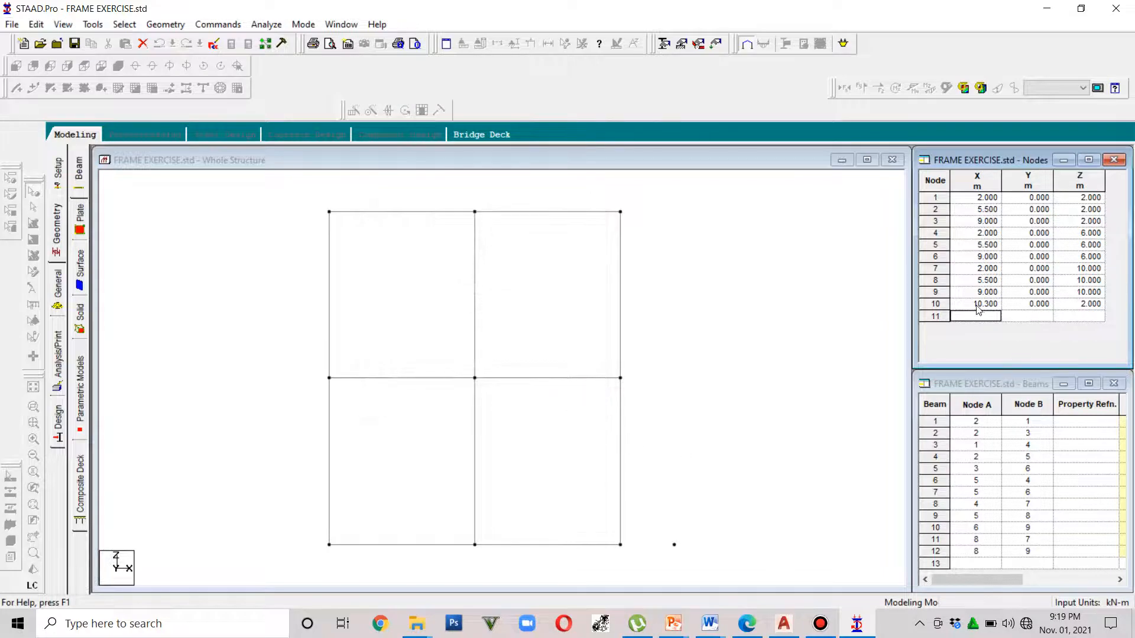
{"action": "left_click", "coordinate": [936, 304]}
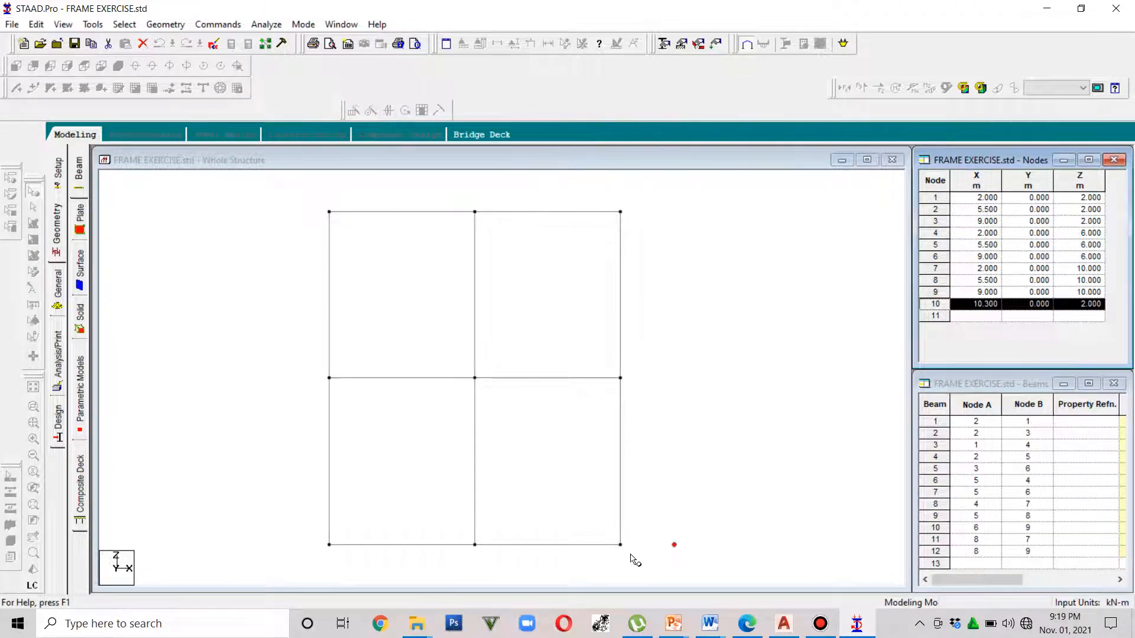
Add a beam along Z = 2 m from the node at X = 9 m to the node at X = 10.3 m
{"action": "left_click", "coordinate": [158, 275]}
{"action": "left_click", "coordinate": [17, 88]}
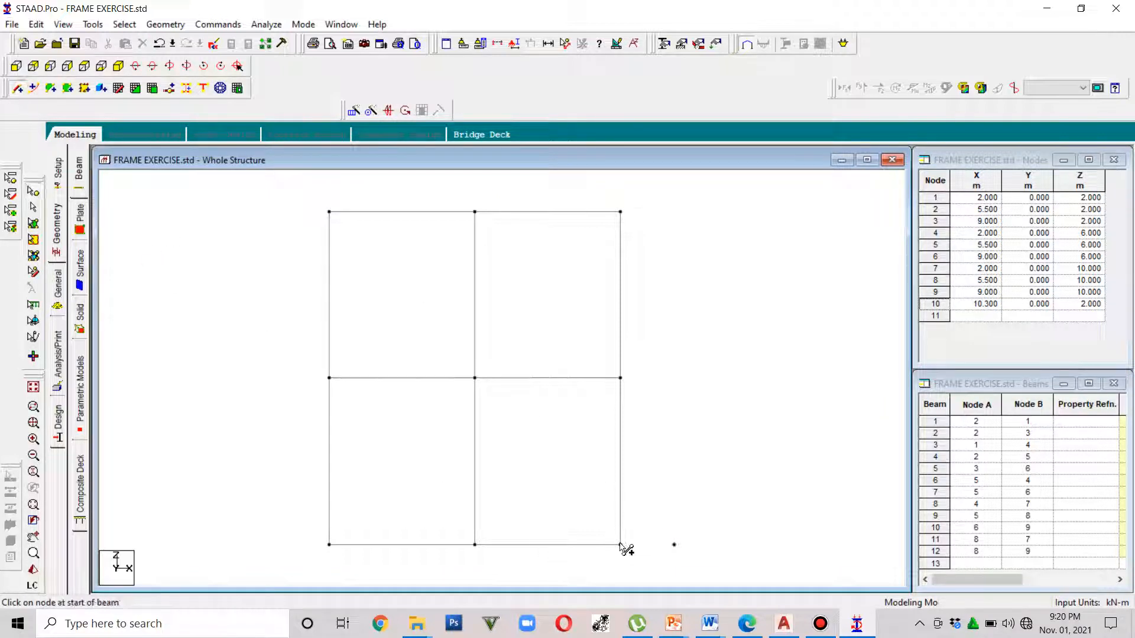
{"action": "left_click_drag", "start_coordinate": [620, 544], "coordinate": [674, 545]}
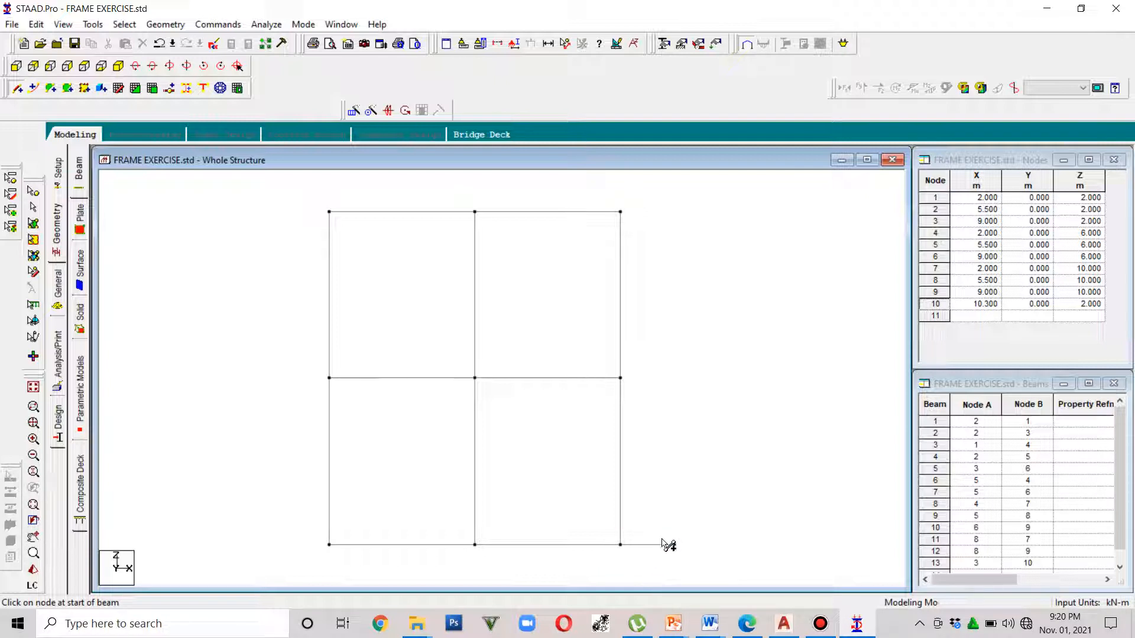
After checking the CB1 cantilevers in the AutoCAD plan, copy the short cantilever beam in STAAD.Pro onto the node at X = 9 m, Z = 6 m
{"action": "mouse_move", "coordinate": [786, 625]}
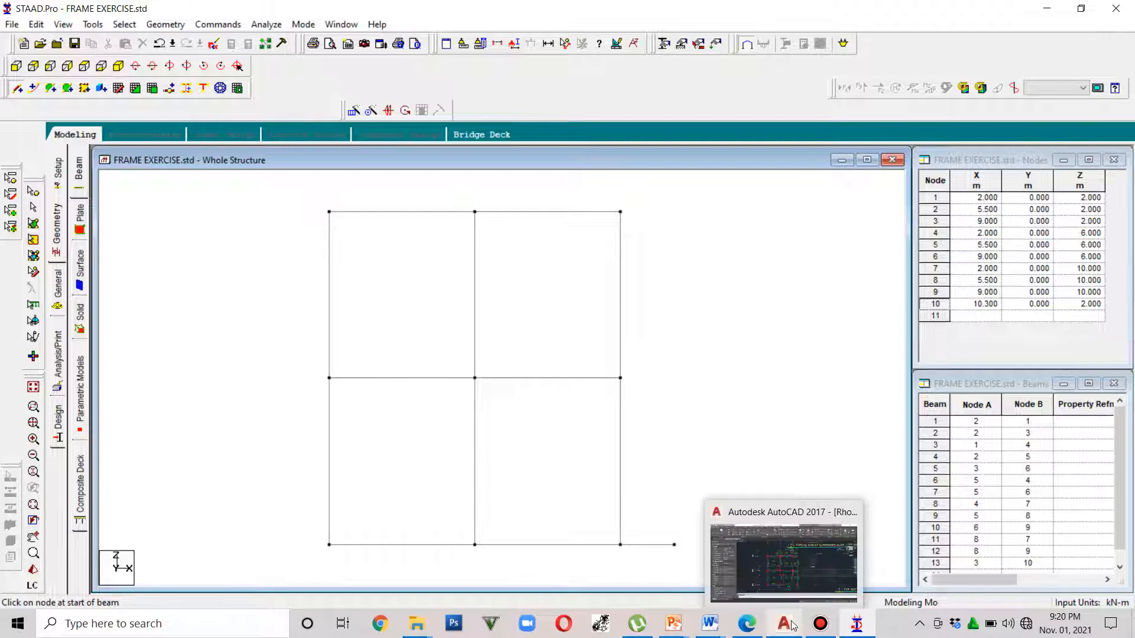
{"action": "mouse_move", "coordinate": [793, 578]}
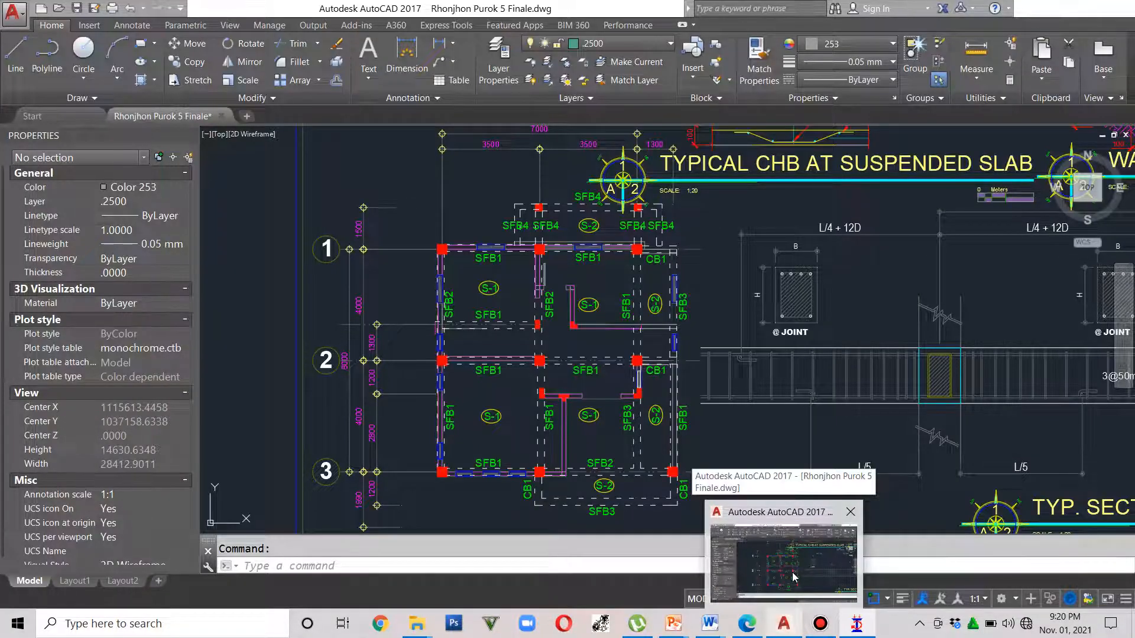
{"action": "left_click", "coordinate": [794, 577]}
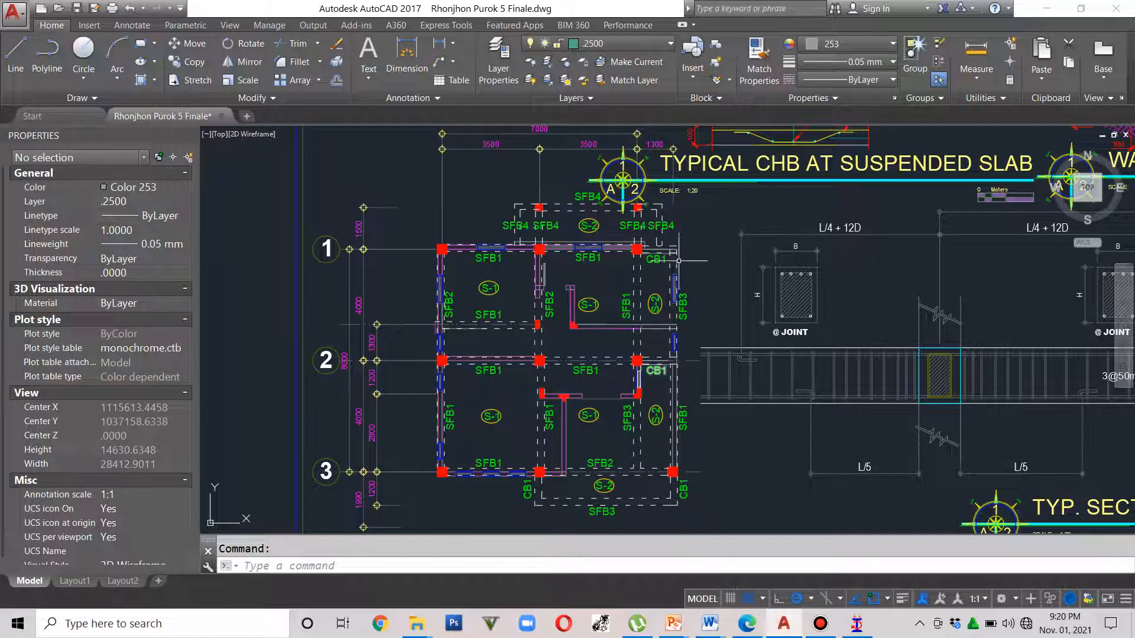
{"action": "left_click", "coordinate": [856, 624]}
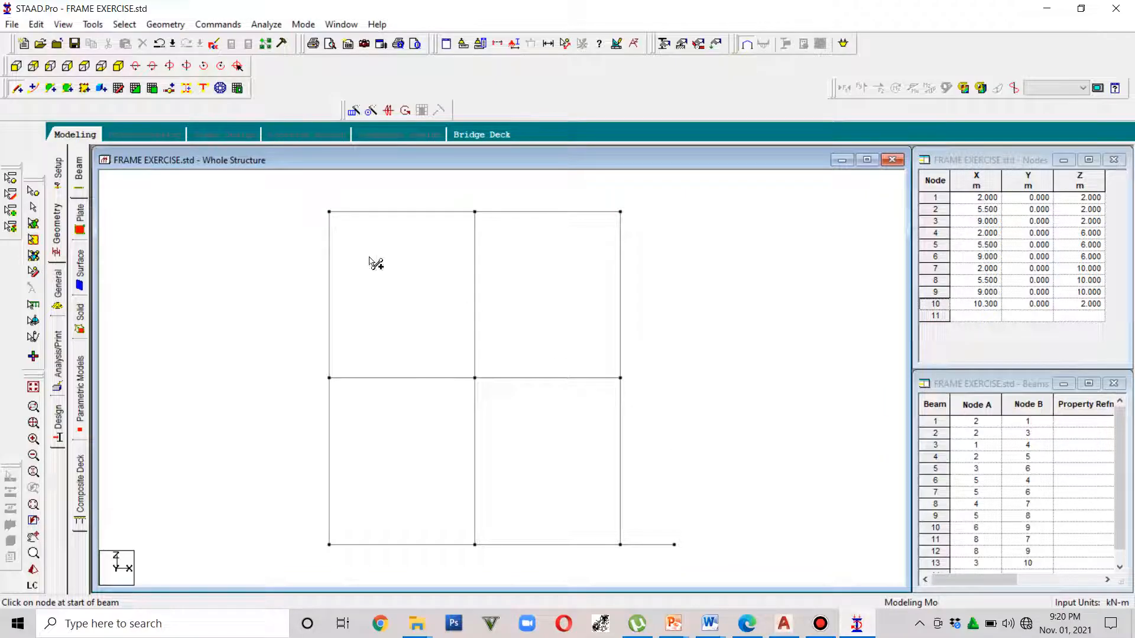
{"action": "left_click", "coordinate": [33, 207]}
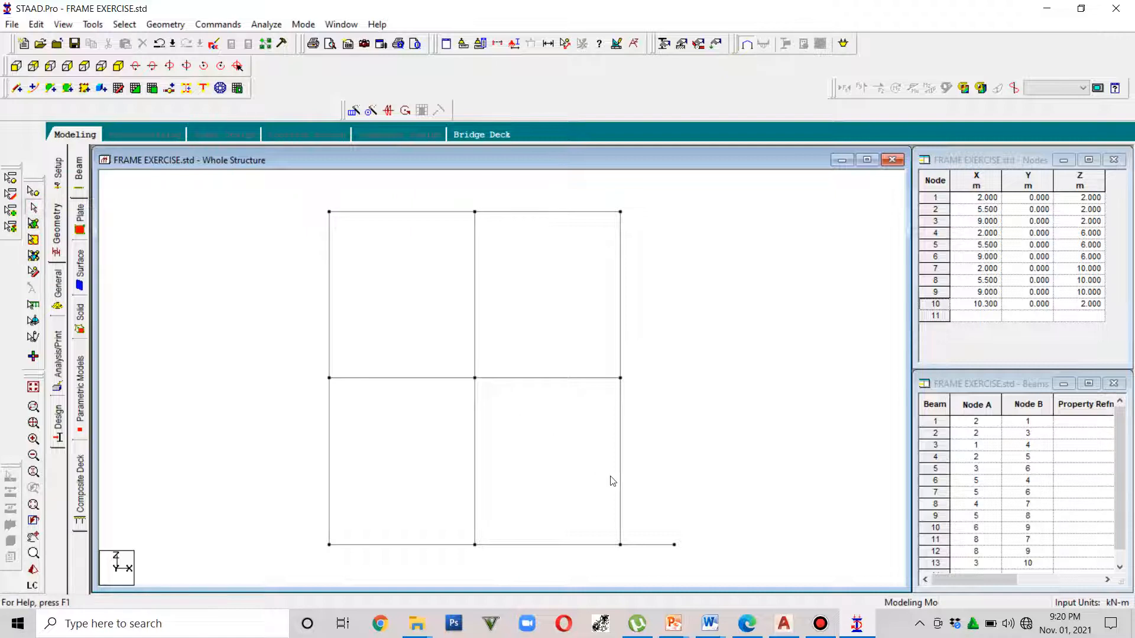
{"action": "left_click", "coordinate": [668, 545]}
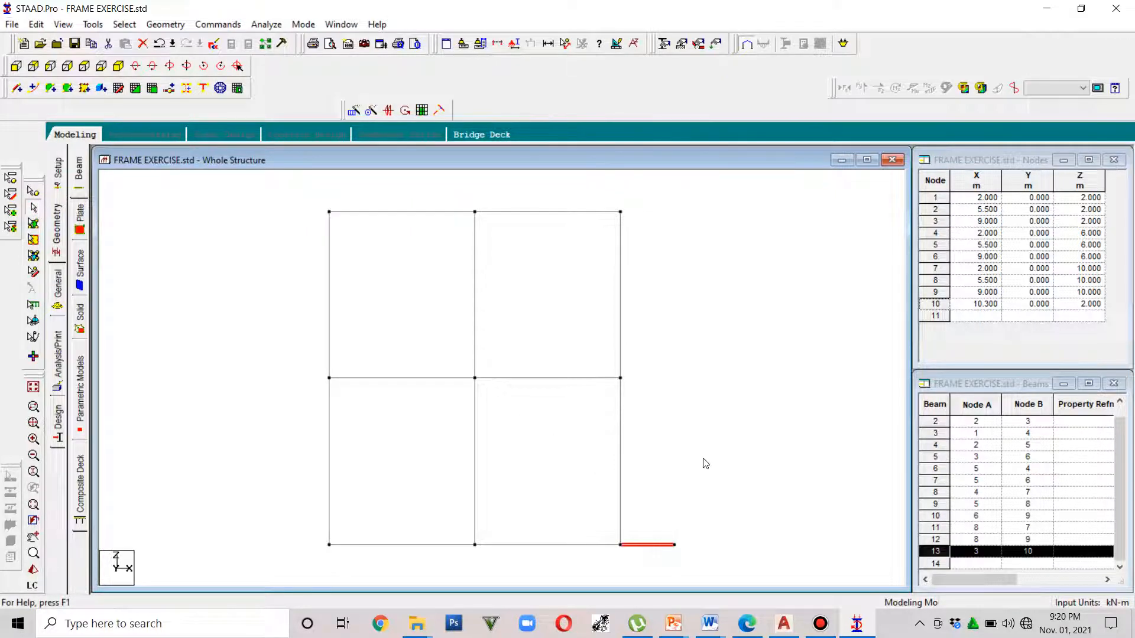
{"action": "key", "text": "ctrl+v"}
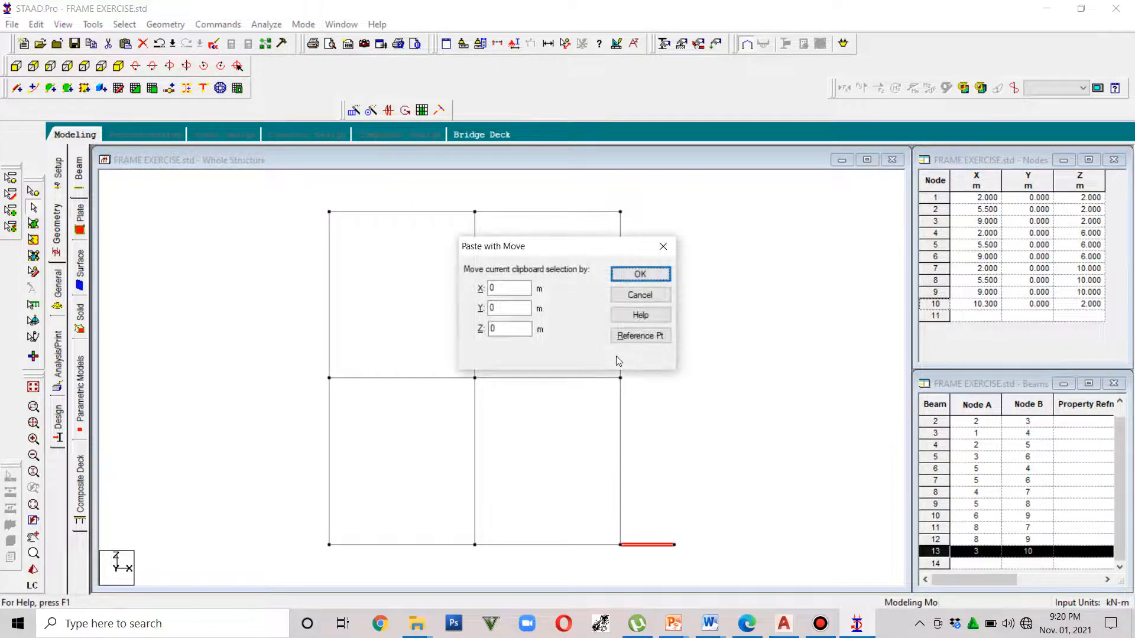
{"action": "left_click", "coordinate": [620, 335]}
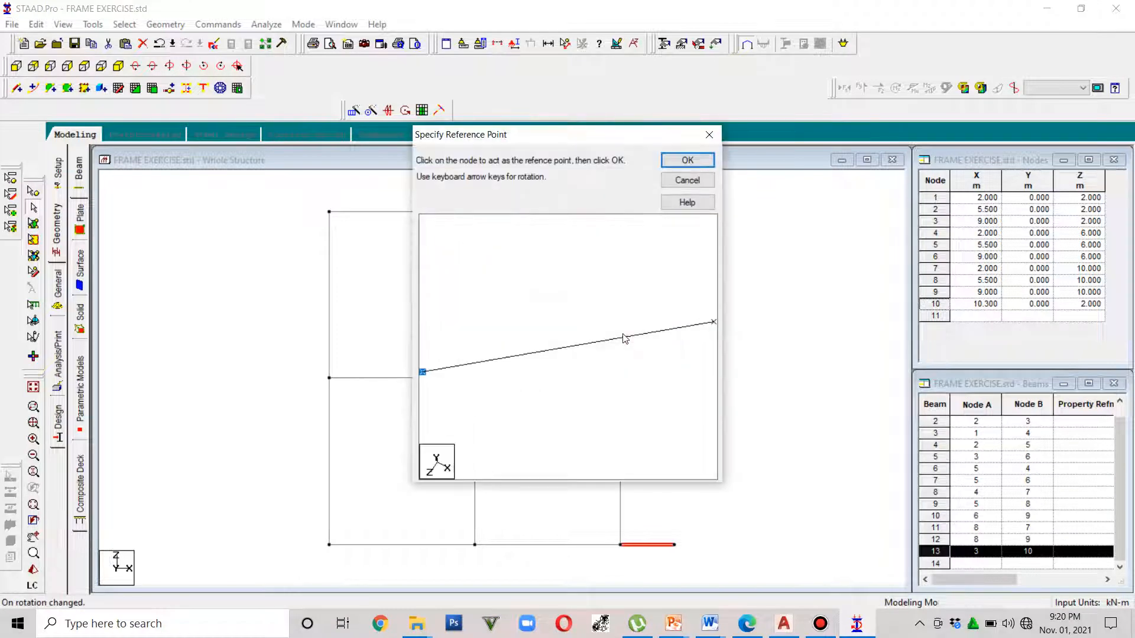
{"action": "left_click", "coordinate": [698, 158]}
{"action": "left_click", "coordinate": [620, 377]}
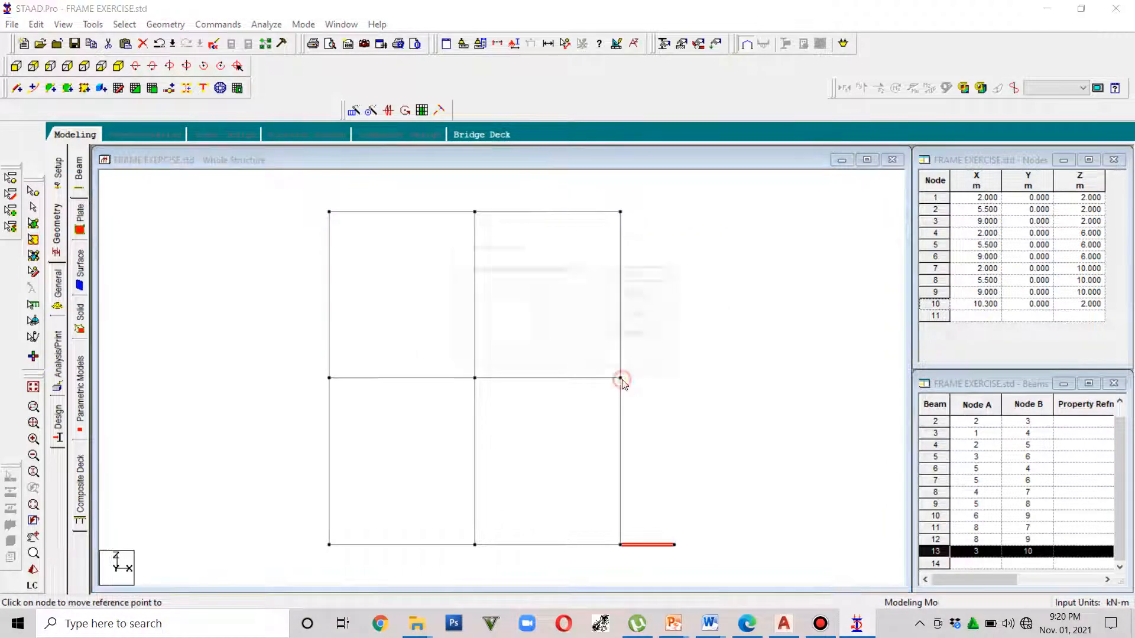
{"action": "left_click", "coordinate": [638, 273]}
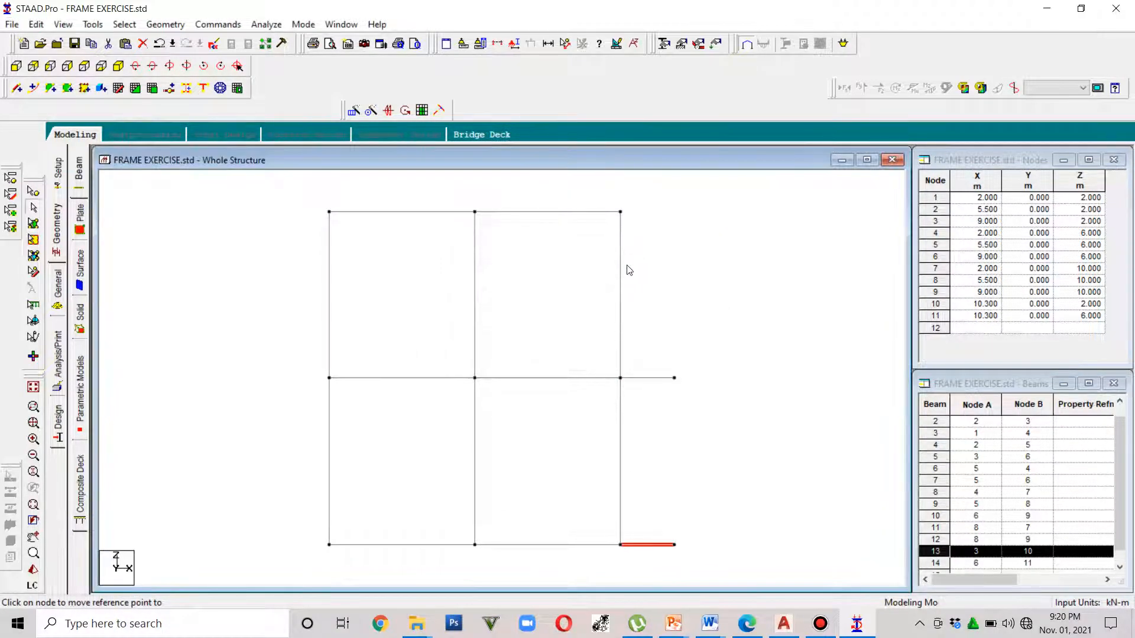
Paste another copy of the cantilever beam 8 m along Z, onto the node at X = 9 m, Z = 10 m
{"action": "key", "text": "ctrl+v"}
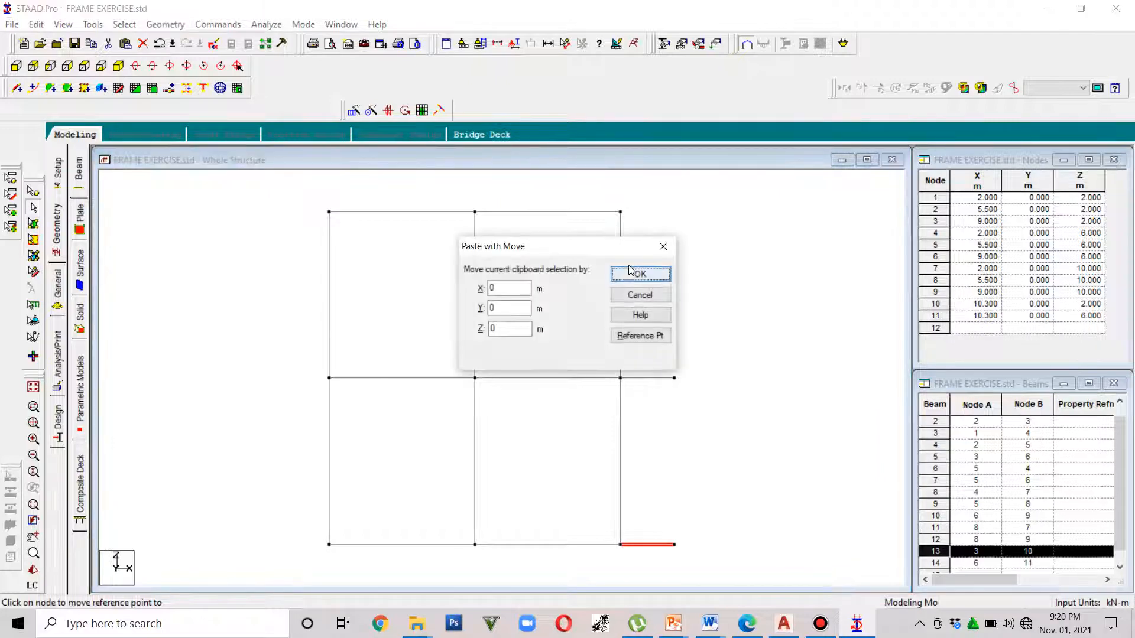
{"action": "left_click", "coordinate": [638, 335]}
{"action": "left_click", "coordinate": [688, 159]}
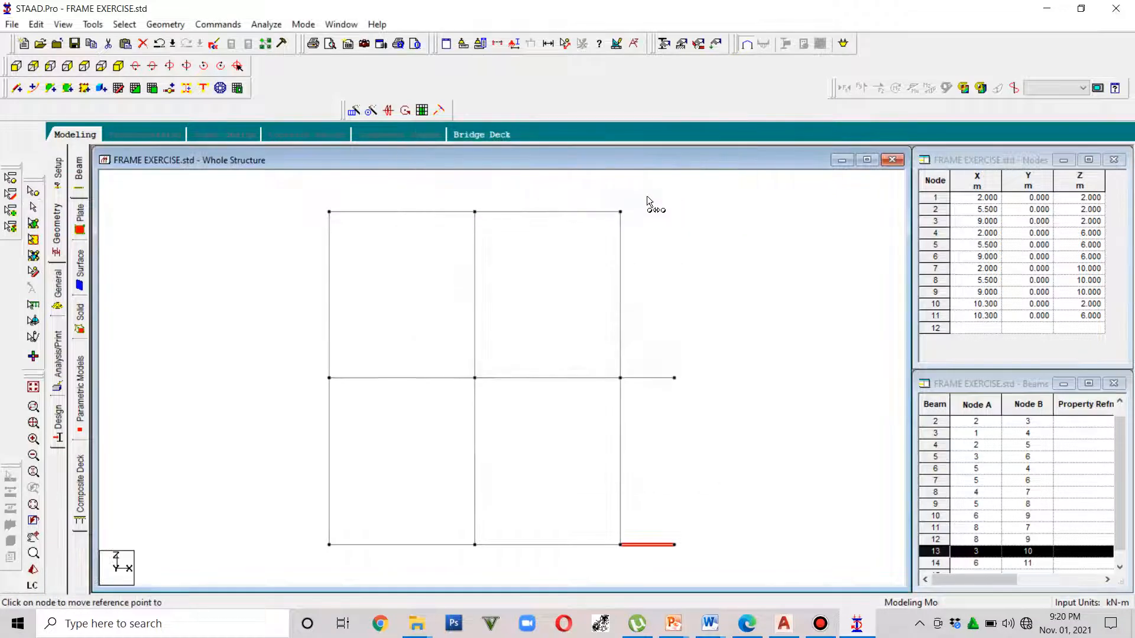
{"action": "left_click", "coordinate": [620, 212]}
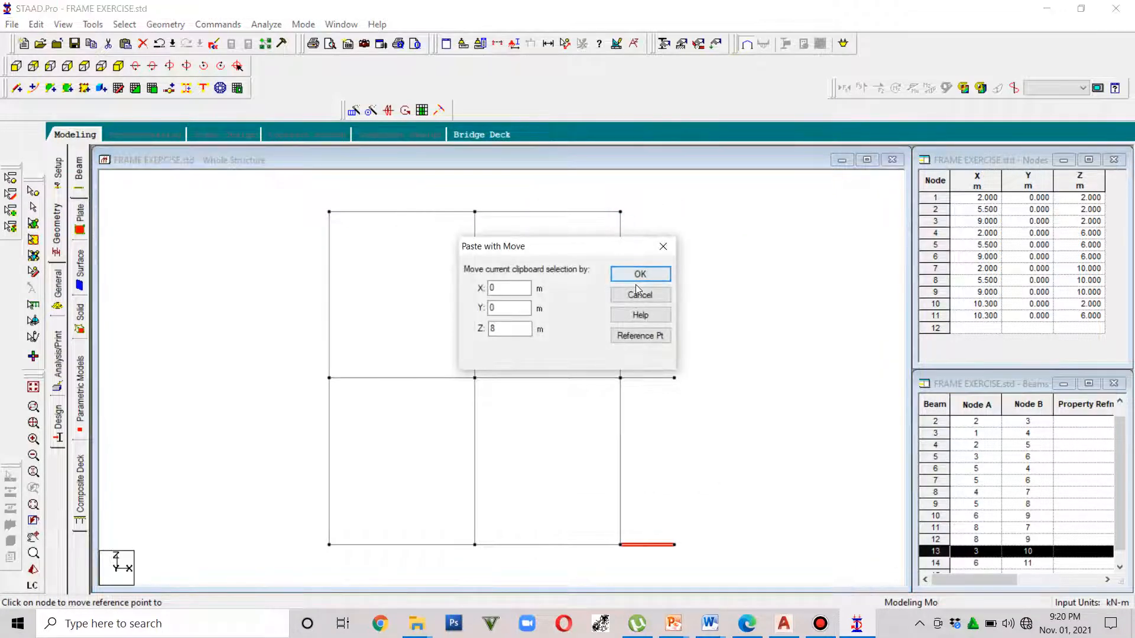
{"action": "left_click", "coordinate": [636, 279]}
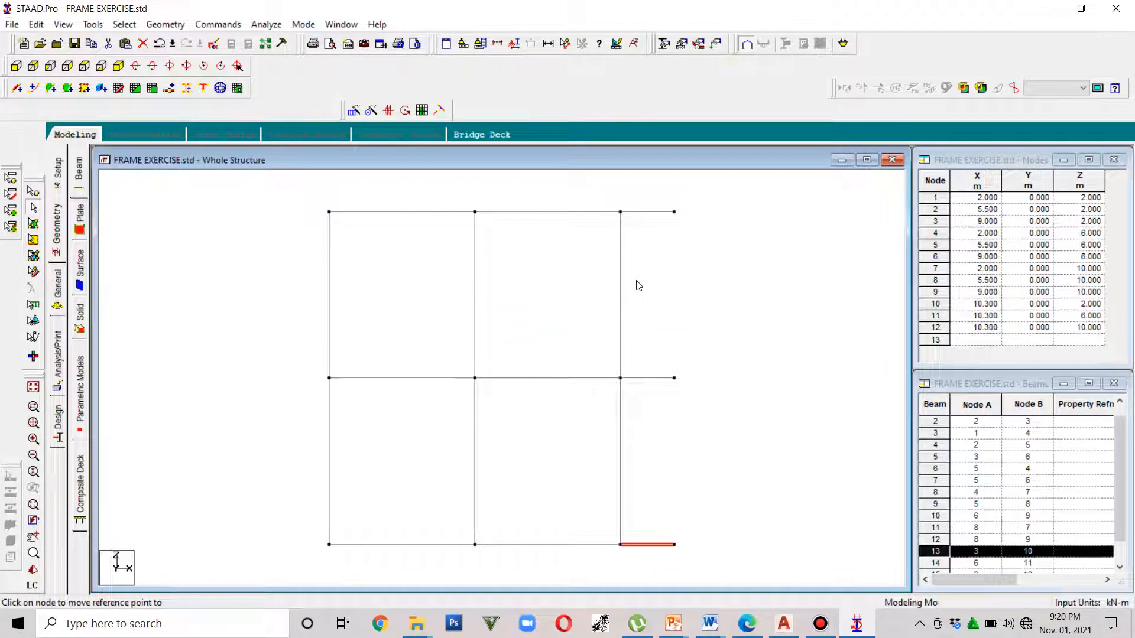
Connect the three cantilever ends with beams along X = 10.3 m, from Z = 10 m to Z = 2 m
{"action": "middle_click_drag", "start_coordinate": [608, 359], "coordinate": [594, 323]}
{"action": "scroll", "coordinate": [588, 315], "scroll_direction": "down", "scroll_amount": 2}
{"action": "scroll", "coordinate": [590, 319], "scroll_direction": "down", "scroll_amount": 1}
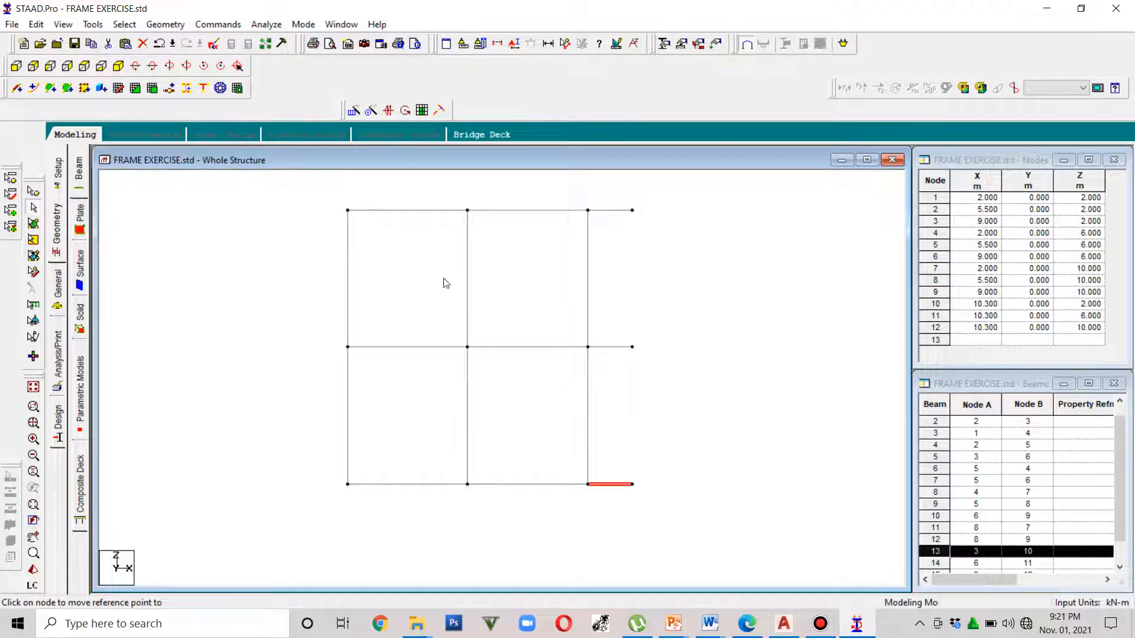
{"action": "left_click", "coordinate": [17, 88]}
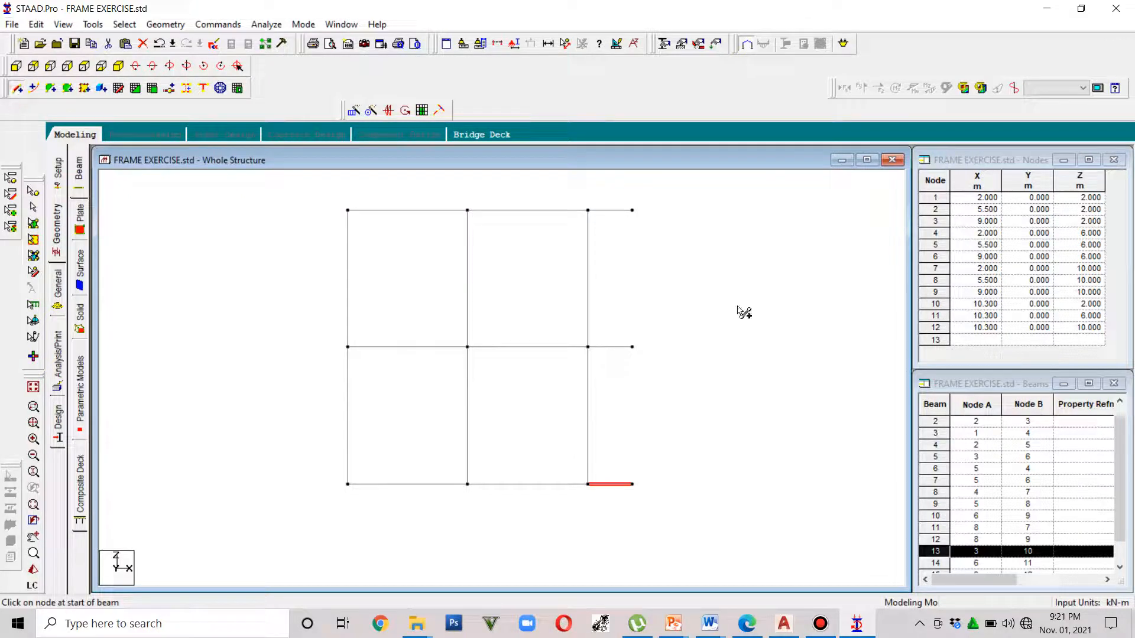
{"action": "left_click_drag", "start_coordinate": [632, 209], "coordinate": [634, 480]}
{"action": "left_click_drag", "start_coordinate": [633, 485], "coordinate": [632, 485]}
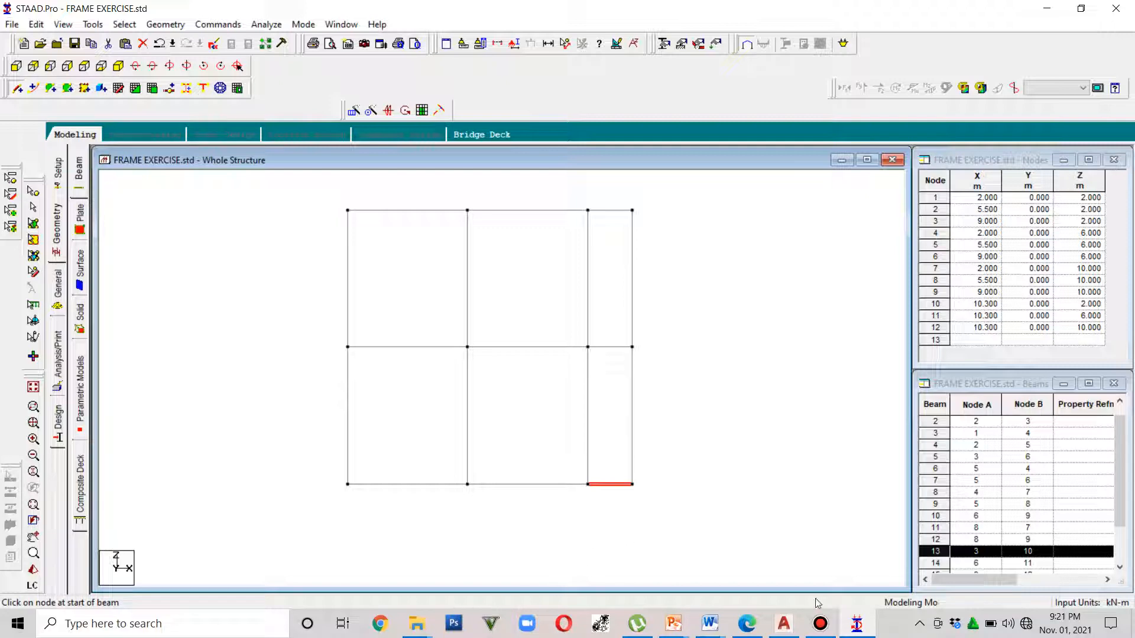
Check the lower cantilever dimensions in the AutoCAD plan, then inspect the coordinates of the node at X = 5.5 m, Z = 2 m in STAAD.Pro
{"action": "left_click", "coordinate": [784, 623]}
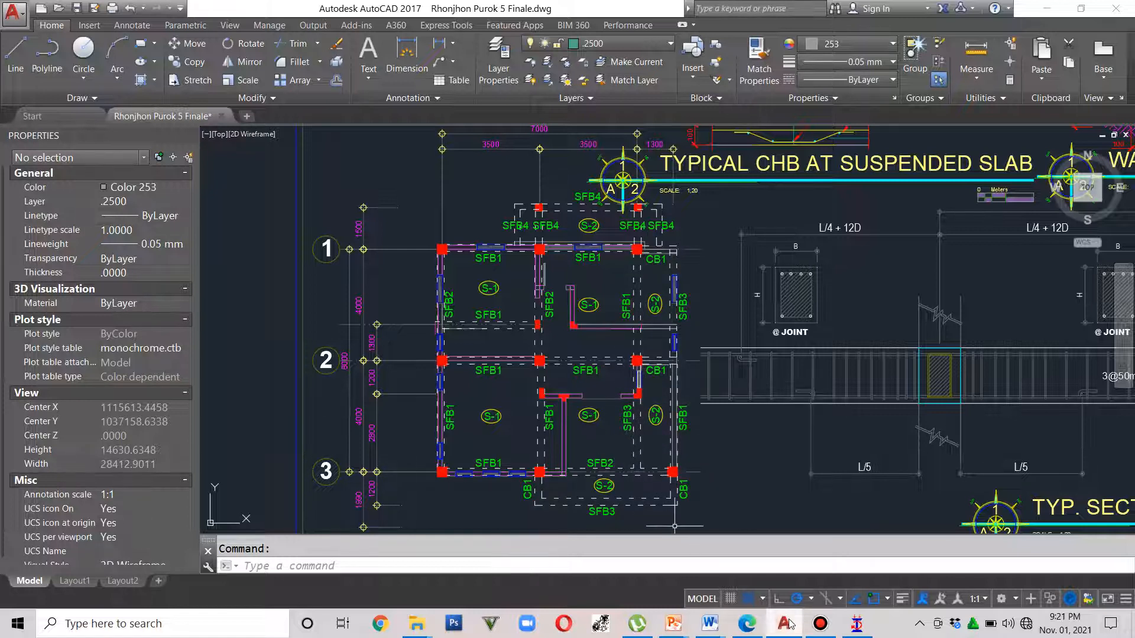
{"action": "left_click", "coordinate": [857, 623]}
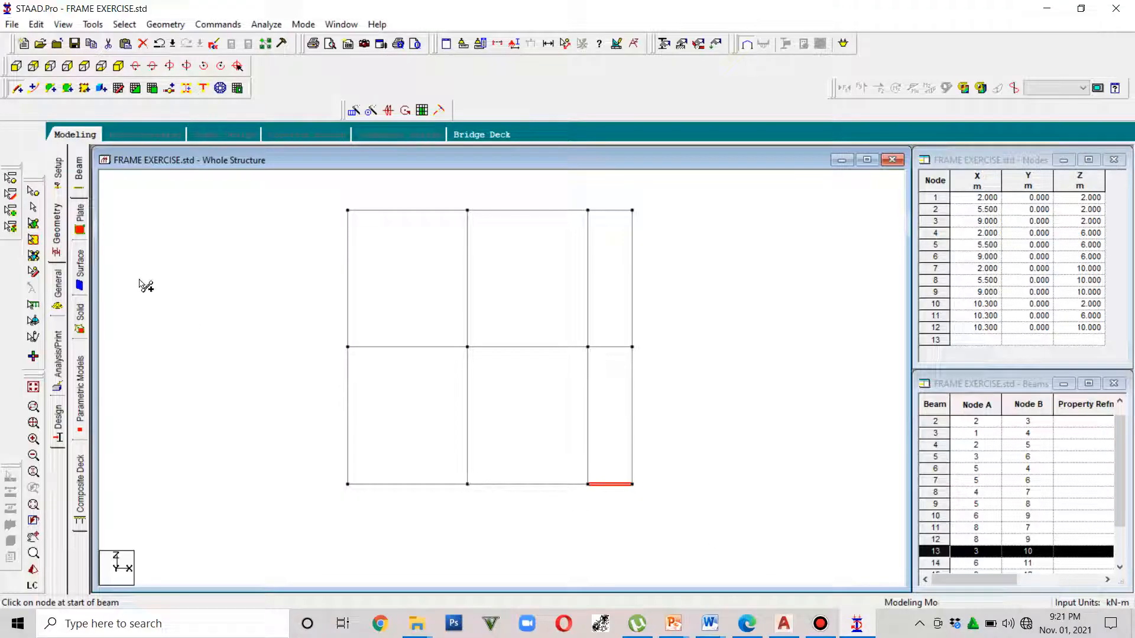
{"action": "left_click", "coordinate": [33, 191]}
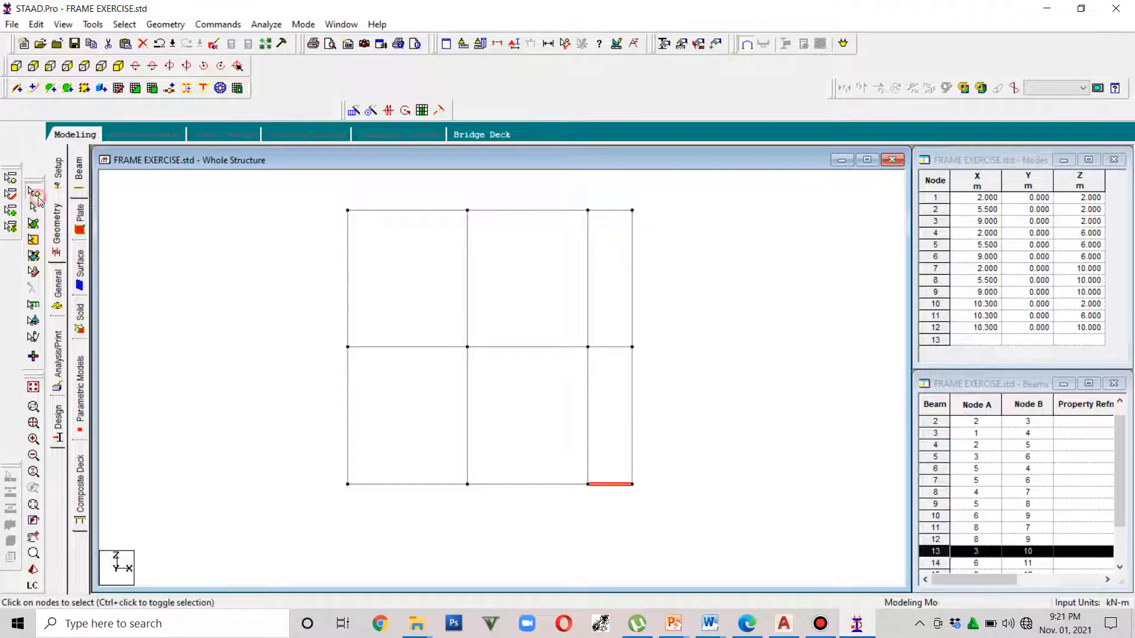
{"action": "double_click", "coordinate": [468, 484]}
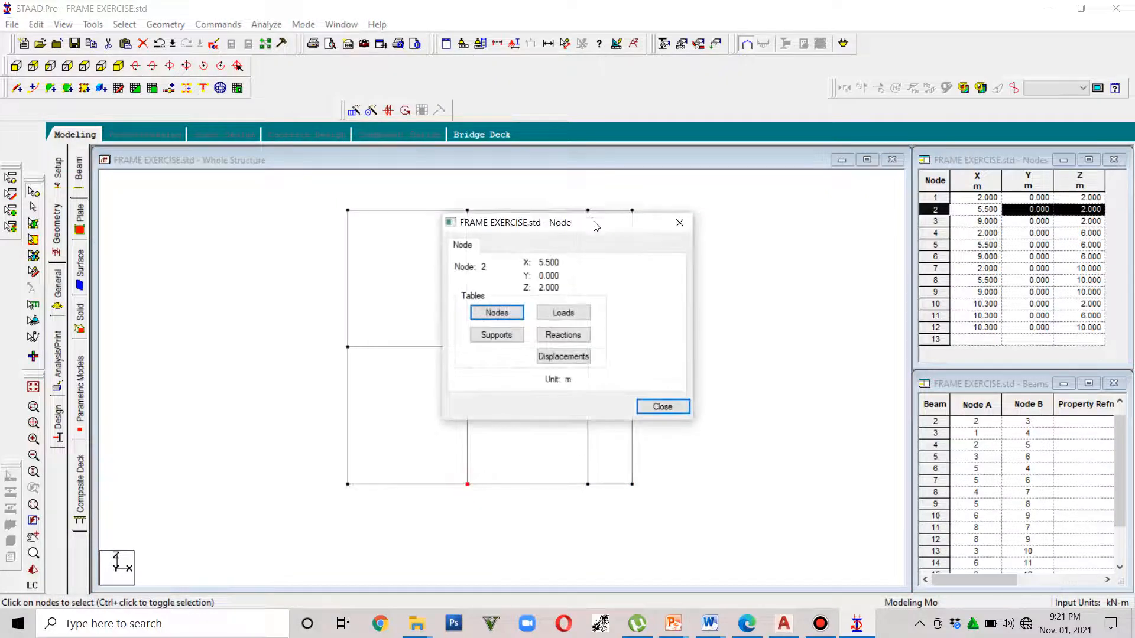
Add a node at X = 5.5 m, Y = 0, Z = 8.8 m
{"action": "left_click", "coordinate": [980, 340]}
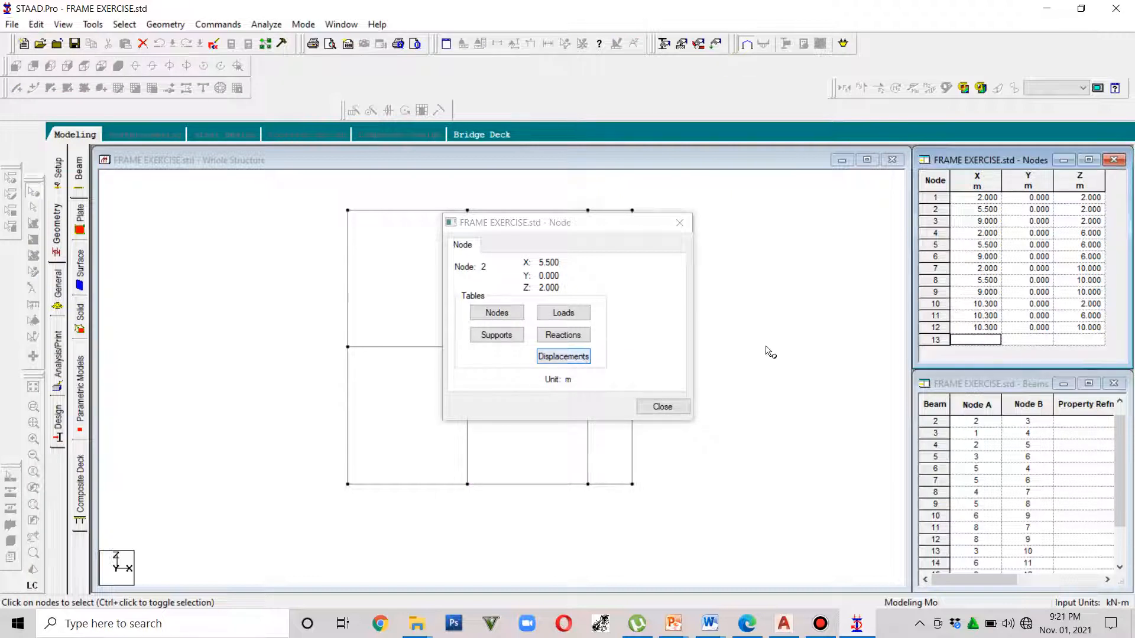
{"action": "left_click", "coordinate": [1081, 342]}
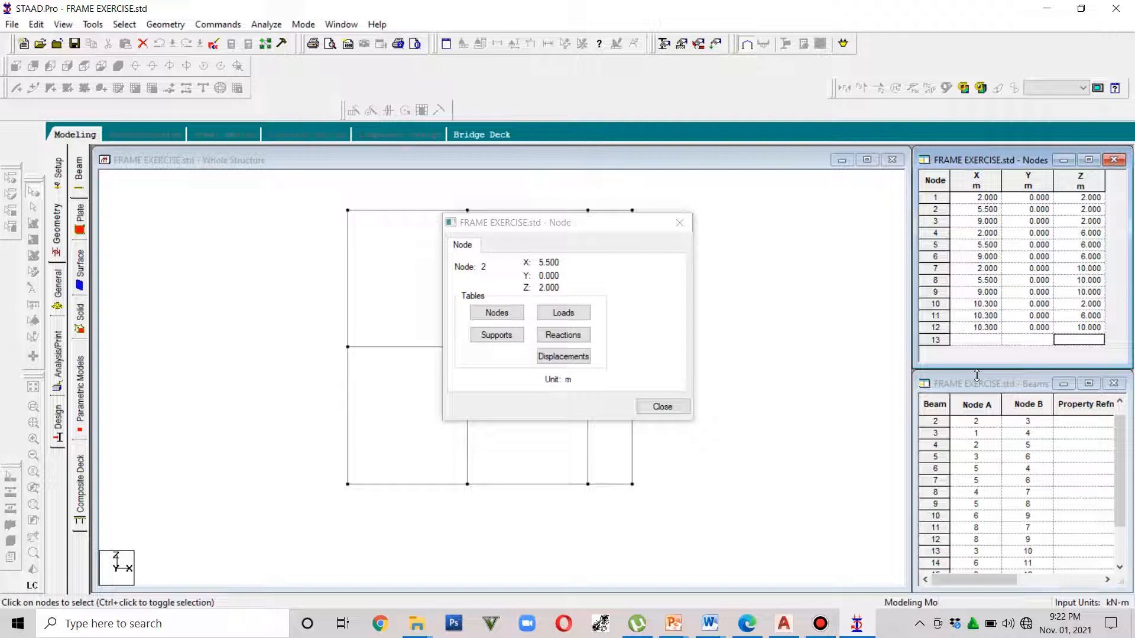
{"action": "type", "text": "8.8"}
{"action": "left_click", "coordinate": [1012, 343]}
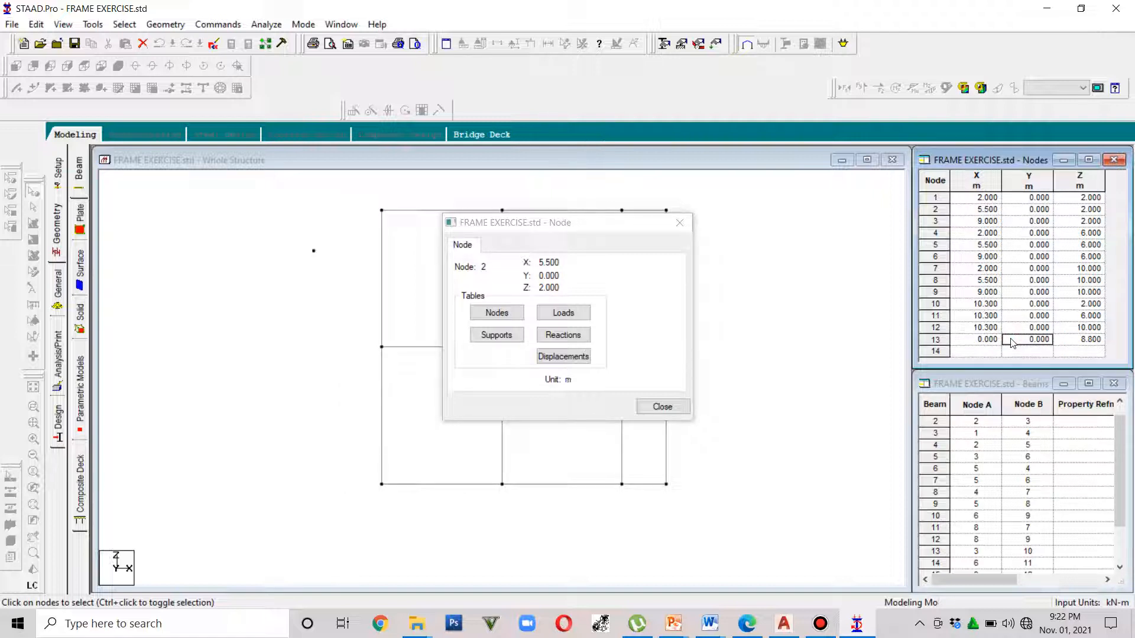
{"action": "left_click", "coordinate": [984, 343]}
{"action": "type", "text": "5.5"}
{"action": "left_click", "coordinate": [984, 353]}
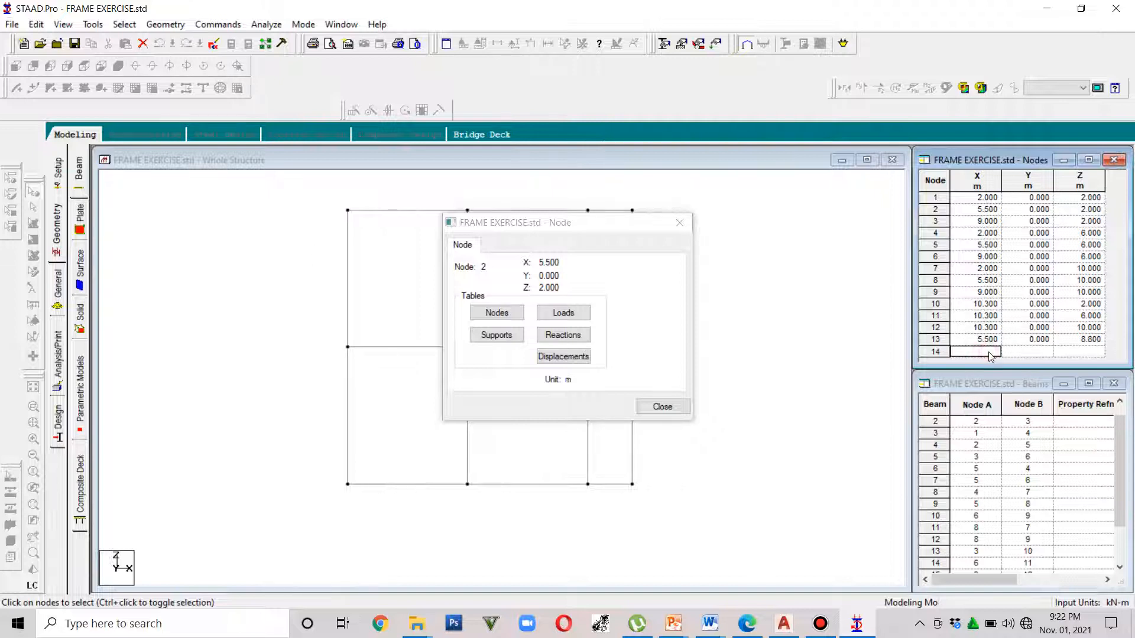
Delete the misplaced node at X = 5.5 m, Z = 8.8 m
{"action": "left_click_drag", "start_coordinate": [600, 233], "coordinate": [368, 245]}
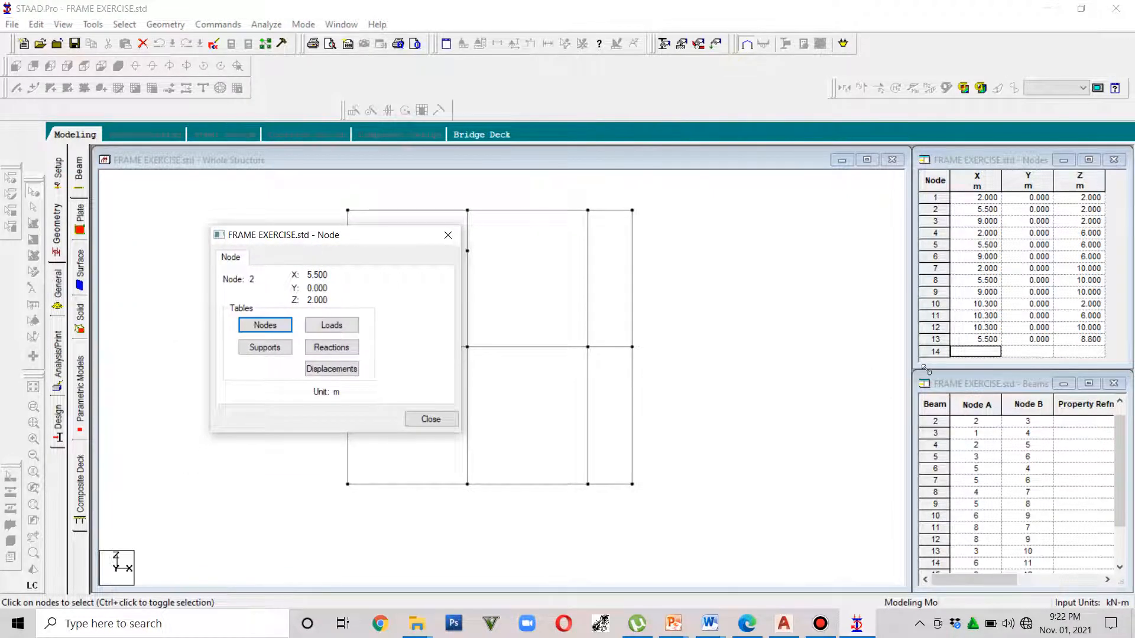
{"action": "left_click", "coordinate": [940, 339]}
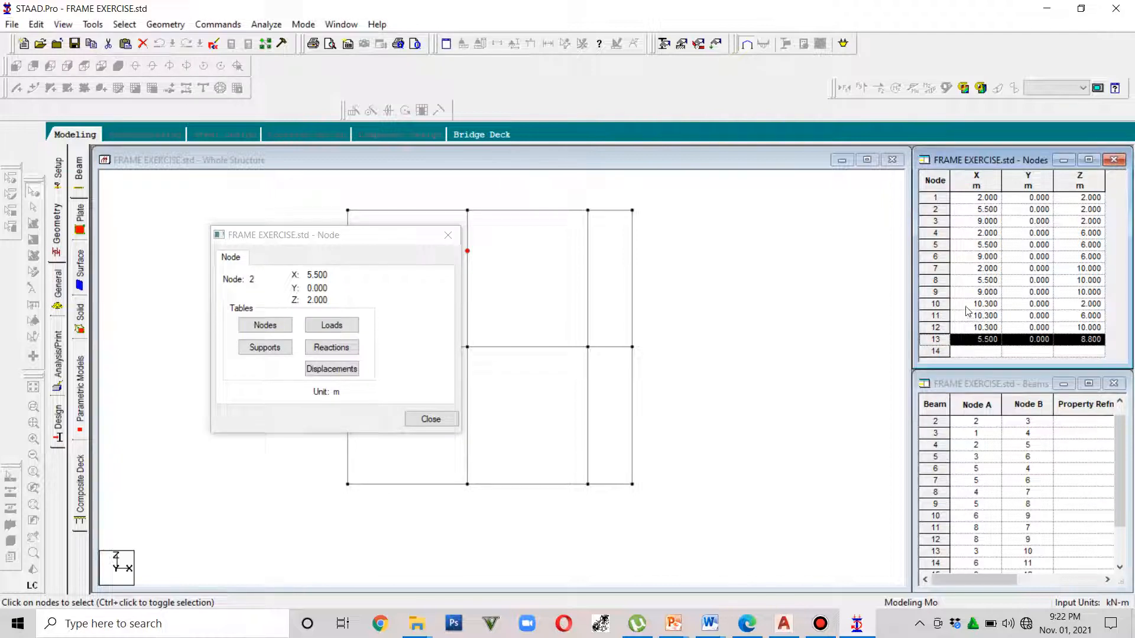
{"action": "key", "text": "Delete"}
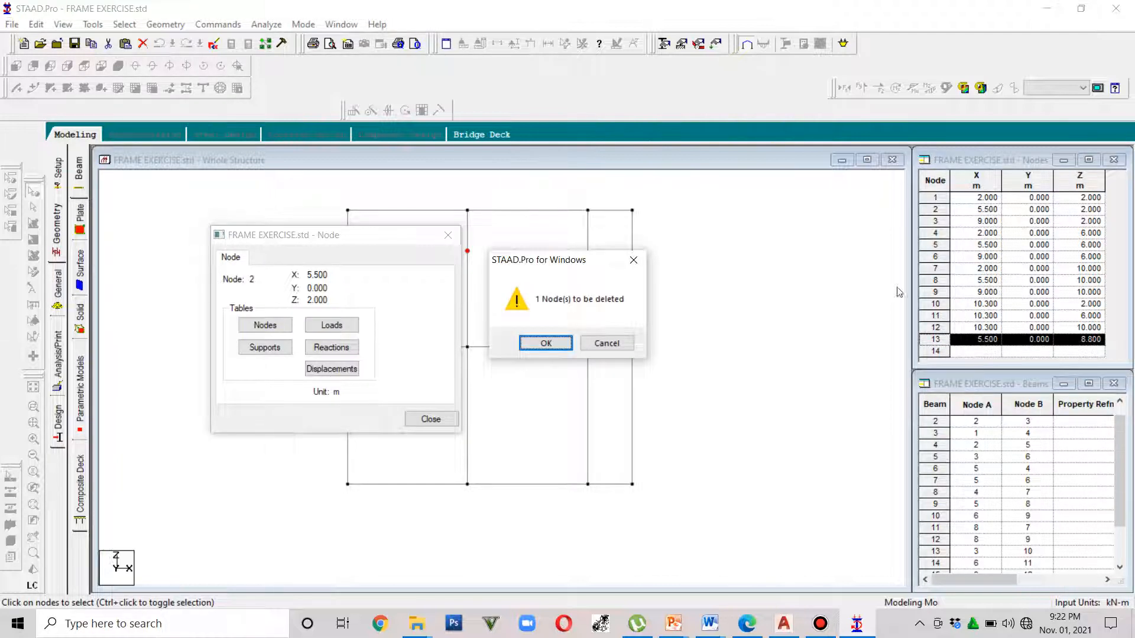
{"action": "left_click", "coordinate": [564, 348]}
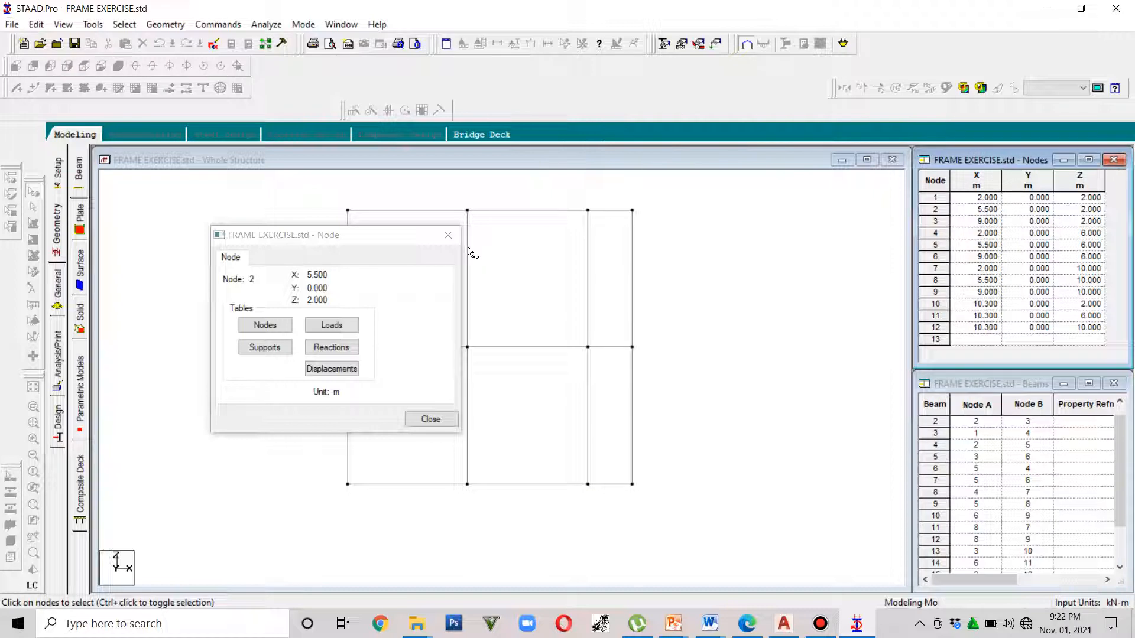
Add a node at X = 5.5 m, Y = 0, Z = 0.8 m and close the node details
{"action": "left_click", "coordinate": [467, 484]}
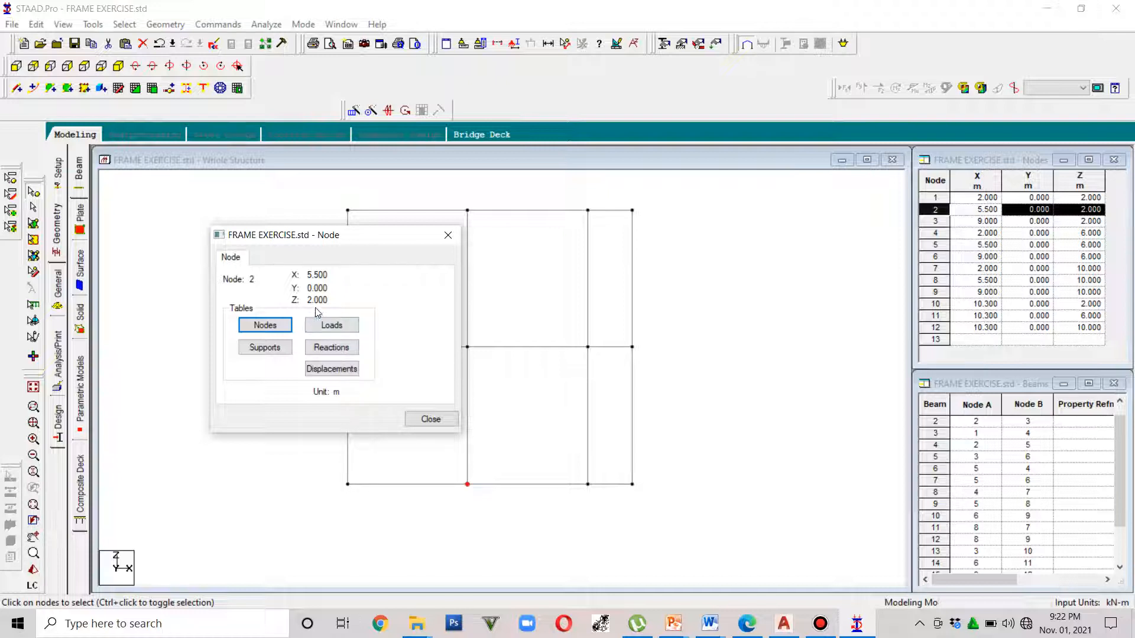
{"action": "left_click", "coordinate": [966, 340]}
{"action": "type", "text": "5.5"}
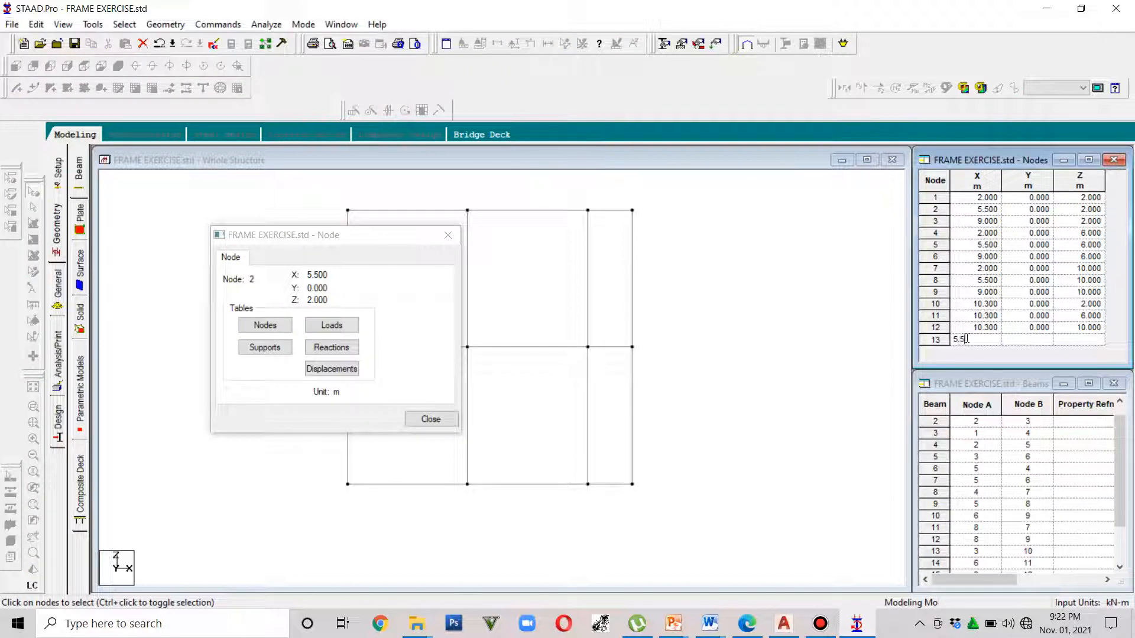
{"action": "key", "text": "Tab"}
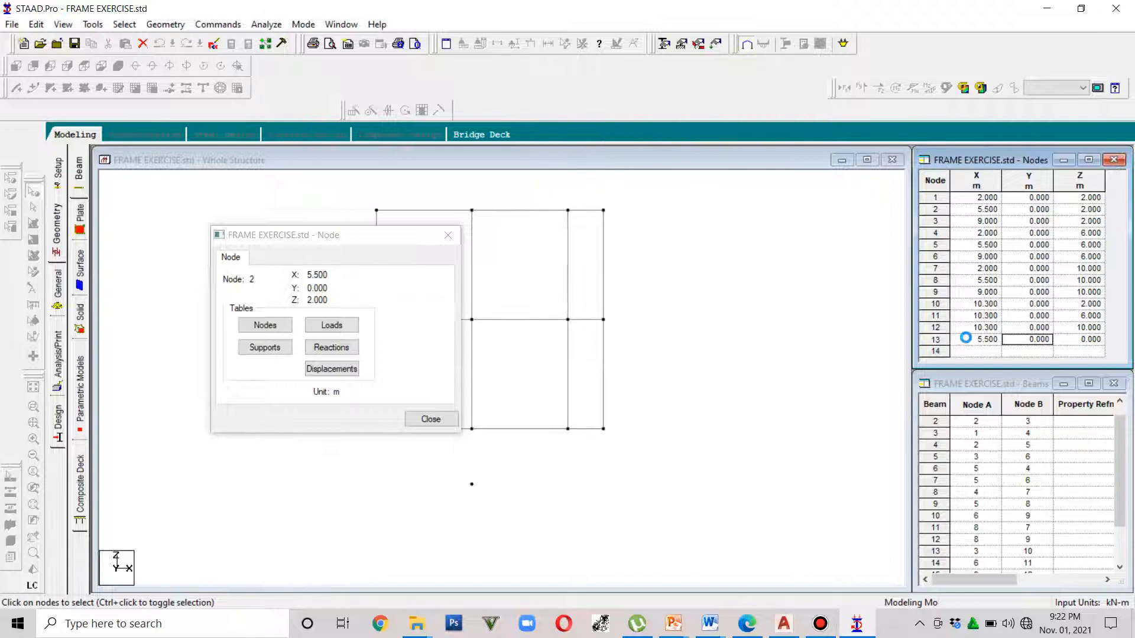
{"action": "type", "text": "0"}
{"action": "key", "text": "Tab"}
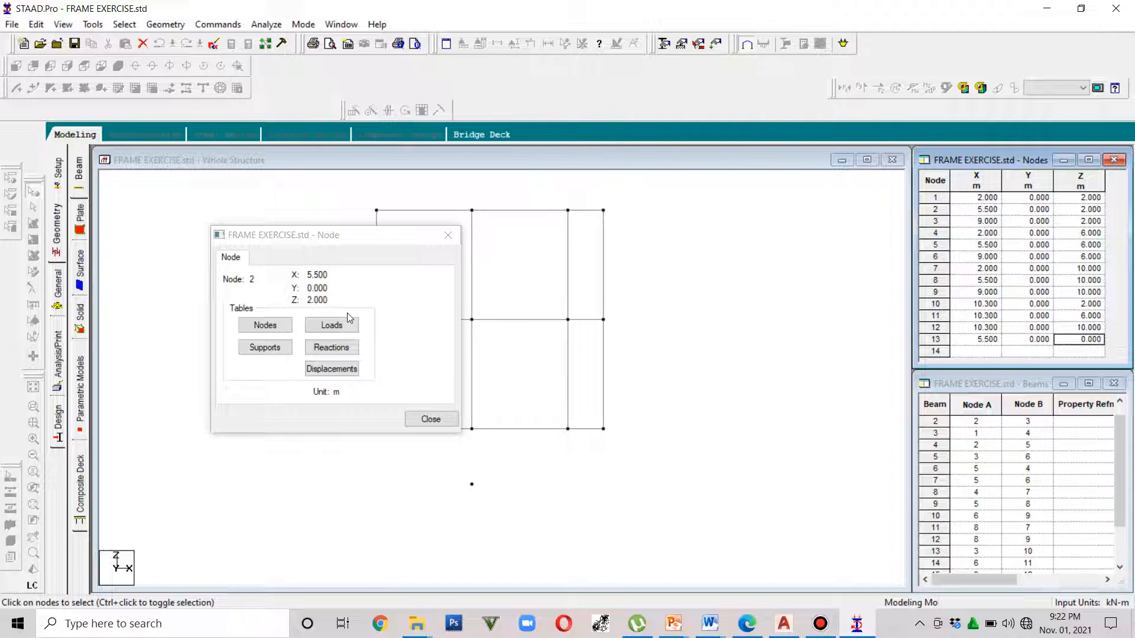
{"action": "type", "text": "0.8"}
{"action": "key", "text": "Tab"}
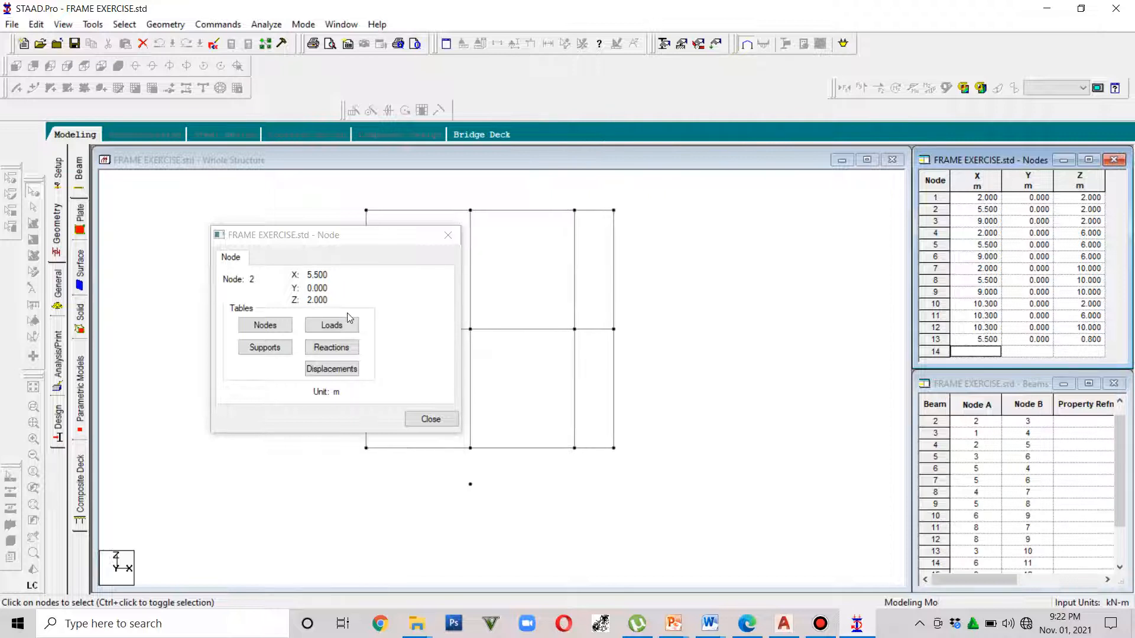
{"action": "left_click", "coordinate": [421, 417]}
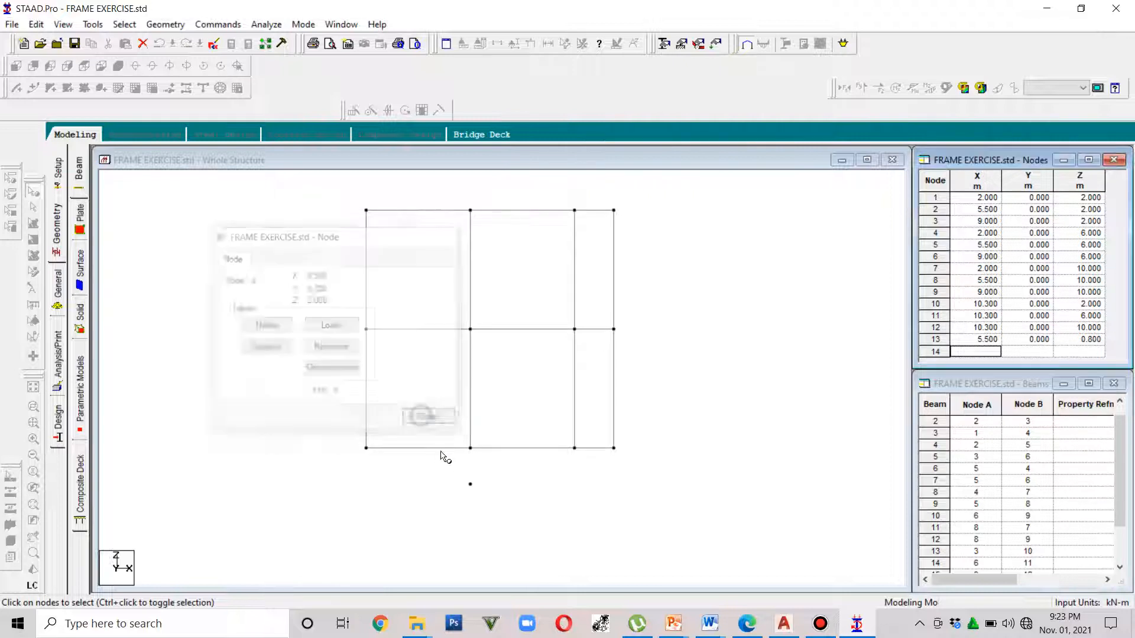
Add a cantilever beam along X = 5.5 m from the node at Z = 2 m to the node at Z = 0.8 m
{"action": "left_click", "coordinate": [169, 271]}
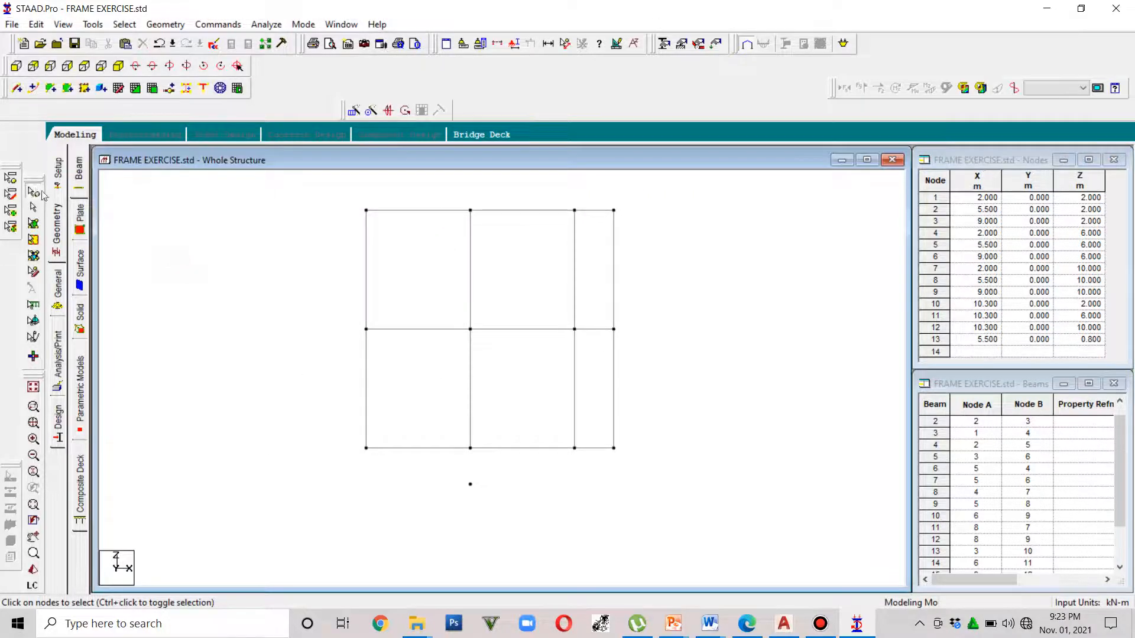
{"action": "left_click", "coordinate": [17, 87]}
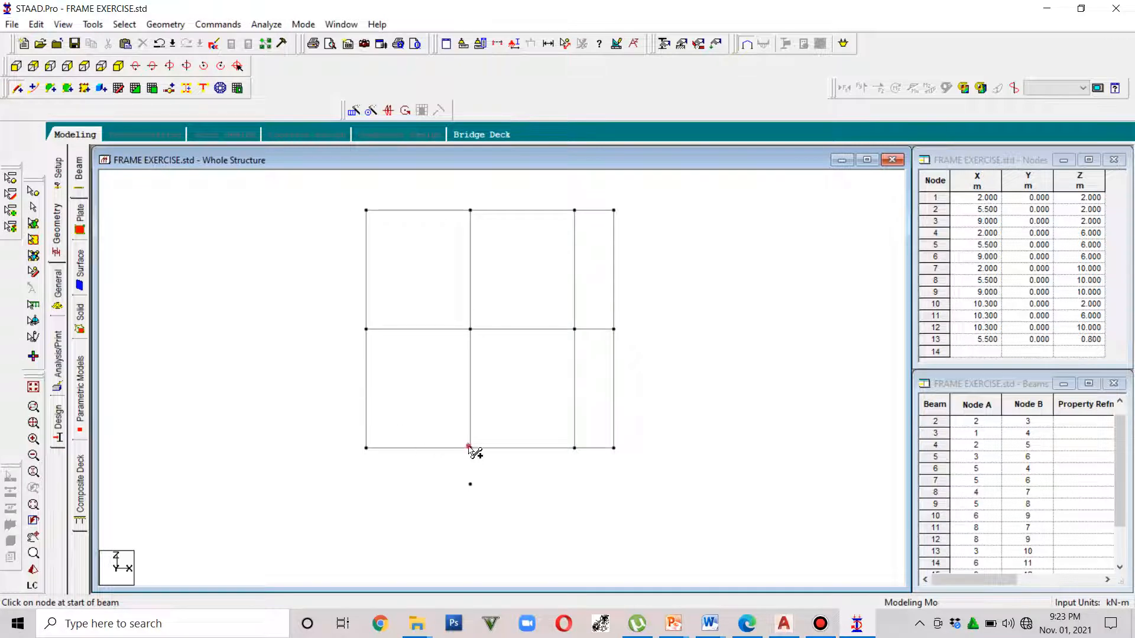
{"action": "left_click_drag", "start_coordinate": [470, 447], "coordinate": [470, 484]}
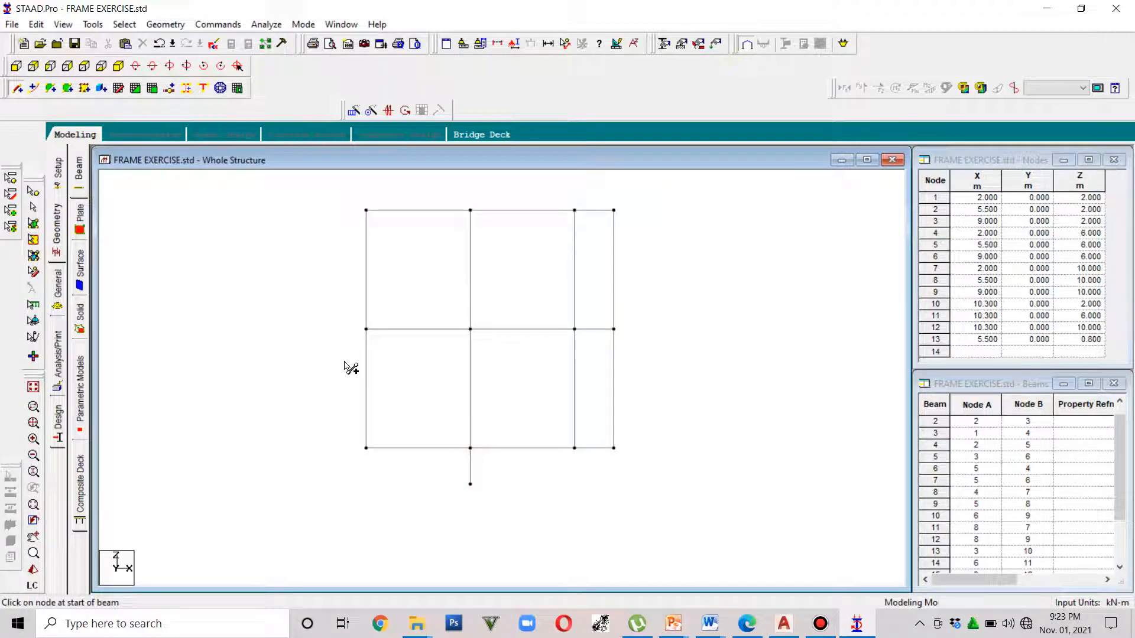
Copy the new cantilever beam 3.5 m along X, onto the node at X = 9 m, Z = 2 m
{"action": "left_click", "coordinate": [33, 207]}
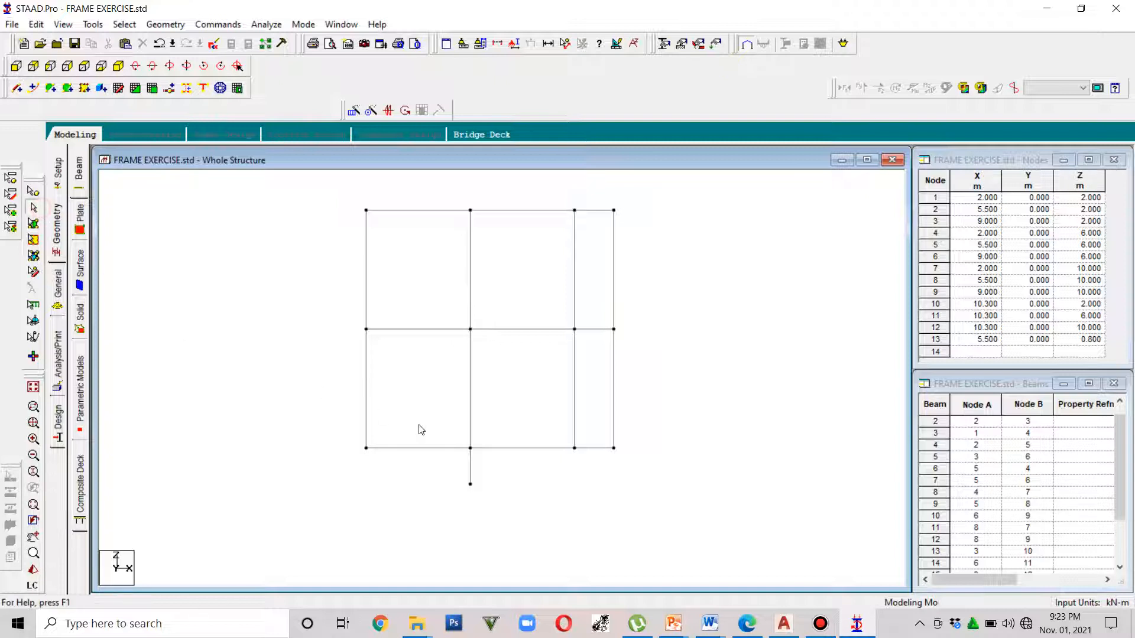
{"action": "left_click", "coordinate": [470, 472]}
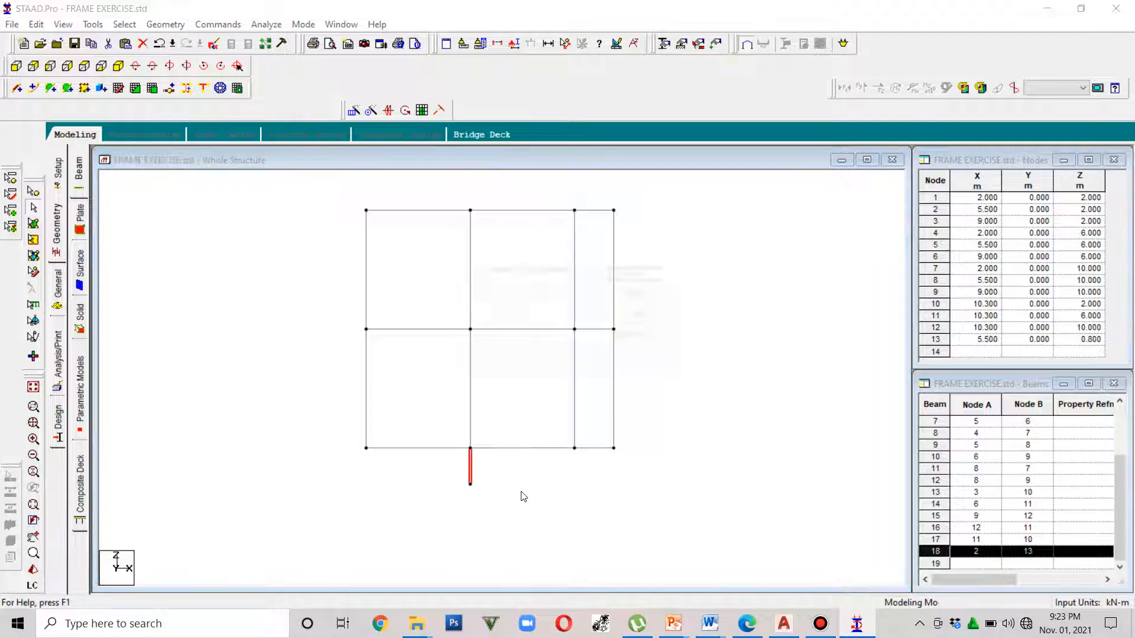
{"action": "key", "text": "ctrl+v"}
{"action": "left_click", "coordinate": [625, 338]}
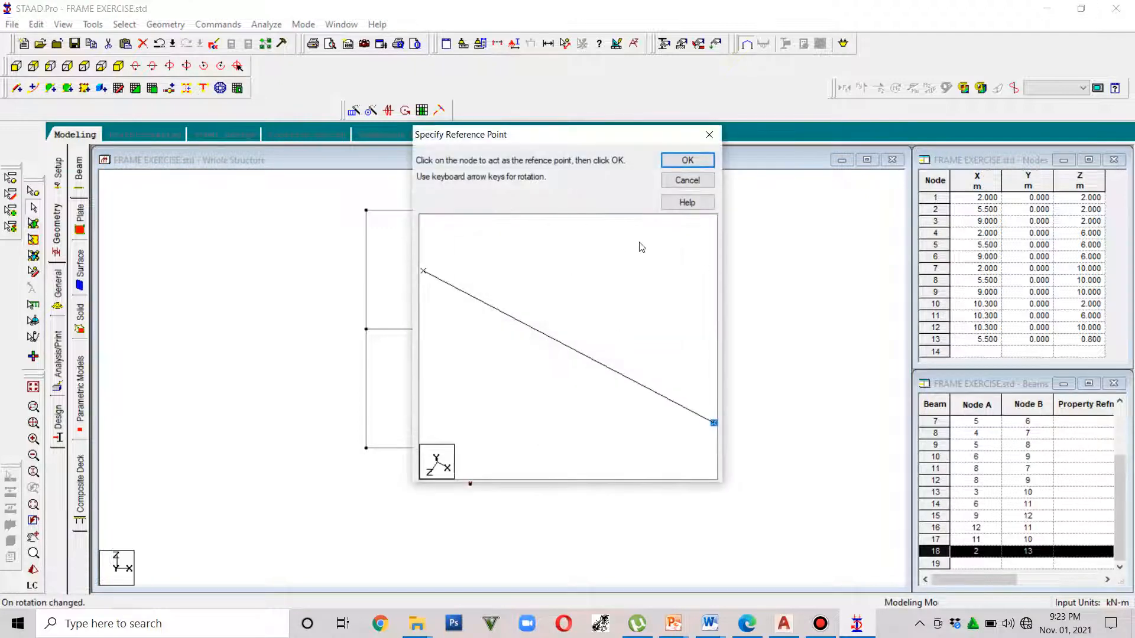
{"action": "left_click", "coordinate": [685, 162]}
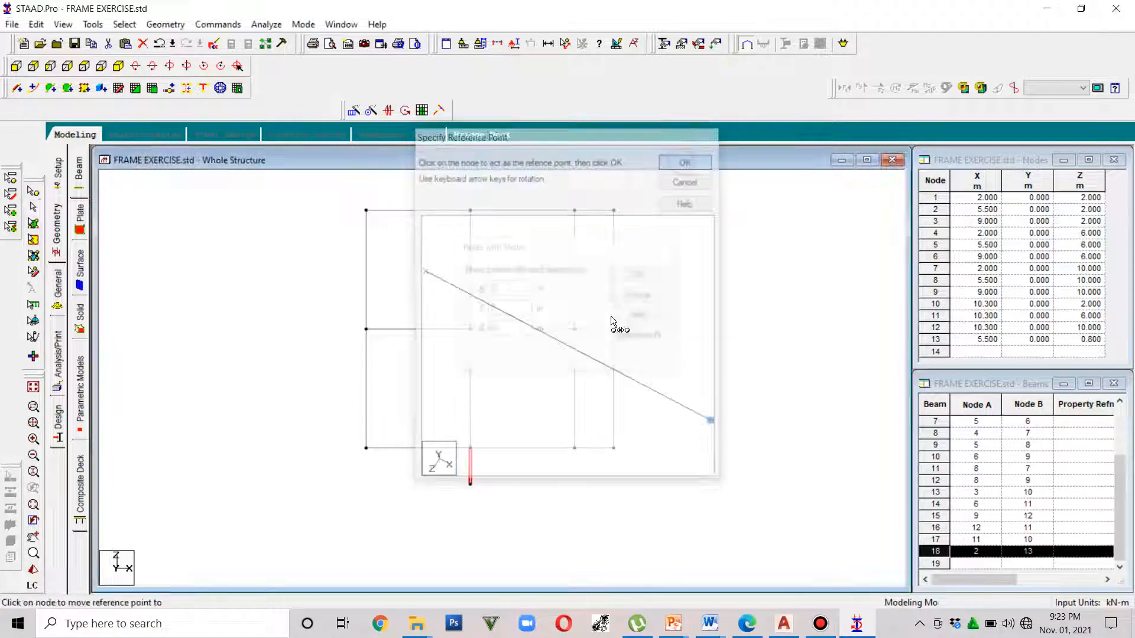
{"action": "left_click", "coordinate": [574, 448]}
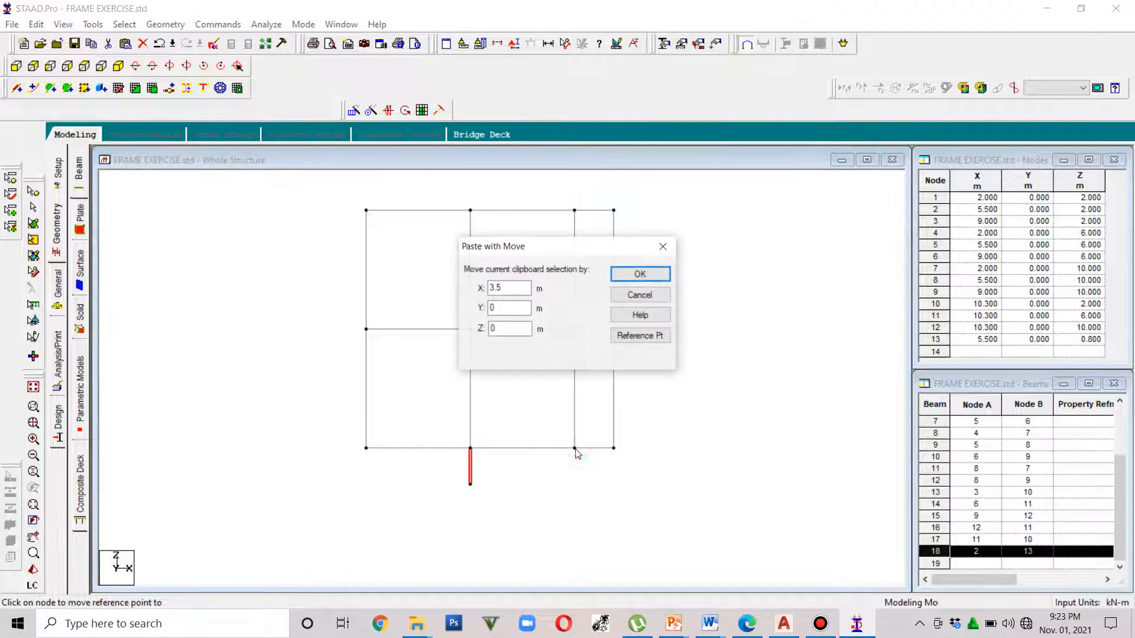
{"action": "left_click", "coordinate": [639, 275]}
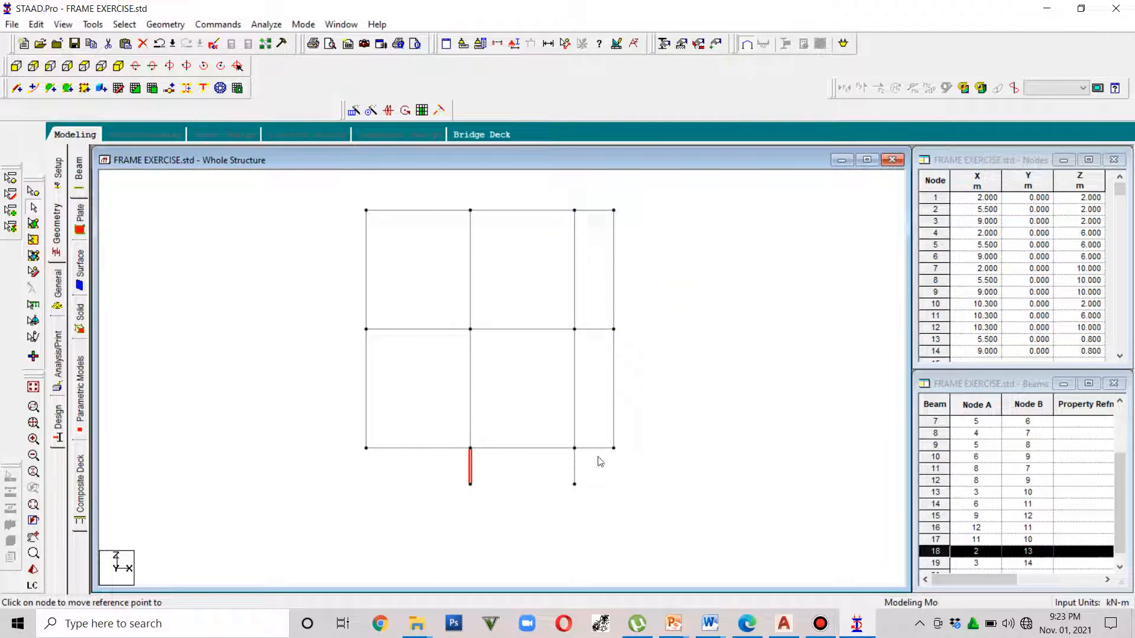
Paste another copy of the cantilever beam 4.8 m along X, onto the node at X = 10.3 m, Z = 2 m
{"action": "key", "text": "ctrl+v"}
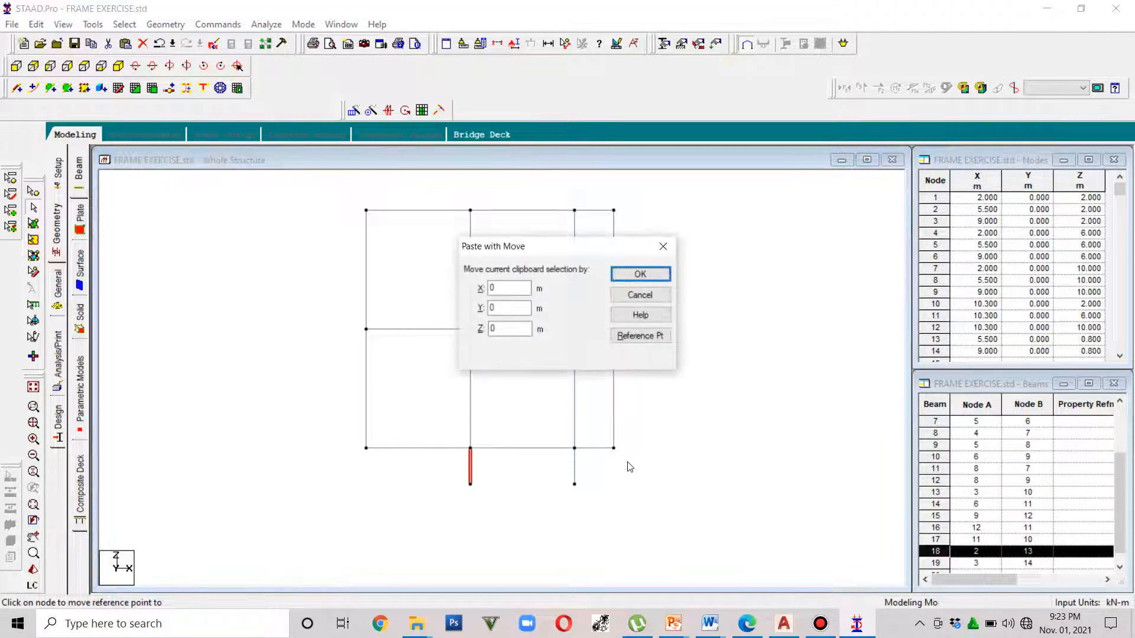
{"action": "left_click", "coordinate": [634, 339]}
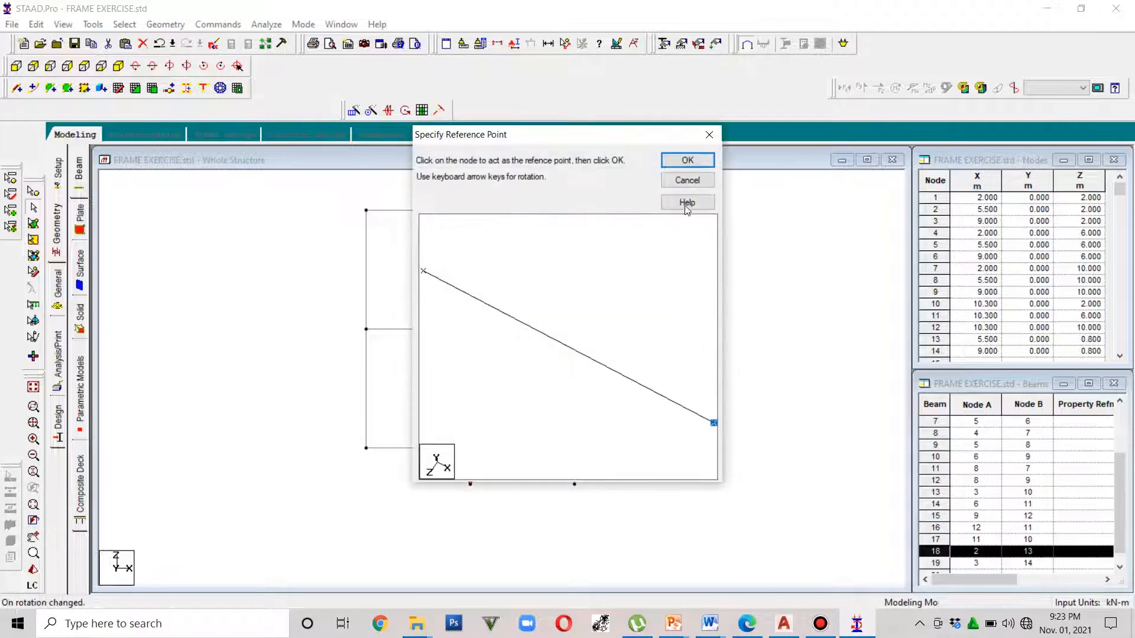
{"action": "left_click", "coordinate": [687, 160]}
{"action": "left_click", "coordinate": [614, 449]}
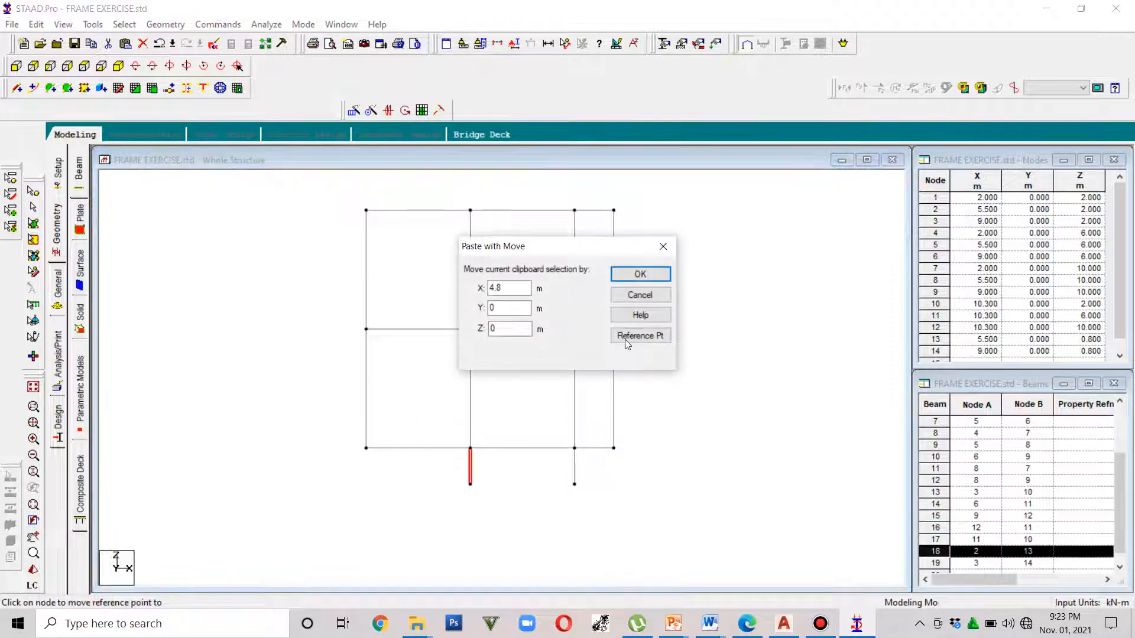
{"action": "left_click", "coordinate": [643, 273]}
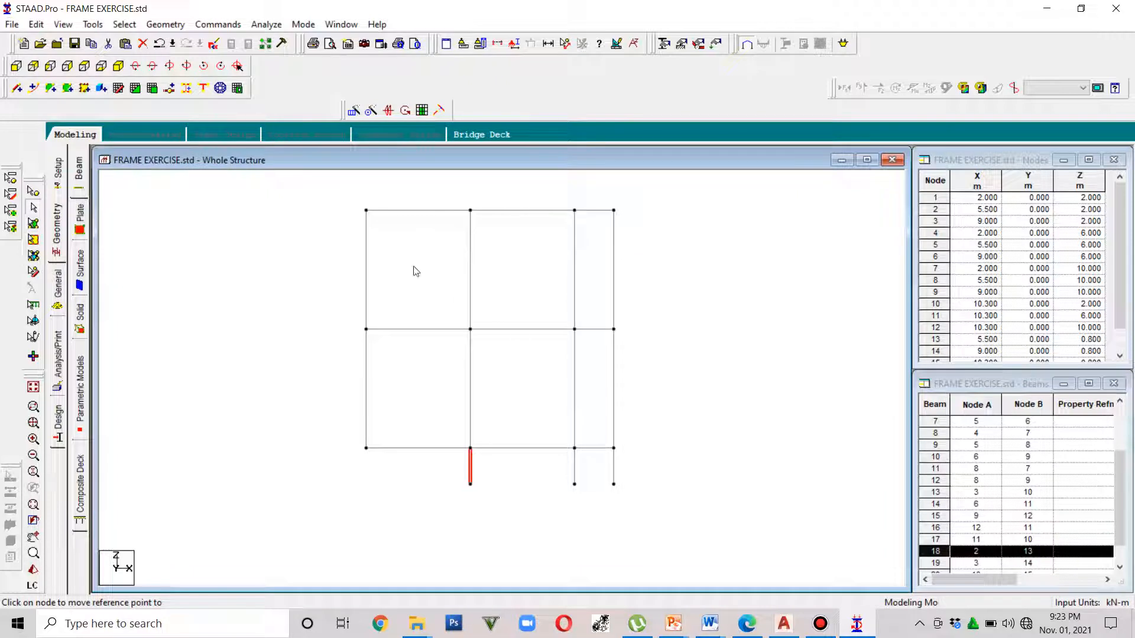
Connect the cantilever ends with beams along Z = 0.8 m from X = 5.5 m to X = 10.3 m, and show the frame in isometric view
{"action": "left_click", "coordinate": [17, 88]}
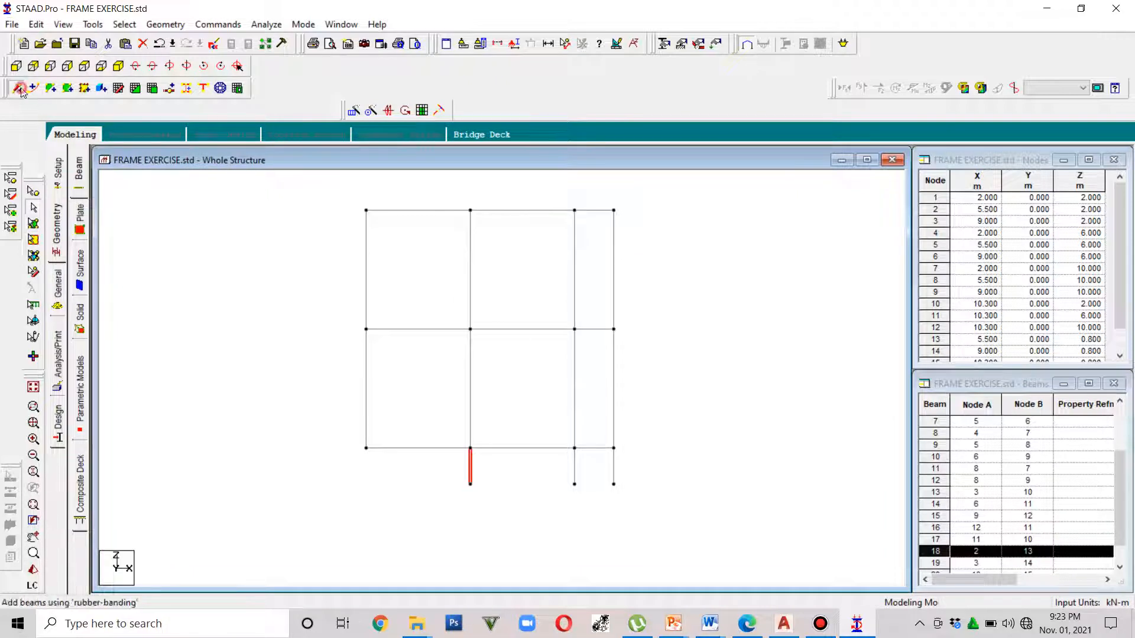
{"action": "left_click_drag", "start_coordinate": [471, 484], "coordinate": [613, 484]}
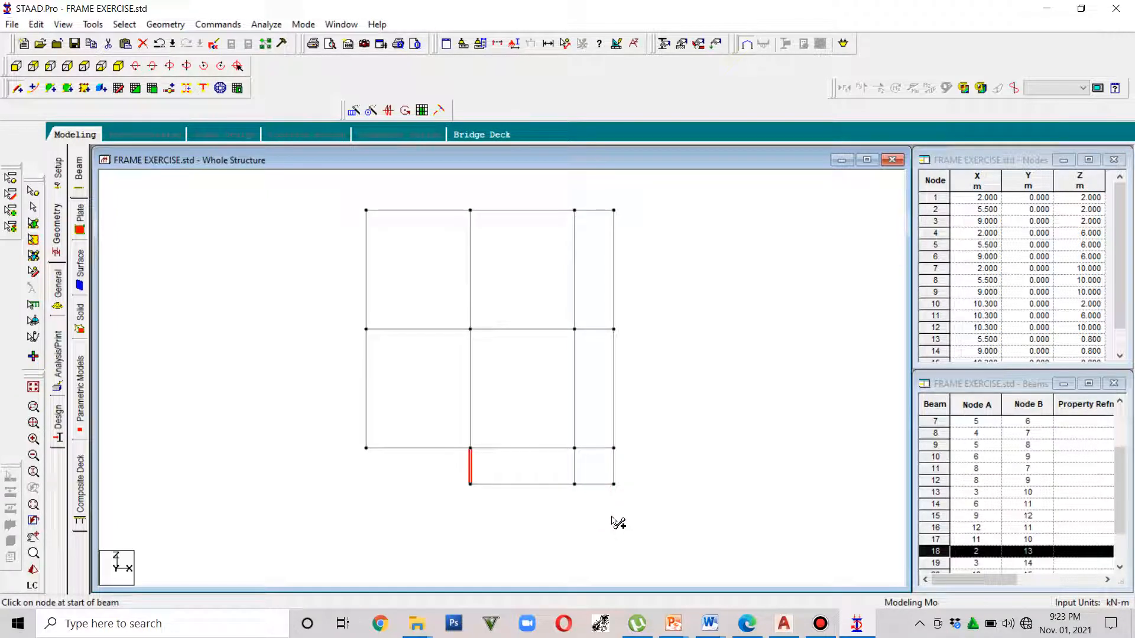
{"action": "left_click", "coordinate": [713, 478]}
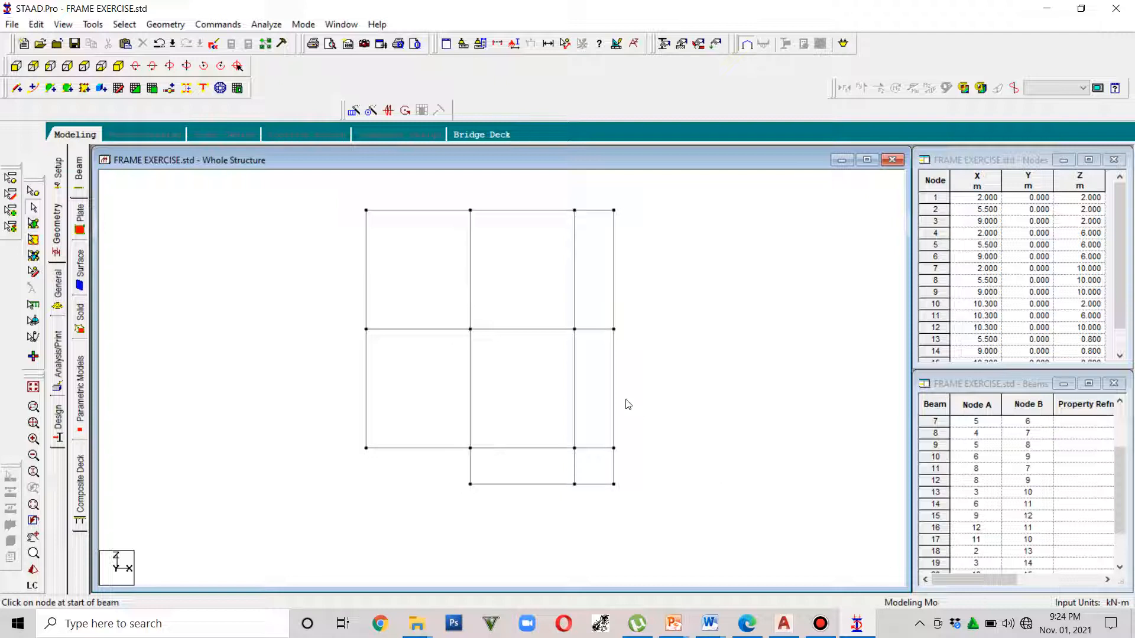
{"action": "left_click", "coordinate": [120, 68]}
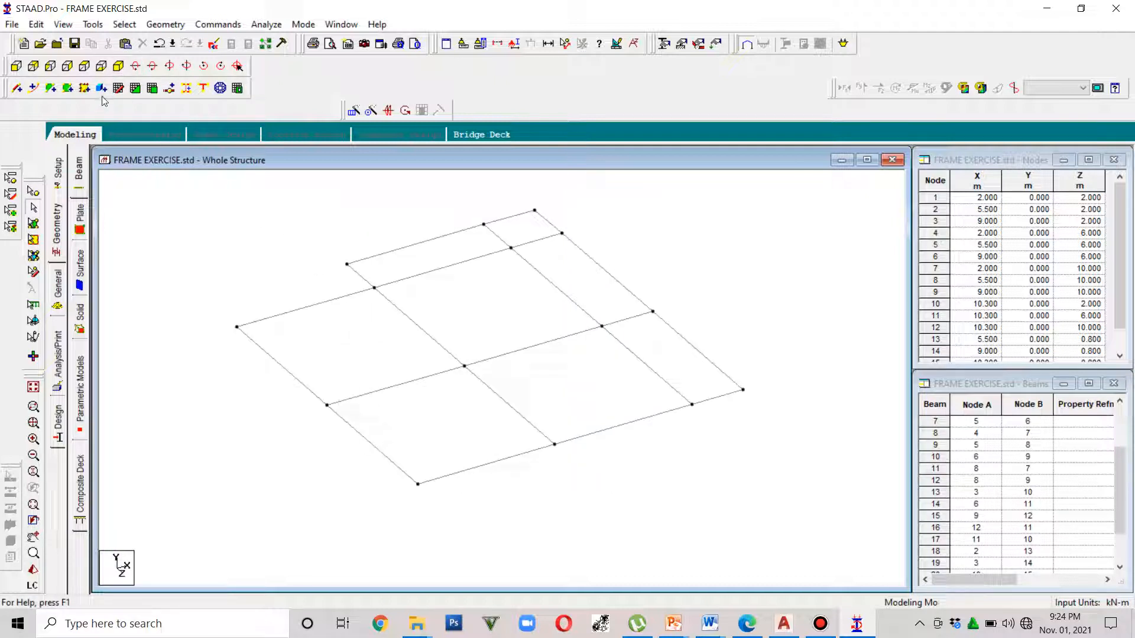
Show the frame in plan view and check the structure for duplicate nodes with a tolerance of 0 m
{"action": "left_click", "coordinate": [101, 67]}
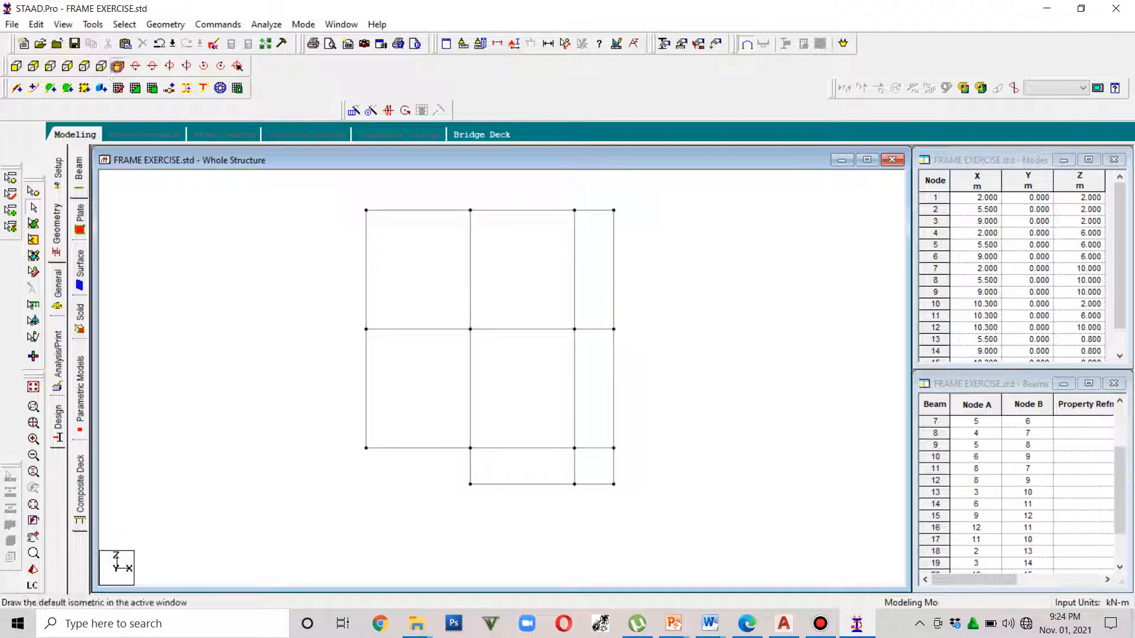
{"action": "left_click", "coordinate": [117, 66]}
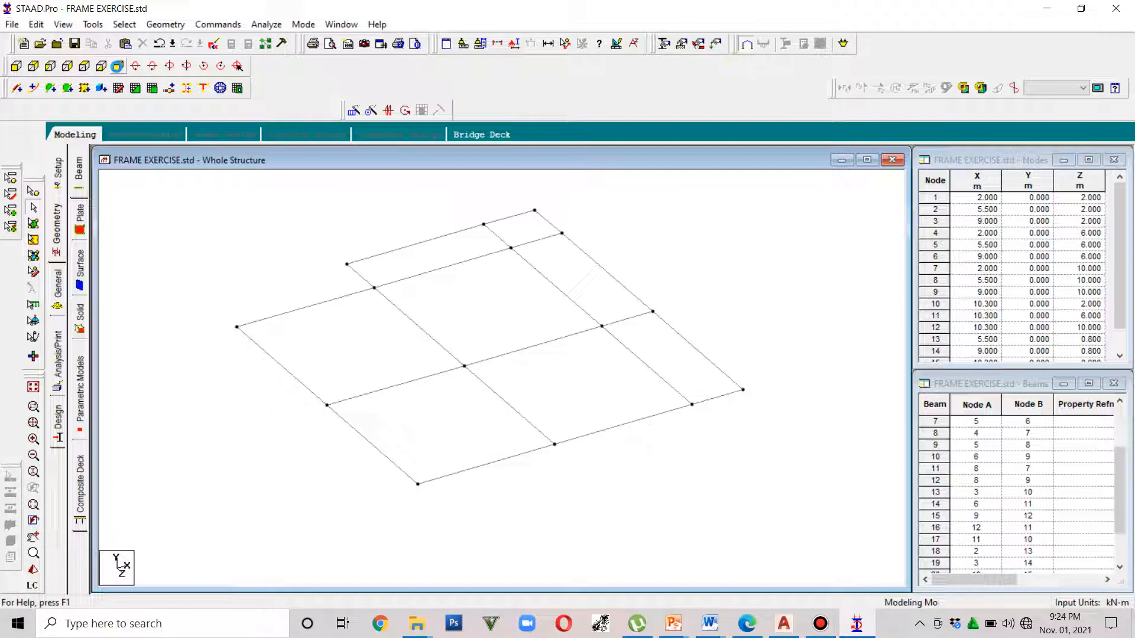
{"action": "left_click", "coordinate": [100, 66]}
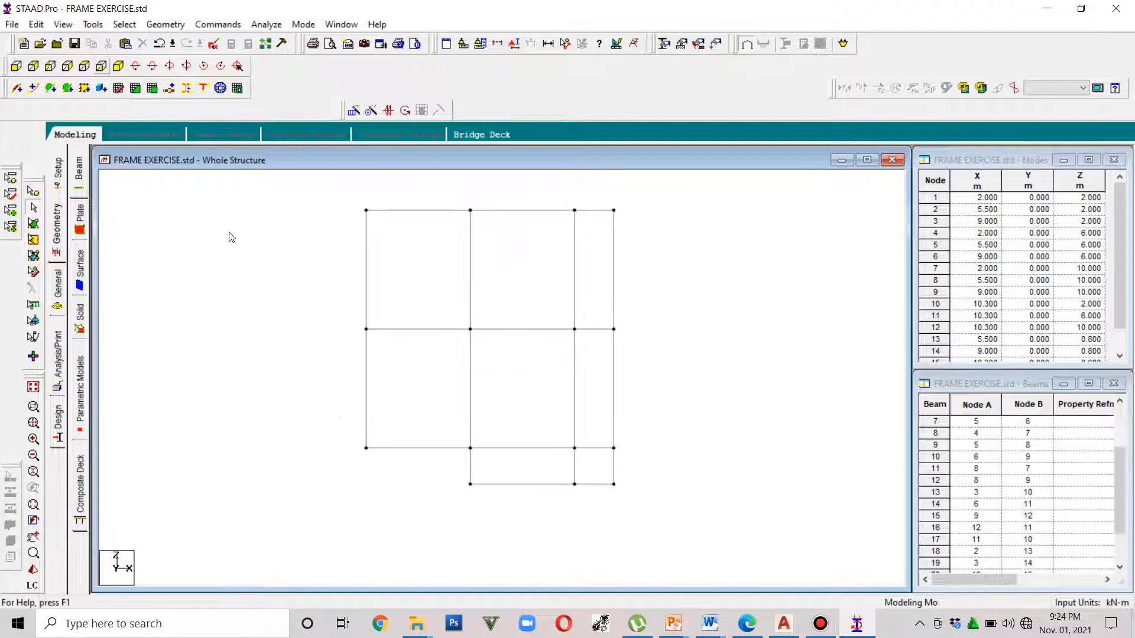
{"action": "left_click_drag", "start_coordinate": [703, 515], "coordinate": [362, 211]}
{"action": "left_click", "coordinate": [736, 385]}
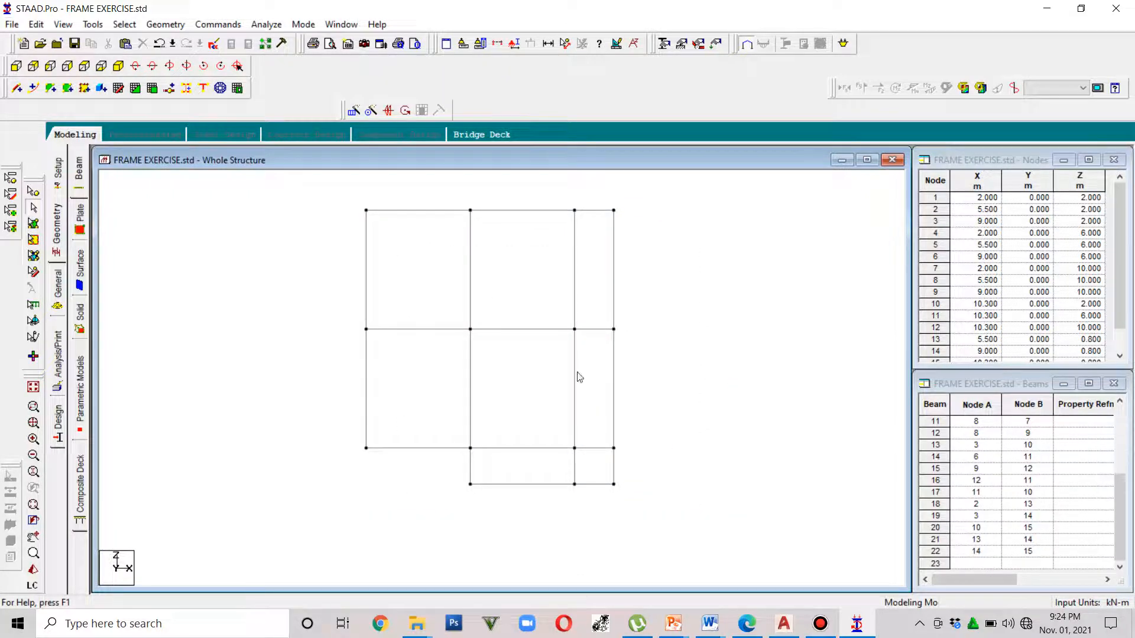
{"action": "left_click", "coordinate": [98, 25]}
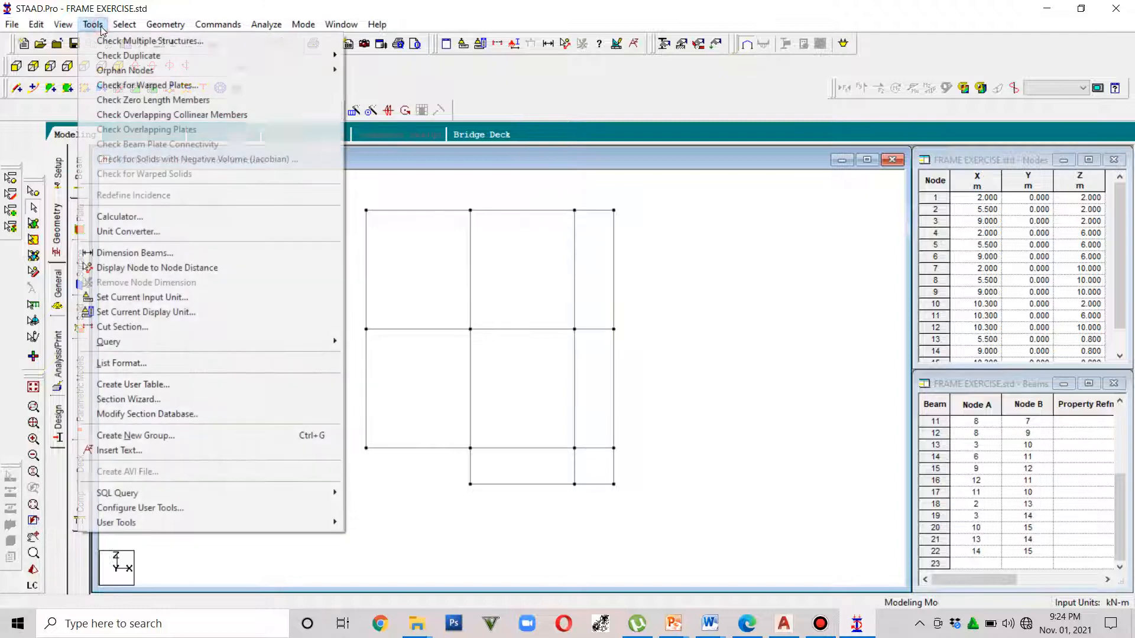
{"action": "mouse_move", "coordinate": [103, 57]}
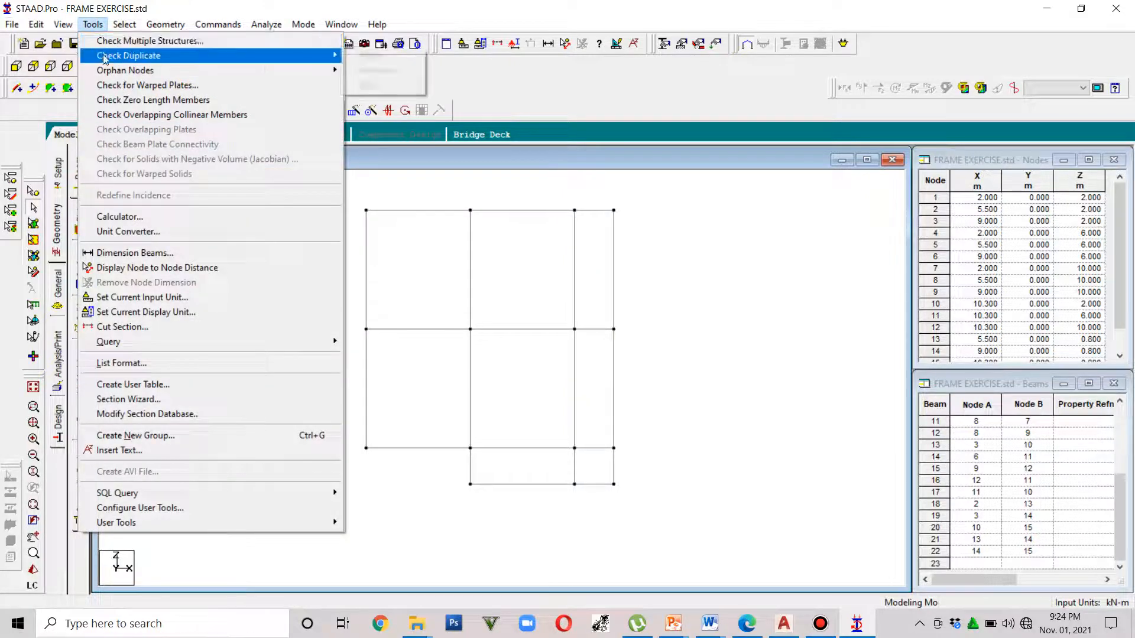
{"action": "left_click", "coordinate": [370, 56]}
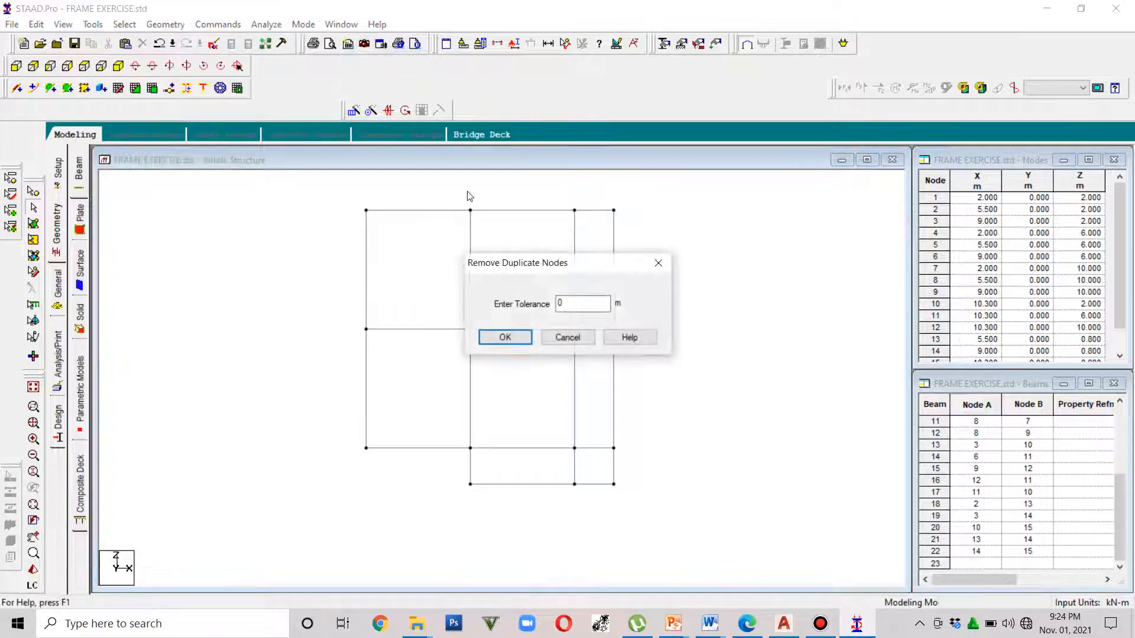
{"action": "left_click", "coordinate": [526, 342]}
{"action": "left_click", "coordinate": [613, 344]}
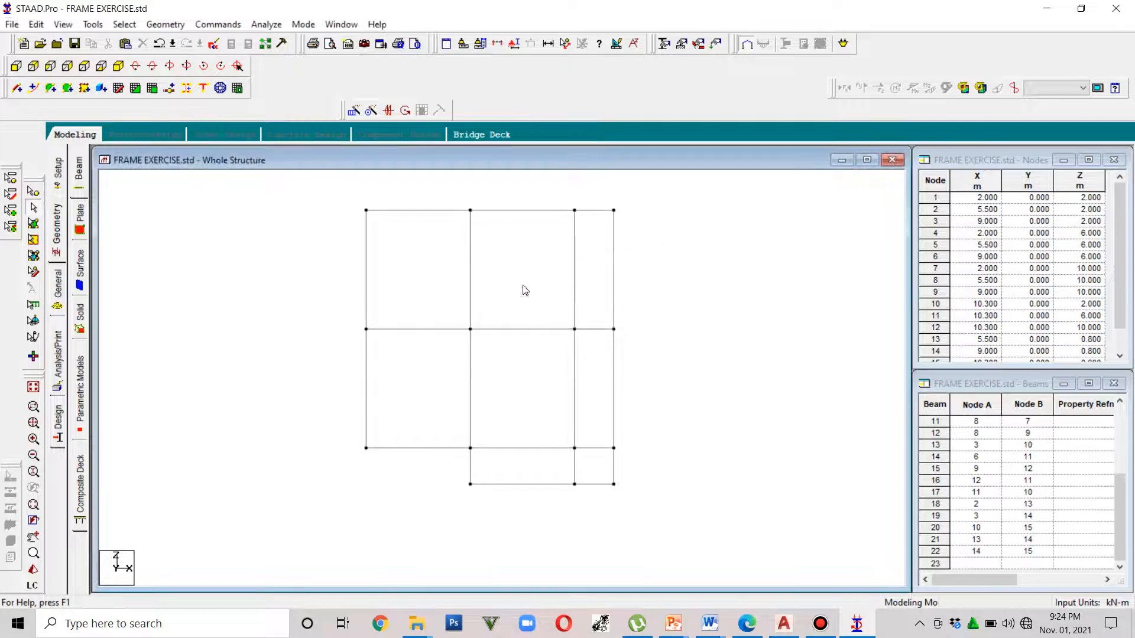
Check the structure for duplicate members
{"action": "left_click", "coordinate": [87, 24]}
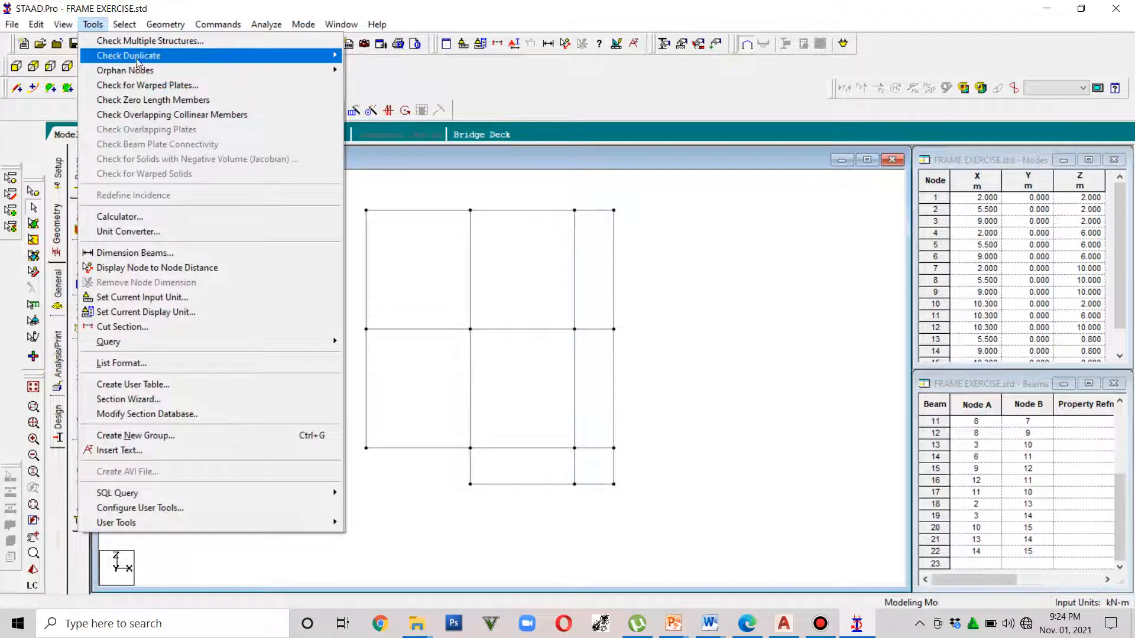
{"action": "mouse_move", "coordinate": [139, 57]}
{"action": "left_click", "coordinate": [365, 71]}
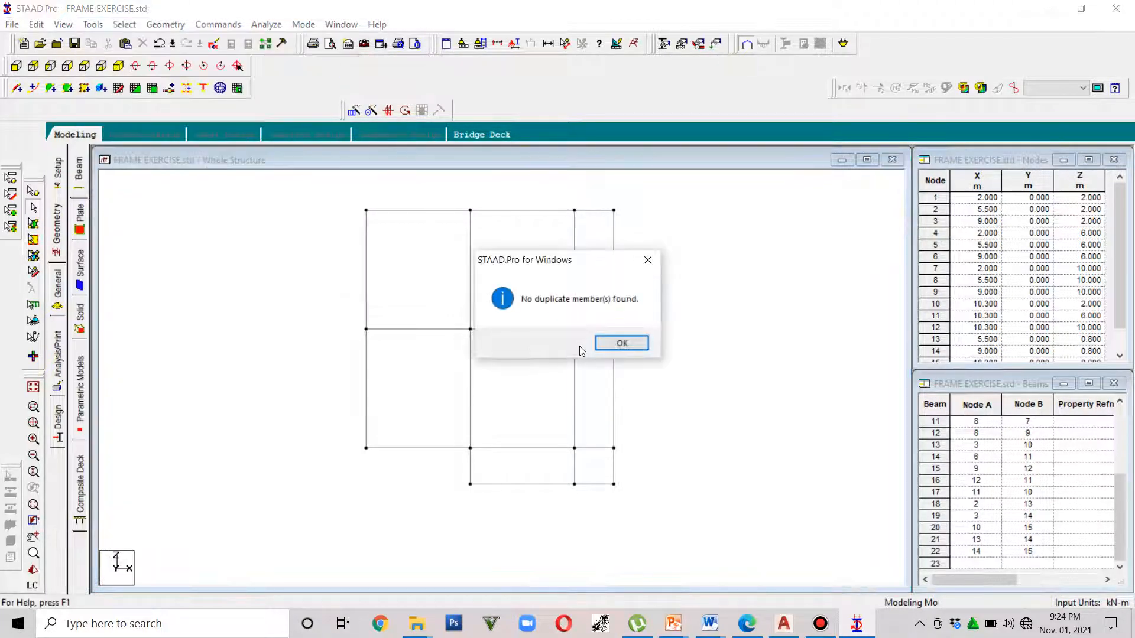
{"action": "left_click", "coordinate": [631, 343]}
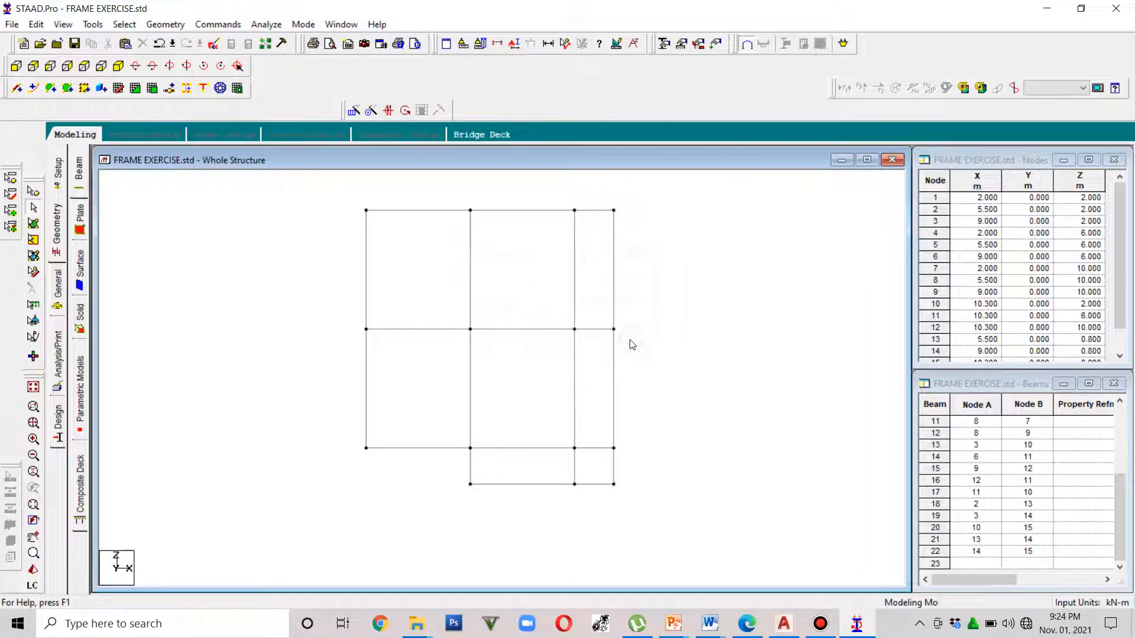
Select all beams of the plan grid and start a 3D Repeat in the global Y direction with one step
{"action": "left_click_drag", "start_coordinate": [664, 510], "coordinate": [302, 202]}
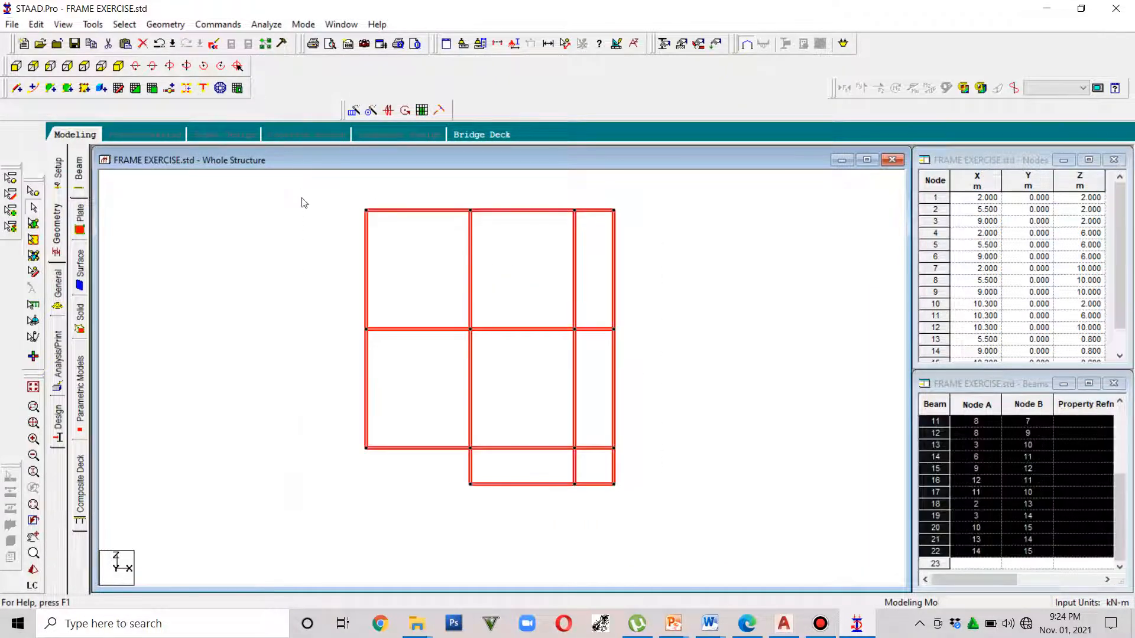
{"action": "left_click", "coordinate": [355, 112]}
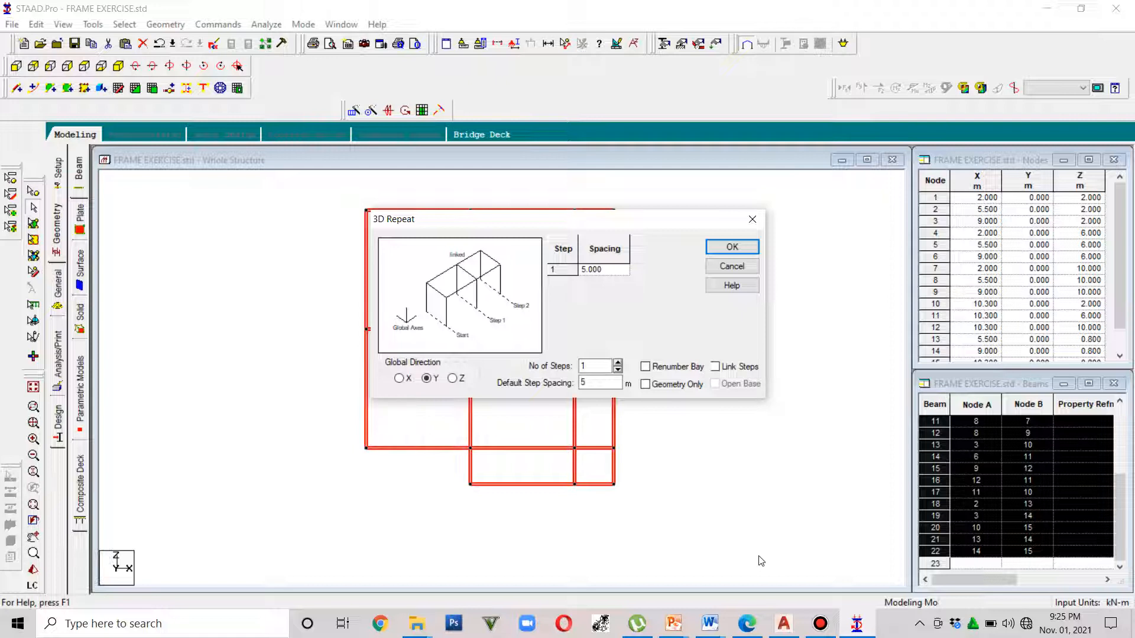
Switch to the AutoCAD structural drawings and examine the typical column section detail for the floor and foundation levels
{"action": "left_click", "coordinate": [783, 627]}
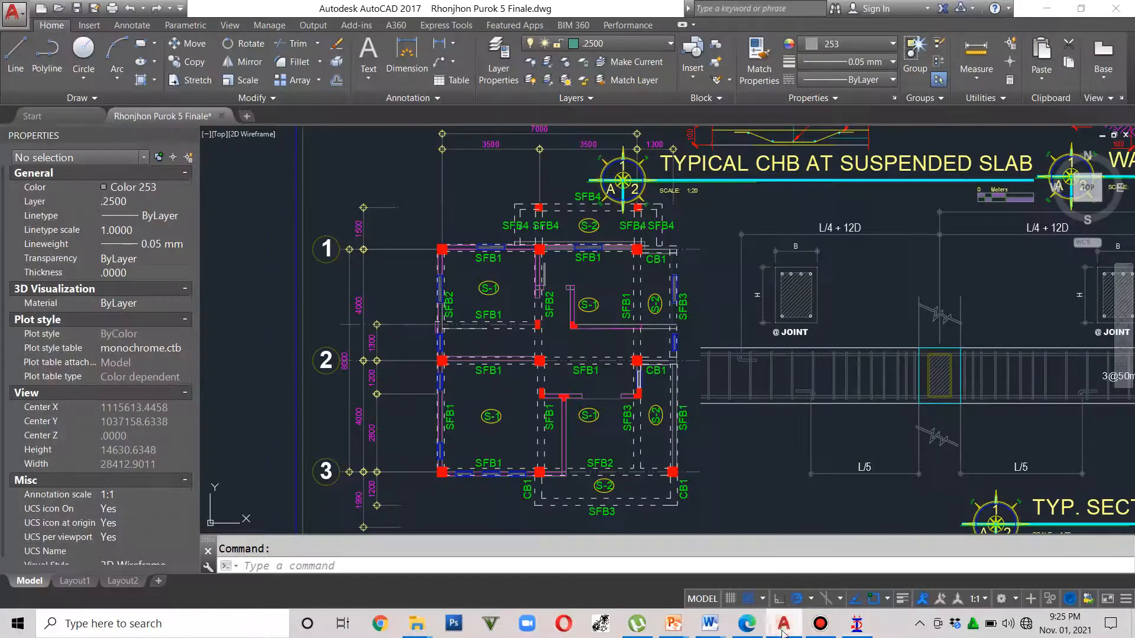
{"action": "scroll", "coordinate": [849, 360], "scroll_direction": "down", "scroll_amount": 8}
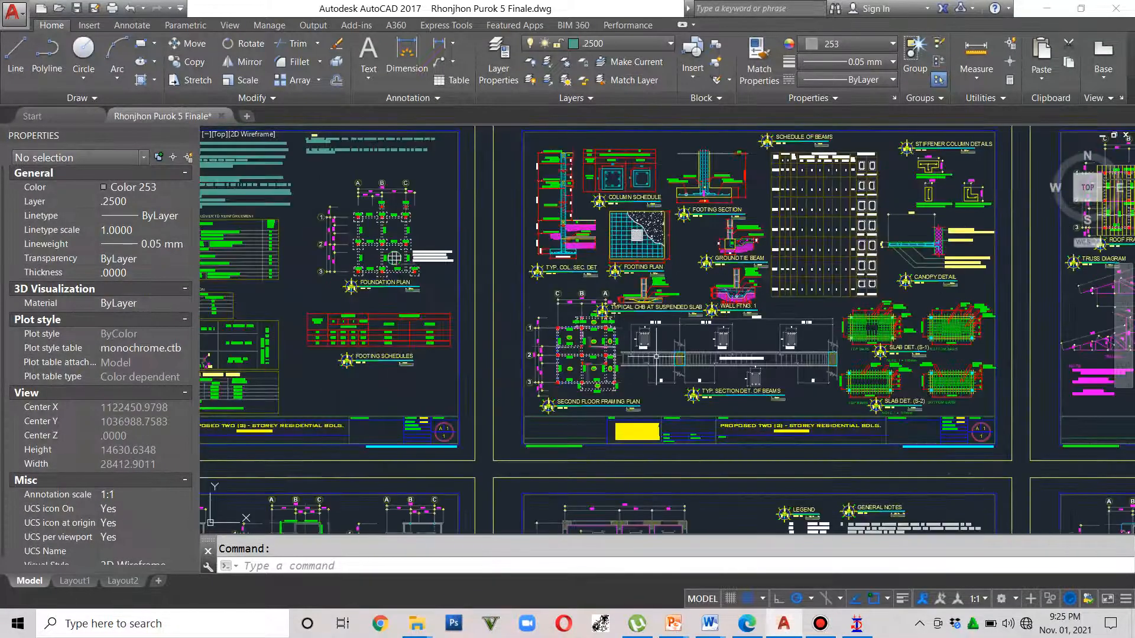
{"action": "scroll", "coordinate": [655, 358], "scroll_direction": "down", "scroll_amount": 2}
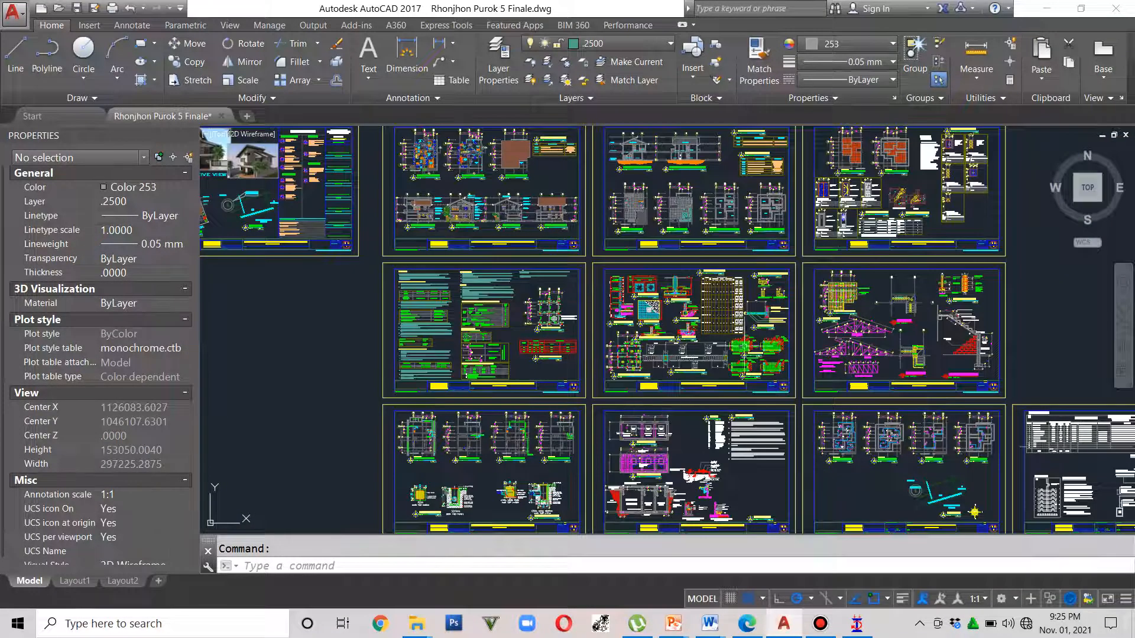
{"action": "middle_click_drag", "start_coordinate": [863, 300], "coordinate": [831, 350]}
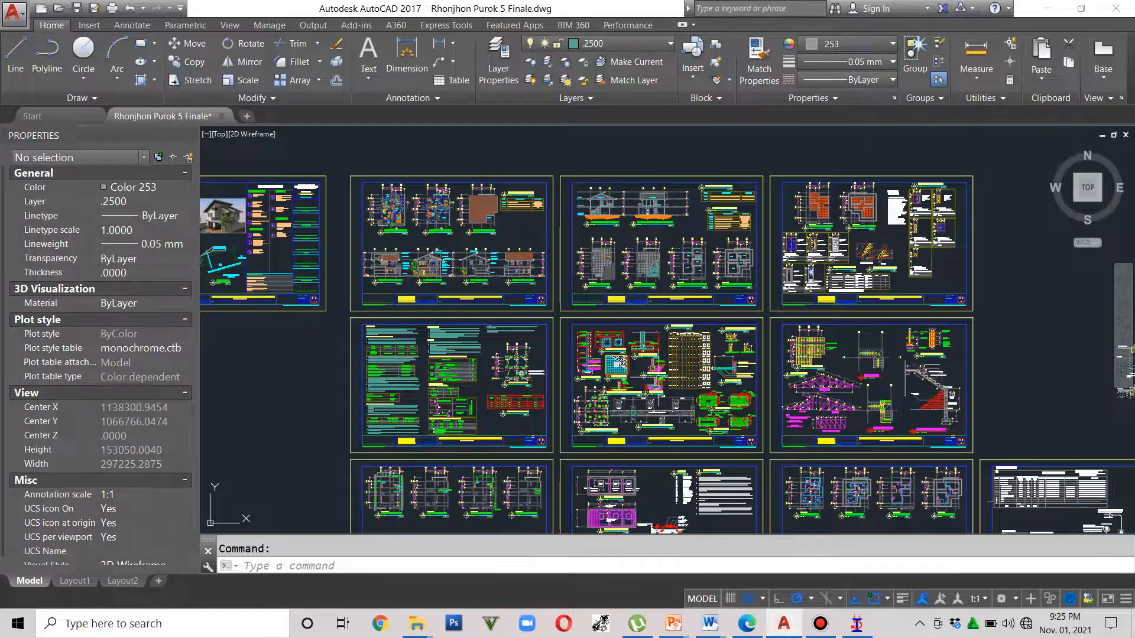
{"action": "scroll", "coordinate": [622, 360], "scroll_direction": "up", "scroll_amount": 4}
{"action": "scroll", "coordinate": [611, 228], "scroll_direction": "up", "scroll_amount": 5}
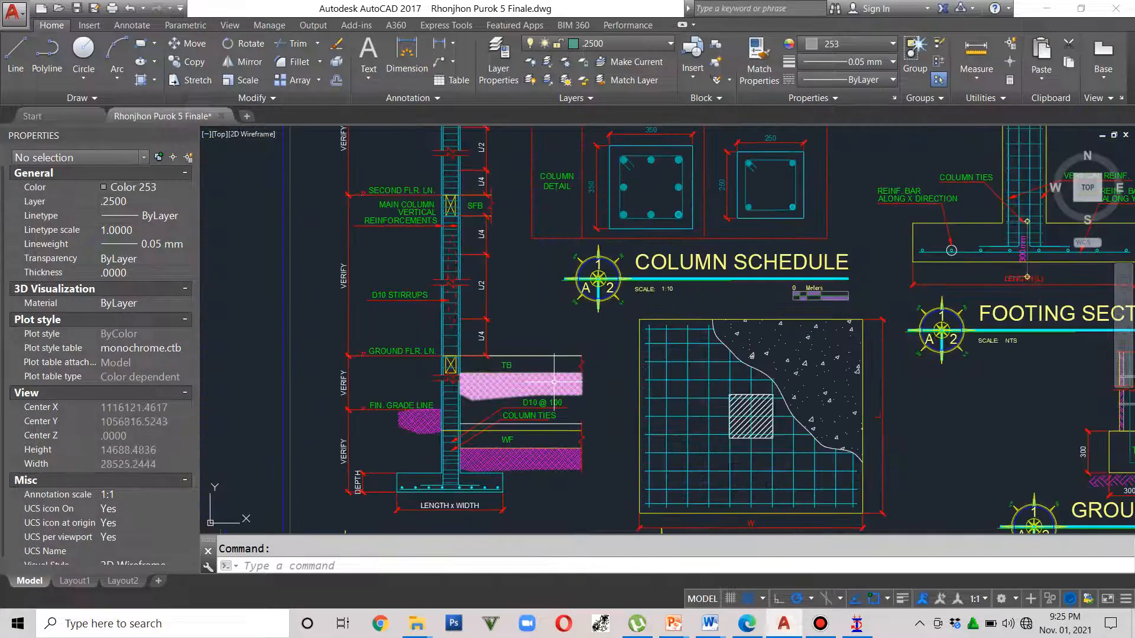
{"action": "scroll", "coordinate": [612, 228], "scroll_direction": "down", "scroll_amount": 2}
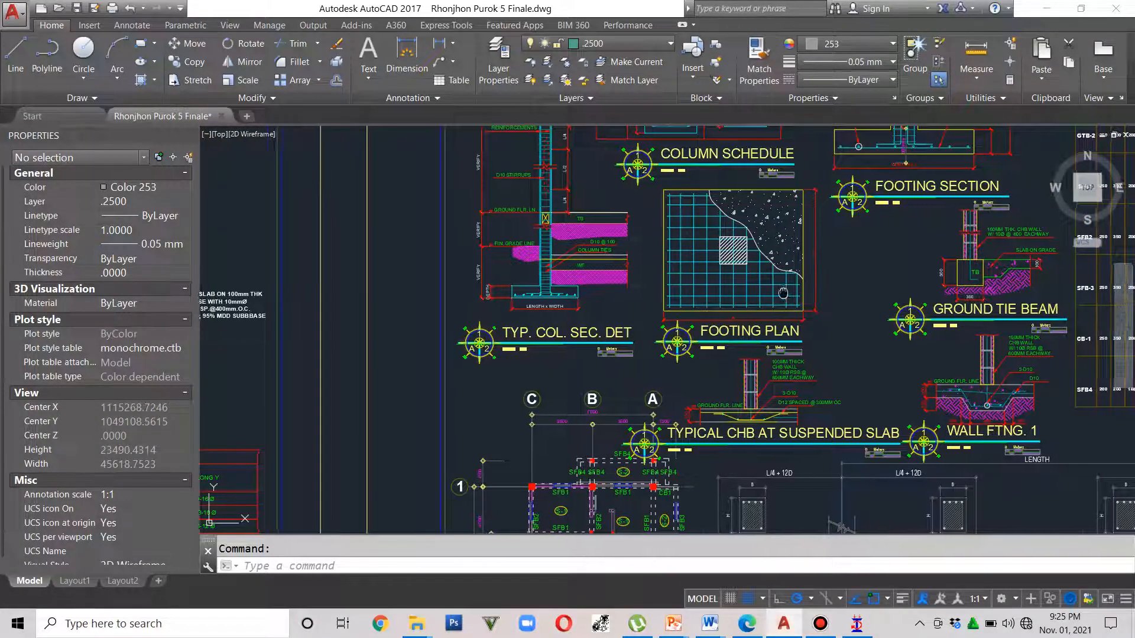
{"action": "mouse_move", "coordinate": [796, 369]}
{"action": "middle_mouse_down"}
{"action": "mouse_move", "coordinate": [758, 398]}
{"action": "mouse_move", "coordinate": [604, 419]}
{"action": "mouse_move", "coordinate": [571, 269]}
{"action": "mouse_move", "coordinate": [571, 283]}
{"action": "middle_mouse_up"}
{"action": "scroll", "coordinate": [702, 256], "scroll_direction": "down", "scroll_amount": 4}
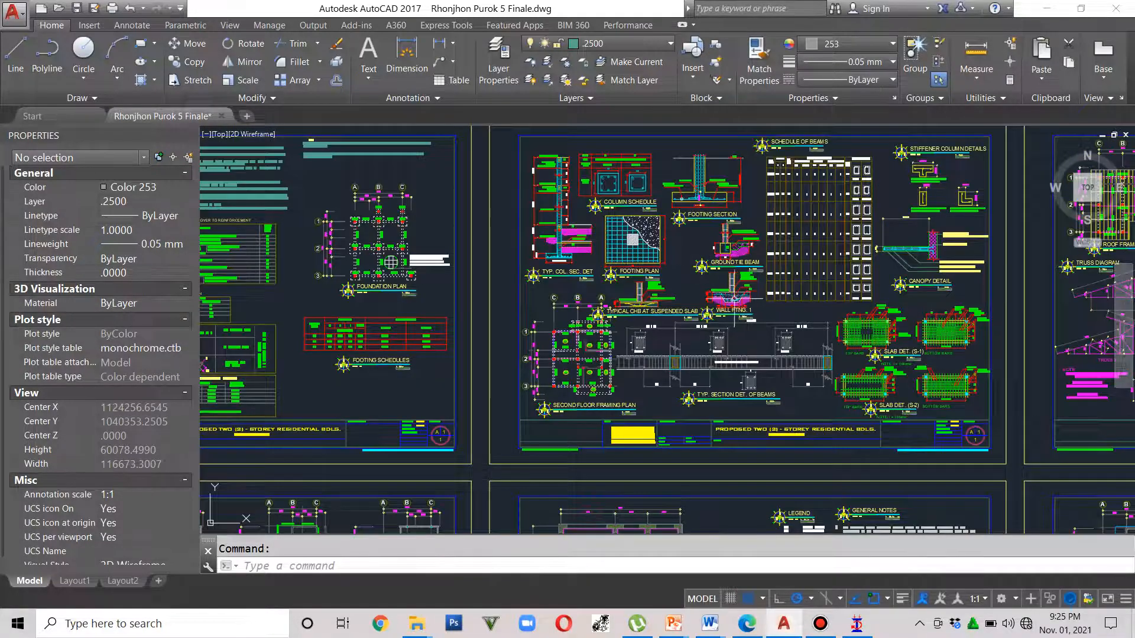
{"action": "middle_click_drag", "start_coordinate": [733, 296], "coordinate": [643, 348]}
{"action": "scroll", "coordinate": [643, 349], "scroll_direction": "down", "scroll_amount": 2}
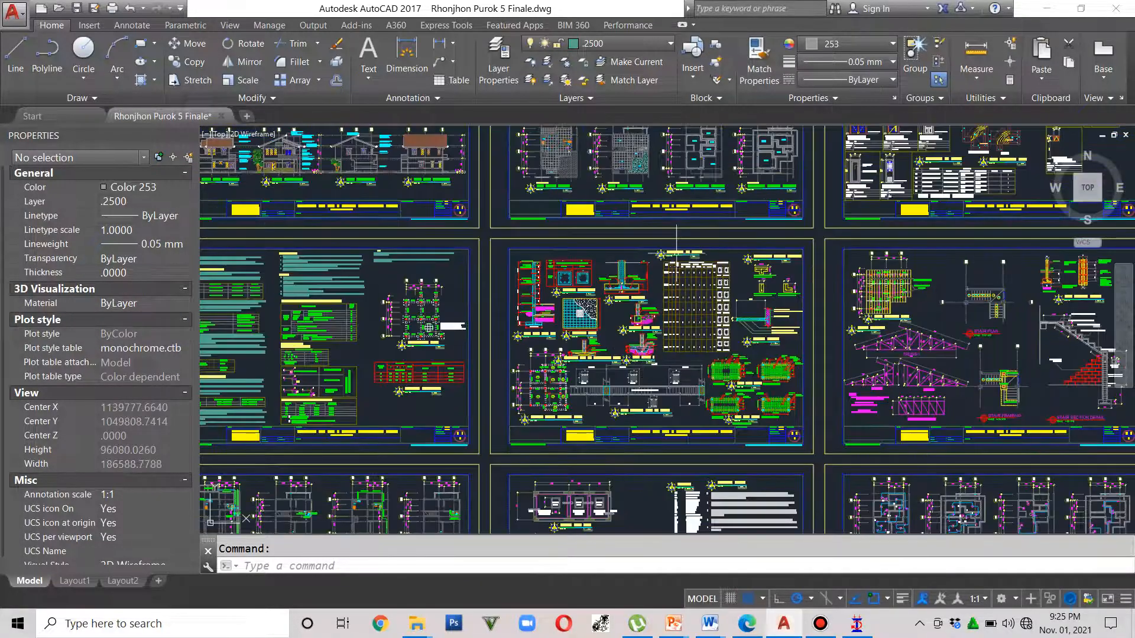
{"action": "middle_click_drag", "start_coordinate": [676, 254], "coordinate": [639, 322]}
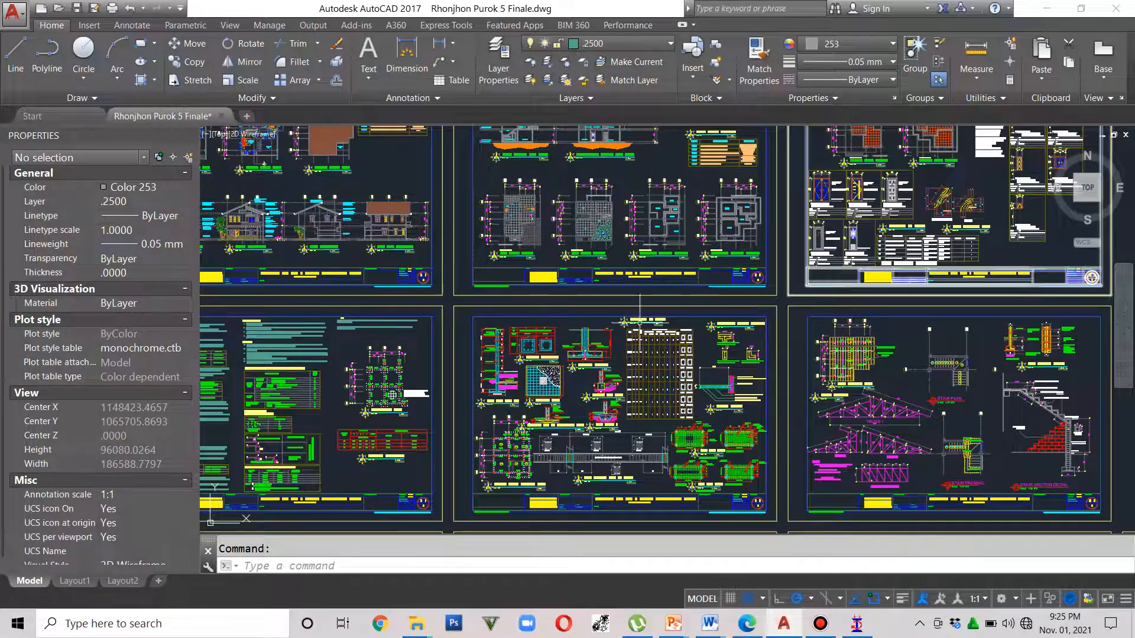
{"action": "scroll", "coordinate": [604, 338], "scroll_direction": "up", "scroll_amount": 4}
{"action": "scroll", "coordinate": [604, 338], "scroll_direction": "up", "scroll_amount": 6}
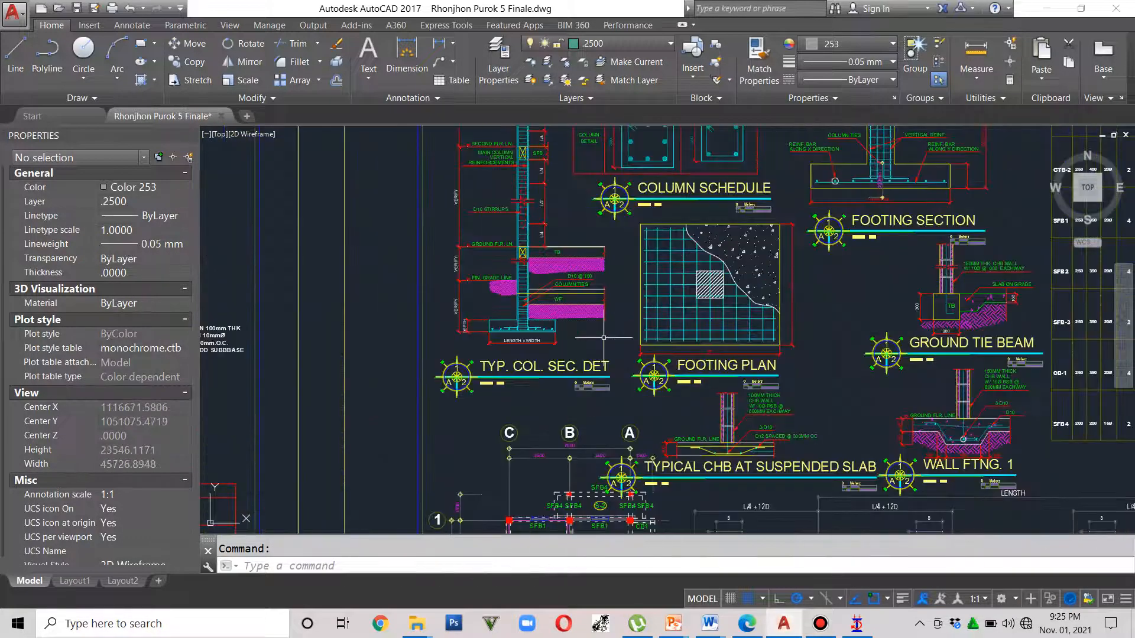
{"action": "mouse_move", "coordinate": [597, 302]}
{"action": "middle_mouse_down"}
{"action": "mouse_move", "coordinate": [612, 312]}
{"action": "mouse_move", "coordinate": [620, 354]}
{"action": "middle_mouse_up"}
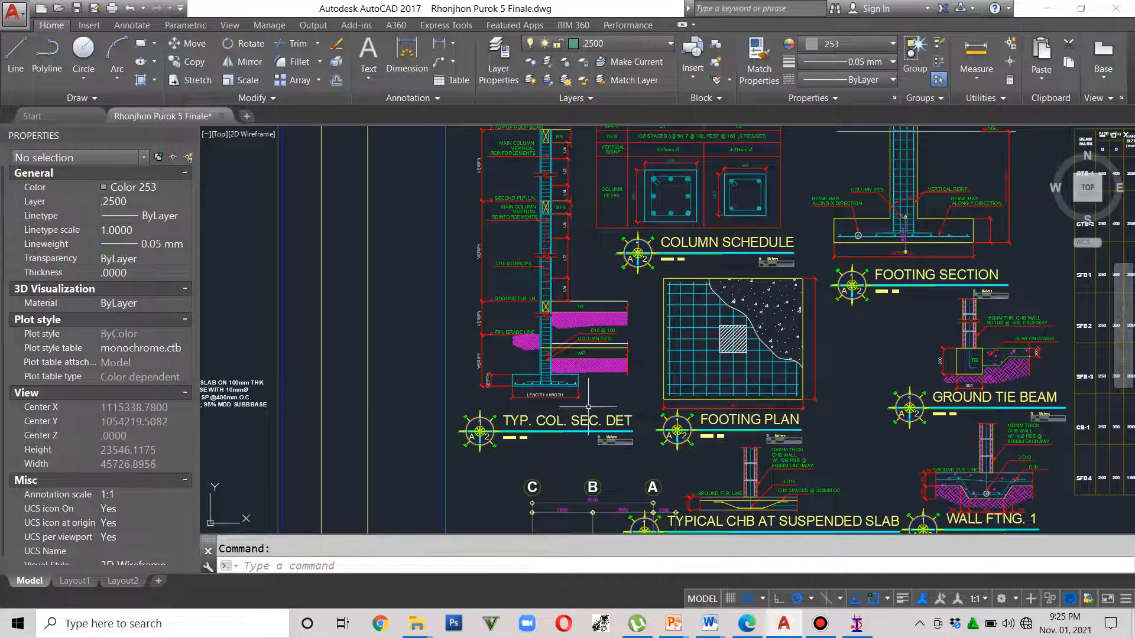
Look up the footing depths in the footing schedules table beneath the foundation plan
{"action": "mouse_move", "coordinate": [559, 386]}
{"action": "middle_mouse_down"}
{"action": "mouse_move", "coordinate": [640, 301]}
{"action": "mouse_move", "coordinate": [512, 333]}
{"action": "middle_mouse_up"}
{"action": "middle_click_drag", "start_coordinate": [406, 357], "coordinate": [923, 192]}
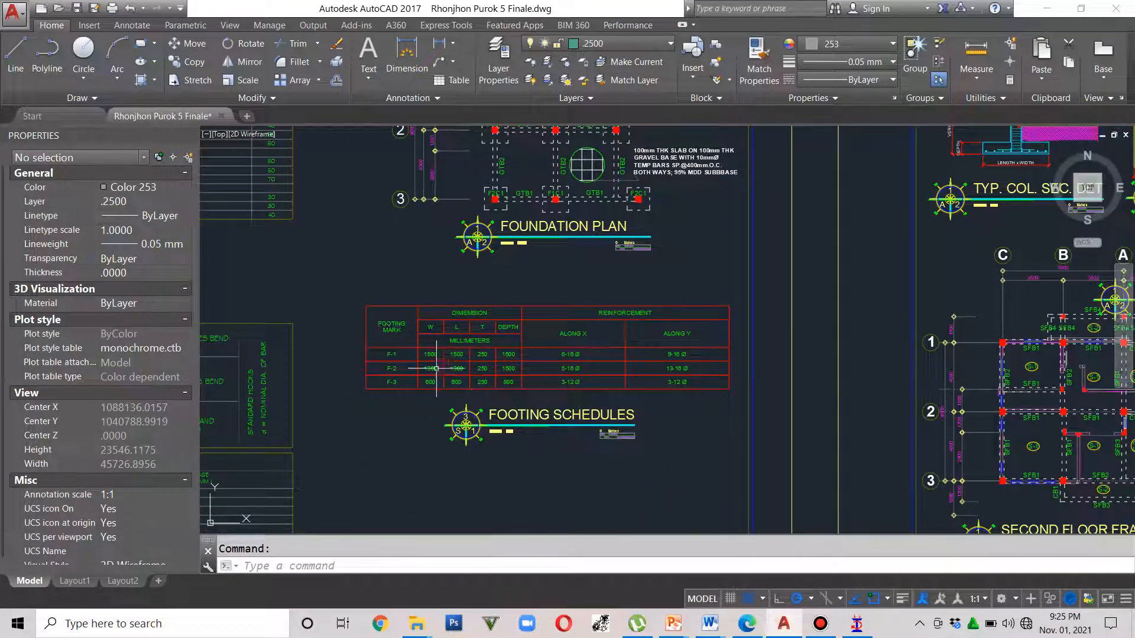
{"action": "scroll", "coordinate": [435, 368], "scroll_direction": "up", "scroll_amount": 3}
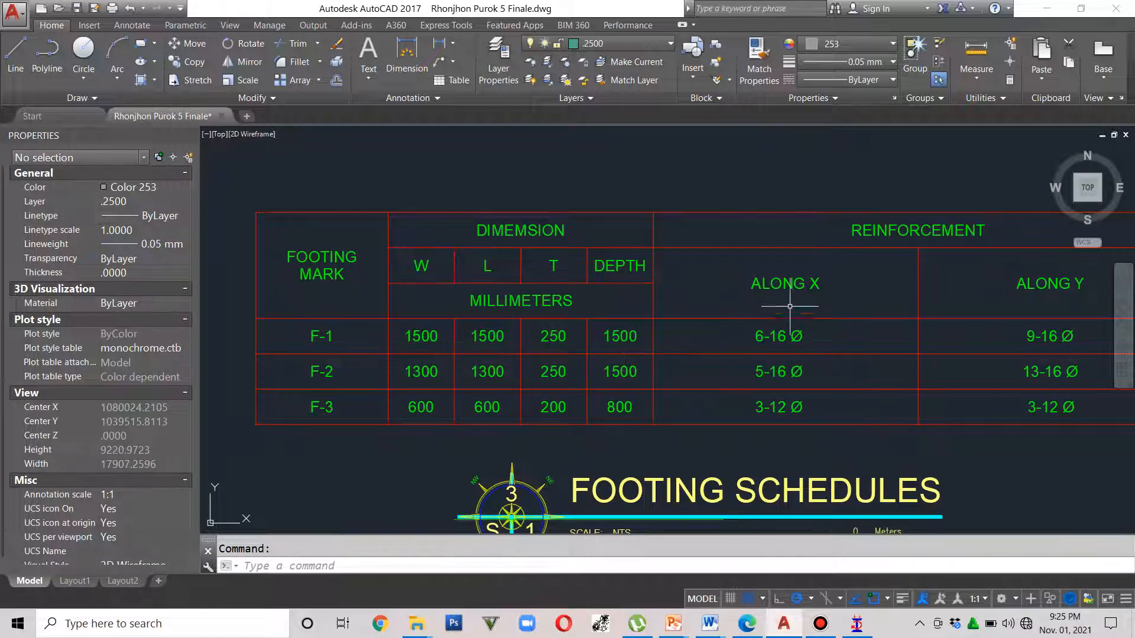
Return to STAAD.Pro and, with Link Steps enabled, set the 3D Repeat spacing of step 1 to 1.5 m
{"action": "left_click", "coordinate": [1047, 10]}
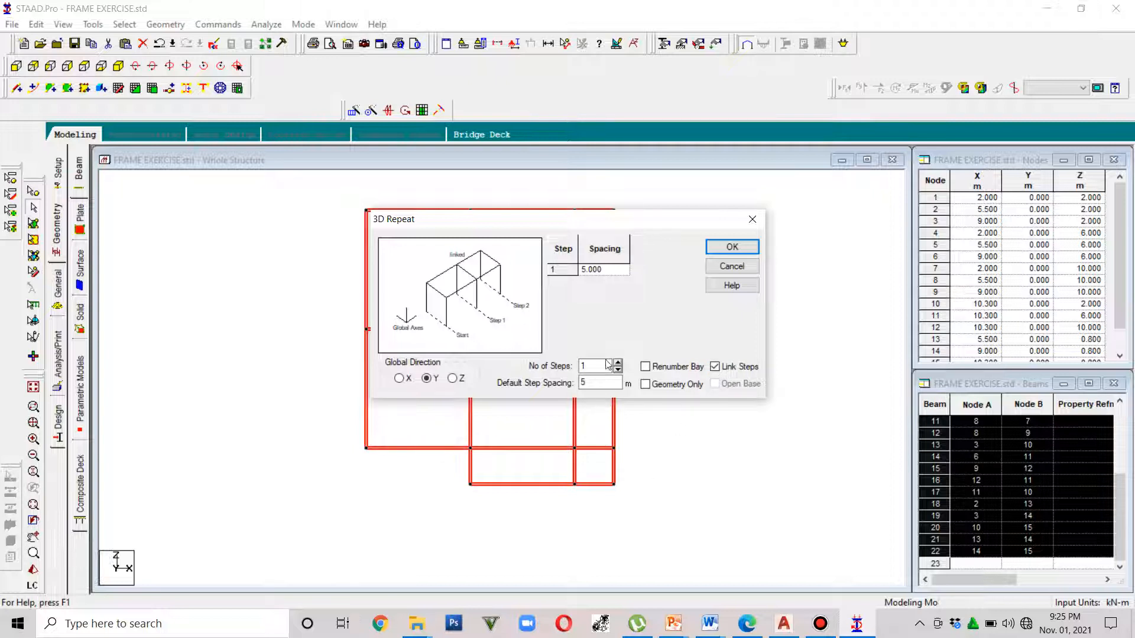
{"action": "left_click", "coordinate": [615, 275]}
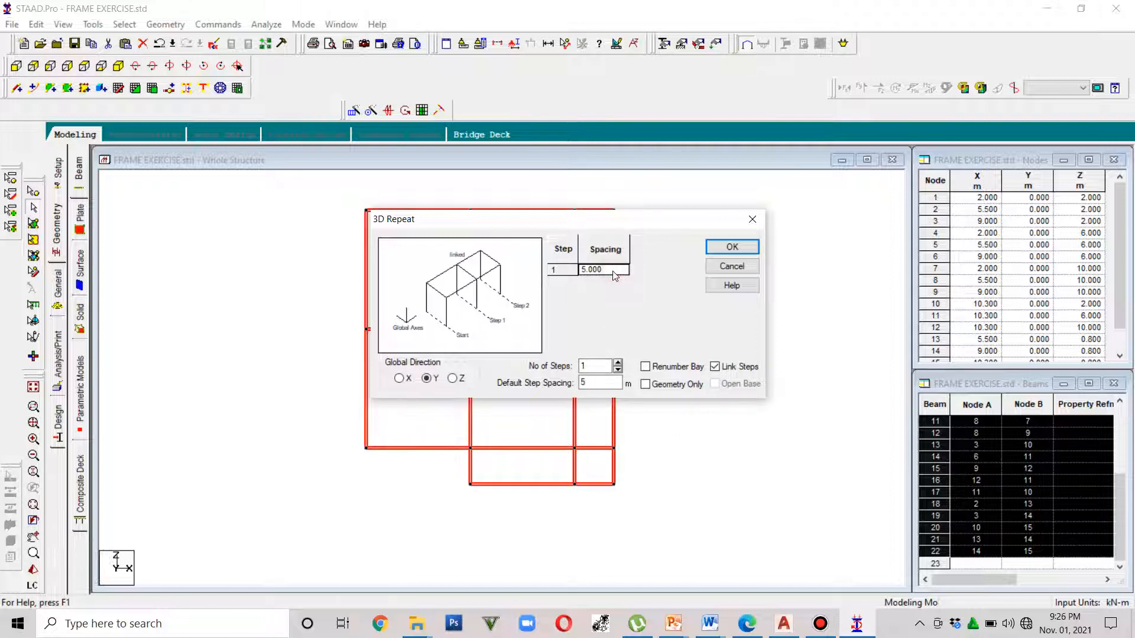
{"action": "type", "text": "1.5"}
Switch back to AutoCAD and examine the ground floor line, finished grade line and footing depth in the typical column section detail
{"action": "left_click", "coordinate": [794, 632]}
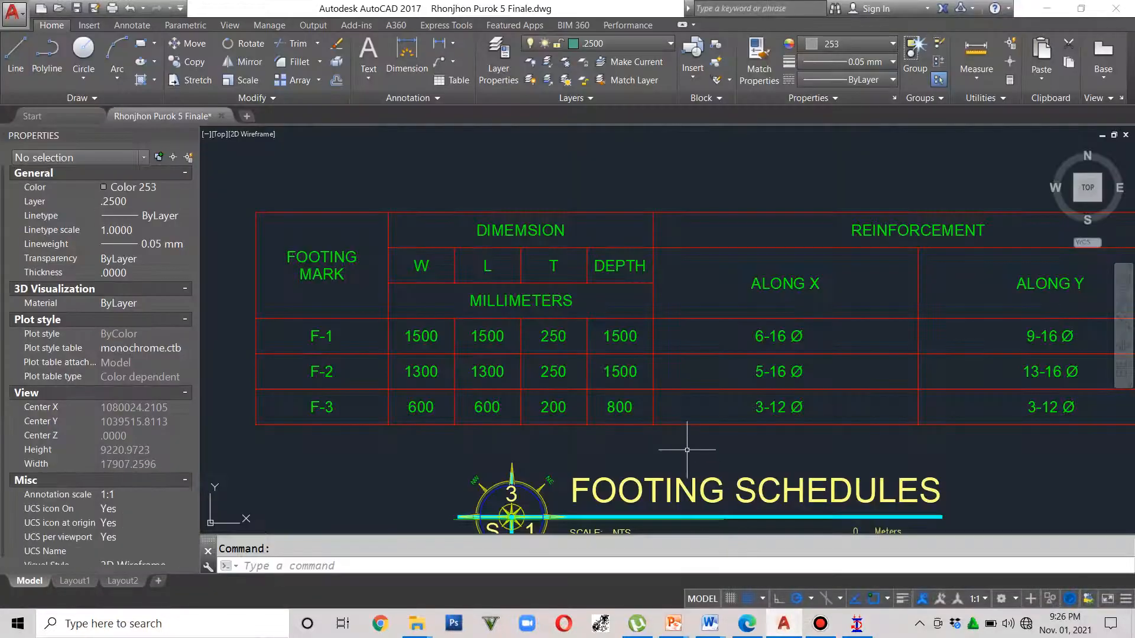
{"action": "scroll", "coordinate": [679, 422], "scroll_direction": "down", "scroll_amount": 5}
{"action": "scroll", "coordinate": [679, 422], "scroll_direction": "down", "scroll_amount": 4}
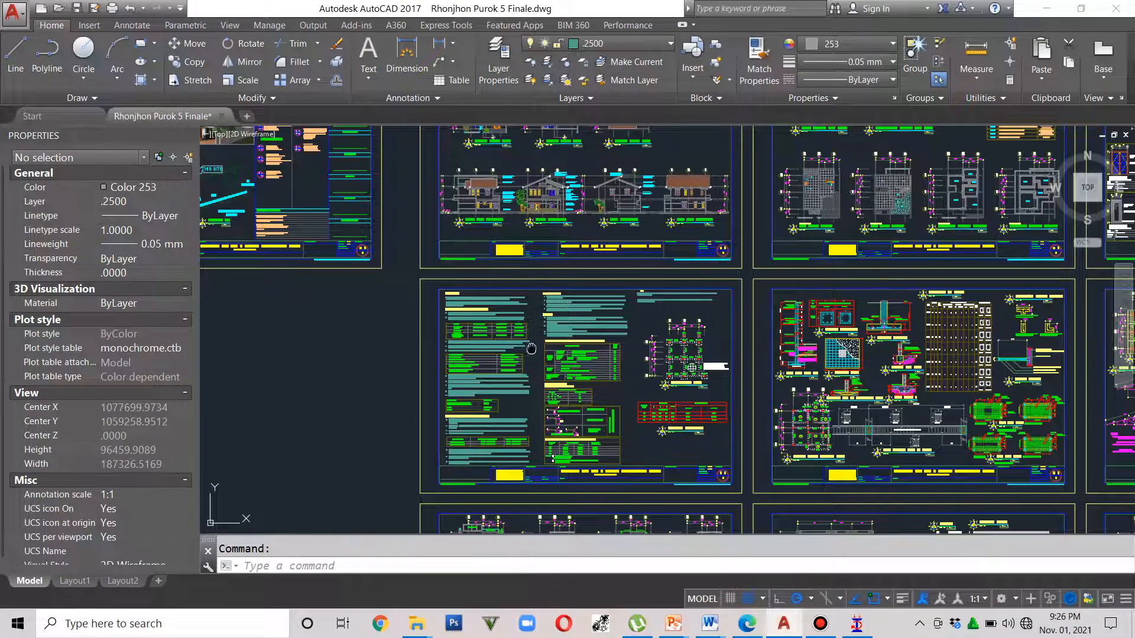
{"action": "scroll", "coordinate": [787, 436], "scroll_direction": "up", "scroll_amount": 2}
{"action": "scroll", "coordinate": [787, 435], "scroll_direction": "up", "scroll_amount": 10}
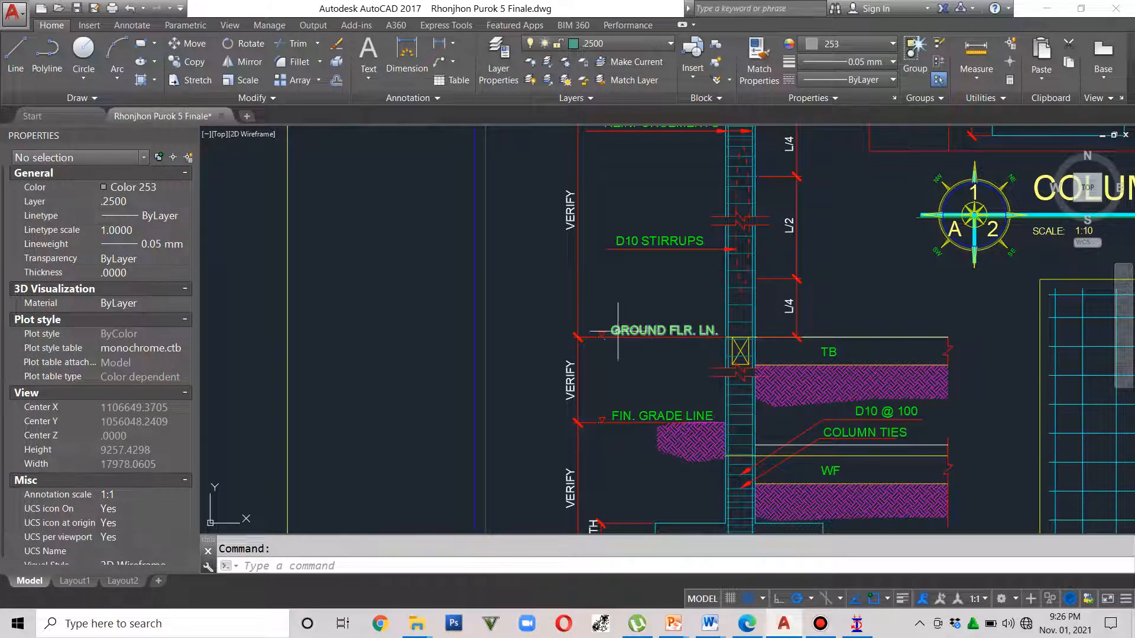
{"action": "mouse_move", "coordinate": [741, 419]}
{"action": "middle_mouse_down"}
{"action": "mouse_move", "coordinate": [711, 372]}
{"action": "mouse_move", "coordinate": [703, 400]}
{"action": "middle_mouse_up"}
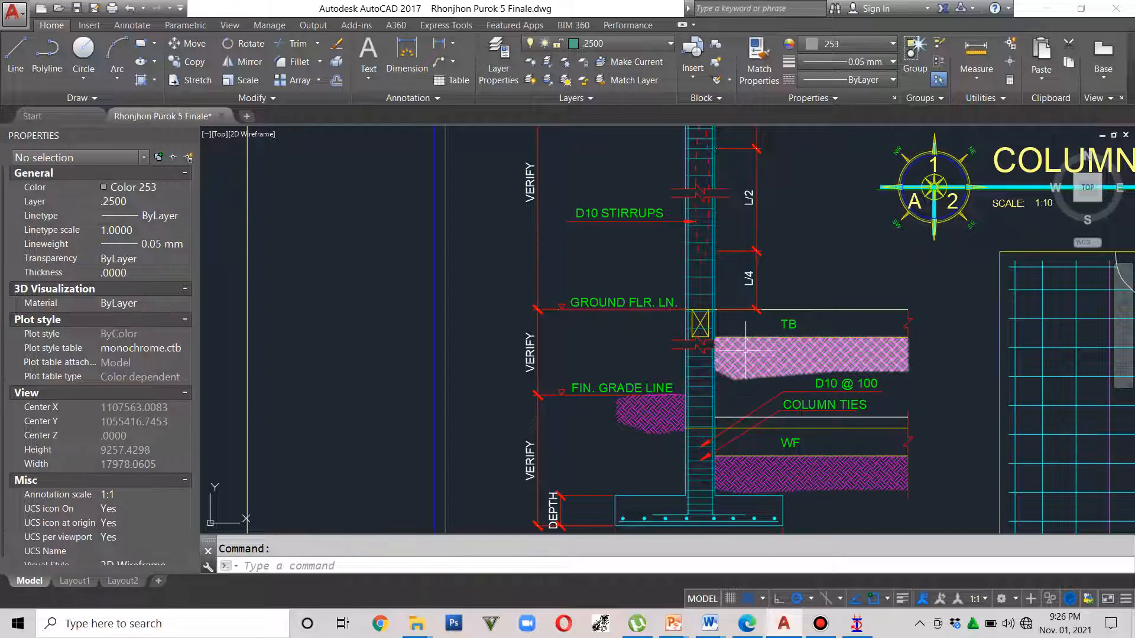
{"action": "mouse_move", "coordinate": [792, 628]}
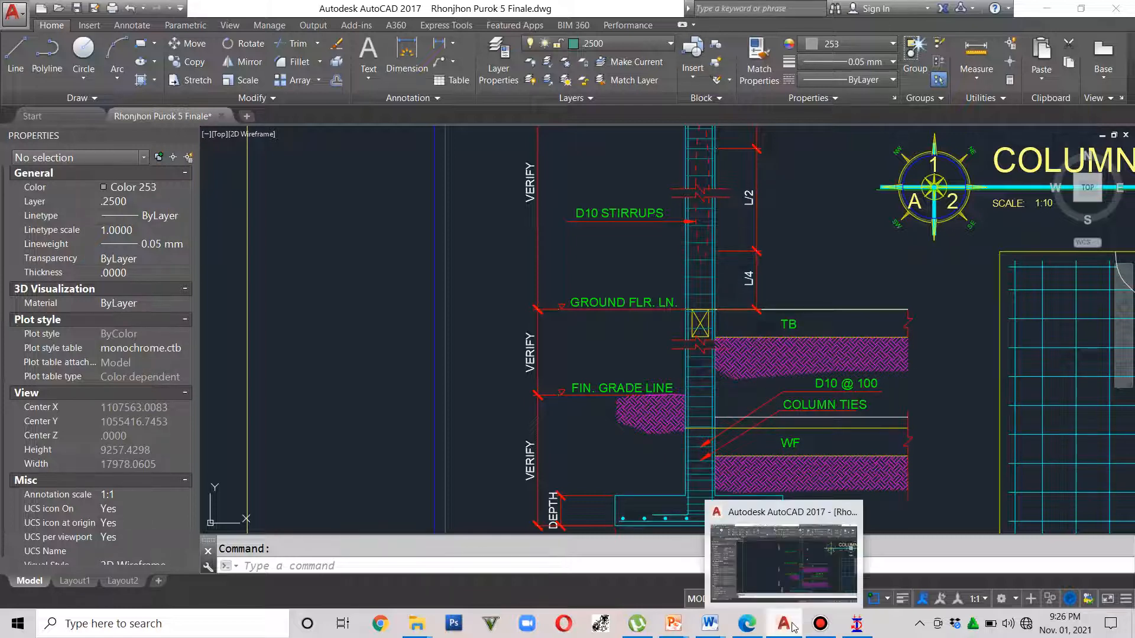
{"action": "mouse_move", "coordinate": [849, 632]}
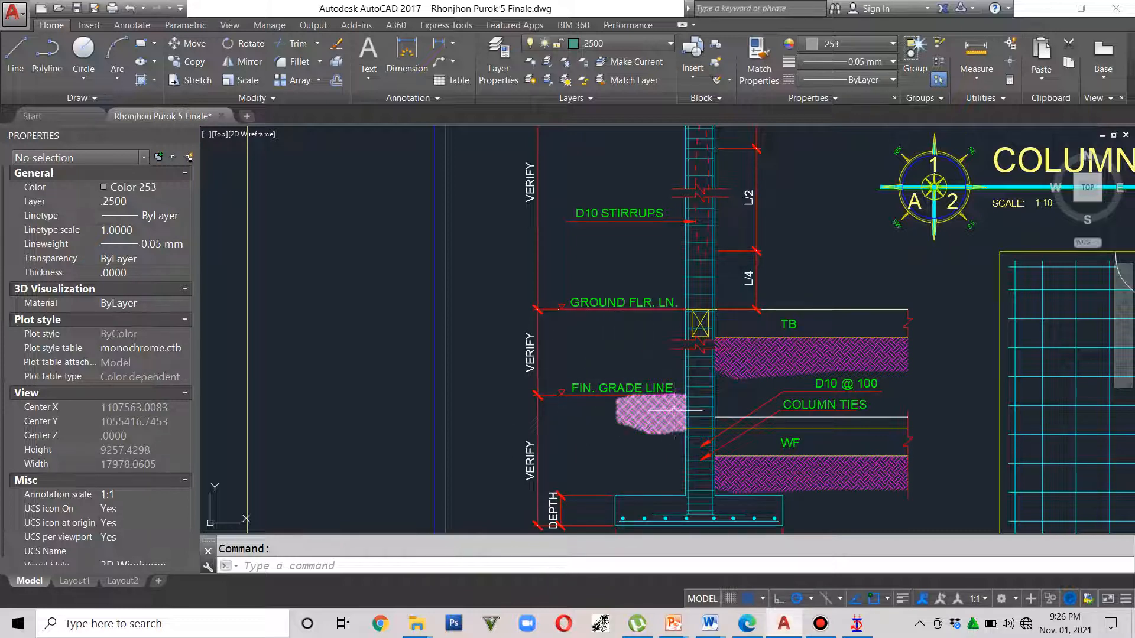
{"action": "middle_click_drag", "start_coordinate": [540, 398], "coordinate": [597, 414]}
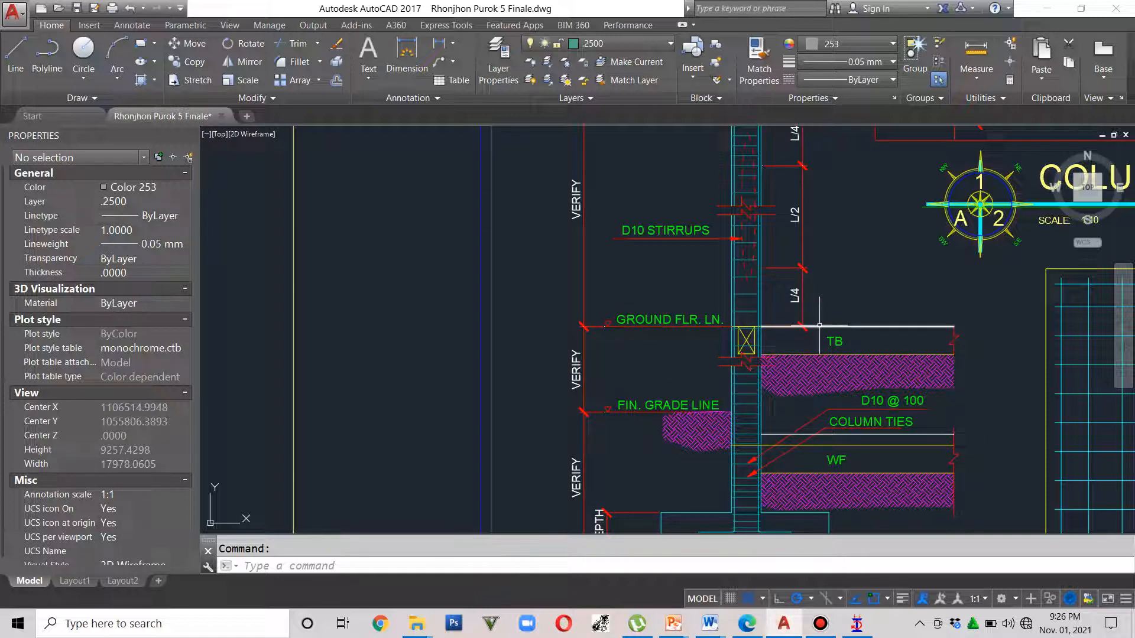
Locate the building elevations and examine the level dimensions at the base of the right side elevation
{"action": "mouse_move", "coordinate": [819, 325]}
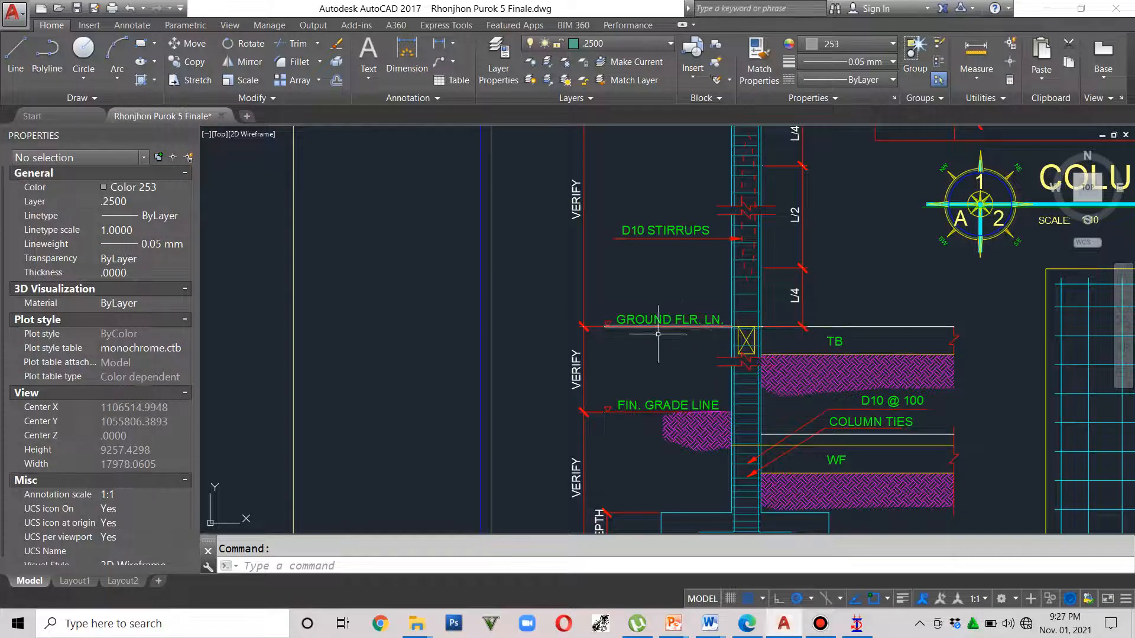
{"action": "scroll", "coordinate": [597, 350], "scroll_direction": "down", "scroll_amount": 4}
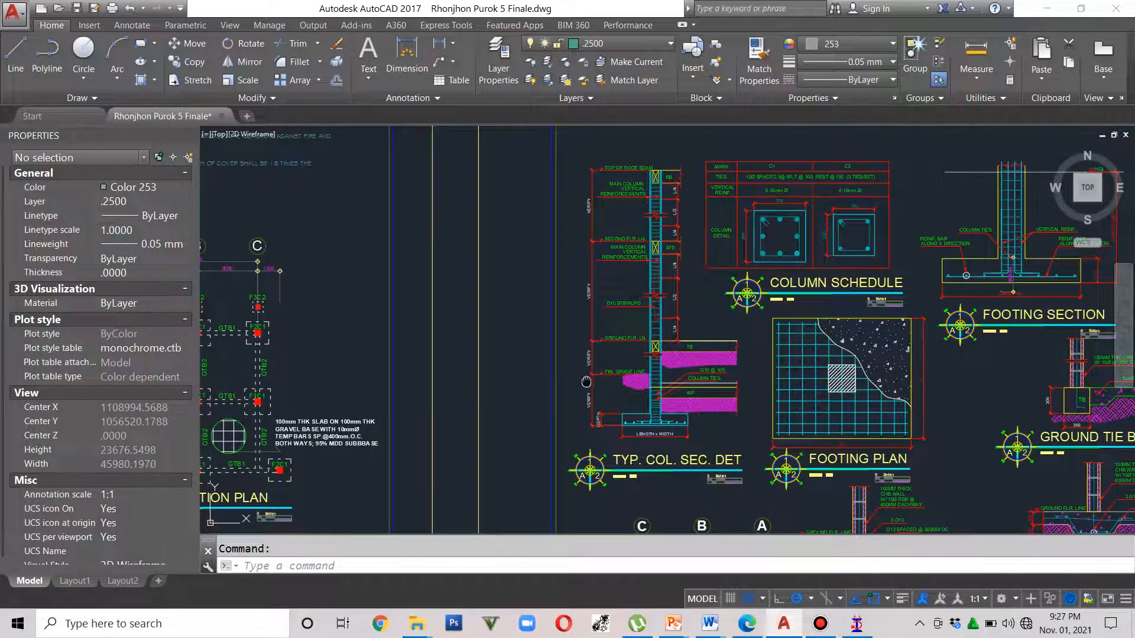
{"action": "middle_click_drag", "start_coordinate": [579, 383], "coordinate": [729, 369]}
{"action": "middle_click_drag", "start_coordinate": [502, 387], "coordinate": [642, 354]}
{"action": "scroll", "coordinate": [641, 354], "scroll_direction": "down", "scroll_amount": 5}
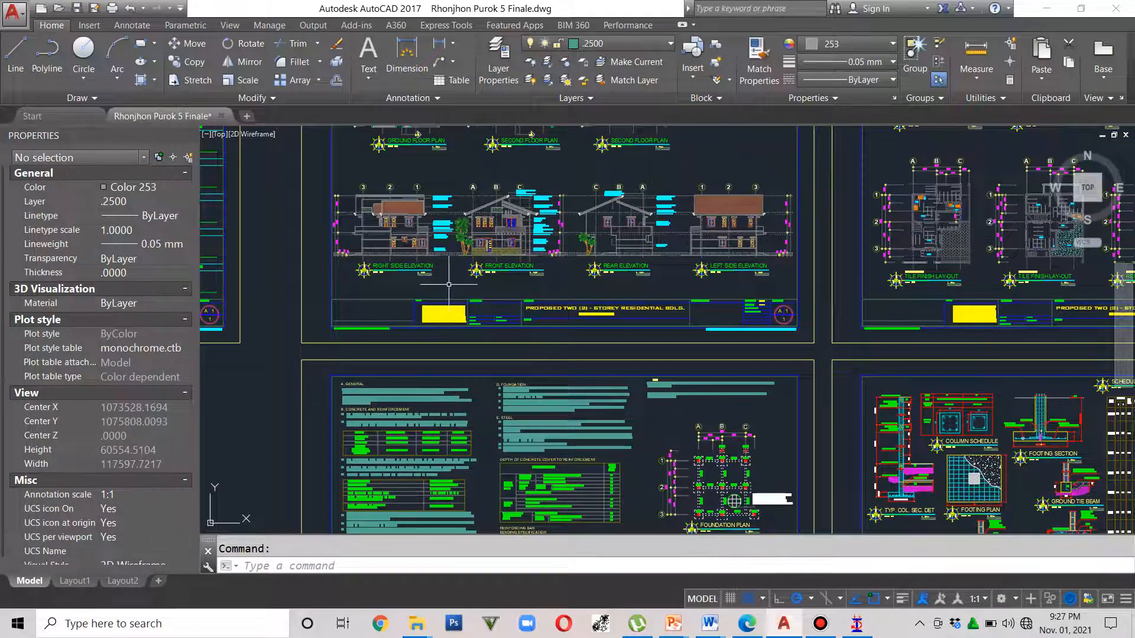
{"action": "middle_click_drag", "start_coordinate": [450, 280], "coordinate": [515, 348]}
{"action": "scroll", "coordinate": [423, 319], "scroll_direction": "up", "scroll_amount": 8}
{"action": "scroll", "coordinate": [425, 324], "scroll_direction": "up", "scroll_amount": 6}
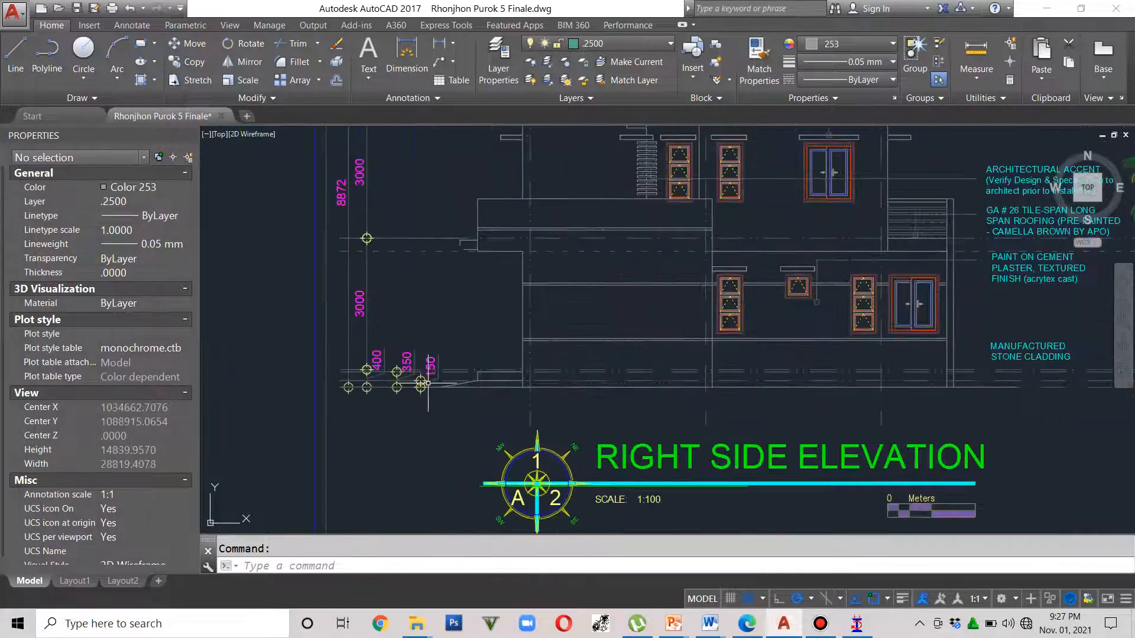
Compare the ground and floor lines between the right side elevation and the front elevation
{"action": "middle_click_drag", "start_coordinate": [846, 417], "coordinate": [512, 408]}
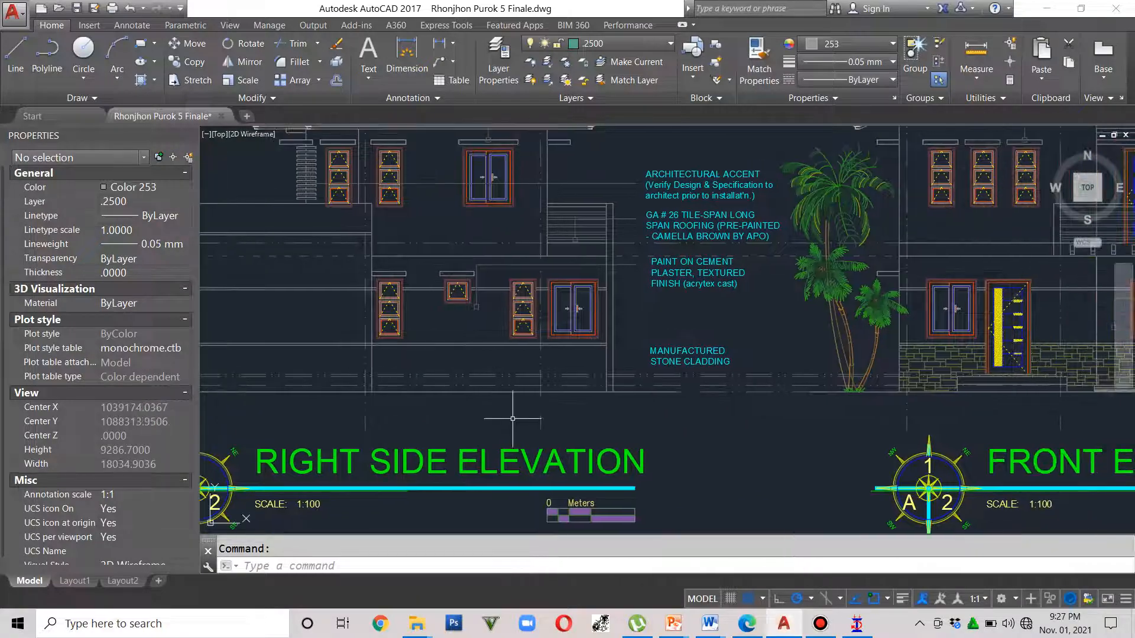
{"action": "middle_click_drag", "start_coordinate": [899, 402], "coordinate": [623, 396]}
{"action": "scroll", "coordinate": [621, 331], "scroll_direction": "down", "scroll_amount": 4}
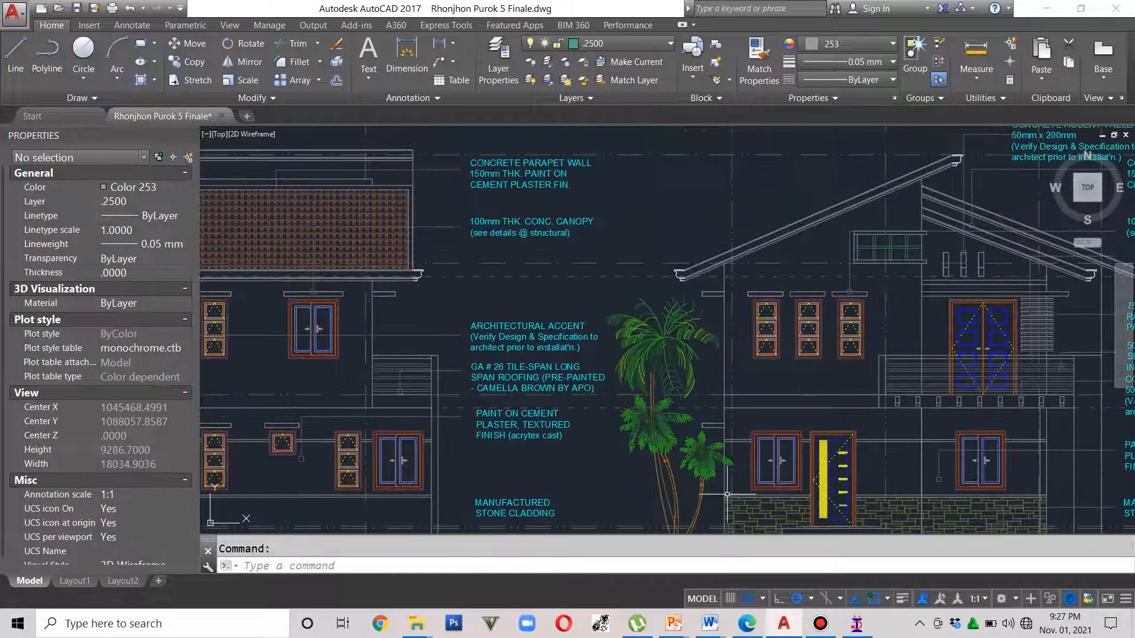
{"action": "mouse_move", "coordinate": [499, 275]}
{"action": "middle_mouse_down"}
{"action": "mouse_move", "coordinate": [575, 323]}
{"action": "mouse_move", "coordinate": [575, 346]}
{"action": "middle_mouse_up"}
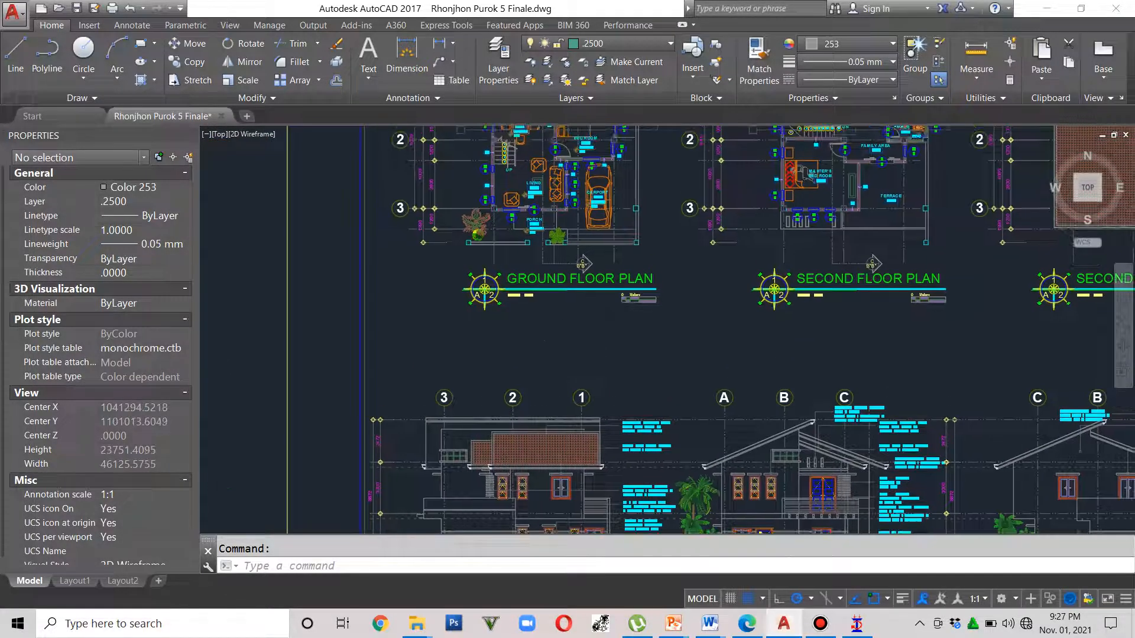
{"action": "scroll", "coordinate": [603, 337], "scroll_direction": "down", "scroll_amount": 2}
{"action": "mouse_move", "coordinate": [805, 437]}
{"action": "middle_mouse_down"}
{"action": "mouse_move", "coordinate": [792, 376]}
{"action": "mouse_move", "coordinate": [759, 362]}
{"action": "middle_mouse_up"}
{"action": "scroll", "coordinate": [673, 416], "scroll_direction": "up", "scroll_amount": 3}
{"action": "scroll", "coordinate": [701, 409], "scroll_direction": "up", "scroll_amount": 2}
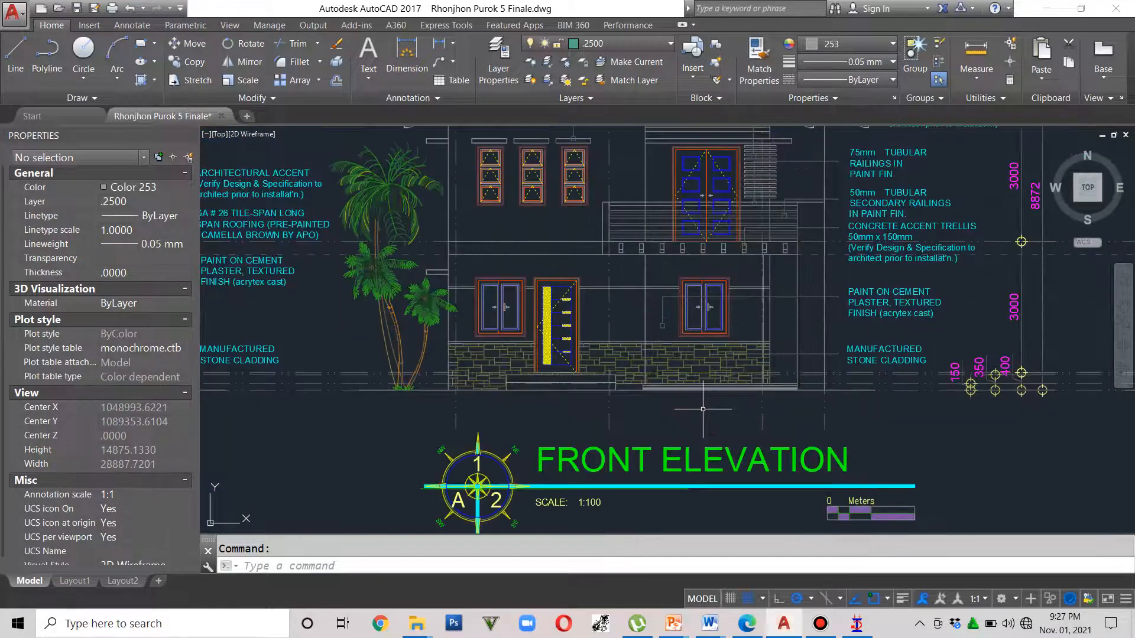
{"action": "middle_click_drag", "start_coordinate": [523, 407], "coordinate": [763, 417]}
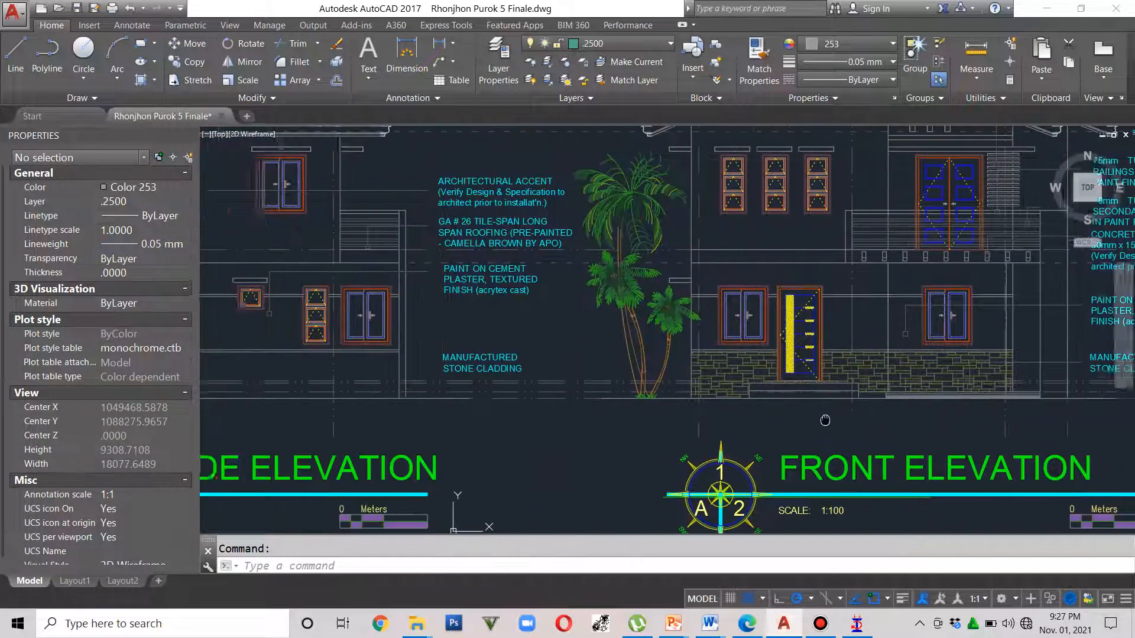
{"action": "middle_click_drag", "start_coordinate": [465, 419], "coordinate": [825, 420]}
{"action": "middle_click_drag", "start_coordinate": [665, 424], "coordinate": [1052, 416]}
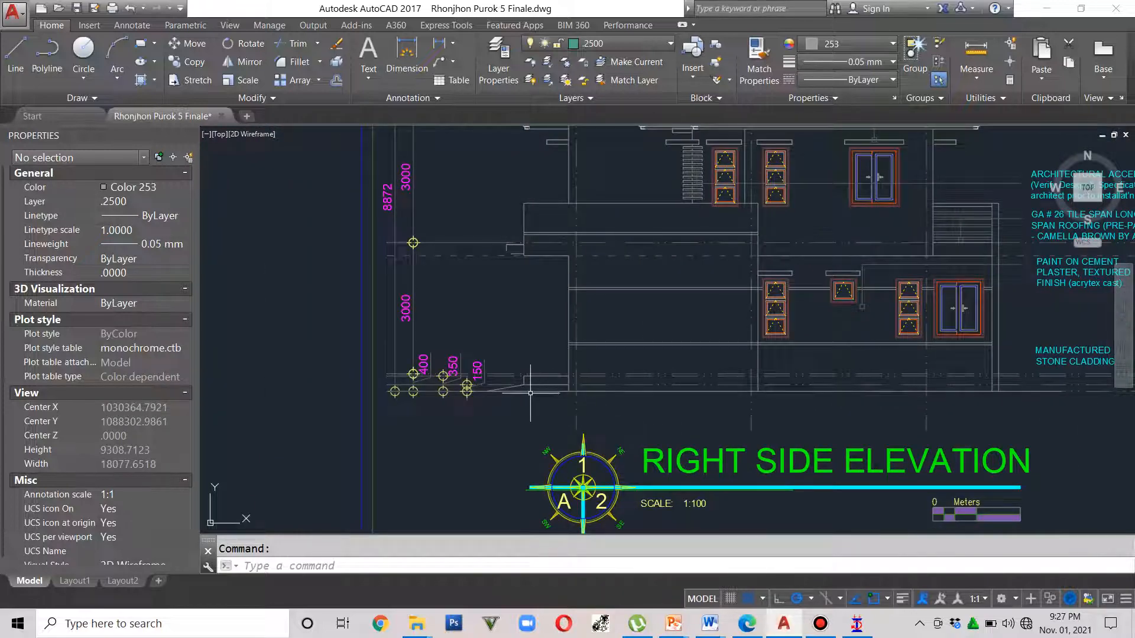
{"action": "middle_click_drag", "start_coordinate": [837, 449], "coordinate": [424, 475]}
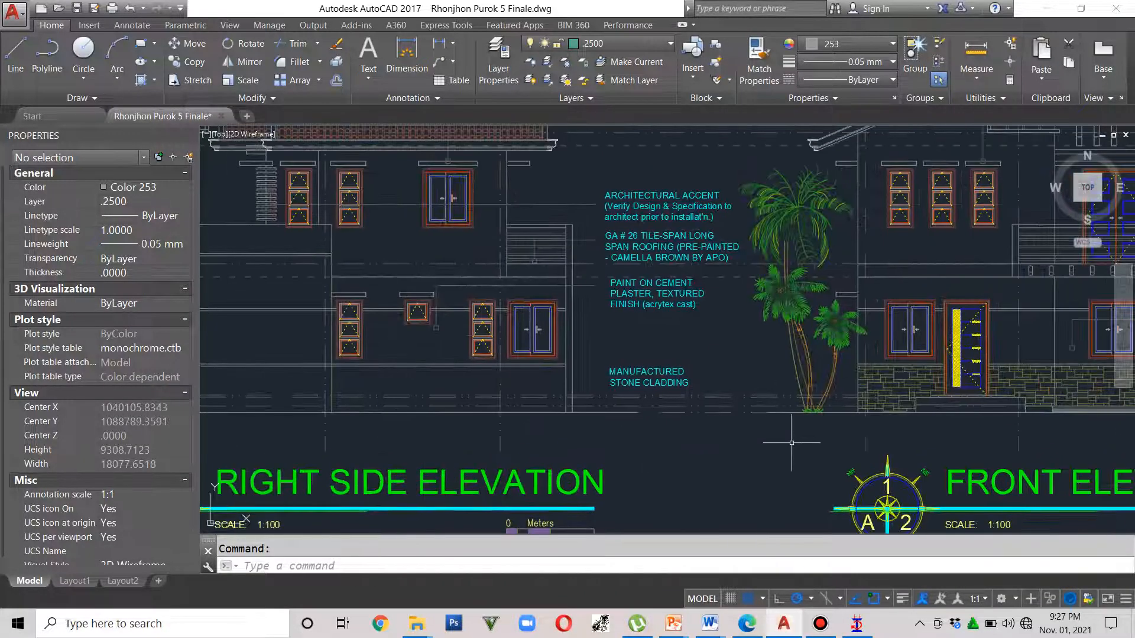
Check the ground line in the rear and left side elevations, and read the floor-to-grade dimensions beside the right side elevation
{"action": "scroll", "coordinate": [792, 442], "scroll_direction": "down", "scroll_amount": 3}
{"action": "middle_click_drag", "start_coordinate": [912, 428], "coordinate": [574, 403]}
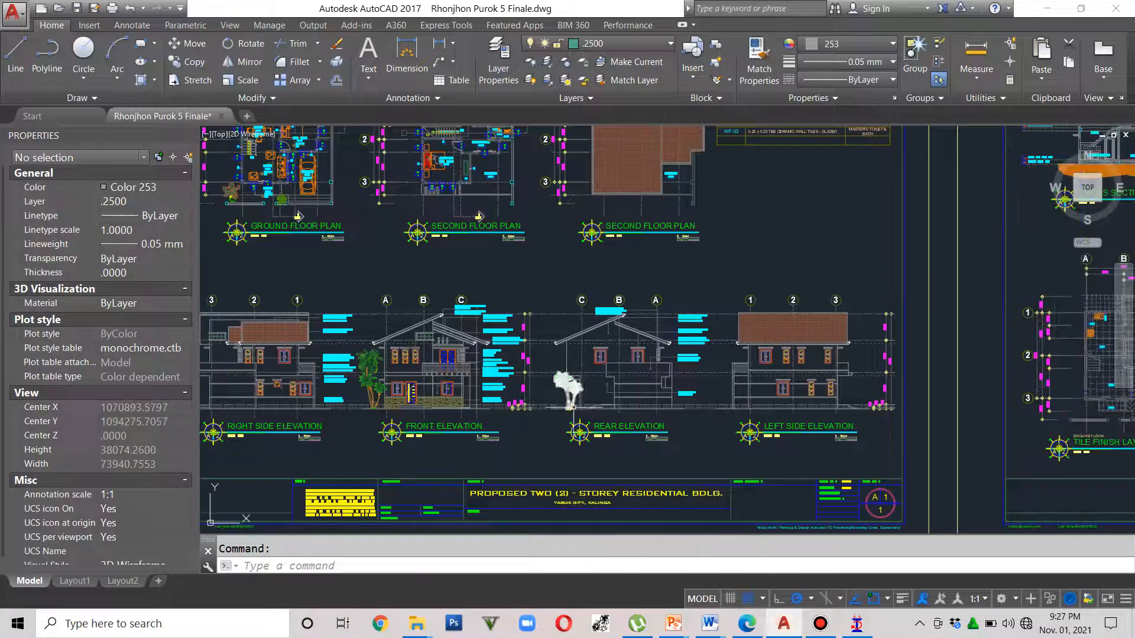
{"action": "scroll", "coordinate": [740, 411], "scroll_direction": "up", "scroll_amount": 4}
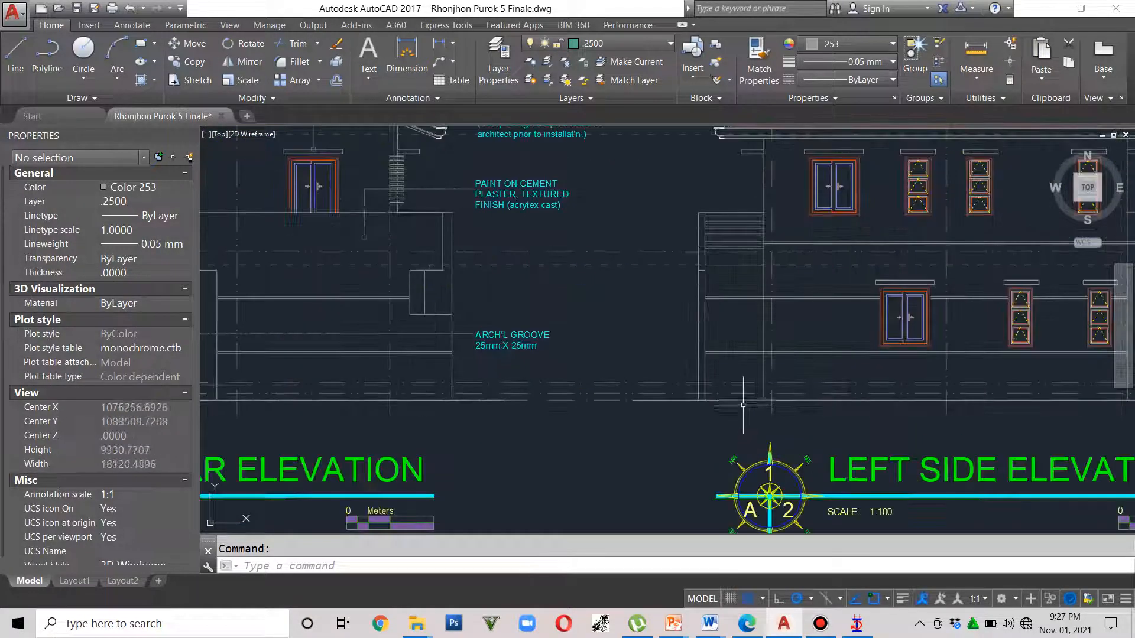
{"action": "scroll", "coordinate": [746, 399], "scroll_direction": "down", "scroll_amount": 2}
{"action": "scroll", "coordinate": [746, 399], "scroll_direction": "down", "scroll_amount": 2}
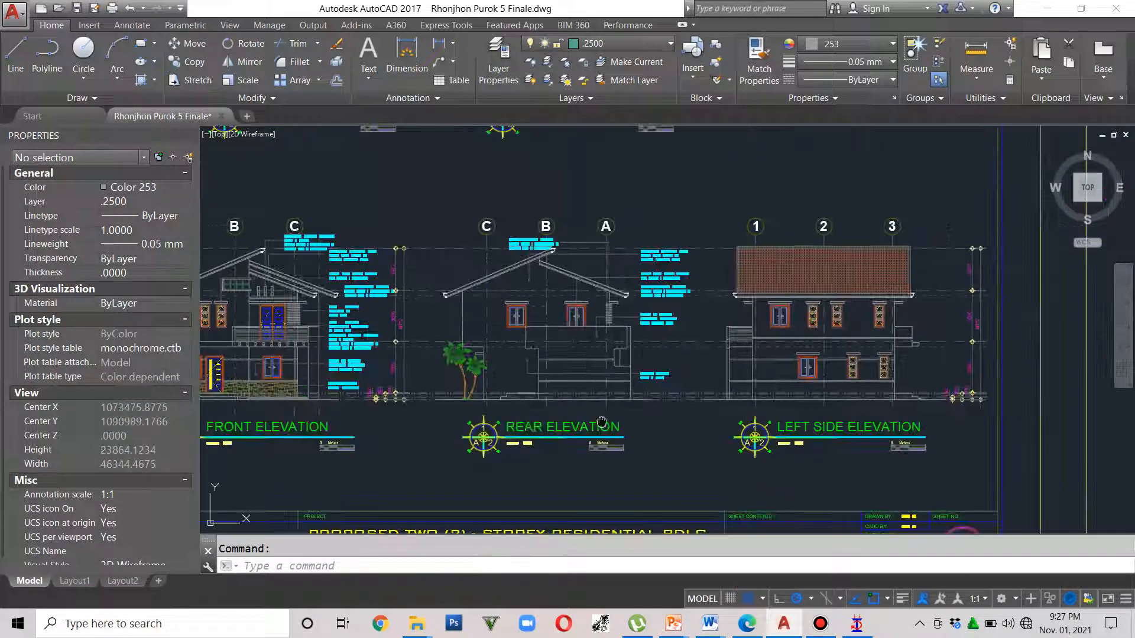
{"action": "mouse_move", "coordinate": [600, 422]}
{"action": "middle_mouse_down"}
{"action": "mouse_move", "coordinate": [960, 418]}
{"action": "mouse_move", "coordinate": [608, 424]}
{"action": "mouse_move", "coordinate": [883, 412]}
{"action": "middle_mouse_up"}
{"action": "scroll", "coordinate": [532, 395], "scroll_direction": "up", "scroll_amount": 4}
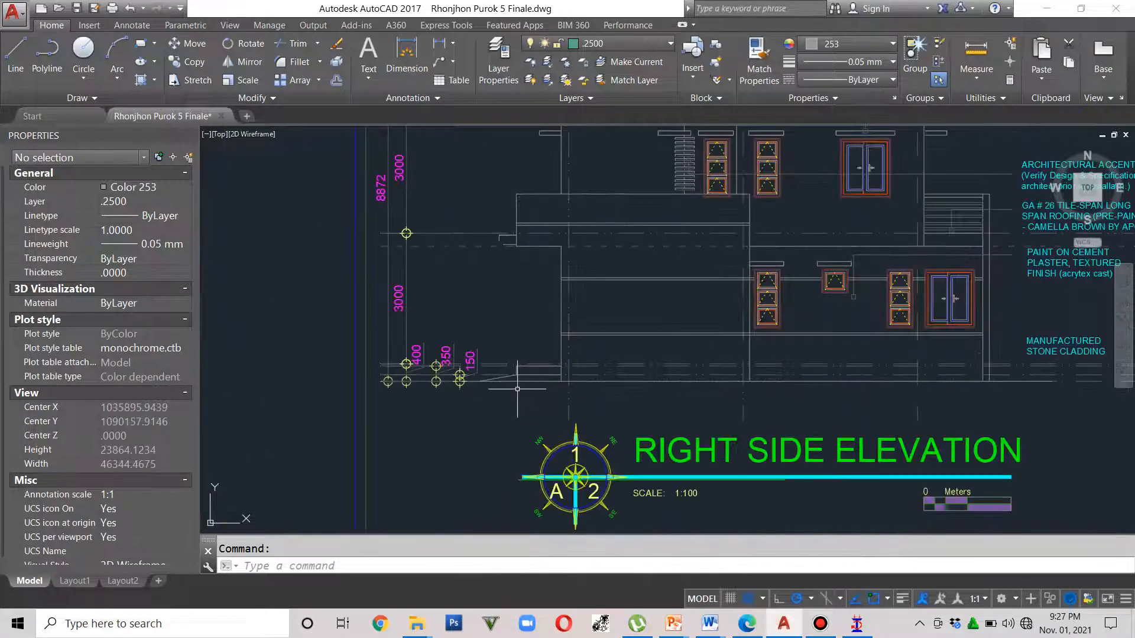
{"action": "scroll", "coordinate": [518, 388], "scroll_direction": "up", "scroll_amount": 2}
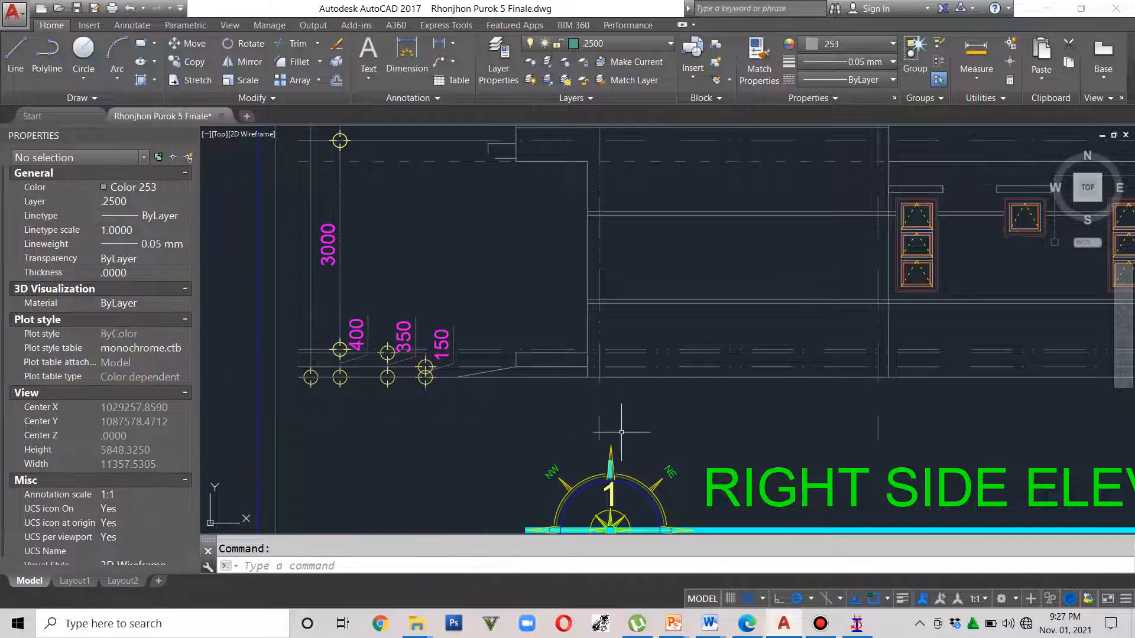
{"action": "scroll", "coordinate": [622, 432], "scroll_direction": "down", "scroll_amount": 4}
{"action": "scroll", "coordinate": [680, 423], "scroll_direction": "down", "scroll_amount": 5}
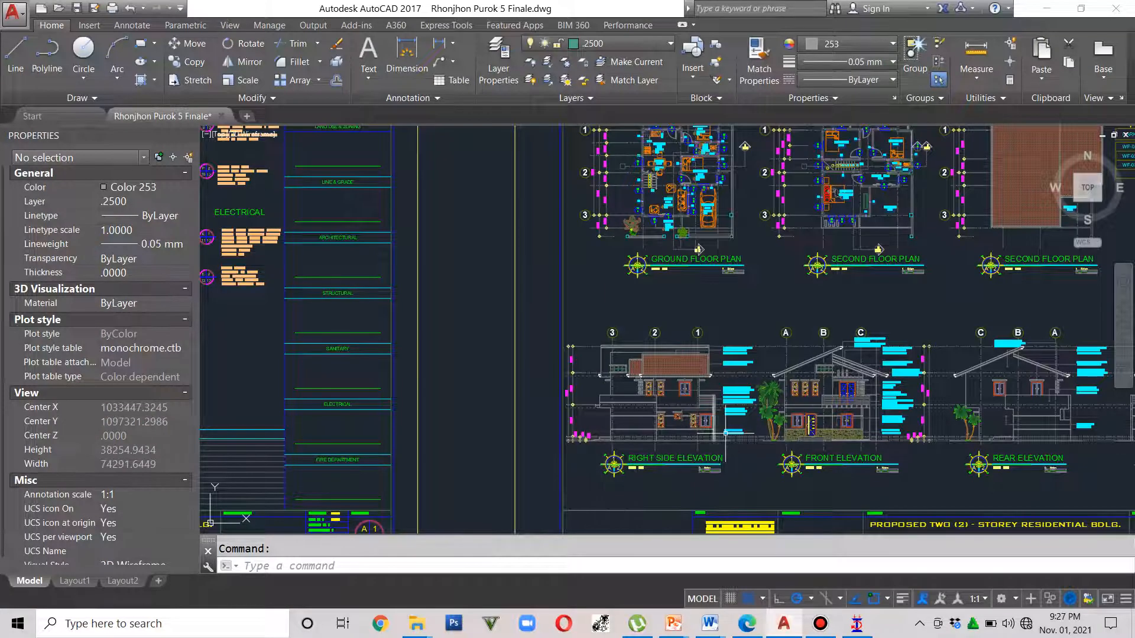
Return to STAAD.Pro, set the 3D Repeat spacing of step 1 to 1.9 m, and add a second step
{"action": "left_click", "coordinate": [852, 624]}
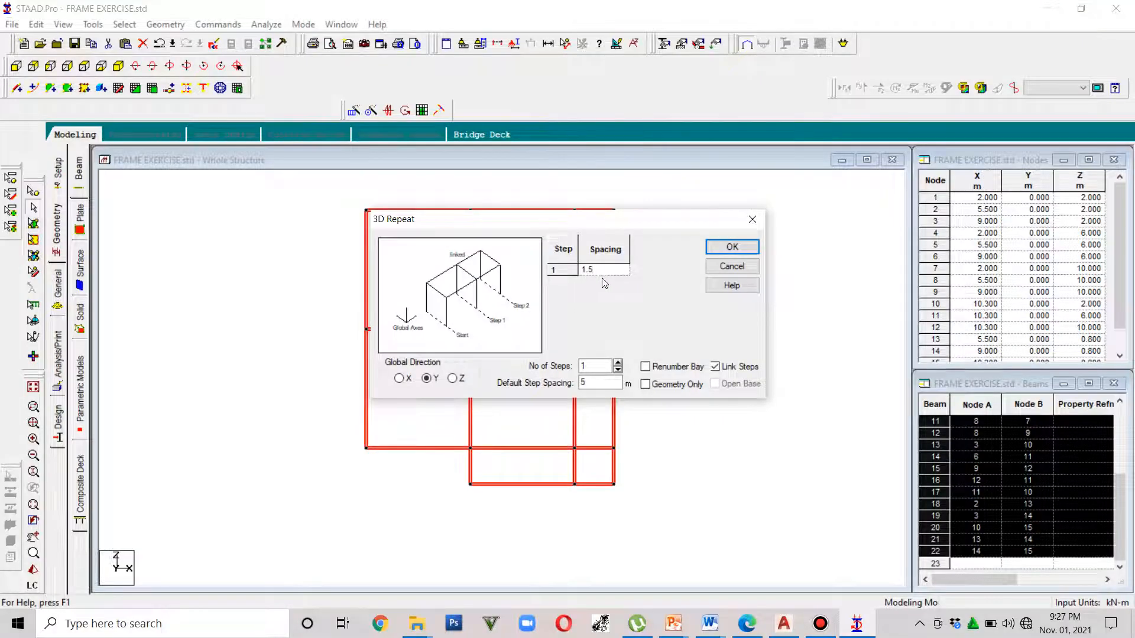
{"action": "key", "text": "BackSpace"}
{"action": "type", "text": "9"}
{"action": "left_click", "coordinate": [618, 363]}
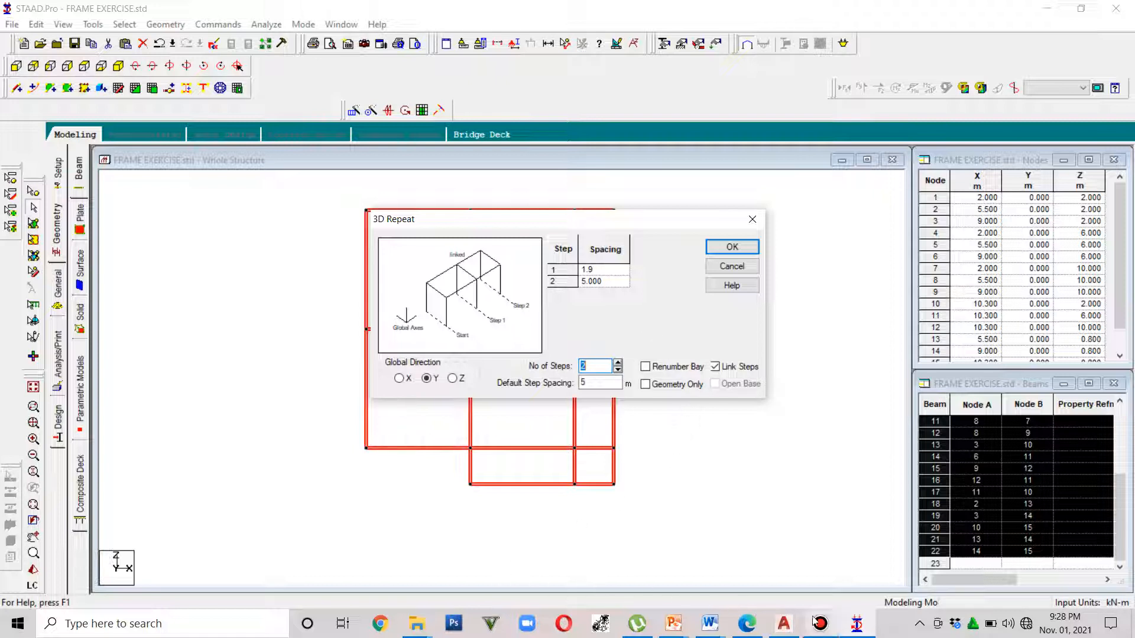
Switch to AutoCAD and look up the storey and roof heights dimensioned beside the right side elevation
{"action": "left_click", "coordinate": [786, 624]}
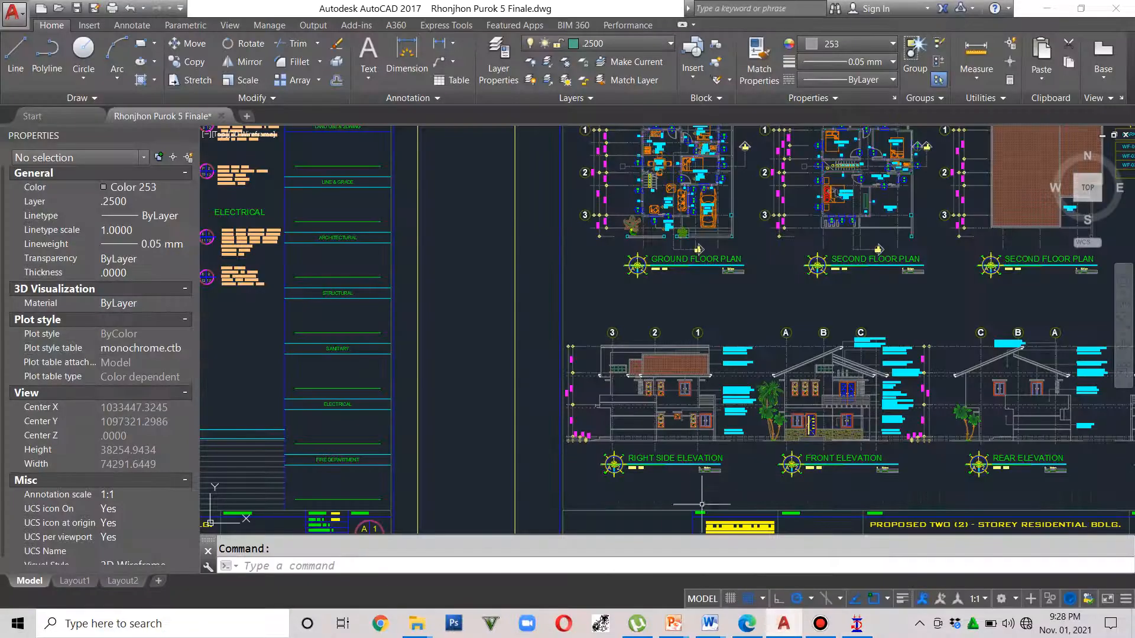
{"action": "scroll", "coordinate": [589, 410], "scroll_direction": "up", "scroll_amount": 4}
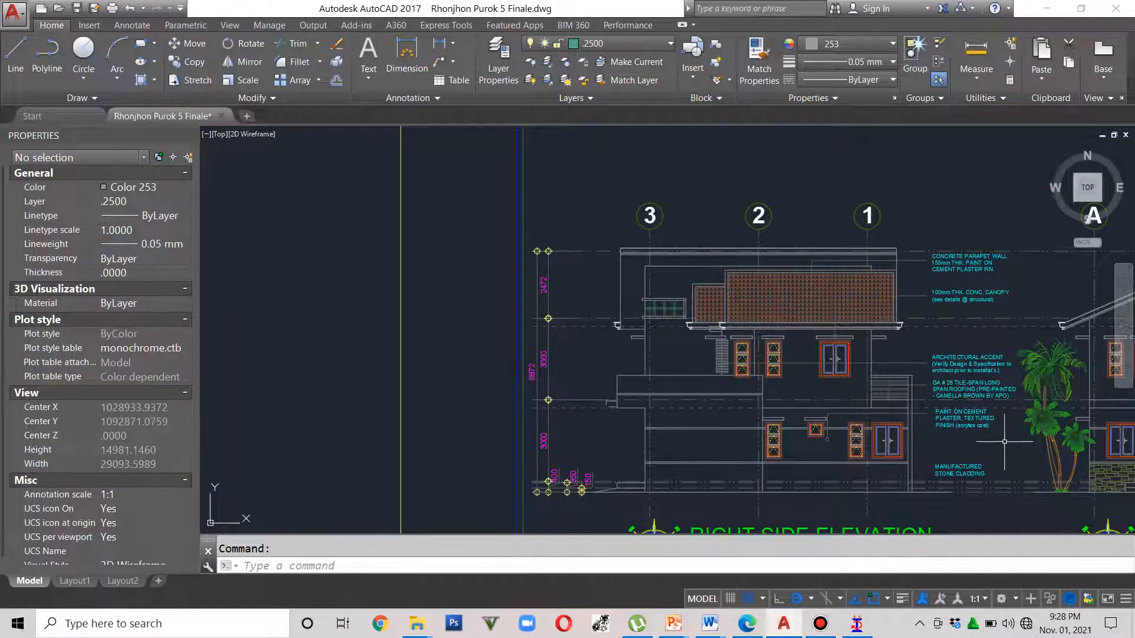
{"action": "middle_click_drag", "start_coordinate": [816, 437], "coordinate": [546, 414]}
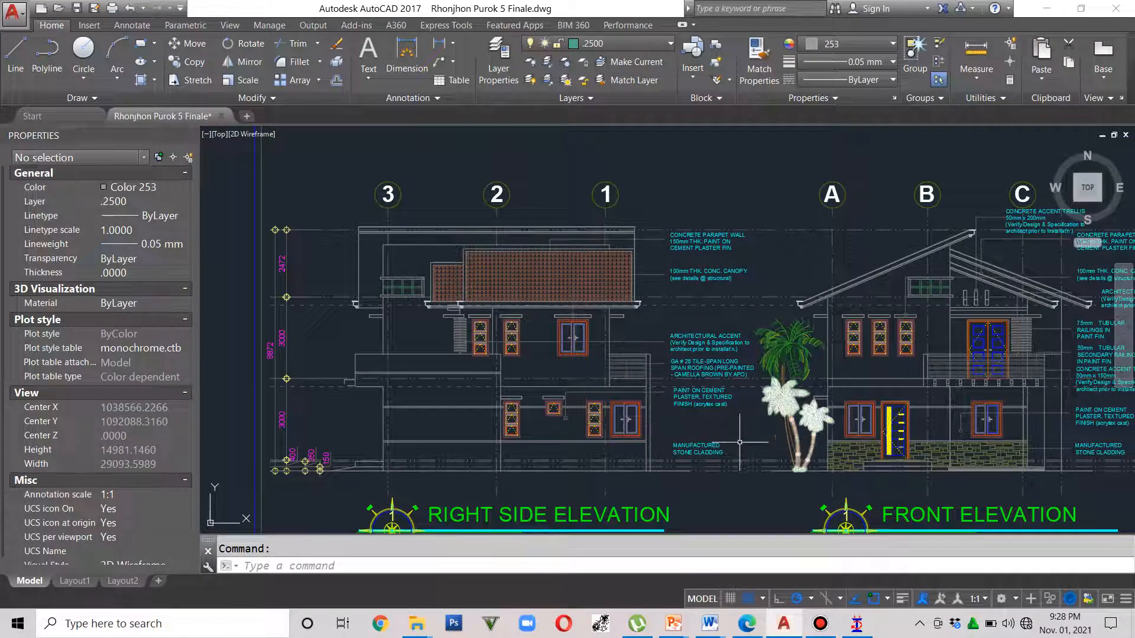
{"action": "scroll", "coordinate": [294, 462], "scroll_direction": "up", "scroll_amount": 2}
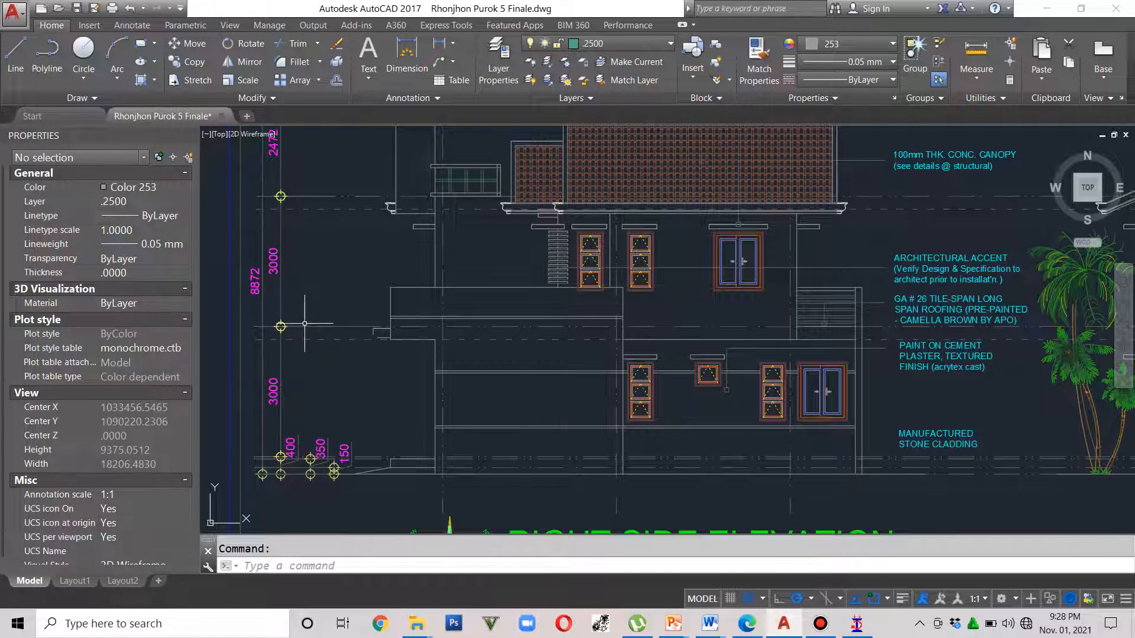
{"action": "middle_click_drag", "start_coordinate": [312, 332], "coordinate": [319, 408]}
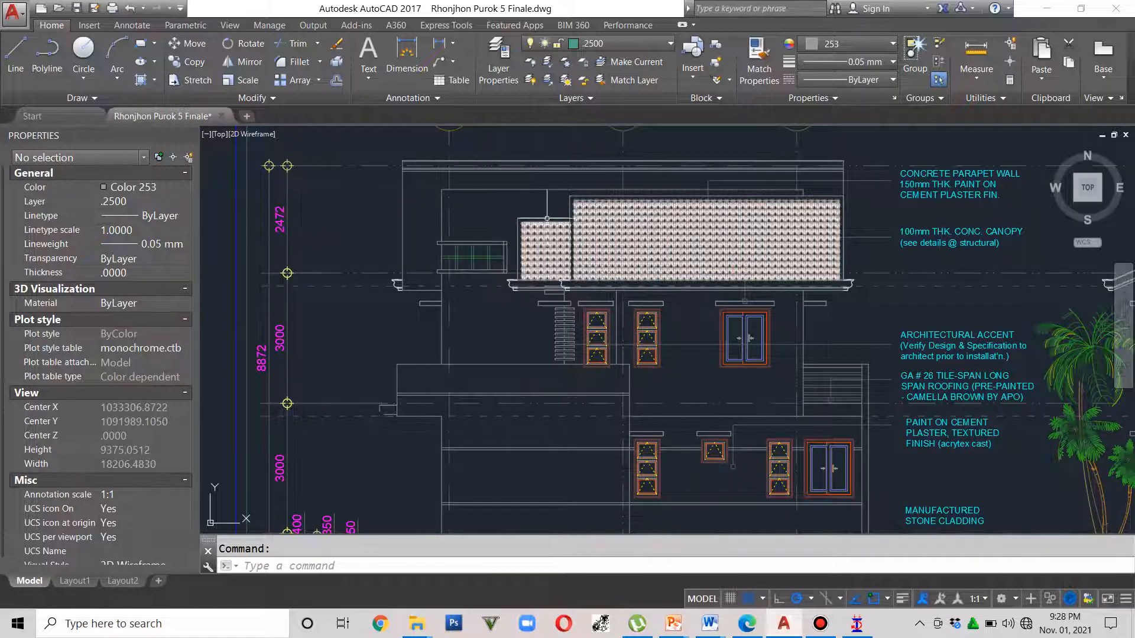
{"action": "middle_click_drag", "start_coordinate": [323, 362], "coordinate": [323, 317]}
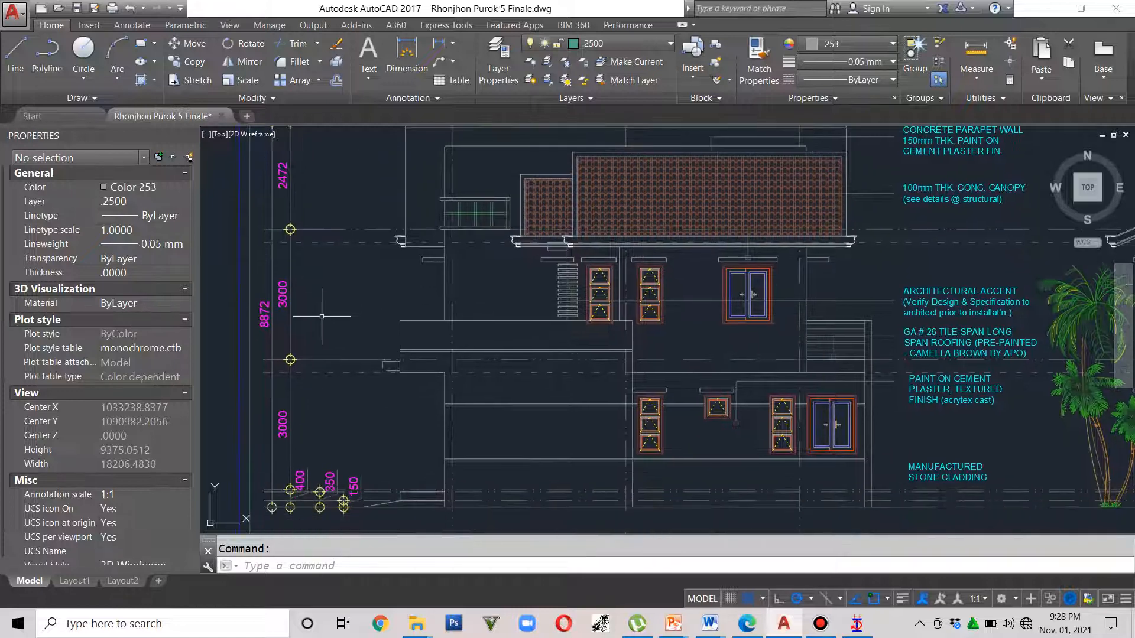
Back in STAAD.Pro, set the repeat to three steps with 3 m spacing for steps 2 and 3, and generate the linked frame
{"action": "left_click", "coordinate": [861, 626]}
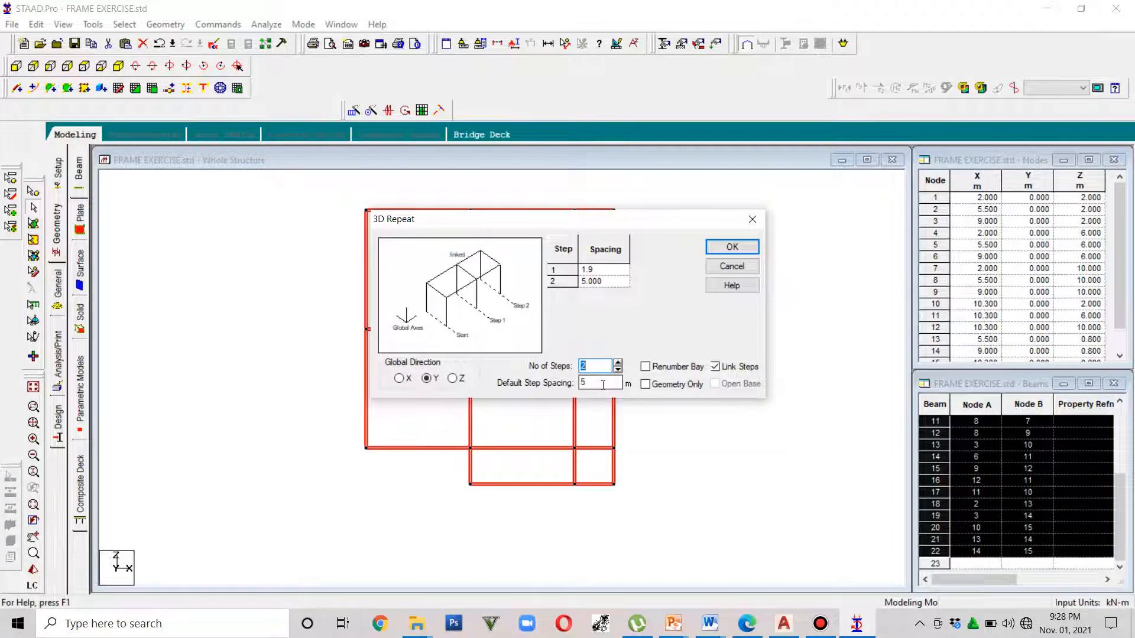
{"action": "left_click", "coordinate": [612, 282]}
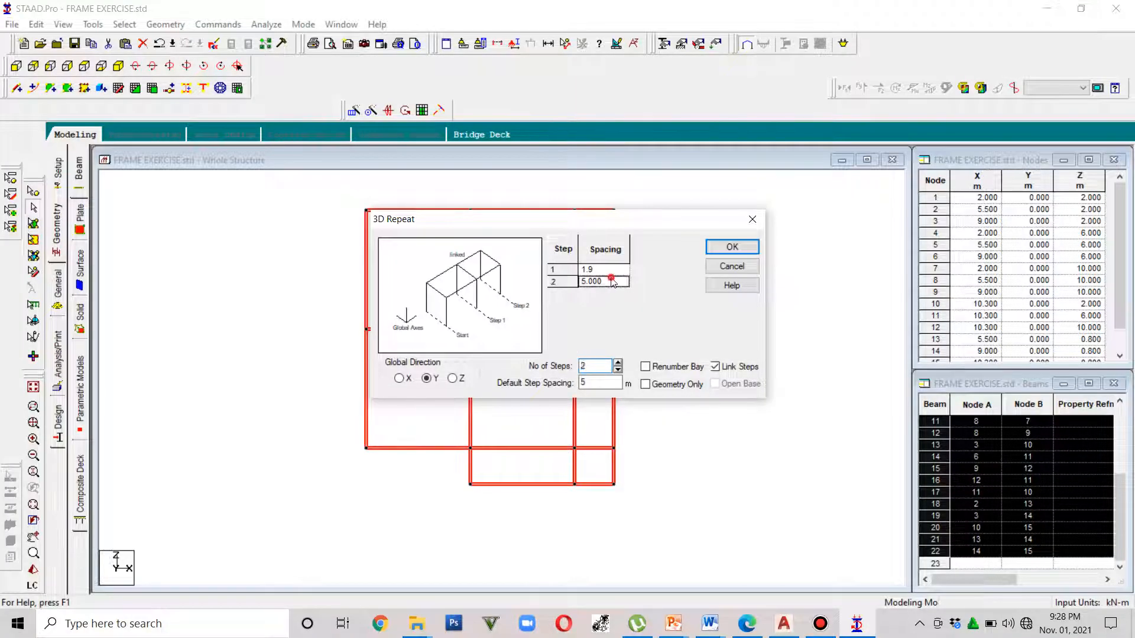
{"action": "type", "text": "3"}
{"action": "left_click", "coordinate": [618, 363]}
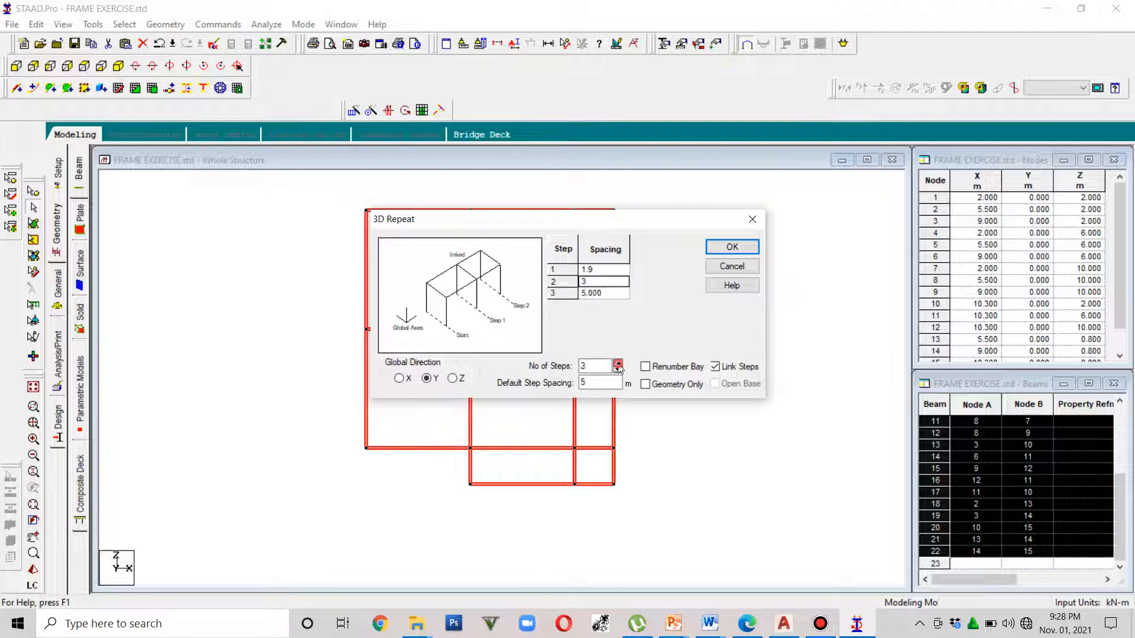
{"action": "left_click", "coordinate": [612, 294]}
{"action": "type", "text": "3"}
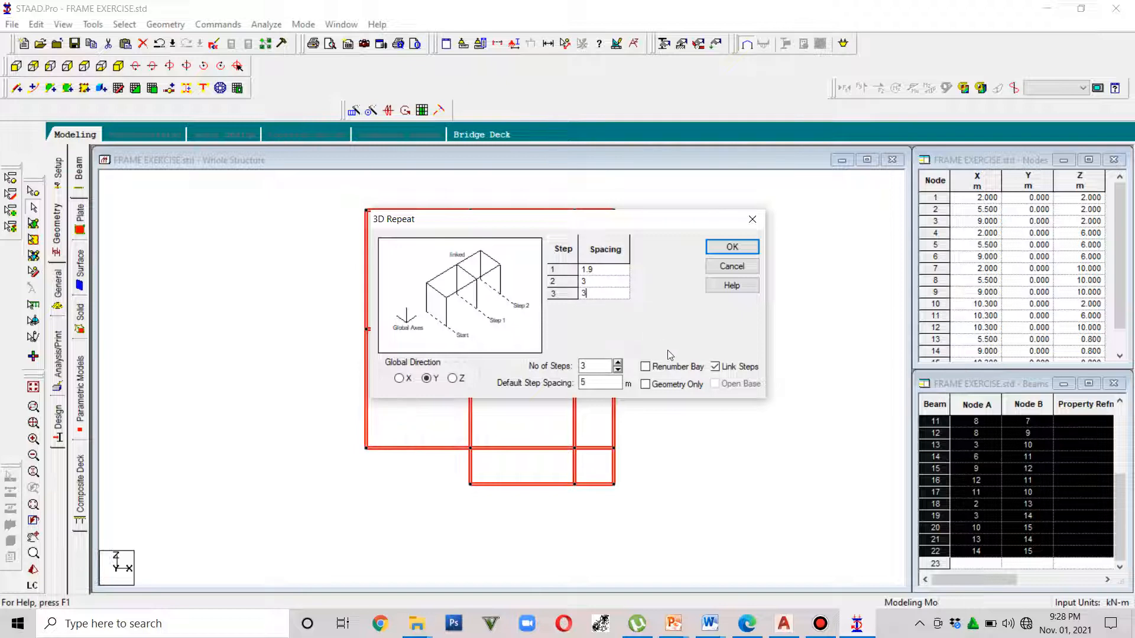
{"action": "left_click", "coordinate": [733, 248]}
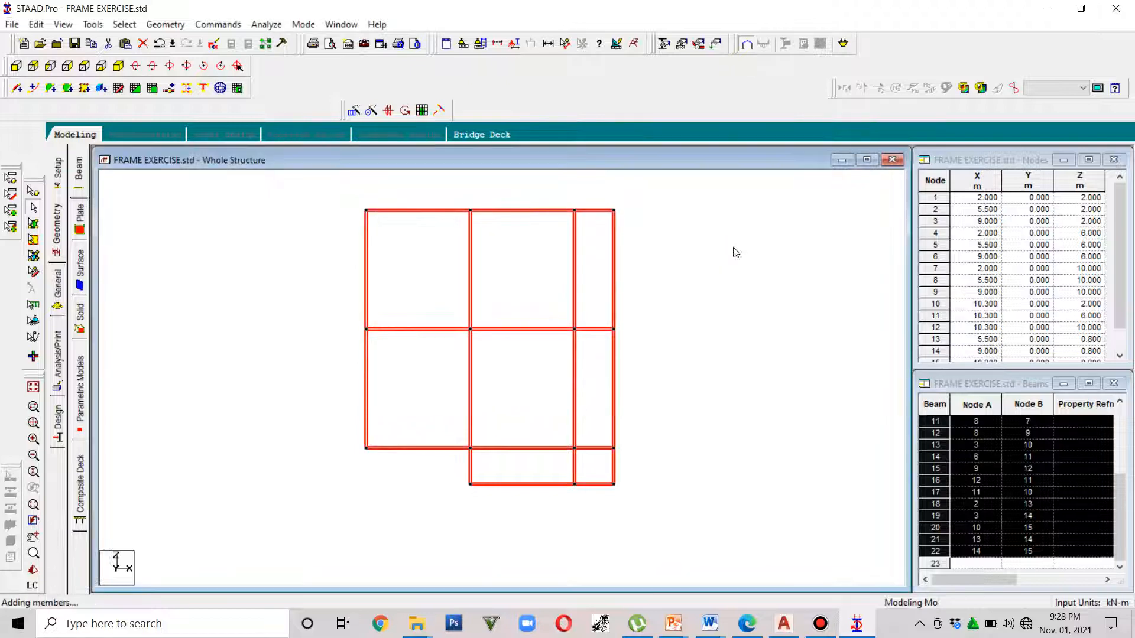
Show the frame in isometric view and delete the selected 22 beams of the original grid at the column bases
{"action": "left_click", "coordinate": [118, 66]}
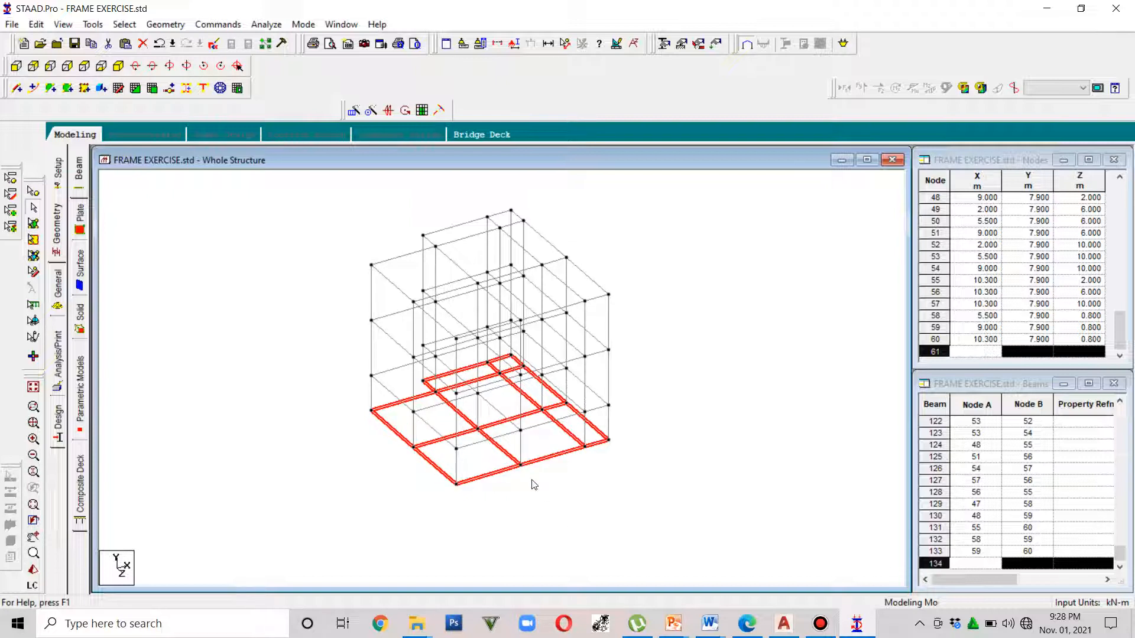
{"action": "key", "text": "Delete"}
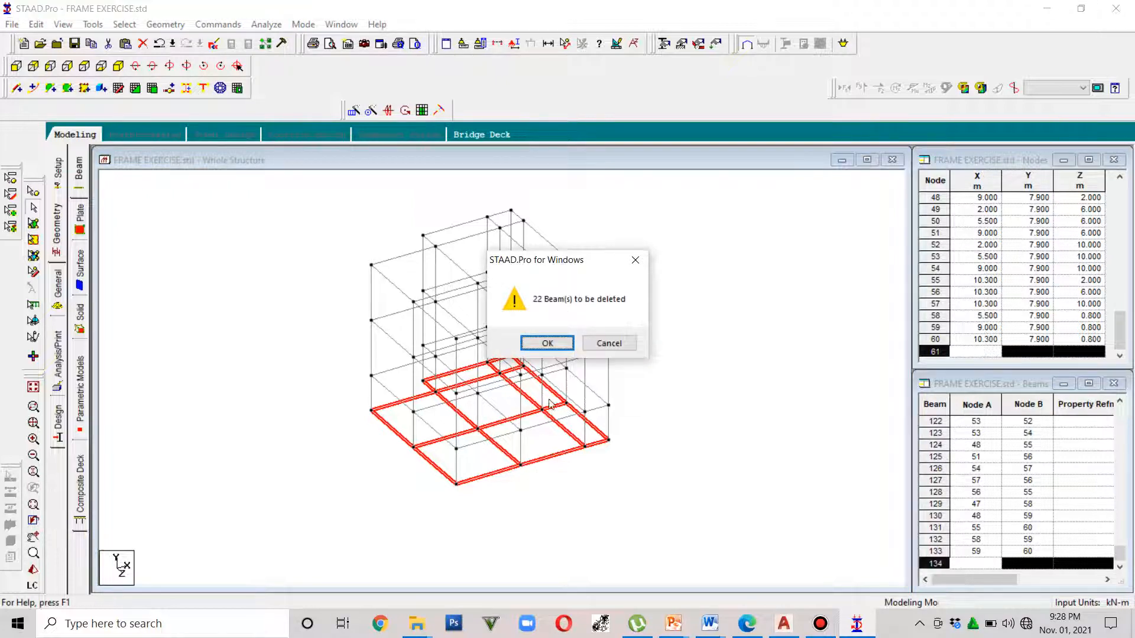
{"action": "left_click", "coordinate": [548, 343]}
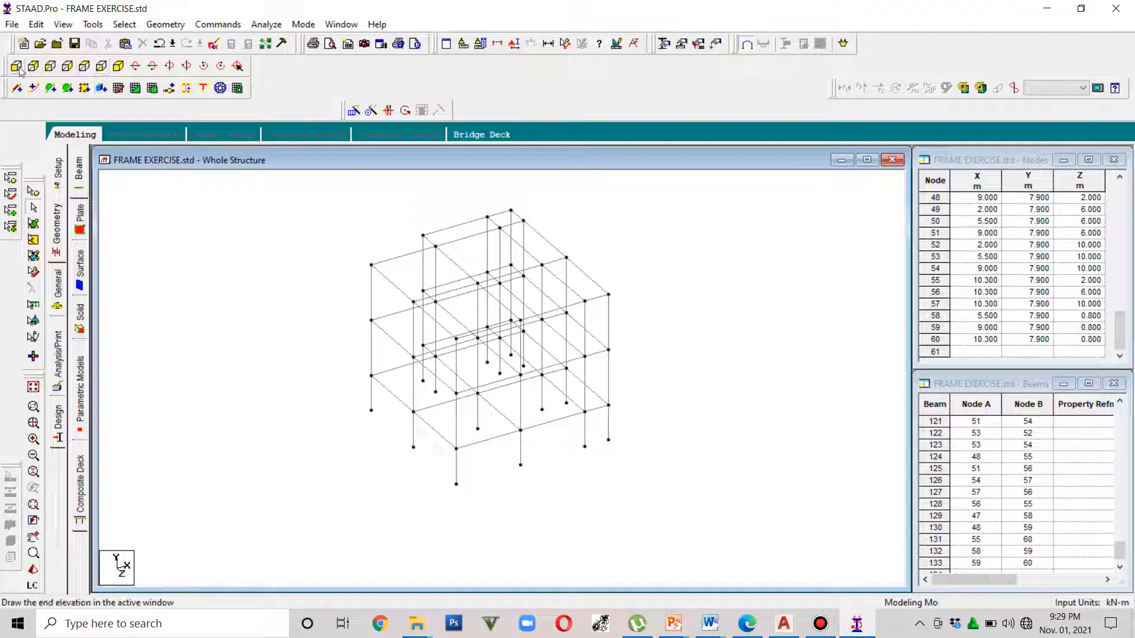
Examine the frame in plan and tilted views, and save the modified structure
{"action": "left_click", "coordinate": [118, 66]}
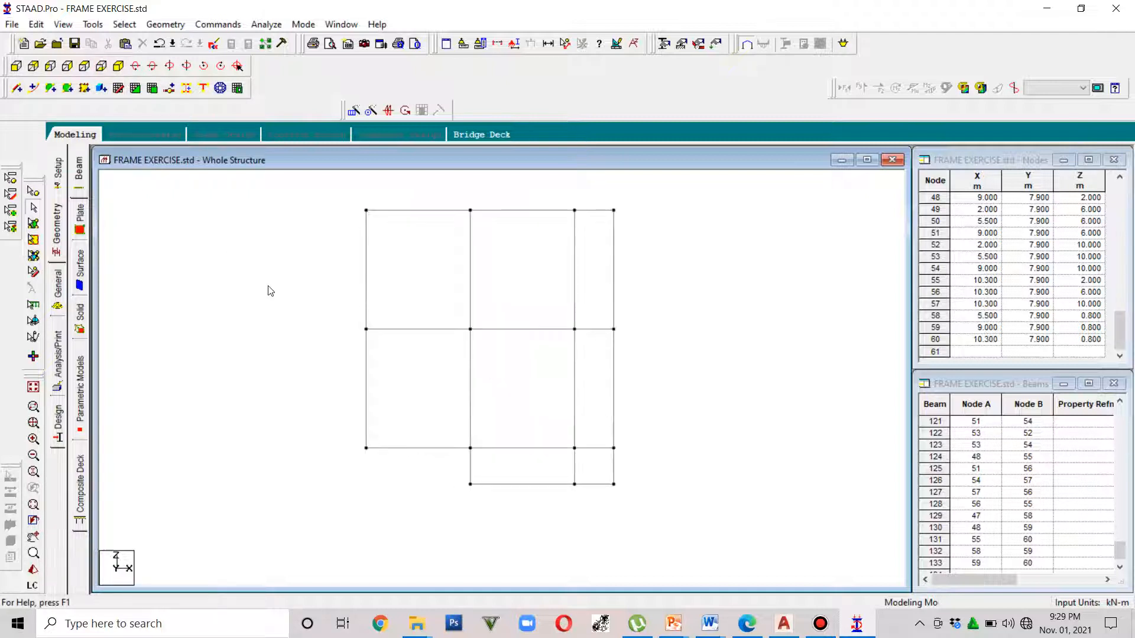
{"action": "key", "text": "Down"}
{"action": "key", "text": "Down"}
{"action": "key", "text": "Down"}
{"action": "key", "text": "Down"}
{"action": "key", "text": "Down"}
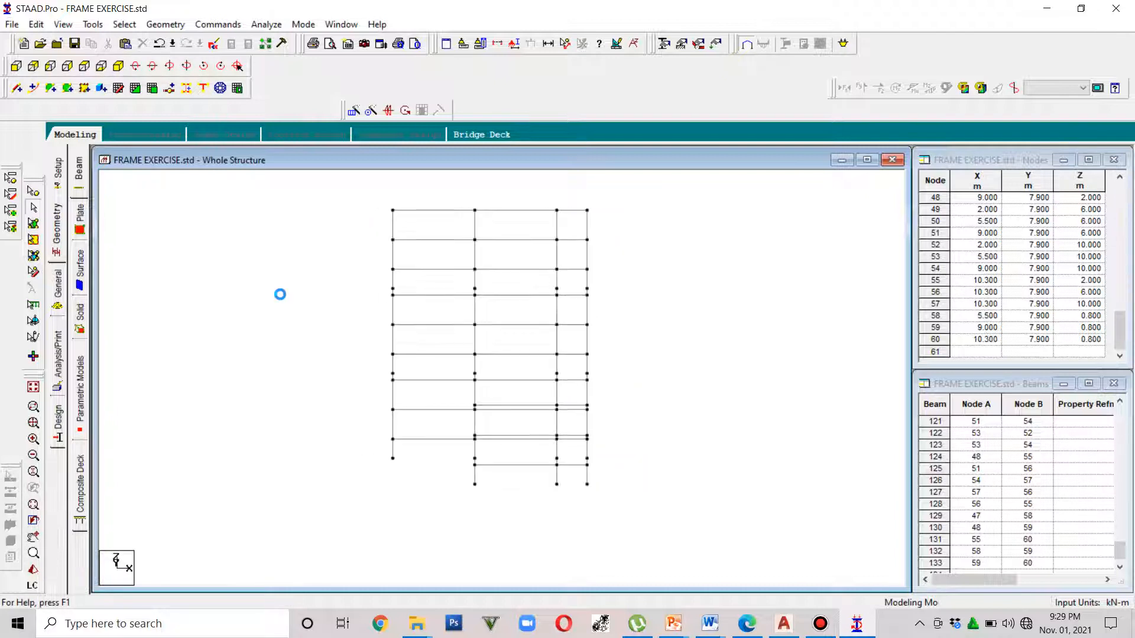
{"action": "key", "text": "Up"}
{"action": "key", "text": "Up"}
{"action": "key", "text": "Up"}
{"action": "key", "text": "Up"}
{"action": "key", "text": "Up"}
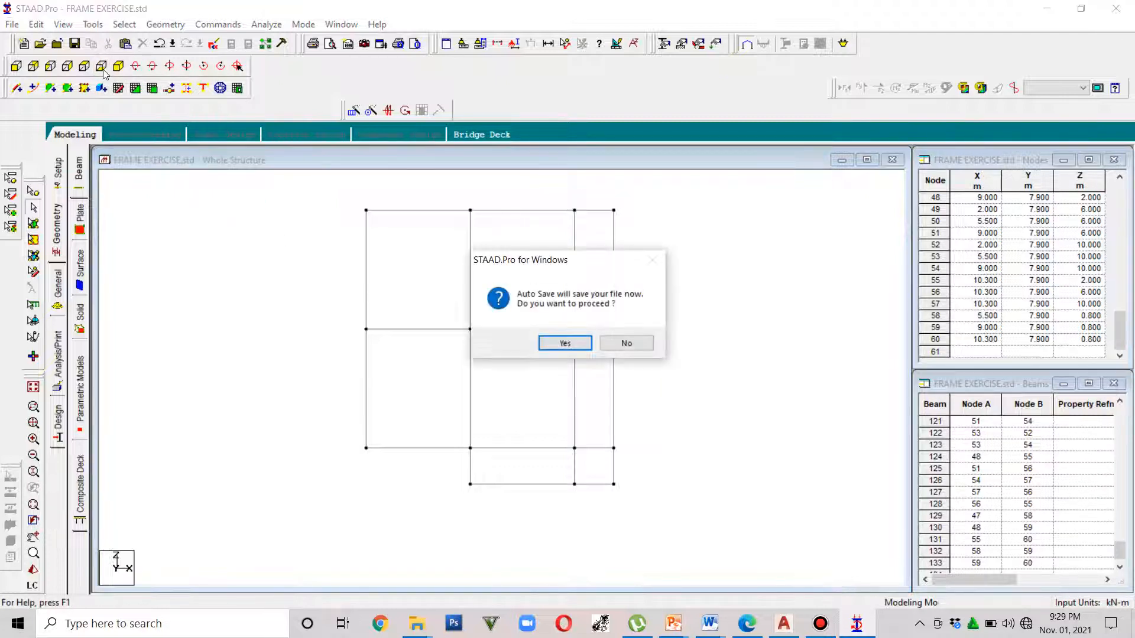
{"action": "left_click", "coordinate": [564, 344]}
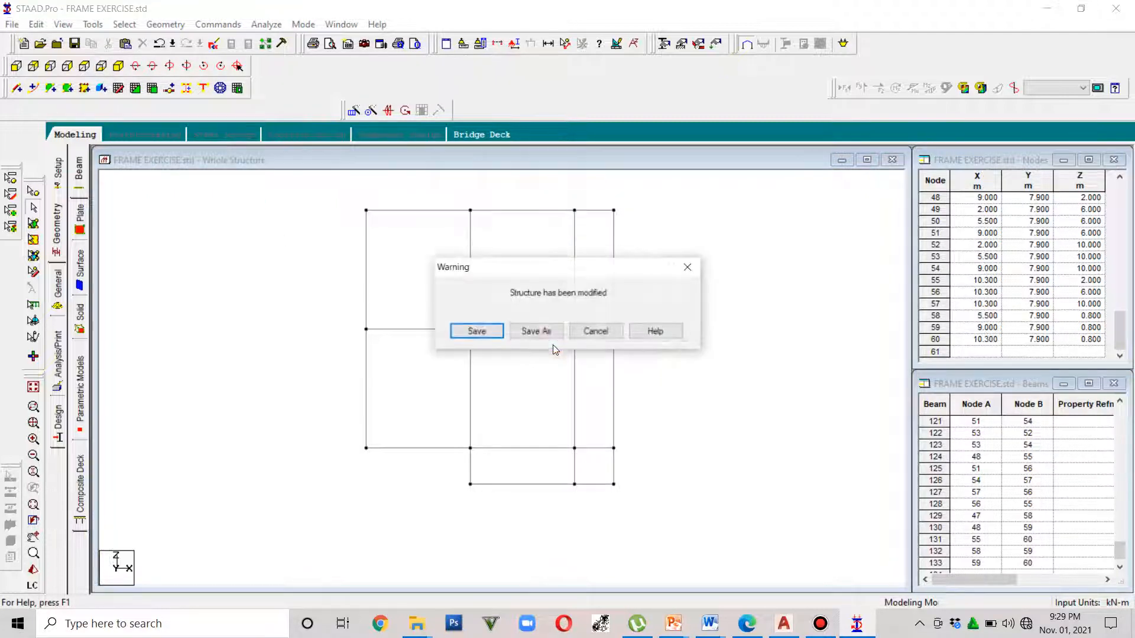
{"action": "left_click", "coordinate": [483, 331]}
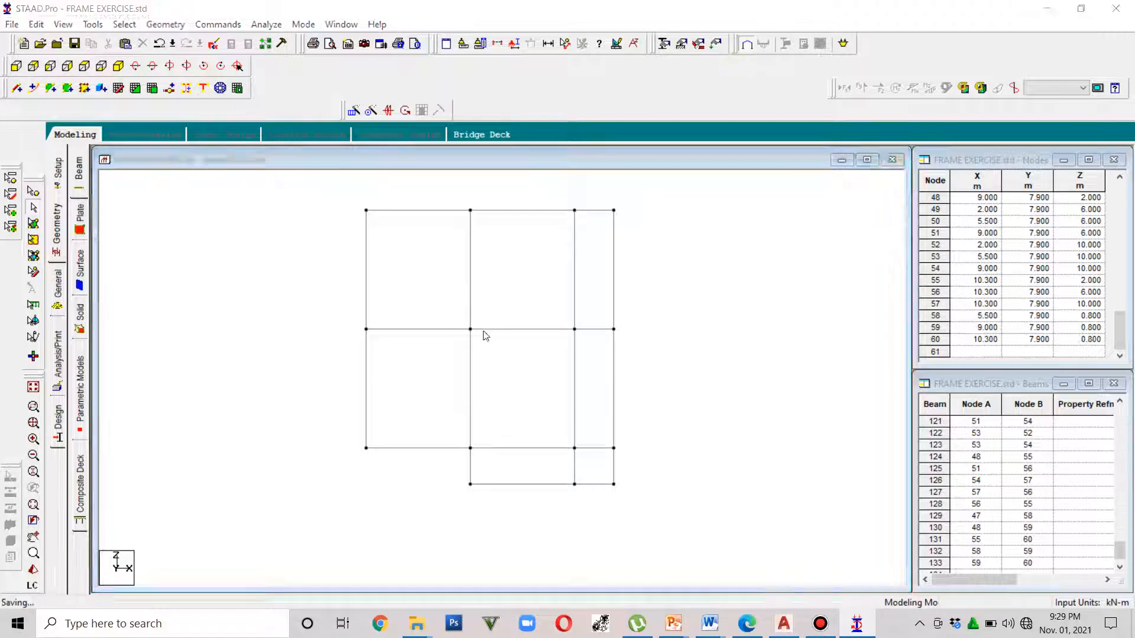
Examine the whole frame in 3D from several angles, checking the beams and columns at every level
{"action": "key", "text": "Down"}
{"action": "key", "text": "Down"}
{"action": "key", "text": "Down"}
{"action": "key", "text": "Down"}
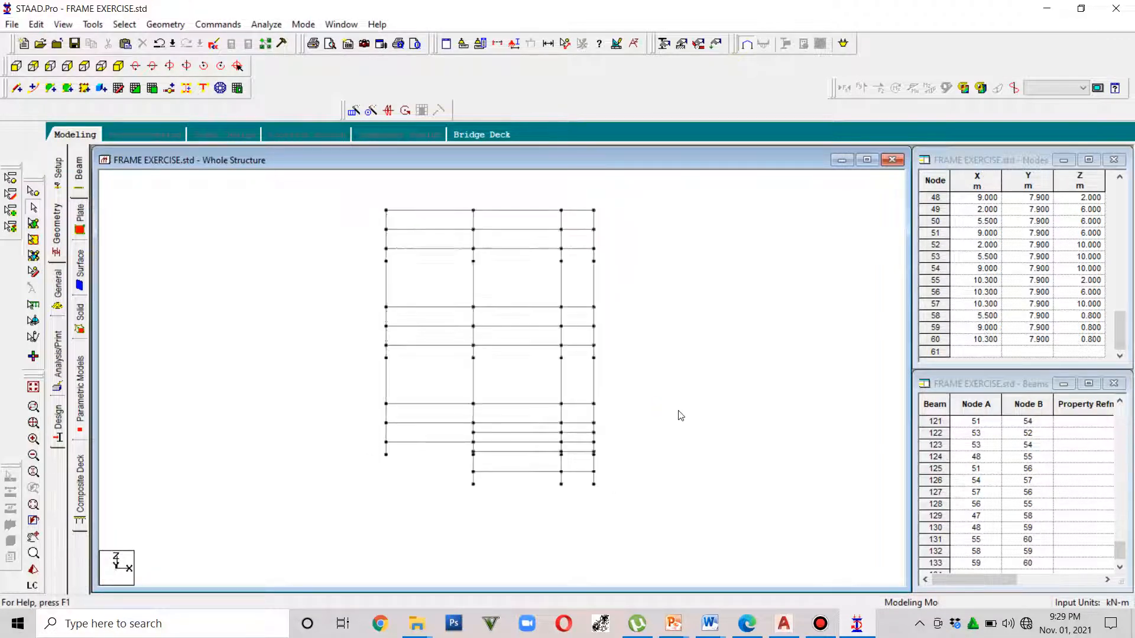
{"action": "key", "text": "Left"}
{"action": "key", "text": "Left"}
{"action": "key", "text": "Left"}
{"action": "key", "text": "Left"}
{"action": "key", "text": "Left"}
{"action": "key", "text": "Down"}
{"action": "key", "text": "Down"}
{"action": "key", "text": "Down"}
{"action": "key", "text": "Left"}
{"action": "key", "text": "Left"}
{"action": "key", "text": "Left"}
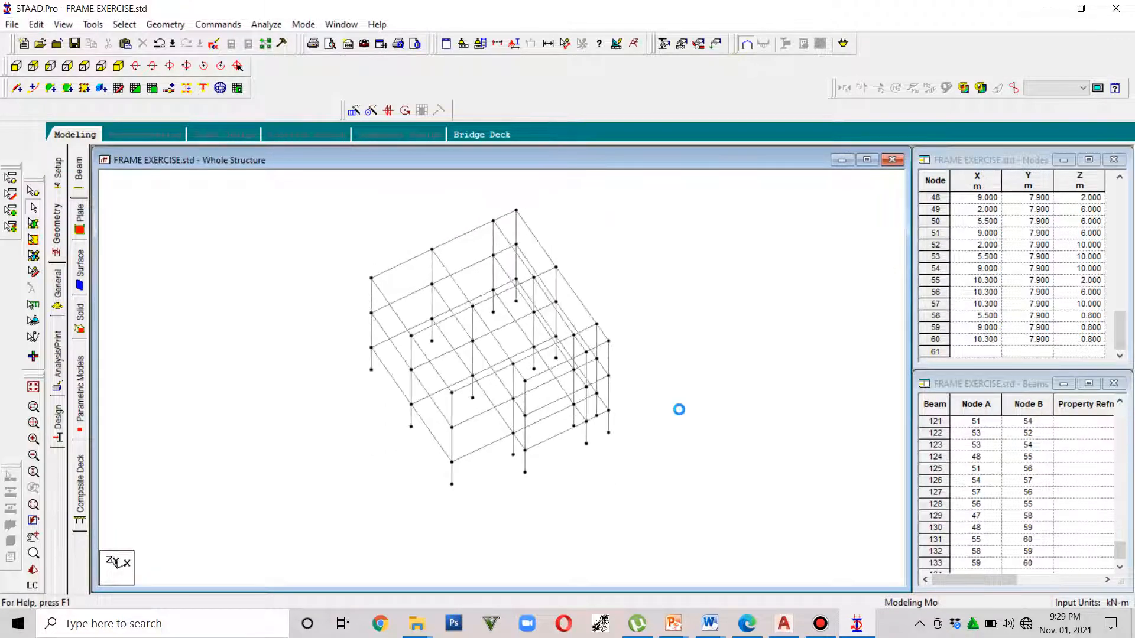
{"action": "key", "text": "Down"}
{"action": "key", "text": "Down"}
{"action": "key", "text": "Left"}
{"action": "key", "text": "Right"}
{"action": "key", "text": "Right"}
{"action": "key", "text": "Right"}
{"action": "key", "text": "Right"}
{"action": "key", "text": "Right"}
{"action": "key", "text": "Right"}
{"action": "key", "text": "Right"}
{"action": "key", "text": "Right"}
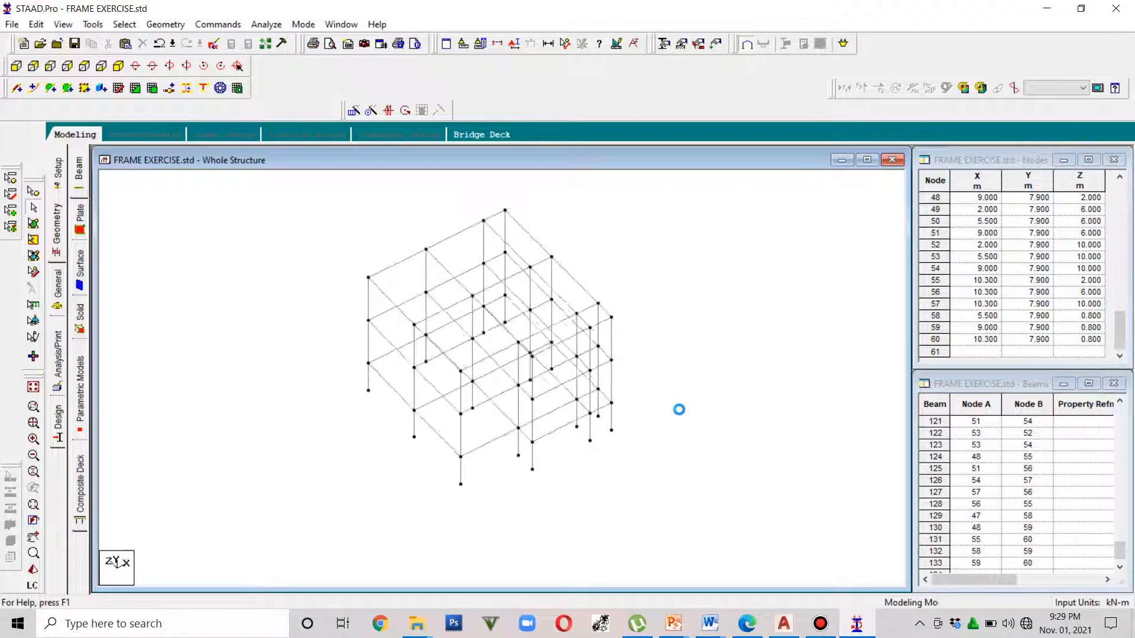
{"action": "key", "text": "Right"}
{"action": "key", "text": "Right"}
{"action": "key", "text": "Right"}
{"action": "key", "text": "Right"}
{"action": "key", "text": "Right"}
{"action": "key", "text": "Right"}
{"action": "key", "text": "Right"}
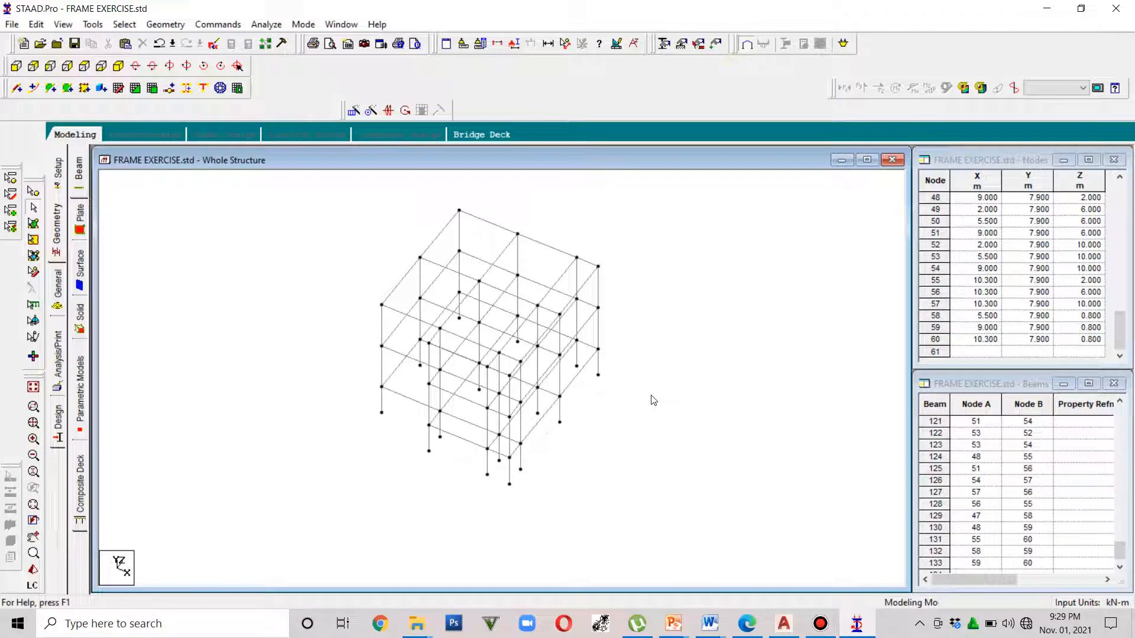
{"action": "key", "text": "Down"}
{"action": "key", "text": "Up"}
{"action": "key", "text": "Up"}
{"action": "key", "text": "Left"}
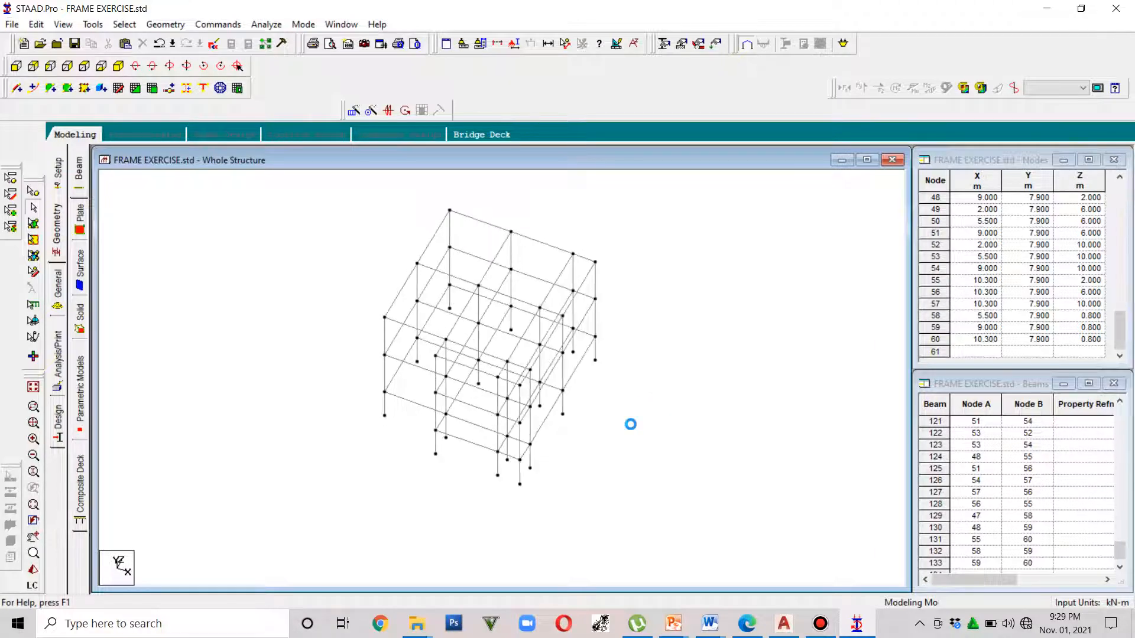
{"action": "key", "text": "Down"}
{"action": "key", "text": "Down"}
{"action": "key", "text": "Down"}
{"action": "key", "text": "Left"}
{"action": "key", "text": "Left"}
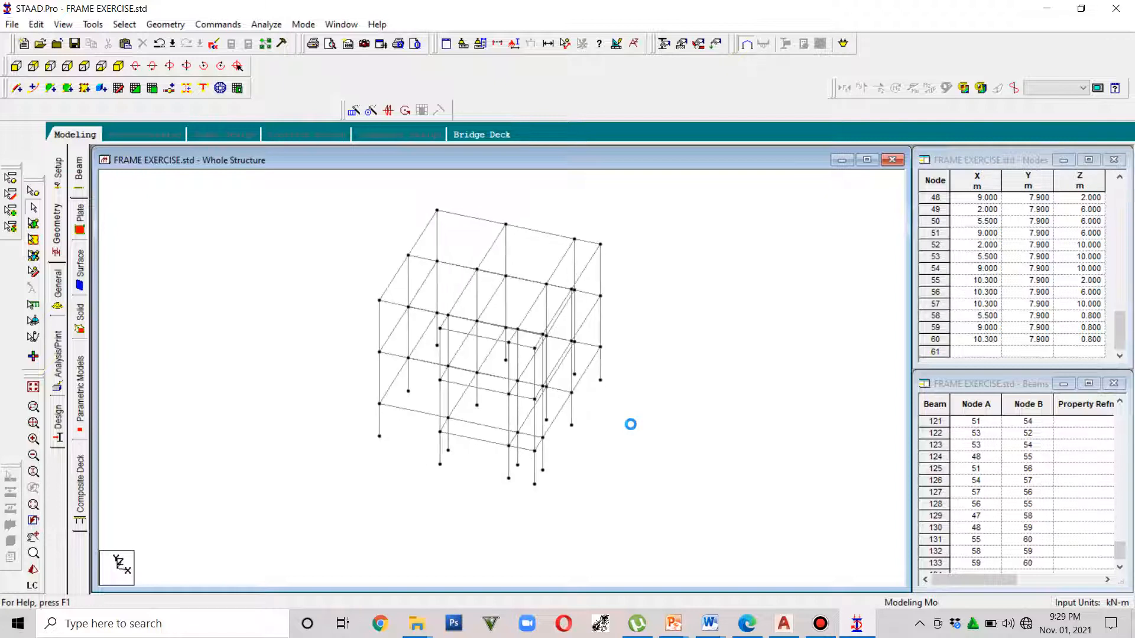
{"action": "key", "text": "Left"}
{"action": "key", "text": "Left"}
{"action": "key", "text": "Left"}
{"action": "key", "text": "Left"}
{"action": "key", "text": "Left"}
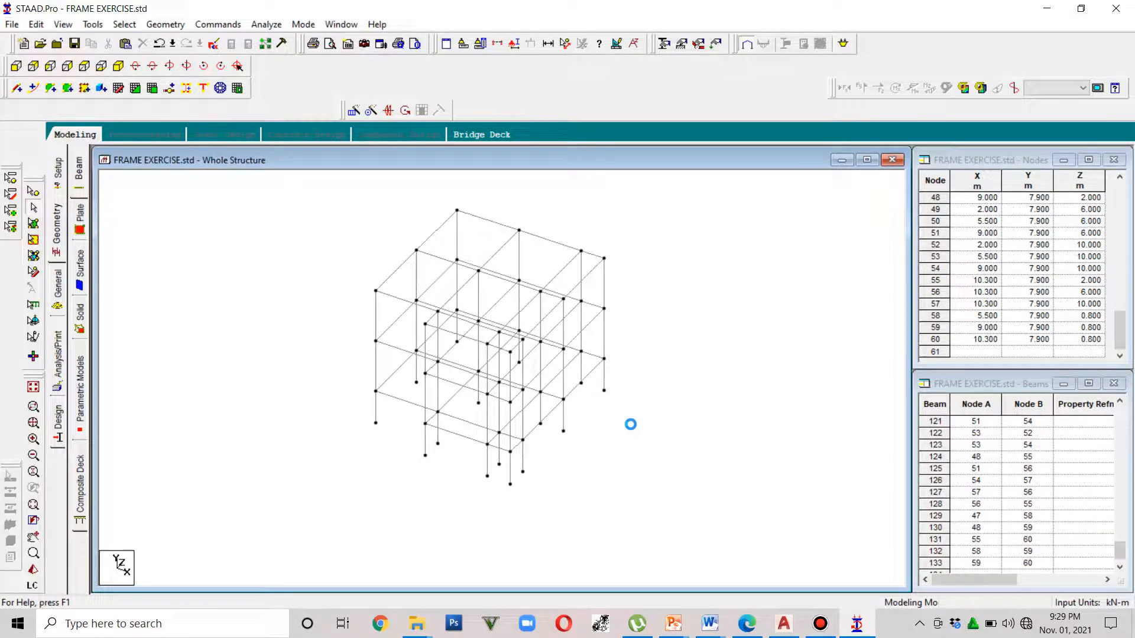
Select the lowest level's beams and base columns in front elevation and display only those members
{"action": "left_click", "coordinate": [17, 65]}
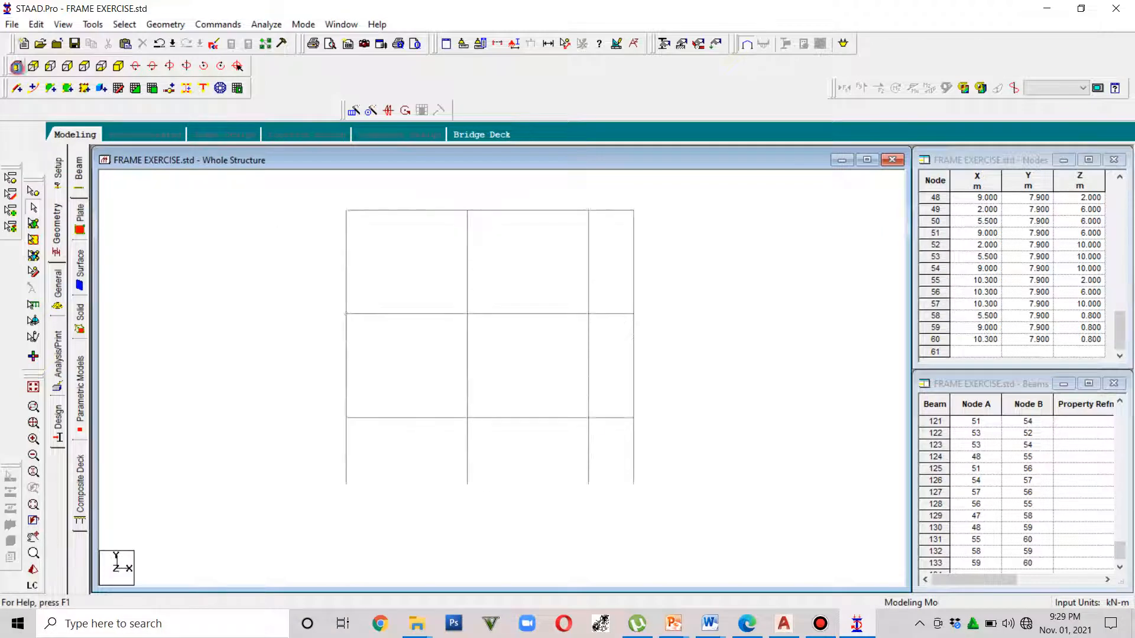
{"action": "left_click_drag", "start_coordinate": [661, 475], "coordinate": [329, 399]}
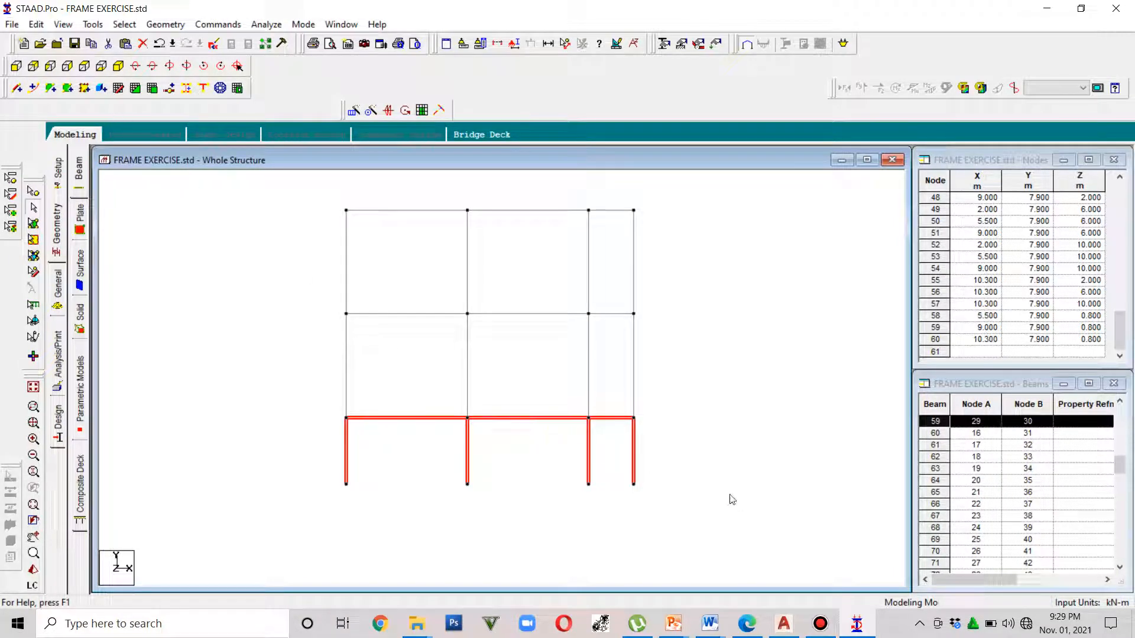
{"action": "left_click_drag", "start_coordinate": [707, 481], "coordinate": [350, 410]}
{"action": "left_click_drag", "start_coordinate": [646, 480], "coordinate": [330, 405]}
{"action": "left_click", "coordinate": [685, 491]}
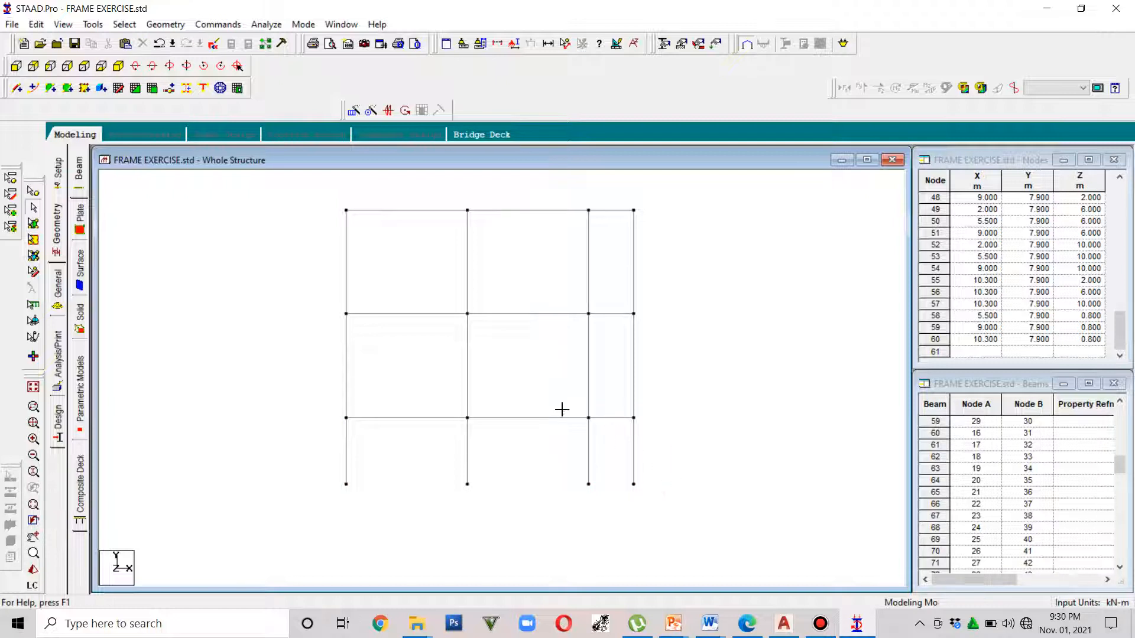
{"action": "left_click_drag", "start_coordinate": [562, 410], "coordinate": [327, 405]}
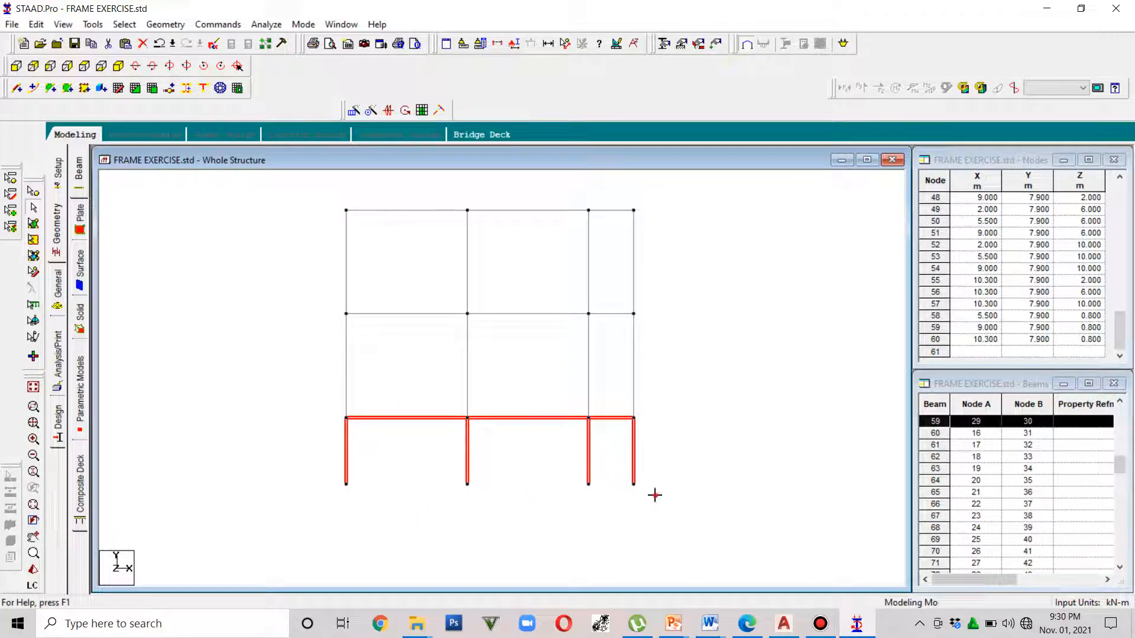
{"action": "left_click", "coordinate": [654, 495]}
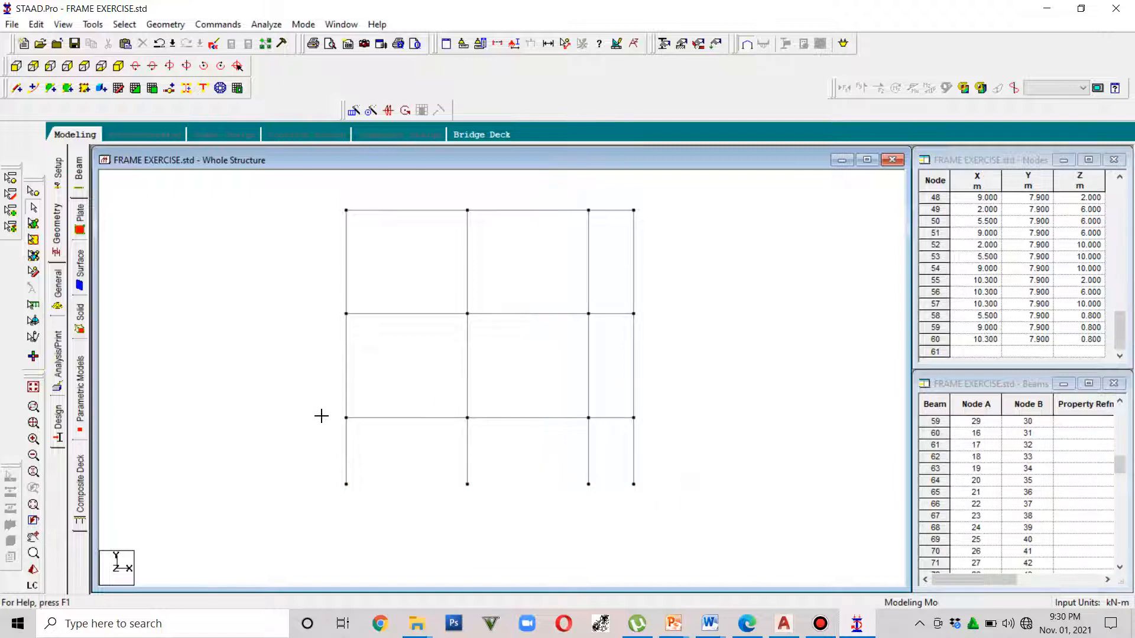
{"action": "left_click_drag", "start_coordinate": [321, 416], "coordinate": [313, 410]}
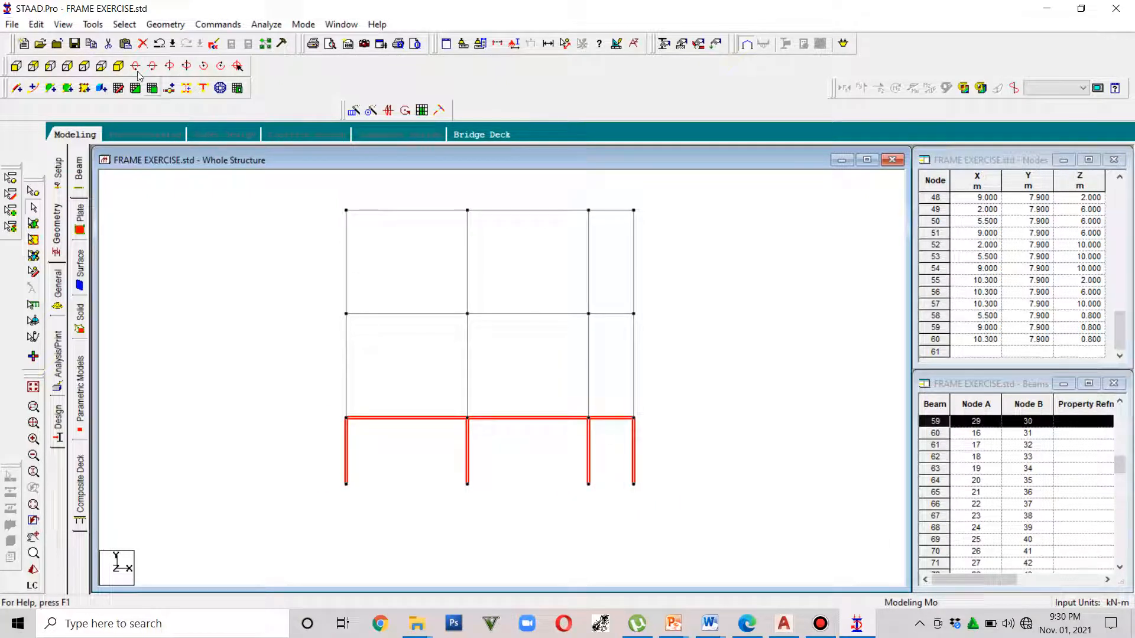
{"action": "left_click", "coordinate": [64, 25]}
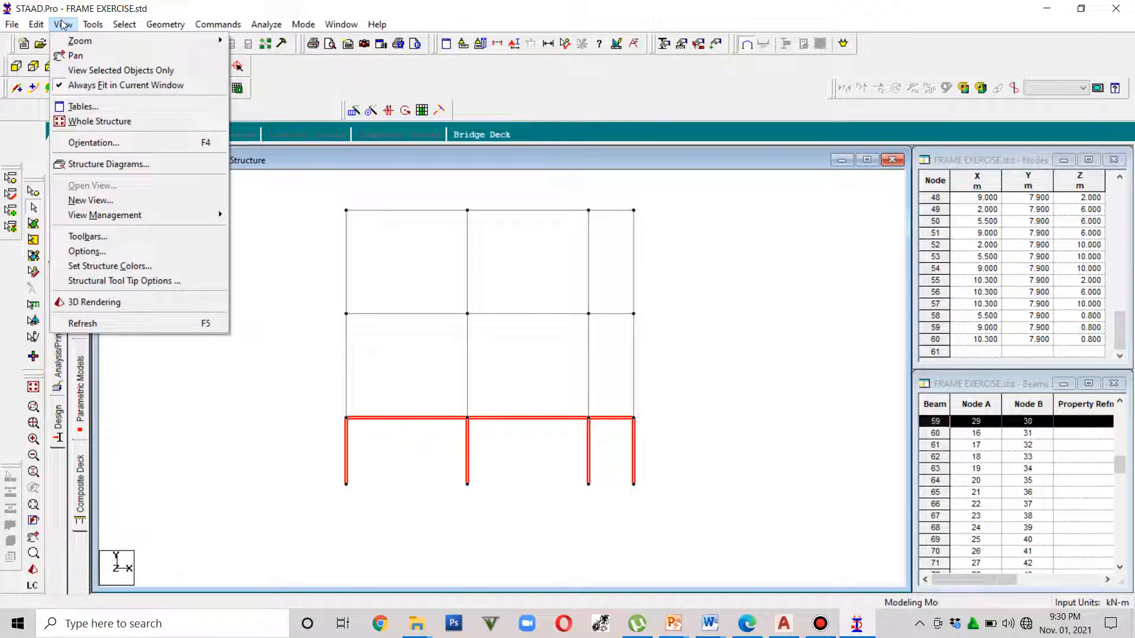
{"action": "left_click", "coordinate": [70, 70]}
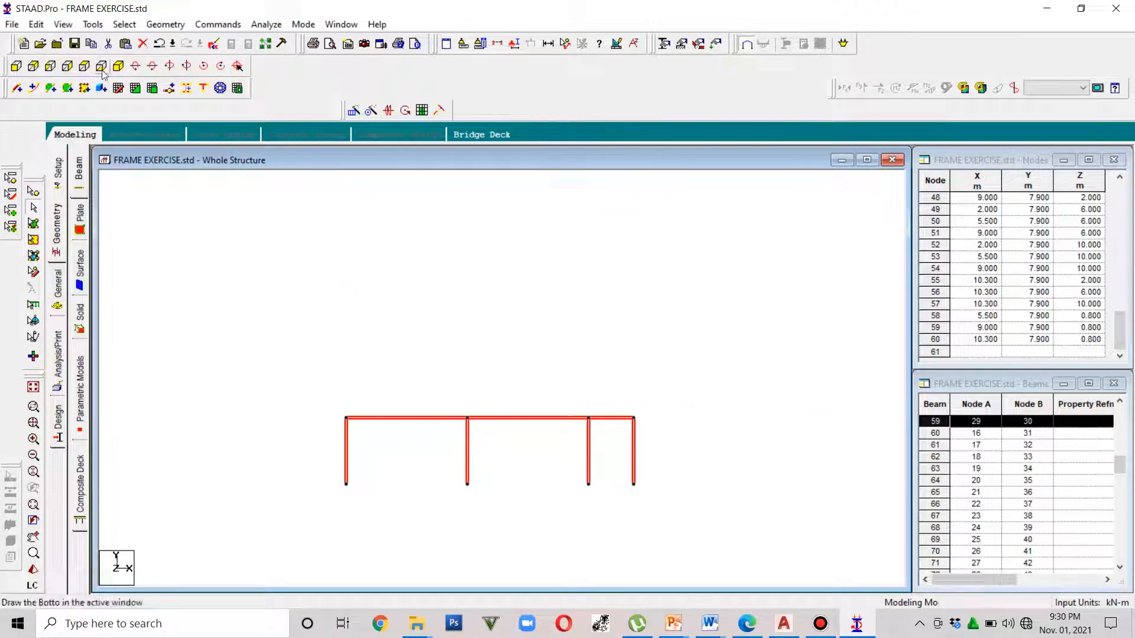
Examine the isolated lowest level in plan and 3D, including the short beam and column at the projecting front bay
{"action": "left_click", "coordinate": [101, 66]}
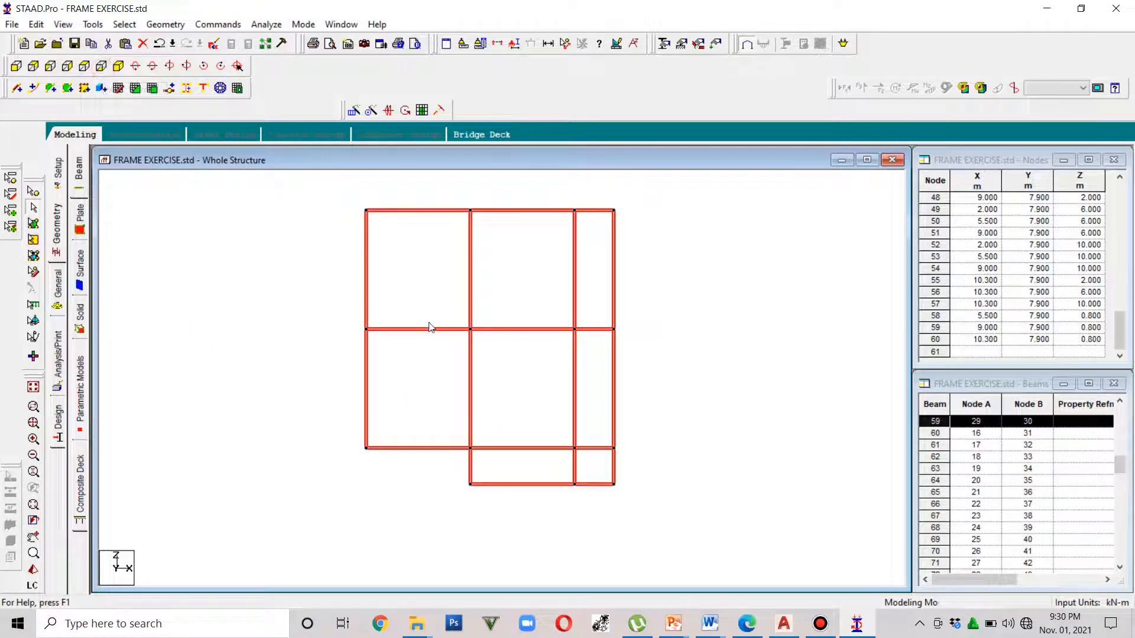
{"action": "key", "text": "Down"}
{"action": "key", "text": "Down"}
{"action": "key", "text": "Down"}
{"action": "key", "text": "Down"}
{"action": "key", "text": "Down"}
{"action": "key", "text": "Down"}
{"action": "key", "text": "Down"}
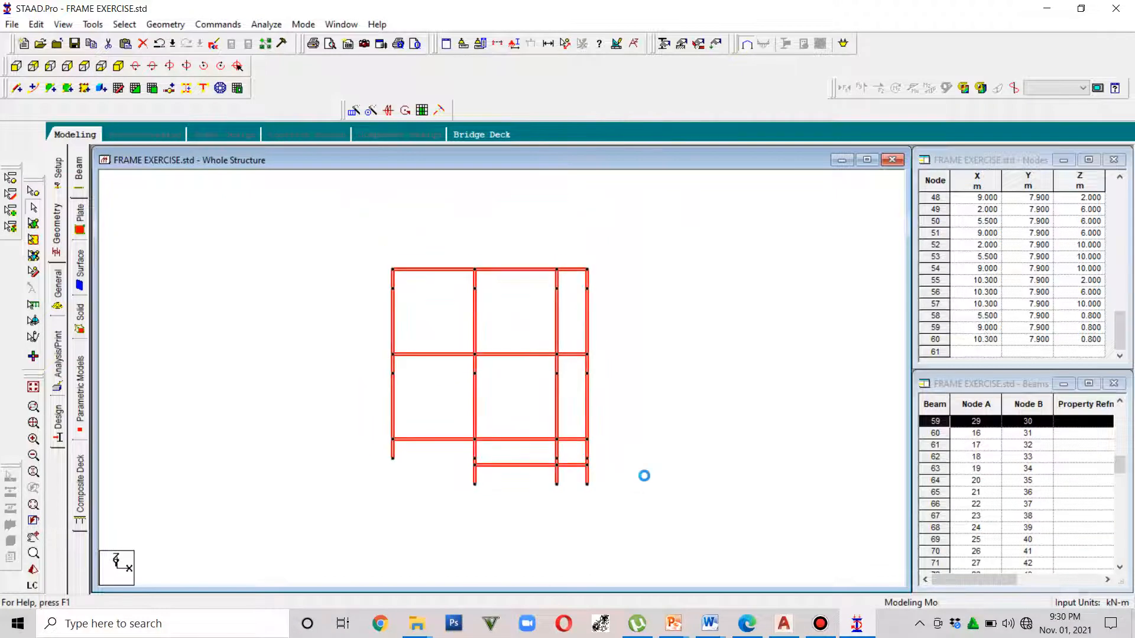
{"action": "key", "text": "Left"}
{"action": "key", "text": "Left"}
{"action": "key", "text": "Left"}
{"action": "key", "text": "Left"}
{"action": "key", "text": "Down"}
{"action": "key", "text": "Down"}
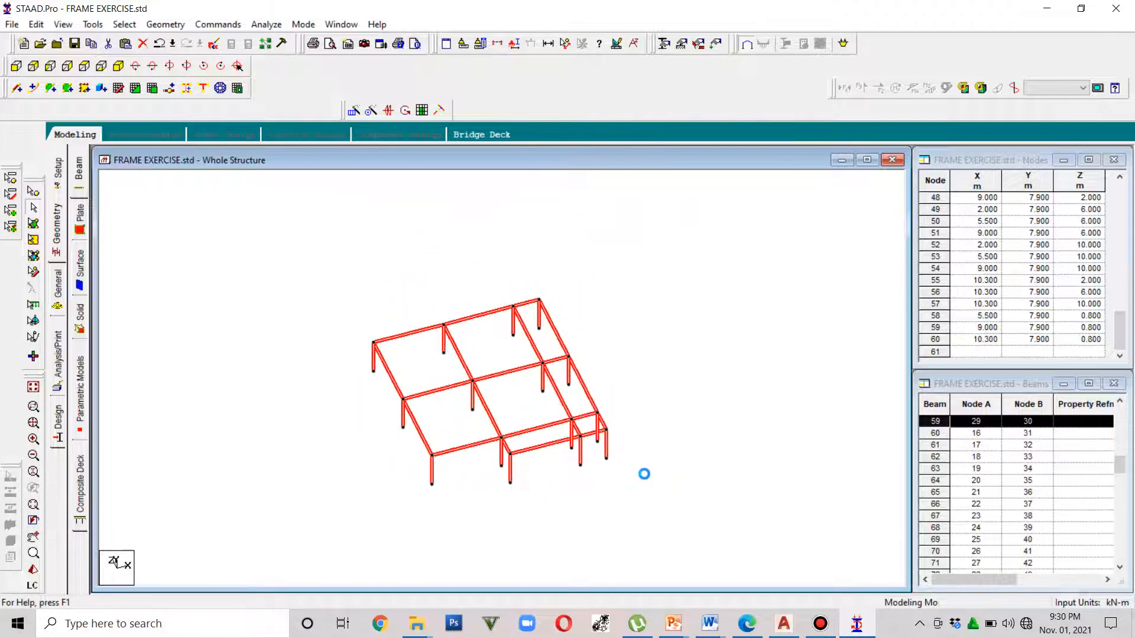
{"action": "key", "text": "Left"}
{"action": "key", "text": "Down"}
{"action": "key", "text": "Left"}
{"action": "key", "text": "Left"}
{"action": "key", "text": "Right"}
{"action": "key", "text": "Right"}
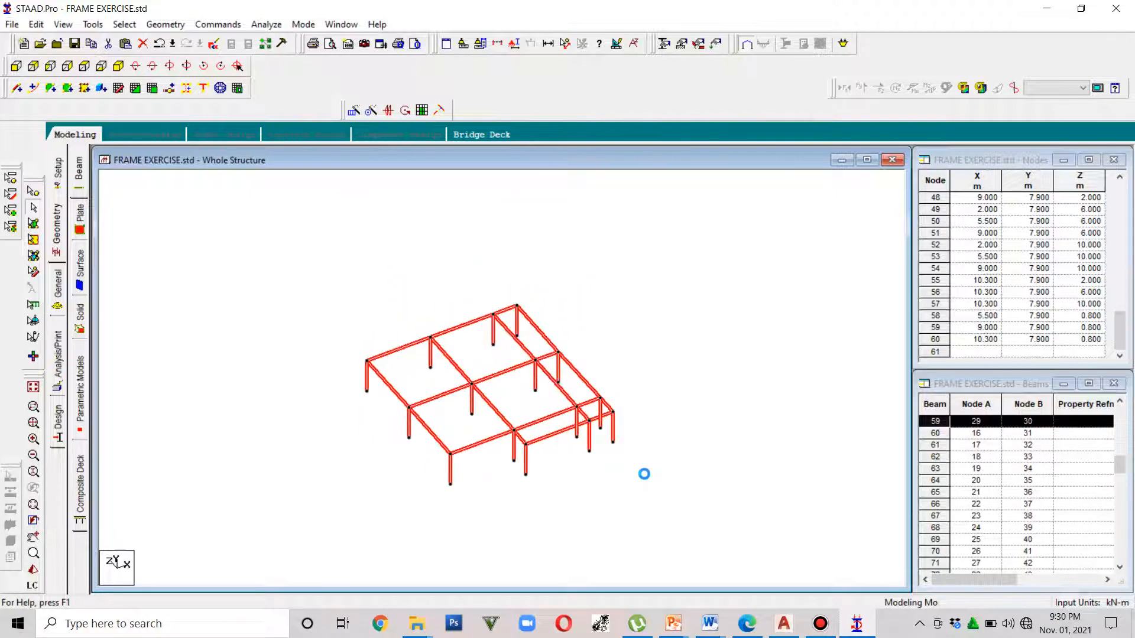
{"action": "left_click", "coordinate": [647, 477]}
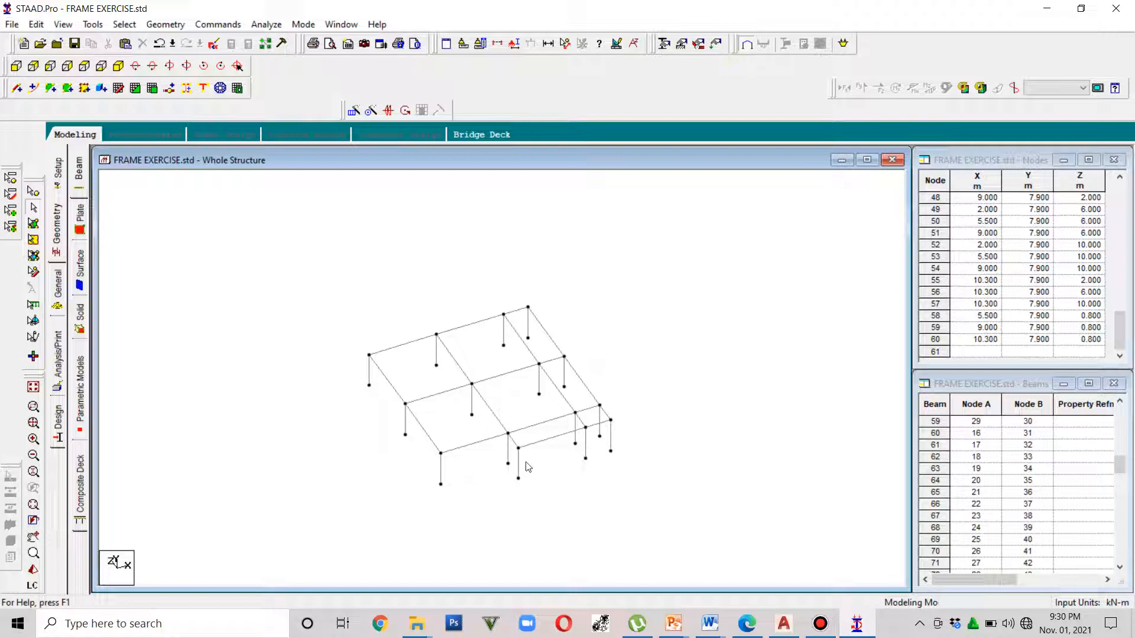
{"action": "left_click", "coordinate": [512, 441]}
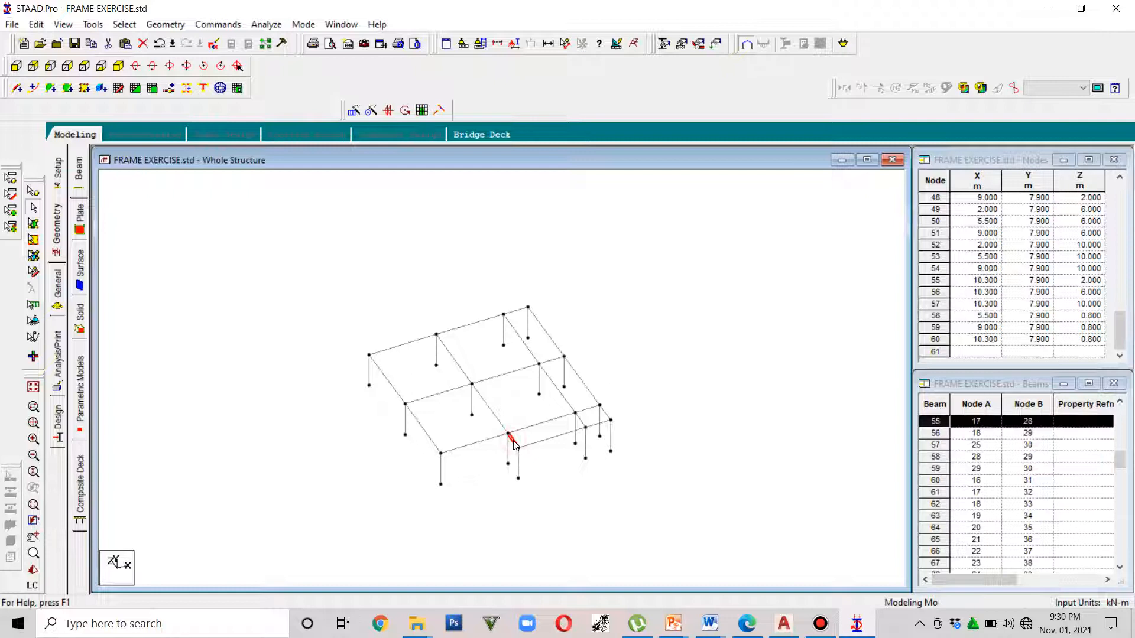
{"action": "left_click", "coordinate": [519, 470]}
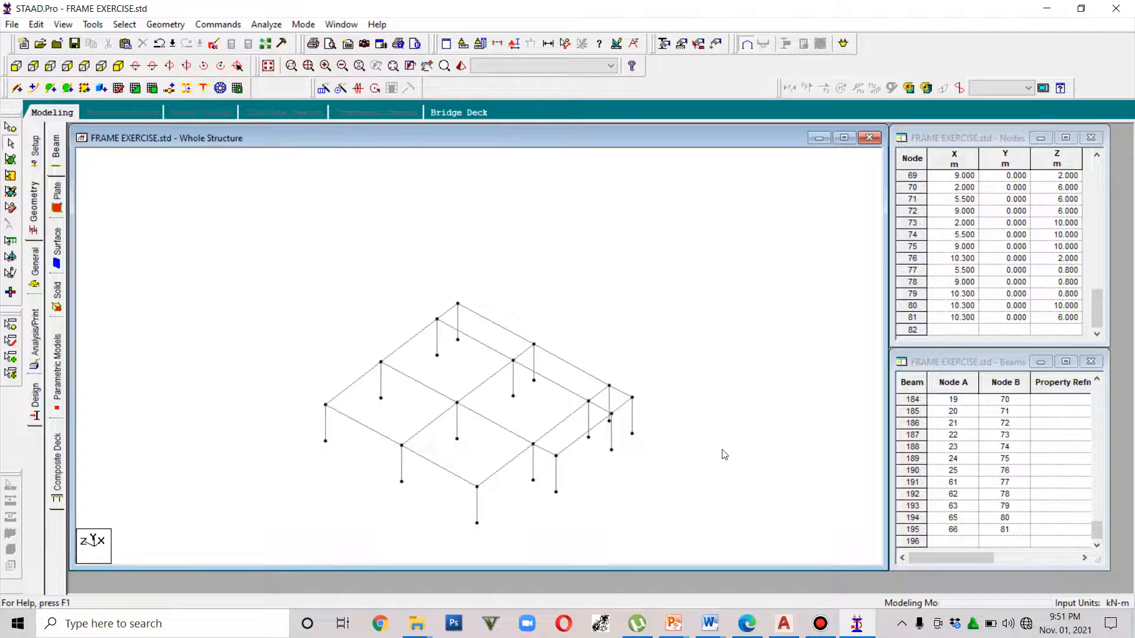
Examine the isolated lowest level from several 3D angles, looking at the base columns under the projecting front and side edges
{"action": "key", "text": "Right"}
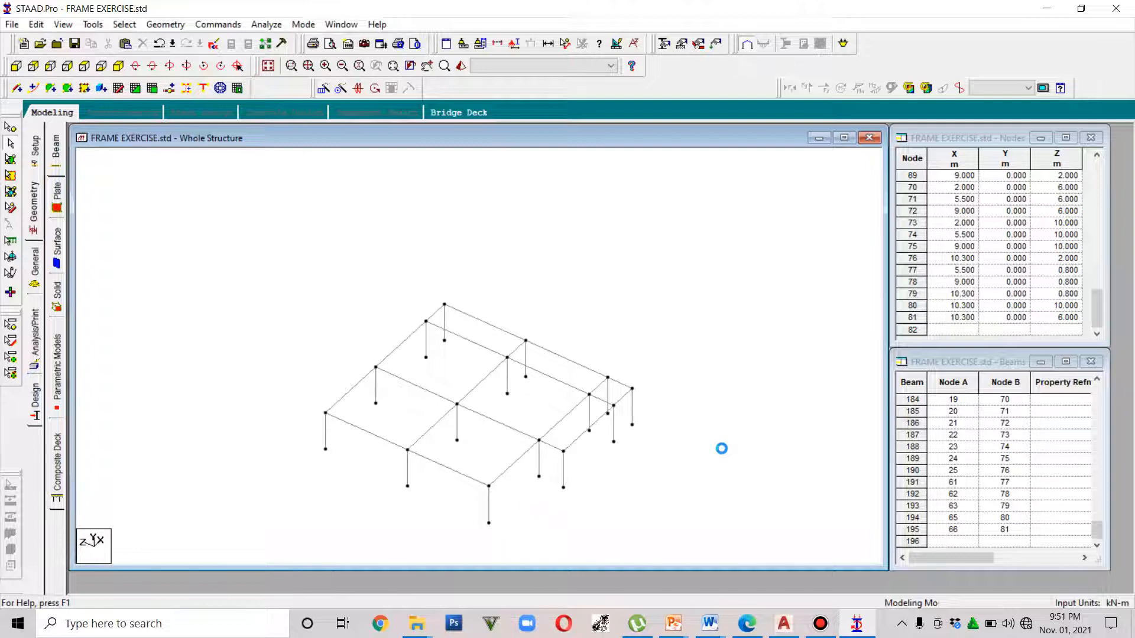
{"action": "key", "text": "Right"}
{"action": "key", "text": "Right"}
{"action": "key", "text": "Right"}
{"action": "key", "text": "Right"}
{"action": "key", "text": "Right"}
{"action": "key", "text": "Right"}
{"action": "key", "text": "Right"}
{"action": "key", "text": "Right"}
{"action": "key", "text": "Right"}
{"action": "key", "text": "Right"}
{"action": "key", "text": "Right"}
{"action": "key", "text": "Right"}
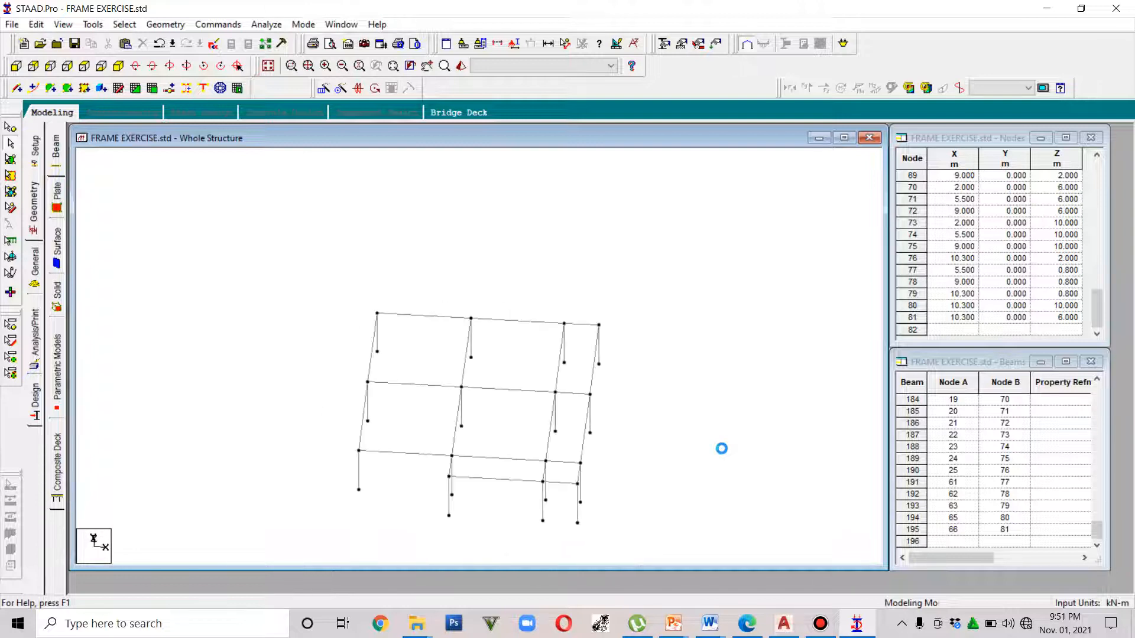
{"action": "key", "text": "Right"}
{"action": "key", "text": "Right"}
{"action": "key", "text": "Right"}
{"action": "key", "text": "Right"}
{"action": "key", "text": "Right"}
{"action": "key", "text": "Right"}
{"action": "key", "text": "Right"}
{"action": "key", "text": "Right"}
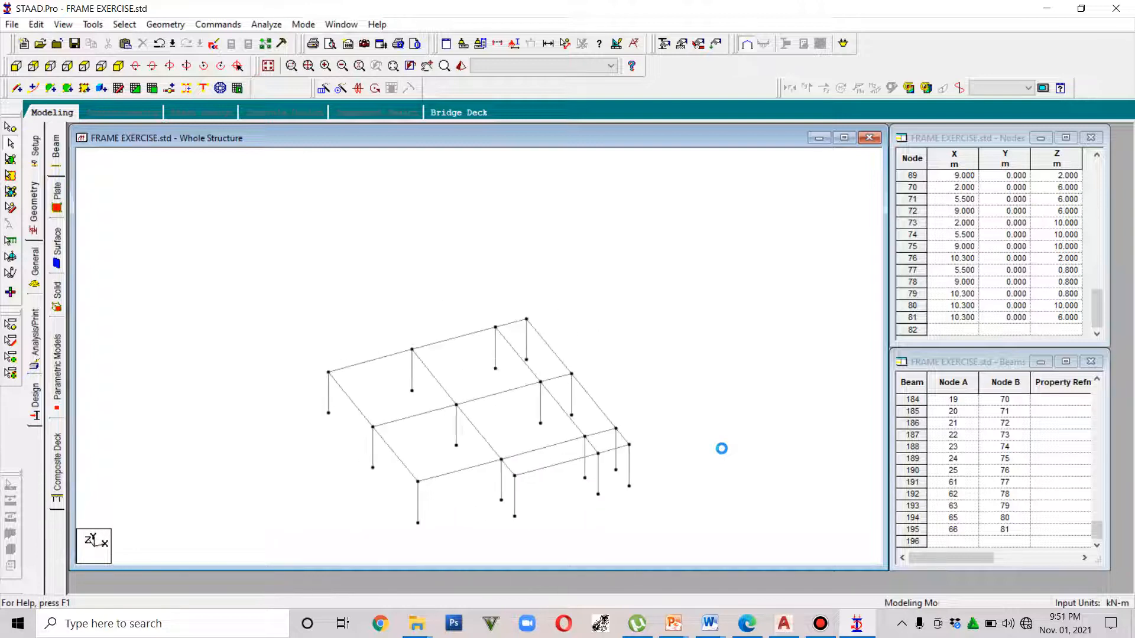
{"action": "key", "text": "Up"}
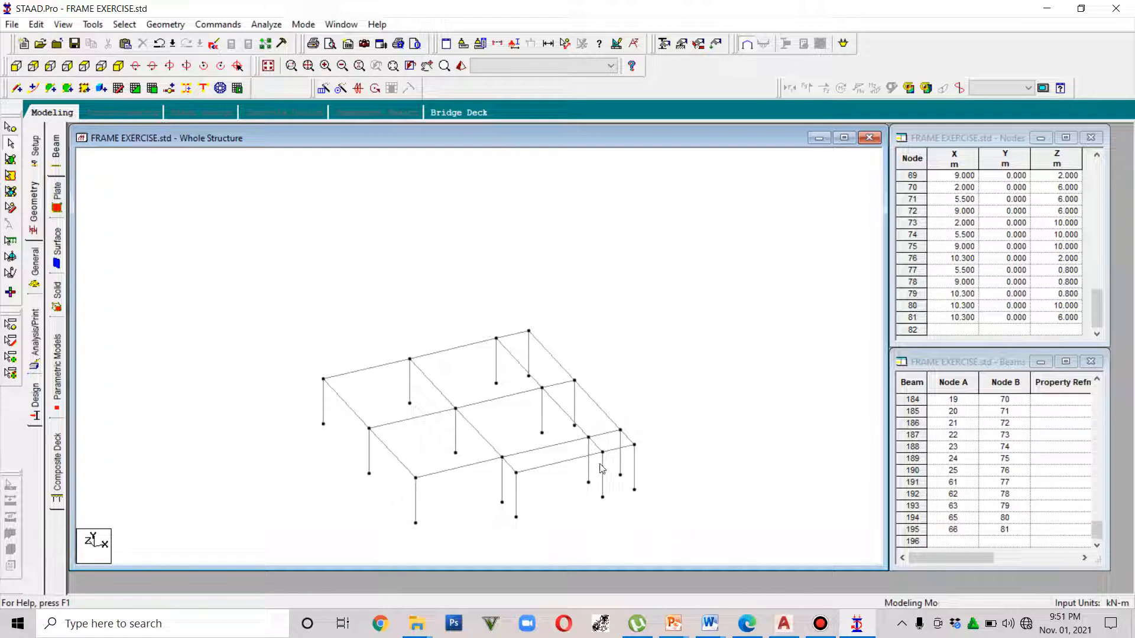
{"action": "key", "text": "Up"}
{"action": "key", "text": "Down"}
{"action": "key", "text": "Down"}
{"action": "key", "text": "Down"}
{"action": "key", "text": "Down"}
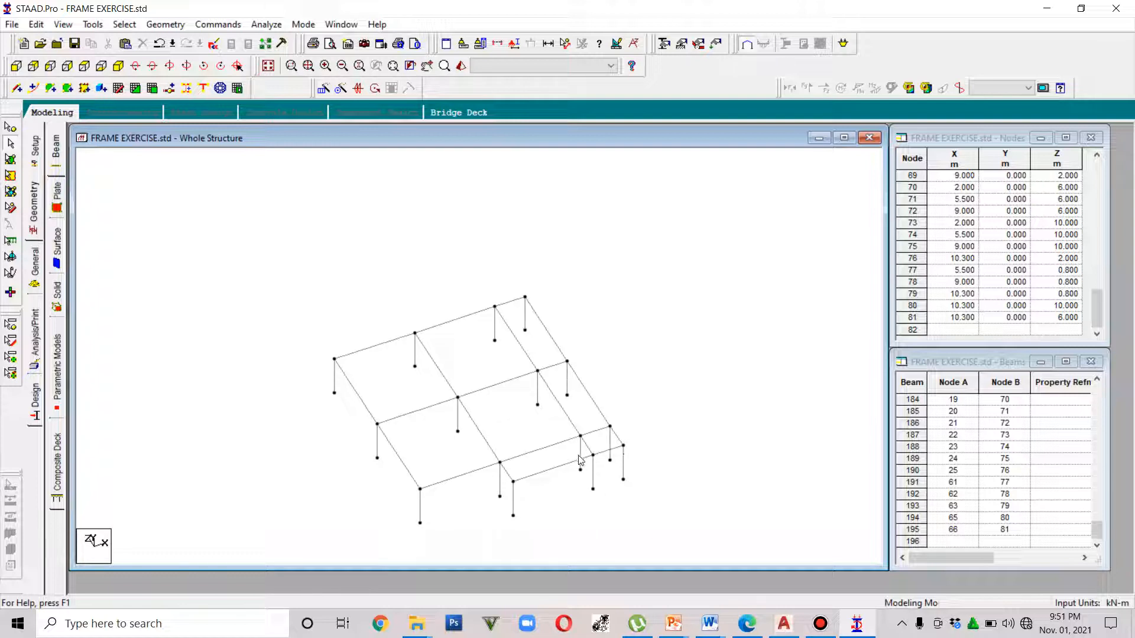
Delete three base columns on the projecting front edge, two on the outer side edge and one at the inner junction, including orphan nodes
{"action": "left_click", "coordinate": [514, 499]}
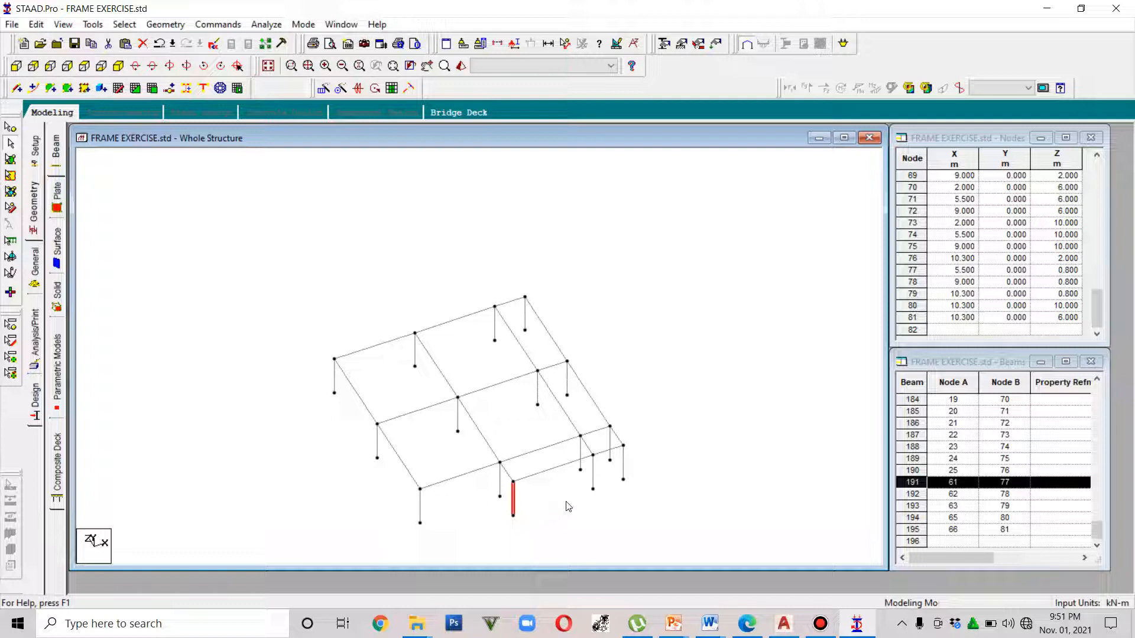
{"action": "left_click", "coordinate": [594, 478], "text": "ctrl"}
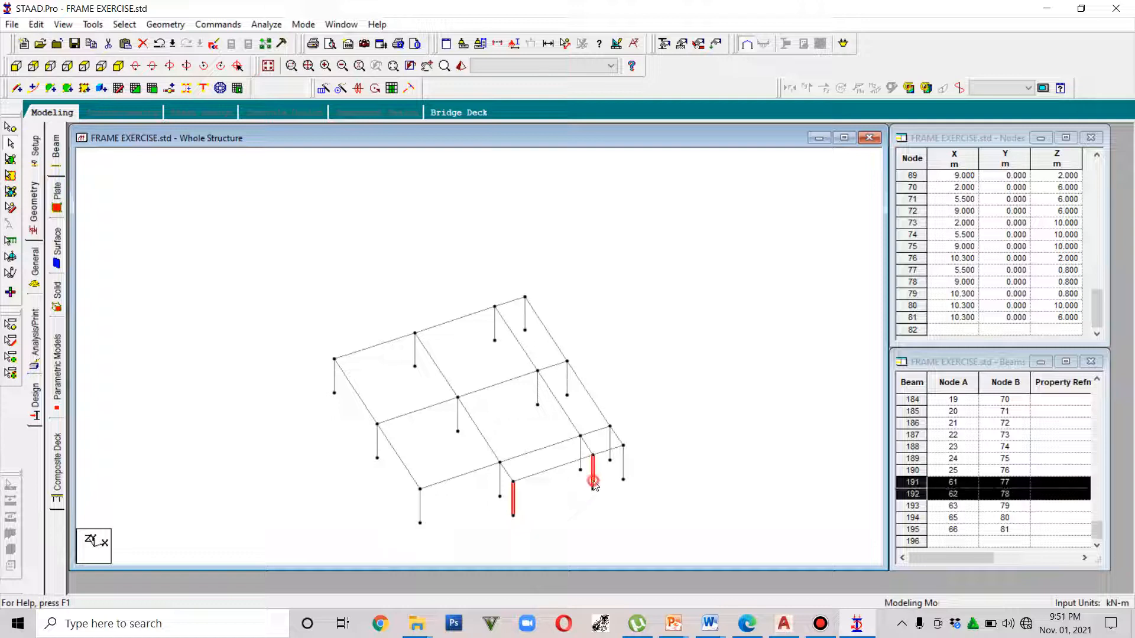
{"action": "left_click", "coordinate": [624, 476], "text": "ctrl"}
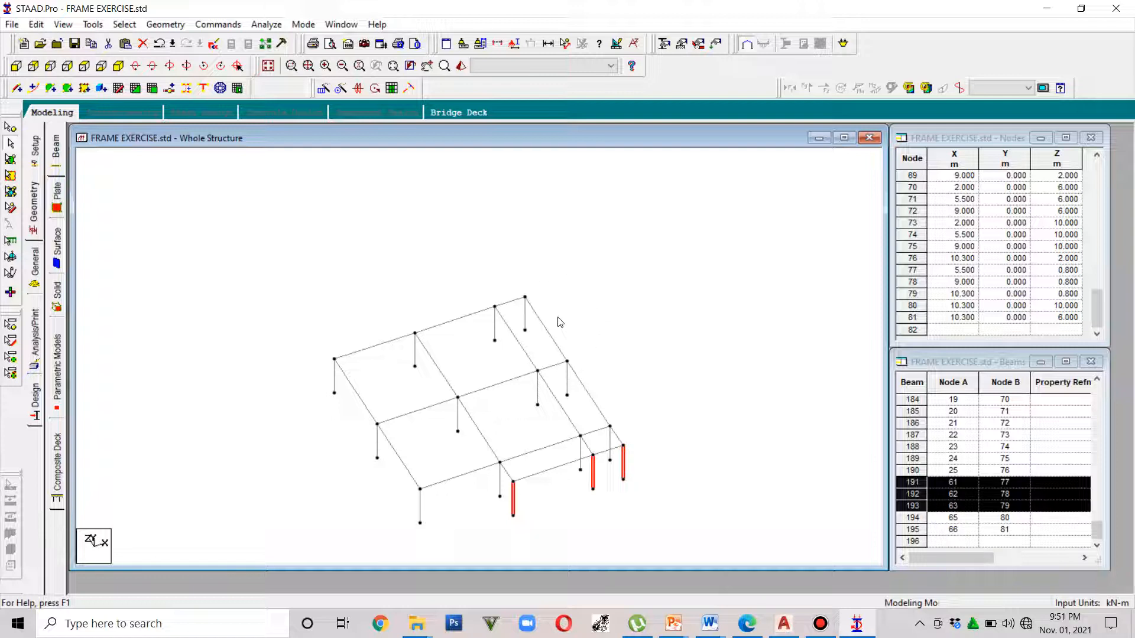
{"action": "left_click", "coordinate": [526, 317], "text": "ctrl"}
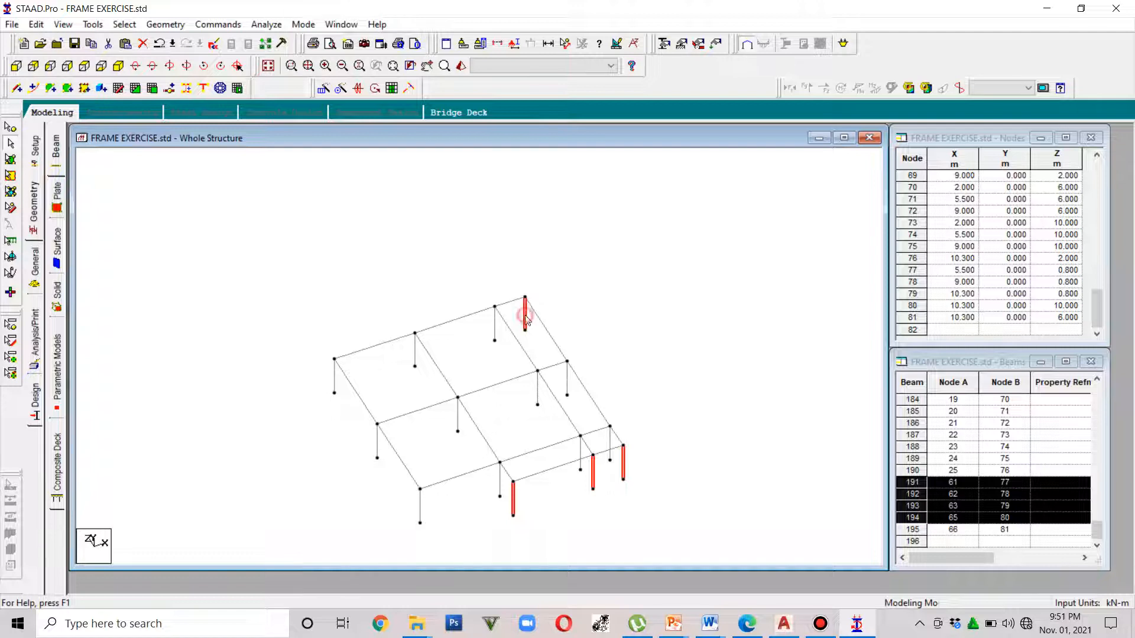
{"action": "left_click", "coordinate": [568, 385], "text": "ctrl"}
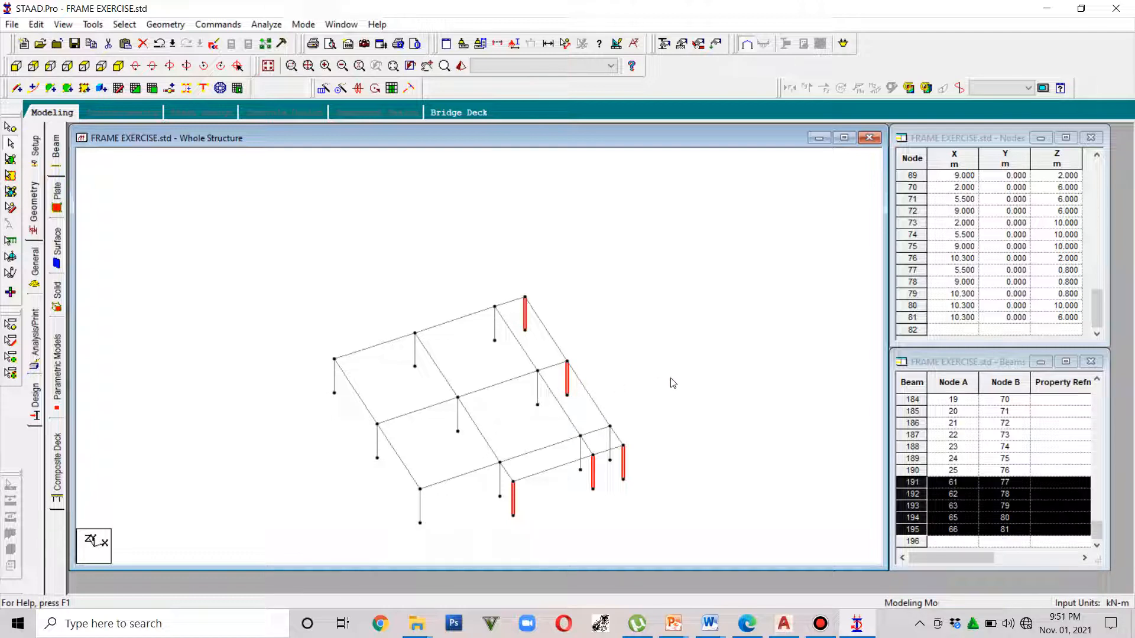
{"action": "left_click", "coordinate": [579, 449], "text": "ctrl"}
{"action": "key", "text": "Delete"}
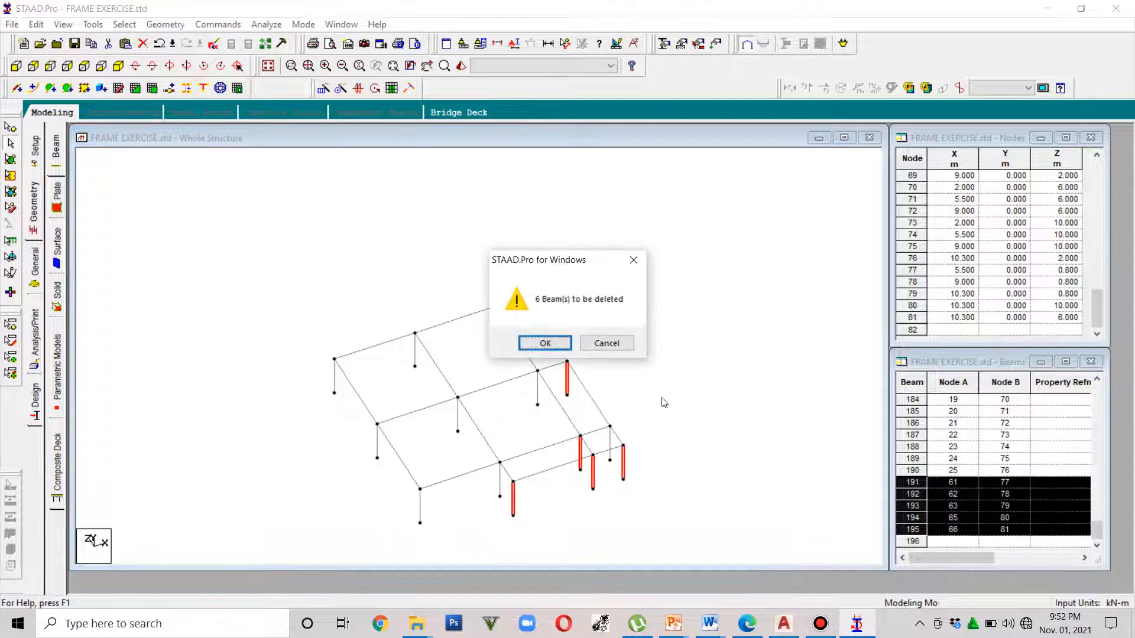
{"action": "left_click", "coordinate": [540, 340]}
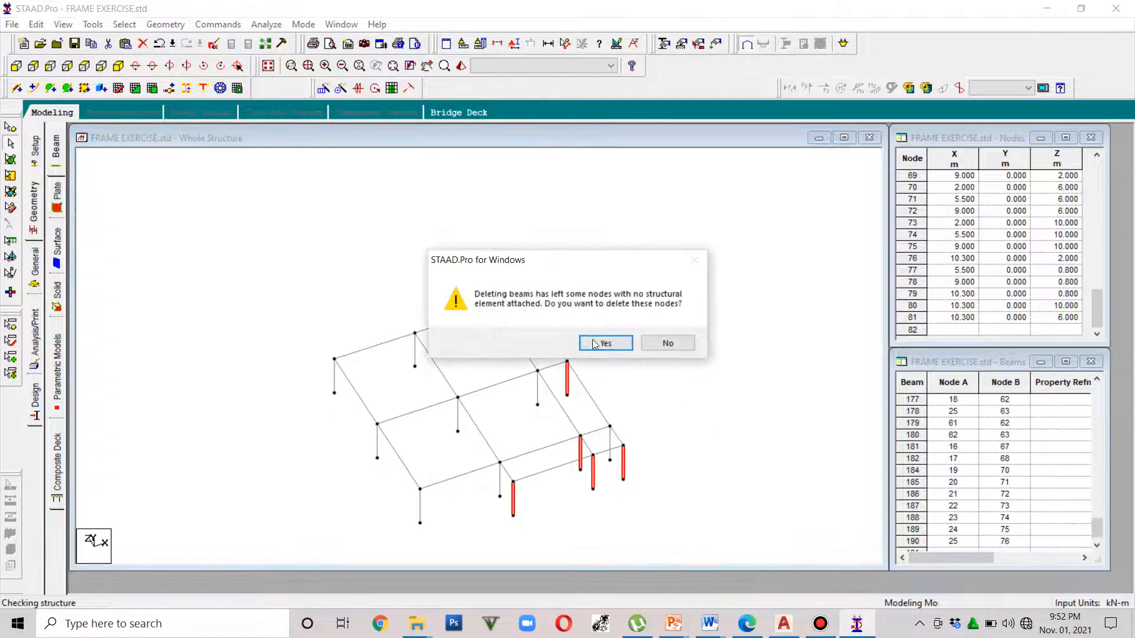
{"action": "left_click", "coordinate": [602, 341]}
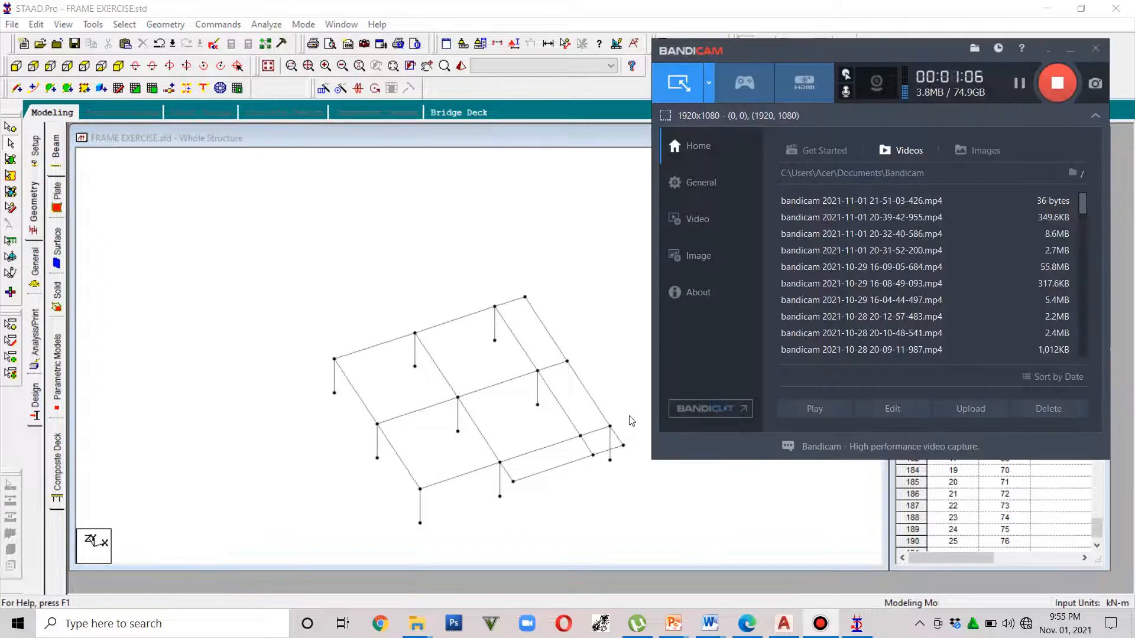
{"action": "left_click", "coordinate": [1045, 53]}
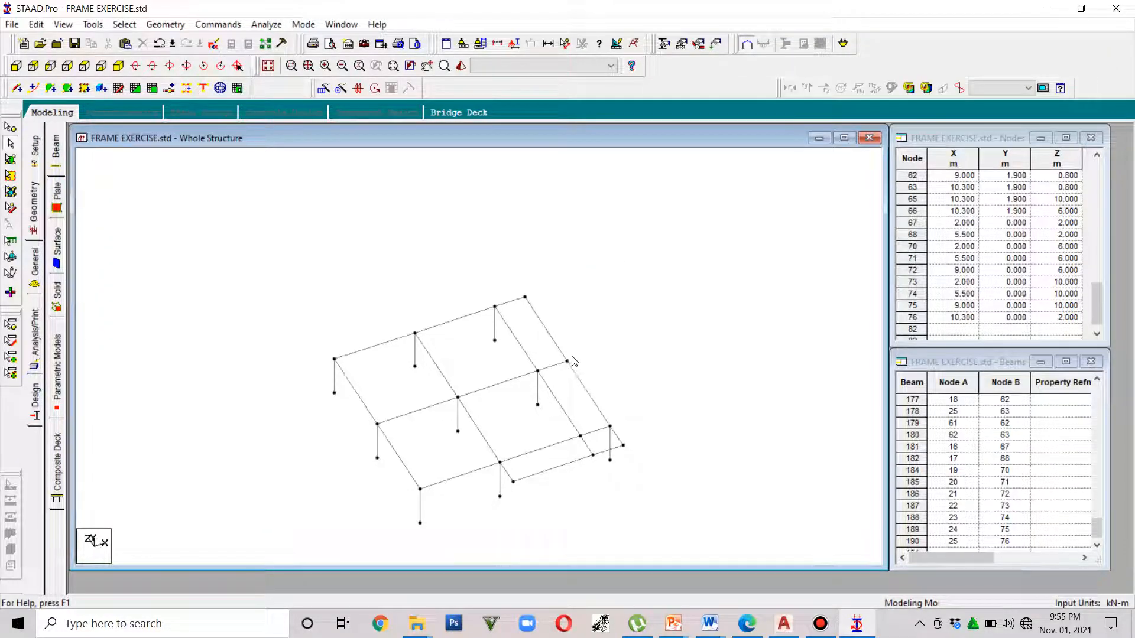
Delete the nine lowest-level beams forming the projecting front bay and the outer side strip, keeping the short beam to the remaining outer column
{"action": "left_click", "coordinate": [512, 477]}
{"action": "left_click", "coordinate": [528, 476], "text": "ctrl"}
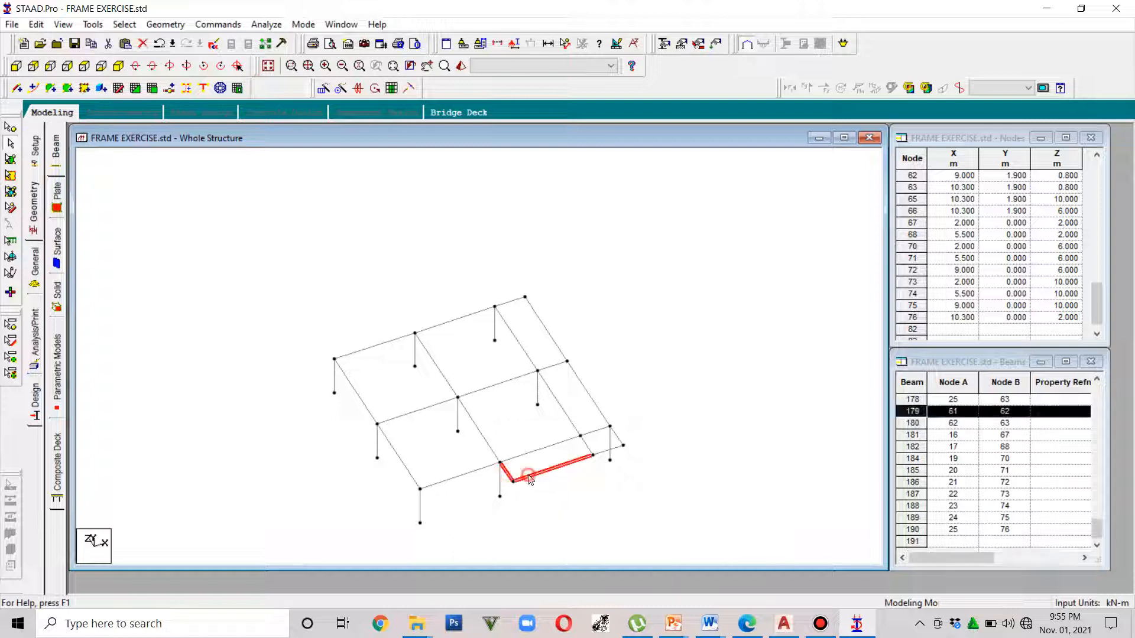
{"action": "left_click", "coordinate": [587, 449], "text": "ctrl"}
{"action": "left_click", "coordinate": [610, 450], "text": "ctrl"}
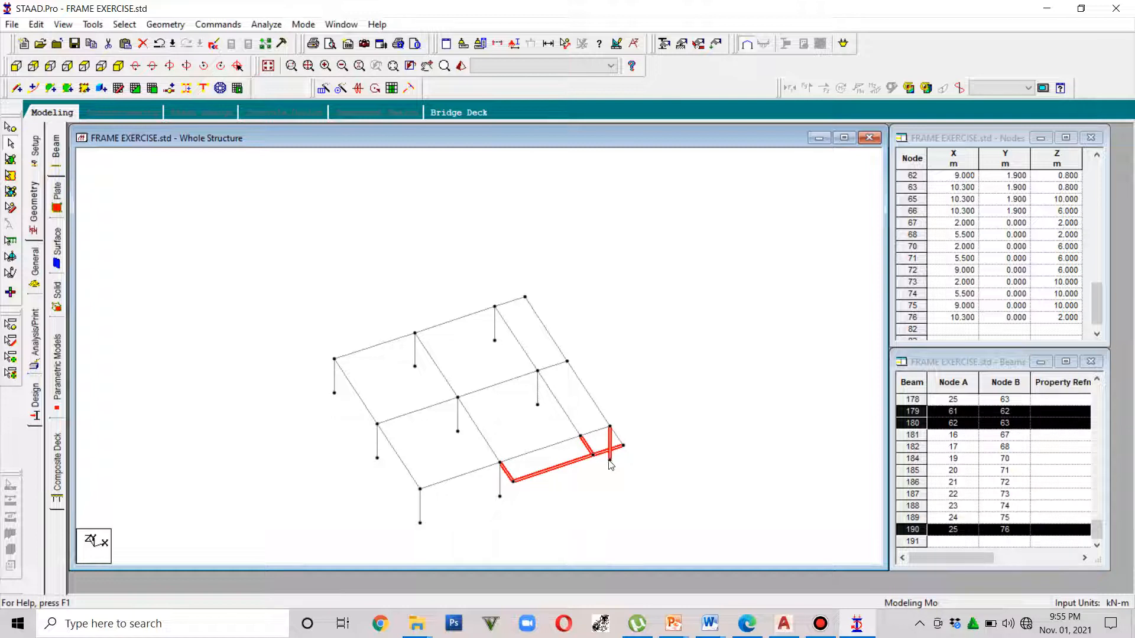
{"action": "left_click", "coordinate": [610, 459], "text": "ctrl"}
{"action": "left_click", "coordinate": [616, 437], "text": "ctrl"}
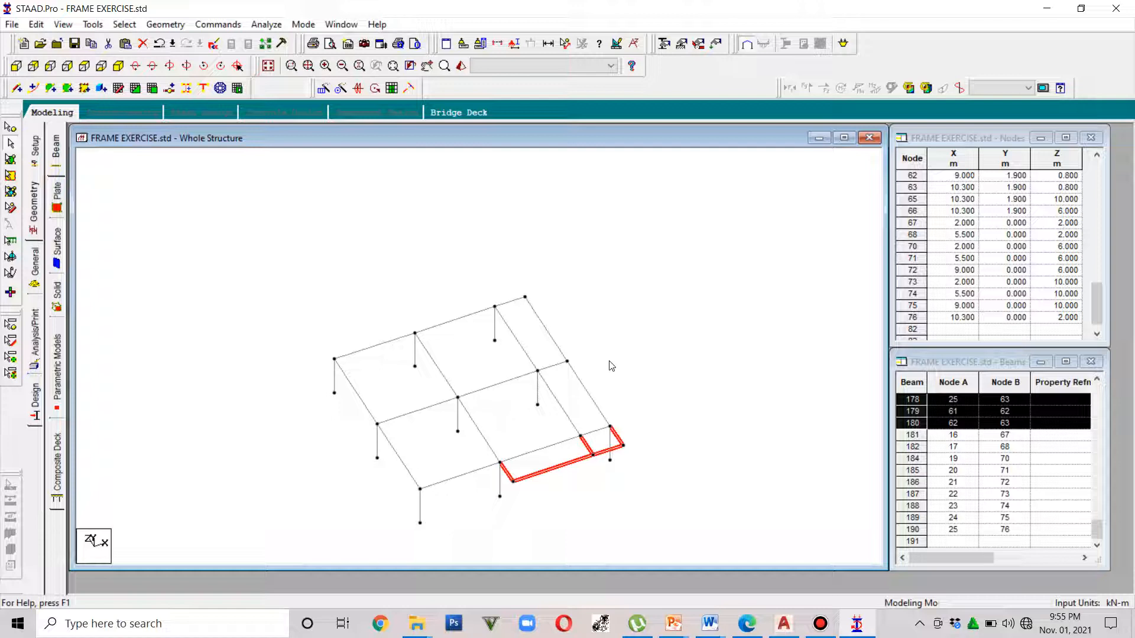
{"action": "left_click", "coordinate": [538, 393], "text": "ctrl"}
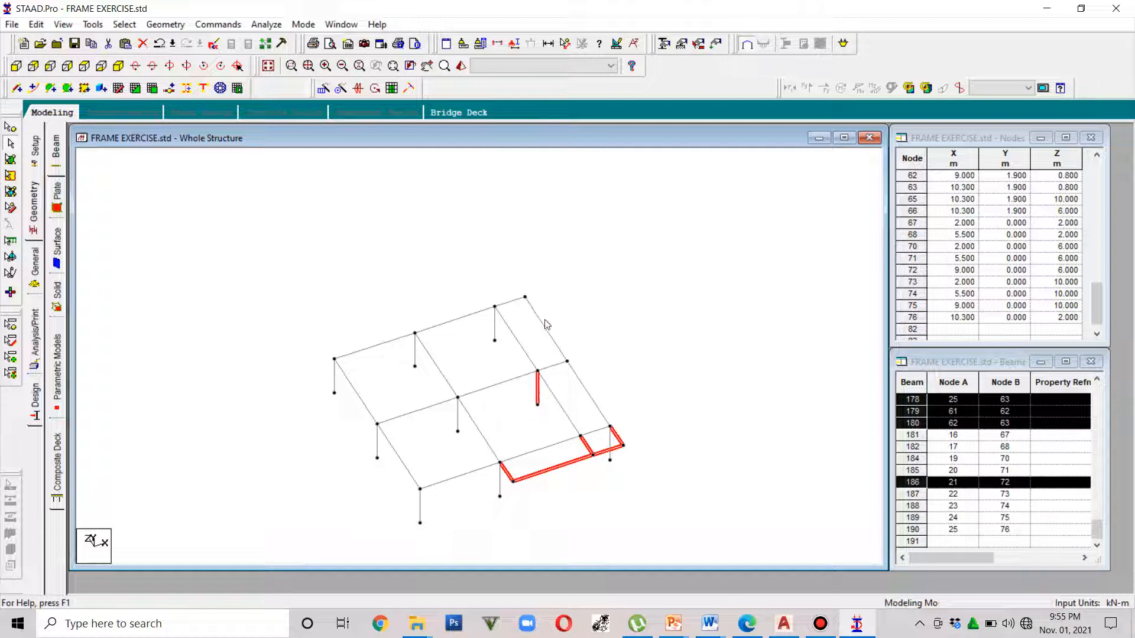
{"action": "left_click", "coordinate": [539, 394], "text": "ctrl"}
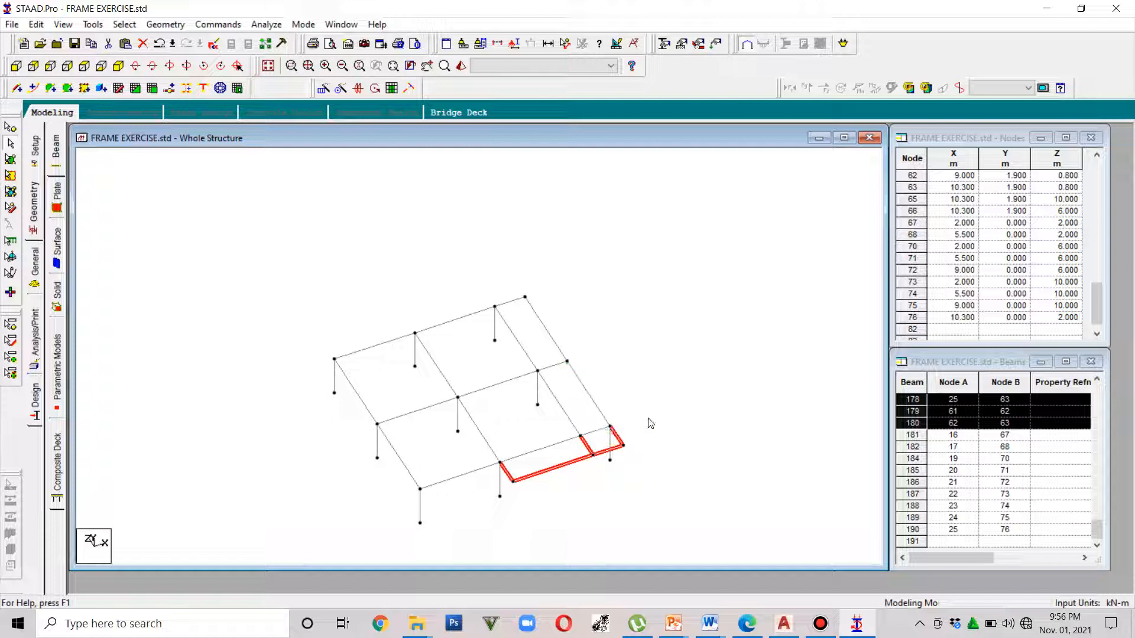
{"action": "left_click", "coordinate": [559, 348], "text": "ctrl"}
{"action": "left_click", "coordinate": [552, 366], "text": "ctrl"}
{"action": "left_click", "coordinate": [511, 302], "text": "ctrl"}
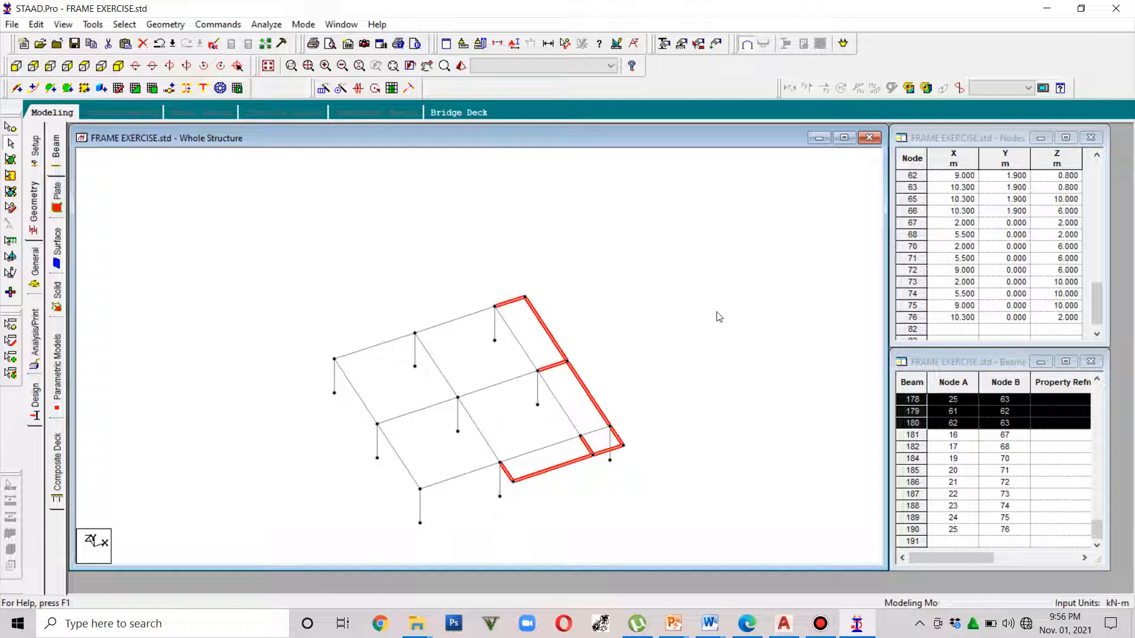
{"action": "key", "text": "Delete"}
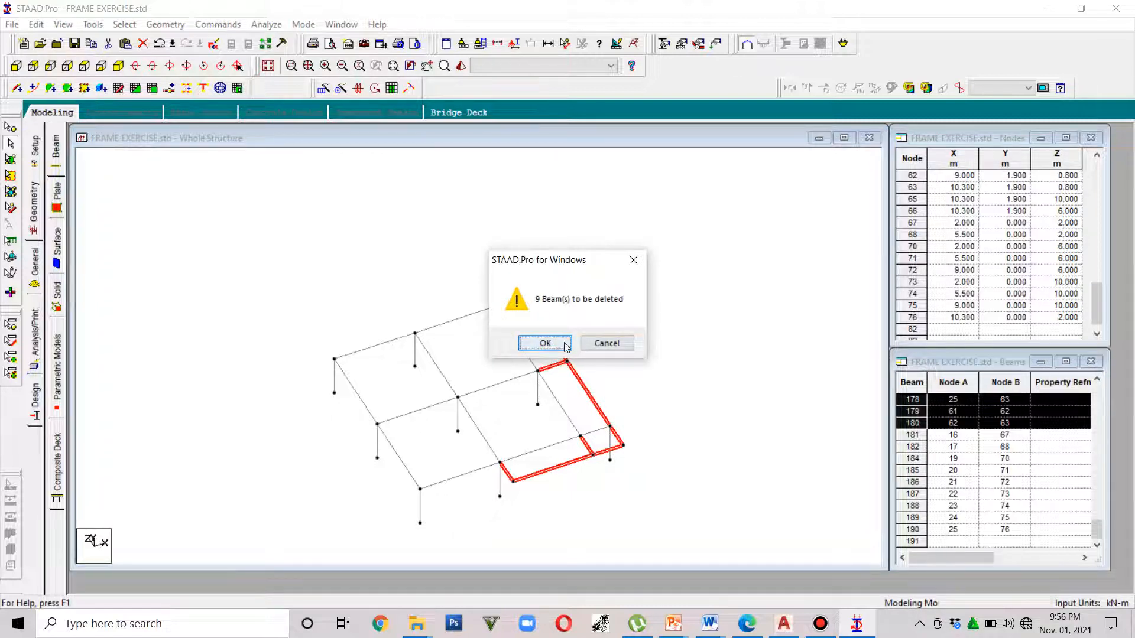
{"action": "left_click", "coordinate": [545, 344]}
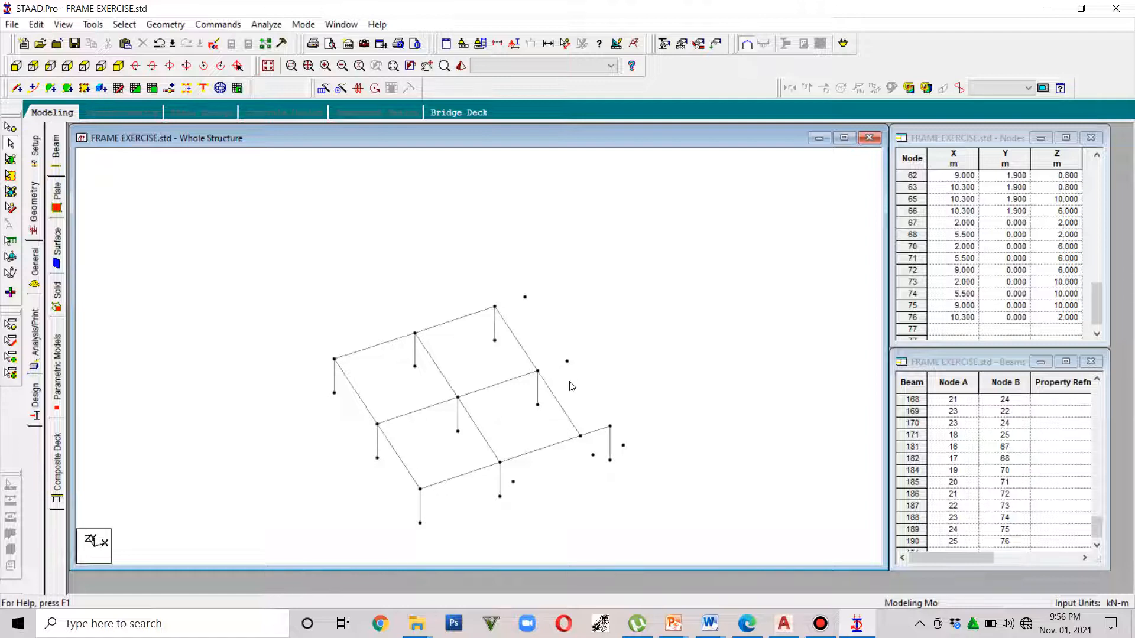
Examine the trimmed lowest level from all sides and from above, checking the remaining beams, columns and detached nodes
{"action": "key", "text": "Right"}
{"action": "key", "text": "Right"}
{"action": "key", "text": "Right"}
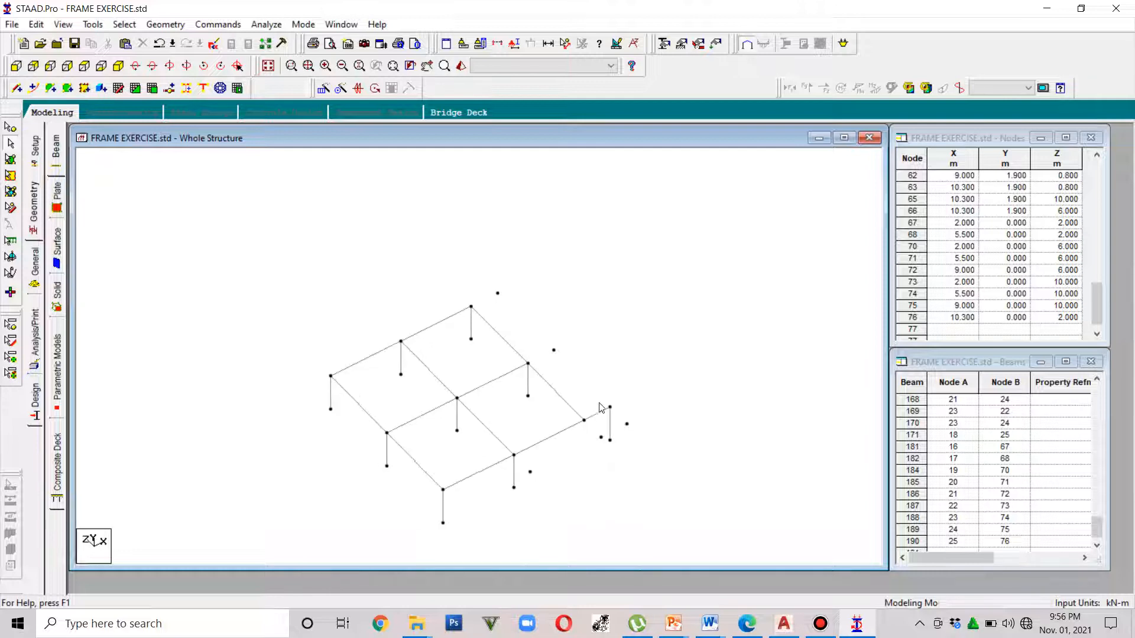
{"action": "key", "text": "Up"}
{"action": "key", "text": "Up"}
{"action": "key", "text": "Up"}
{"action": "key", "text": "Up"}
{"action": "key", "text": "Right"}
{"action": "key", "text": "Down"}
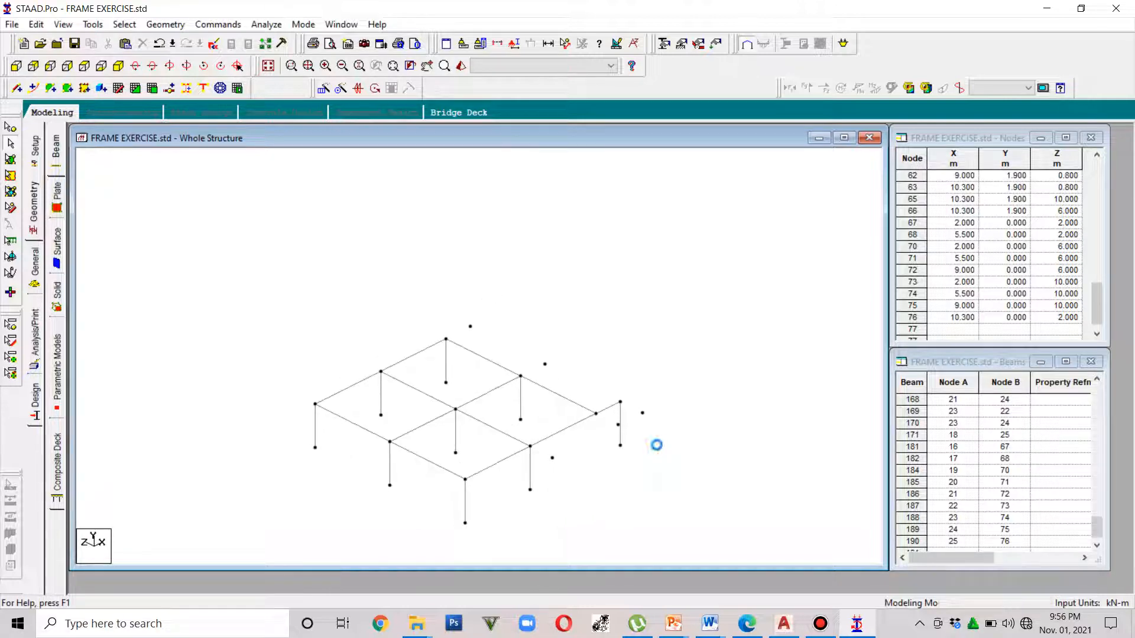
{"action": "key", "text": "Right"}
{"action": "key", "text": "Right"}
{"action": "key", "text": "Right"}
{"action": "key", "text": "Right"}
{"action": "key", "text": "Right"}
{"action": "key", "text": "Right"}
{"action": "key", "text": "Right"}
{"action": "key", "text": "Right"}
{"action": "key", "text": "Right"}
{"action": "key", "text": "Right"}
{"action": "key", "text": "Right"}
{"action": "key", "text": "Right"}
{"action": "key", "text": "Right"}
{"action": "key", "text": "Right"}
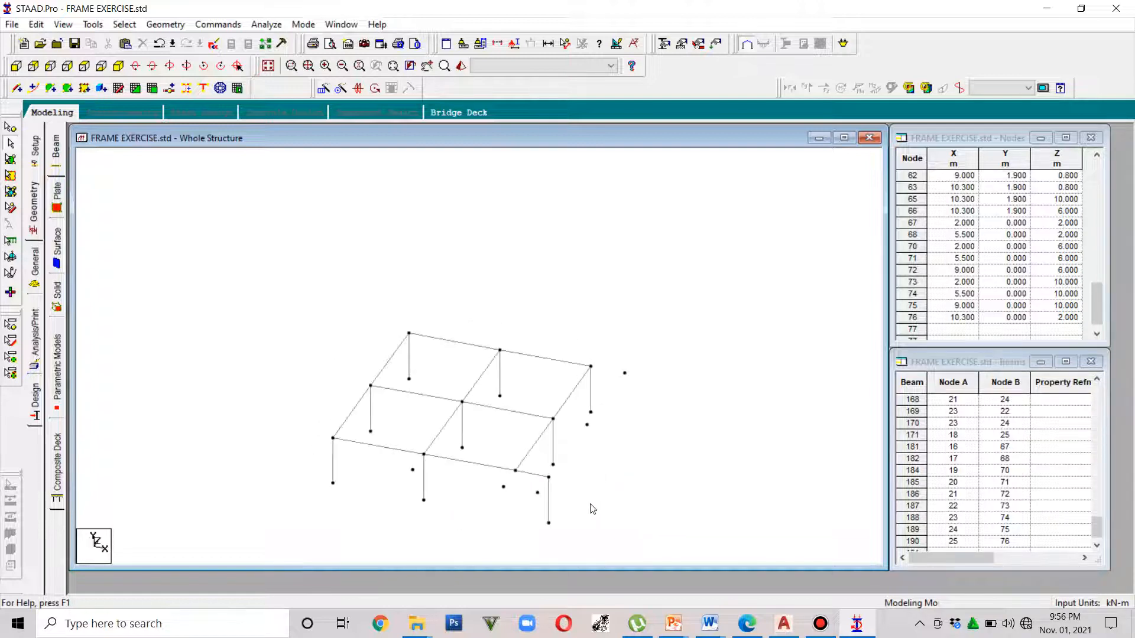
{"action": "key", "text": "Right"}
{"action": "key", "text": "Right"}
{"action": "key", "text": "Right"}
{"action": "key", "text": "Right"}
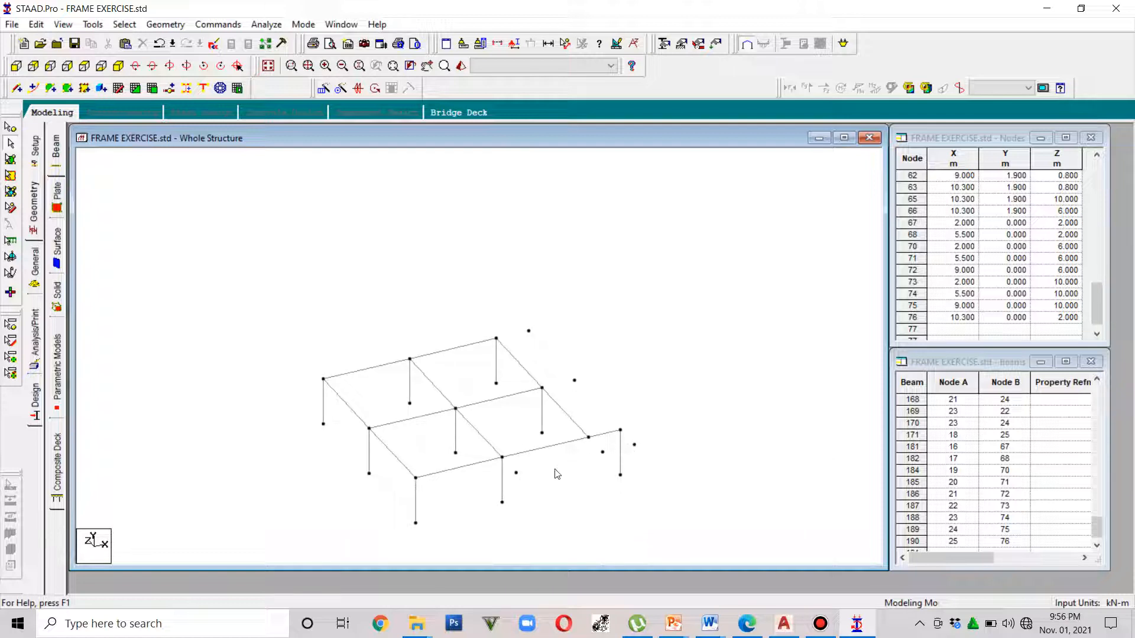
{"action": "key", "text": "Right"}
{"action": "key", "text": "Up"}
{"action": "key", "text": "Up"}
{"action": "key", "text": "Up"}
{"action": "key", "text": "Up"}
{"action": "key", "text": "Up"}
{"action": "key", "text": "Up"}
{"action": "key", "text": "Up"}
{"action": "key", "text": "Up"}
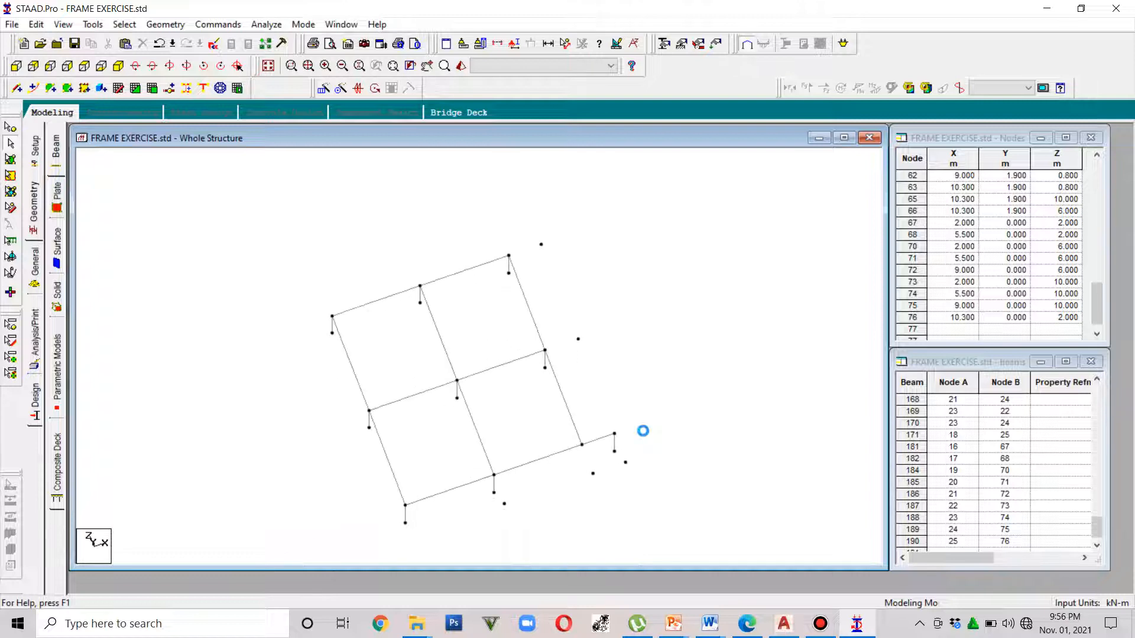
{"action": "key", "text": "Right"}
{"action": "key", "text": "Right"}
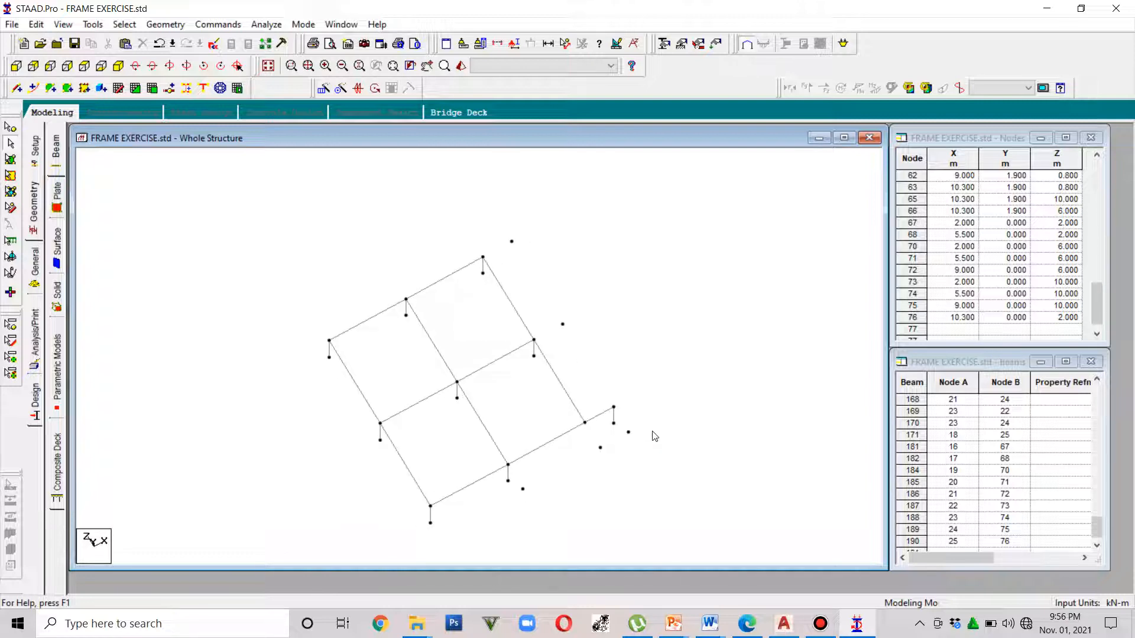
{"action": "key", "text": "Down"}
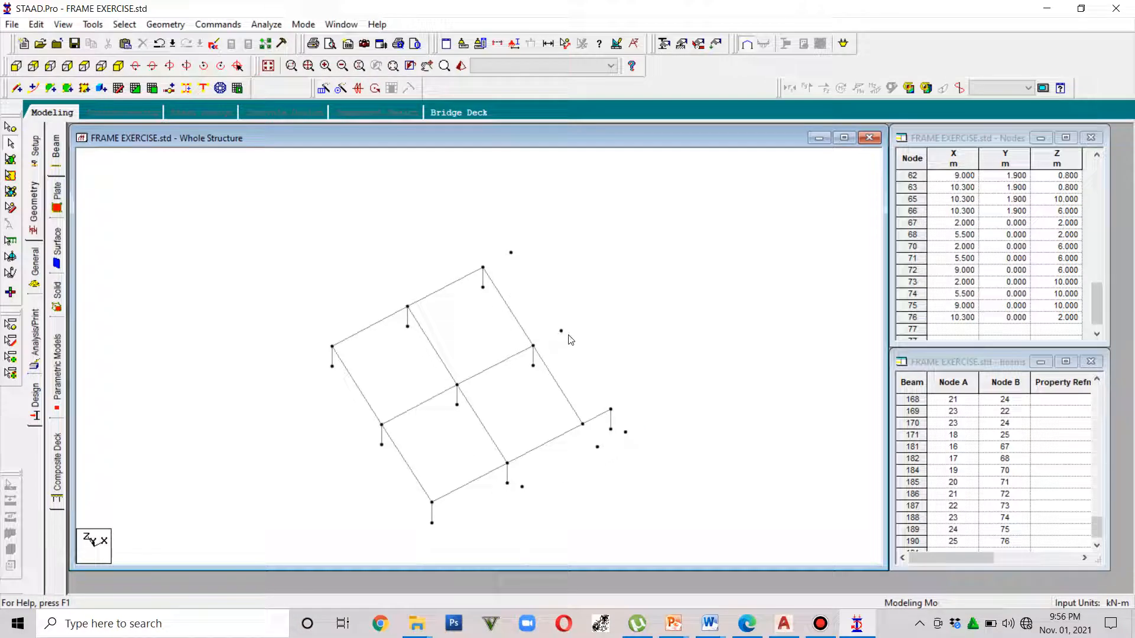
Select all remaining lowest-level beams and base columns, and display the whole structure again
{"action": "left_click_drag", "start_coordinate": [672, 482], "coordinate": [272, 246]}
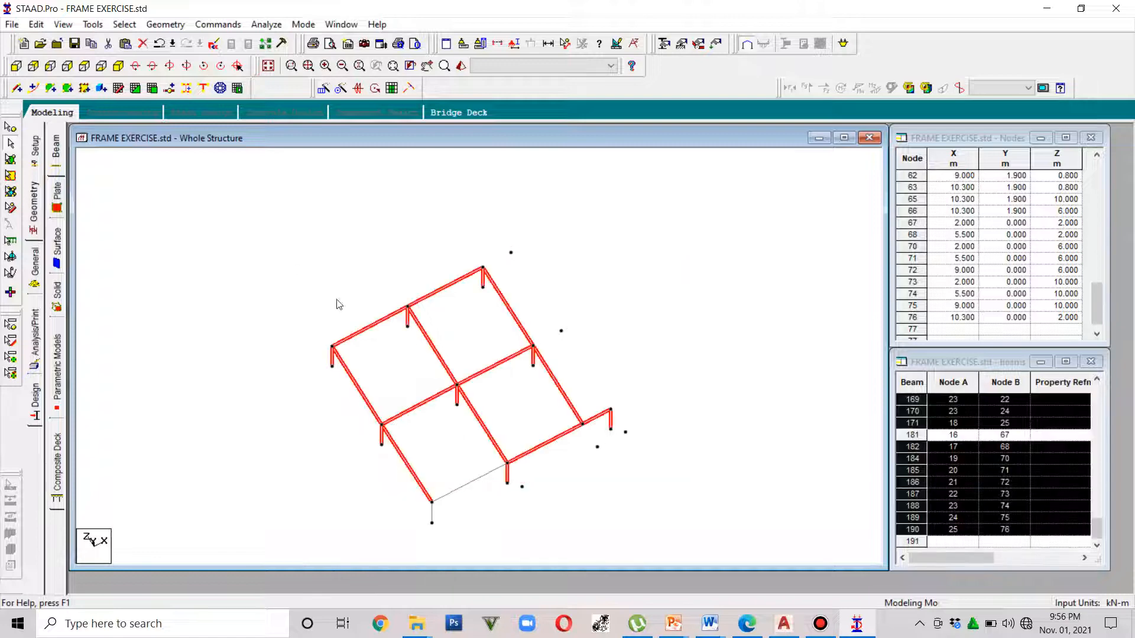
{"action": "left_click_drag", "start_coordinate": [658, 509], "coordinate": [255, 230]}
{"action": "left_click_drag", "start_coordinate": [684, 526], "coordinate": [235, 254]}
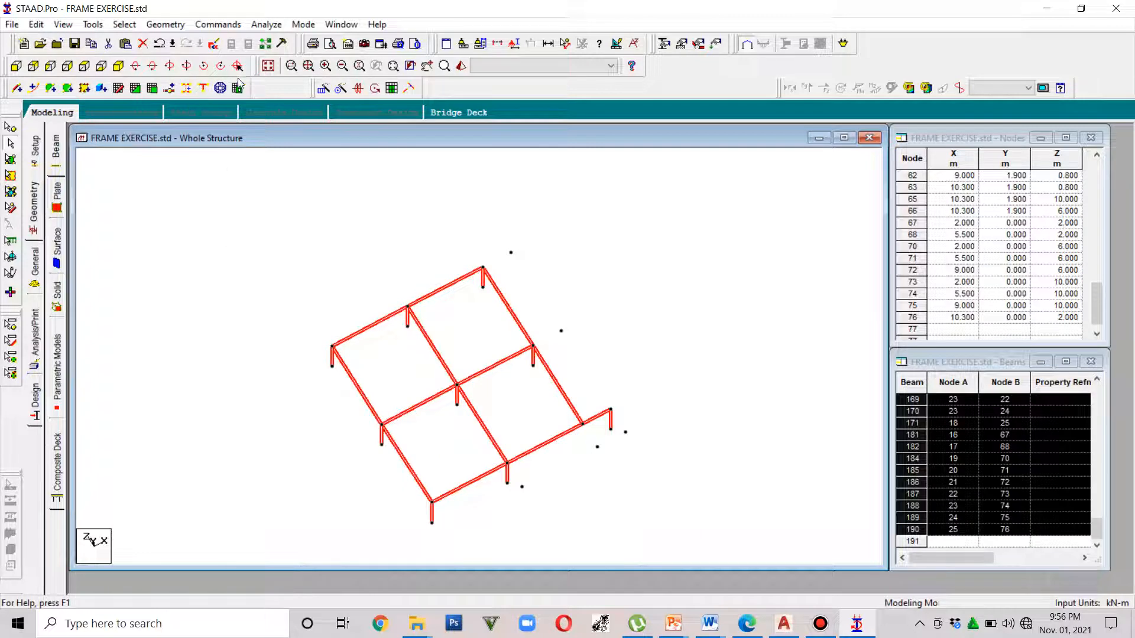
{"action": "left_click", "coordinate": [268, 65]}
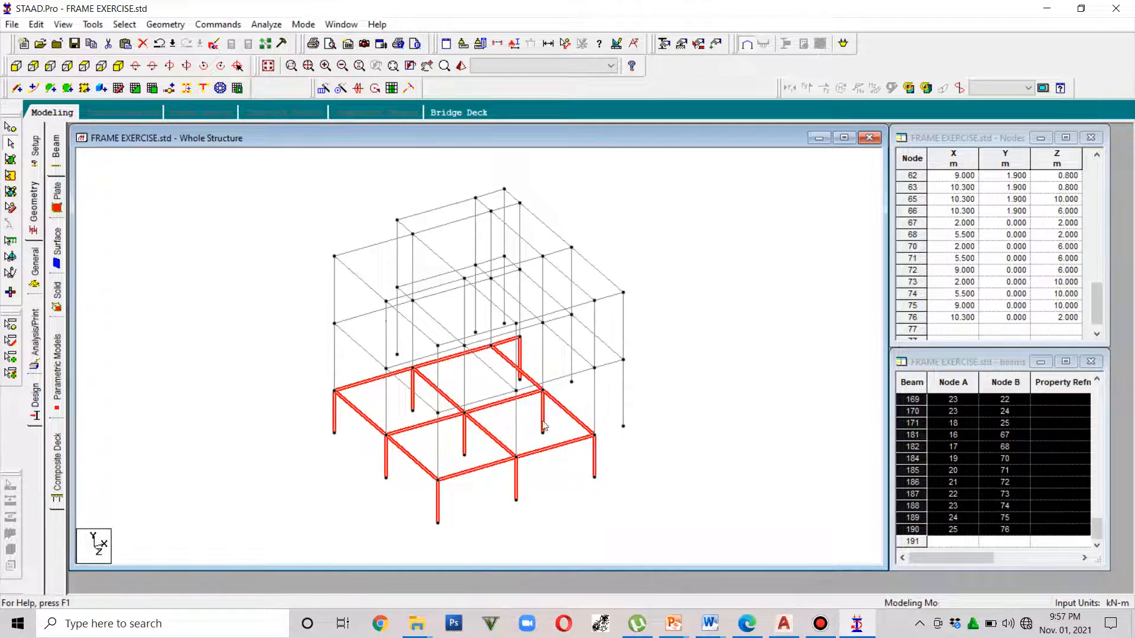
Examine the whole frame with the lowest level highlighted from several 3D angles and in plan view
{"action": "key", "text": "Left"}
{"action": "key", "text": "Left"}
{"action": "key", "text": "Left"}
{"action": "key", "text": "Left"}
{"action": "key", "text": "Left"}
{"action": "key", "text": "Left"}
{"action": "key", "text": "Left"}
{"action": "key", "text": "Left"}
{"action": "key", "text": "Left"}
{"action": "key", "text": "Left"}
{"action": "key", "text": "Left"}
{"action": "key", "text": "Left"}
{"action": "key", "text": "Left"}
{"action": "key", "text": "Left"}
{"action": "key", "text": "Left"}
{"action": "key", "text": "Left"}
{"action": "key", "text": "Left"}
{"action": "key", "text": "Left"}
{"action": "key", "text": "Left"}
{"action": "key", "text": "Left"}
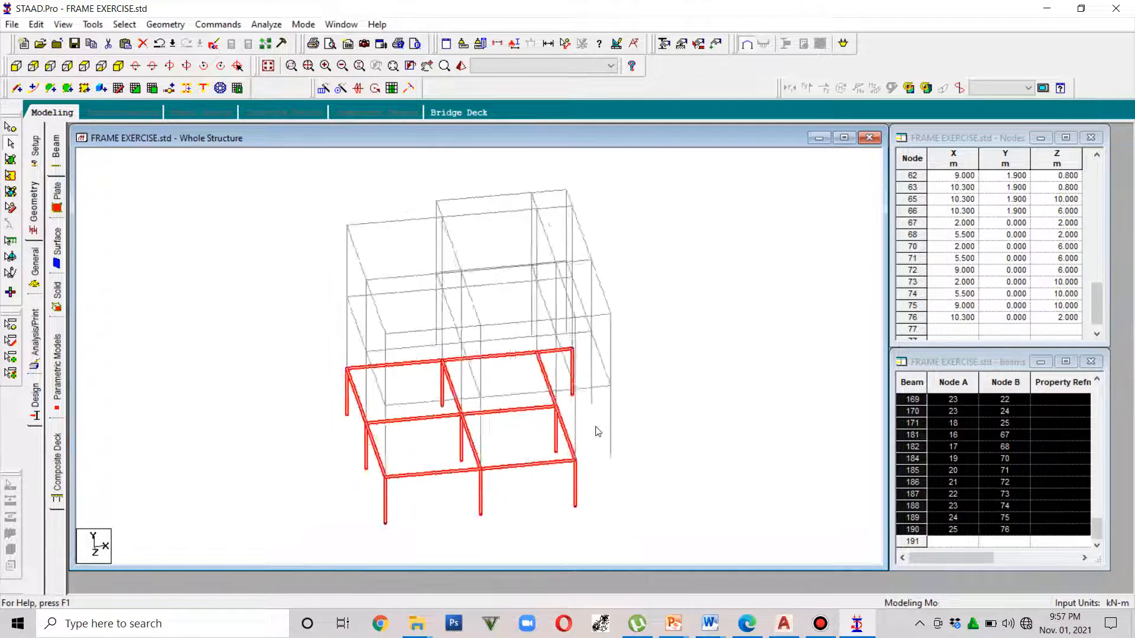
{"action": "key", "text": "Left"}
{"action": "key", "text": "Left"}
{"action": "key", "text": "Right"}
{"action": "key", "text": "Right"}
{"action": "key", "text": "Right"}
{"action": "key", "text": "Right"}
{"action": "key", "text": "Right"}
{"action": "key", "text": "Right"}
{"action": "key", "text": "Right"}
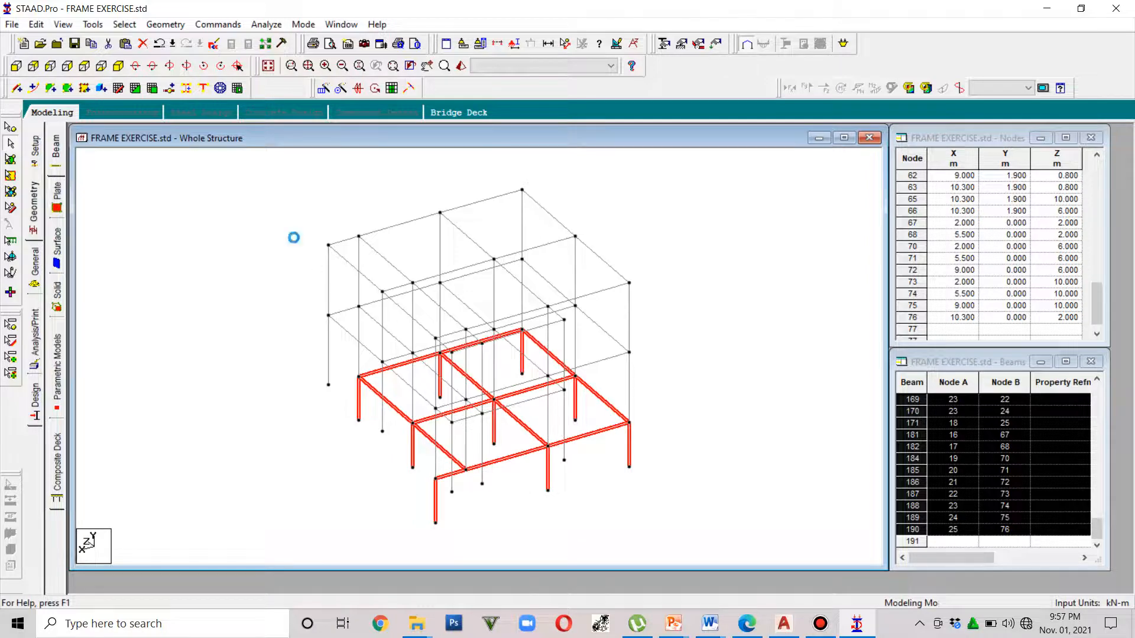
{"action": "left_click", "coordinate": [102, 68]}
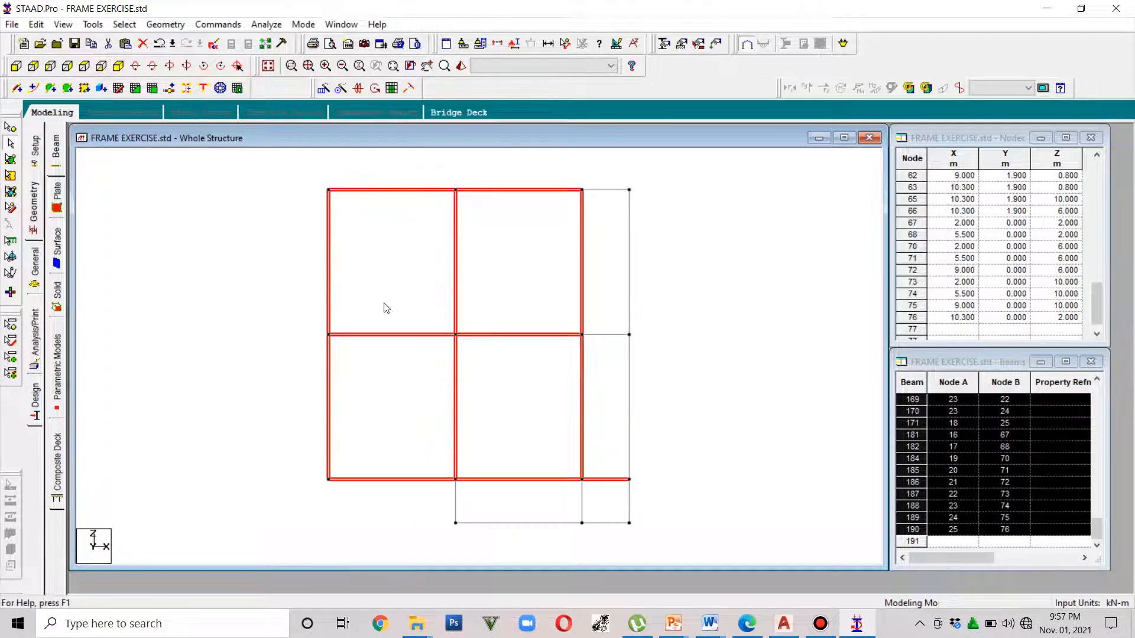
Examine the full frame in 3D with the lowest level selected, comparing its base columns with the upper-storey columns above
{"action": "key", "text": "Down"}
{"action": "key", "text": "Down"}
{"action": "key", "text": "Down"}
{"action": "key", "text": "Down"}
{"action": "key", "text": "Down"}
{"action": "key", "text": "Down"}
{"action": "key", "text": "Down"}
{"action": "key", "text": "Down"}
{"action": "key", "text": "Down"}
{"action": "key", "text": "Down"}
{"action": "key", "text": "Down"}
{"action": "key", "text": "Left"}
{"action": "key", "text": "Left"}
{"action": "key", "text": "Left"}
{"action": "key", "text": "Left"}
{"action": "key", "text": "Left"}
{"action": "key", "text": "Left"}
{"action": "key", "text": "Left"}
{"action": "key", "text": "Left"}
{"action": "key", "text": "Left"}
{"action": "key", "text": "Left"}
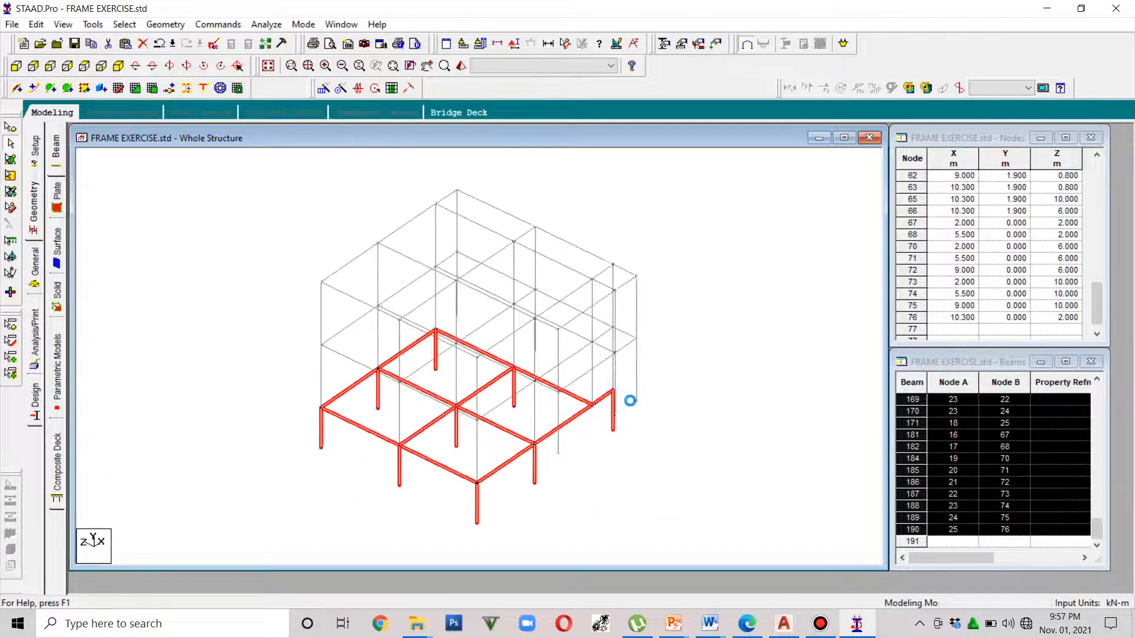
{"action": "key", "text": "Left"}
{"action": "key", "text": "Left"}
{"action": "key", "text": "Left"}
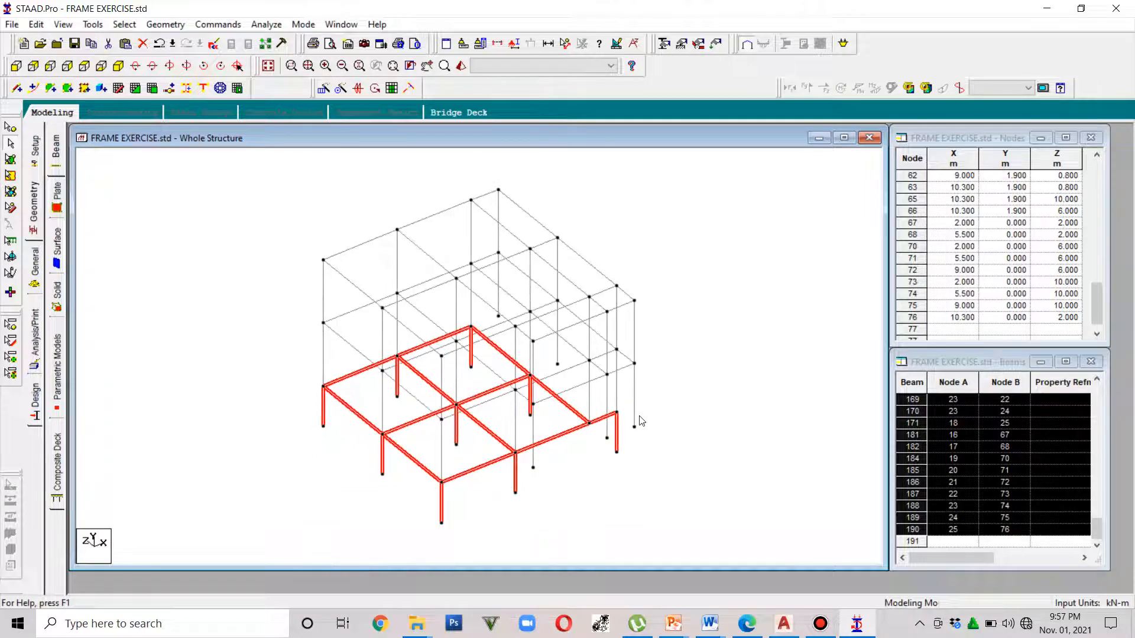
{"action": "key", "text": "Right"}
{"action": "key", "text": "Right"}
{"action": "key", "text": "Left"}
{"action": "key", "text": "Left"}
{"action": "key", "text": "Left"}
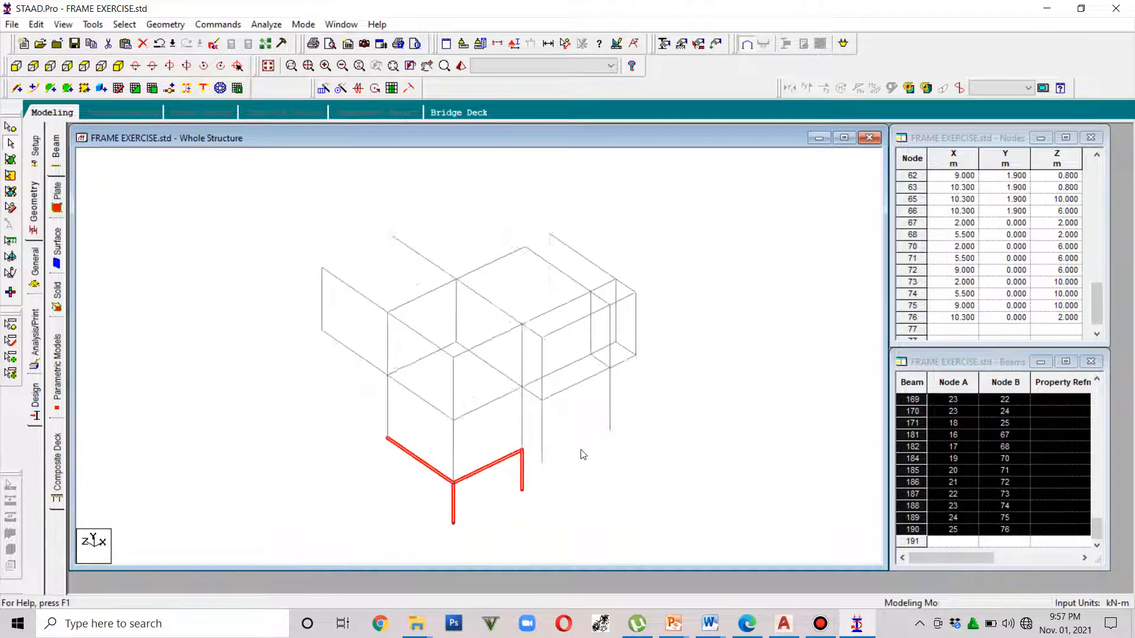
{"action": "key", "text": "Right"}
{"action": "key", "text": "Right"}
{"action": "key", "text": "Right"}
{"action": "key", "text": "Right"}
{"action": "key", "text": "Right"}
{"action": "key", "text": "Right"}
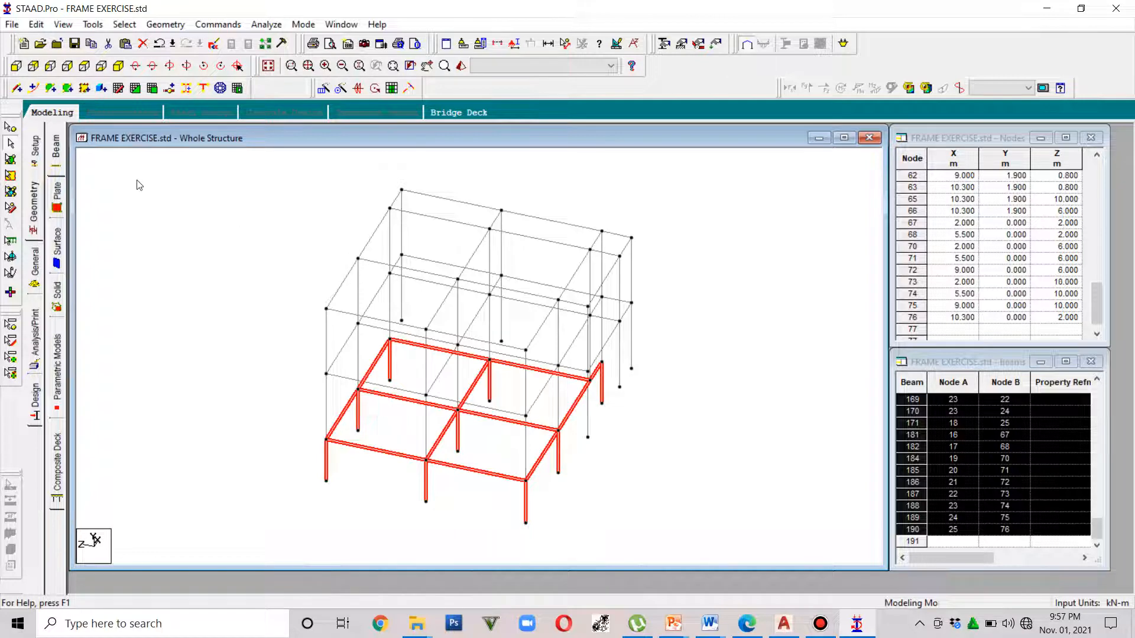
Isolate the lower storey's columns and the floor beams they carry, and show them in a 3D view
{"action": "left_click", "coordinate": [16, 66]}
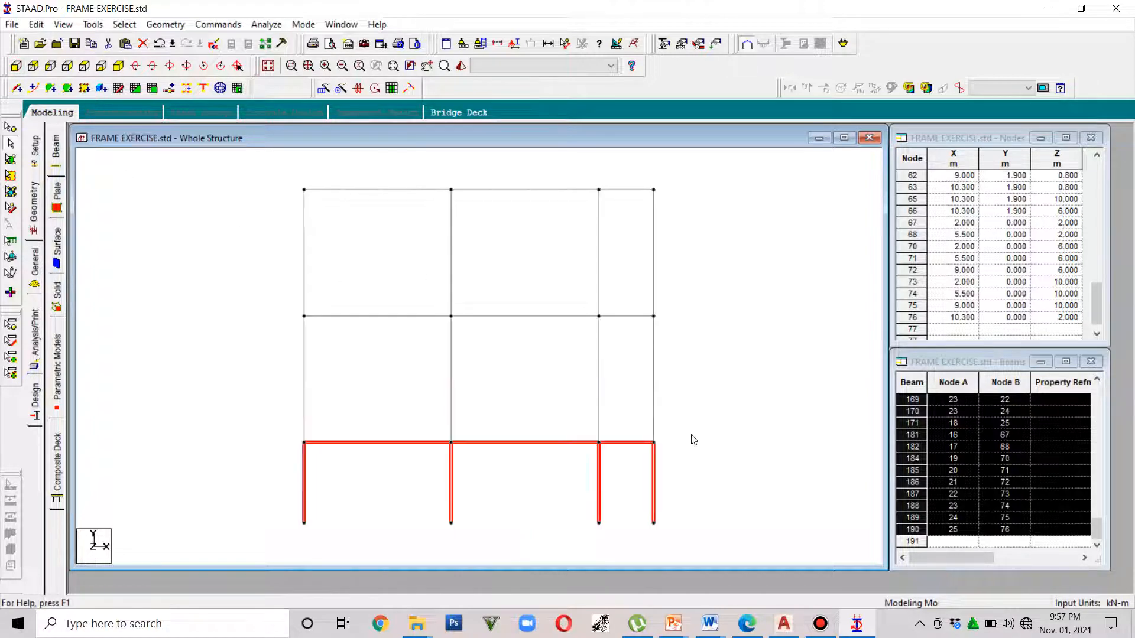
{"action": "left_click_drag", "start_coordinate": [691, 434], "coordinate": [275, 302]}
{"action": "left_click", "coordinate": [64, 25]}
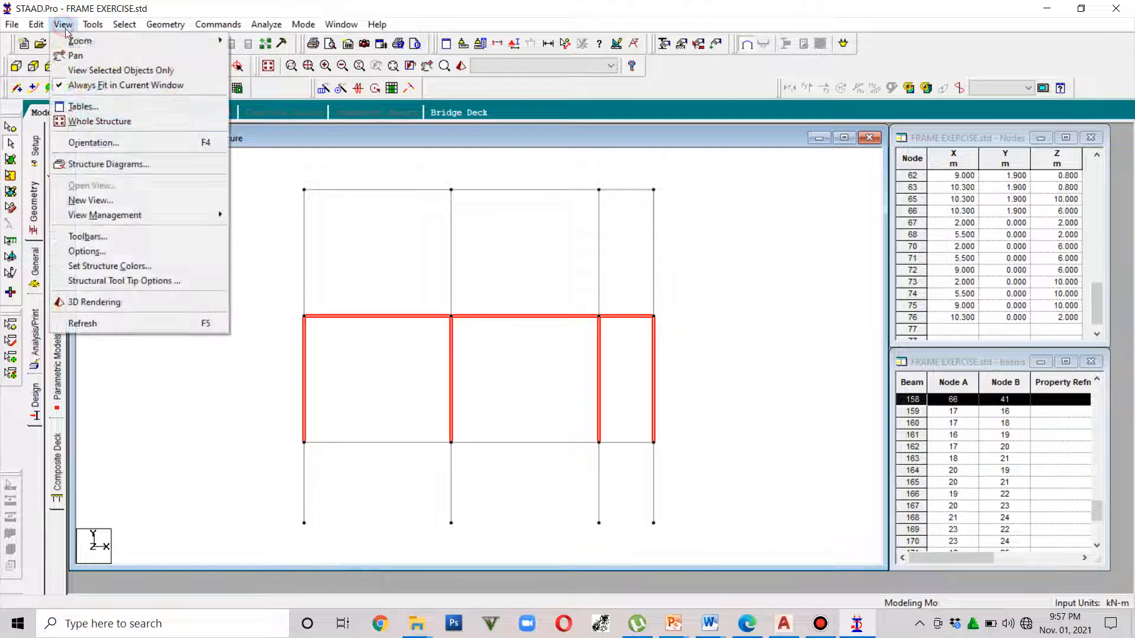
{"action": "left_click", "coordinate": [98, 71]}
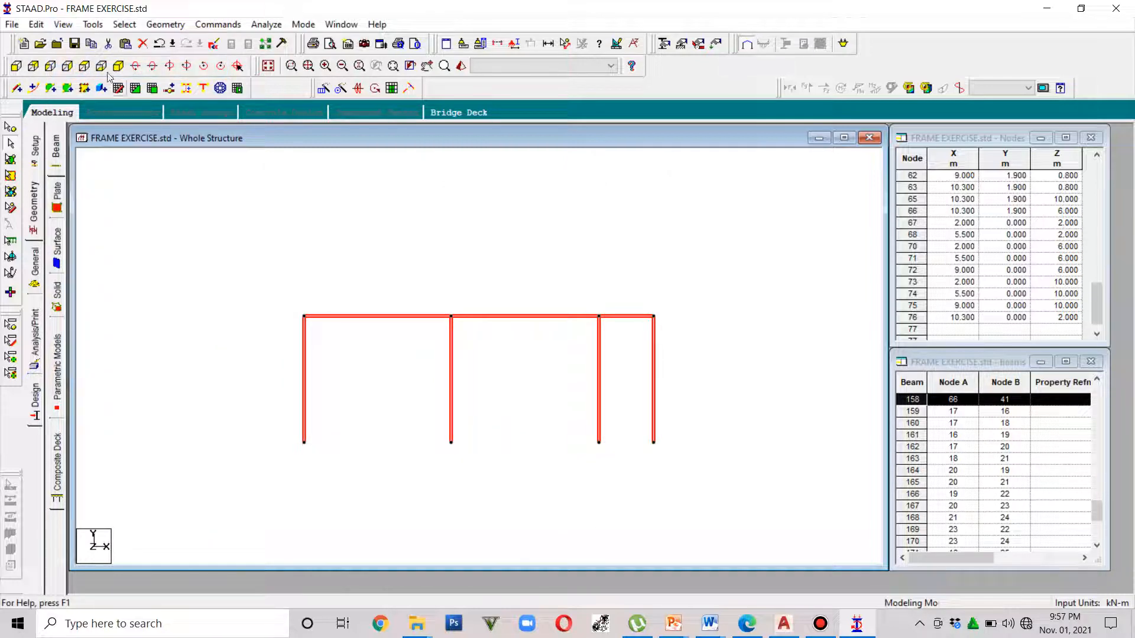
{"action": "left_click", "coordinate": [102, 66]}
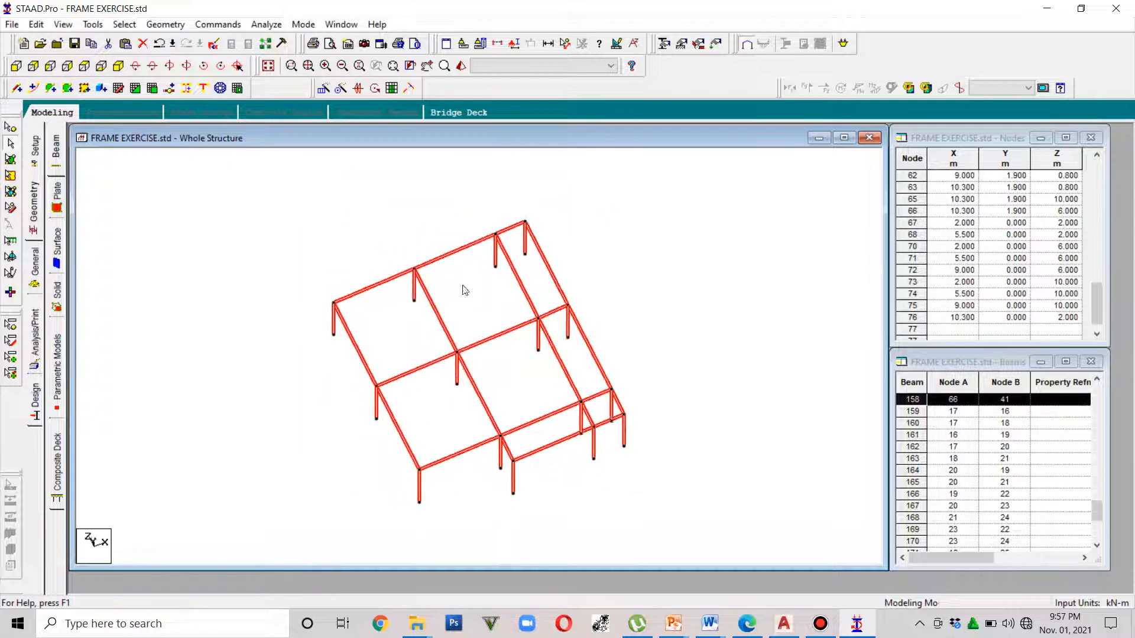
{"action": "key", "text": "Left"}
{"action": "key", "text": "Left"}
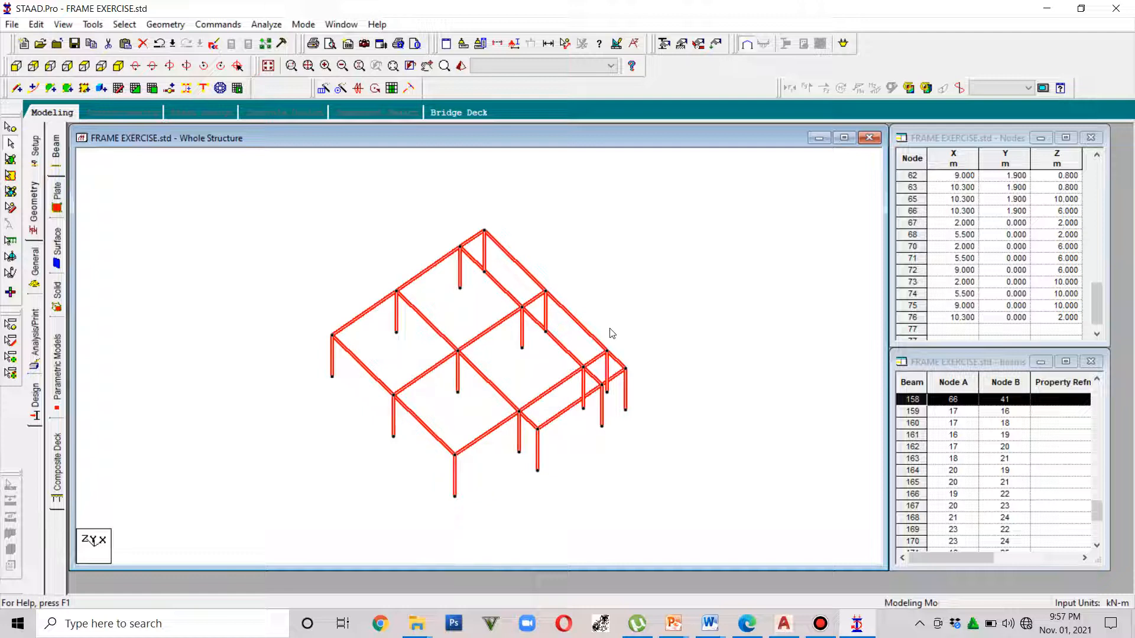
Delete the lower storey's three front-bay columns, the adjacent inner column and two outer side-strip columns, including the nodes left unattached
{"action": "left_click", "coordinate": [537, 455]}
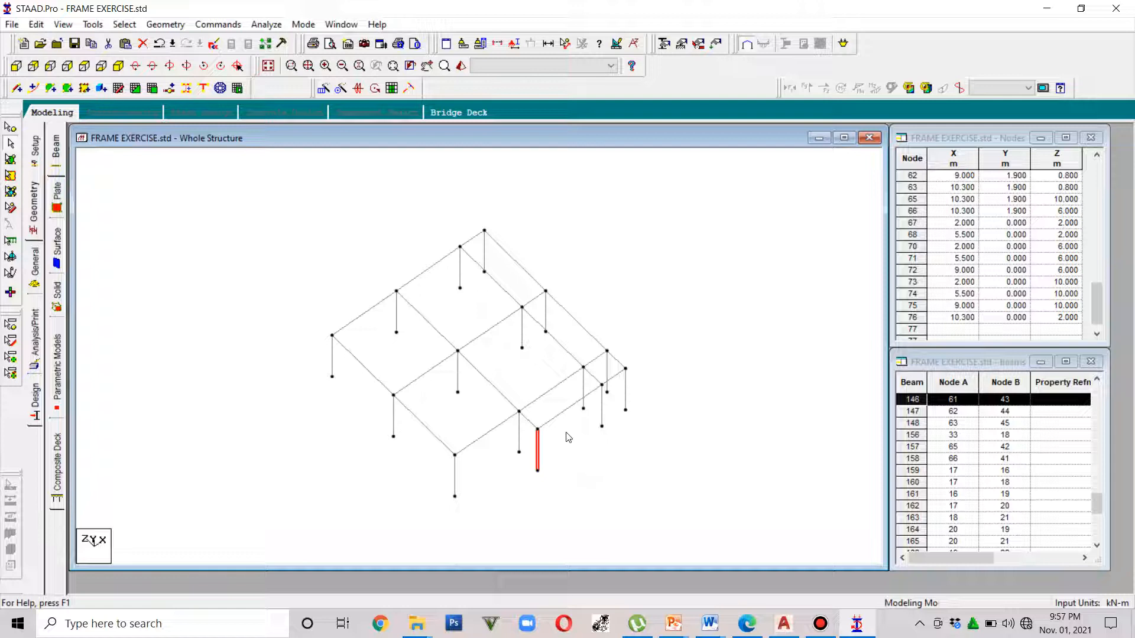
{"action": "left_click", "coordinate": [603, 409], "text": "ctrl"}
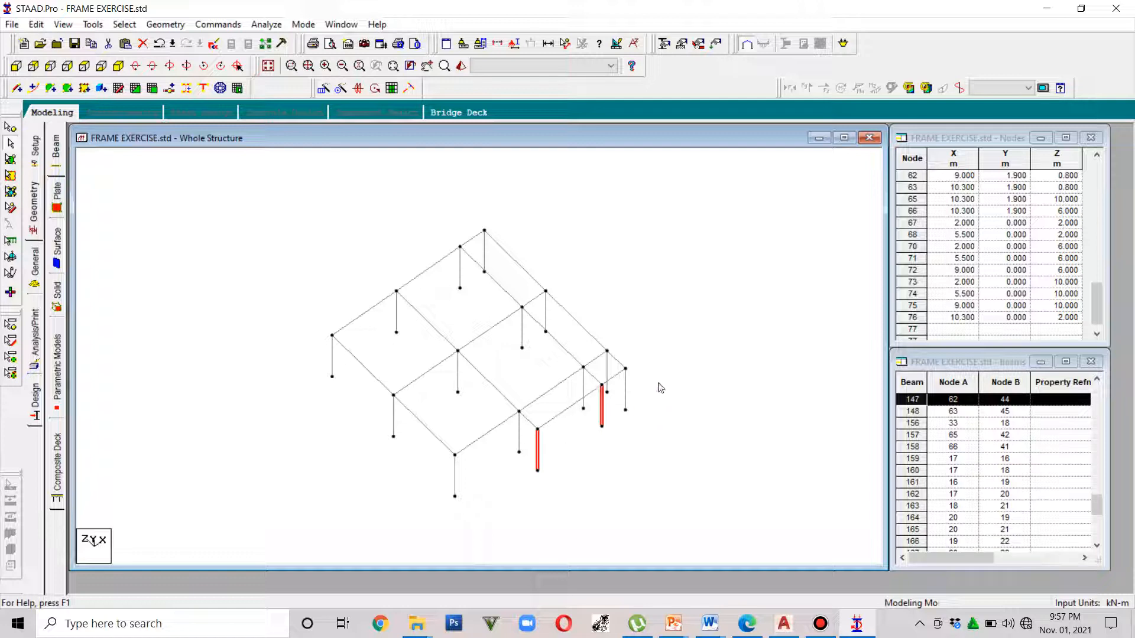
{"action": "left_click", "coordinate": [627, 390], "text": "ctrl"}
{"action": "left_click", "coordinate": [584, 387], "text": "ctrl"}
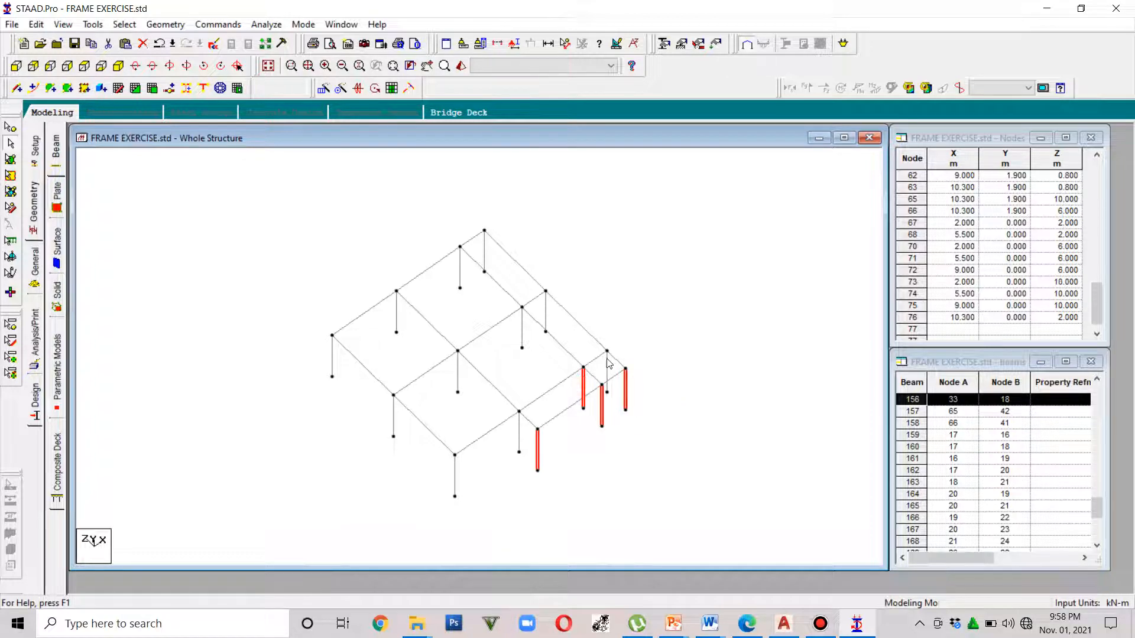
{"action": "left_click", "coordinate": [545, 316], "text": "ctrl"}
{"action": "left_click", "coordinate": [483, 250], "text": "ctrl"}
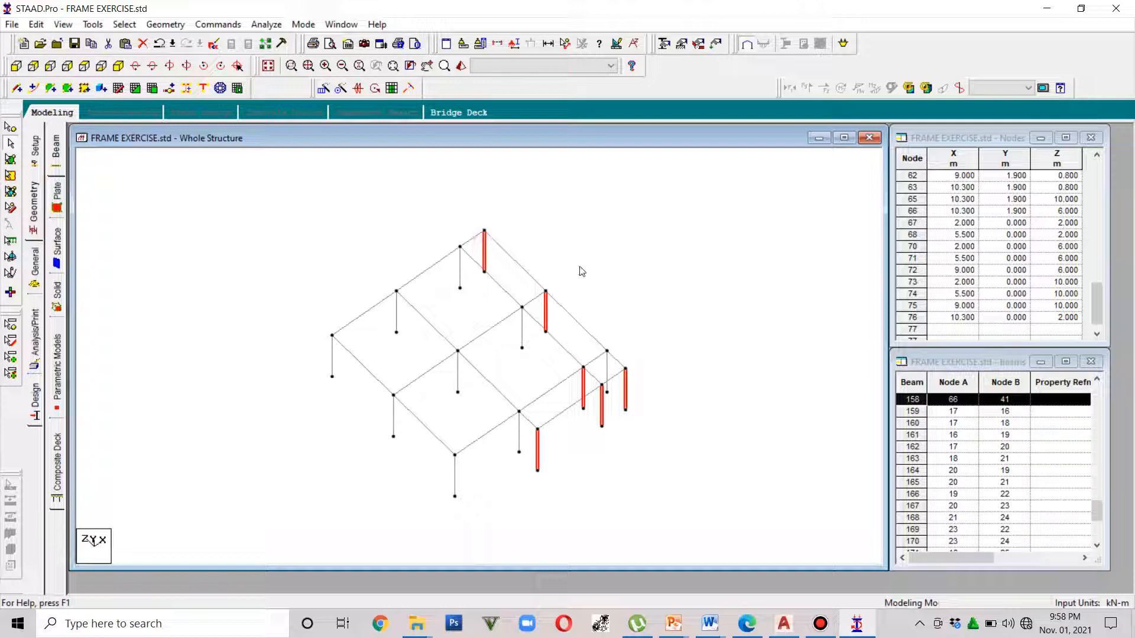
{"action": "key", "text": "Delete"}
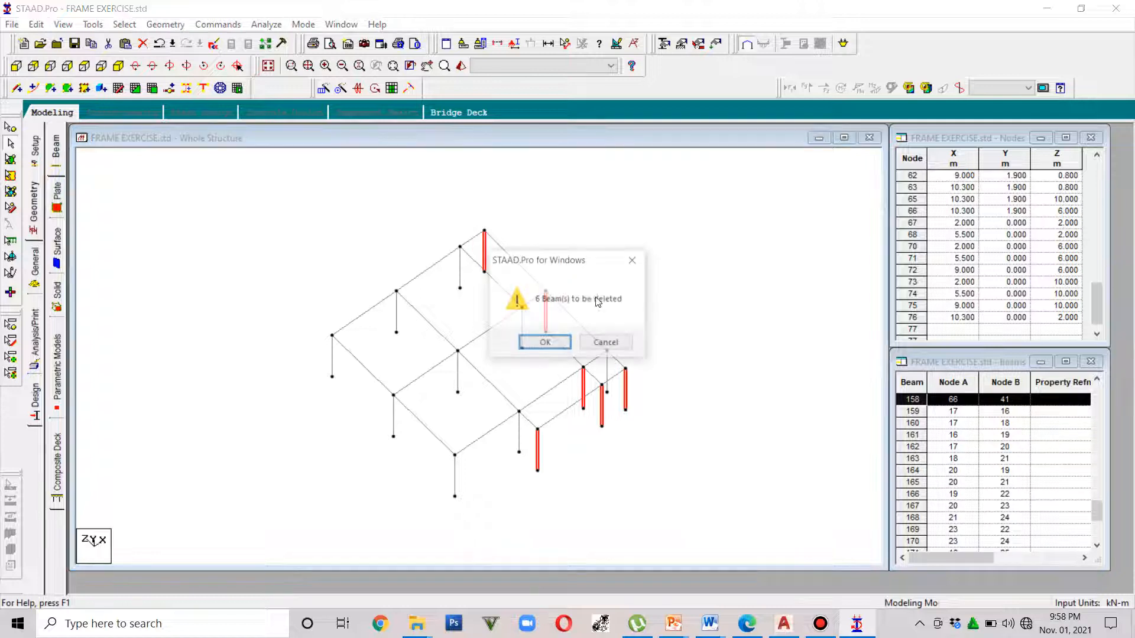
{"action": "left_click", "coordinate": [556, 344]}
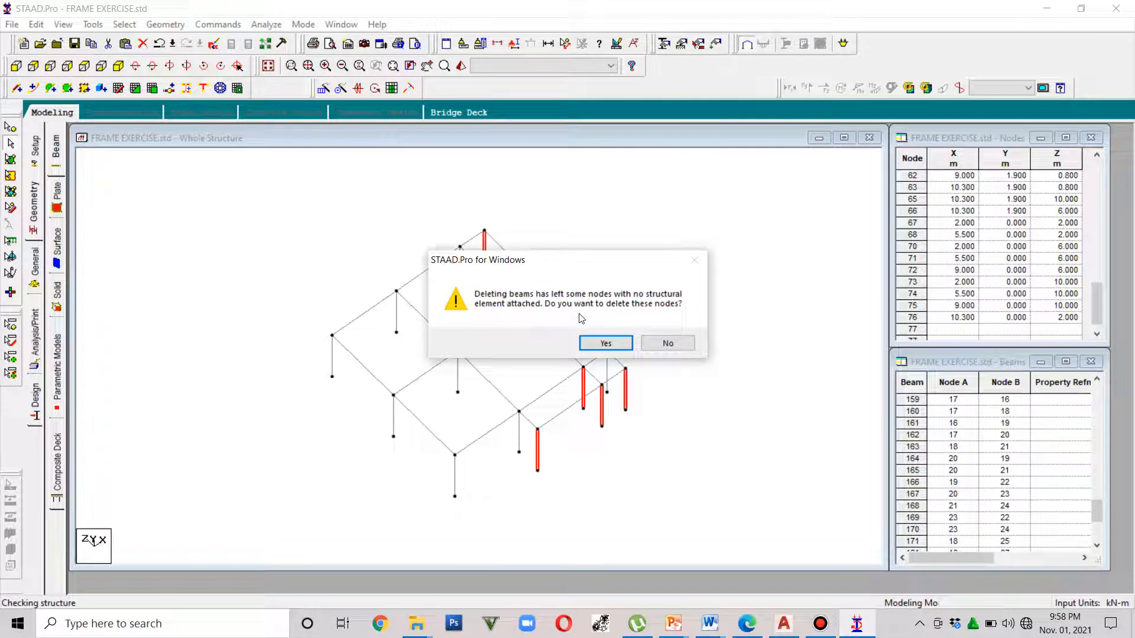
{"action": "left_click", "coordinate": [619, 342]}
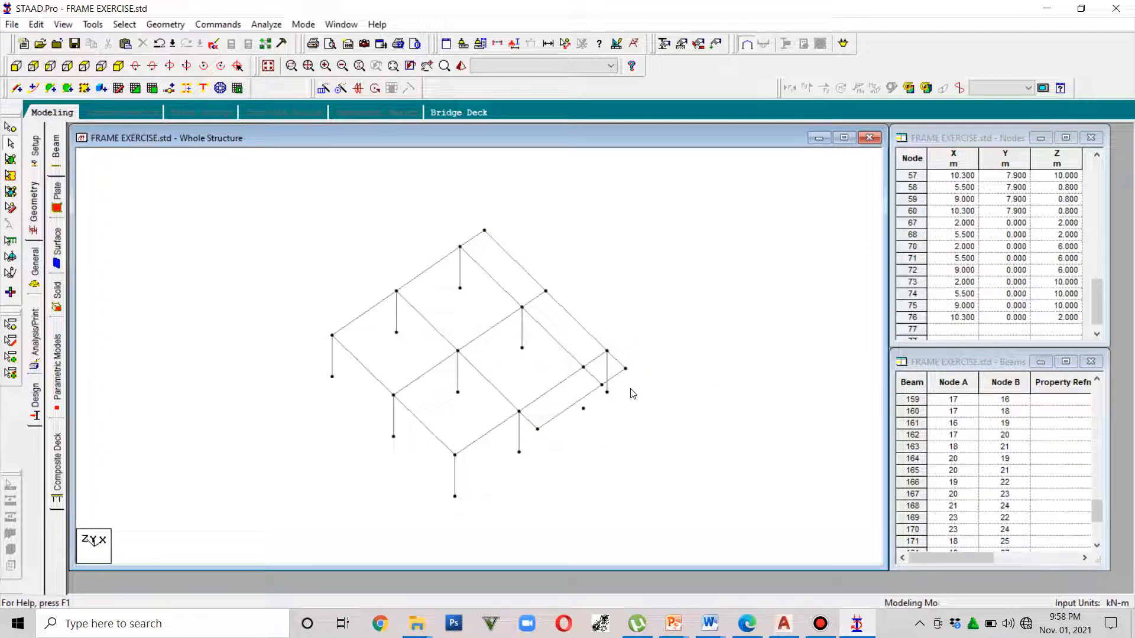
Examine the trimmed lower storey from several 3D angles, checking the remaining columns and any detached nodes
{"action": "key", "text": "Right"}
{"action": "key", "text": "Right"}
{"action": "key", "text": "Right"}
{"action": "key", "text": "Right"}
{"action": "key", "text": "Right"}
{"action": "key", "text": "Right"}
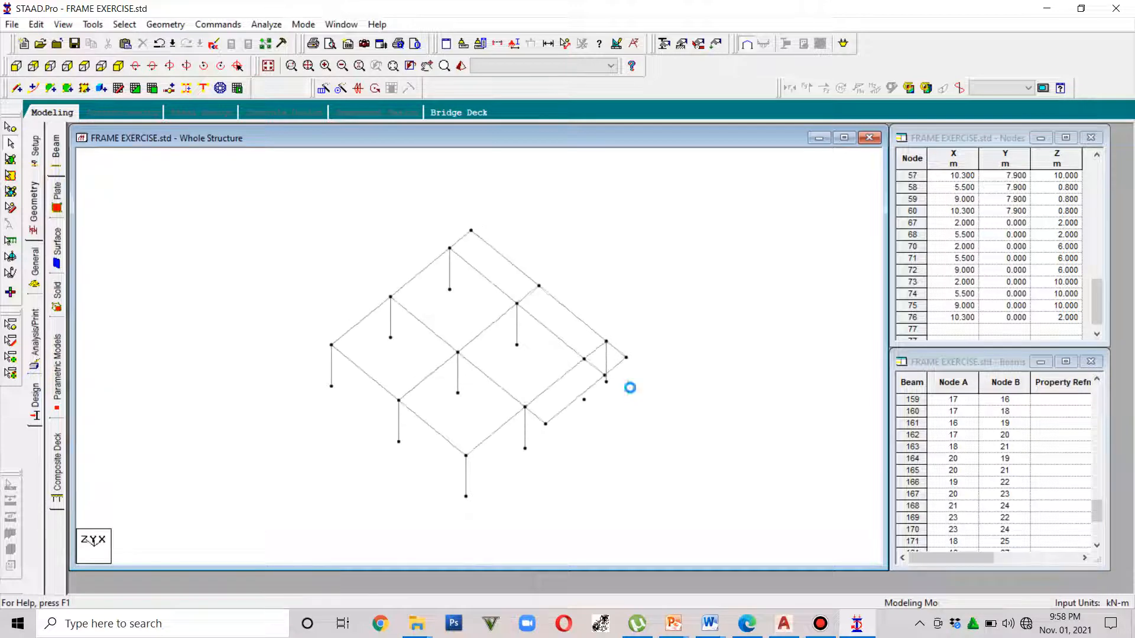
{"action": "key", "text": "Up"}
{"action": "key", "text": "Up"}
{"action": "key", "text": "Up"}
{"action": "key", "text": "Up"}
{"action": "key", "text": "Up"}
{"action": "key", "text": "Up"}
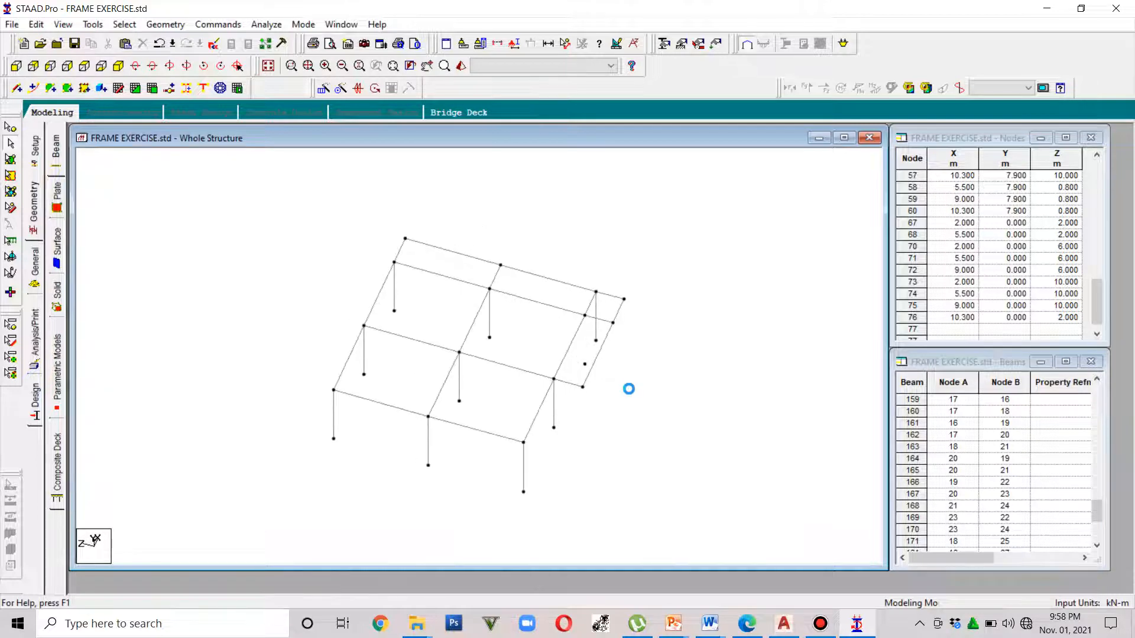
{"action": "key", "text": "Right"}
{"action": "key", "text": "Left"}
{"action": "key", "text": "Right"}
{"action": "key", "text": "Right"}
{"action": "key", "text": "Right"}
{"action": "key", "text": "Right"}
{"action": "key", "text": "Right"}
{"action": "key", "text": "Right"}
{"action": "key", "text": "Right"}
{"action": "key", "text": "Right"}
{"action": "key", "text": "Right"}
{"action": "key", "text": "Right"}
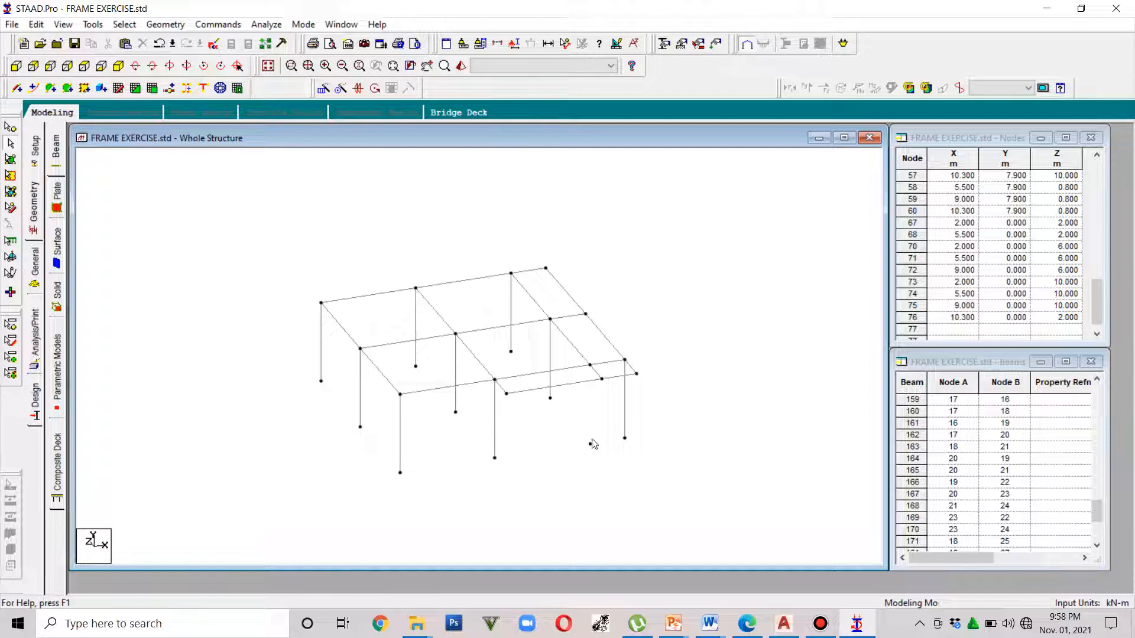
{"action": "key", "text": "Down"}
{"action": "key", "text": "Down"}
{"action": "key", "text": "Down"}
{"action": "key", "text": "Down"}
{"action": "key", "text": "Down"}
{"action": "key", "text": "Down"}
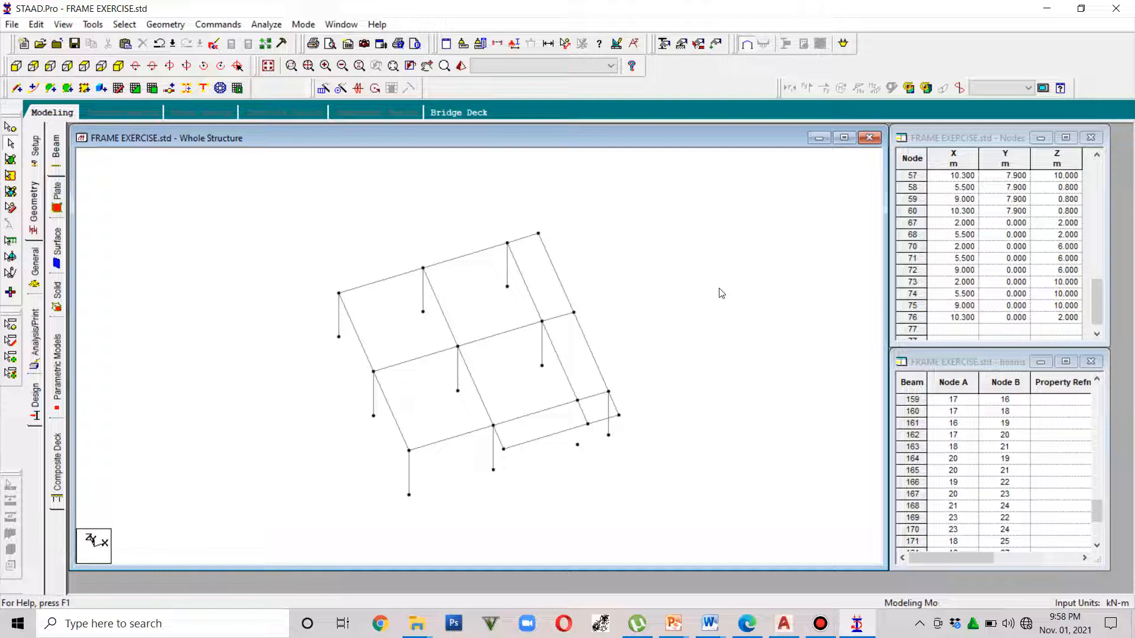
Restore the whole structure and isolate the top storey's columns and roof-level beams in a 3D view
{"action": "left_click", "coordinate": [268, 66]}
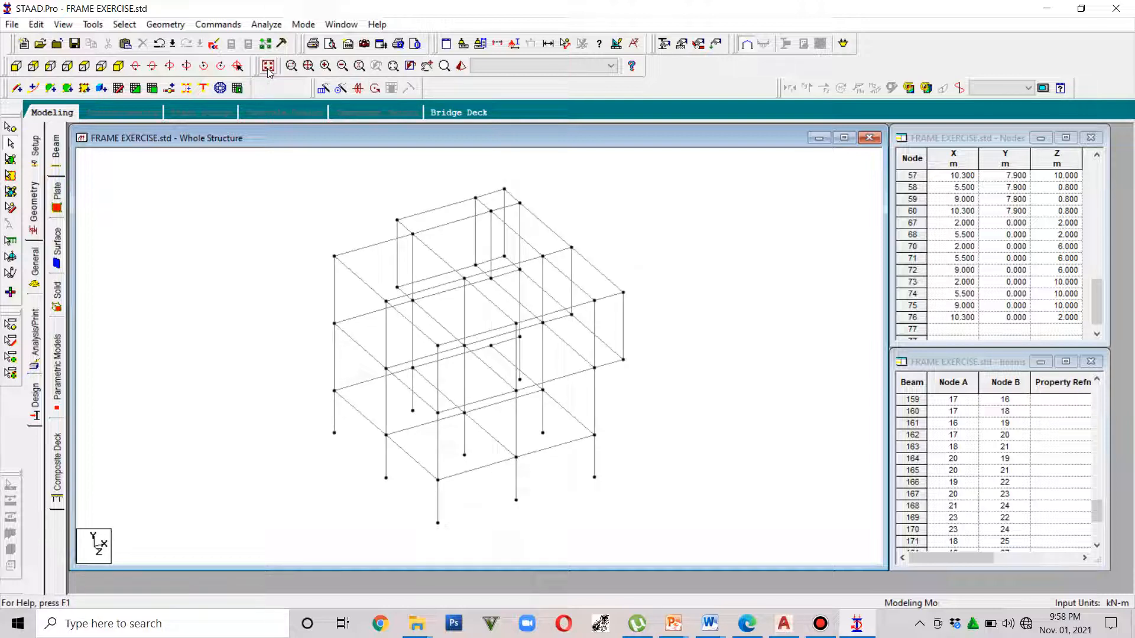
{"action": "left_click", "coordinate": [17, 66]}
{"action": "left_click_drag", "start_coordinate": [684, 239], "coordinate": [262, 173]}
{"action": "left_click_drag", "start_coordinate": [685, 273], "coordinate": [257, 171]}
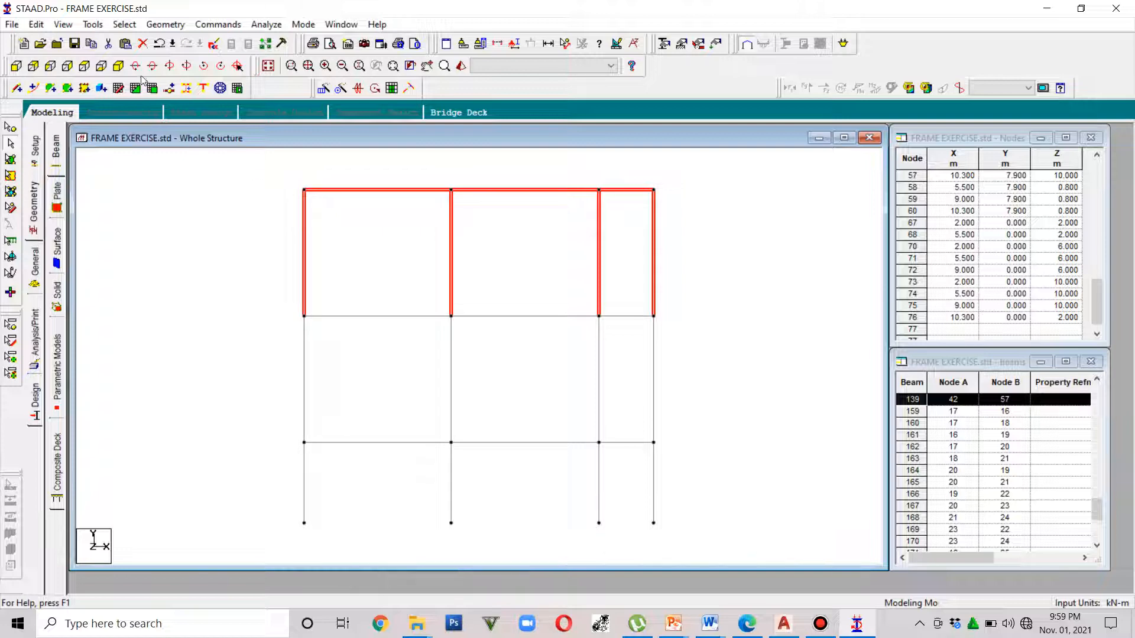
{"action": "left_click", "coordinate": [64, 24]}
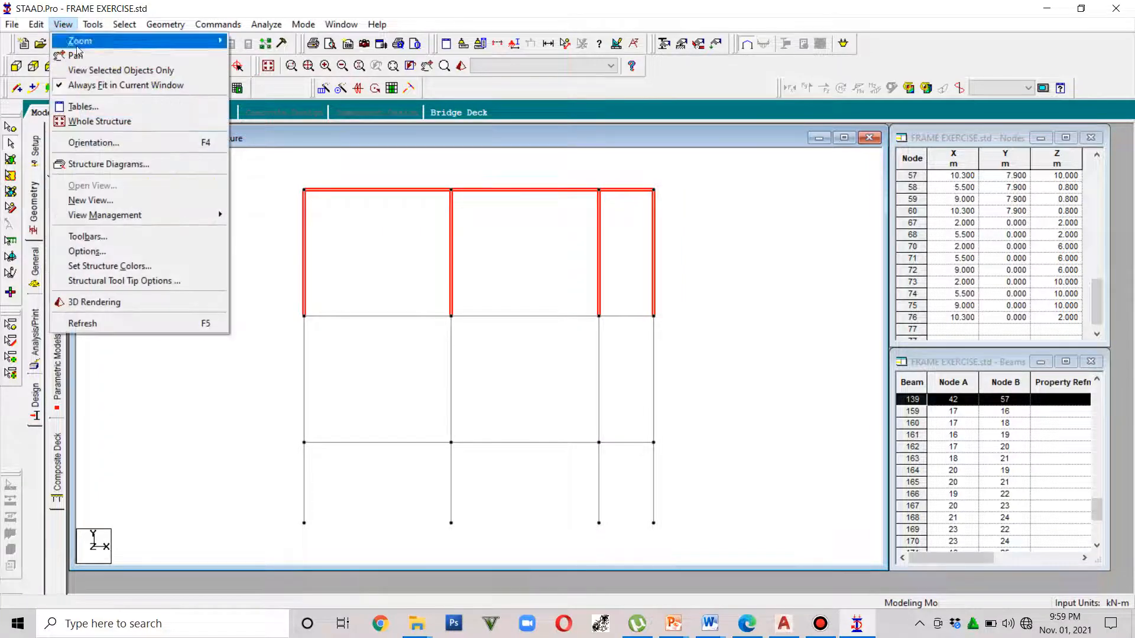
{"action": "left_click", "coordinate": [97, 70]}
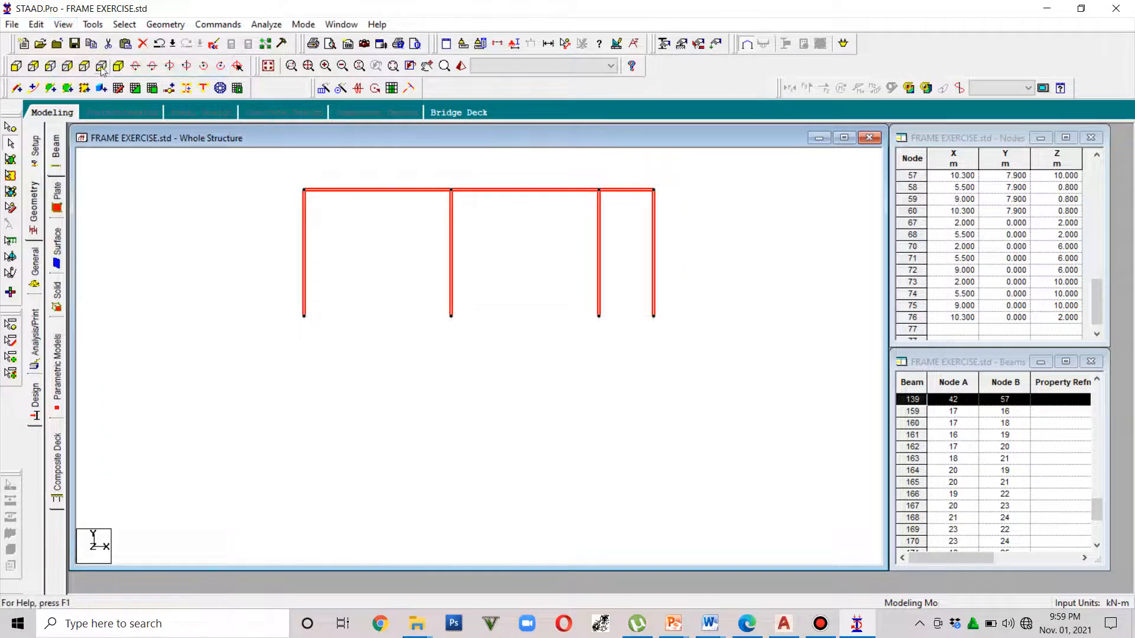
{"action": "left_click", "coordinate": [102, 68]}
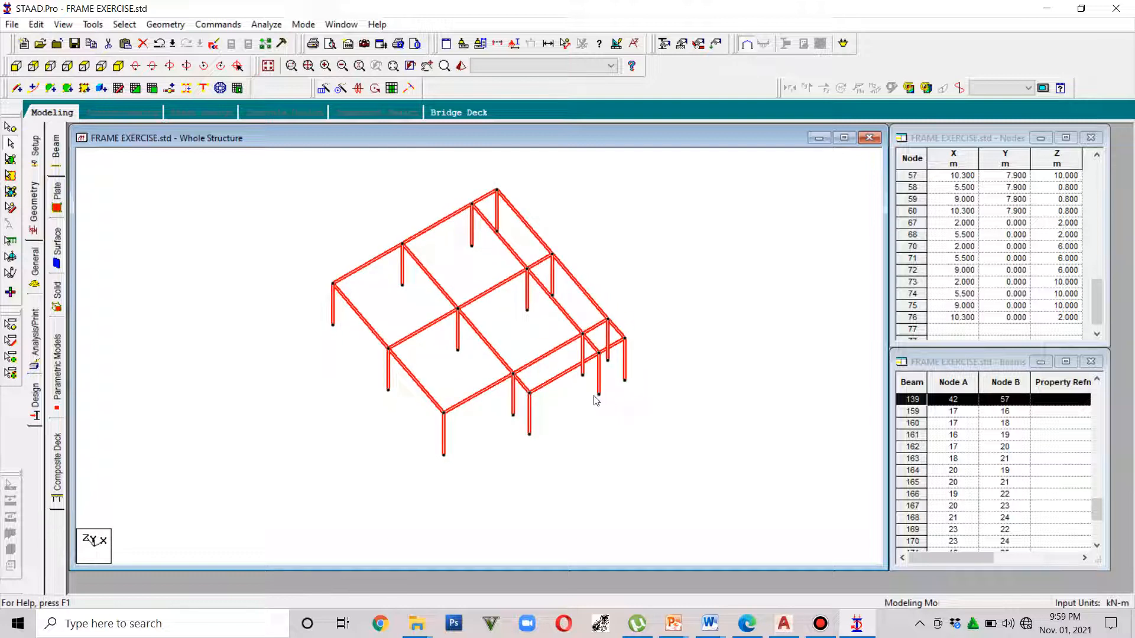
Delete the top storey's three front-bay columns, the adjacent inner column and the two outer side-strip columns
{"action": "left_click", "coordinate": [530, 416]}
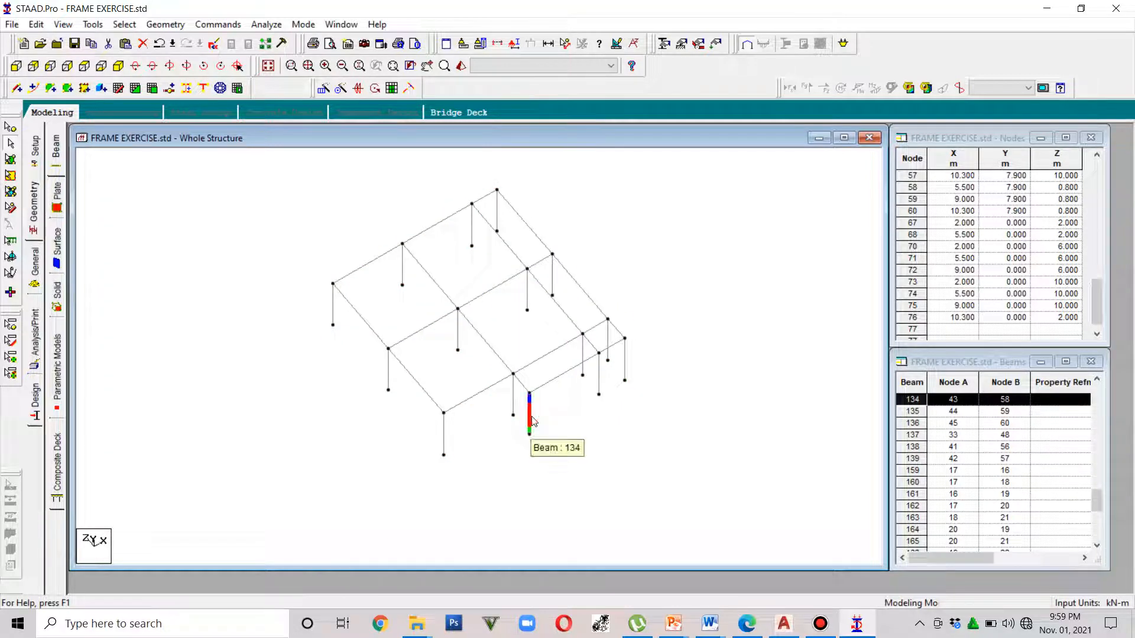
{"action": "left_click", "coordinate": [599, 377], "text": "ctrl"}
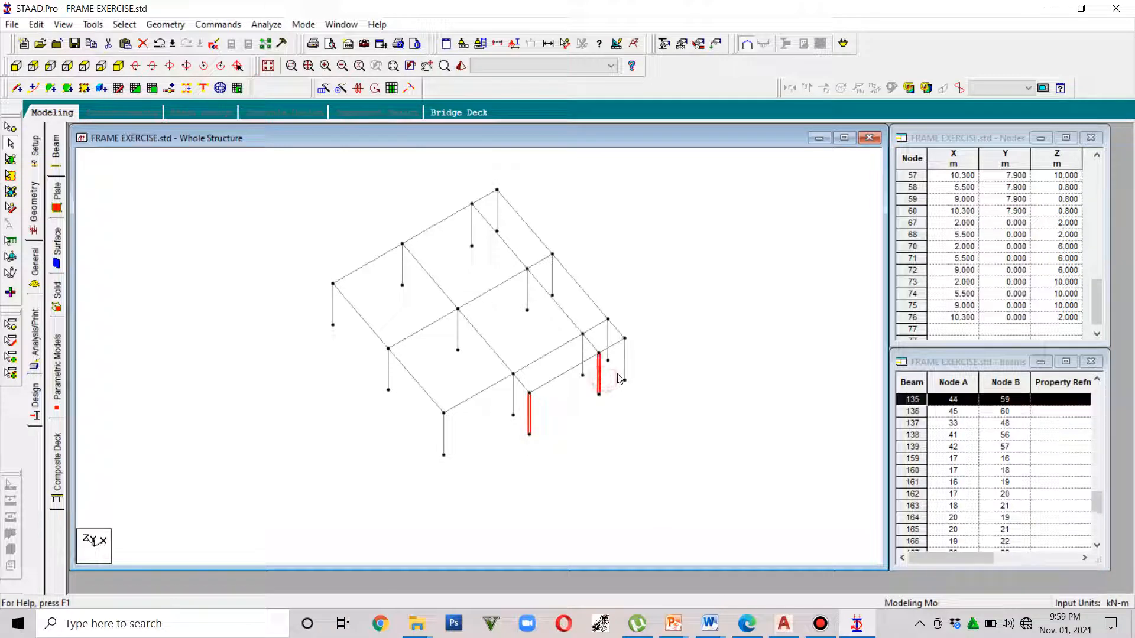
{"action": "left_click", "coordinate": [625, 368], "text": "ctrl"}
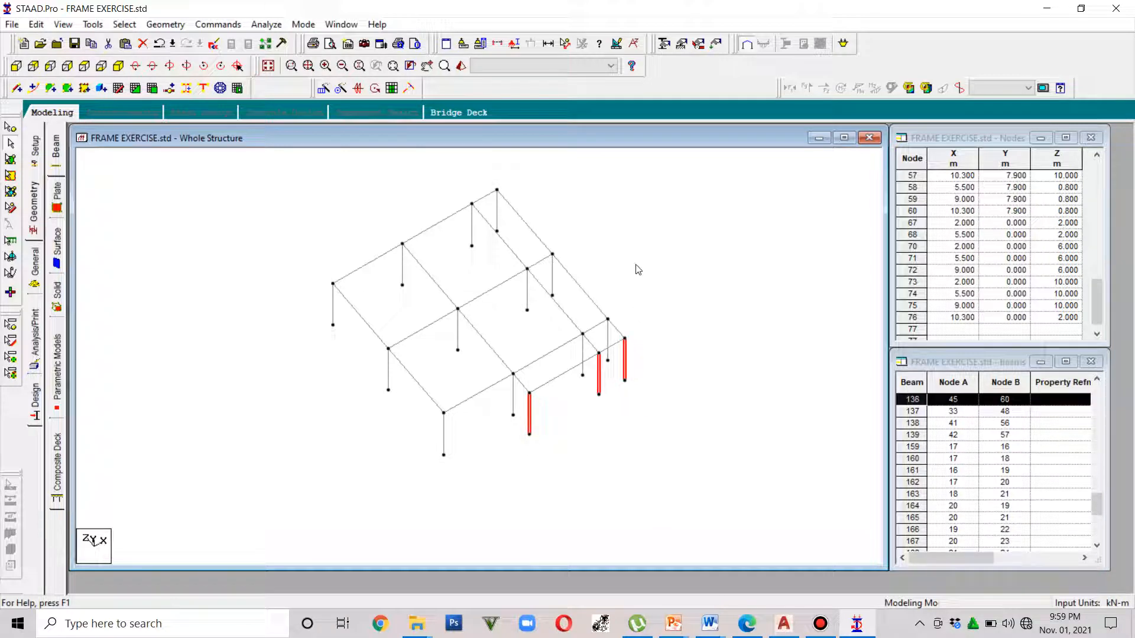
{"action": "left_click", "coordinate": [582, 355], "text": "ctrl"}
{"action": "left_click", "coordinate": [552, 277], "text": "ctrl"}
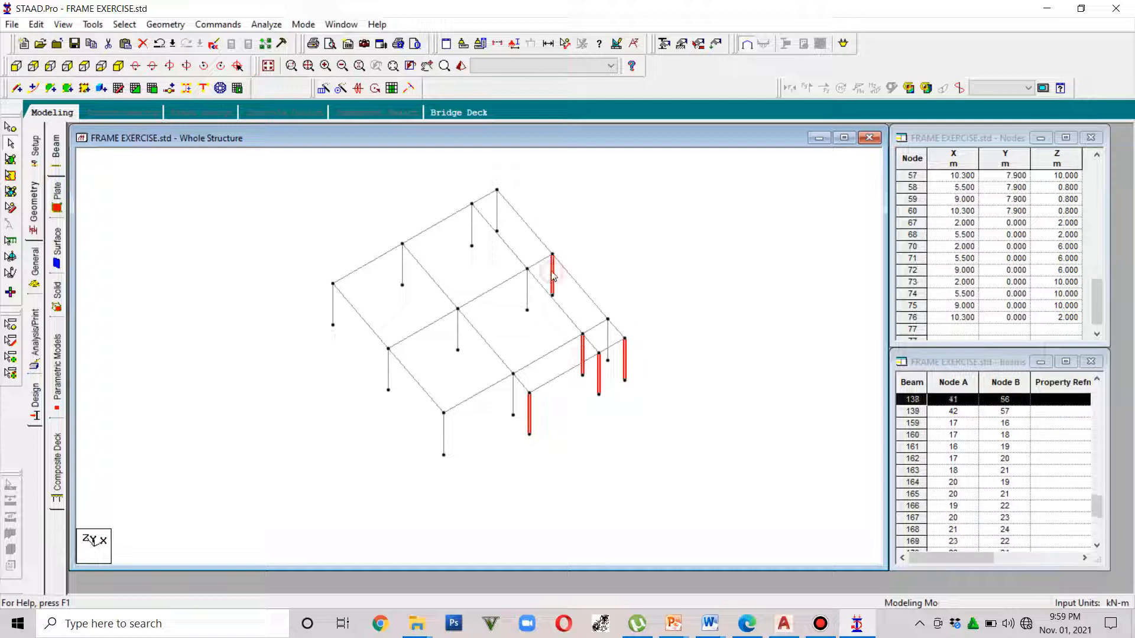
{"action": "left_click", "coordinate": [497, 220], "text": "ctrl"}
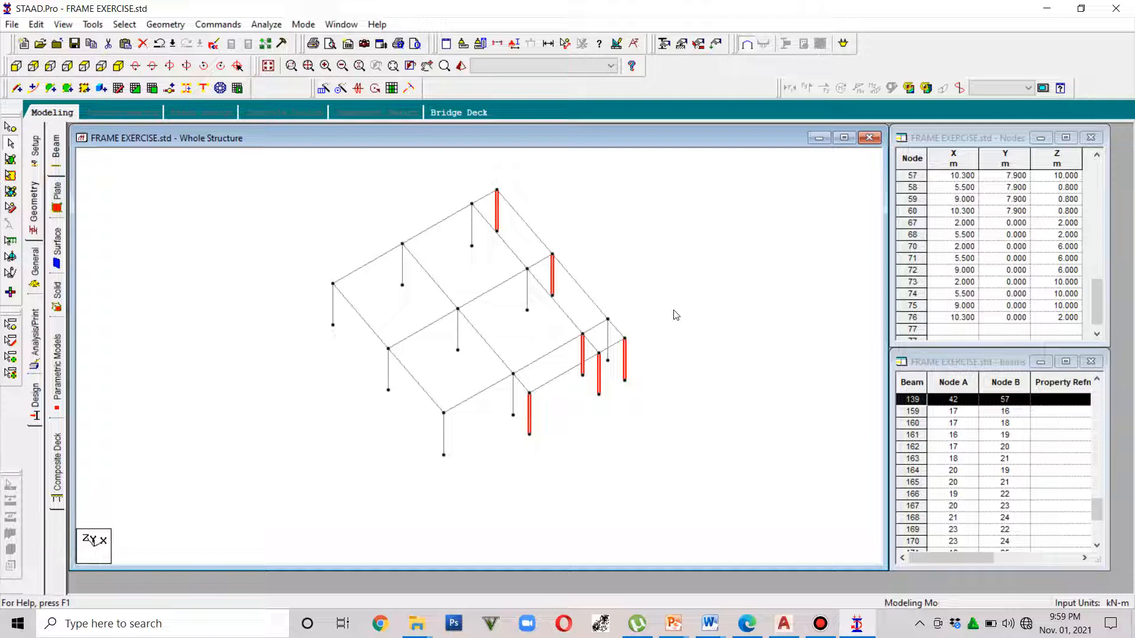
{"action": "key", "text": "Delete"}
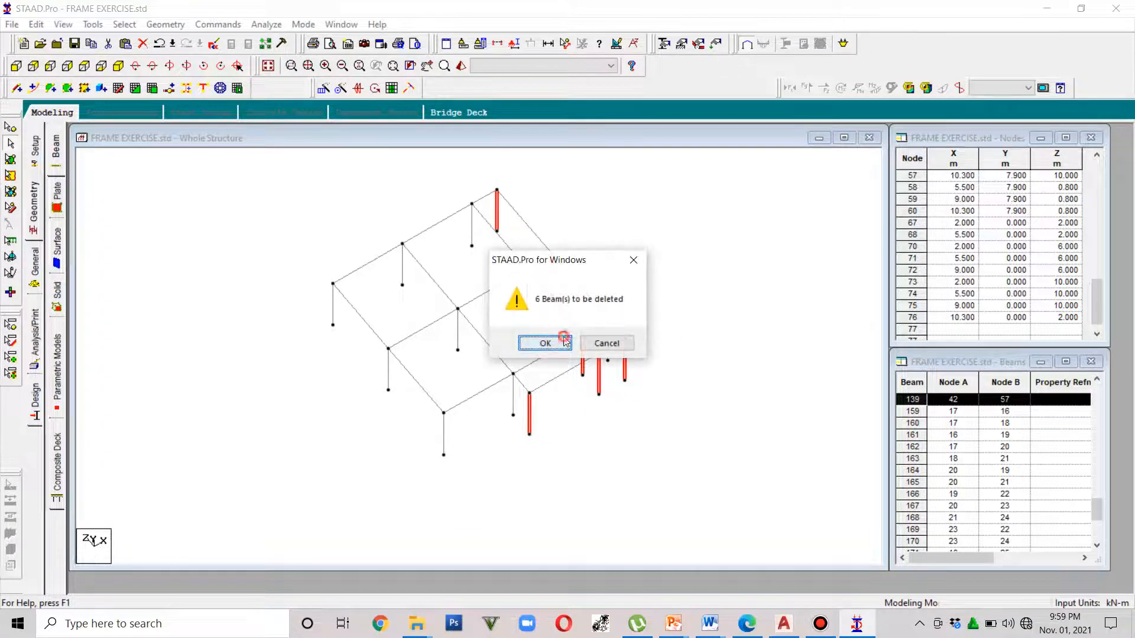
{"action": "left_click", "coordinate": [542, 343]}
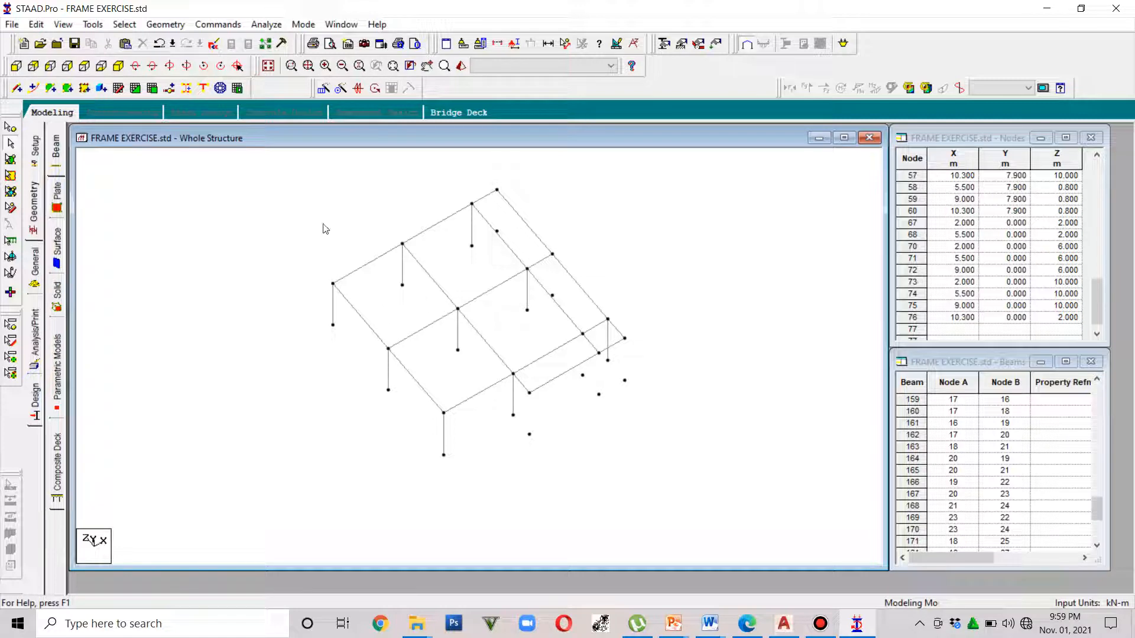
Restore the whole structure and isolate the ground-level tie beams in plan view
{"action": "left_click", "coordinate": [16, 66]}
{"action": "left_click", "coordinate": [269, 67]}
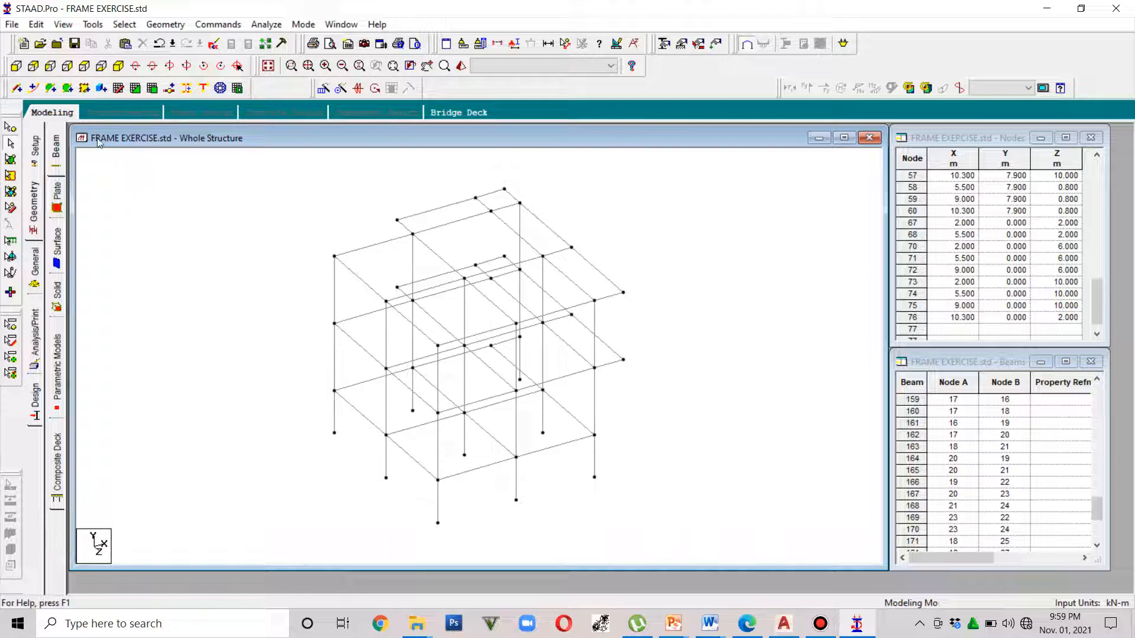
{"action": "left_click", "coordinate": [101, 66]}
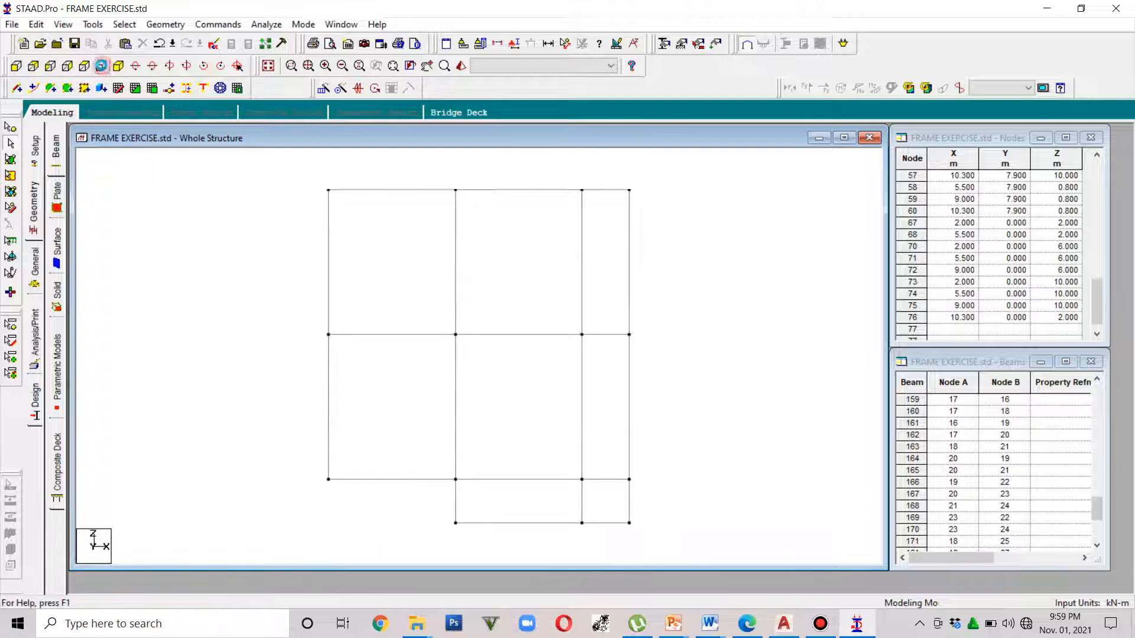
{"action": "left_click", "coordinate": [16, 65]}
{"action": "left_click_drag", "start_coordinate": [673, 451], "coordinate": [279, 441]}
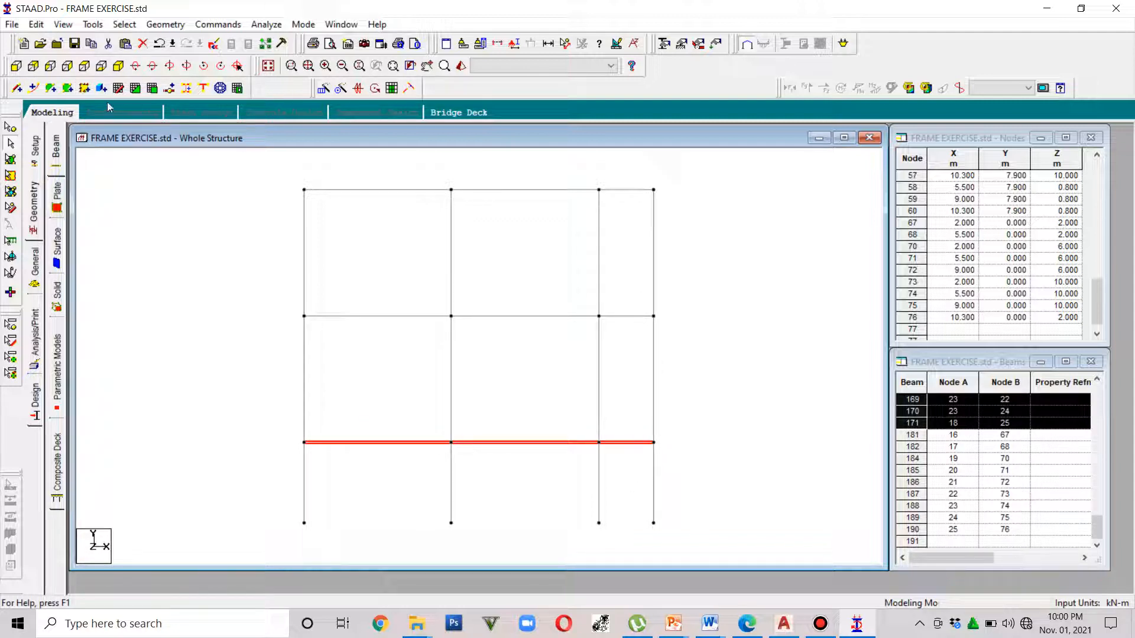
{"action": "left_click", "coordinate": [63, 24]}
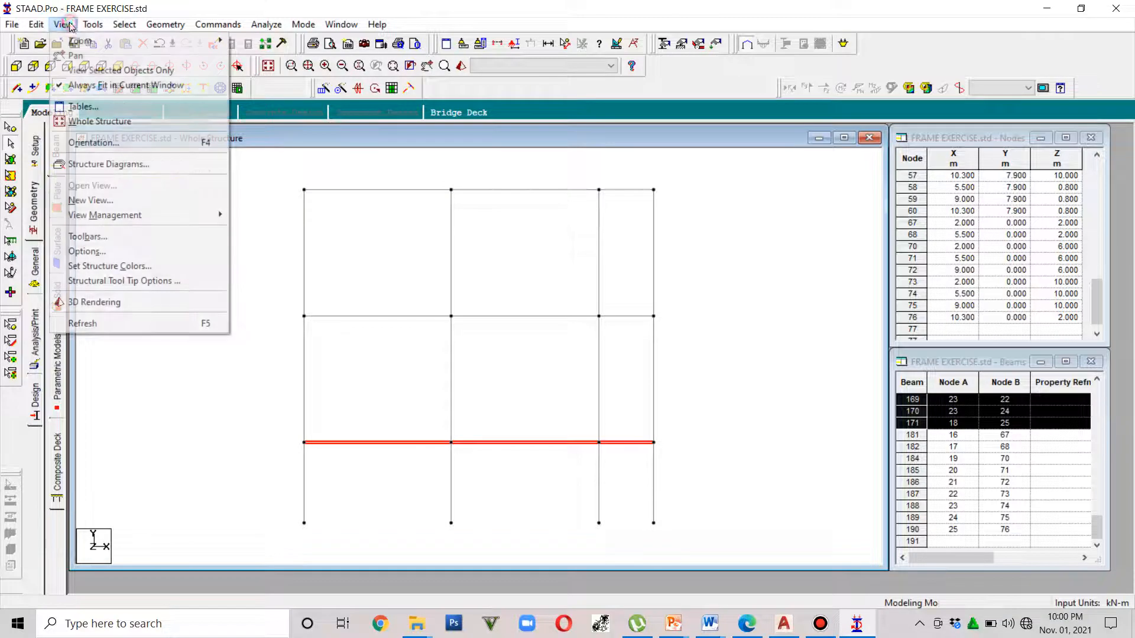
{"action": "left_click", "coordinate": [91, 71]}
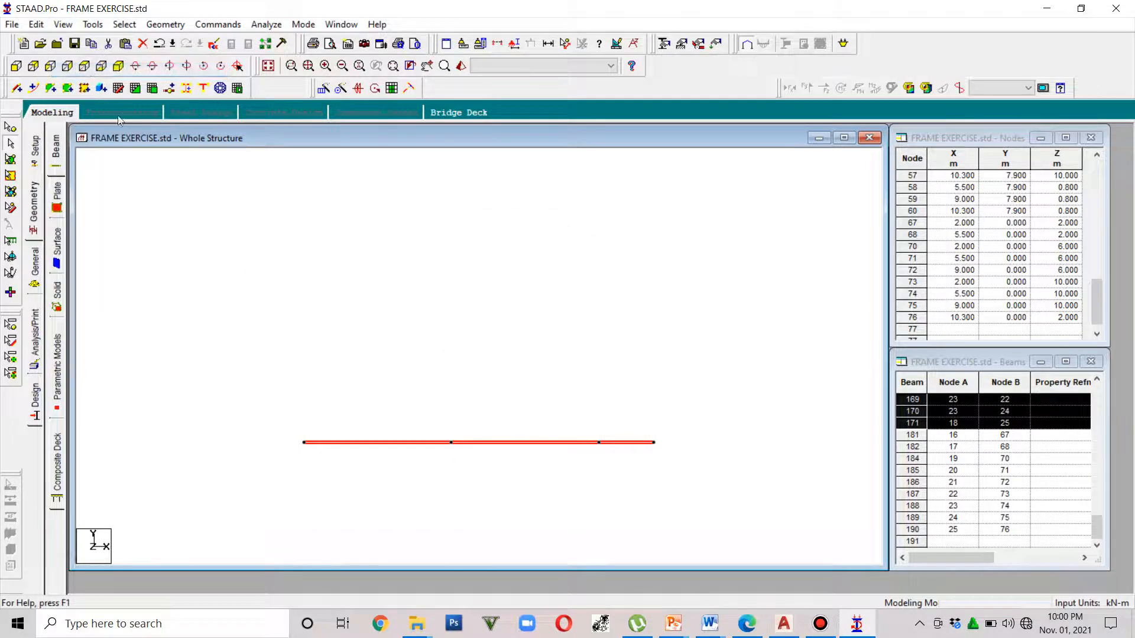
{"action": "left_click", "coordinate": [106, 67]}
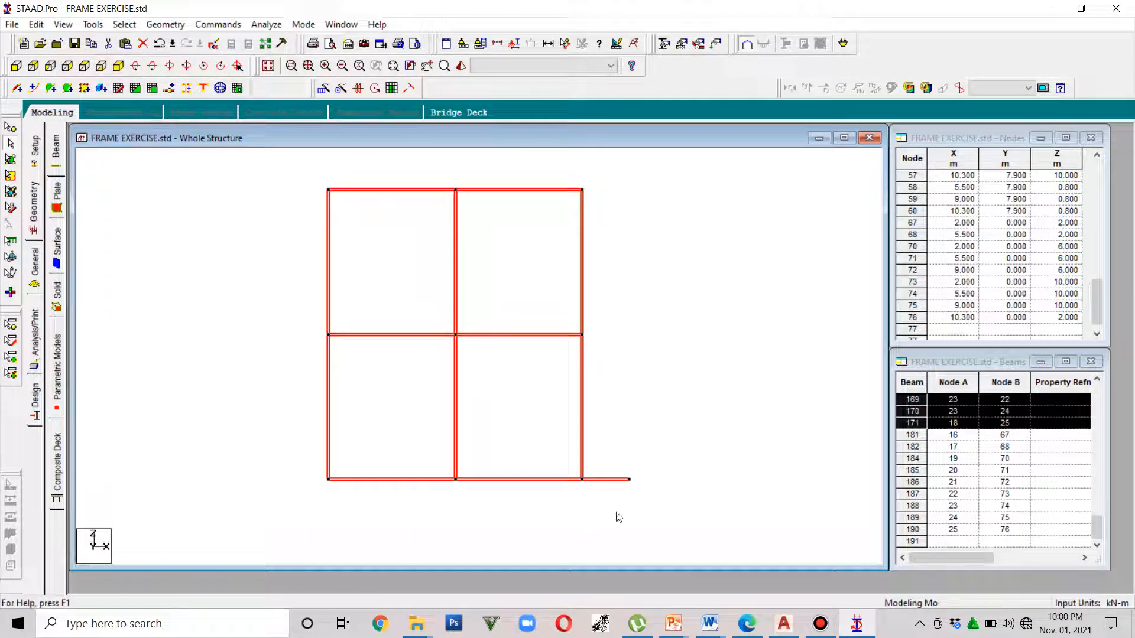
Switch to AutoCAD and bring up the Foundation Plan among the structural sheets
{"action": "left_click", "coordinate": [784, 623]}
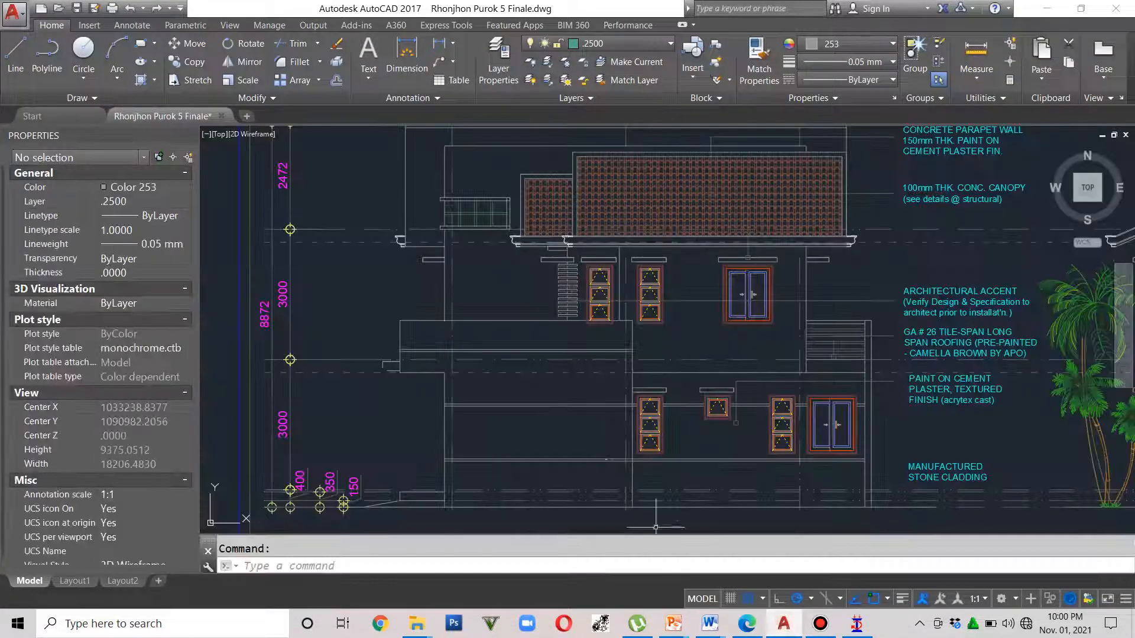
{"action": "scroll", "coordinate": [594, 382], "scroll_direction": "down", "scroll_amount": 8}
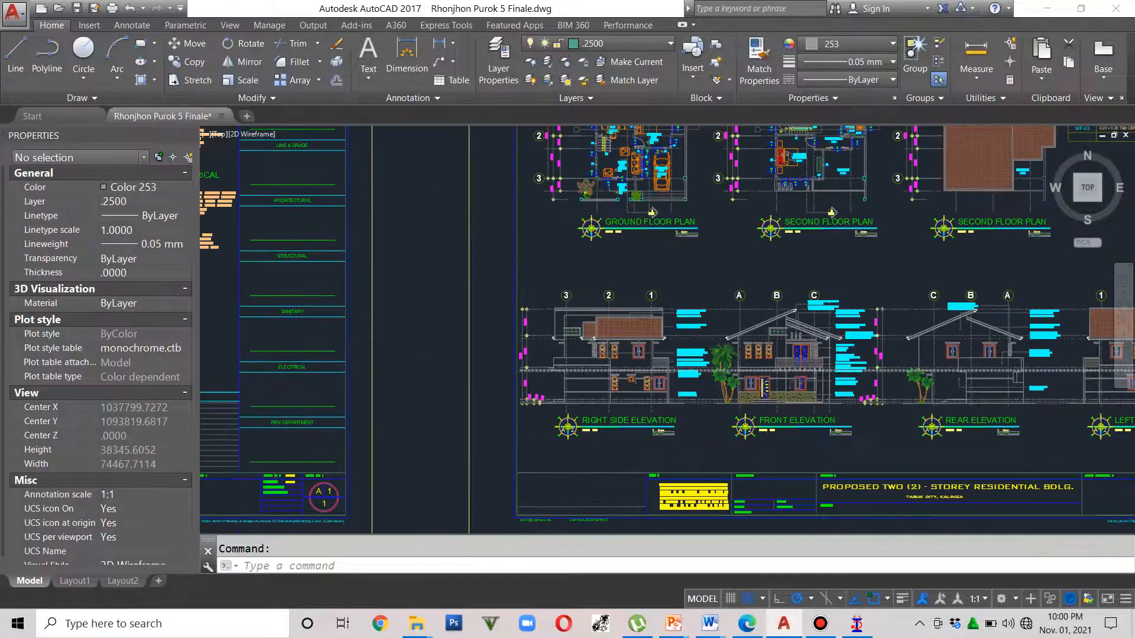
{"action": "middle_click_drag", "start_coordinate": [487, 439], "coordinate": [661, 225]}
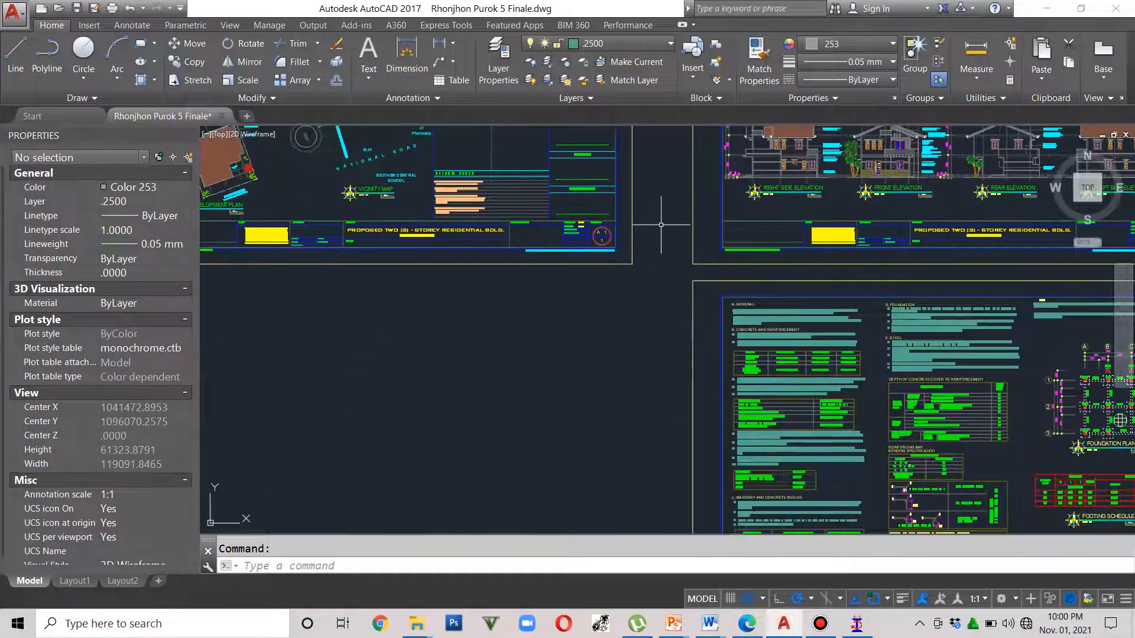
{"action": "scroll", "coordinate": [661, 225], "scroll_direction": "down", "scroll_amount": 2}
{"action": "middle_click_drag", "start_coordinate": [966, 422], "coordinate": [649, 421]}
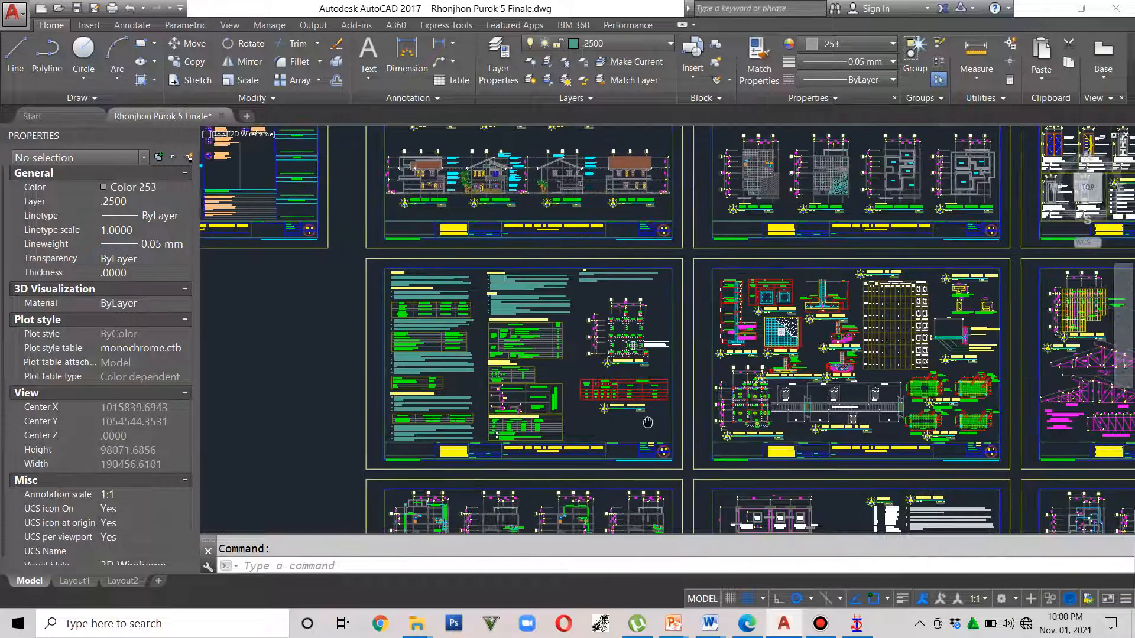
{"action": "scroll", "coordinate": [635, 329], "scroll_direction": "up", "scroll_amount": 2}
{"action": "scroll", "coordinate": [635, 329], "scroll_direction": "up", "scroll_amount": 8}
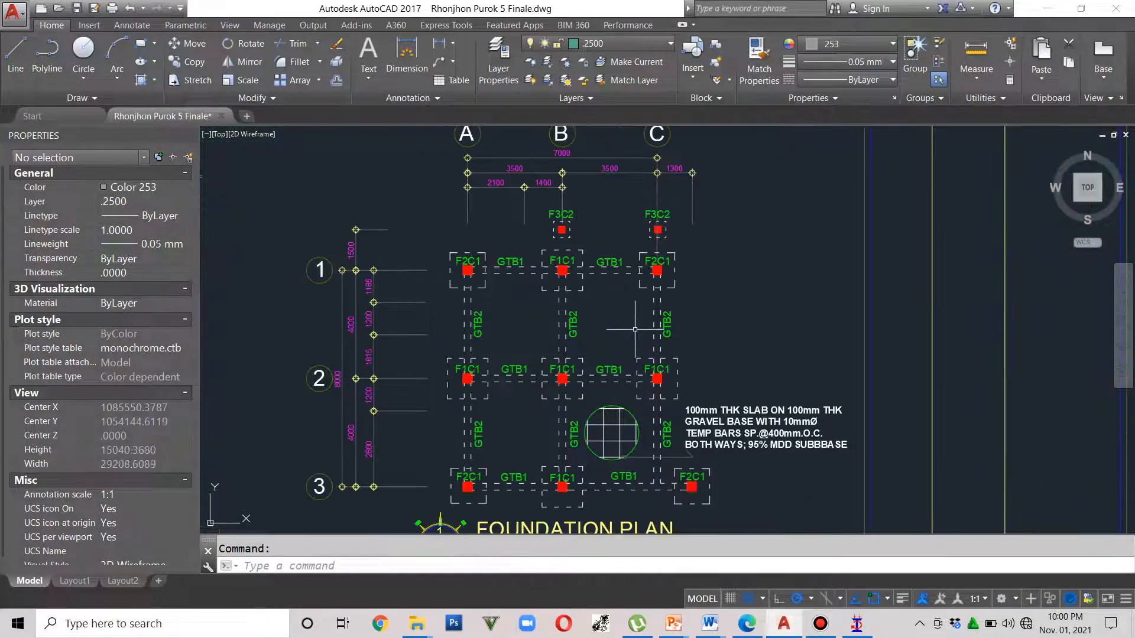
Examine the Foundation Plan's F3C2 footings, column positions and GTB1 and GTB2 tie beams, and return to the STAAD.Pro model
{"action": "scroll", "coordinate": [679, 344], "scroll_direction": "down", "scroll_amount": 2}
{"action": "scroll", "coordinate": [678, 345], "scroll_direction": "up", "scroll_amount": 2}
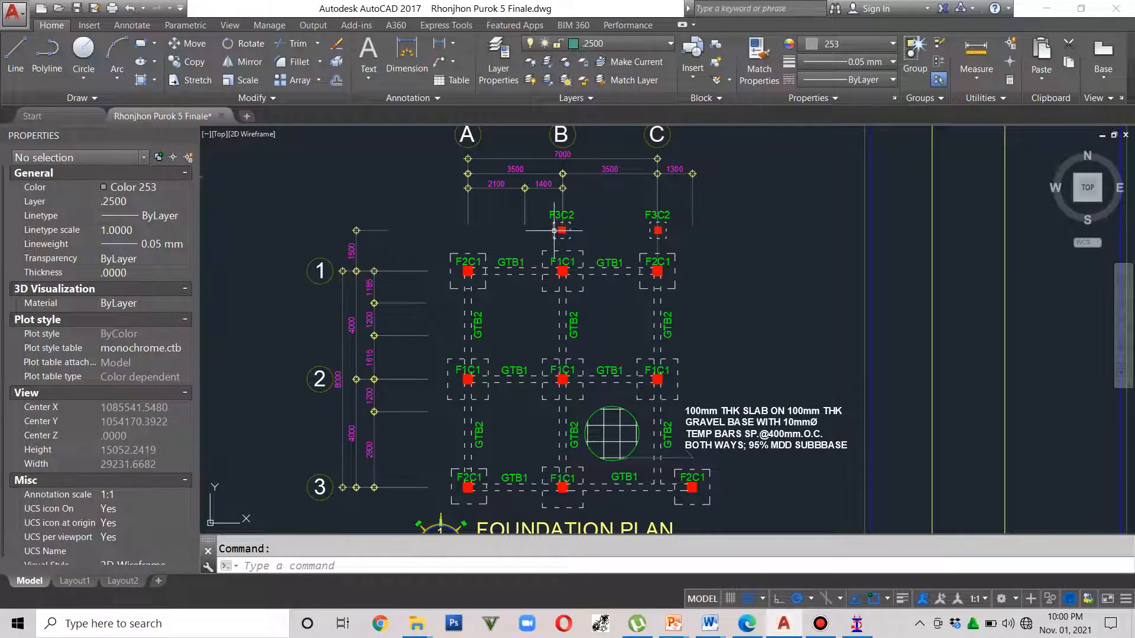
{"action": "mouse_move", "coordinate": [869, 300]}
{"action": "middle_mouse_down"}
{"action": "mouse_move", "coordinate": [405, 344]}
{"action": "mouse_move", "coordinate": [576, 317]}
{"action": "middle_mouse_up"}
{"action": "scroll", "coordinate": [436, 334], "scroll_direction": "down", "scroll_amount": 3}
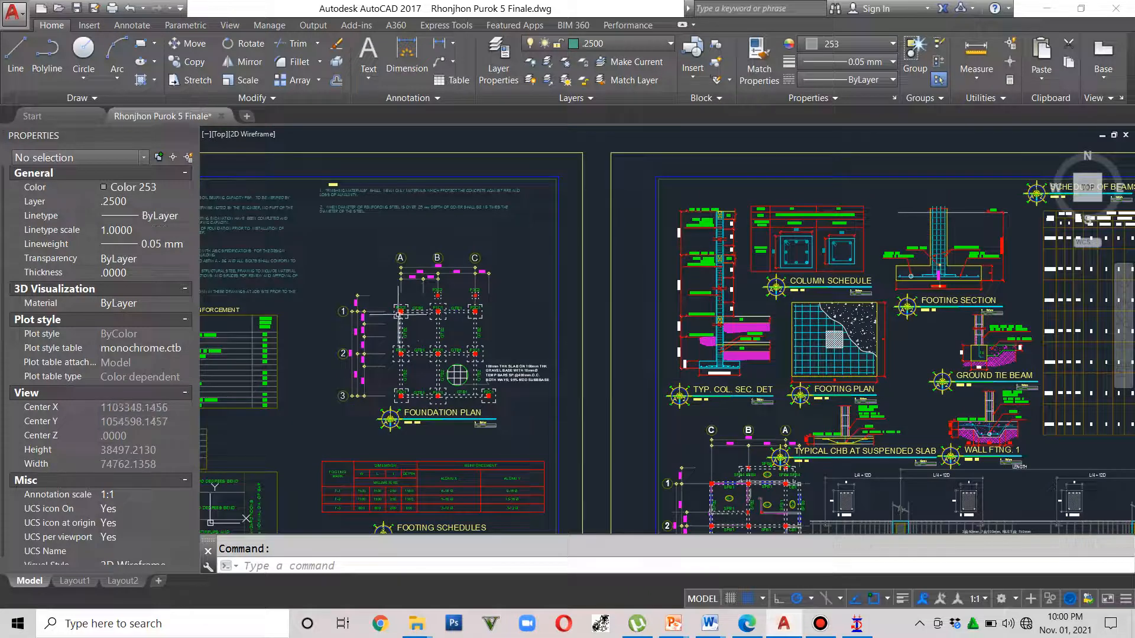
{"action": "scroll", "coordinate": [437, 308], "scroll_direction": "up", "scroll_amount": 6}
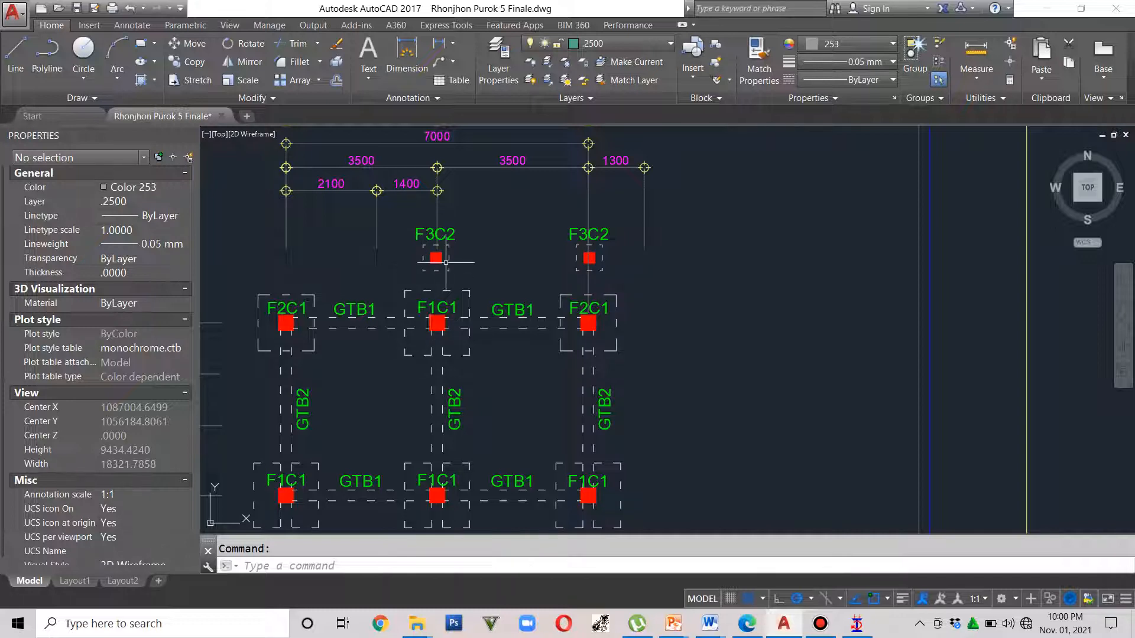
{"action": "scroll", "coordinate": [588, 313], "scroll_direction": "down", "scroll_amount": 4}
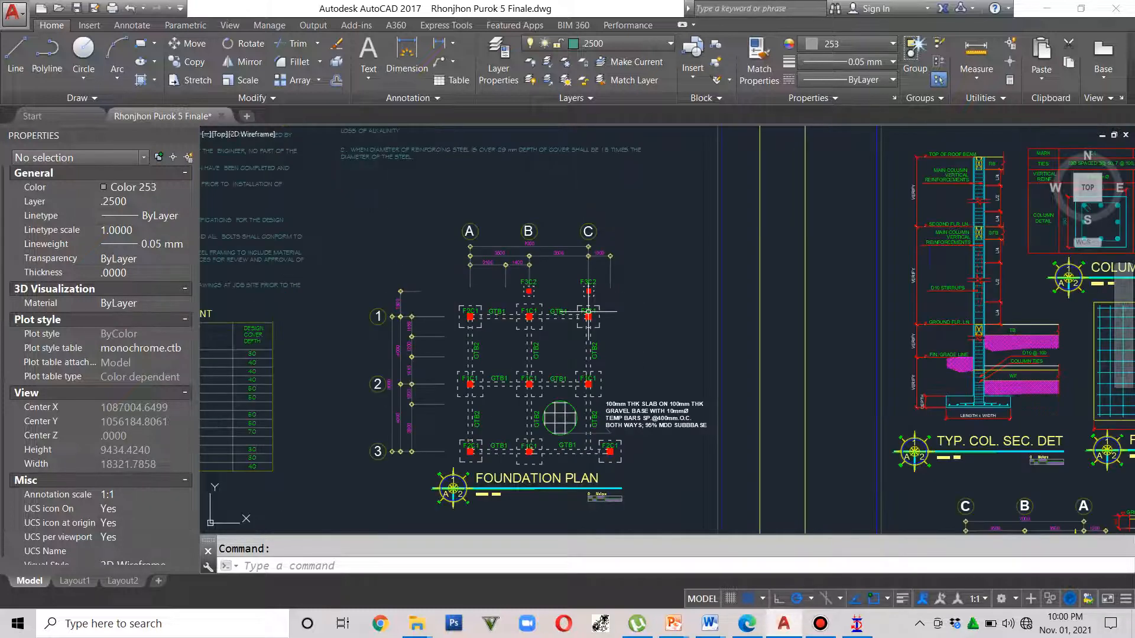
{"action": "scroll", "coordinate": [543, 304], "scroll_direction": "up", "scroll_amount": 2}
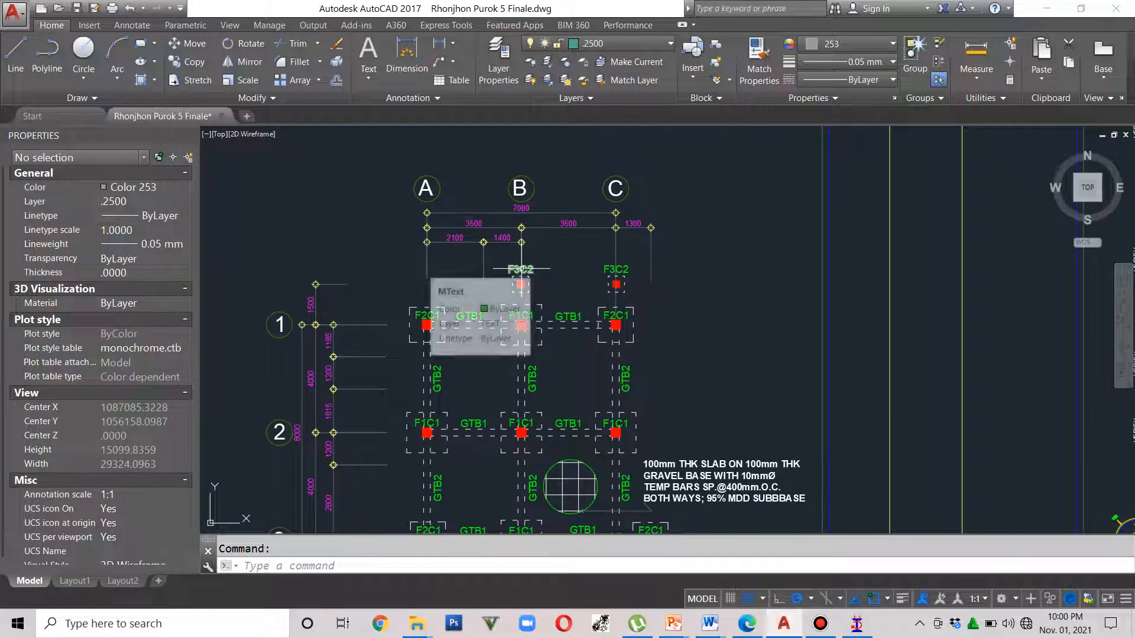
{"action": "scroll", "coordinate": [693, 290], "scroll_direction": "down", "scroll_amount": 2}
{"action": "scroll", "coordinate": [688, 294], "scroll_direction": "down", "scroll_amount": 2}
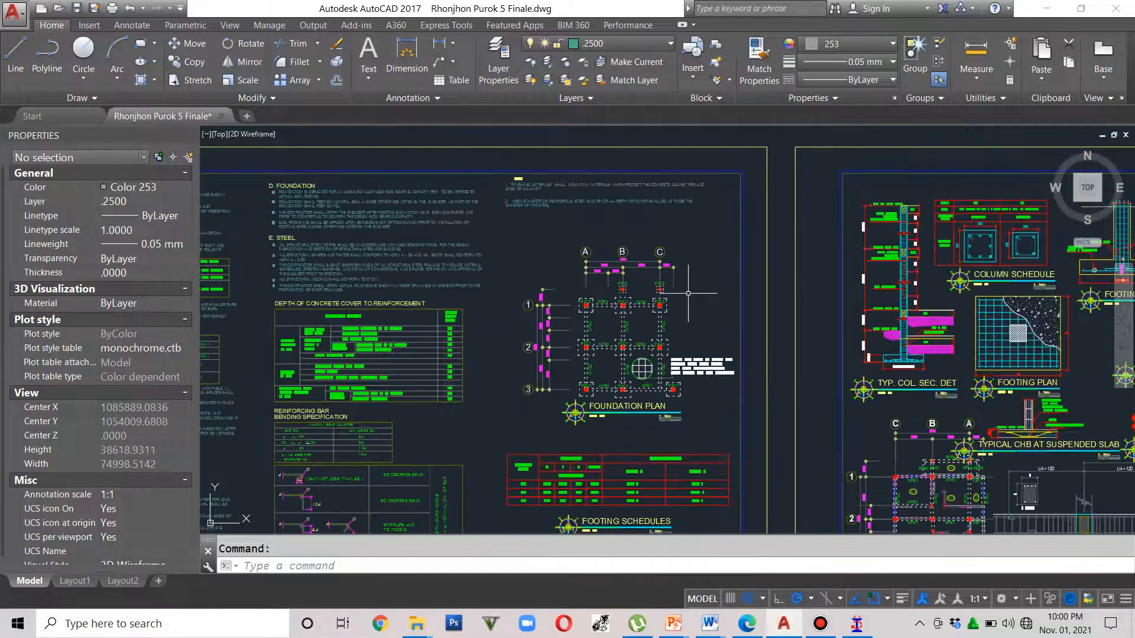
{"action": "middle_click_drag", "start_coordinate": [851, 307], "coordinate": [461, 431]}
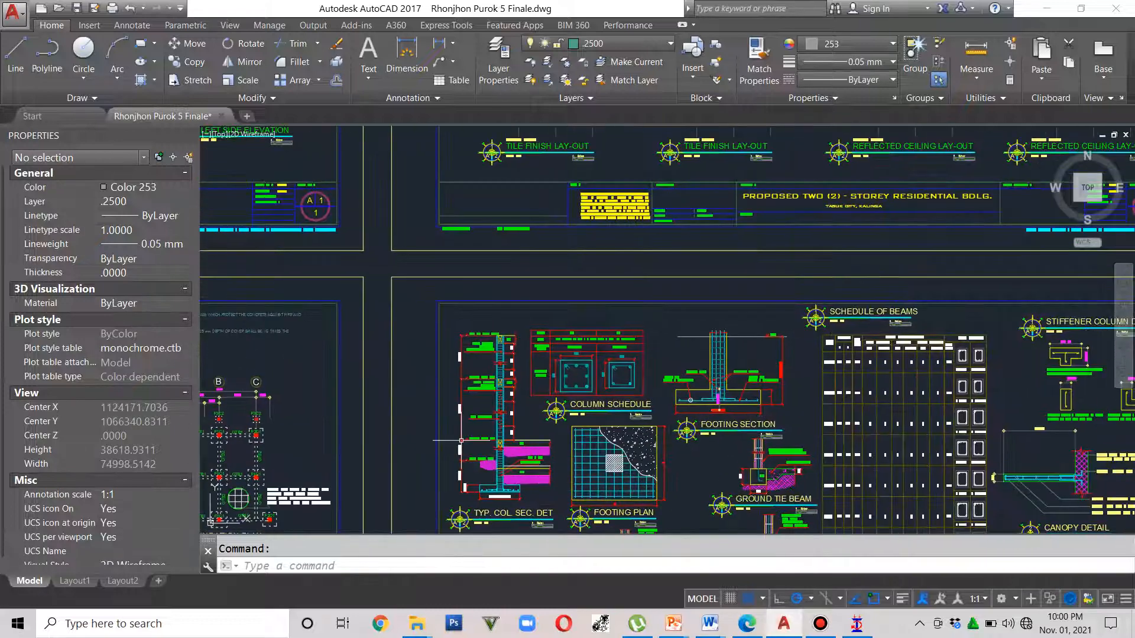
{"action": "middle_click_drag", "start_coordinate": [305, 456], "coordinate": [477, 364]}
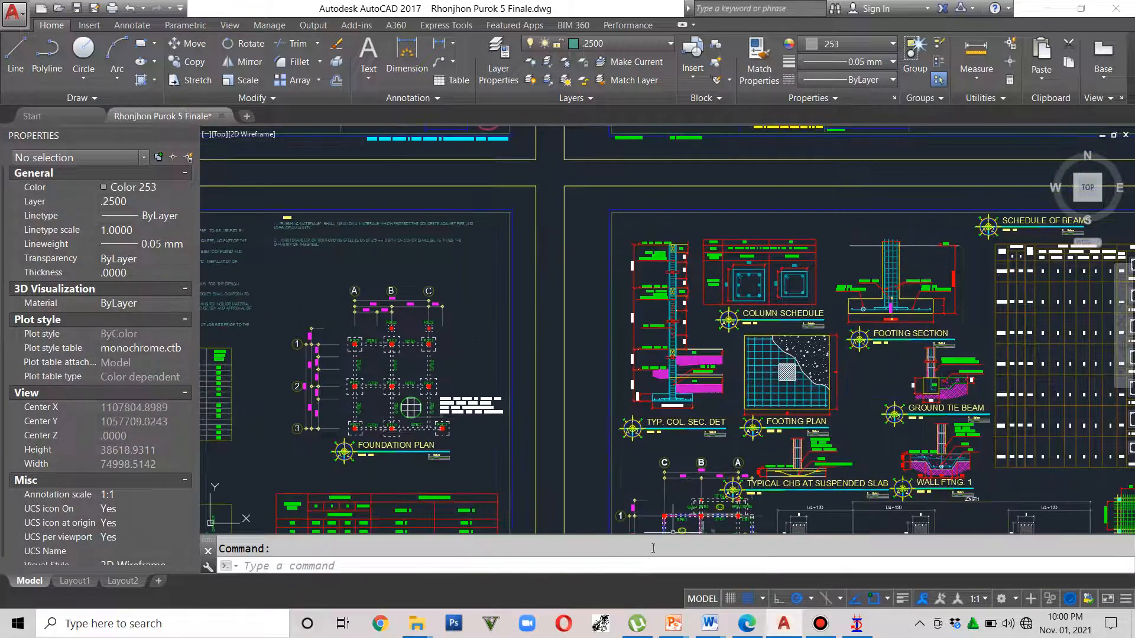
{"action": "scroll", "coordinate": [402, 398], "scroll_direction": "up", "scroll_amount": 2}
{"action": "scroll", "coordinate": [401, 397], "scroll_direction": "up", "scroll_amount": 2}
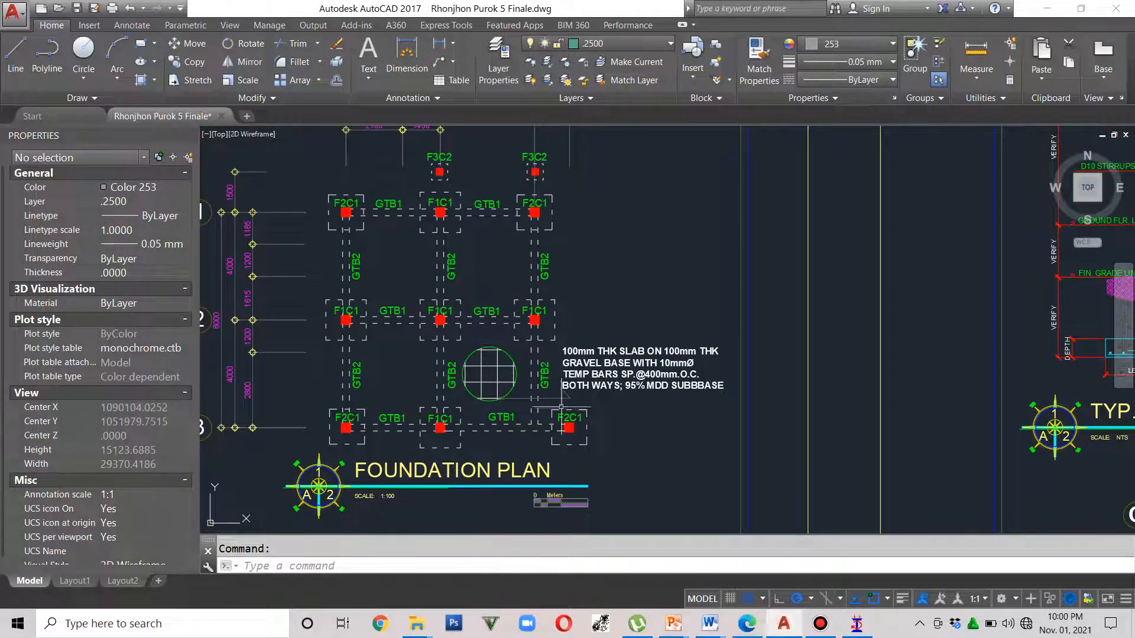
{"action": "left_click", "coordinate": [784, 628]}
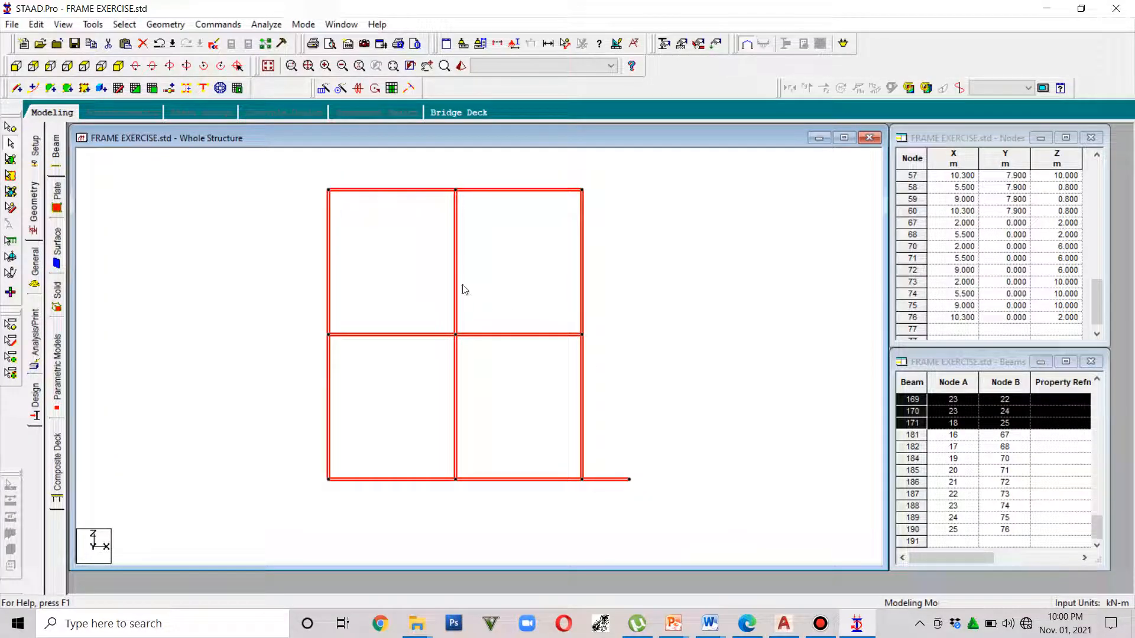
Restore the whole structure and isolate the second-floor beams in plan view
{"action": "left_click", "coordinate": [268, 66]}
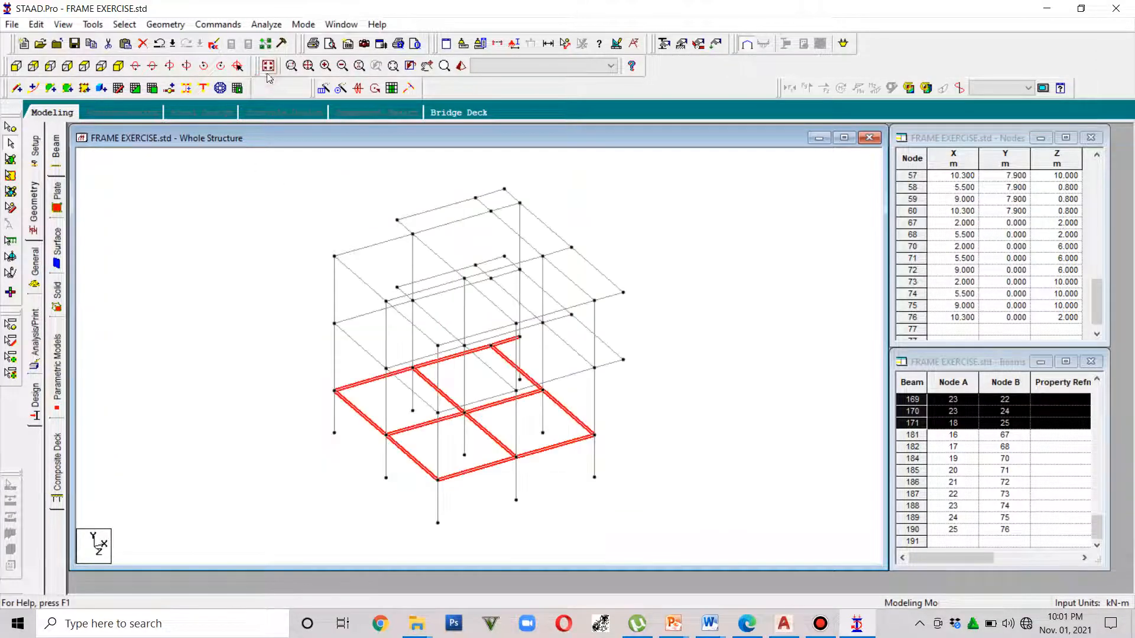
{"action": "left_click", "coordinate": [16, 66]}
{"action": "left_click_drag", "start_coordinate": [679, 324], "coordinate": [272, 302]}
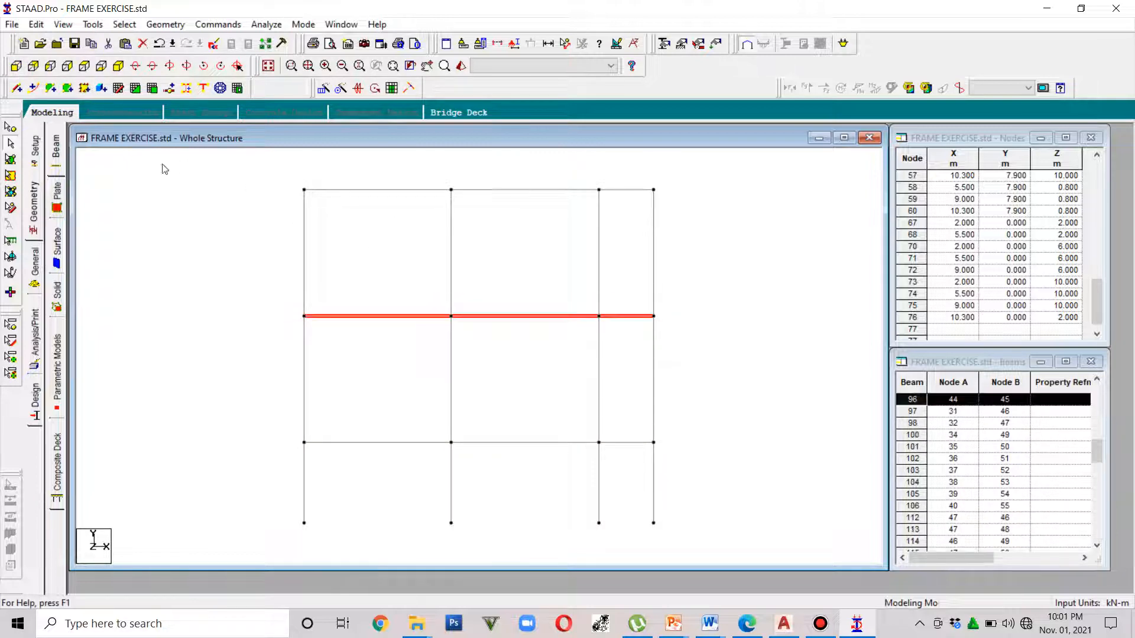
{"action": "left_click", "coordinate": [63, 24]}
{"action": "left_click", "coordinate": [80, 67]}
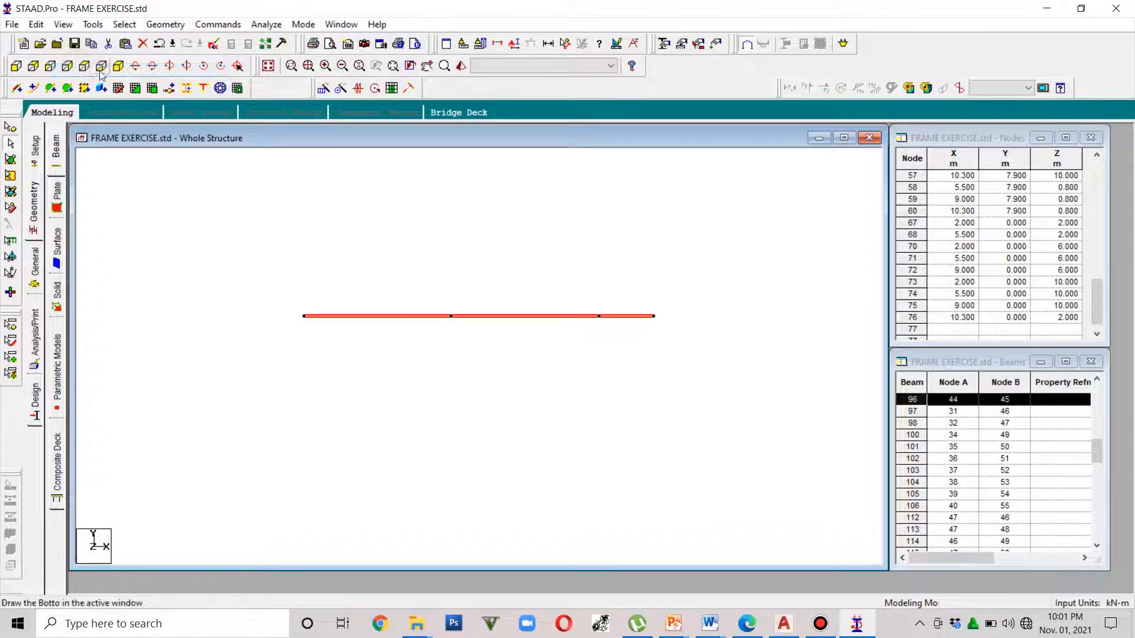
{"action": "left_click", "coordinate": [101, 66]}
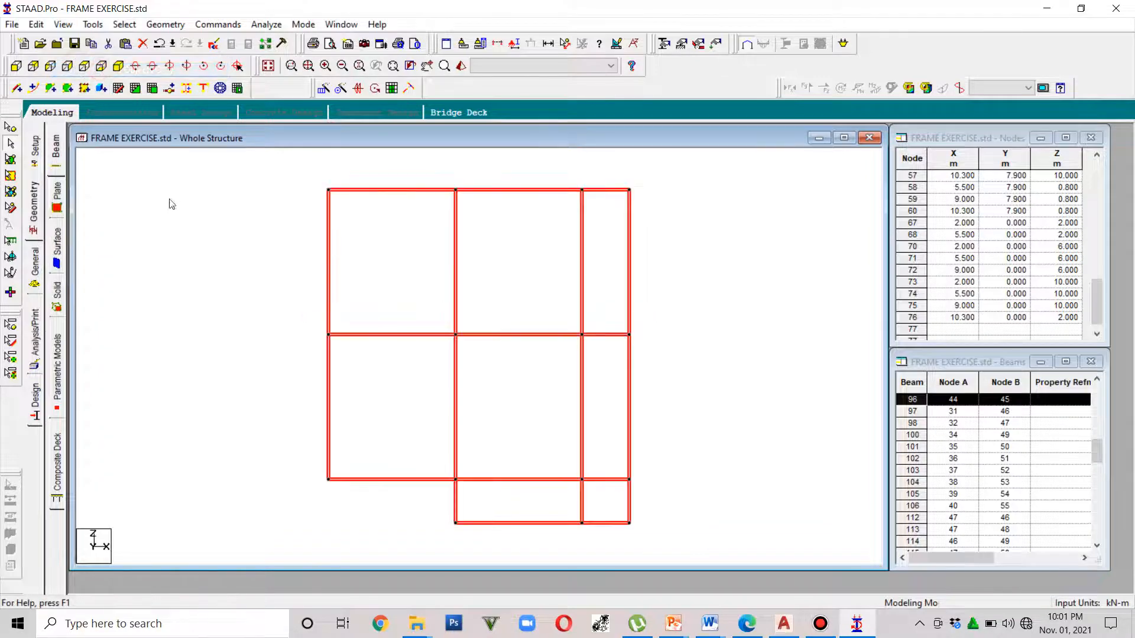
Examine the Second Floor Framing Plan in AutoCAD, checking its beams against the isolated level, and return to STAAD.Pro
{"action": "left_click", "coordinate": [784, 623]}
{"action": "scroll", "coordinate": [609, 442], "scroll_direction": "down", "scroll_amount": 4}
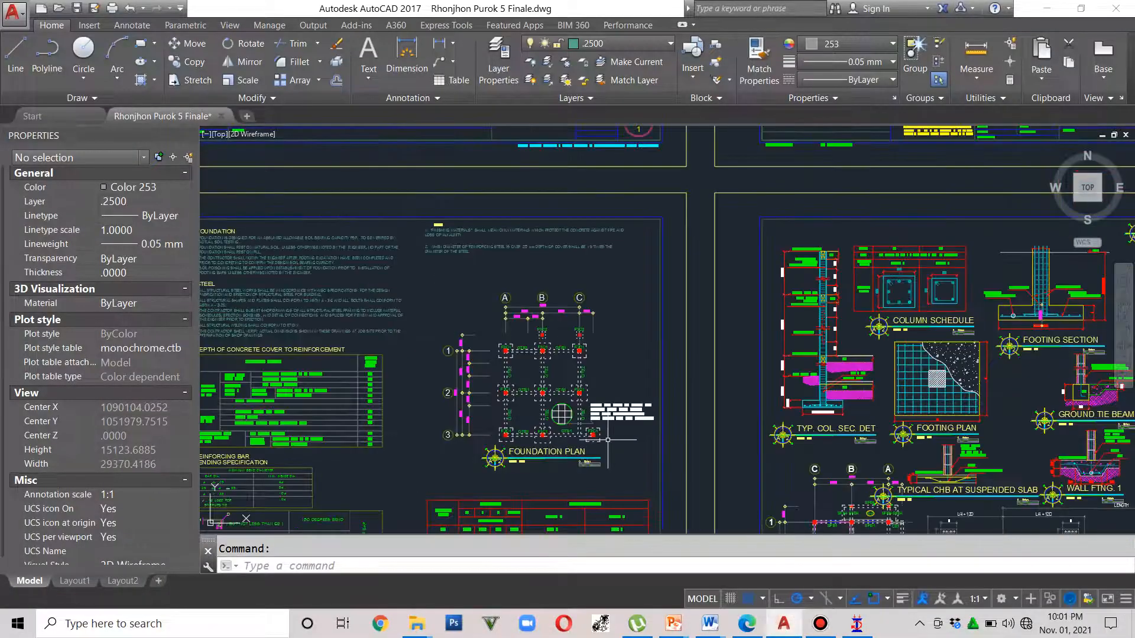
{"action": "scroll", "coordinate": [618, 369], "scroll_direction": "up", "scroll_amount": 2}
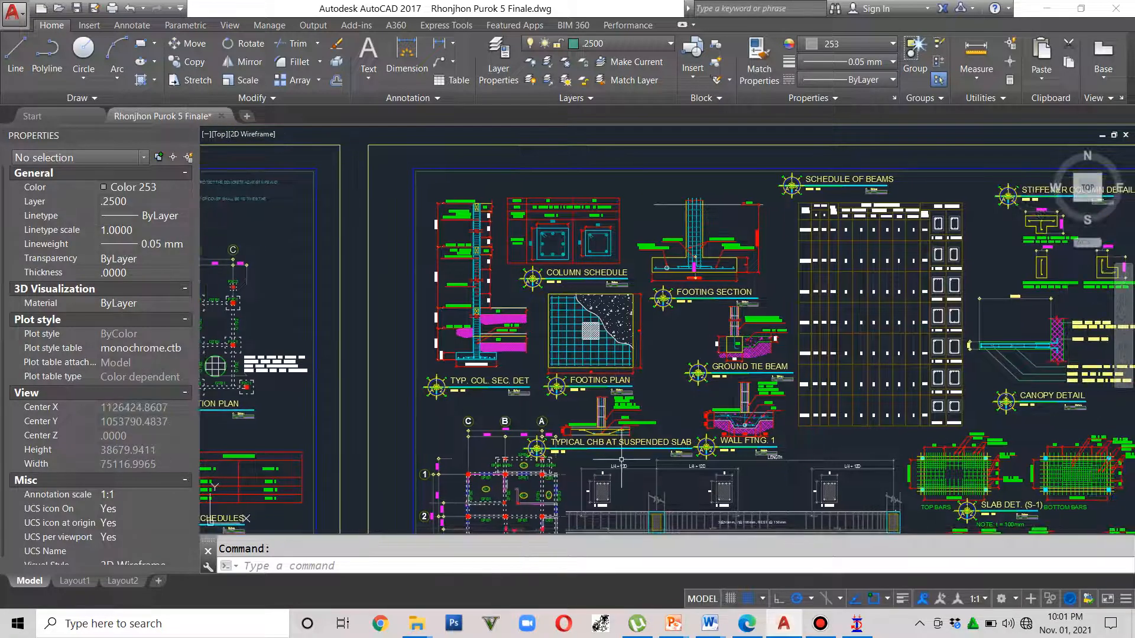
{"action": "middle_click_drag", "start_coordinate": [620, 459], "coordinate": [625, 317]}
{"action": "scroll", "coordinate": [577, 383], "scroll_direction": "up", "scroll_amount": 1}
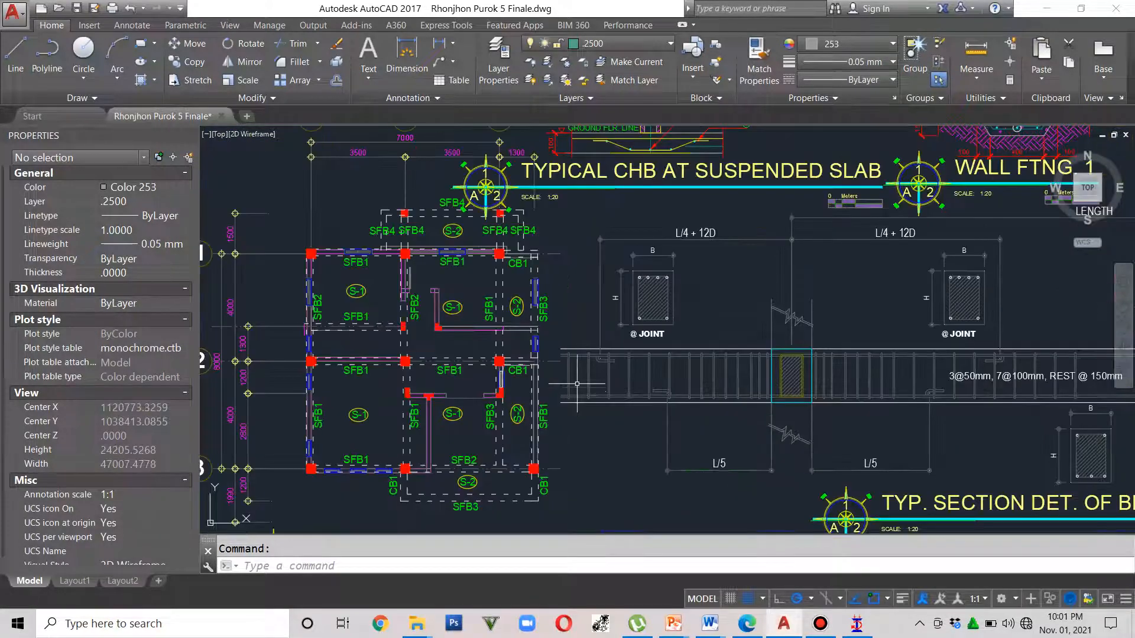
{"action": "scroll", "coordinate": [578, 402], "scroll_direction": "up", "scroll_amount": 2}
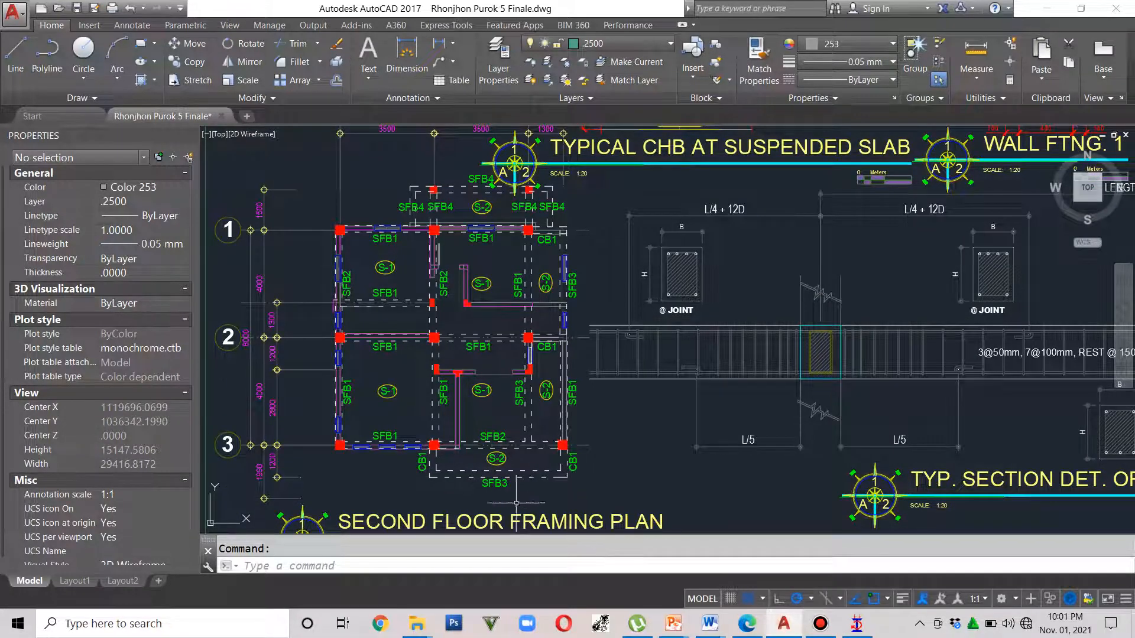
{"action": "left_click", "coordinate": [787, 622]}
{"action": "left_click", "coordinate": [786, 622]}
{"action": "left_click", "coordinate": [793, 625]}
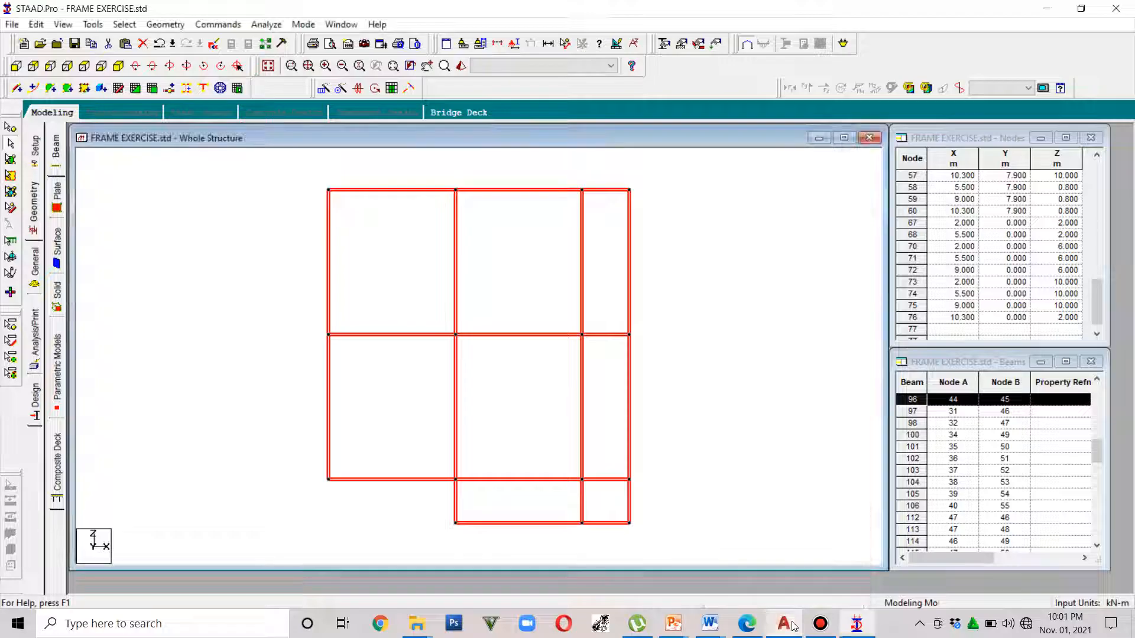
Delete the short inner beam crossing the overhang strip beyond grid line 3 on the second-floor level
{"action": "left_click", "coordinate": [585, 507]}
{"action": "key", "text": "Delete"}
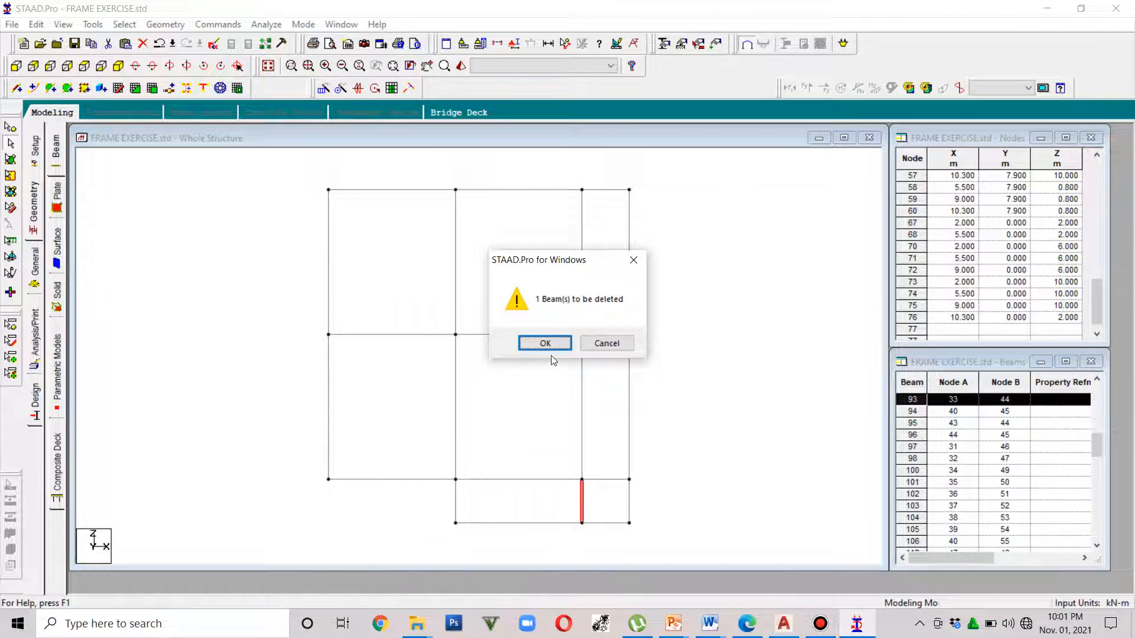
{"action": "left_click", "coordinate": [550, 343]}
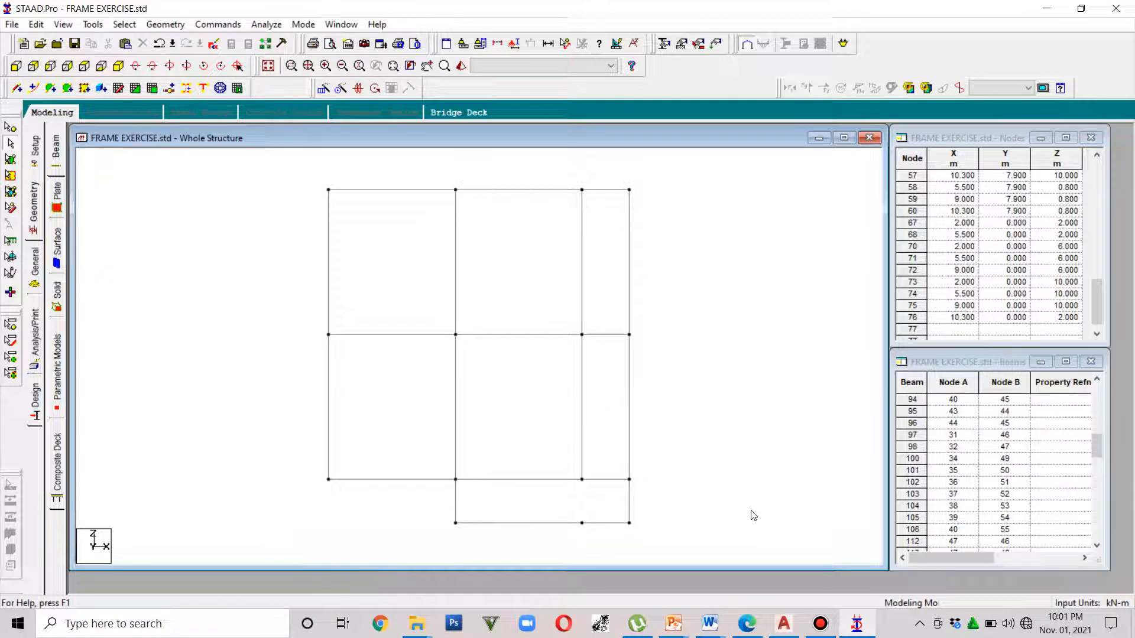
Switch to AutoCAD and bring up the Roof Framing Plan around grid lines 2 and 3
{"action": "left_click", "coordinate": [783, 624]}
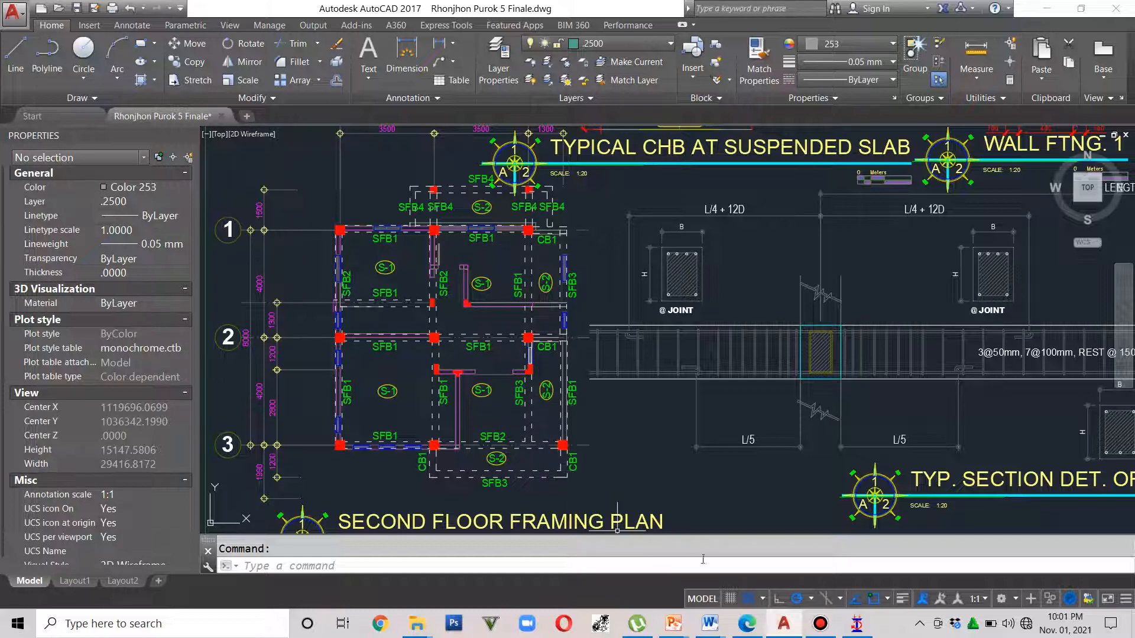
{"action": "scroll", "coordinate": [603, 383], "scroll_direction": "down", "scroll_amount": 5}
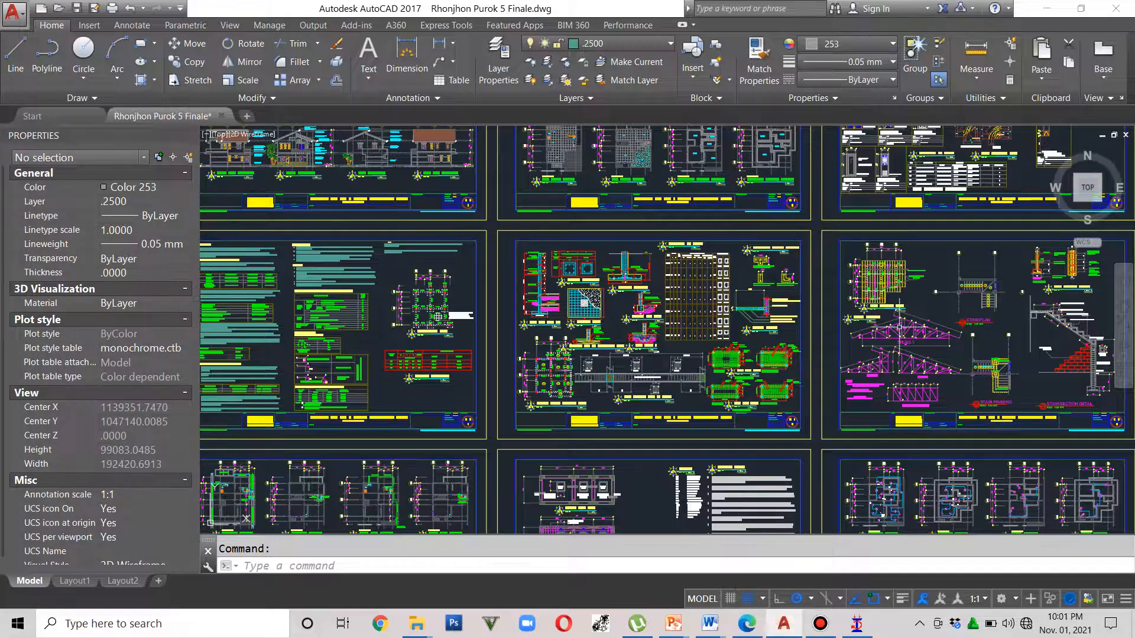
{"action": "scroll", "coordinate": [917, 310], "scroll_direction": "up", "scroll_amount": 8}
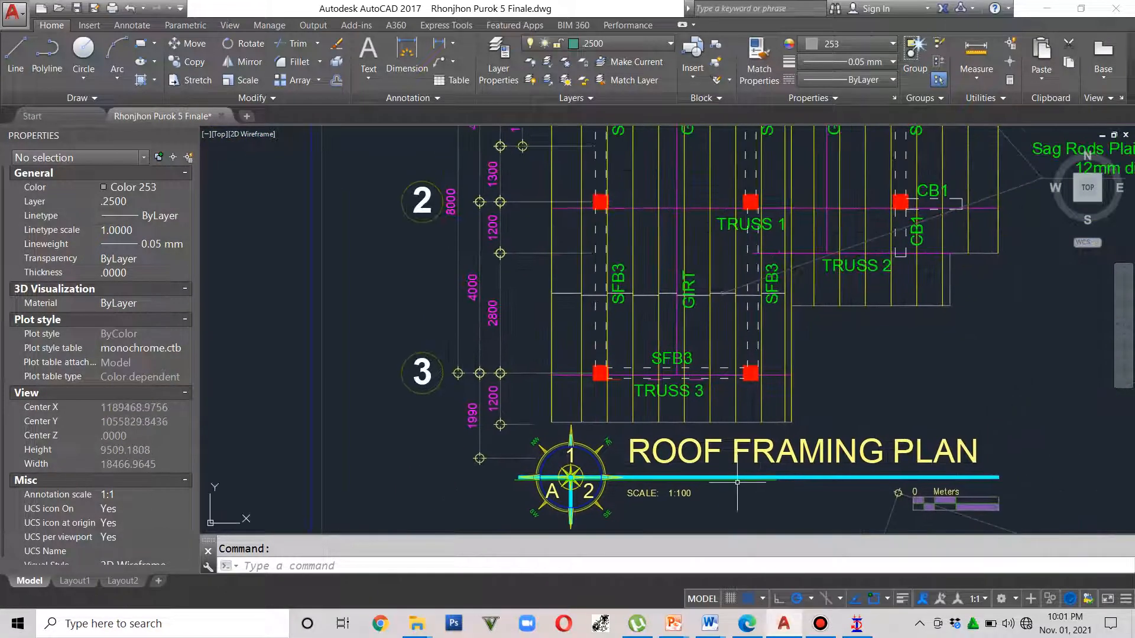
Examine the whole Roof Framing Plan in AutoCAD, checking its beams along grid lines 1 to 3, and return to STAAD.Pro
{"action": "scroll", "coordinate": [737, 483], "scroll_direction": "down", "scroll_amount": 3}
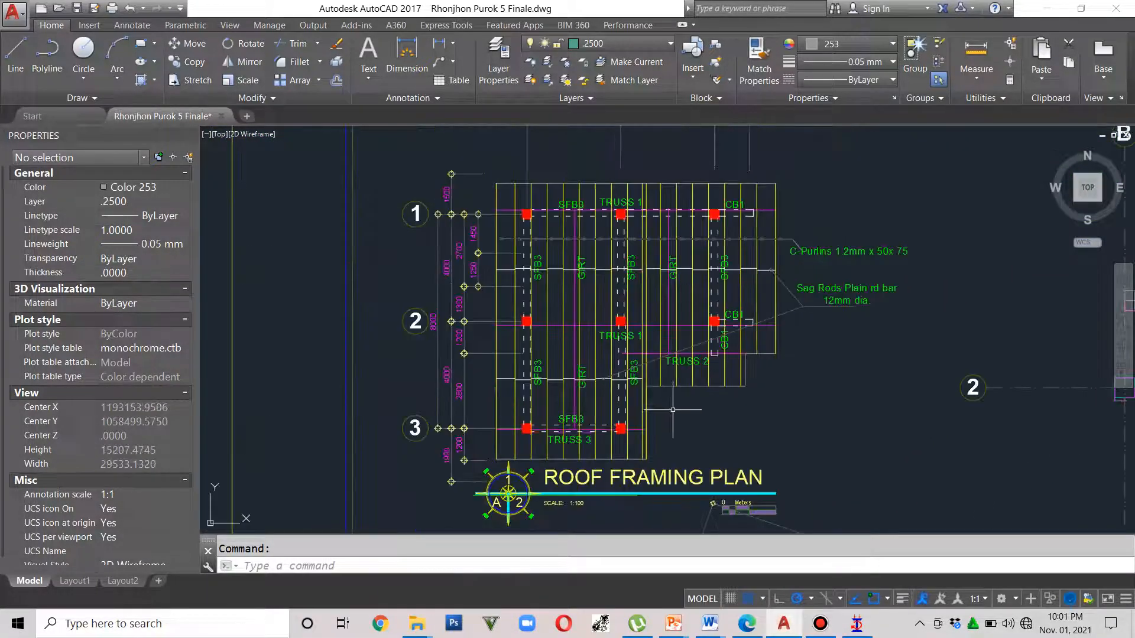
{"action": "scroll", "coordinate": [707, 329], "scroll_direction": "up", "scroll_amount": 2}
{"action": "scroll", "coordinate": [710, 325], "scroll_direction": "down", "scroll_amount": 2}
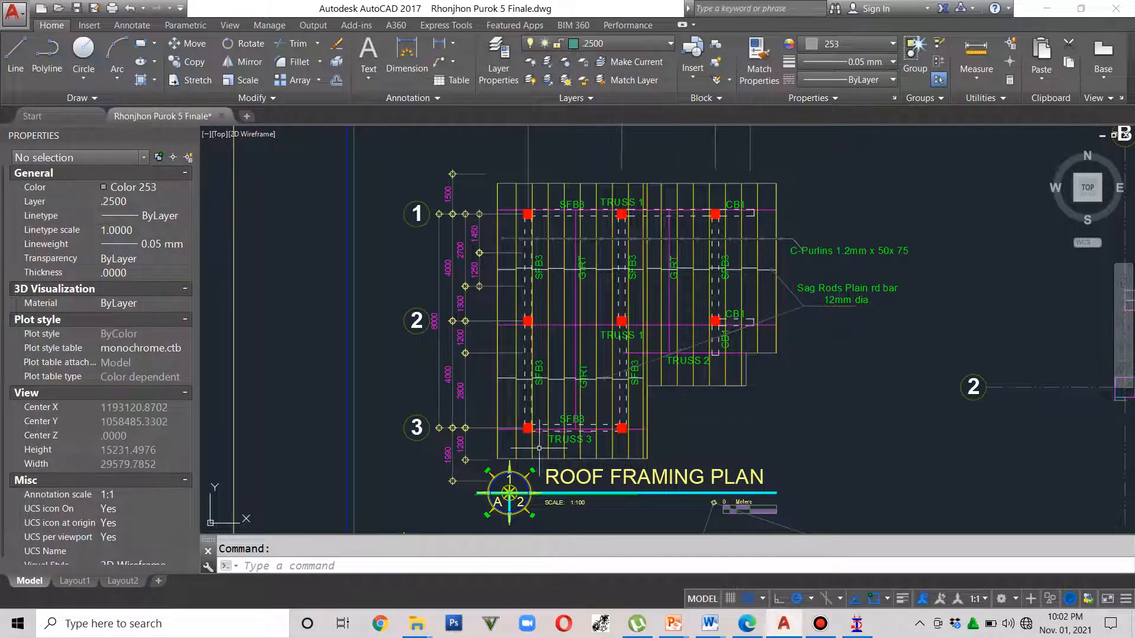
{"action": "middle_click_drag", "start_coordinate": [614, 426], "coordinate": [627, 379]}
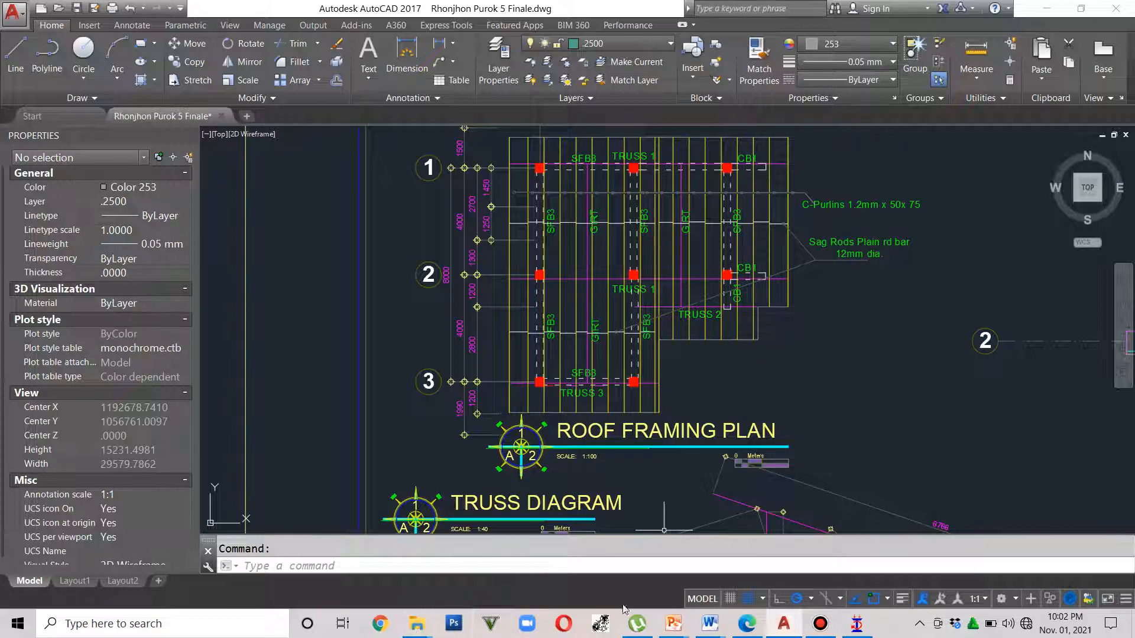
{"action": "left_click", "coordinate": [784, 623]}
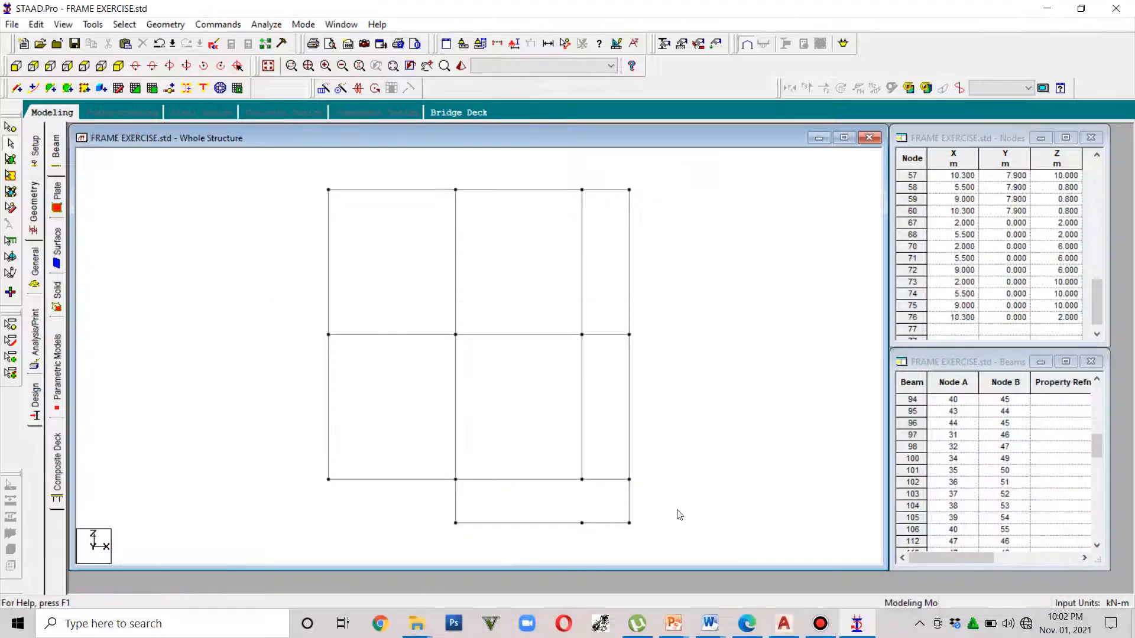
Restore the whole structure, then isolate the roof-level beams and show them in plan view
{"action": "left_click", "coordinate": [268, 66]}
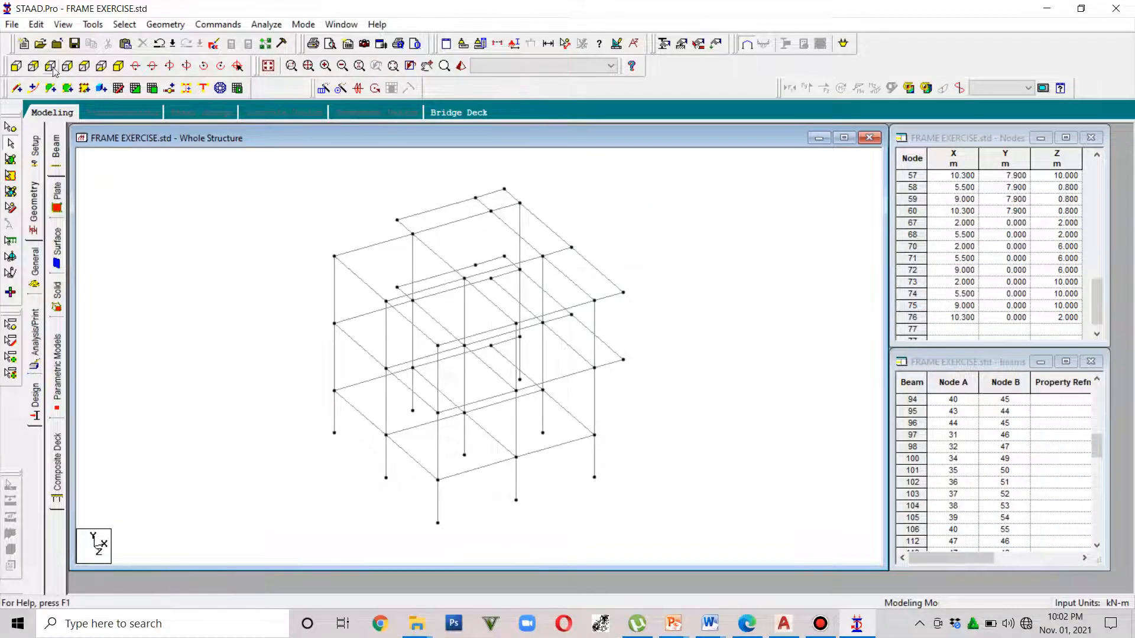
{"action": "left_click", "coordinate": [16, 66]}
{"action": "left_click", "coordinate": [653, 201]}
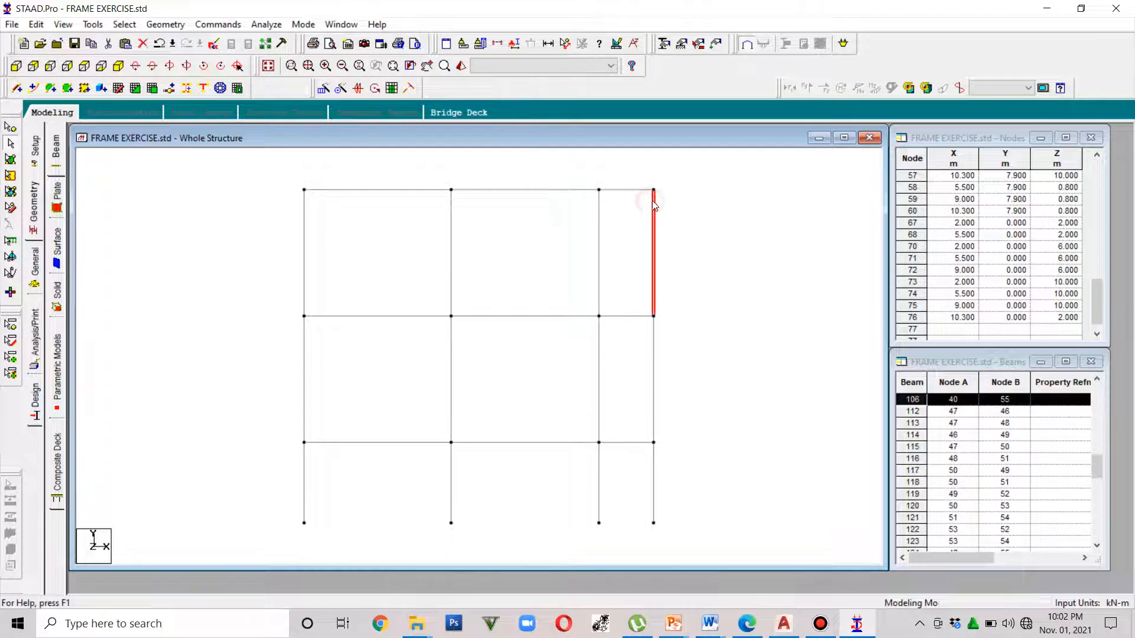
{"action": "left_click_drag", "start_coordinate": [669, 199], "coordinate": [282, 177]}
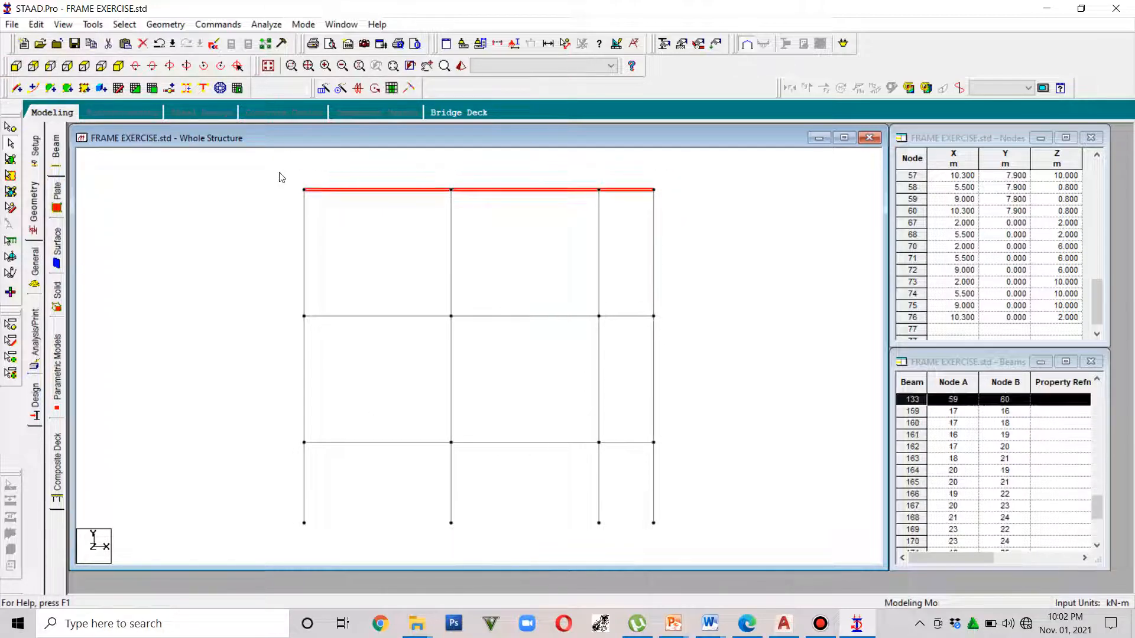
{"action": "left_click", "coordinate": [65, 24]}
{"action": "left_click", "coordinate": [102, 70]}
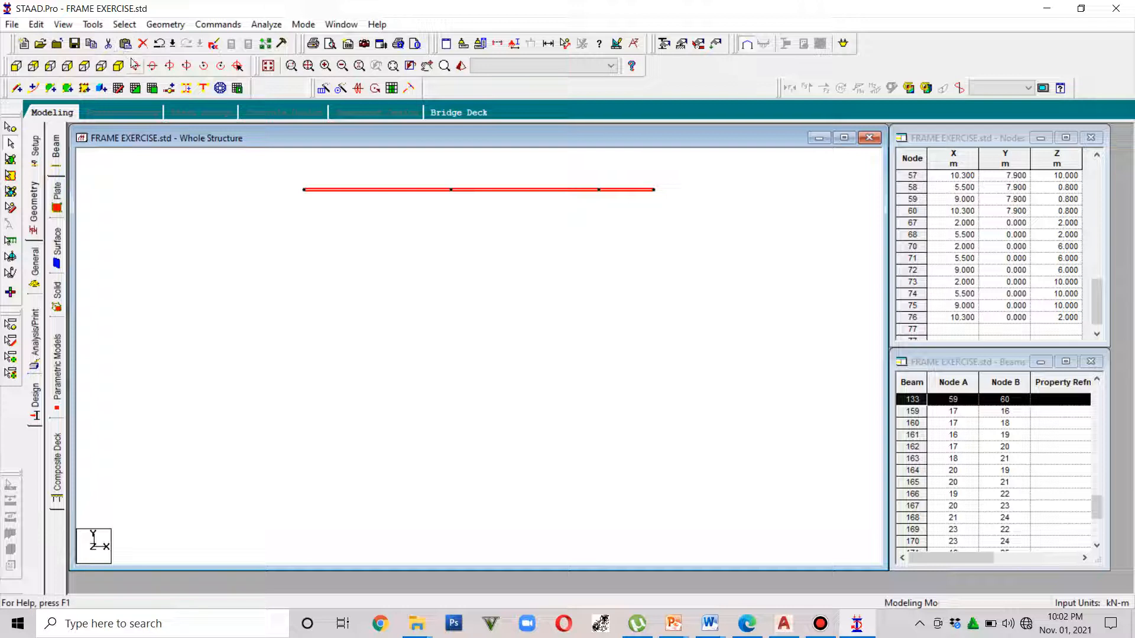
{"action": "left_click", "coordinate": [107, 64]}
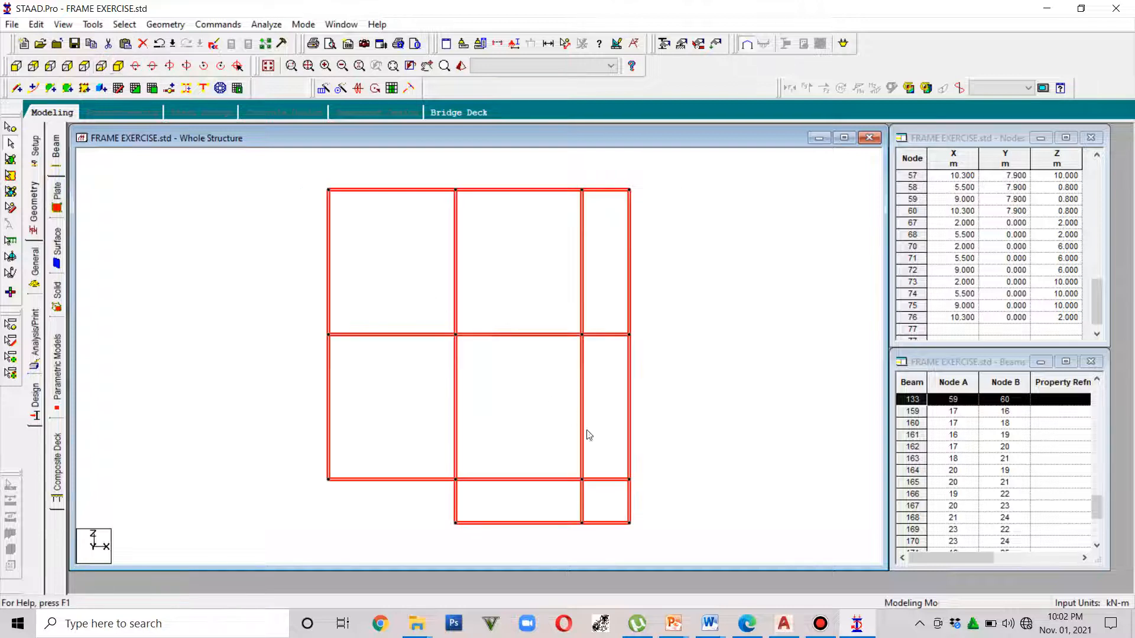
Delete the five roof-level beams forming the overhang strip beyond grid line 3, together with their orphaned nodes
{"action": "left_click_drag", "start_coordinate": [667, 533], "coordinate": [449, 485]}
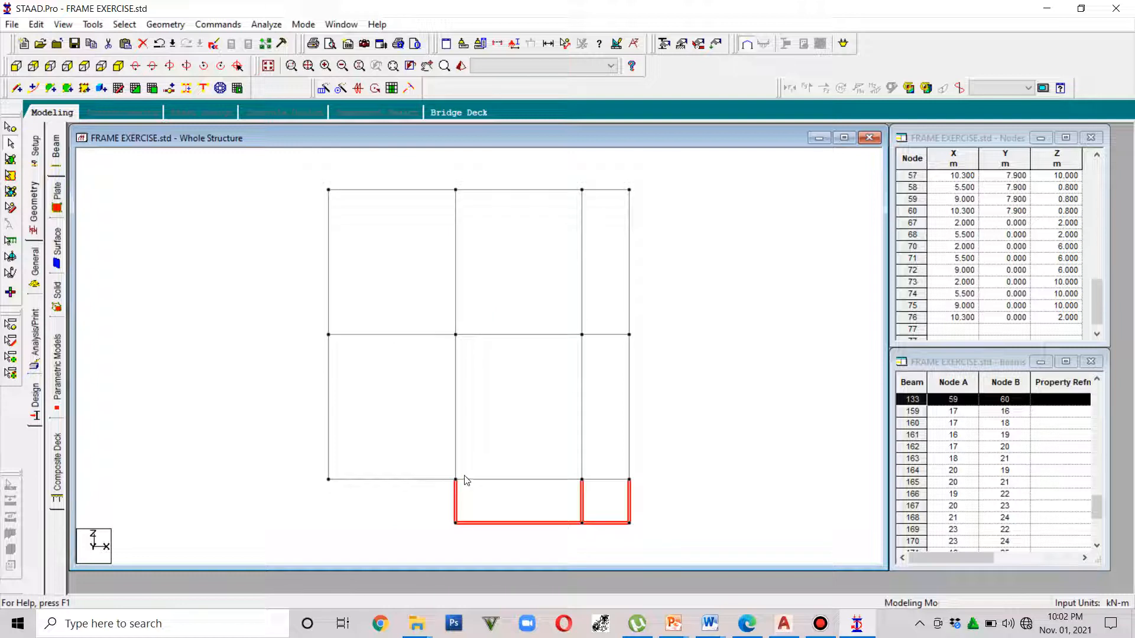
{"action": "key", "text": "Delete"}
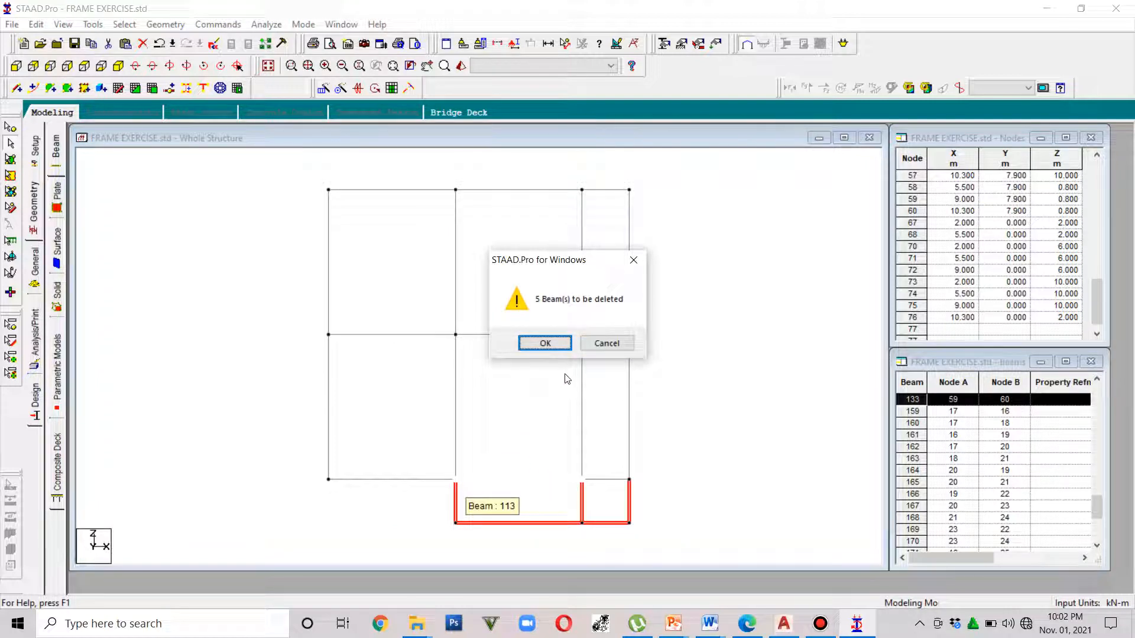
{"action": "left_click", "coordinate": [548, 344]}
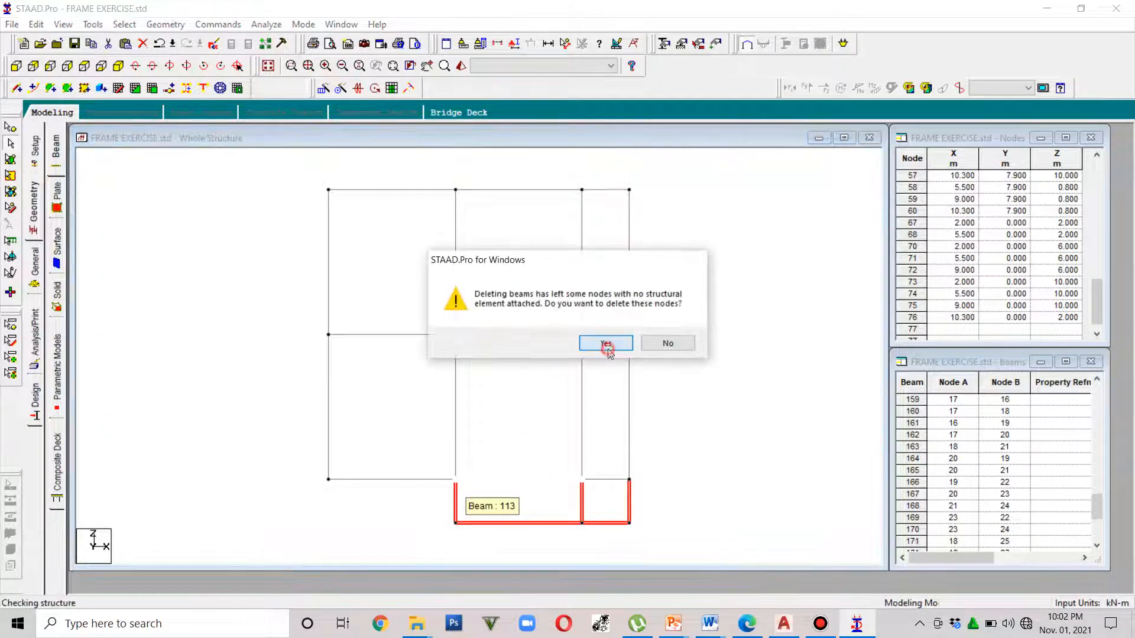
{"action": "left_click", "coordinate": [607, 345]}
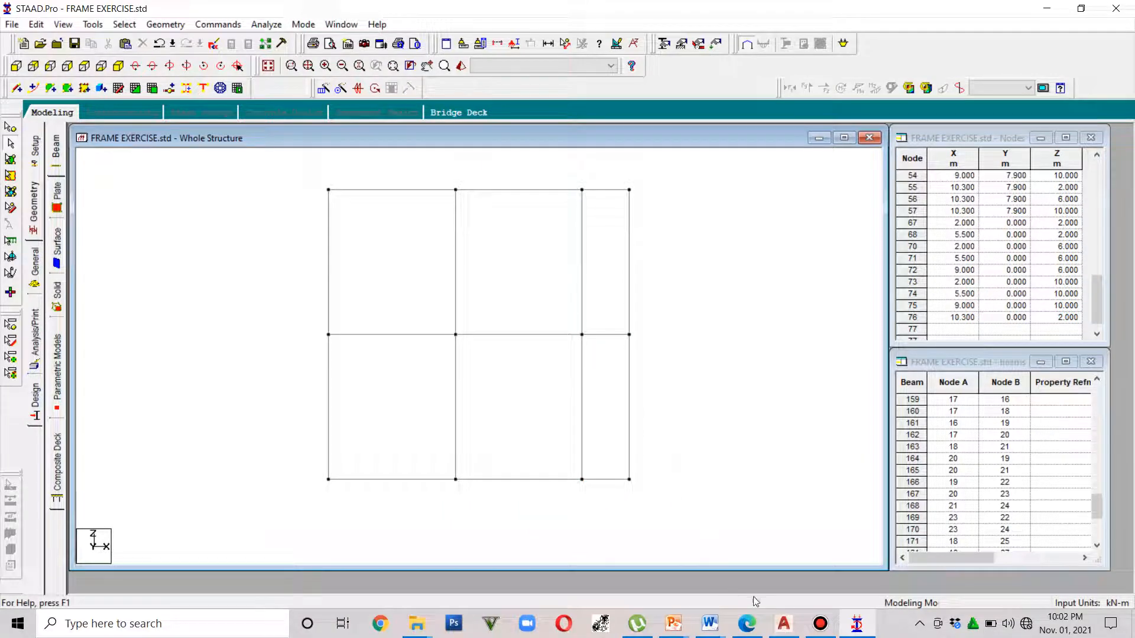
Compare the remaining roof-level beams with the Roof Framing Plan in AutoCAD and return to STAAD.Pro
{"action": "left_click", "coordinate": [783, 623]}
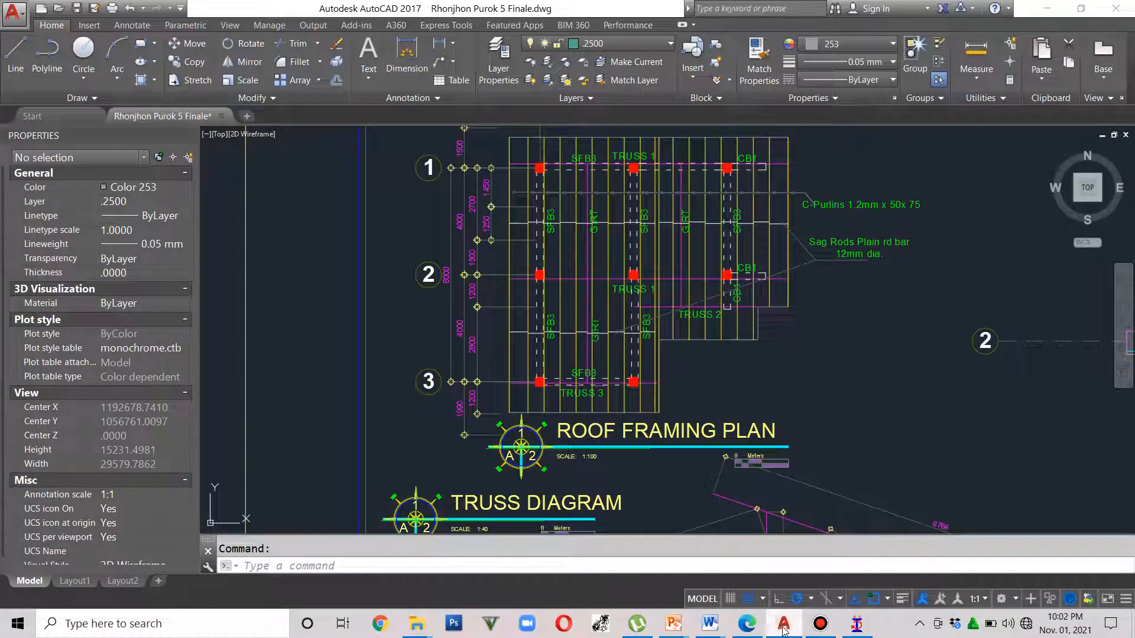
{"action": "left_click", "coordinate": [783, 626]}
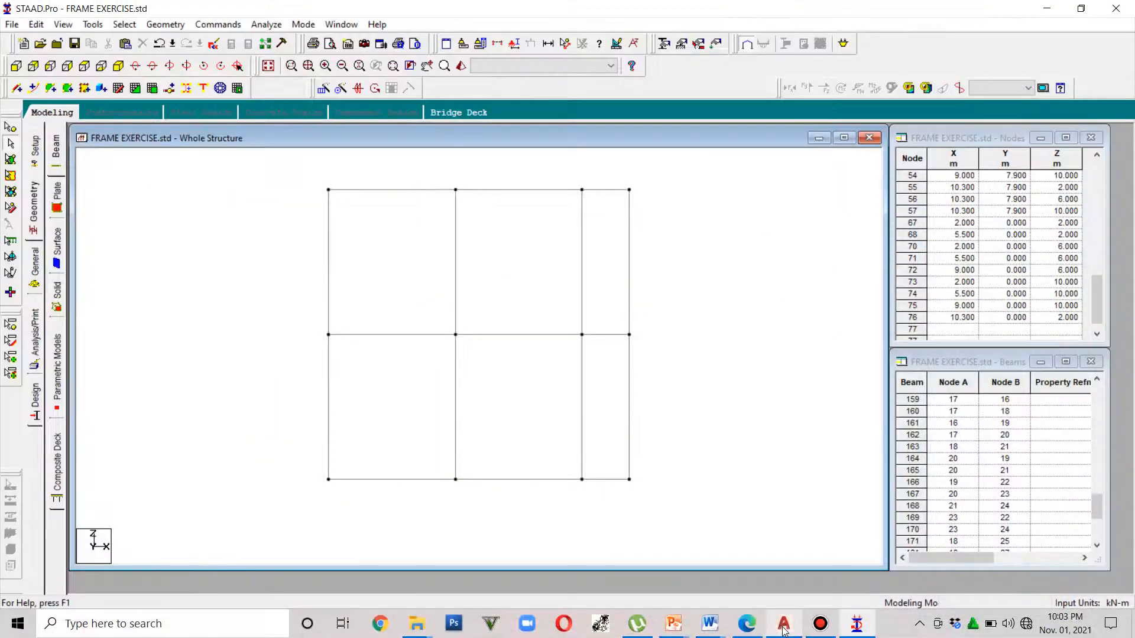
{"action": "left_click", "coordinate": [784, 627]}
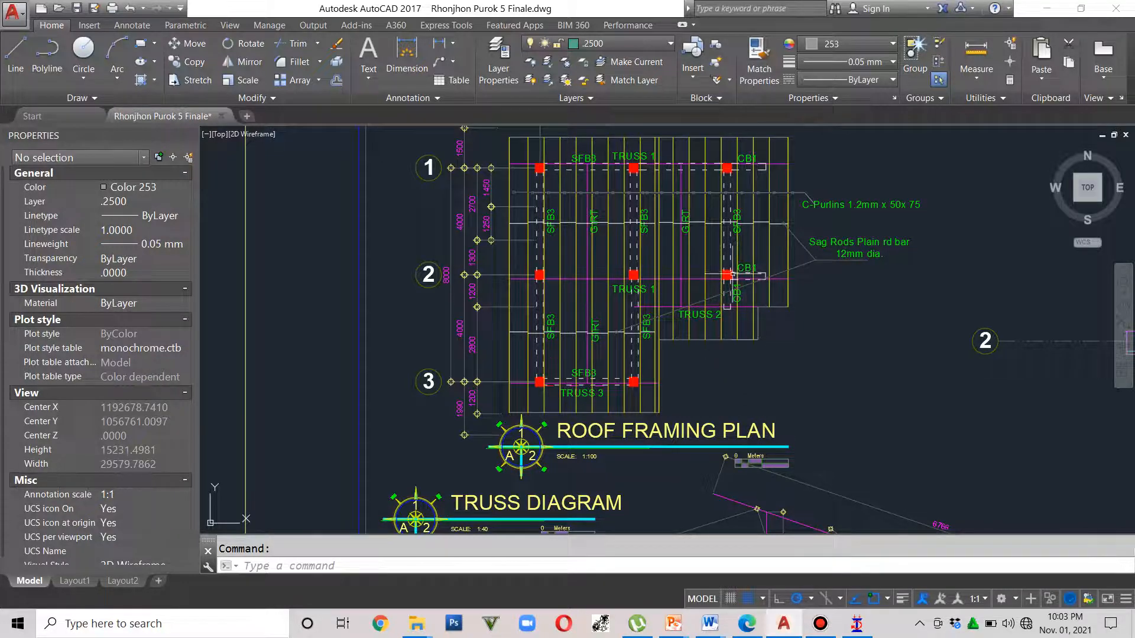
{"action": "left_click", "coordinate": [776, 625]}
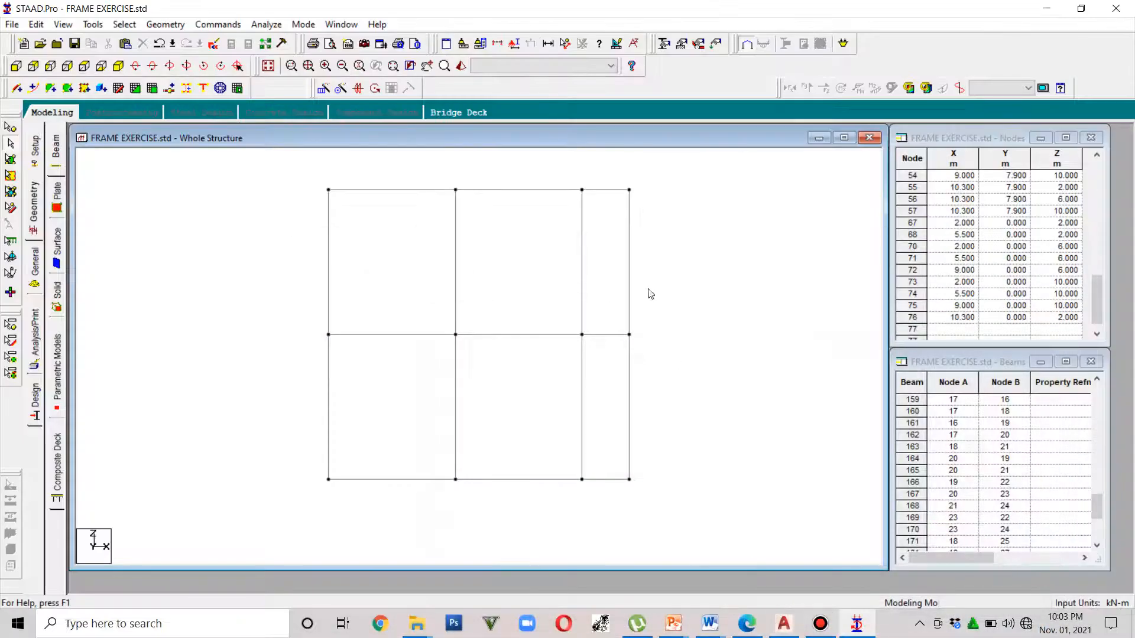
Delete the roof-level outer edge beam between grid lines 1 and 2 at the ends of the cantilevers
{"action": "left_click", "coordinate": [630, 210]}
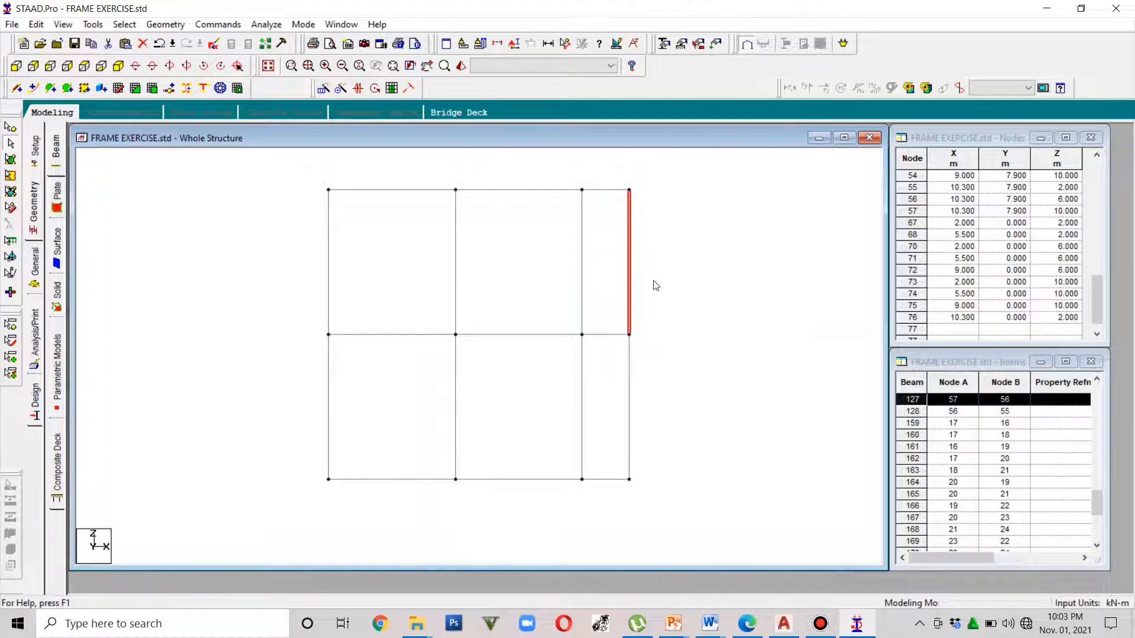
{"action": "key", "text": "Delete"}
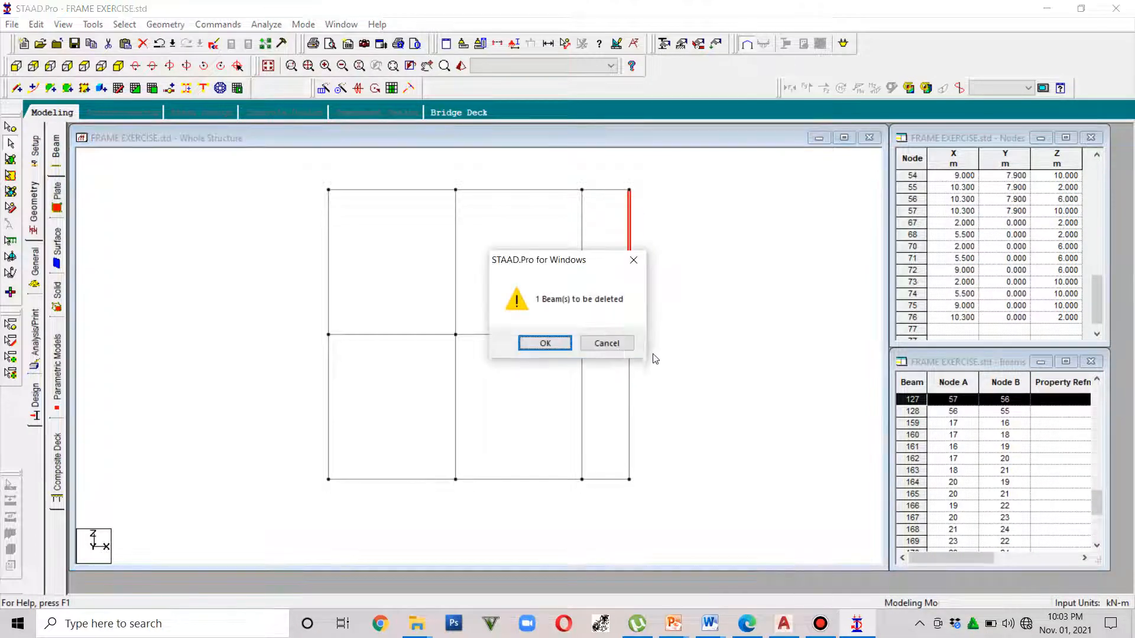
Delete the roof-level edge beam between nodes 57 and 56
{"action": "left_click", "coordinate": [545, 343]}
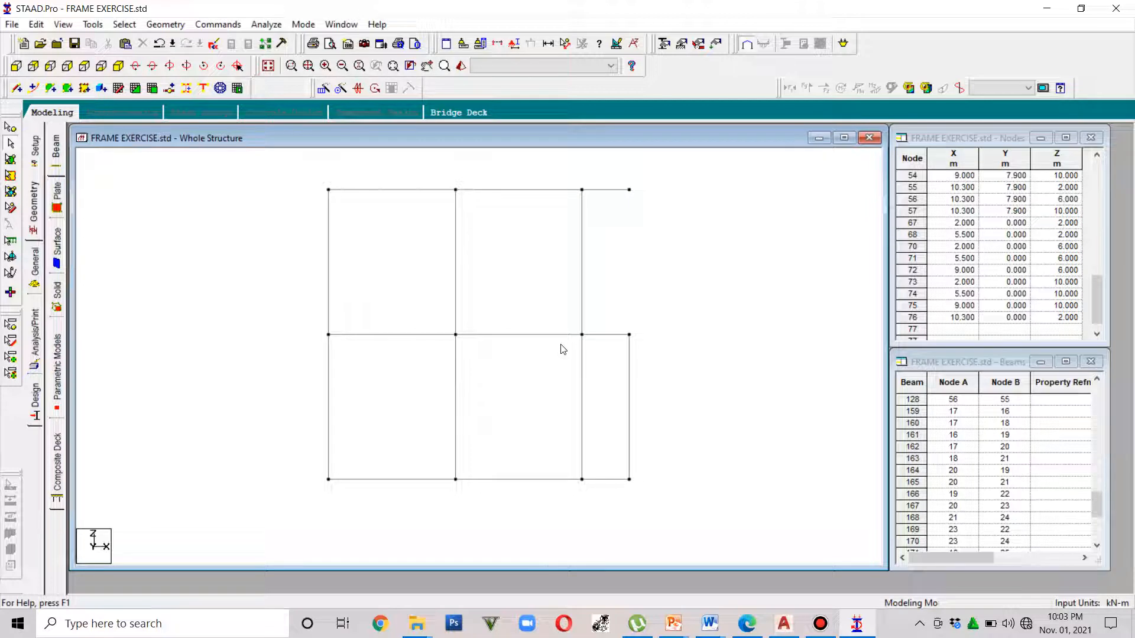
Switch to the AutoCAD drawing and examine the roof framing plan and the second floor plan around the terrace
{"action": "left_click", "coordinate": [785, 626]}
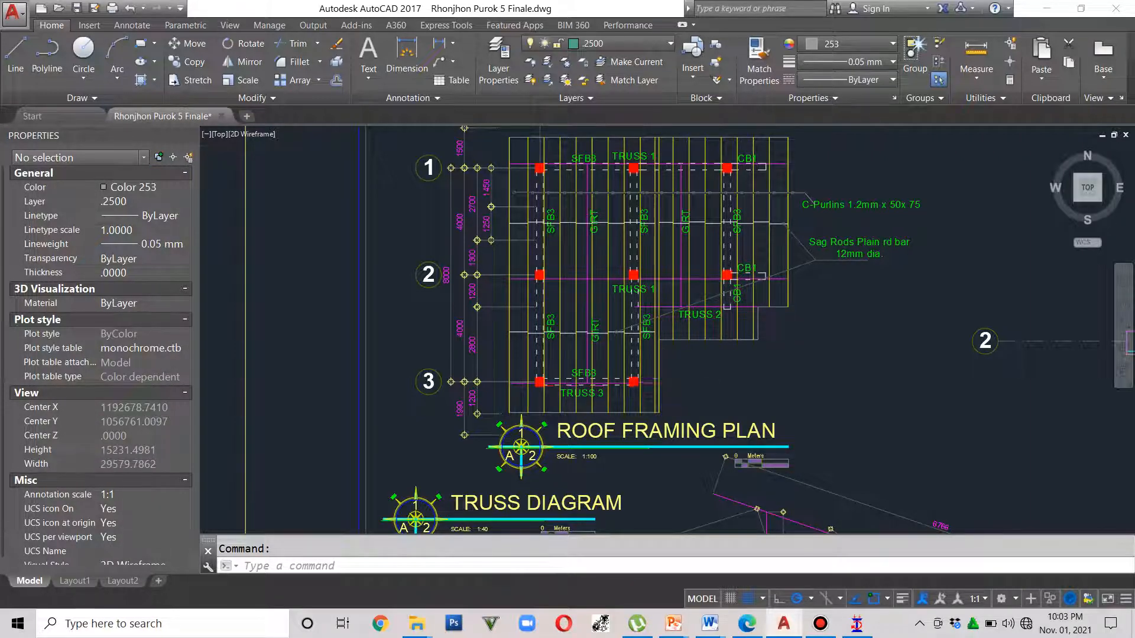
{"action": "scroll", "coordinate": [663, 378], "scroll_direction": "down", "scroll_amount": 2}
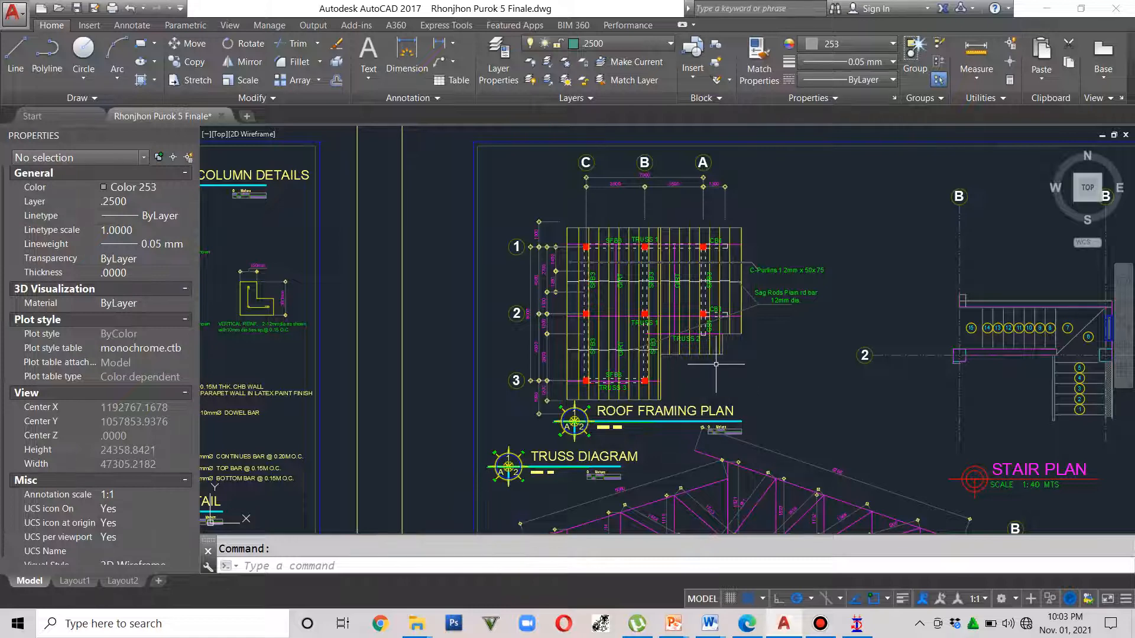
{"action": "scroll", "coordinate": [730, 390], "scroll_direction": "down", "scroll_amount": 6}
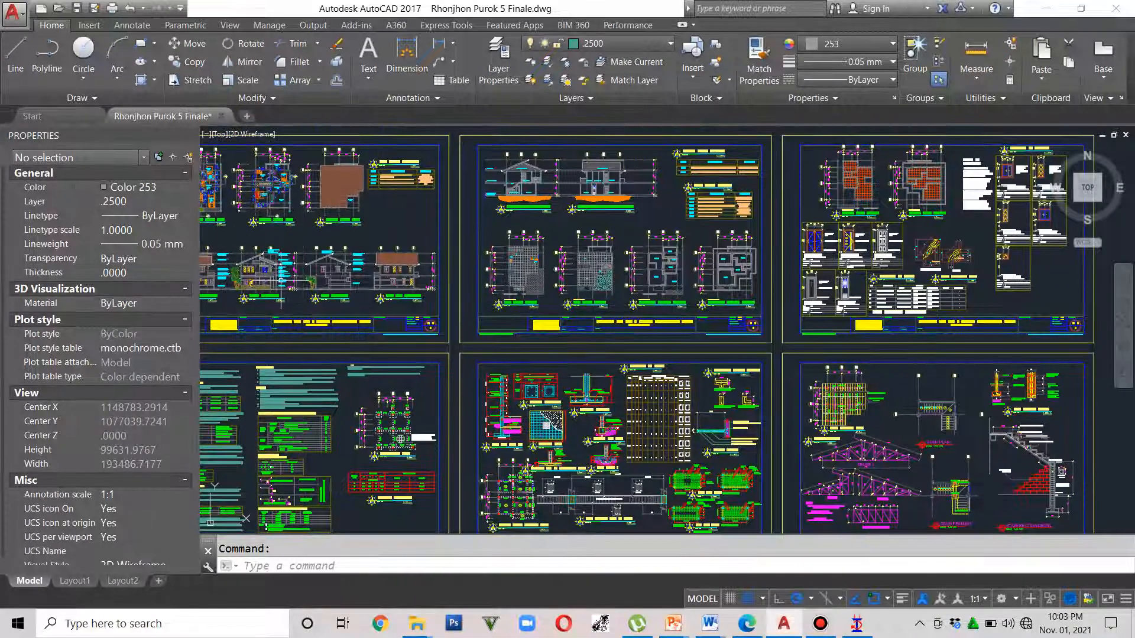
{"action": "middle_click_drag", "start_coordinate": [519, 325], "coordinate": [635, 369]}
{"action": "scroll", "coordinate": [372, 238], "scroll_direction": "up", "scroll_amount": 8}
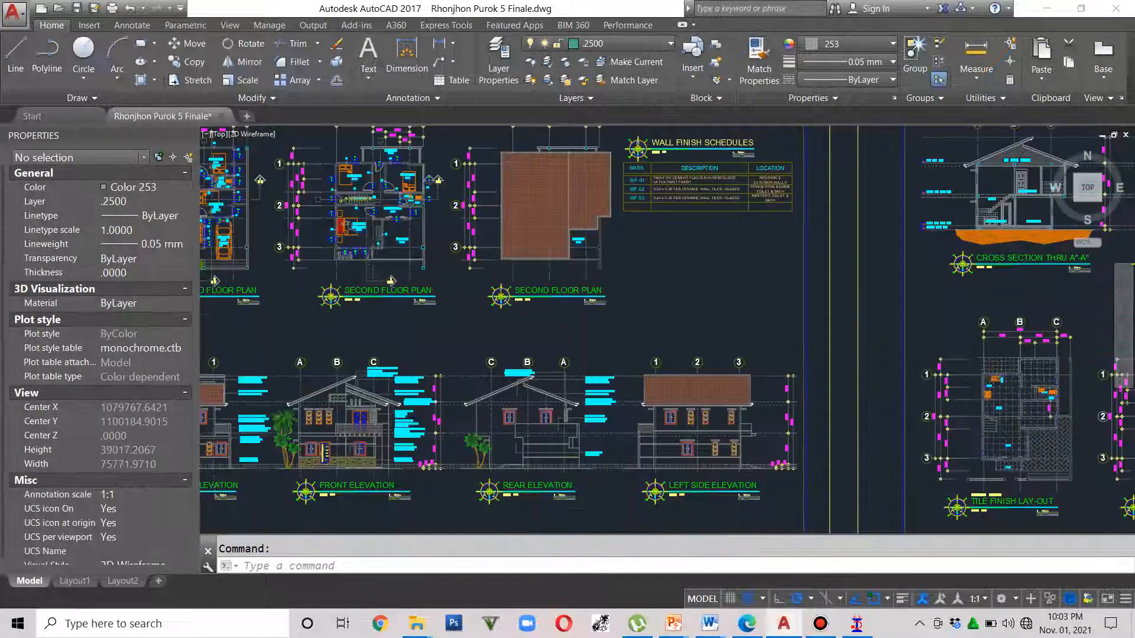
{"action": "middle_click_drag", "start_coordinate": [464, 329], "coordinate": [453, 353]}
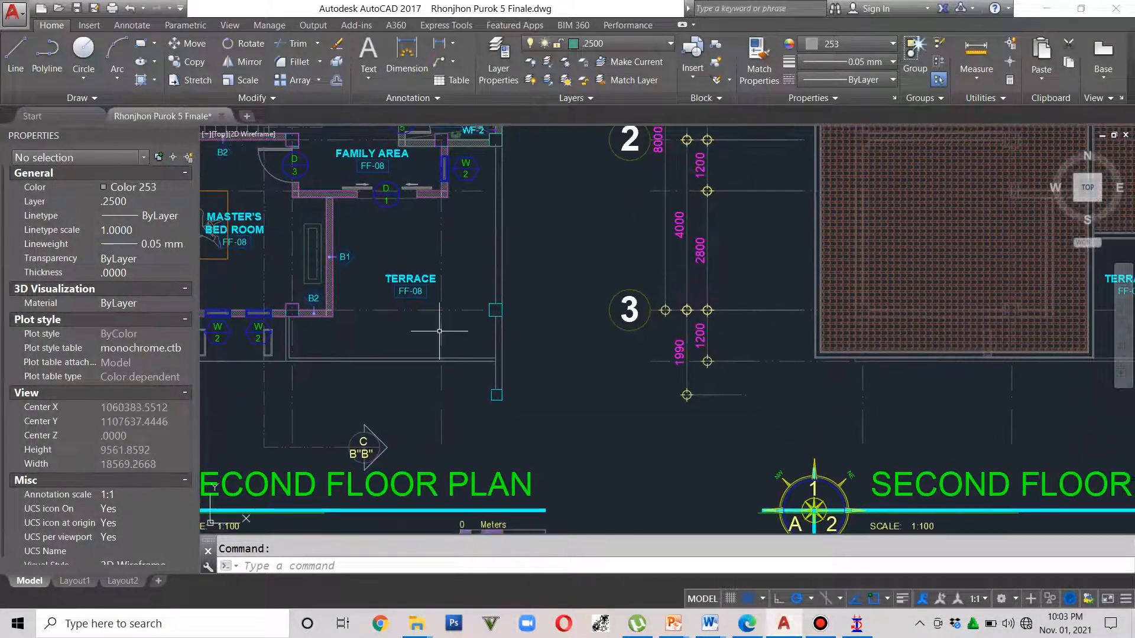
{"action": "scroll", "coordinate": [438, 373], "scroll_direction": "down", "scroll_amount": 2}
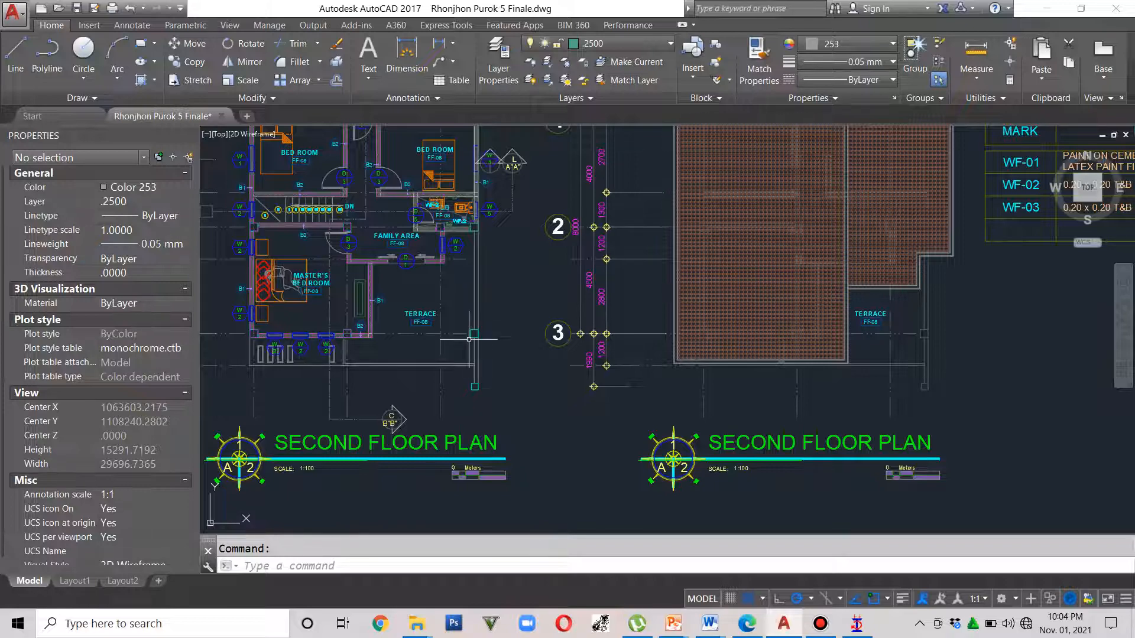
{"action": "scroll", "coordinate": [469, 340], "scroll_direction": "down", "scroll_amount": 6}
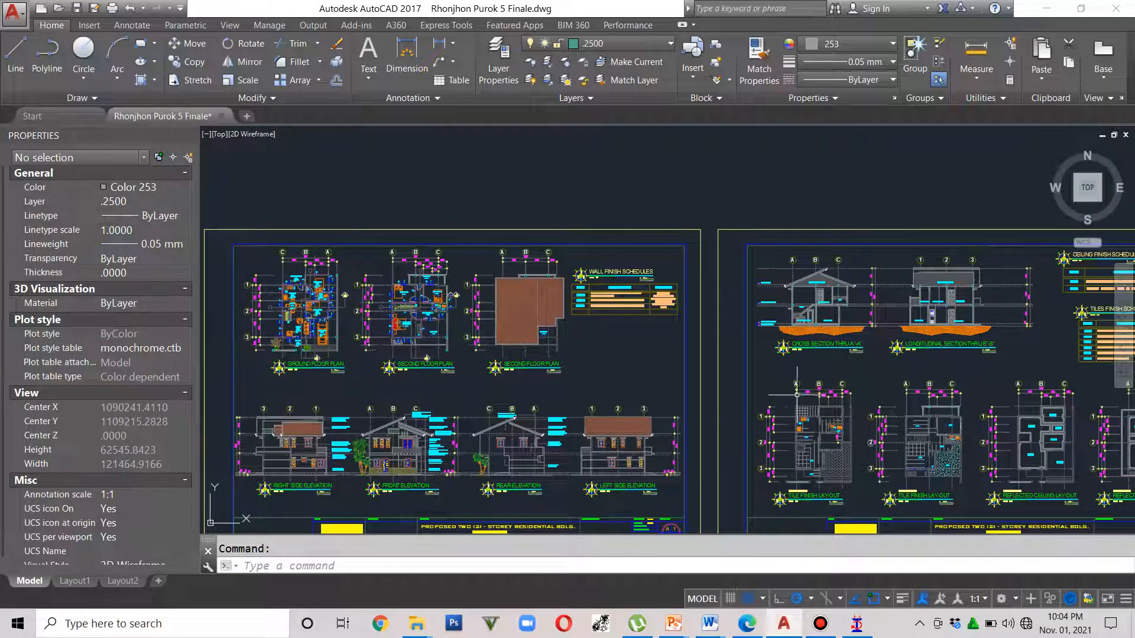
{"action": "middle_click_drag", "start_coordinate": [796, 395], "coordinate": [530, 255]}
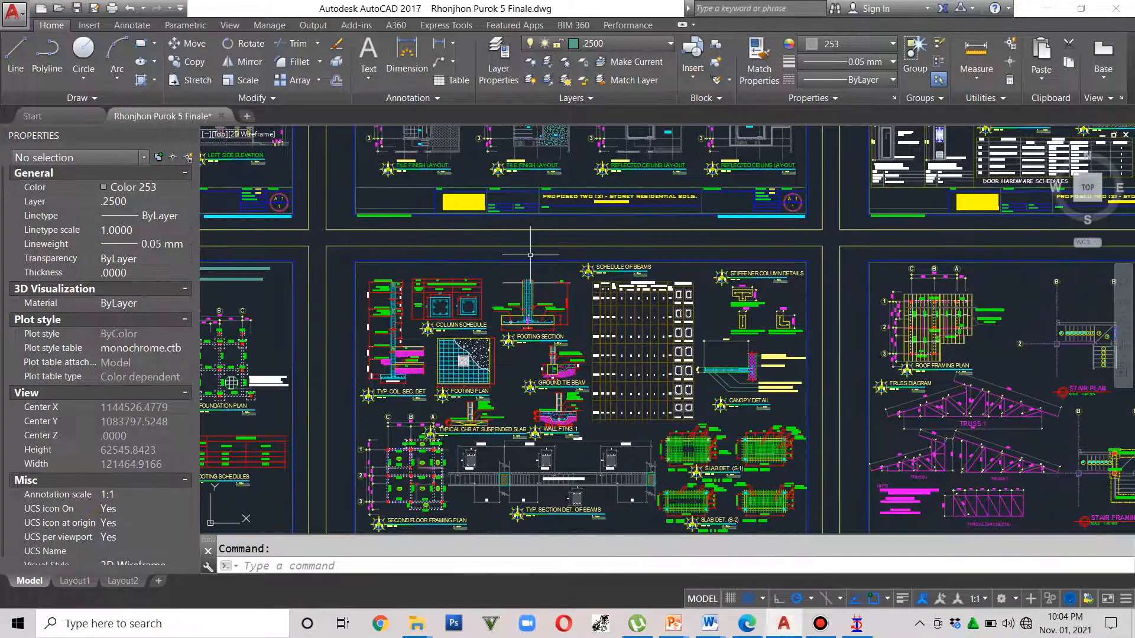
{"action": "middle_click_drag", "start_coordinate": [927, 339], "coordinate": [688, 333]}
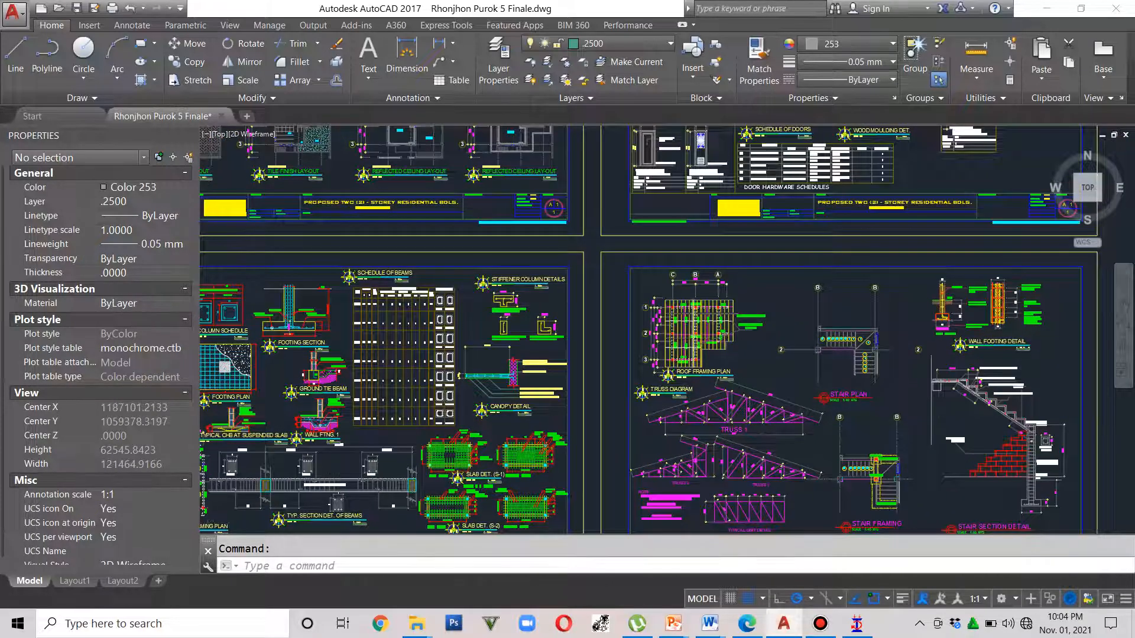
{"action": "scroll", "coordinate": [710, 343], "scroll_direction": "up", "scroll_amount": 6}
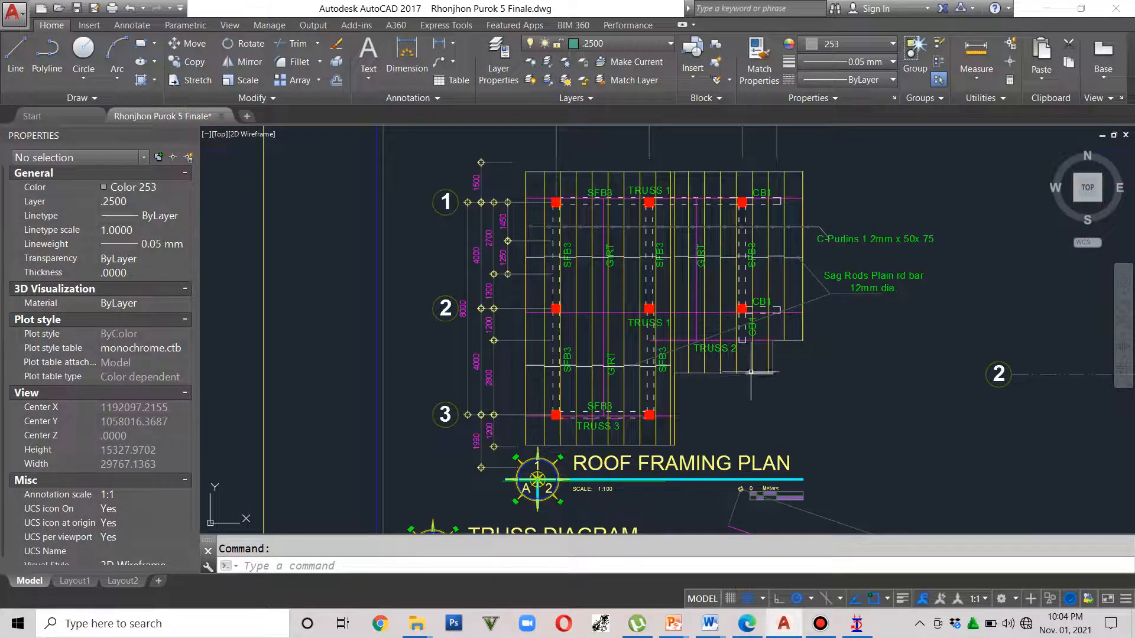
{"action": "scroll", "coordinate": [751, 372], "scroll_direction": "down", "scroll_amount": 2}
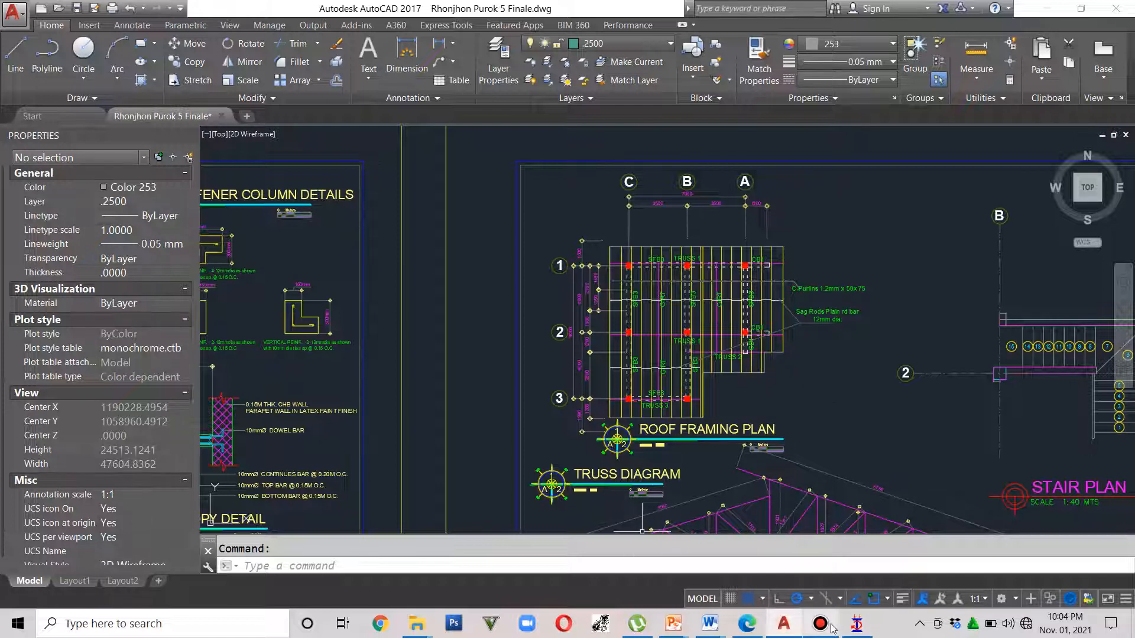
Switch back to STAAD.Pro and show only the top-storey columns and roof beams, selecting them in the front view
{"action": "left_click", "coordinate": [851, 631]}
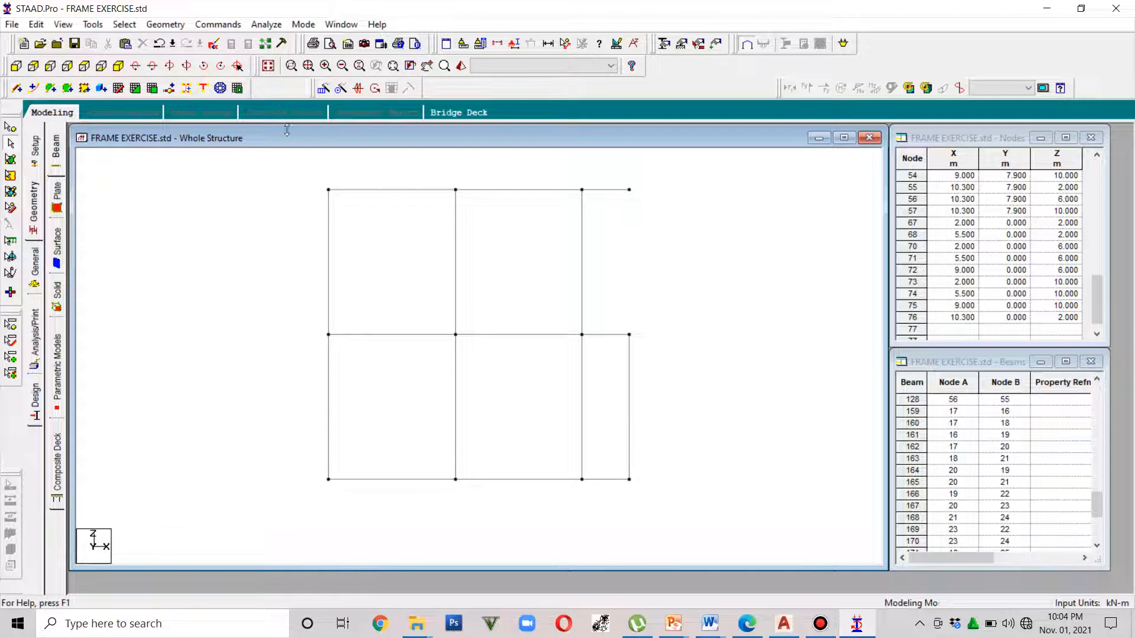
{"action": "left_click", "coordinate": [269, 69]}
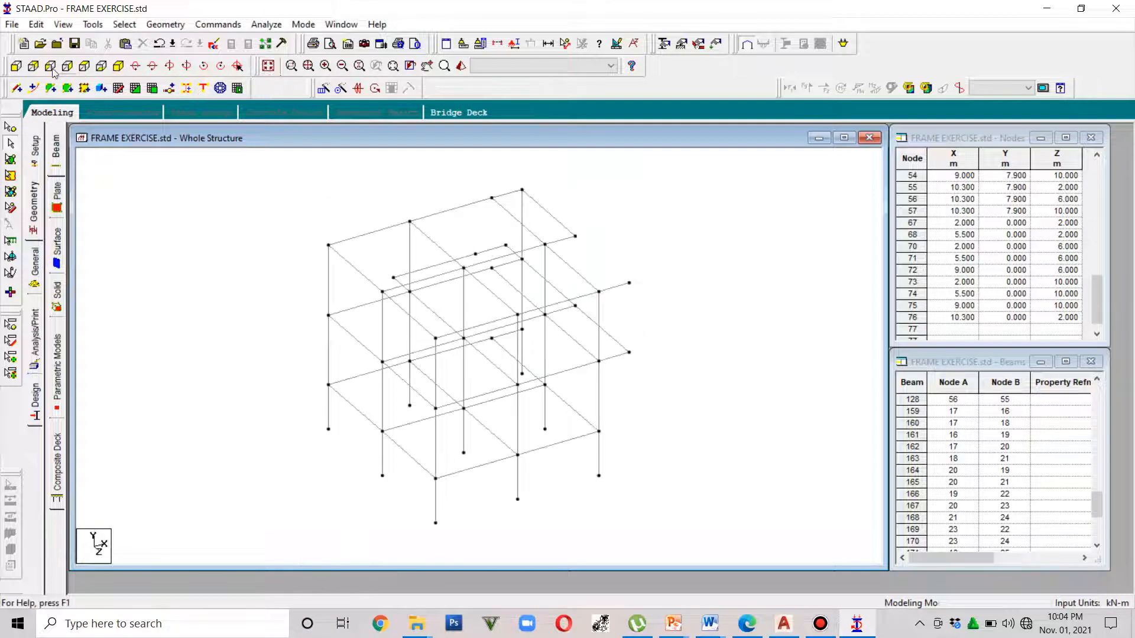
{"action": "left_click", "coordinate": [16, 66]}
{"action": "left_click_drag", "start_coordinate": [698, 272], "coordinate": [260, 158]}
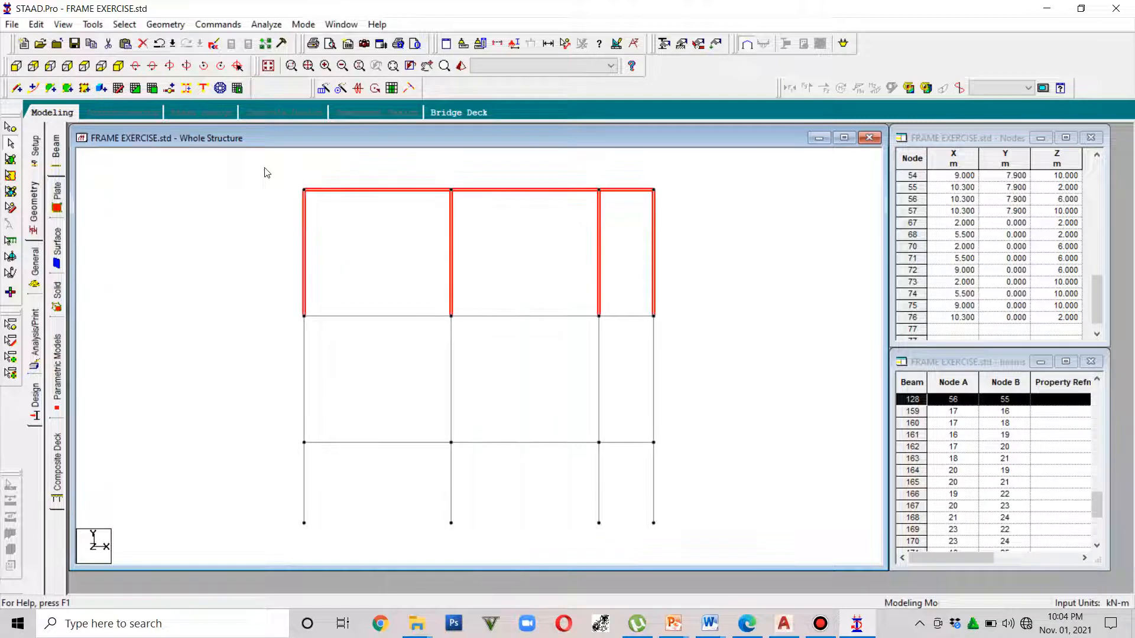
{"action": "left_click", "coordinate": [63, 25]}
{"action": "left_click", "coordinate": [79, 71]}
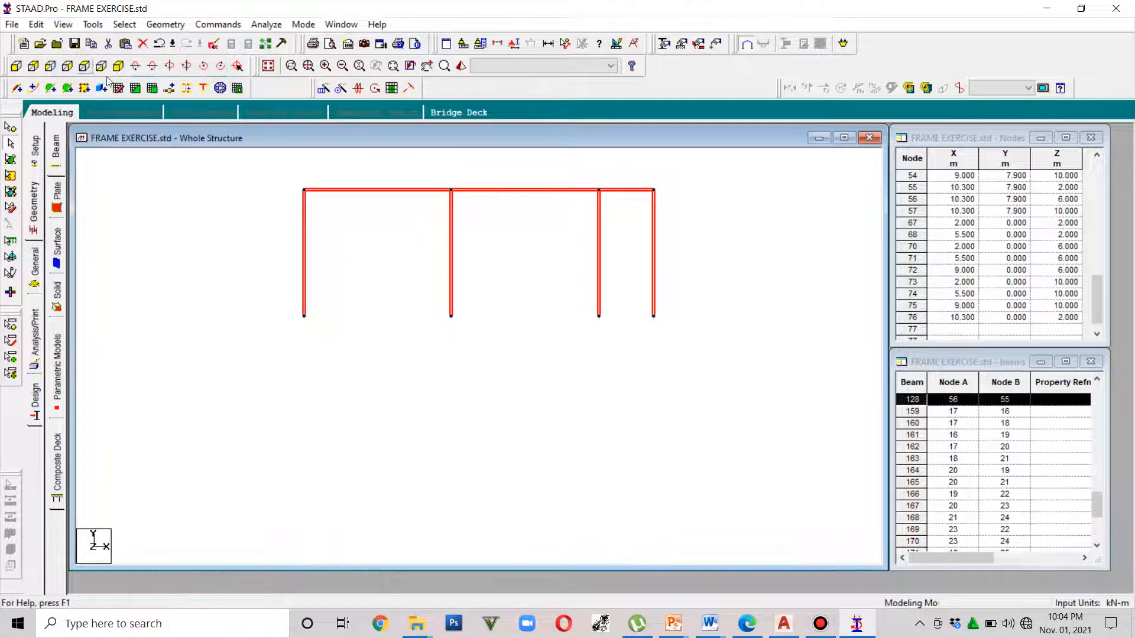
Delete the top-storey column Beam 106 beneath the outer corner at node 55
{"action": "left_click", "coordinate": [101, 67]}
{"action": "key", "text": "Down"}
{"action": "key", "text": "Down"}
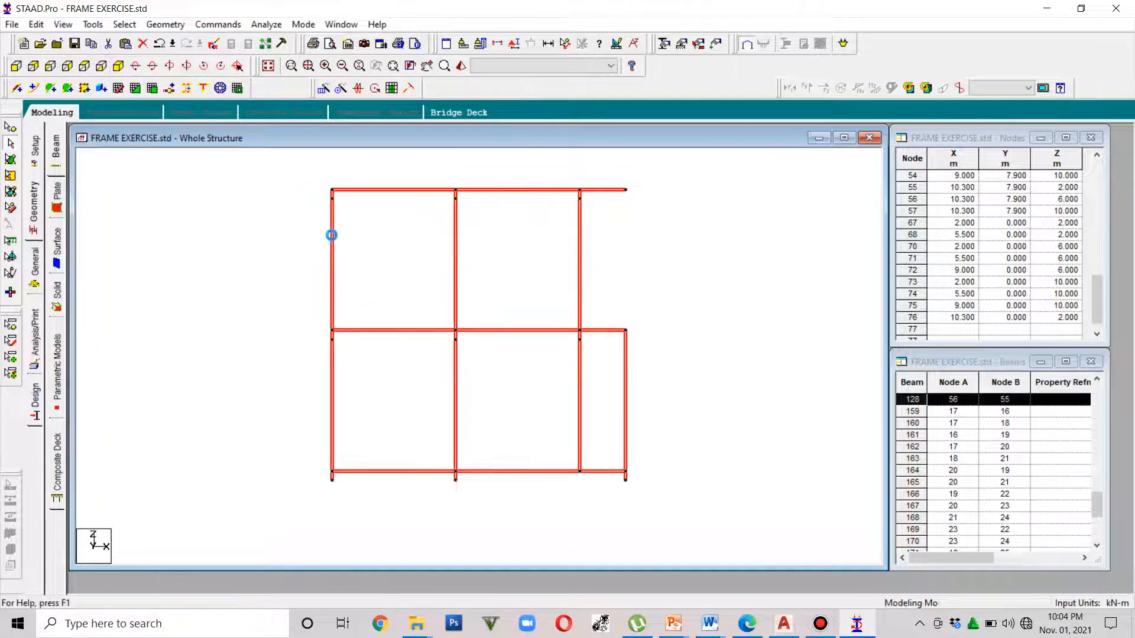
{"action": "key", "text": "Left"}
{"action": "key", "text": "Left"}
{"action": "key", "text": "Left"}
{"action": "key", "text": "Left"}
{"action": "key", "text": "Down"}
{"action": "key", "text": "Down"}
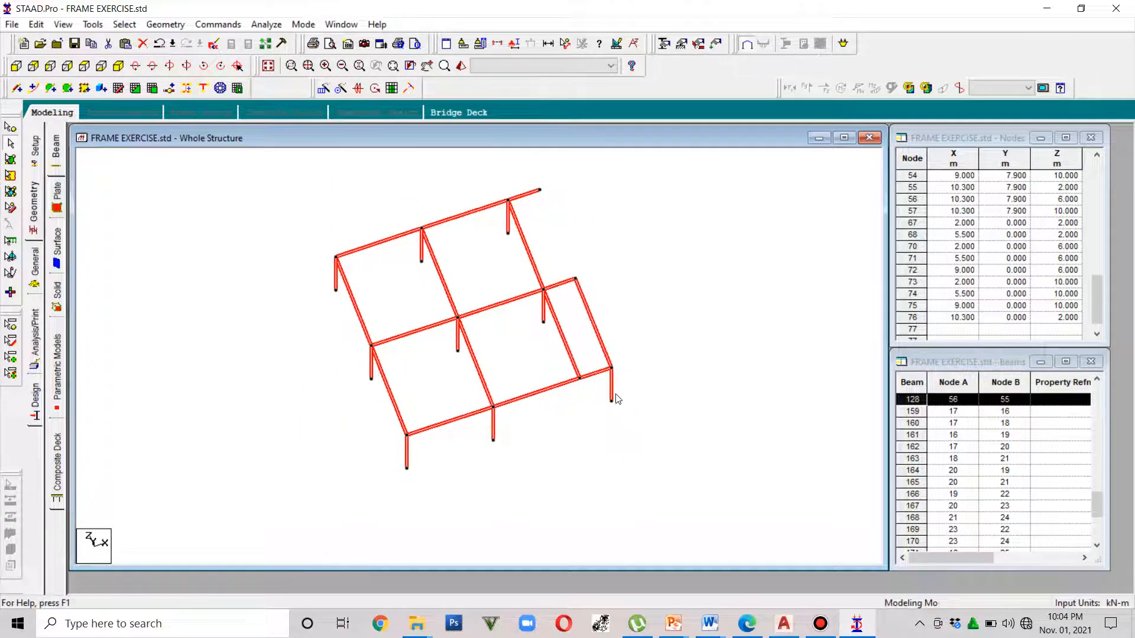
{"action": "left_click", "coordinate": [613, 393]}
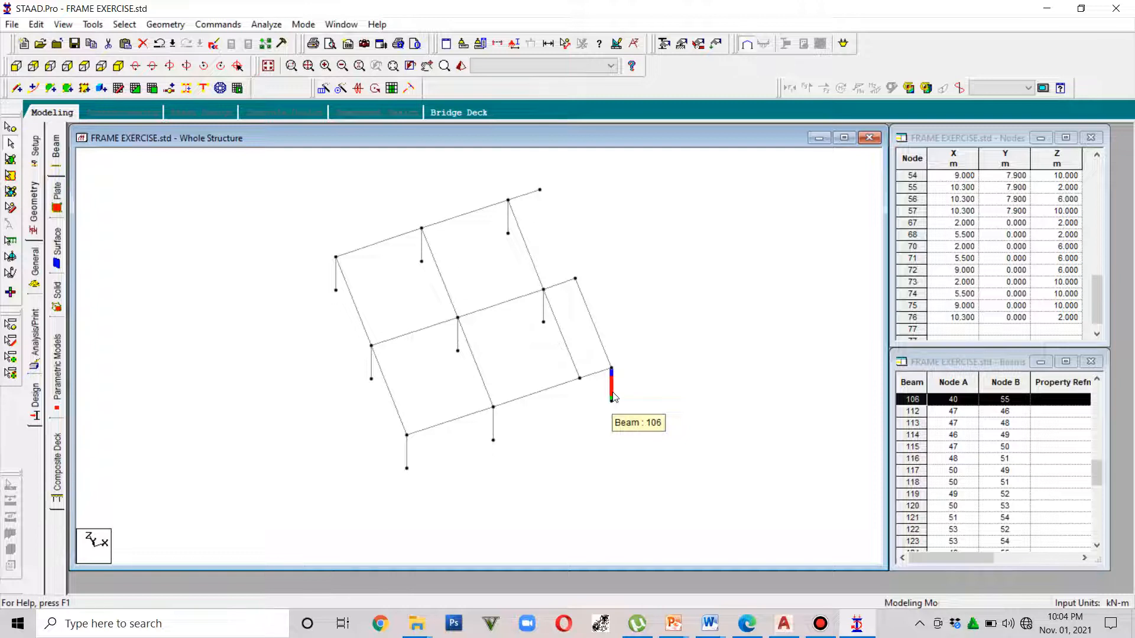
{"action": "key", "text": "Delete"}
{"action": "left_click", "coordinate": [536, 342]}
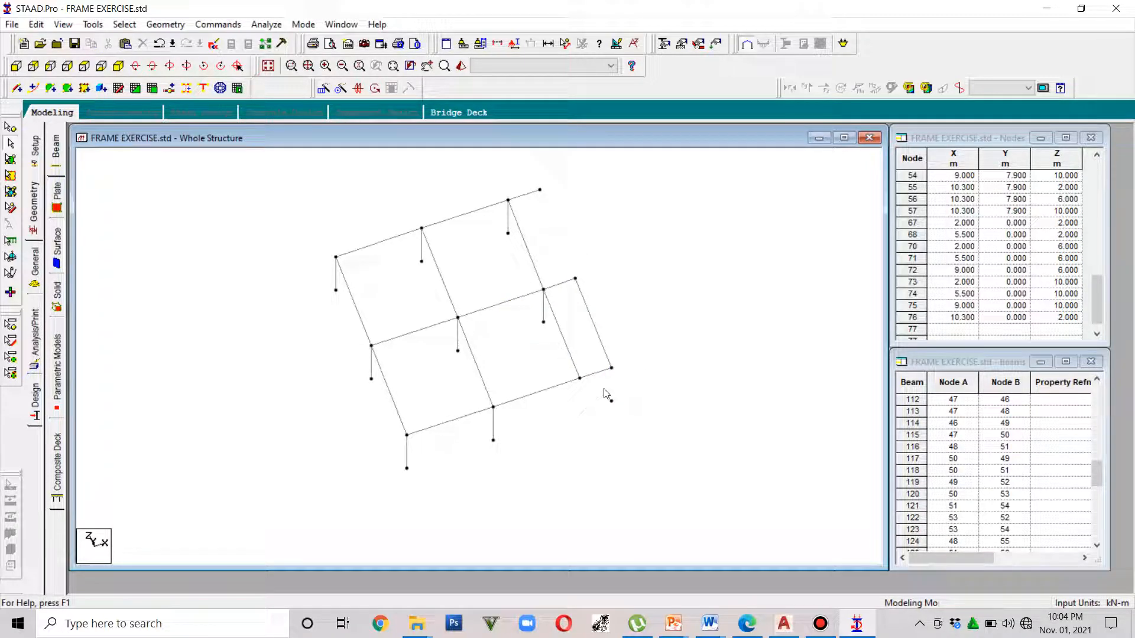
Delete the two roof-level beams of the corner bay that run from node 48 to nodes 51 and 47
{"action": "left_click", "coordinate": [569, 351]}
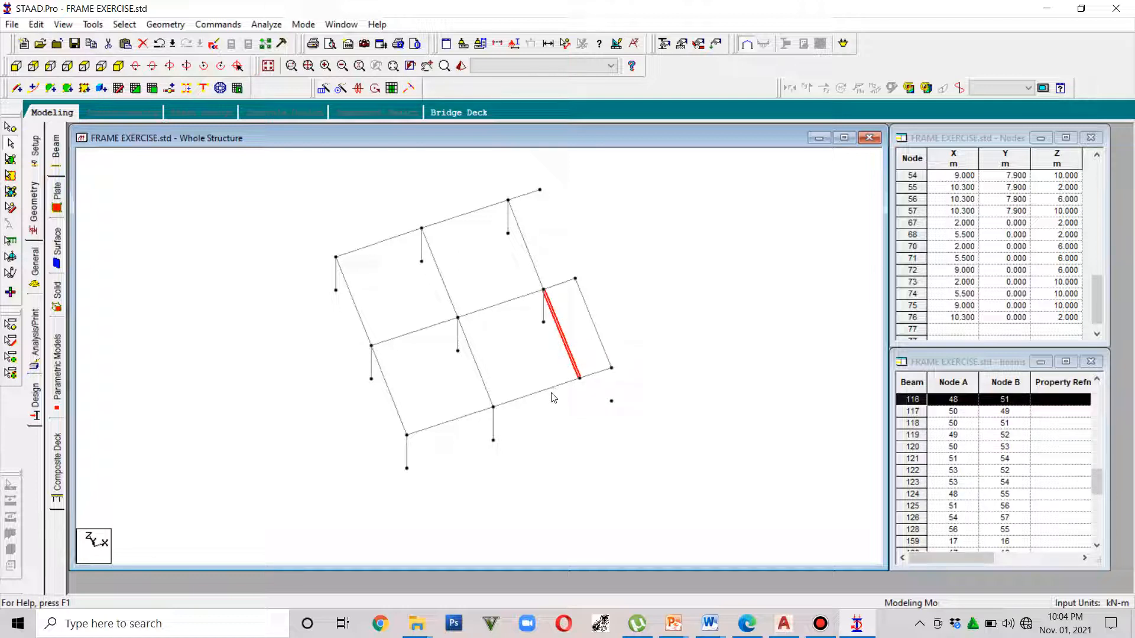
{"action": "left_click", "coordinate": [544, 389], "text": "ctrl"}
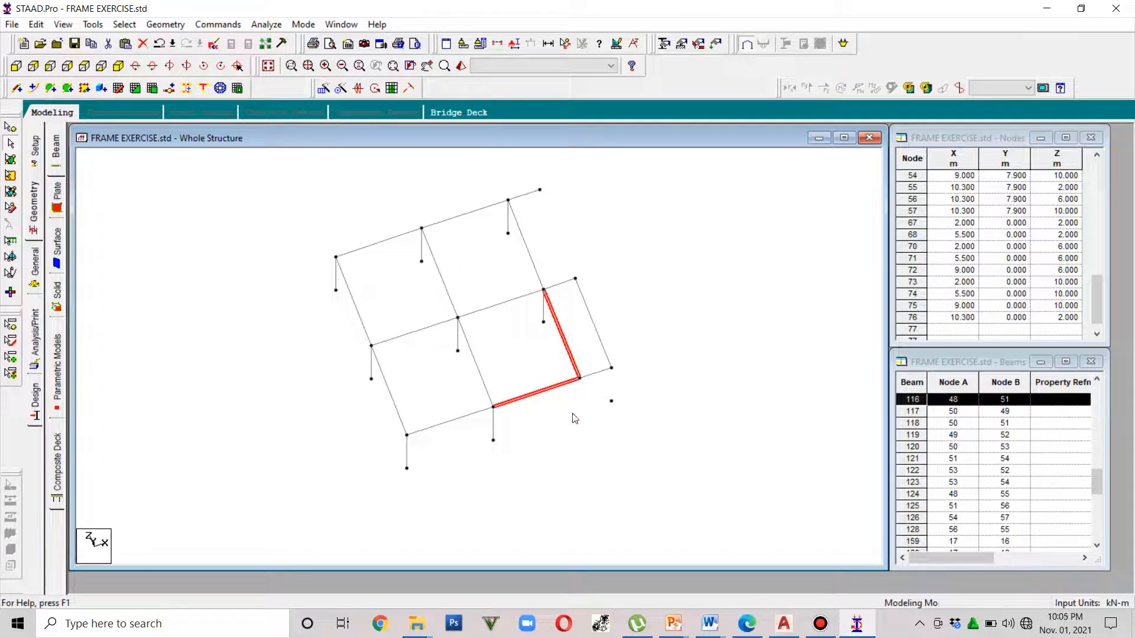
{"action": "key", "text": "Delete"}
{"action": "key", "text": "Return"}
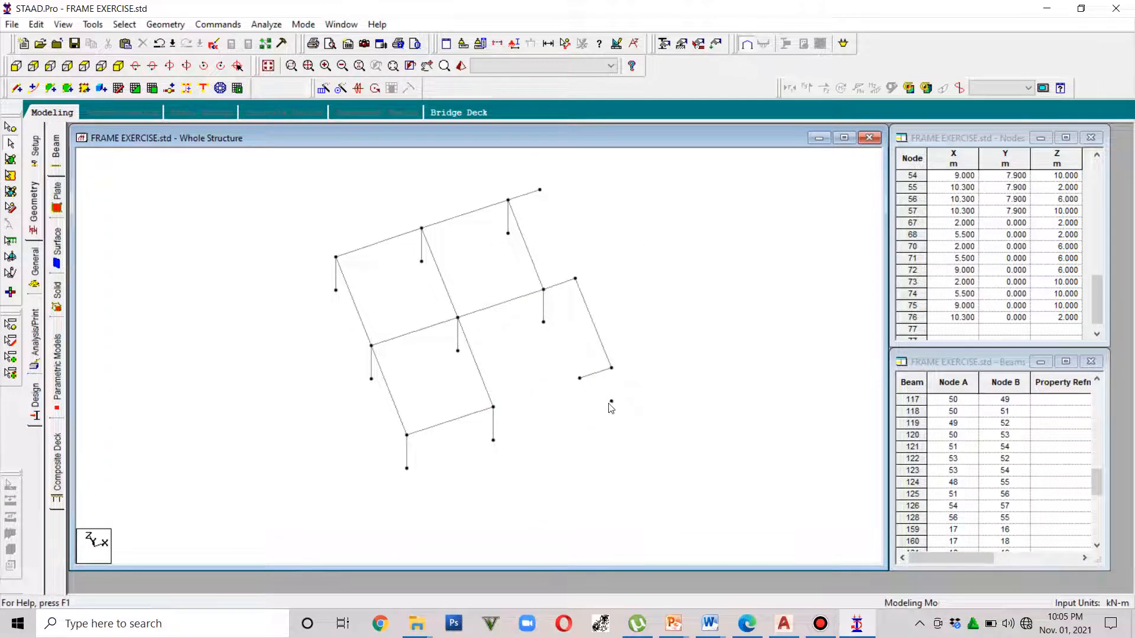
{"action": "left_click", "coordinate": [823, 626]}
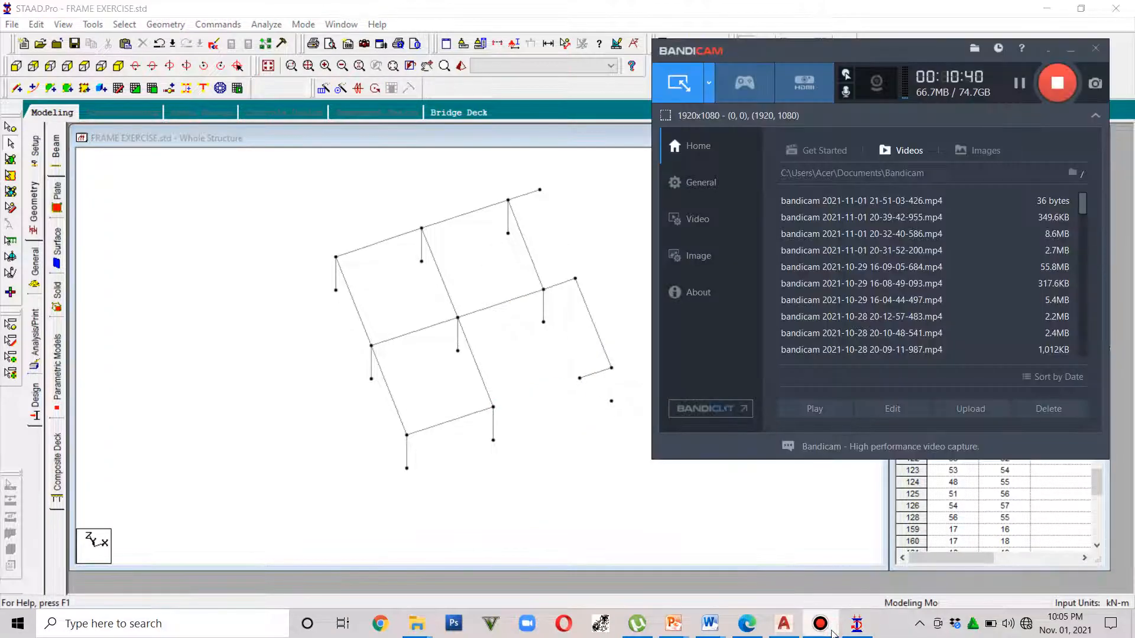
{"action": "left_click", "coordinate": [823, 625]}
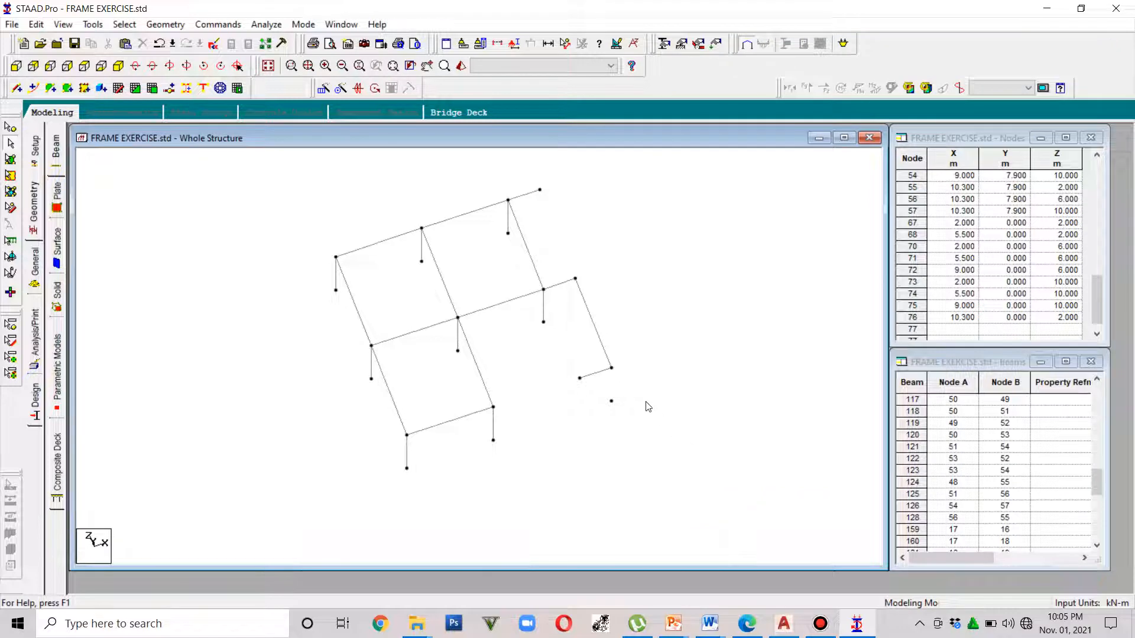
Delete the two remaining beams meeting at corner node 55, together with the roof nodes they leave unconnected
{"action": "left_click", "coordinate": [606, 373]}
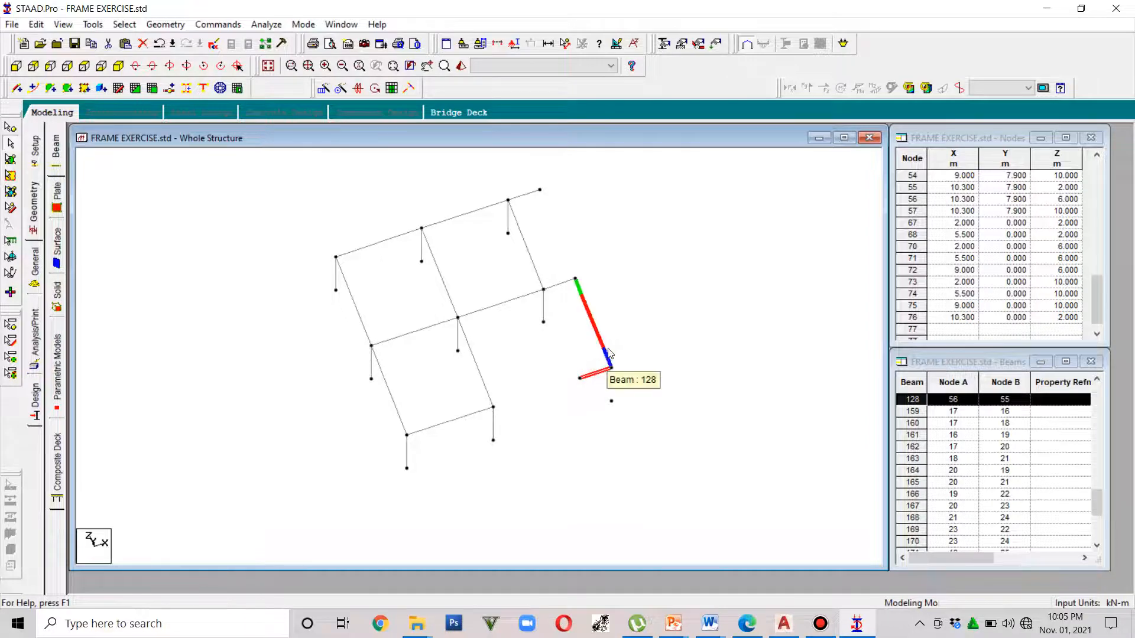
{"action": "key", "text": "Delete"}
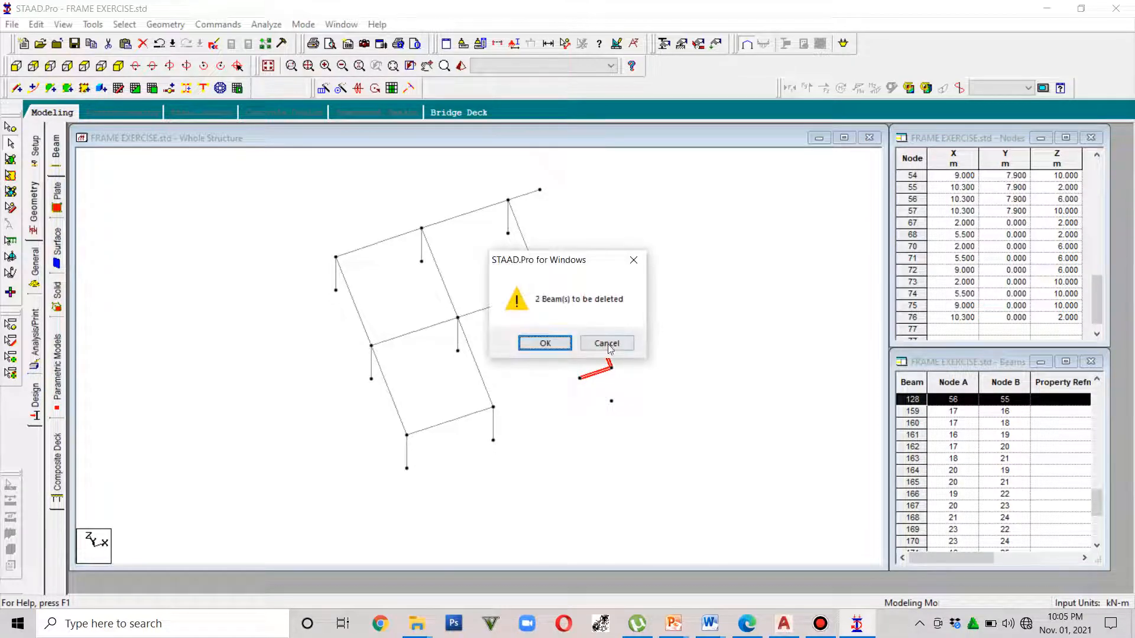
{"action": "left_click", "coordinate": [563, 347]}
{"action": "left_click", "coordinate": [604, 343]}
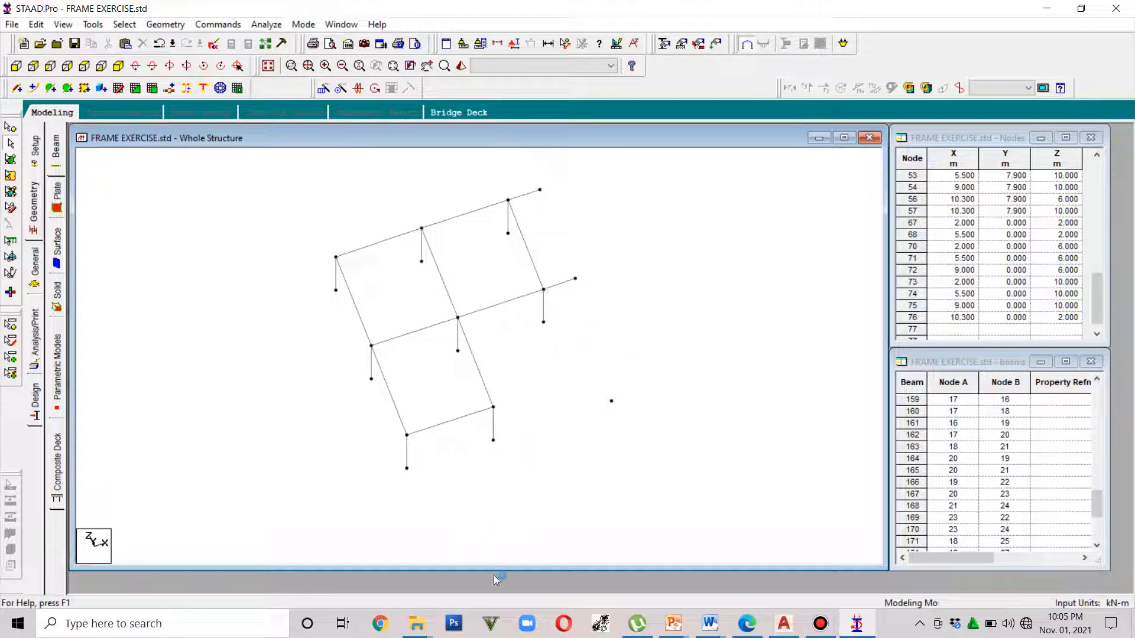
Switch to AutoCAD and add a vertical linear dimension from the column at grid A-2 to the end of cantilever beam CB1
{"action": "left_click", "coordinate": [783, 624]}
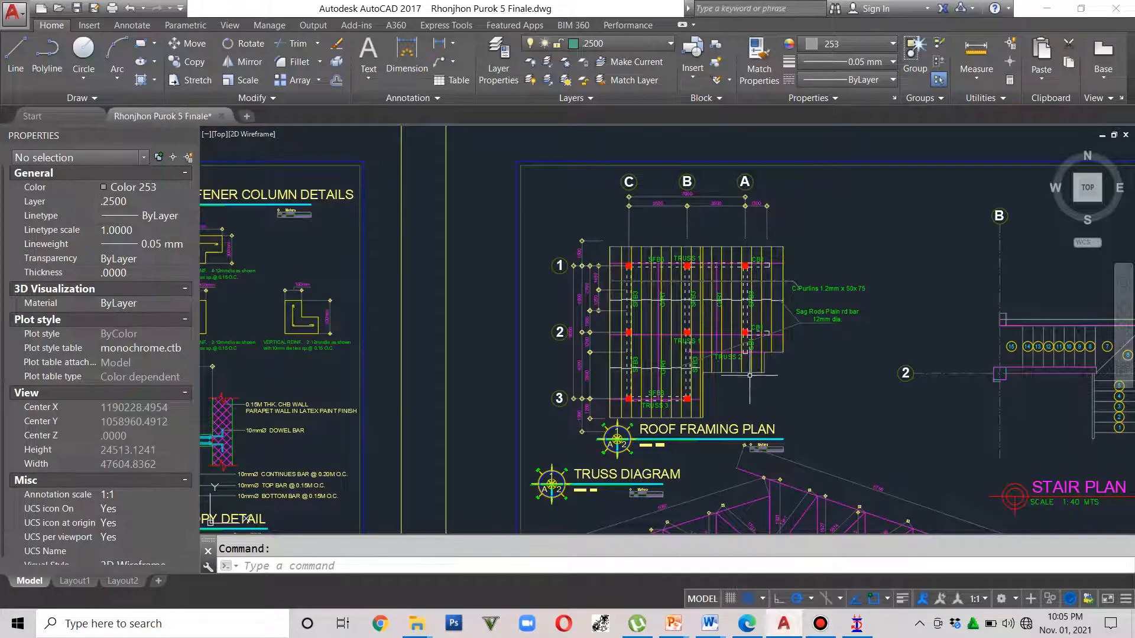
{"action": "scroll", "coordinate": [746, 360], "scroll_direction": "up", "scroll_amount": 4}
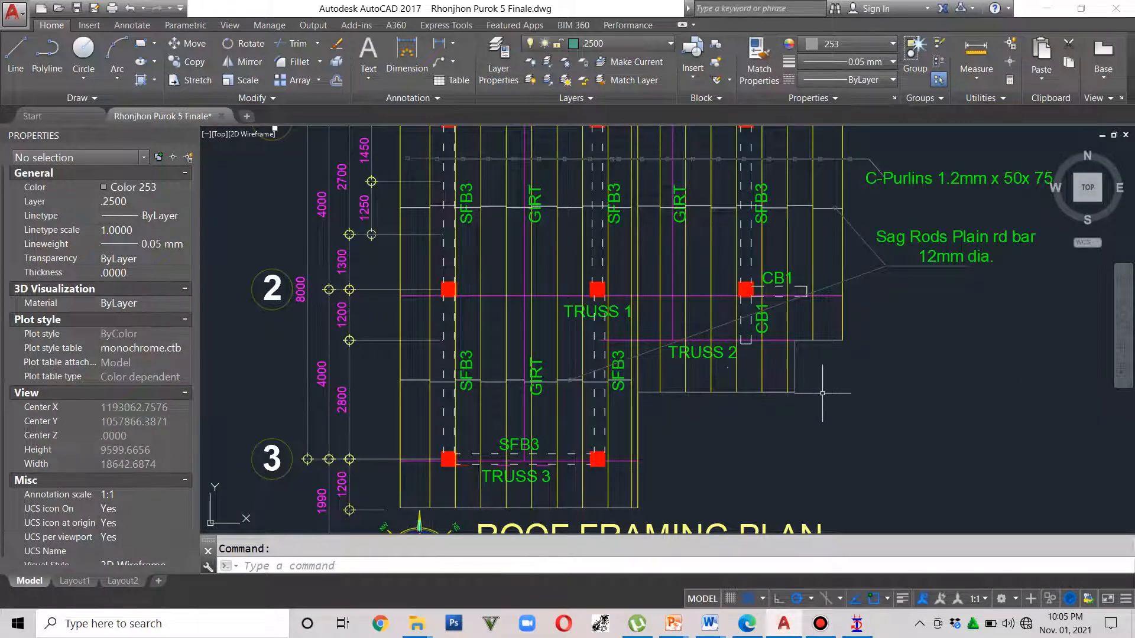
{"action": "type", "text": "DLI"}
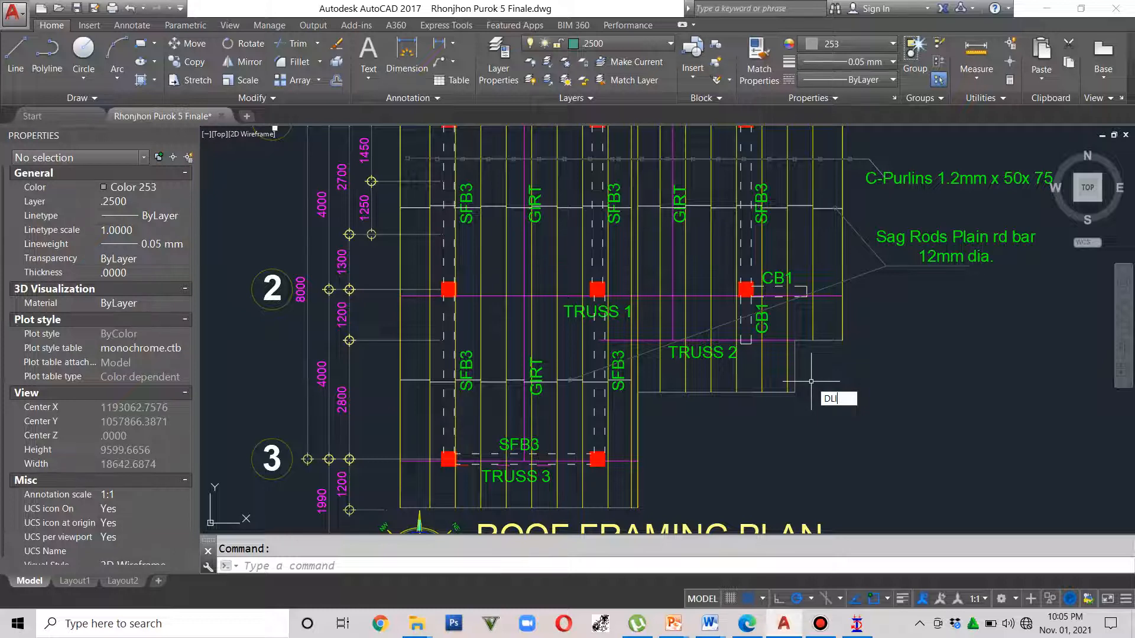
{"action": "key", "text": "Return"}
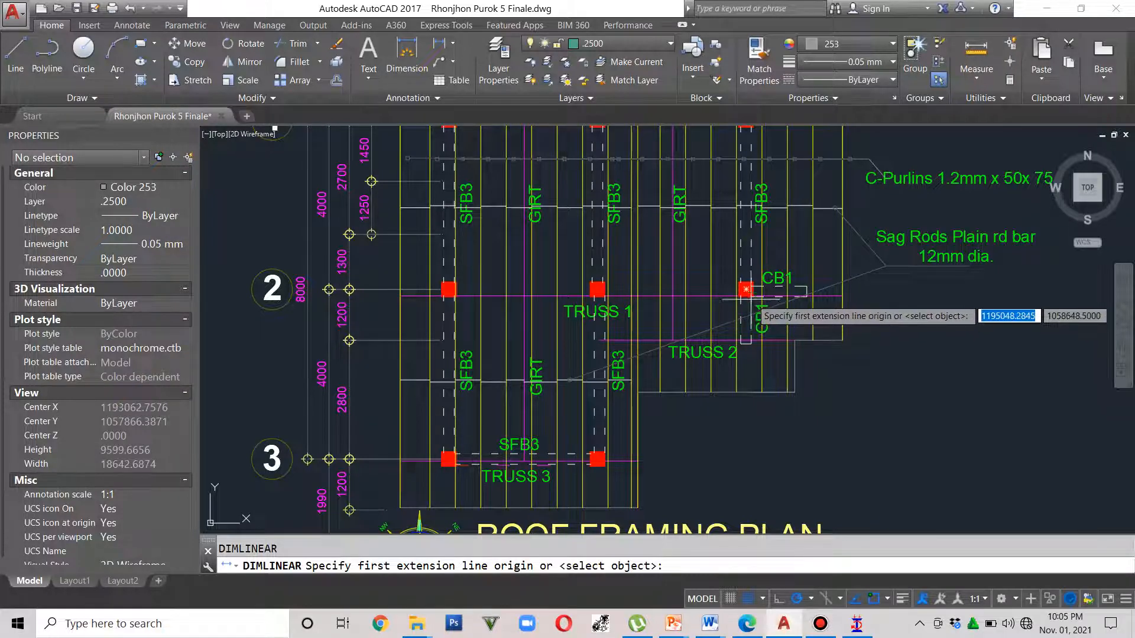
{"action": "left_click", "coordinate": [746, 289]}
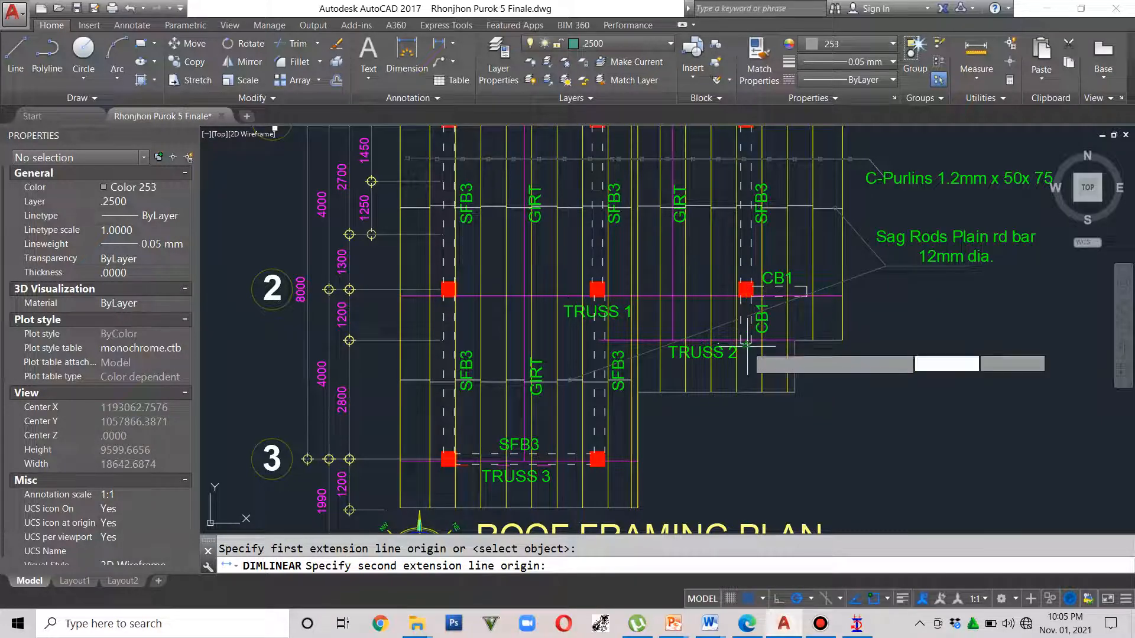
{"action": "left_click", "coordinate": [746, 342]}
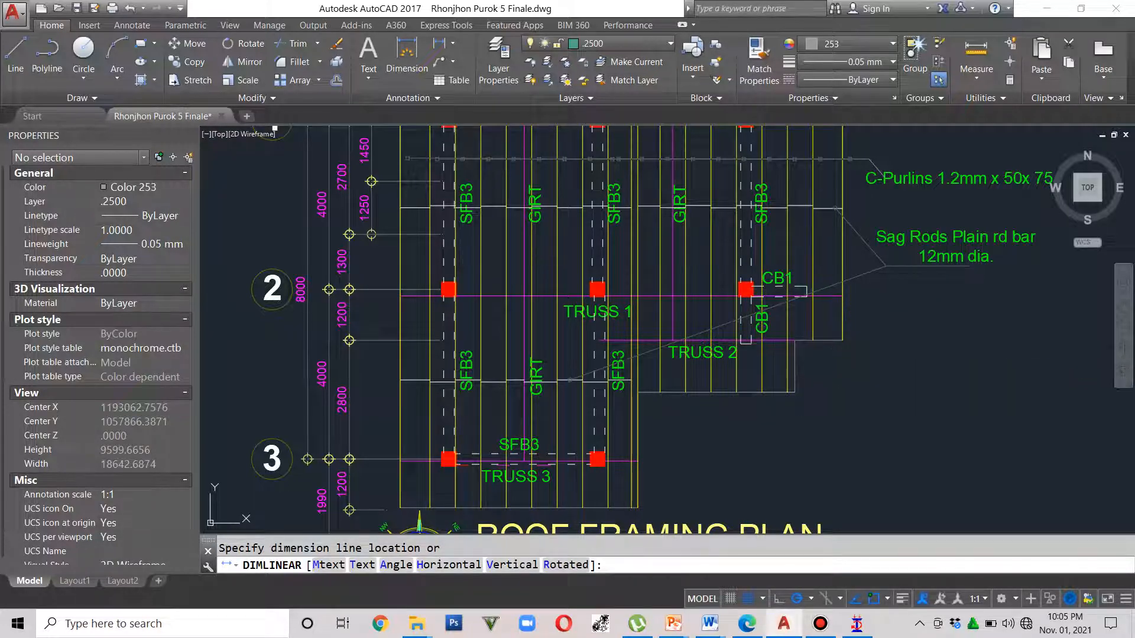
{"action": "left_click", "coordinate": [871, 353]}
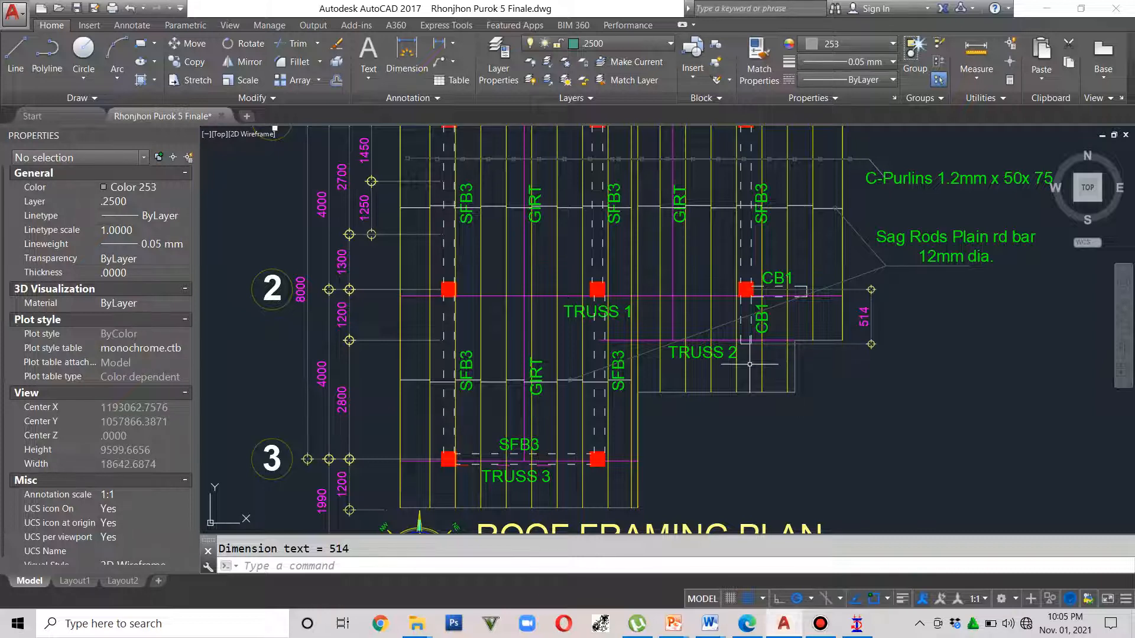
Erase the vertical dimension beside the CB1 cantilever at grid line 2 of the roof framing plan
{"action": "scroll", "coordinate": [523, 388], "scroll_direction": "down", "scroll_amount": 2}
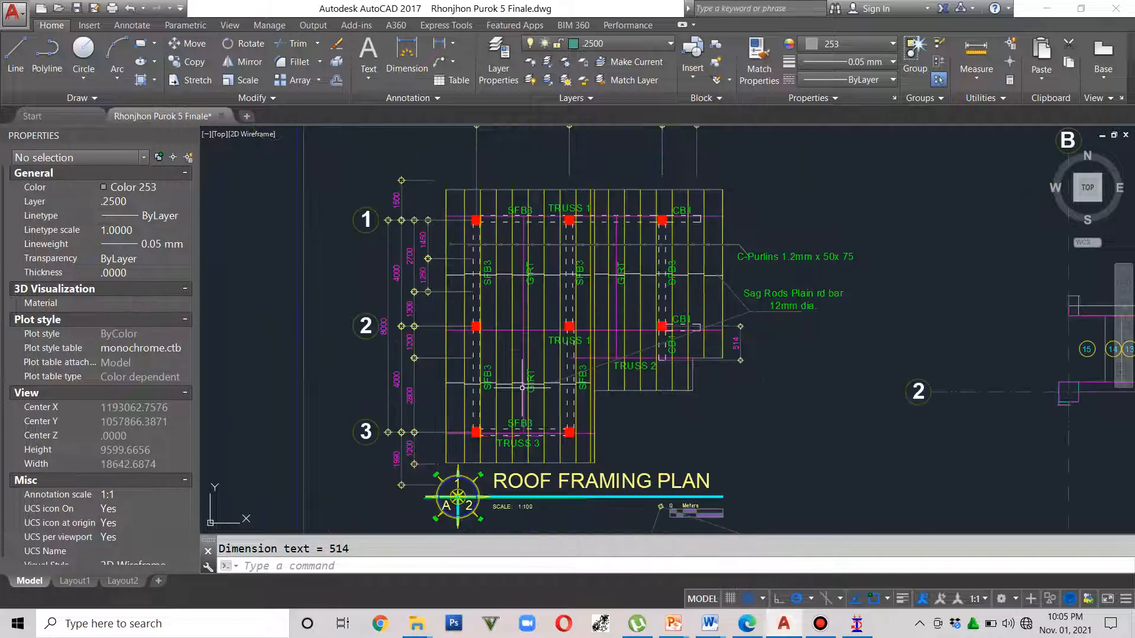
{"action": "scroll", "coordinate": [536, 386], "scroll_direction": "up", "scroll_amount": 2}
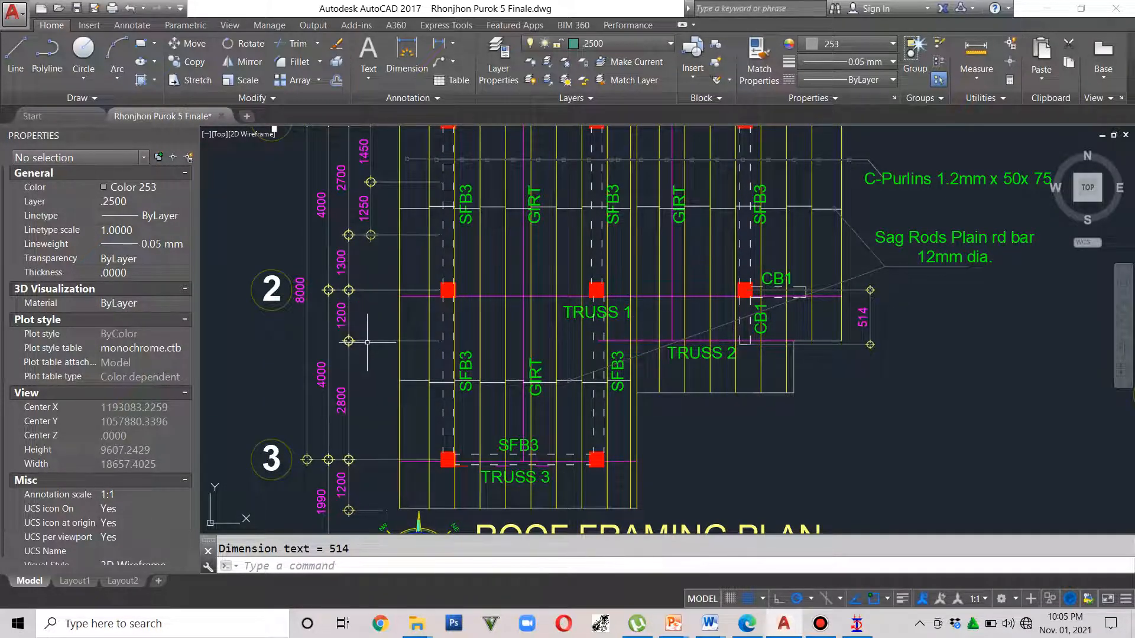
{"action": "left_click", "coordinate": [897, 325]}
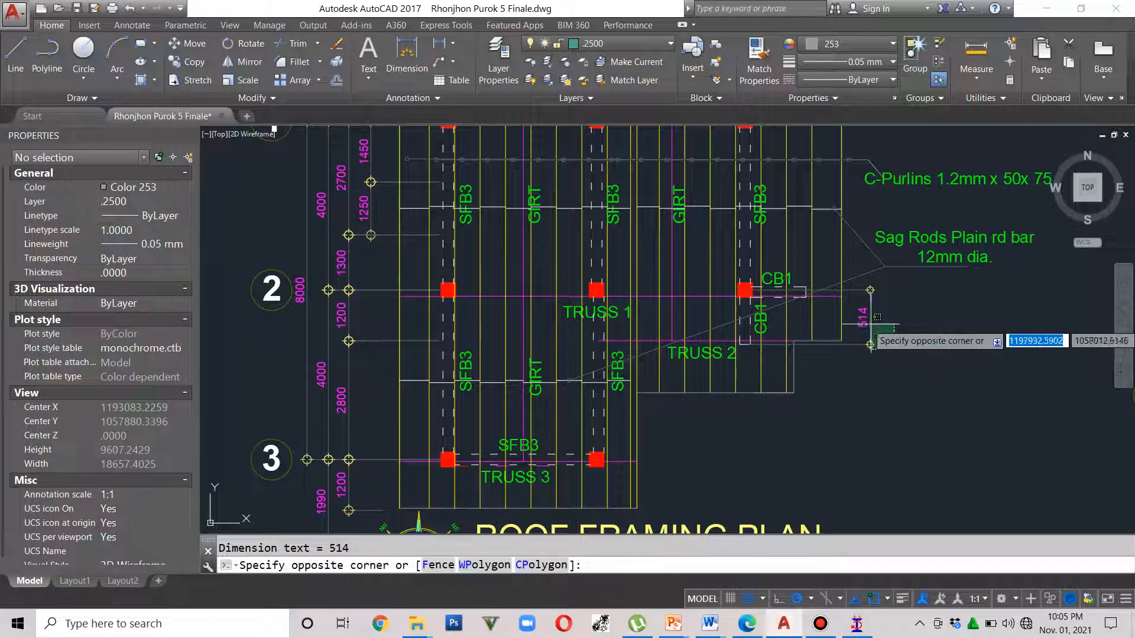
{"action": "left_click", "coordinate": [871, 344]}
{"action": "type", "text": "E"}
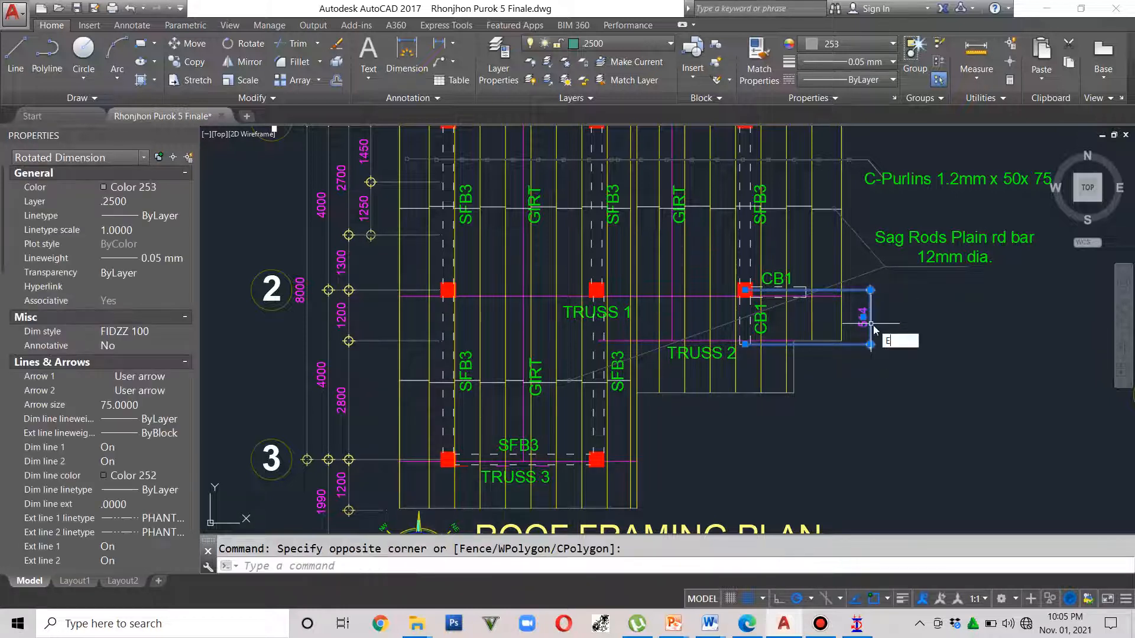
{"action": "key", "text": "Return"}
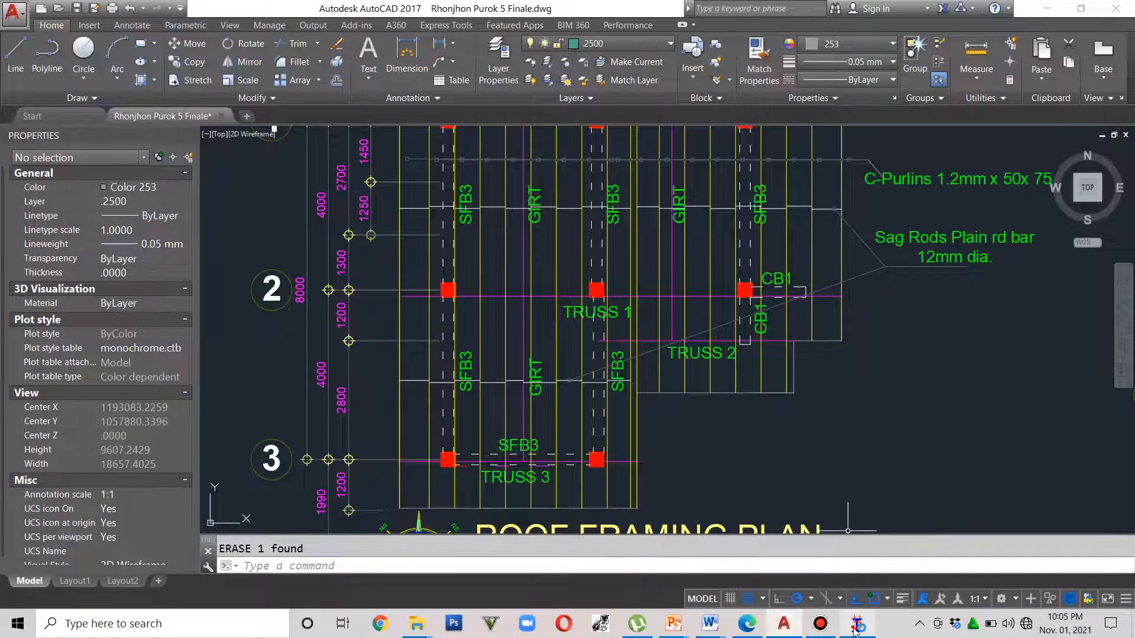
Switch to STAAD.Pro and check the coordinates of roof node 51, then close its node information
{"action": "left_click", "coordinate": [856, 625]}
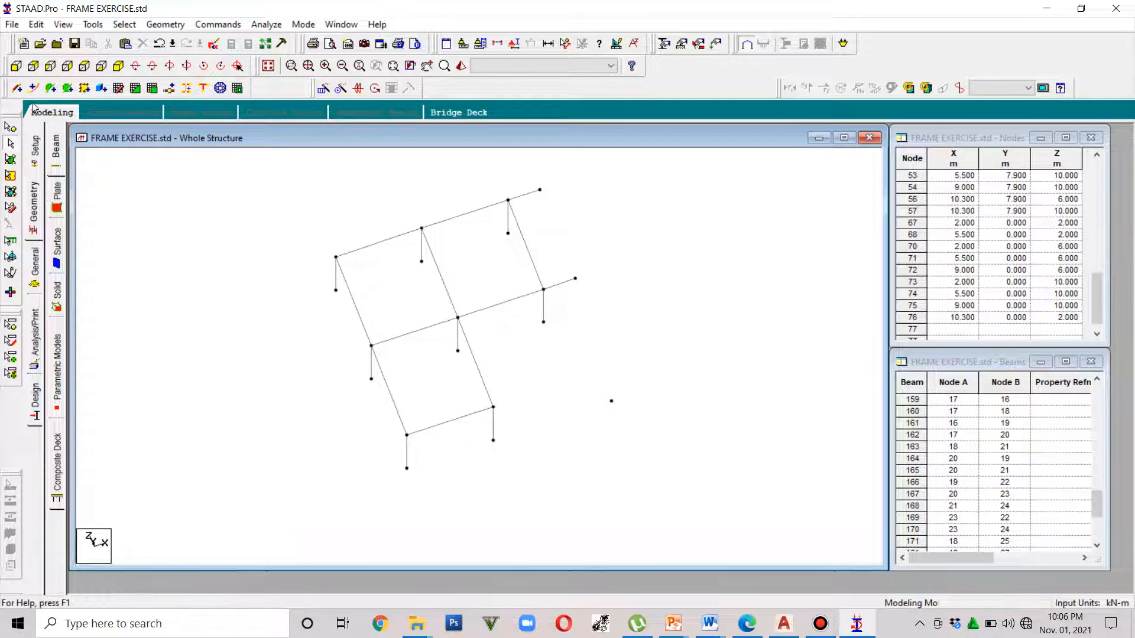
{"action": "left_click", "coordinate": [10, 127]}
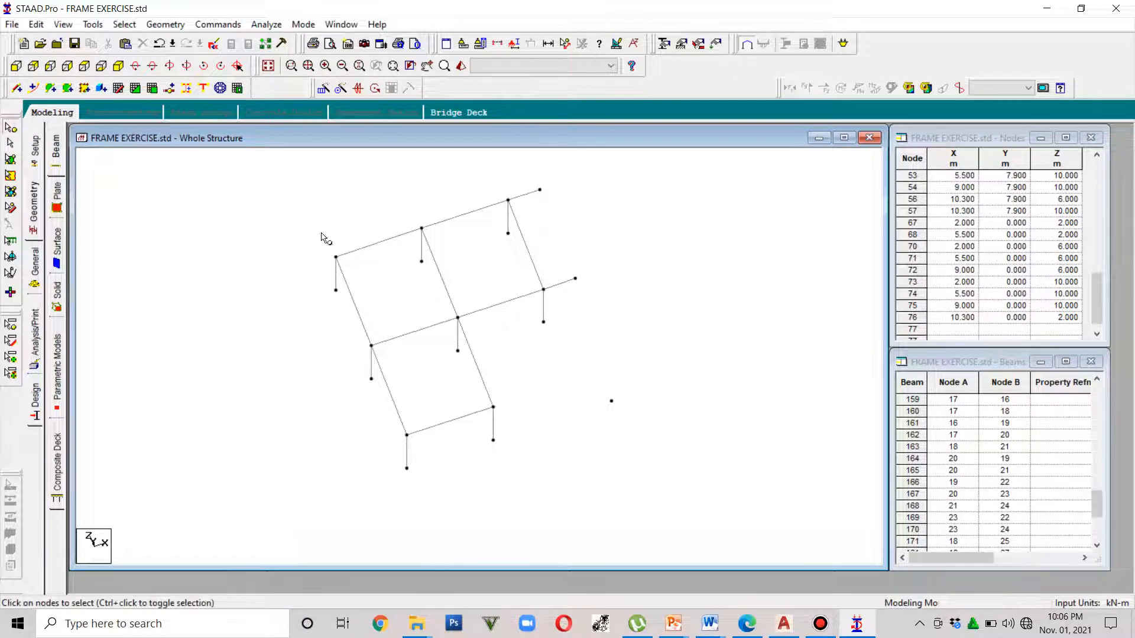
{"action": "double_click", "coordinate": [543, 290]}
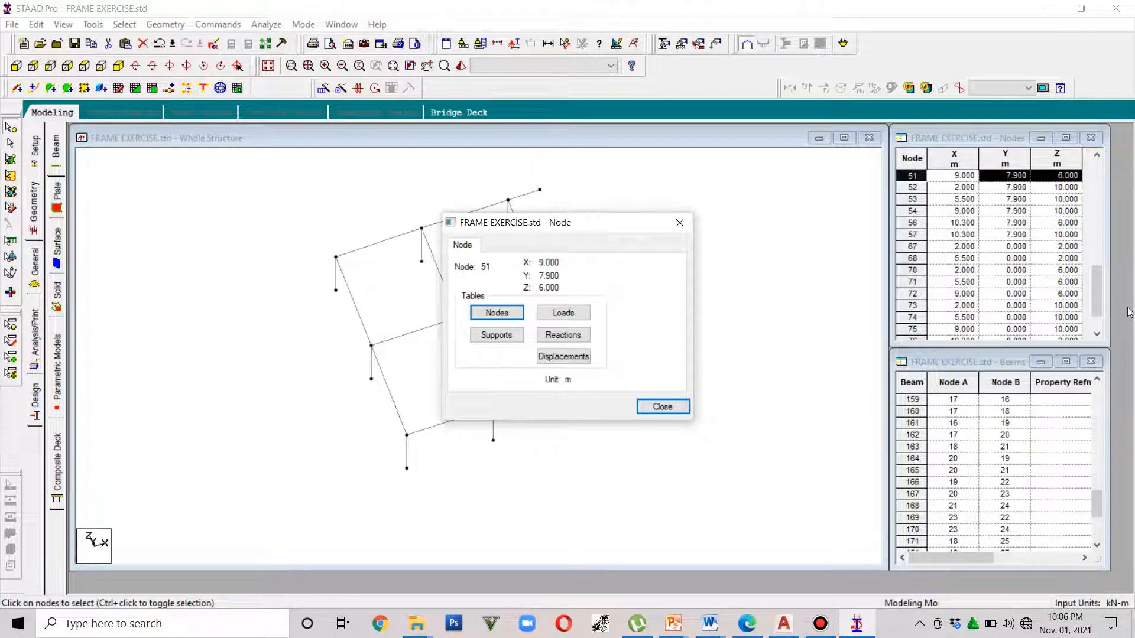
{"action": "left_click_drag", "start_coordinate": [1097, 295], "coordinate": [1097, 309]}
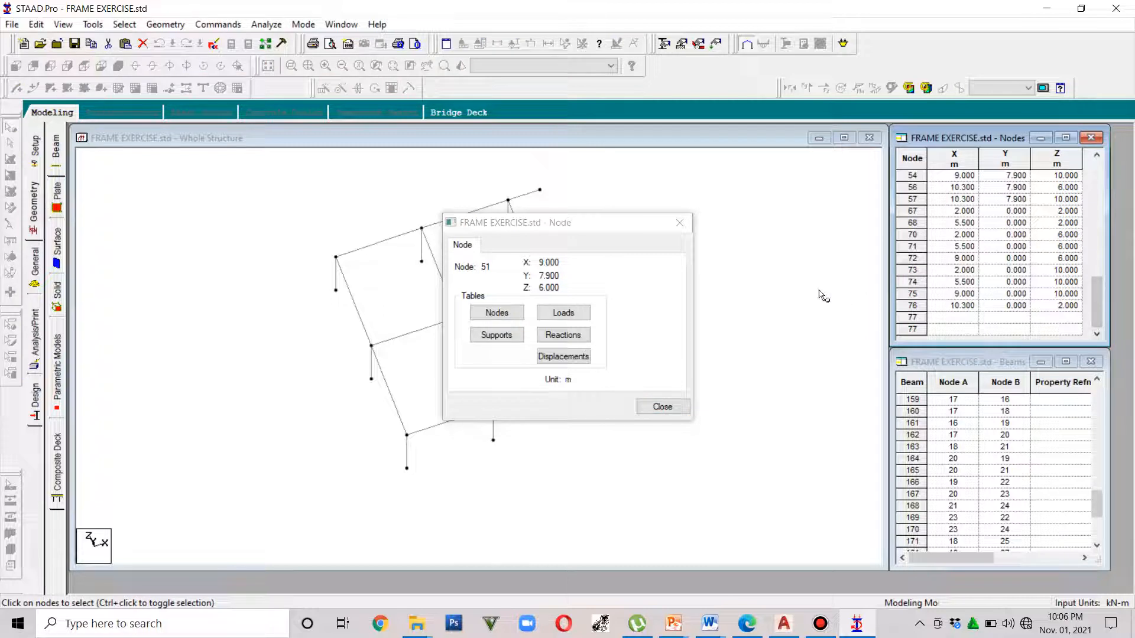
{"action": "left_click_drag", "start_coordinate": [596, 223], "coordinate": [738, 193]}
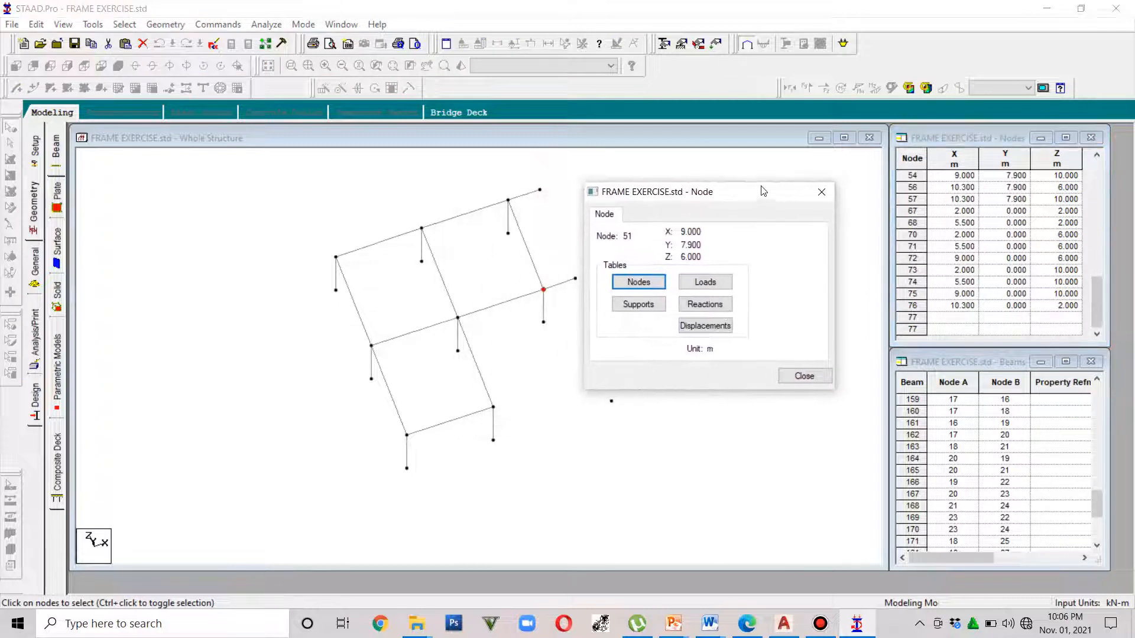
{"action": "left_click", "coordinate": [828, 193]}
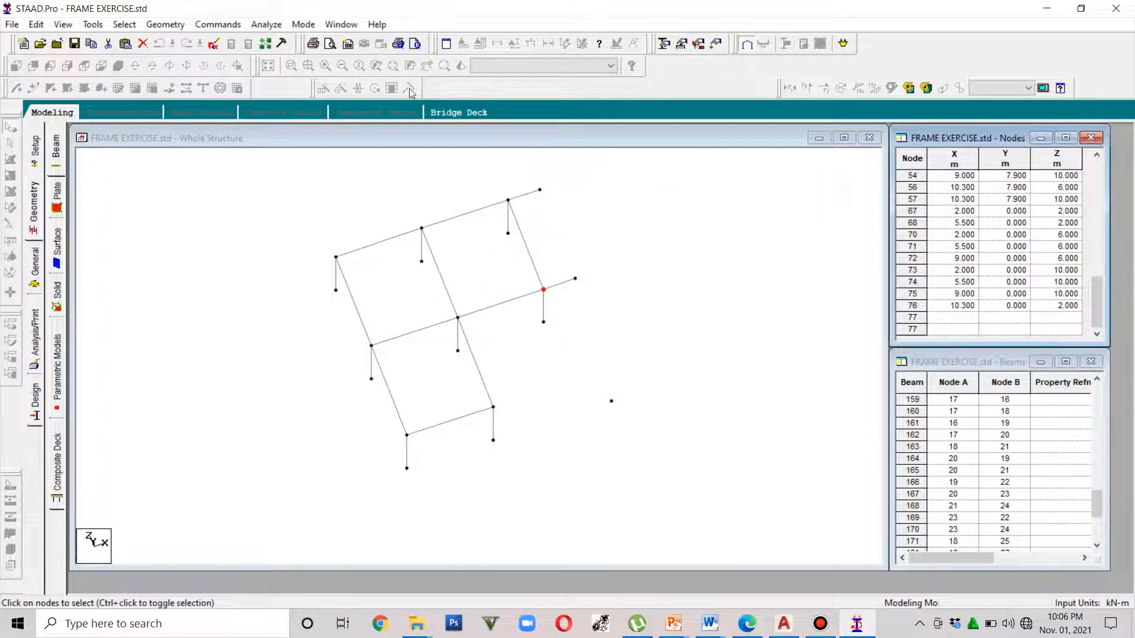
{"action": "left_click", "coordinate": [264, 210]}
Show the frame in plan and query the coordinates of the joint at the same column, node 36
{"action": "left_click", "coordinate": [104, 67]}
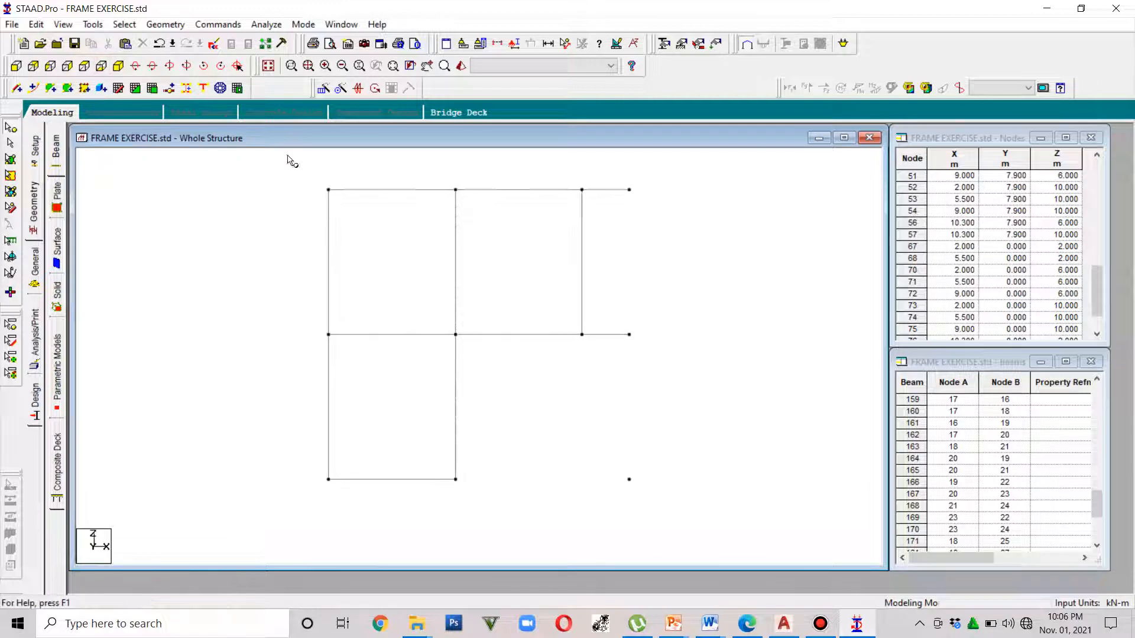
{"action": "double_click", "coordinate": [582, 334]}
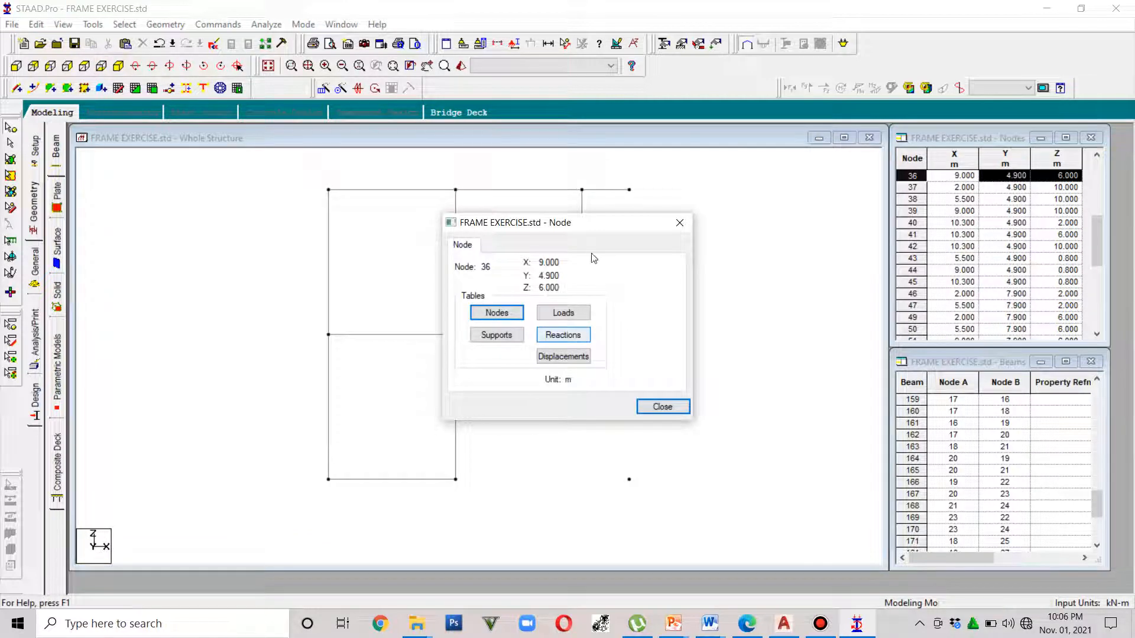
{"action": "left_click_drag", "start_coordinate": [598, 227], "coordinate": [390, 174]}
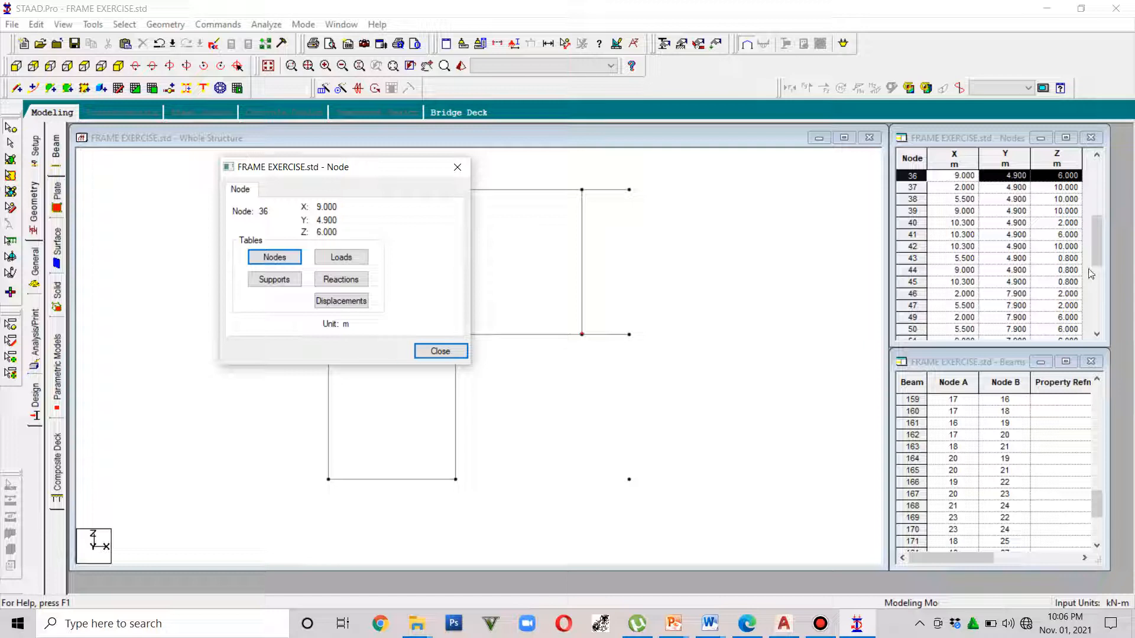
Add a node to the node table at X 9.000, Y 4.900, Z 4.800 m
{"action": "left_click_drag", "start_coordinate": [1098, 243], "coordinate": [1100, 339]}
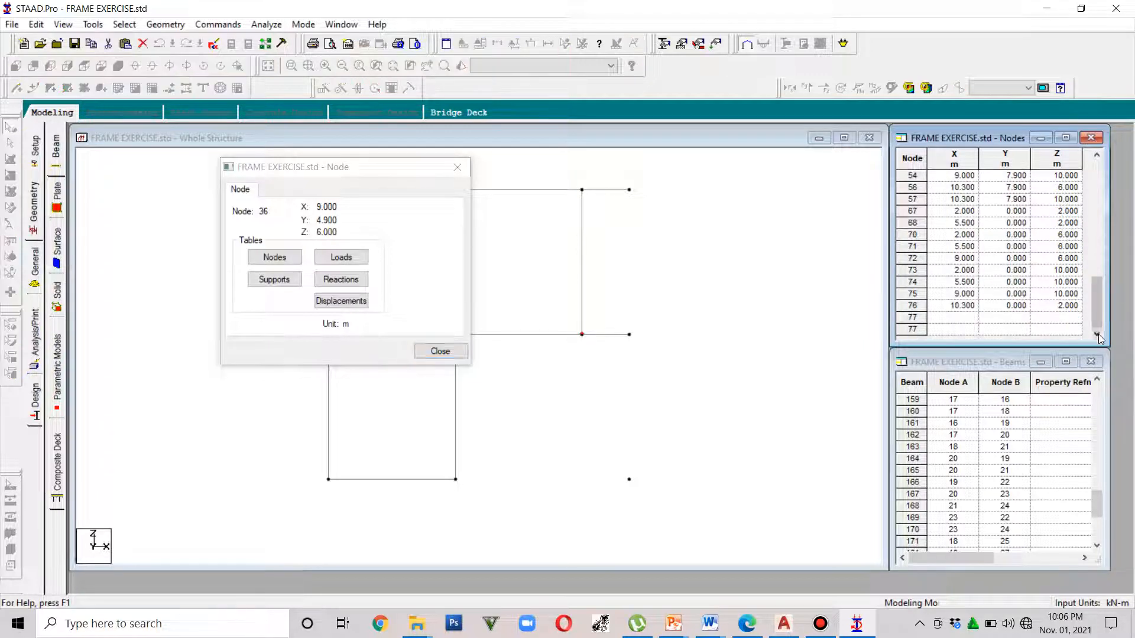
{"action": "left_click", "coordinate": [1070, 319]}
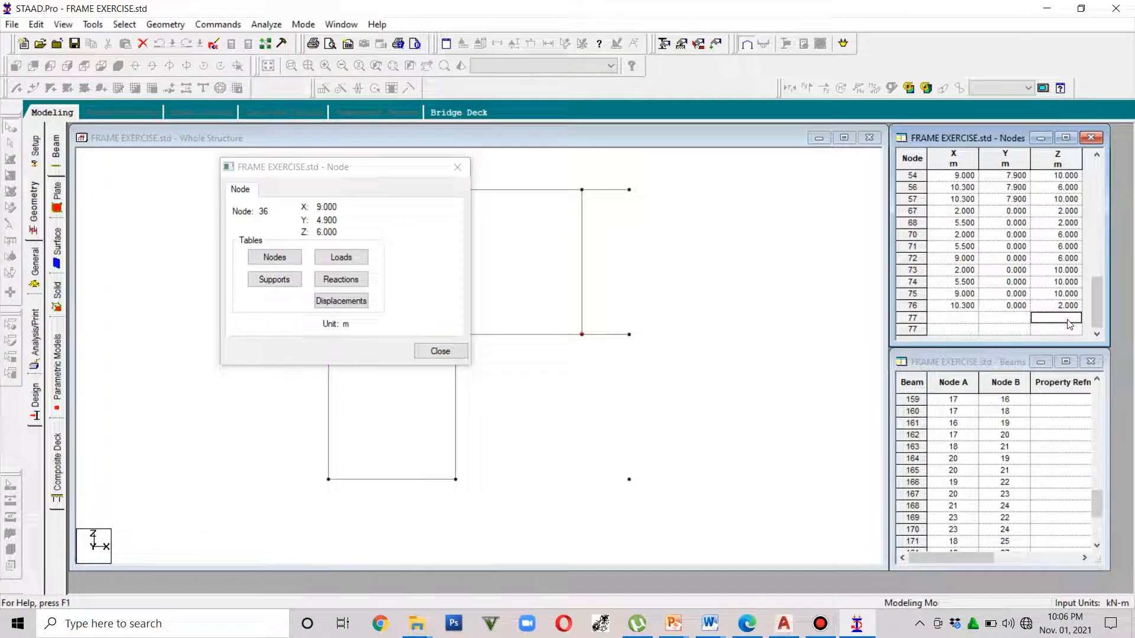
{"action": "type", "text": "4.8"}
{"action": "left_click", "coordinate": [1012, 319]}
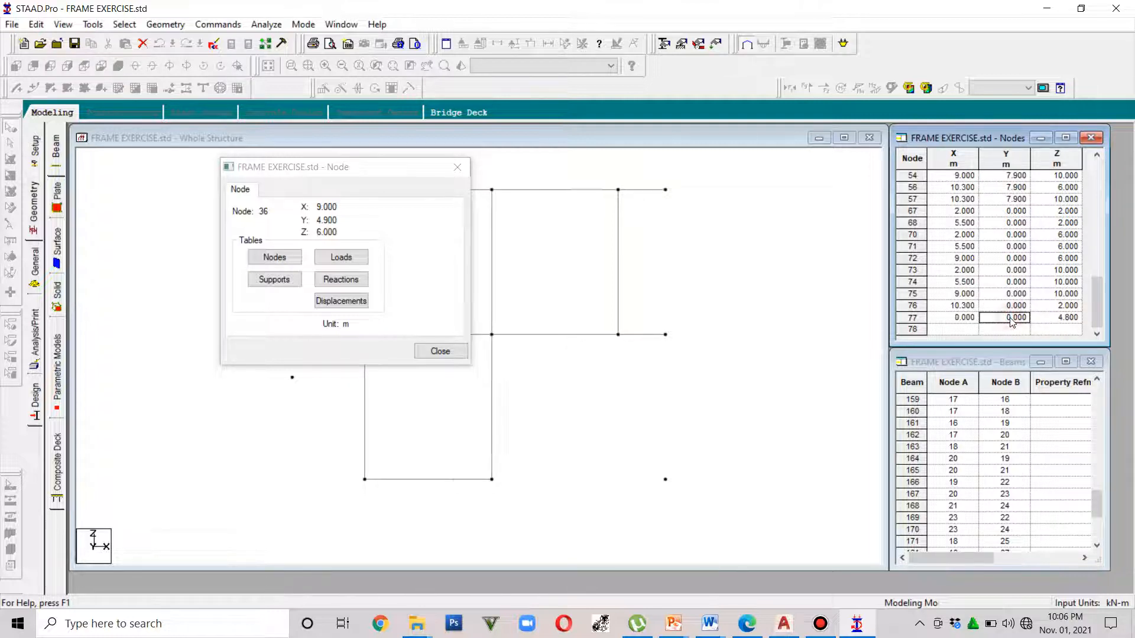
{"action": "type", "text": "4"}
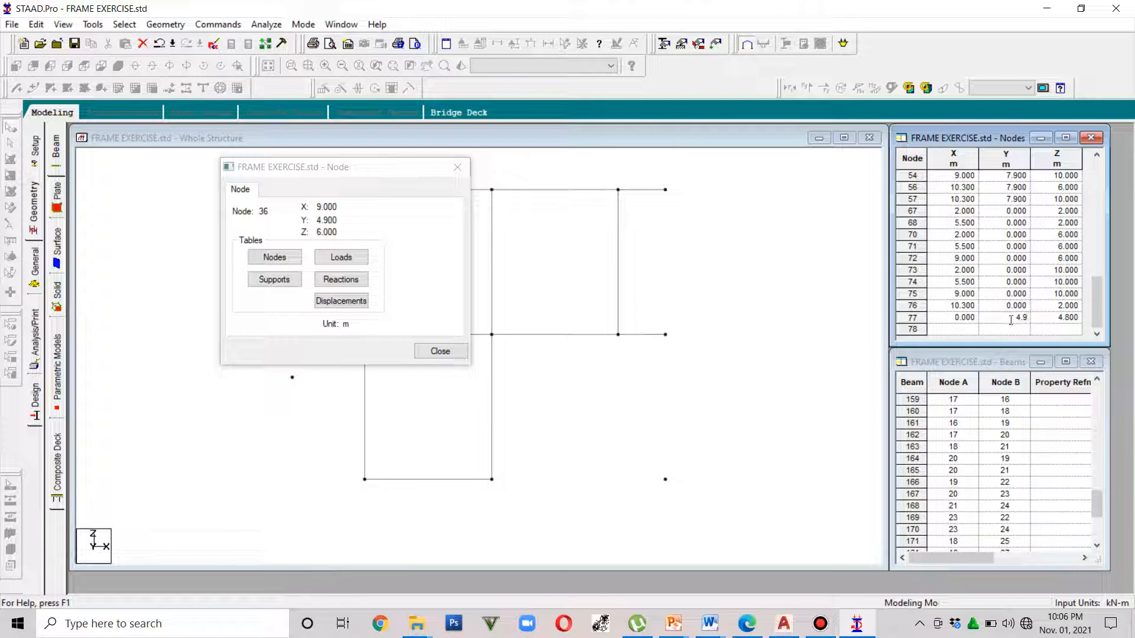
{"action": "type", "text": ".9"}
{"action": "left_click", "coordinate": [976, 318]}
{"action": "type", "text": "00"}
{"action": "left_click", "coordinate": [974, 330]}
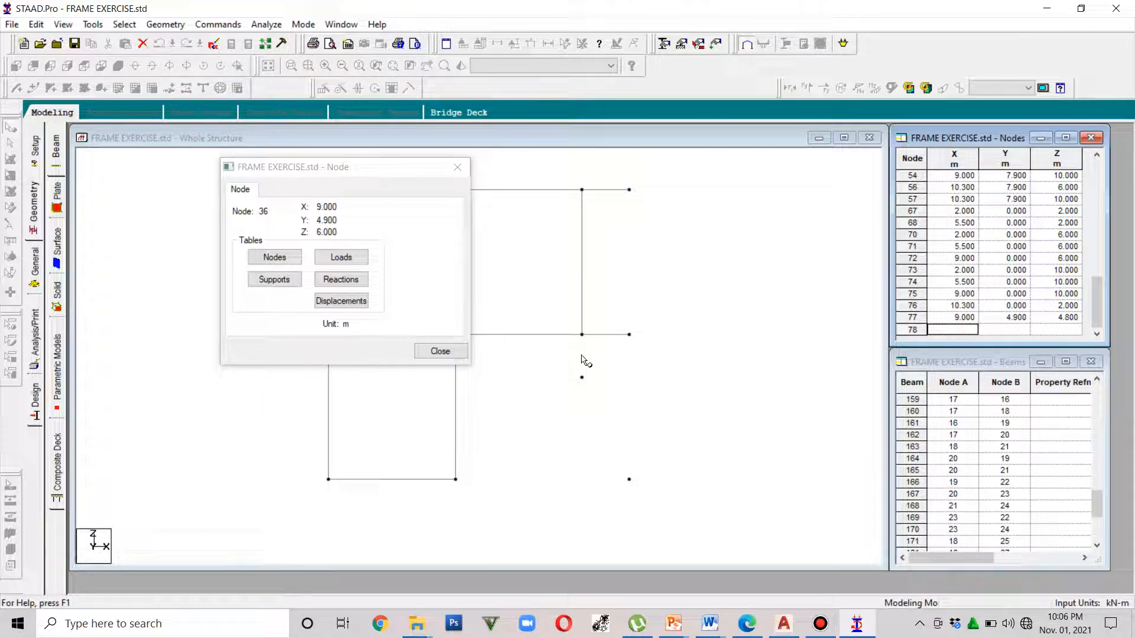
Close the node information and draw a cantilever beam from the joint at X 9.000, Z 6.000 to the new node 77
{"action": "left_click", "coordinate": [458, 167]}
{"action": "left_click", "coordinate": [166, 265]}
{"action": "left_click", "coordinate": [17, 88]}
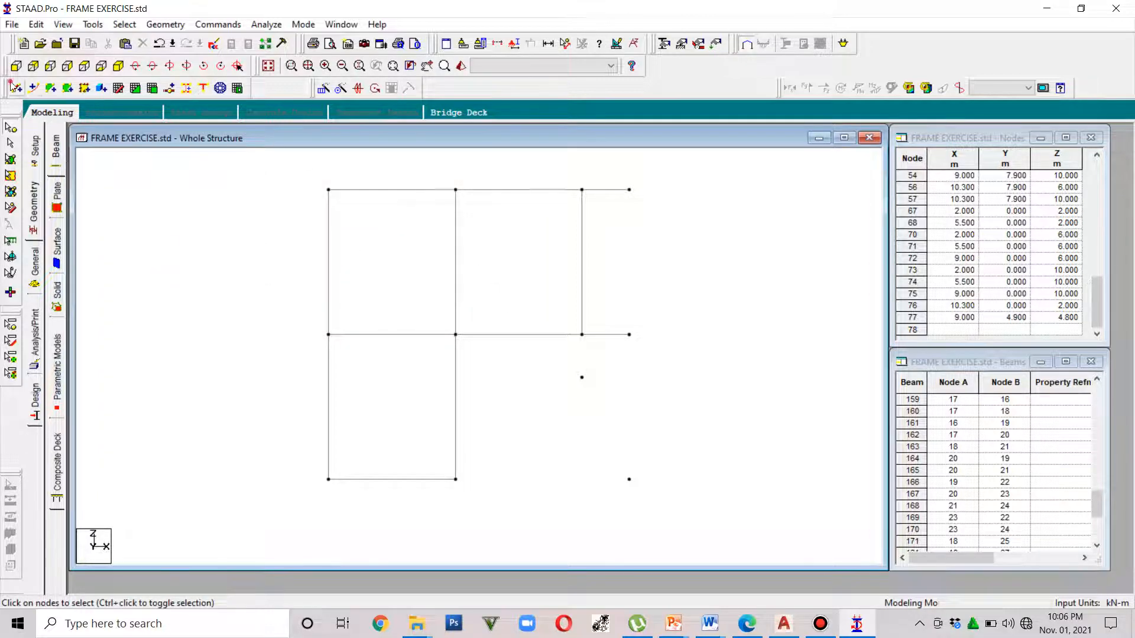
{"action": "left_click_drag", "start_coordinate": [582, 335], "coordinate": [581, 377]}
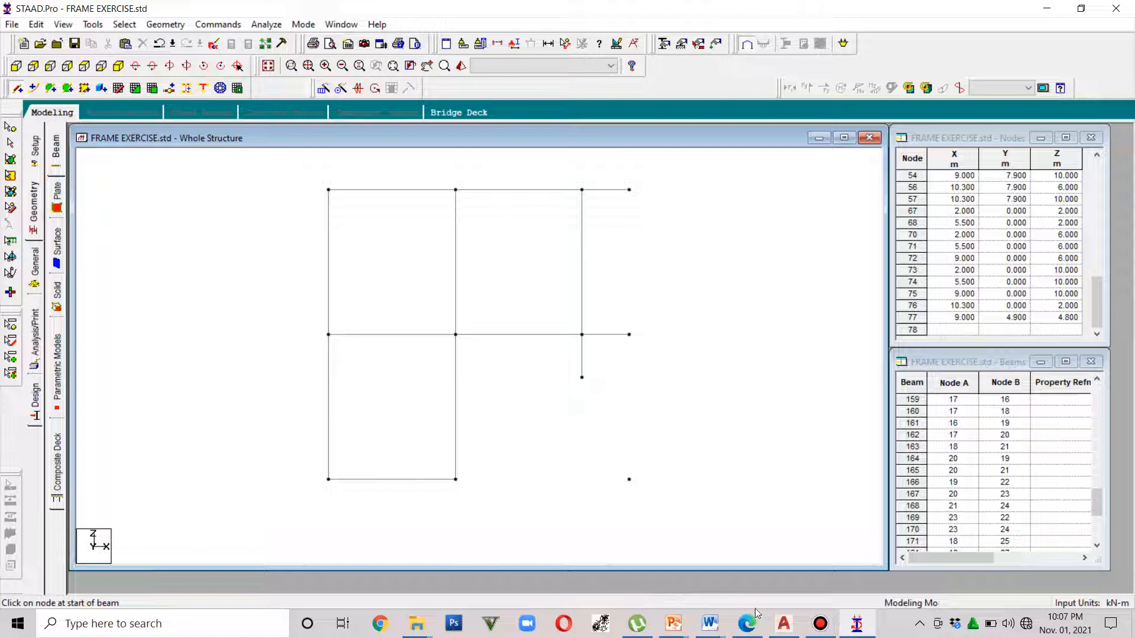
Switch to AutoCAD and examine the beam schedule for the sizes and reinforcement of beams GTB-1, GTB-2, SFB1, SFB2, SFB-3 and CB-1
{"action": "left_click", "coordinate": [784, 624]}
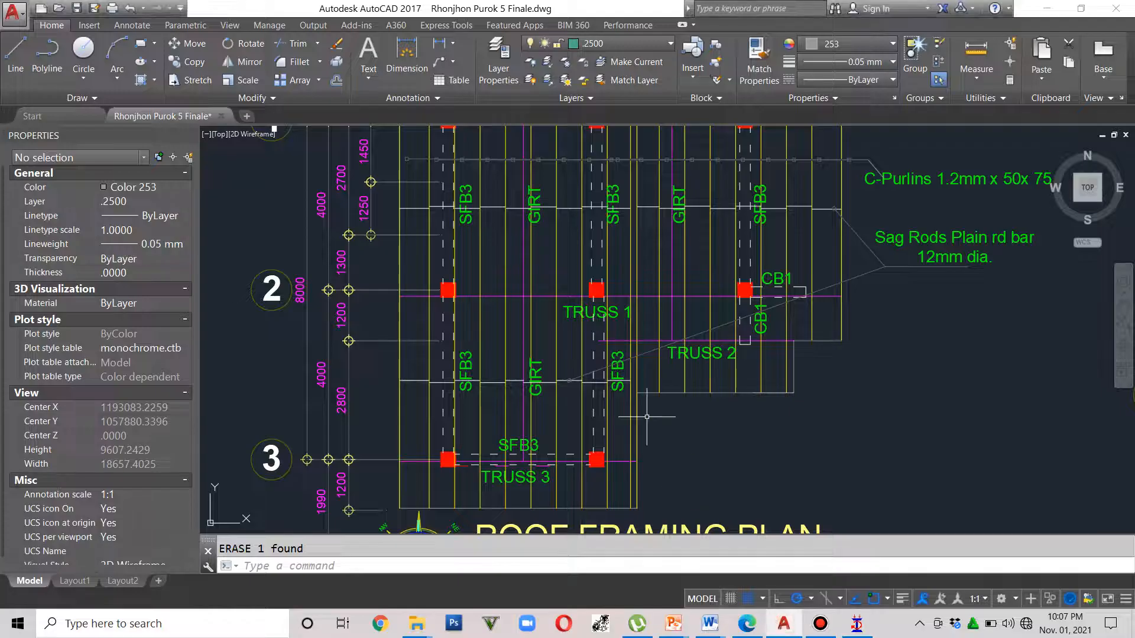
{"action": "scroll", "coordinate": [647, 416], "scroll_direction": "down", "scroll_amount": 2}
{"action": "mouse_move", "coordinate": [927, 427]}
{"action": "middle_mouse_down"}
{"action": "mouse_move", "coordinate": [806, 317]}
{"action": "mouse_move", "coordinate": [767, 263]}
{"action": "middle_mouse_up"}
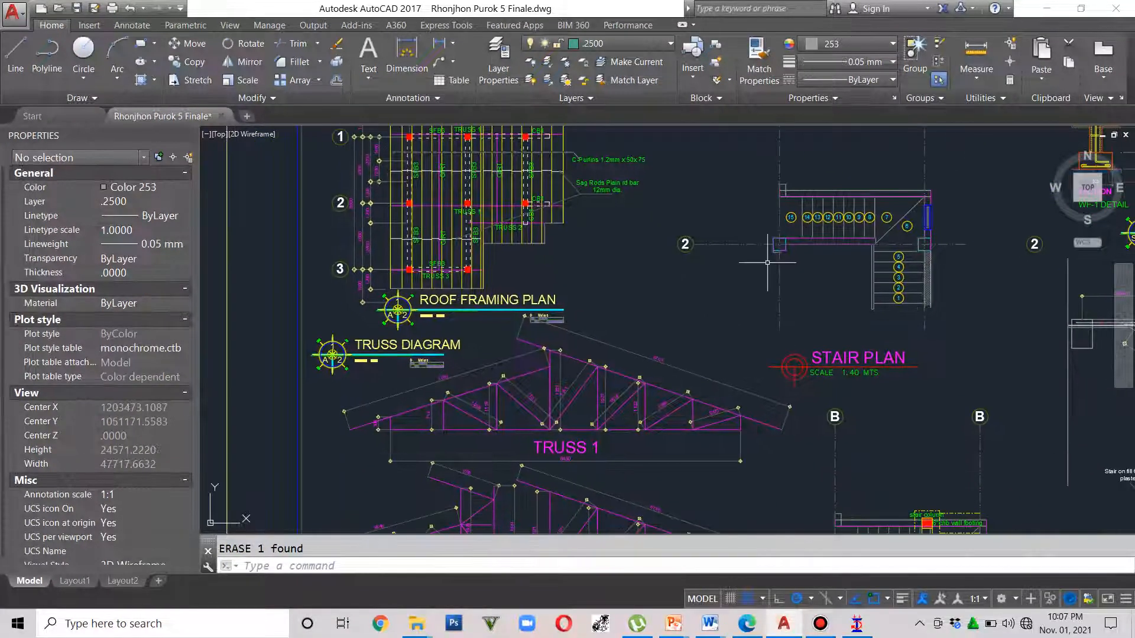
{"action": "scroll", "coordinate": [767, 263], "scroll_direction": "down", "scroll_amount": 2}
{"action": "scroll", "coordinate": [375, 264], "scroll_direction": "up", "scroll_amount": 1}
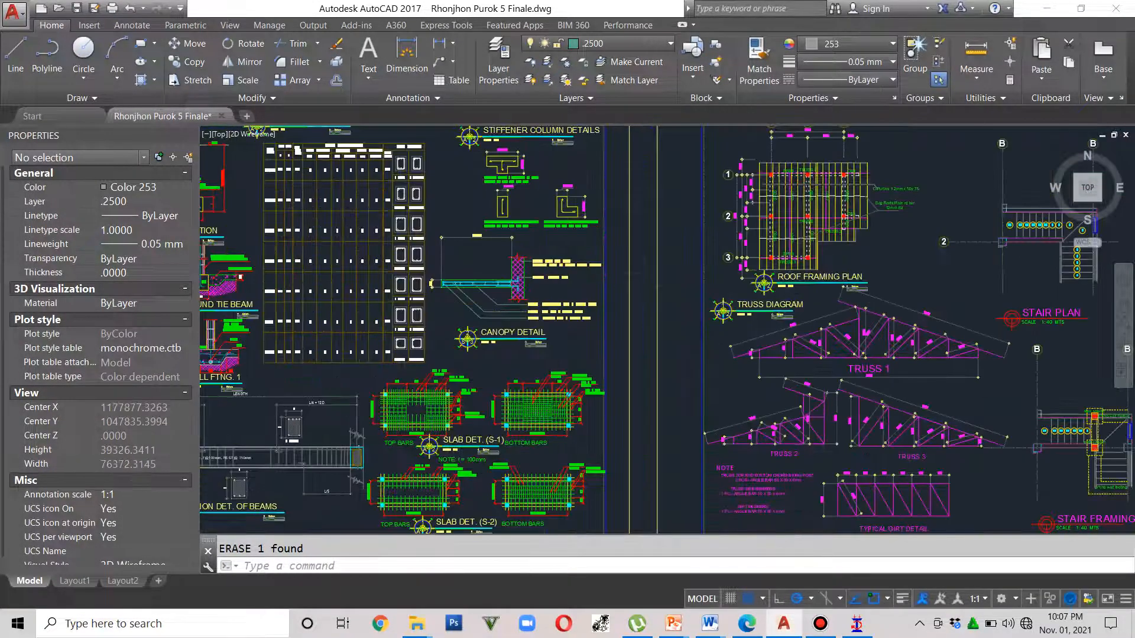
{"action": "scroll", "coordinate": [378, 266], "scroll_direction": "up", "scroll_amount": 5}
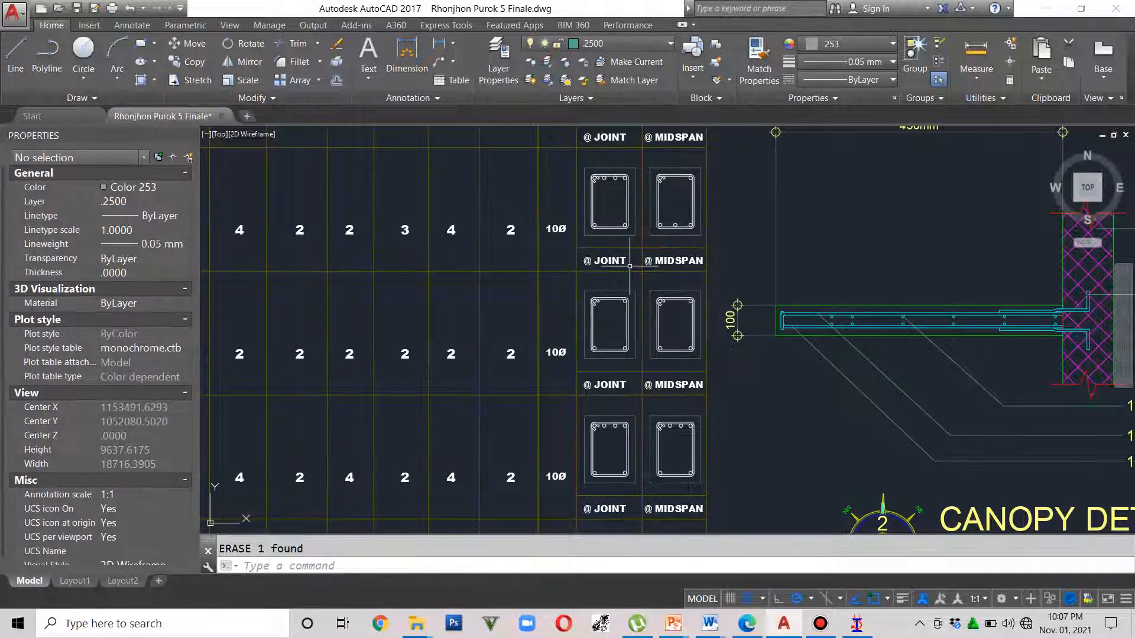
{"action": "middle_click_drag", "start_coordinate": [476, 304], "coordinate": [749, 303]}
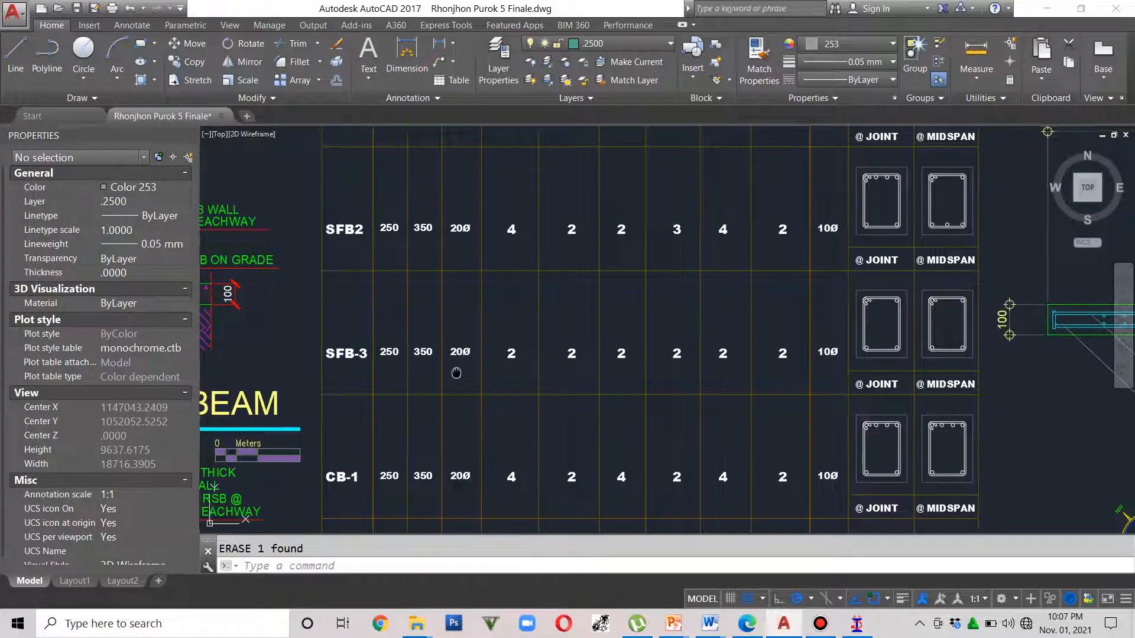
{"action": "middle_click_drag", "start_coordinate": [457, 373], "coordinate": [431, 464]}
{"action": "middle_click_drag", "start_coordinate": [384, 309], "coordinate": [375, 473]}
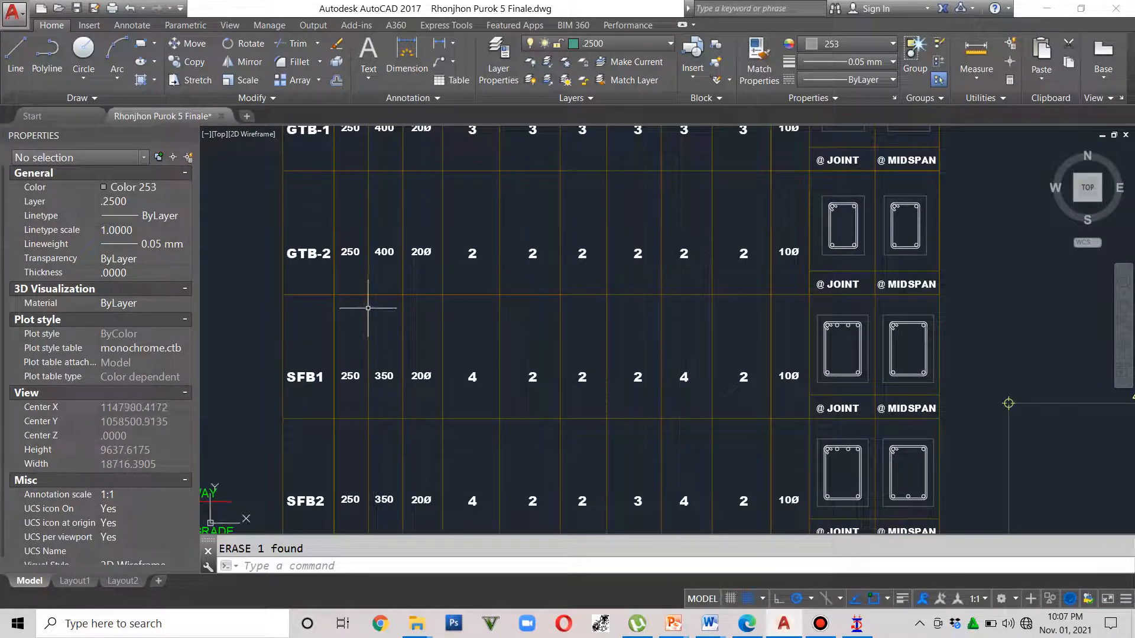
{"action": "middle_click_drag", "start_coordinate": [367, 308], "coordinate": [355, 411]}
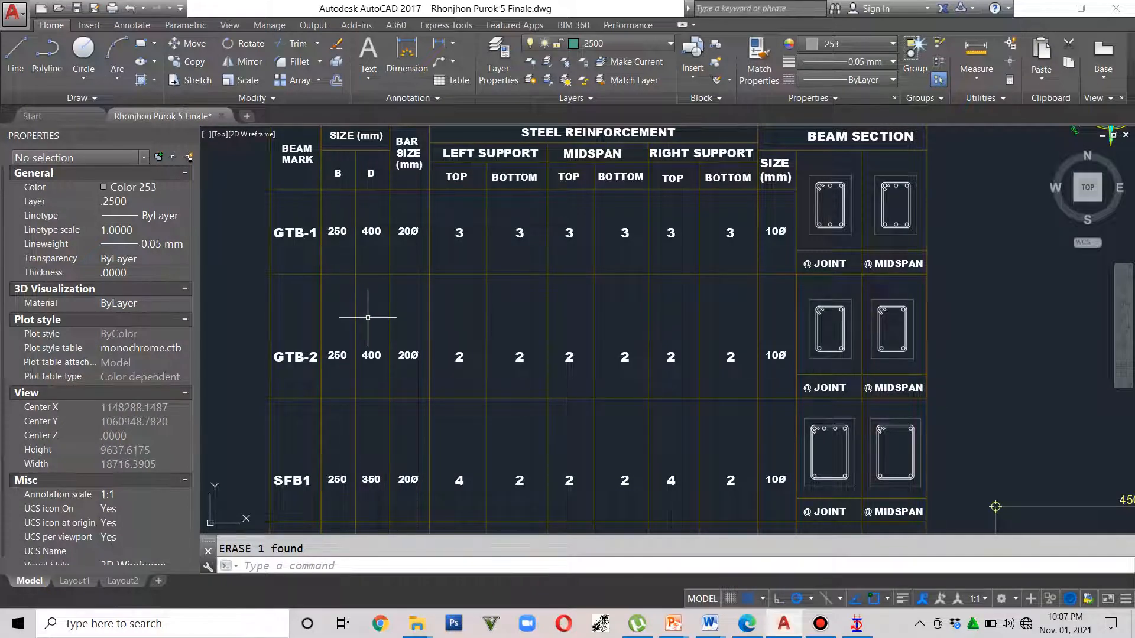
{"action": "middle_click_drag", "start_coordinate": [371, 313], "coordinate": [375, 247]}
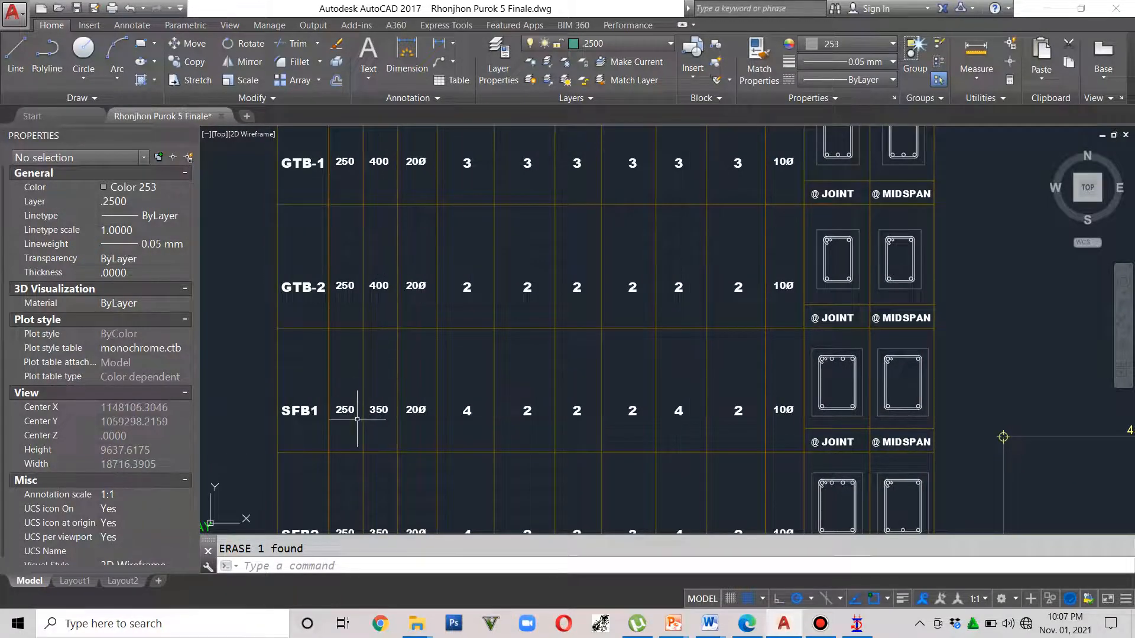
{"action": "middle_click_drag", "start_coordinate": [367, 421], "coordinate": [376, 293]}
{"action": "middle_click_drag", "start_coordinate": [323, 428], "coordinate": [341, 321]}
{"action": "mouse_move", "coordinate": [380, 436]}
{"action": "middle_mouse_down"}
{"action": "mouse_move", "coordinate": [402, 314]}
{"action": "mouse_move", "coordinate": [382, 508]}
{"action": "middle_mouse_up"}
{"action": "middle_click_drag", "start_coordinate": [382, 309], "coordinate": [369, 412]}
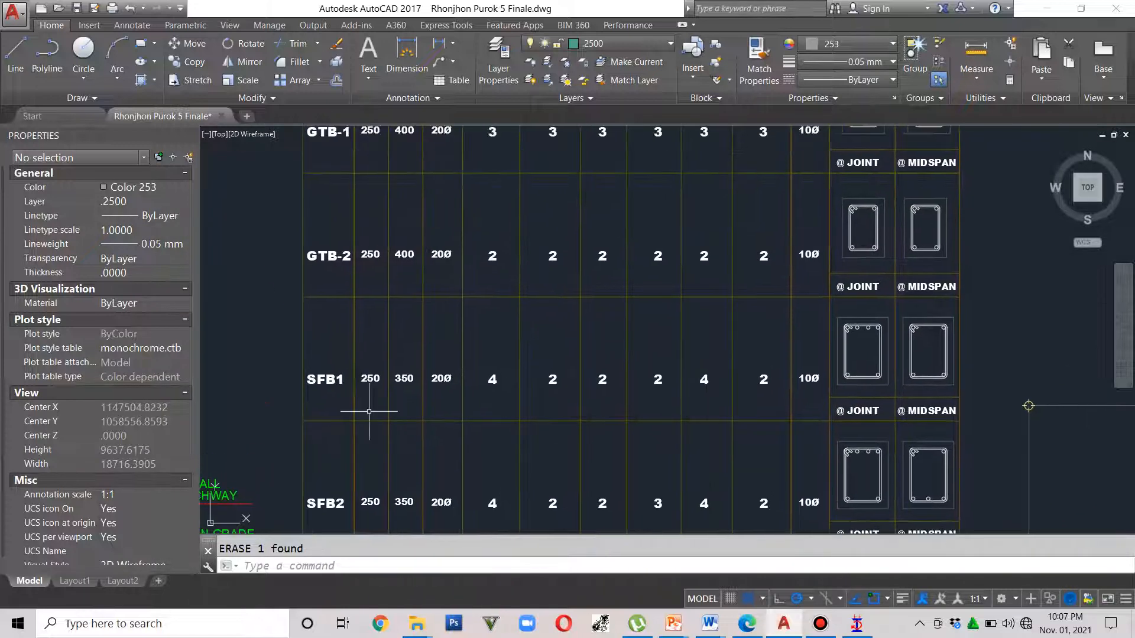
{"action": "middle_click_drag", "start_coordinate": [377, 346], "coordinate": [371, 458]}
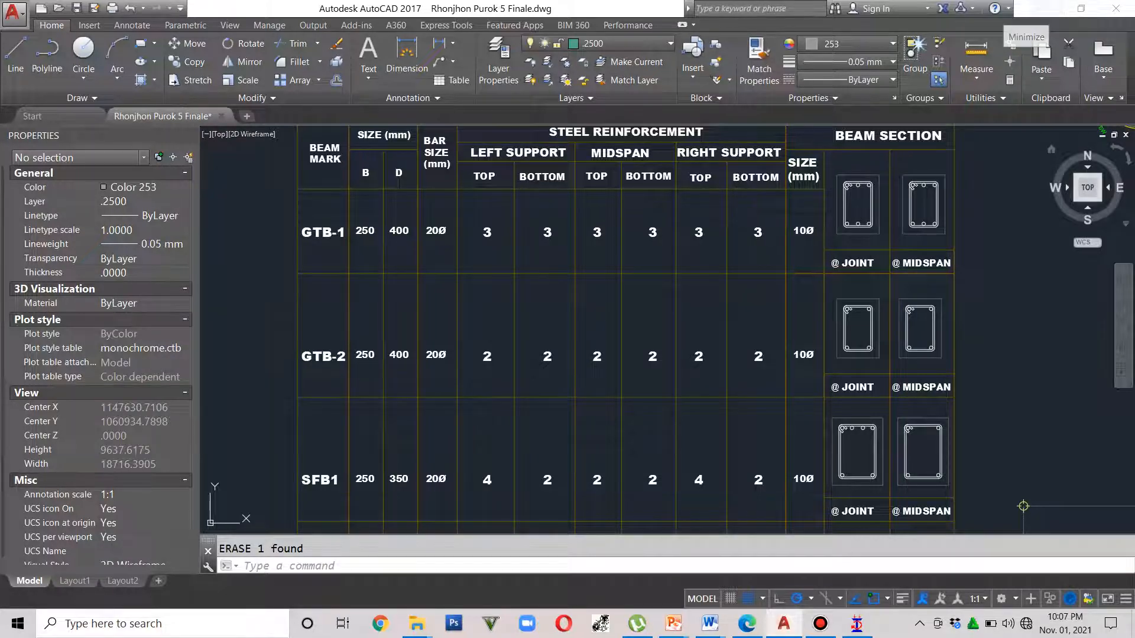
{"action": "middle_click_drag", "start_coordinate": [484, 373], "coordinate": [504, 235]}
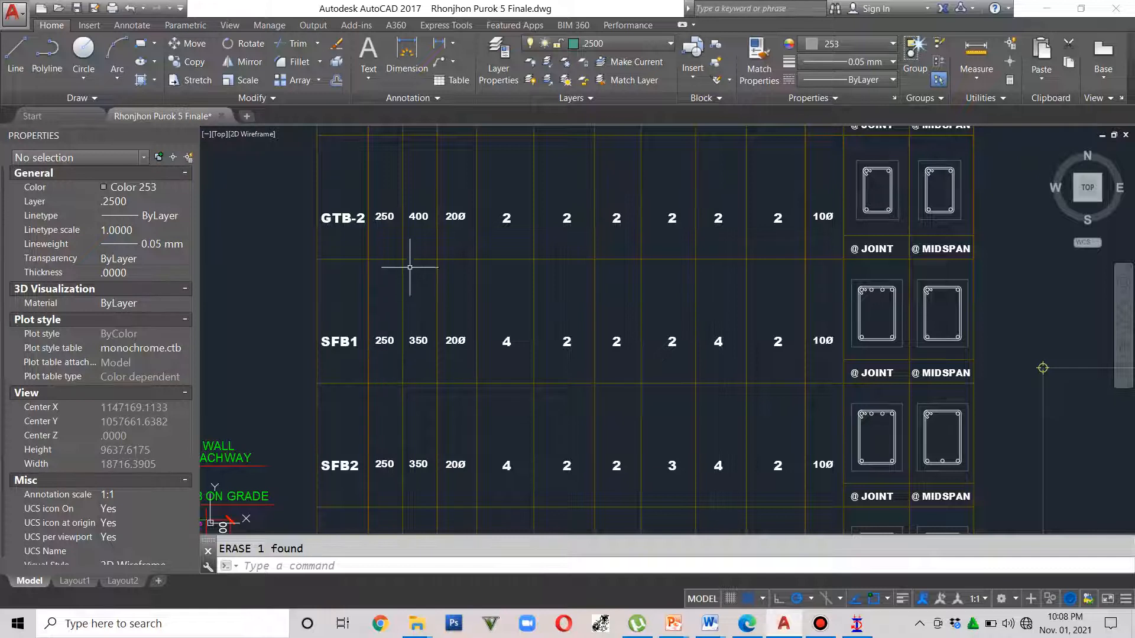
{"action": "middle_click_drag", "start_coordinate": [438, 223], "coordinate": [445, 355]}
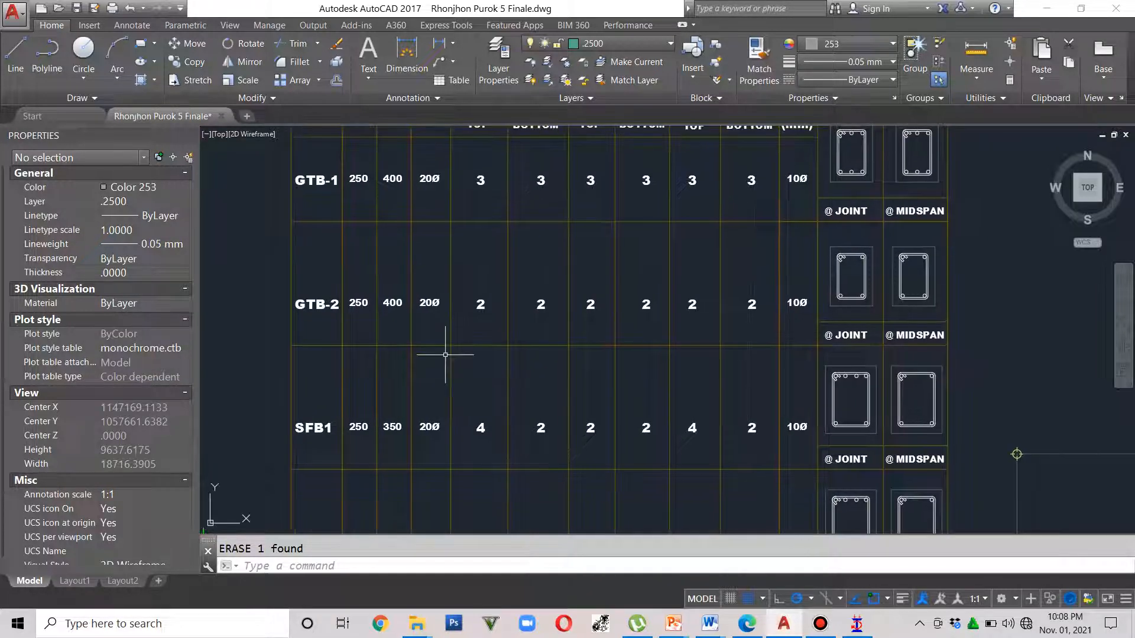
Return to STAAD.Pro and display the whole structure instead of only the roof level
{"action": "left_click", "coordinate": [1047, 8]}
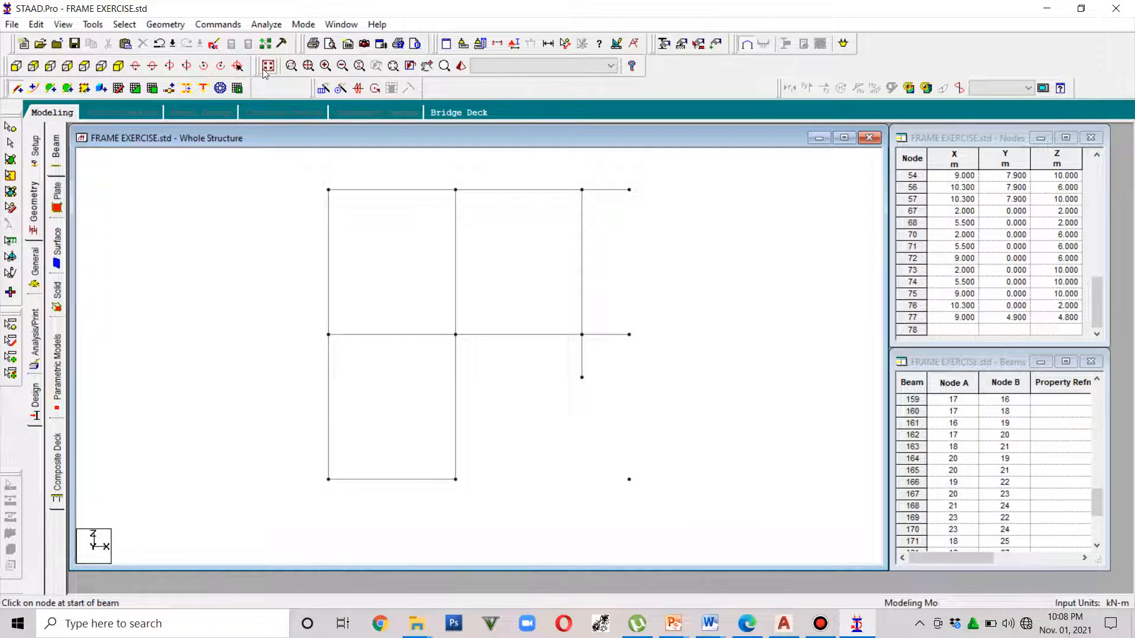
{"action": "left_click", "coordinate": [267, 65]}
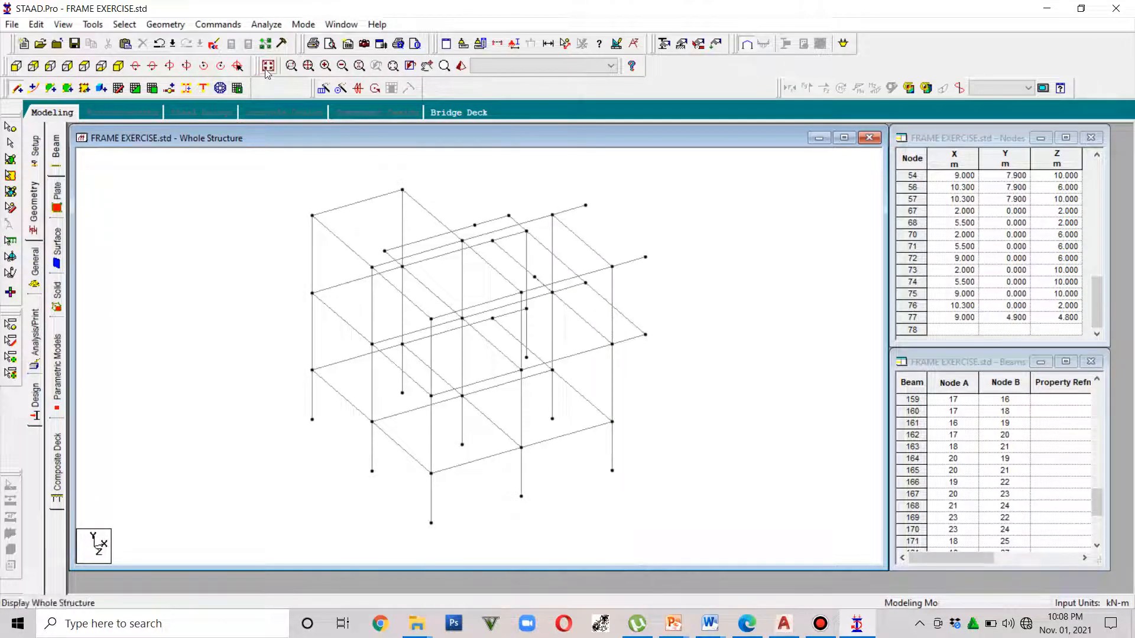
Show the frame in front view, activate beam selection, and open a new rectangular concrete section definition in the member properties
{"action": "left_click", "coordinate": [16, 66]}
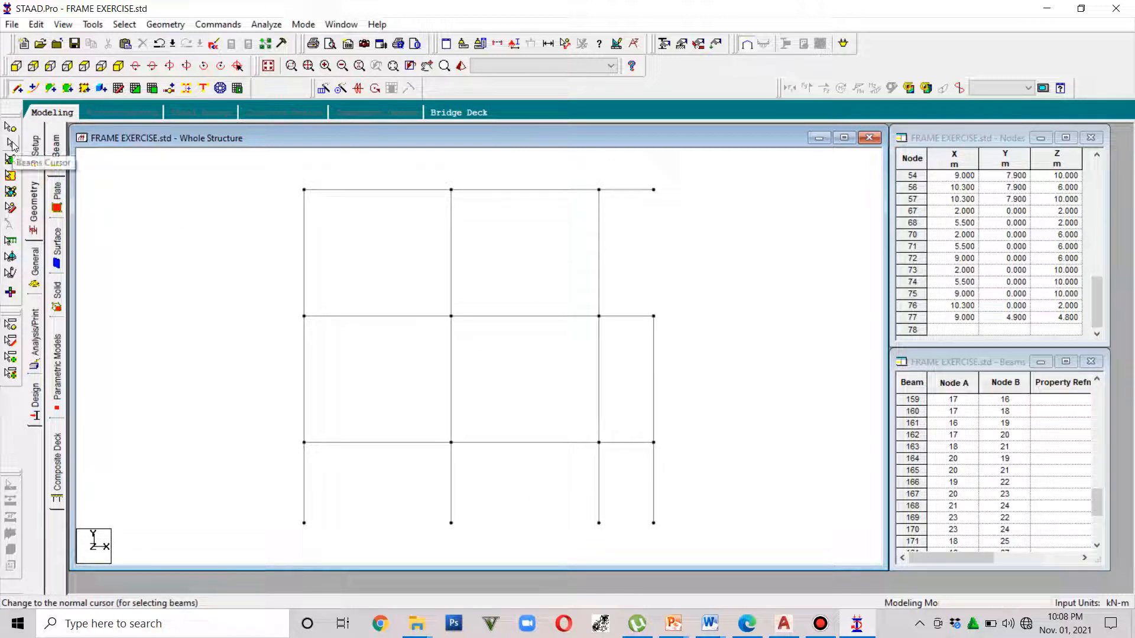
{"action": "left_click", "coordinate": [11, 144]}
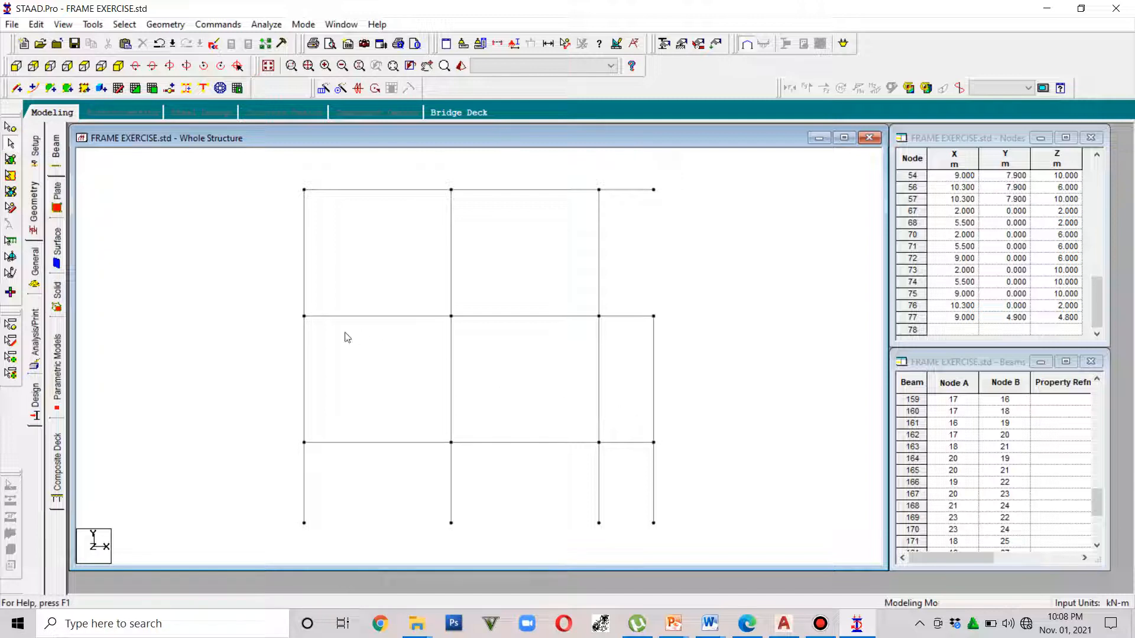
{"action": "left_click", "coordinate": [36, 219]}
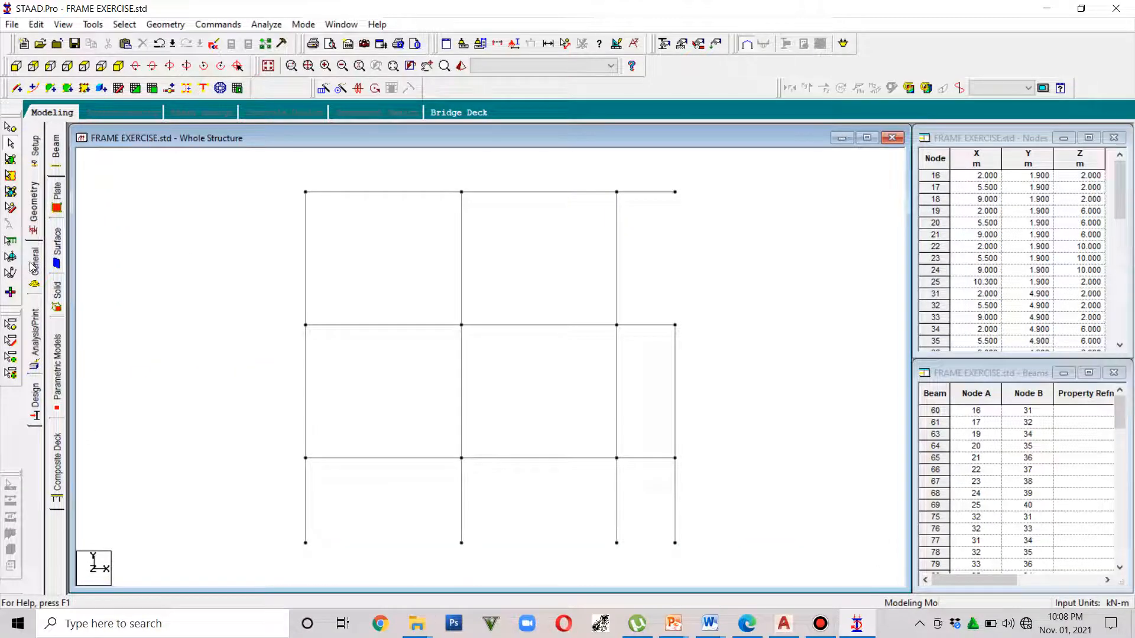
{"action": "left_click", "coordinate": [33, 264]}
{"action": "left_click", "coordinate": [62, 179]}
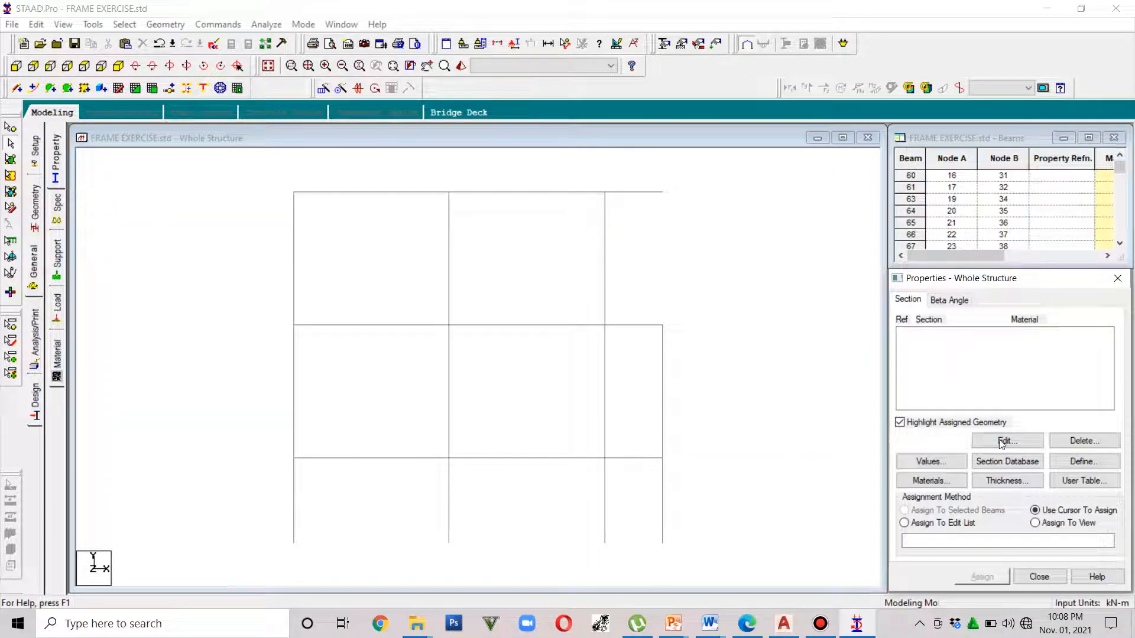
{"action": "left_click", "coordinate": [1083, 462]}
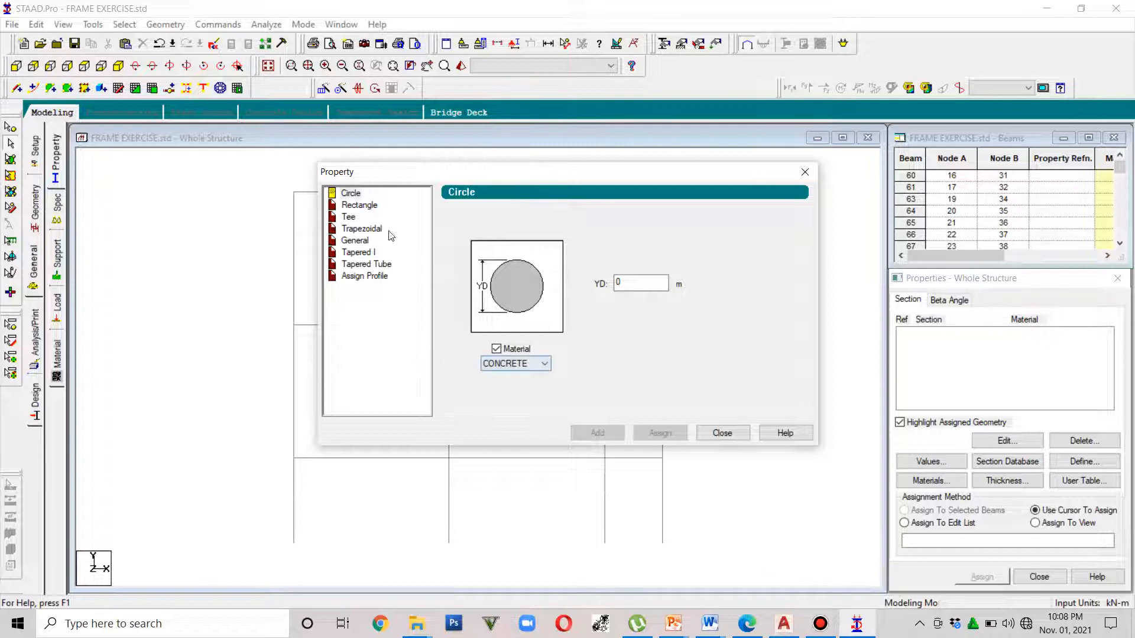
{"action": "left_click", "coordinate": [359, 205]}
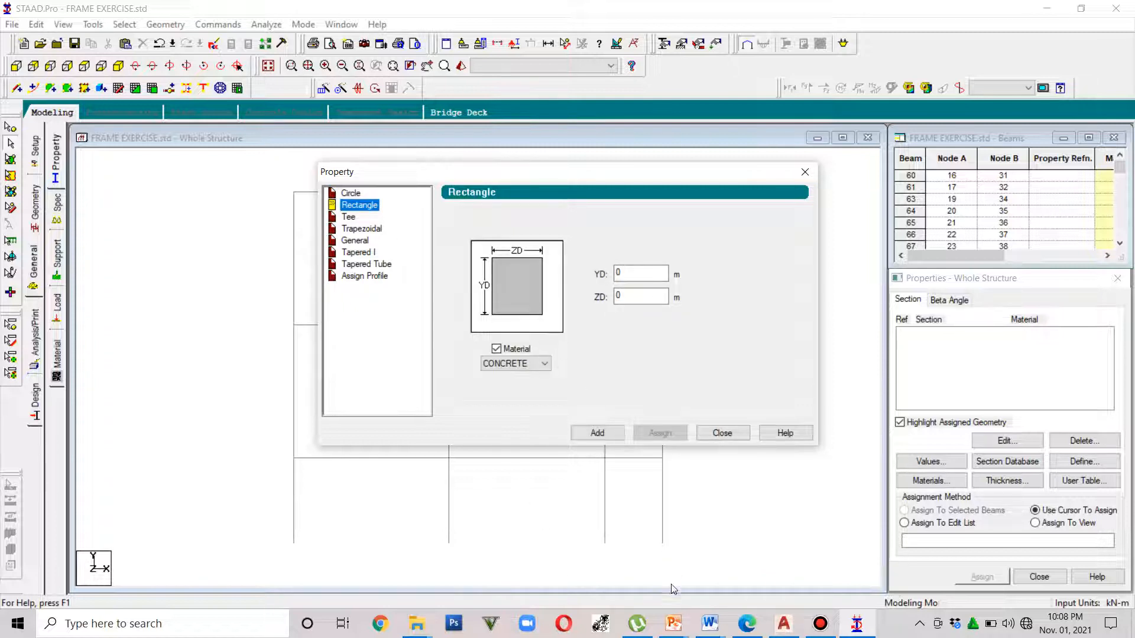
Switch to AutoCAD, examine the column schedule for the dimensions of columns C1 and C2, and return to STAAD.Pro
{"action": "left_click", "coordinate": [783, 624]}
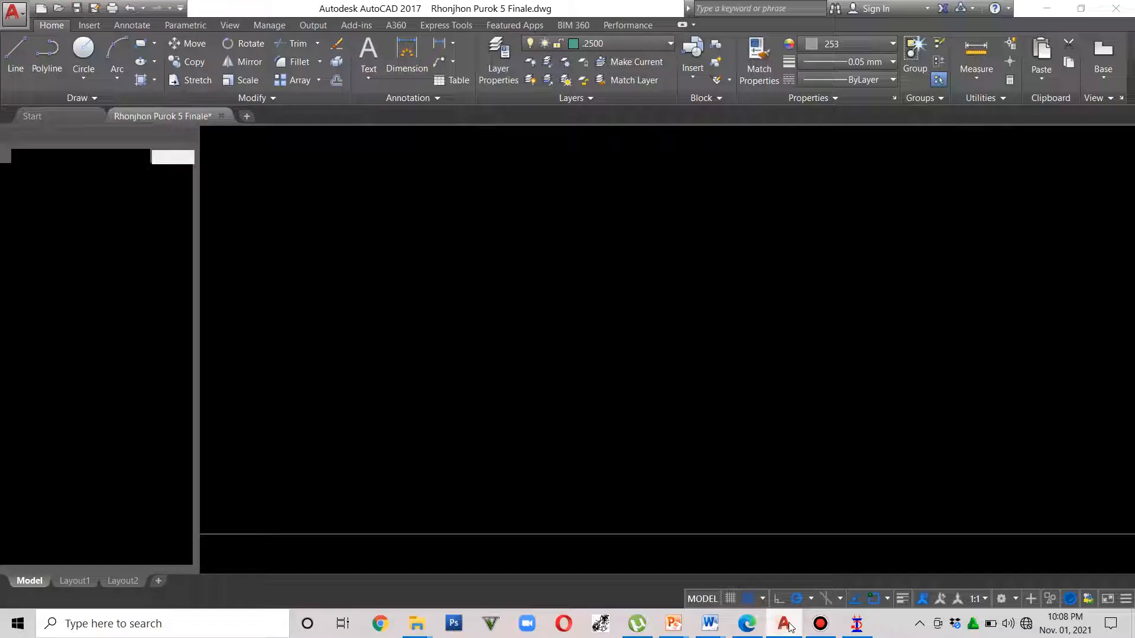
{"action": "scroll", "coordinate": [478, 402], "scroll_direction": "down", "scroll_amount": 8}
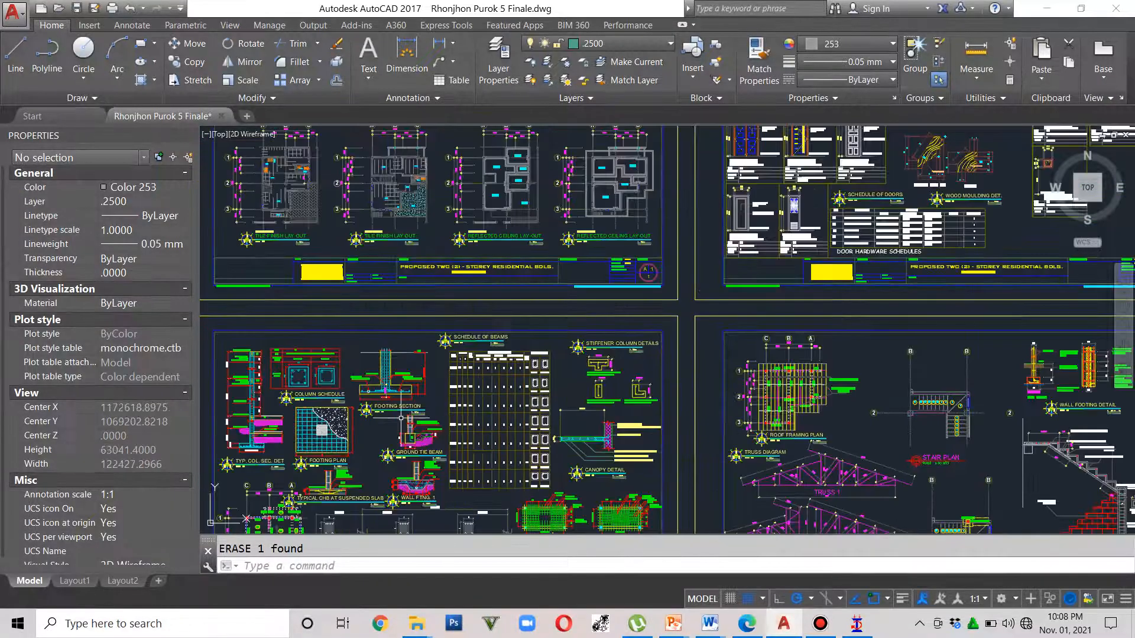
{"action": "middle_click_drag", "start_coordinate": [397, 417], "coordinate": [481, 428]}
{"action": "scroll", "coordinate": [388, 382], "scroll_direction": "up", "scroll_amount": 6}
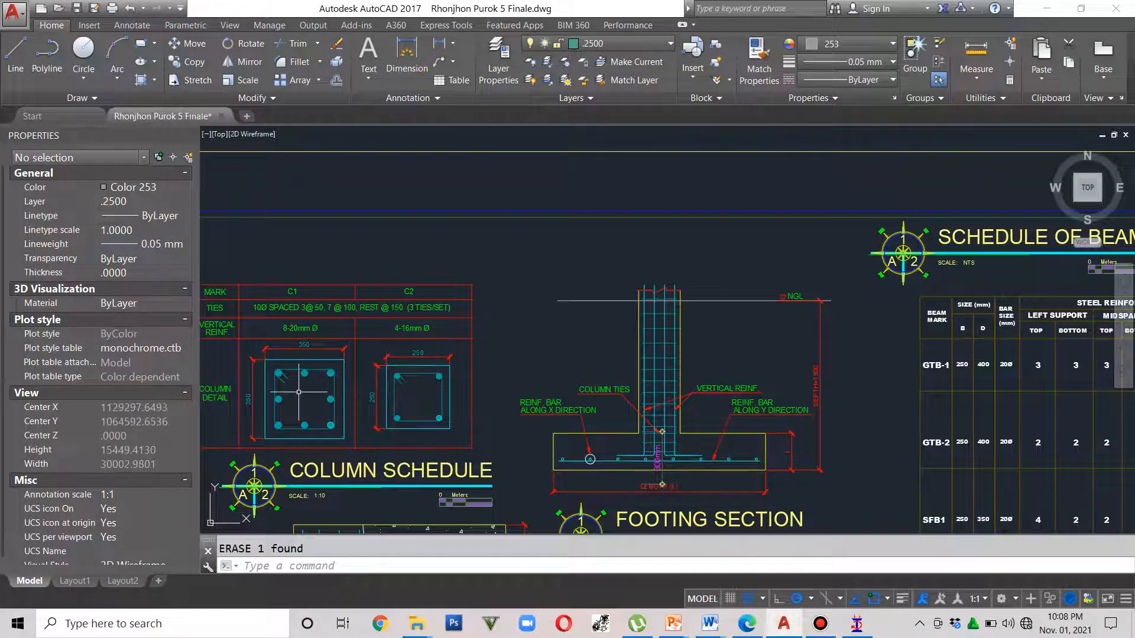
{"action": "middle_click_drag", "start_coordinate": [299, 392], "coordinate": [374, 395]}
{"action": "scroll", "coordinate": [346, 410], "scroll_direction": "up", "scroll_amount": 2}
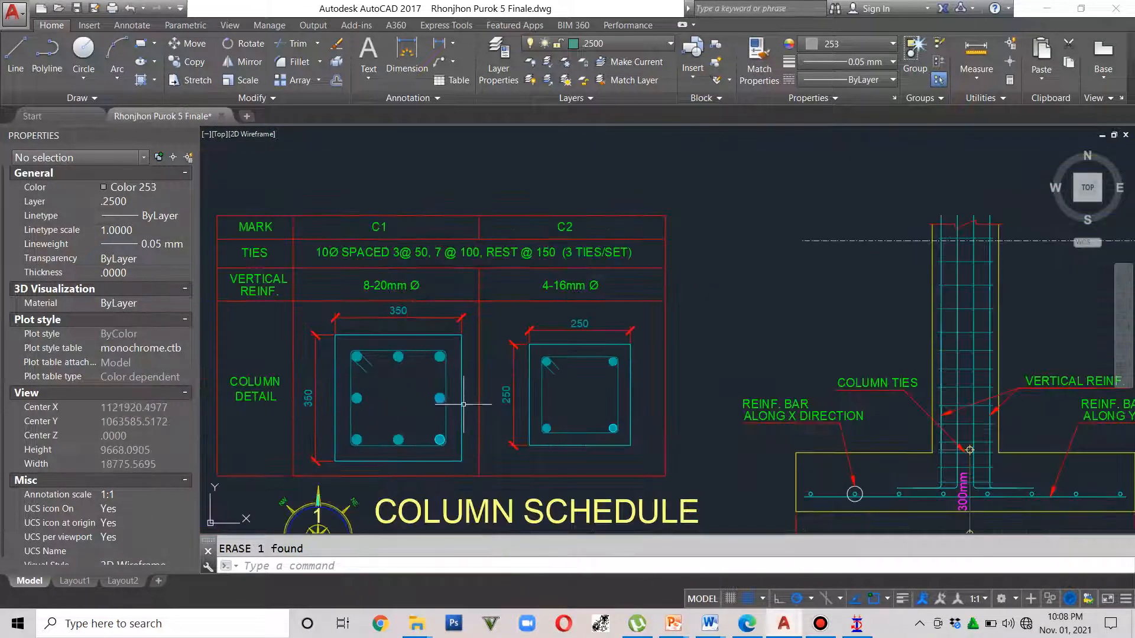
{"action": "left_click", "coordinate": [1046, 8]}
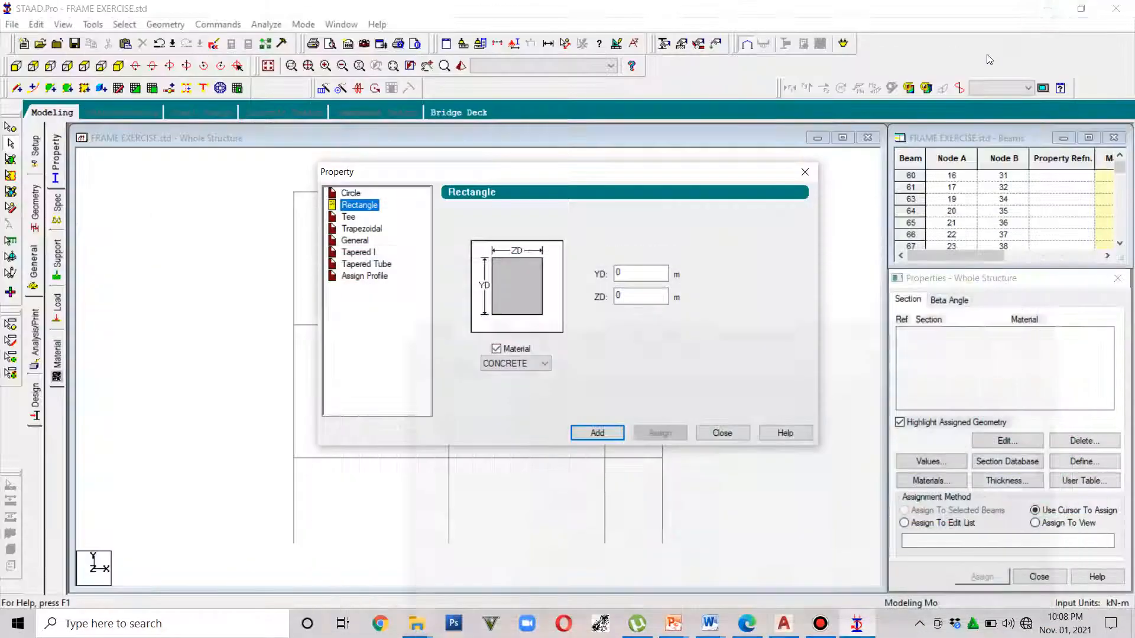
Add a rectangular concrete section with YD 0.35 m and ZD 0.35 m
{"action": "left_click", "coordinate": [625, 275]}
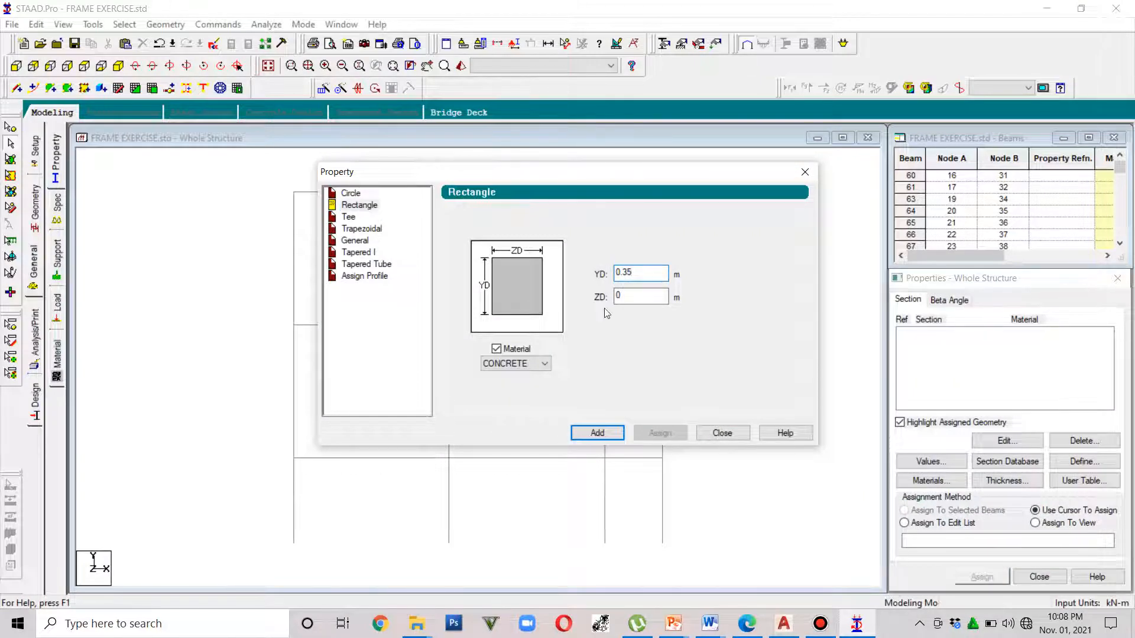
{"action": "left_click", "coordinate": [635, 295]}
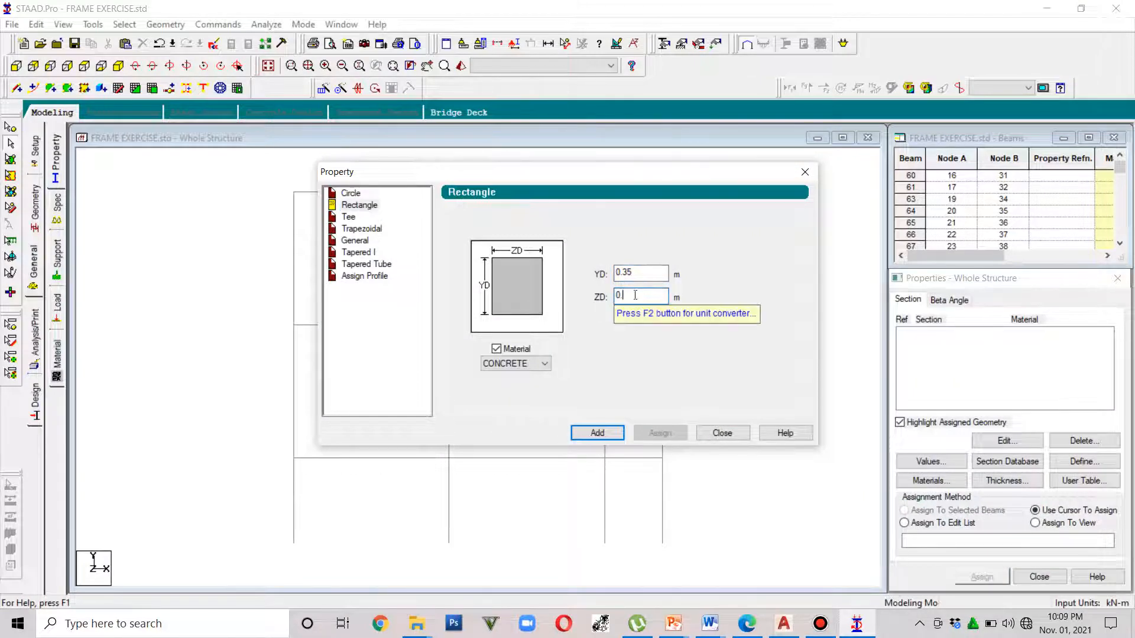
{"action": "left_click", "coordinate": [544, 364]}
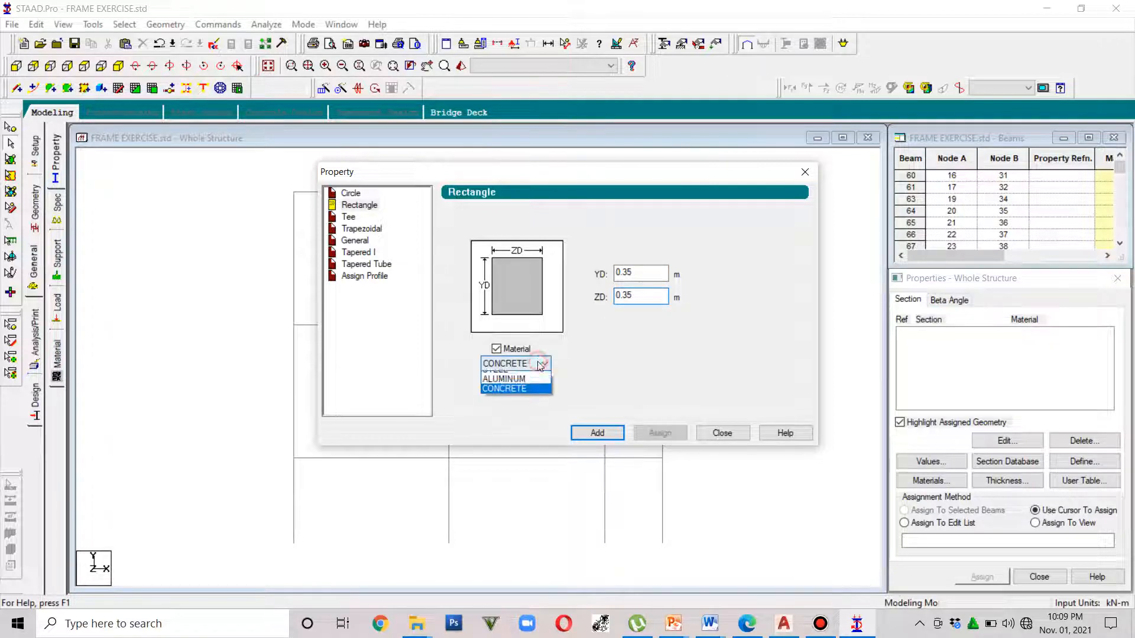
{"action": "left_click", "coordinate": [528, 397]}
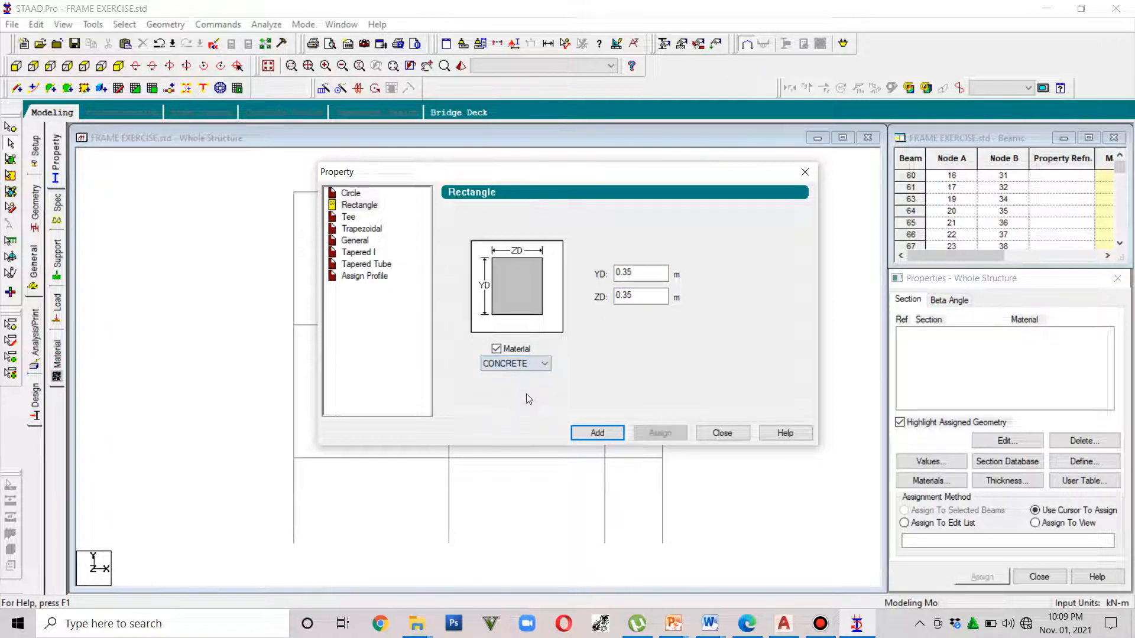
{"action": "left_click", "coordinate": [584, 436]}
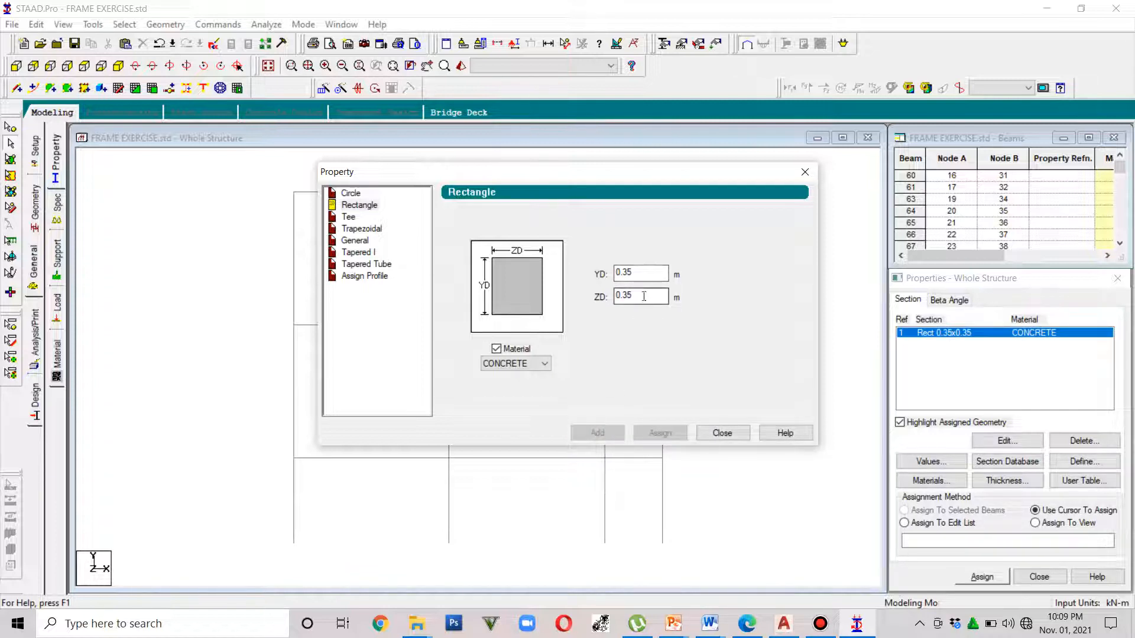
Add a second rectangular concrete section with YD 0.35 m and ZD 0.25 m
{"action": "left_click_drag", "start_coordinate": [638, 296], "coordinate": [630, 294]}
{"action": "type", "text": "25"}
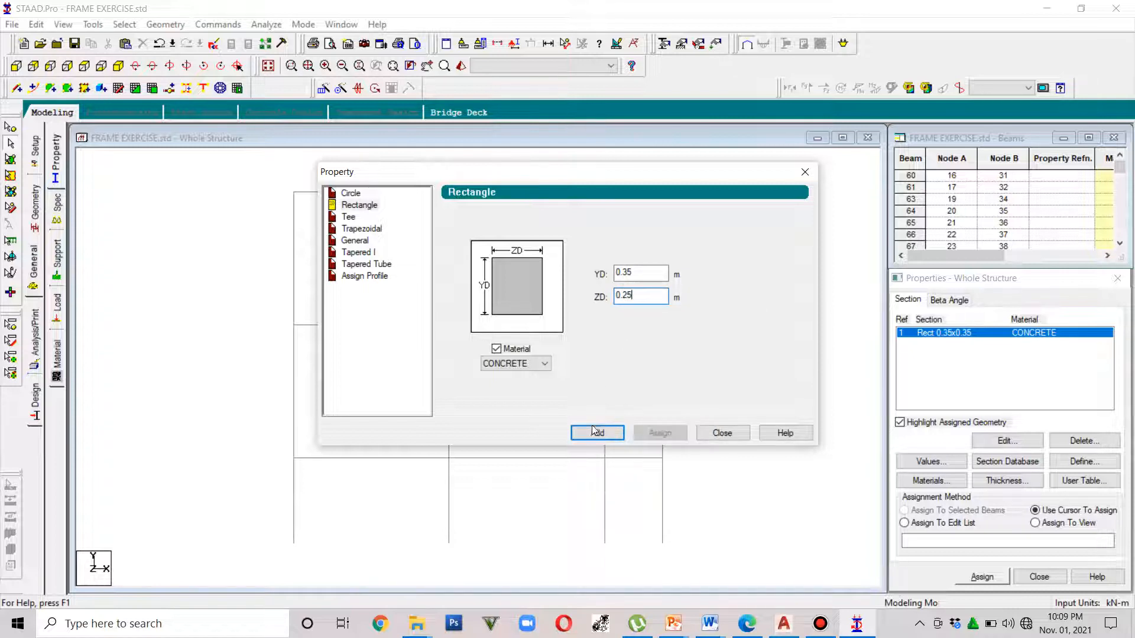
{"action": "left_click", "coordinate": [596, 434]}
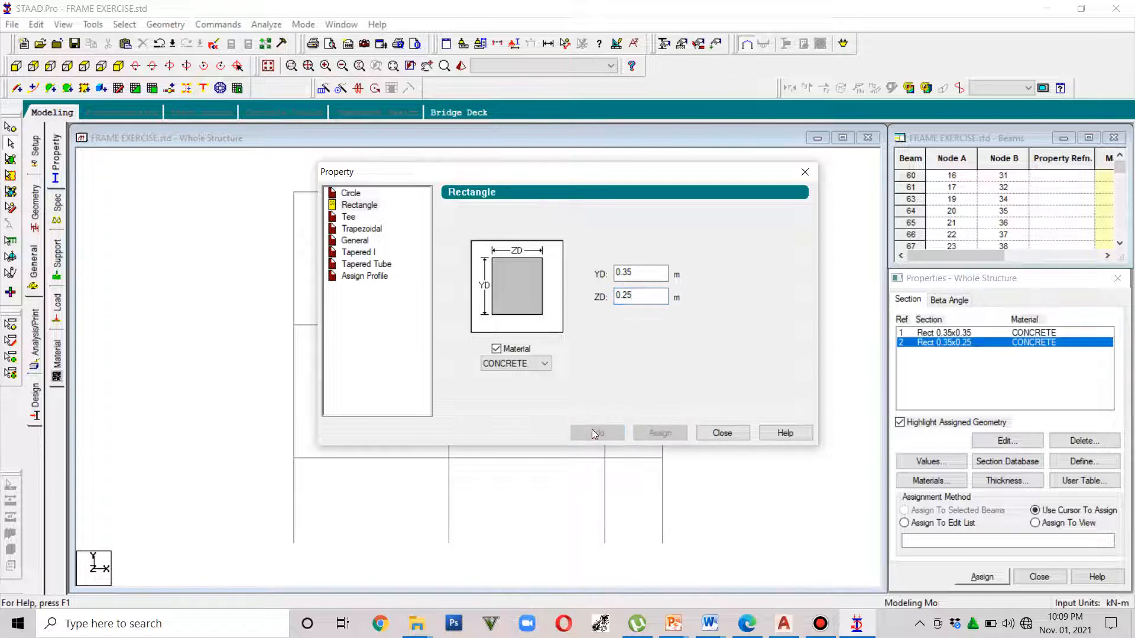
Add a third concrete rectangle with YD 0.4 m and ZD 0.25 m, close the definition, and choose the Rect 0.35x0.35 section
{"action": "left_click", "coordinate": [631, 272]}
{"action": "type", "text": "4"}
{"action": "left_click", "coordinate": [615, 433]}
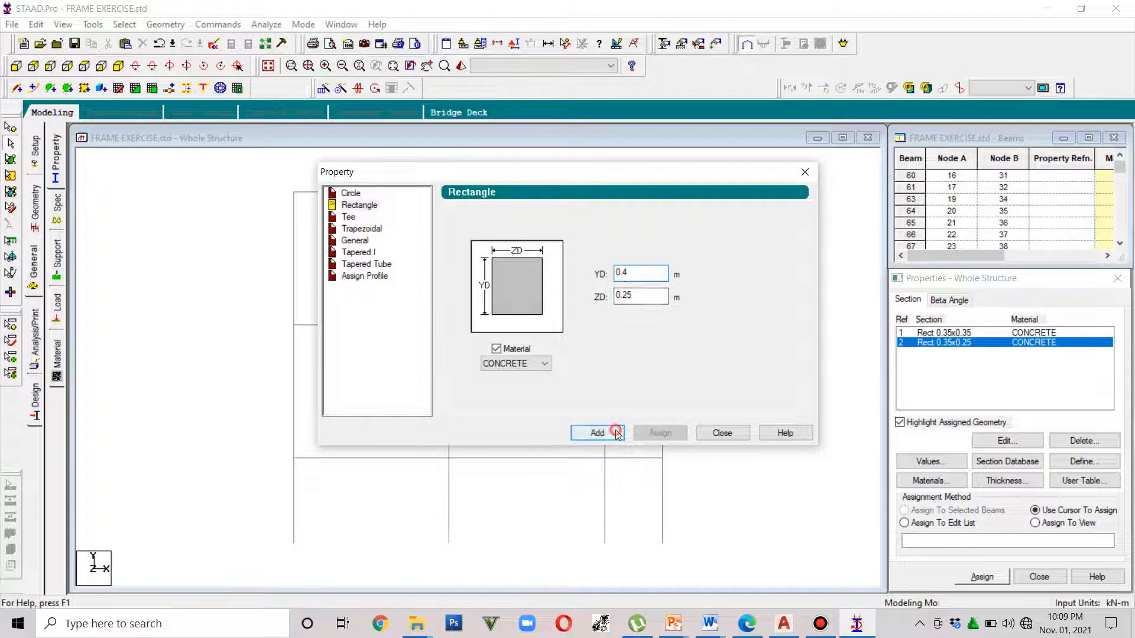
{"action": "left_click", "coordinate": [722, 433]}
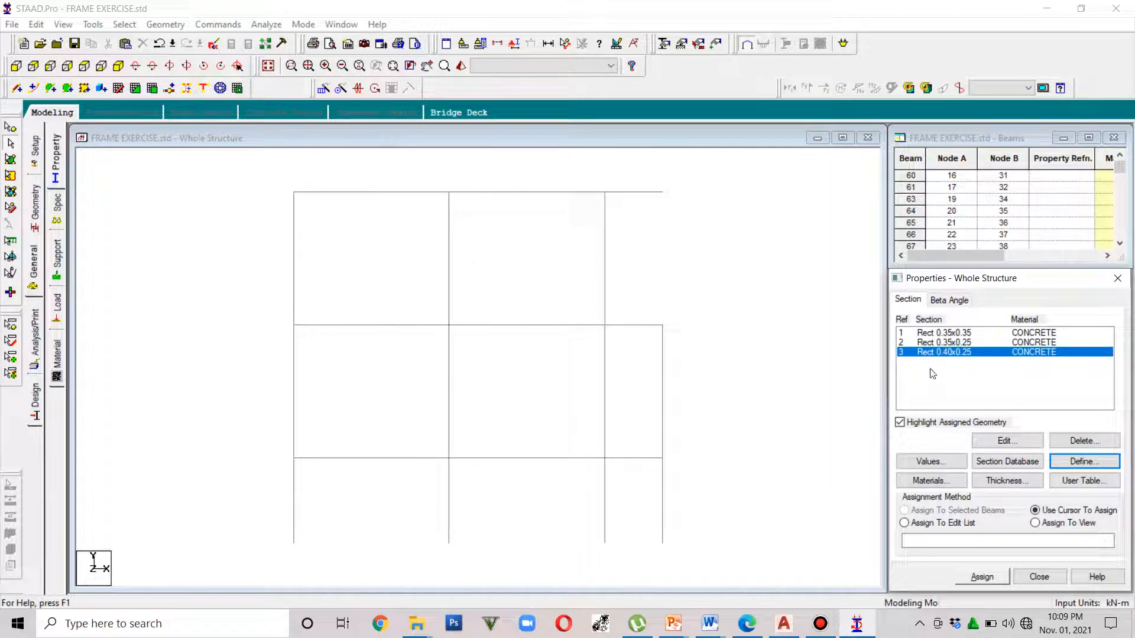
{"action": "left_click", "coordinate": [940, 335]}
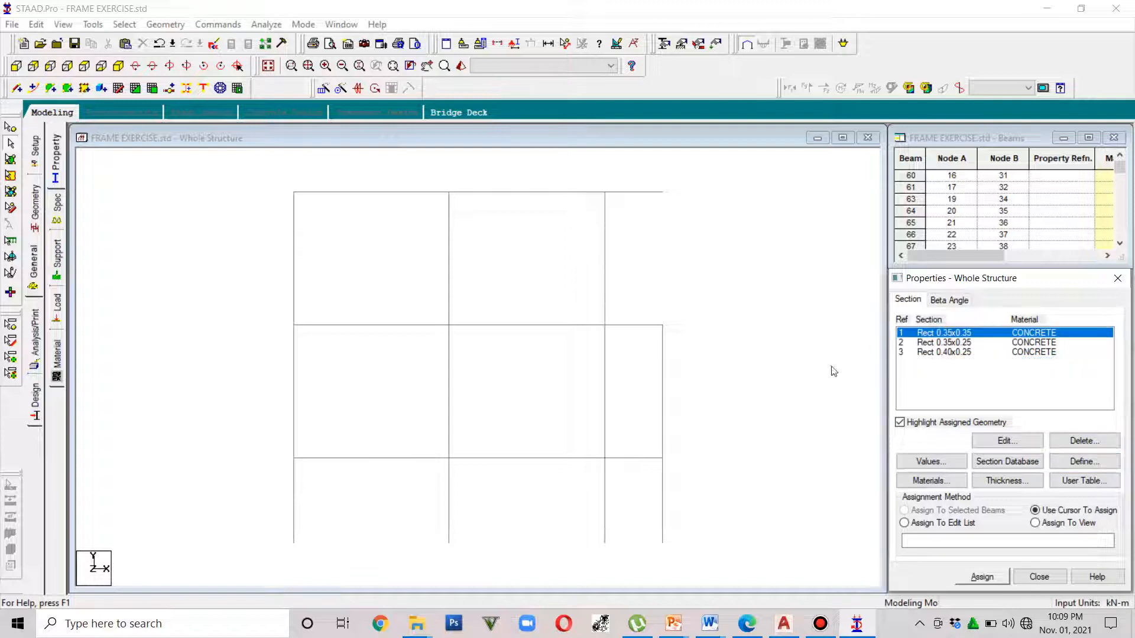
{"action": "left_click_drag", "start_coordinate": [711, 528], "coordinate": [233, 499]}
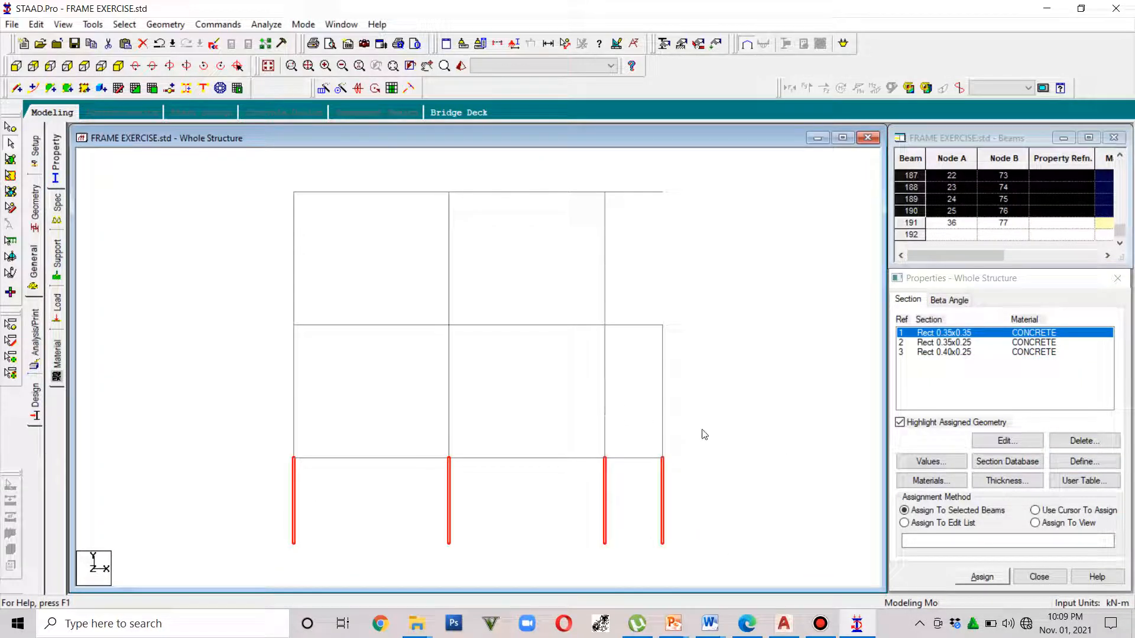
{"action": "left_click_drag", "start_coordinate": [705, 434], "coordinate": [235, 338], "text": "ctrl"}
{"action": "left_click_drag", "start_coordinate": [644, 282], "coordinate": [234, 240], "text": "ctrl"}
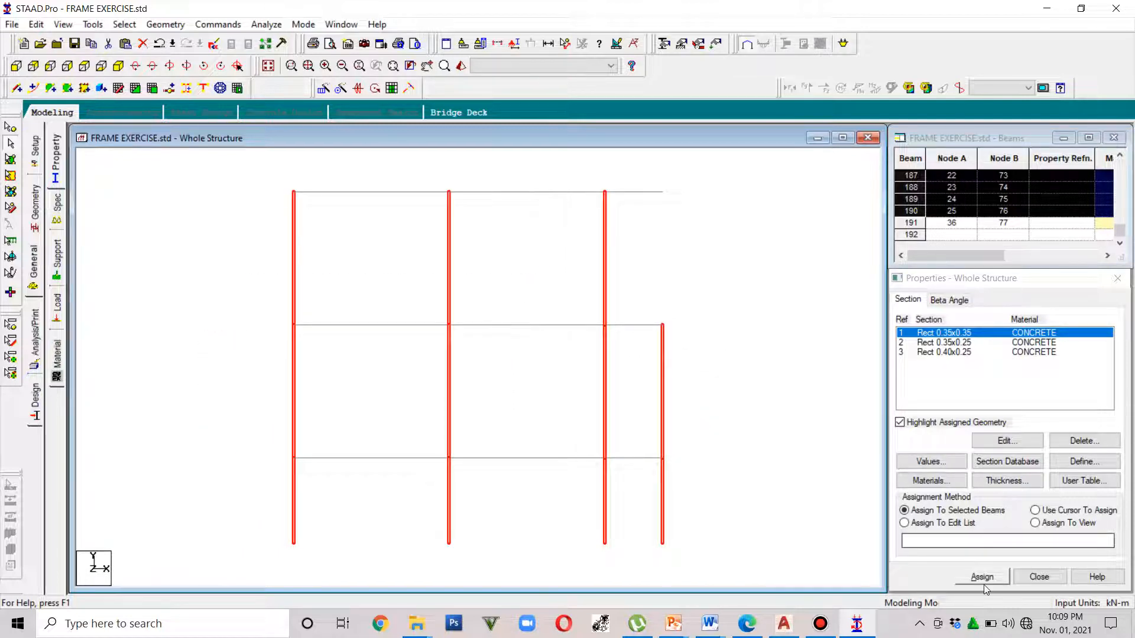
{"action": "left_click", "coordinate": [905, 511]}
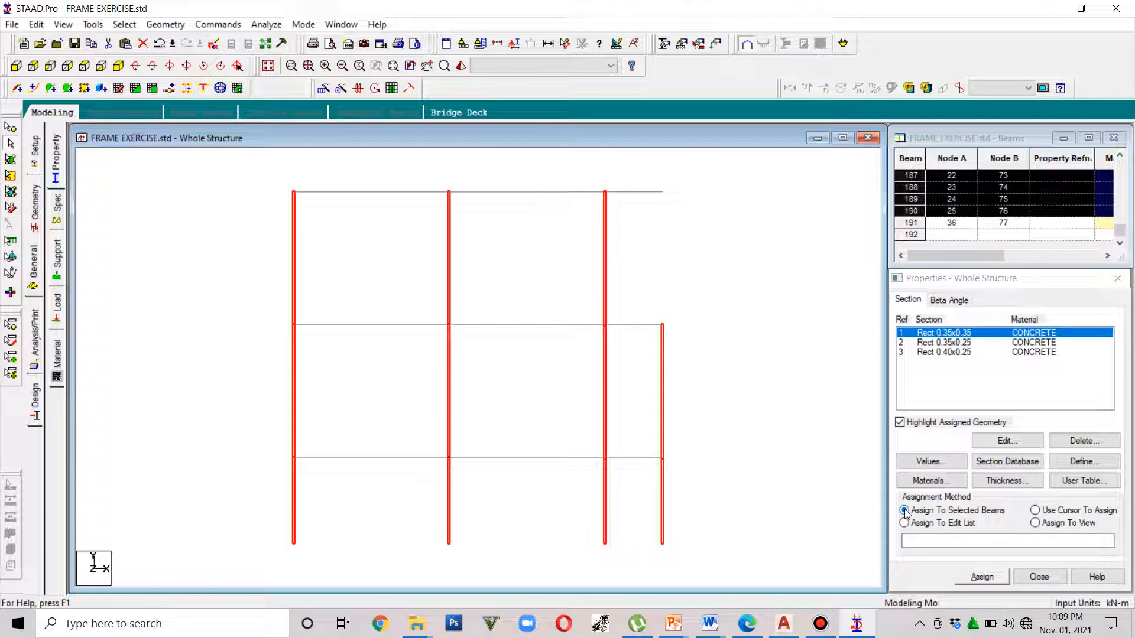
{"action": "left_click", "coordinate": [982, 578]}
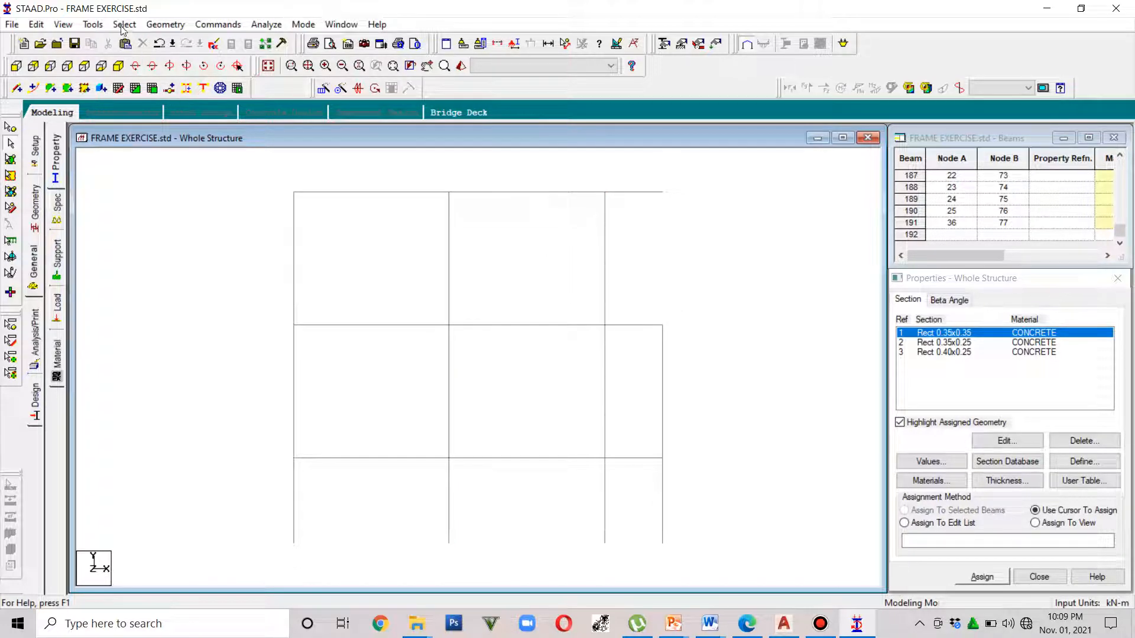
Select all members parallel to Y, assign them the Rect 0.35x0.35 concrete section in isometric view, and clear the selection
{"action": "left_click", "coordinate": [100, 25]}
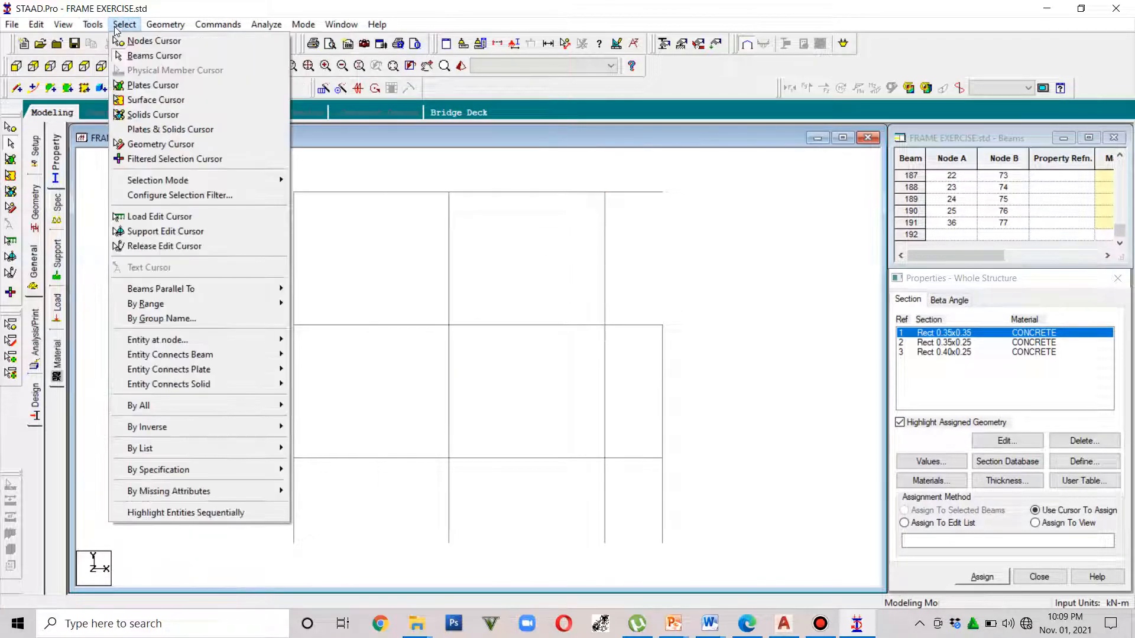
{"action": "left_click", "coordinate": [121, 24]}
{"action": "left_click", "coordinate": [121, 25]}
{"action": "mouse_move", "coordinate": [190, 294]}
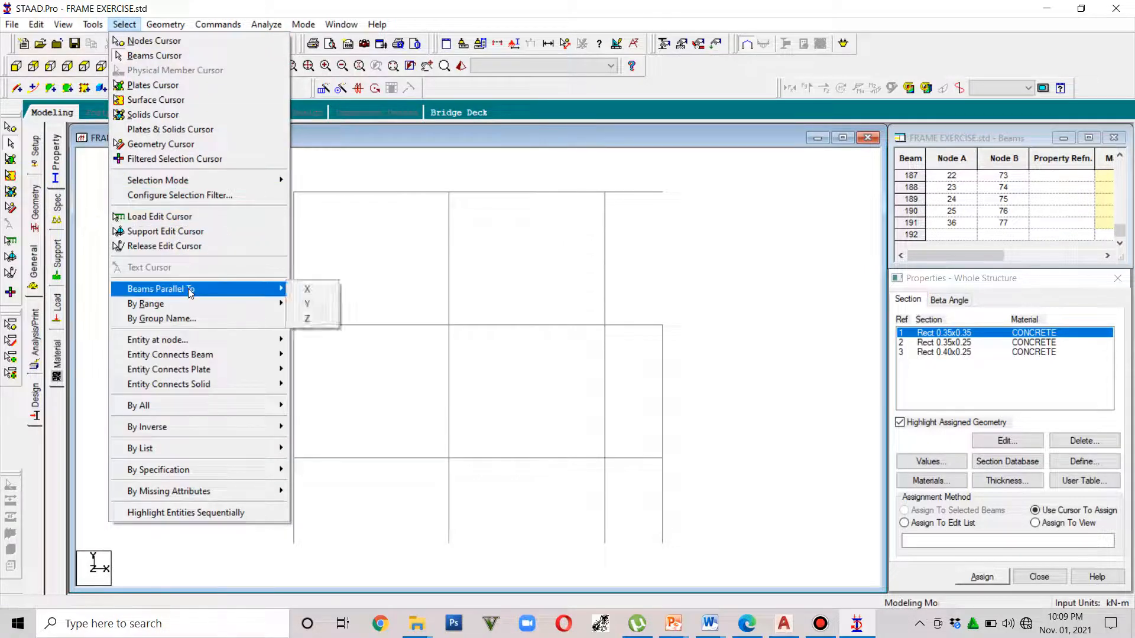
{"action": "left_click", "coordinate": [303, 305]}
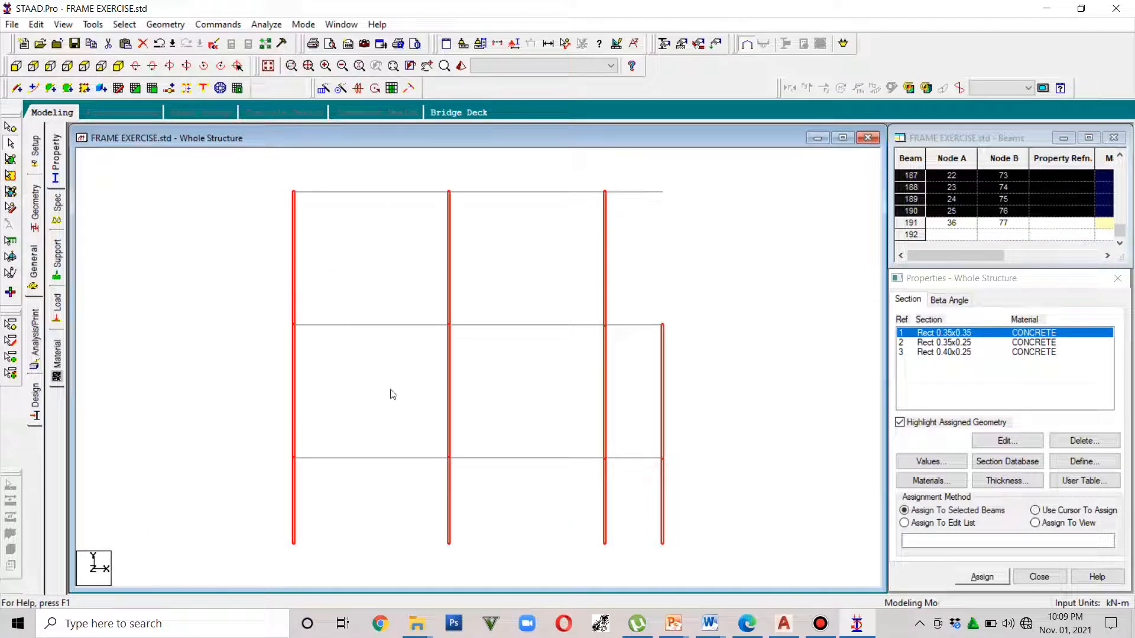
{"action": "left_click", "coordinate": [119, 66]}
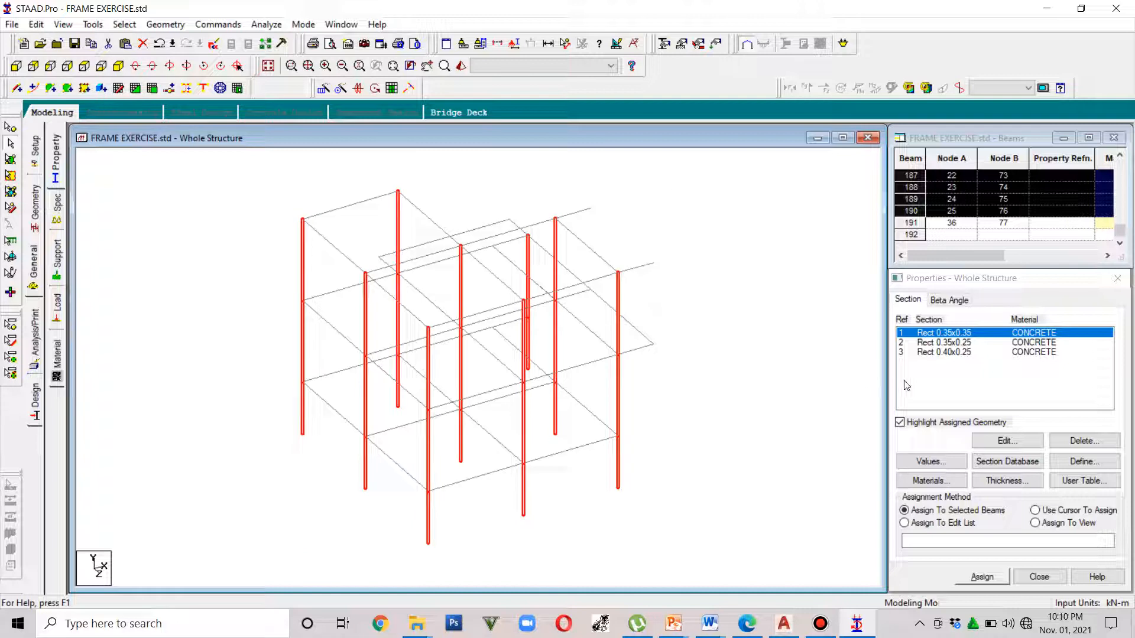
{"action": "left_click", "coordinate": [972, 578]}
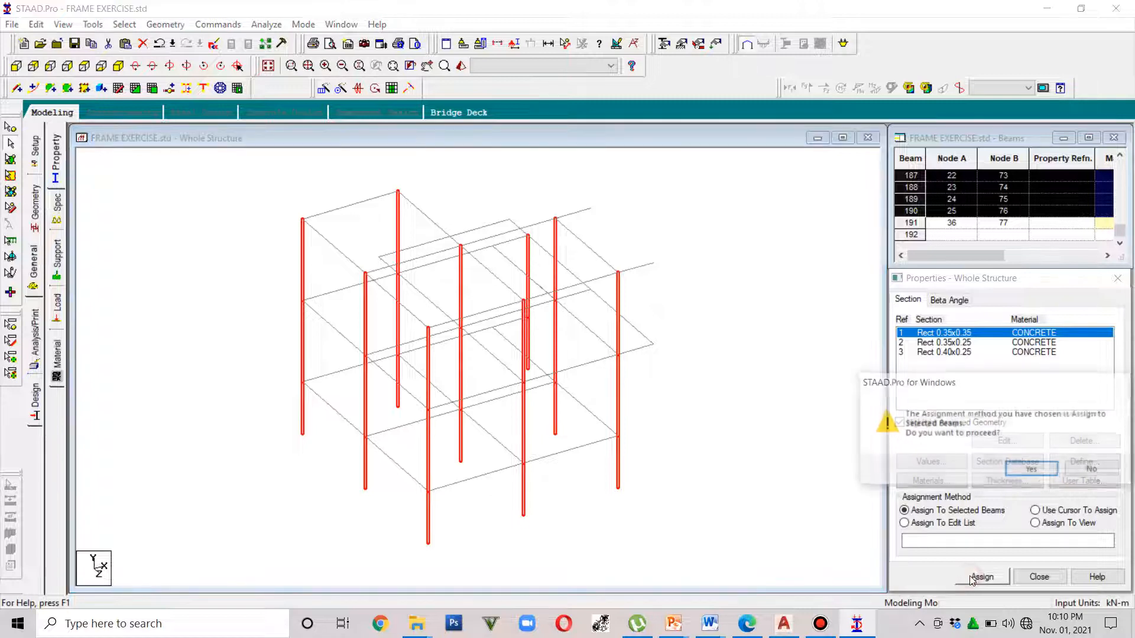
{"action": "left_click", "coordinate": [1020, 477]}
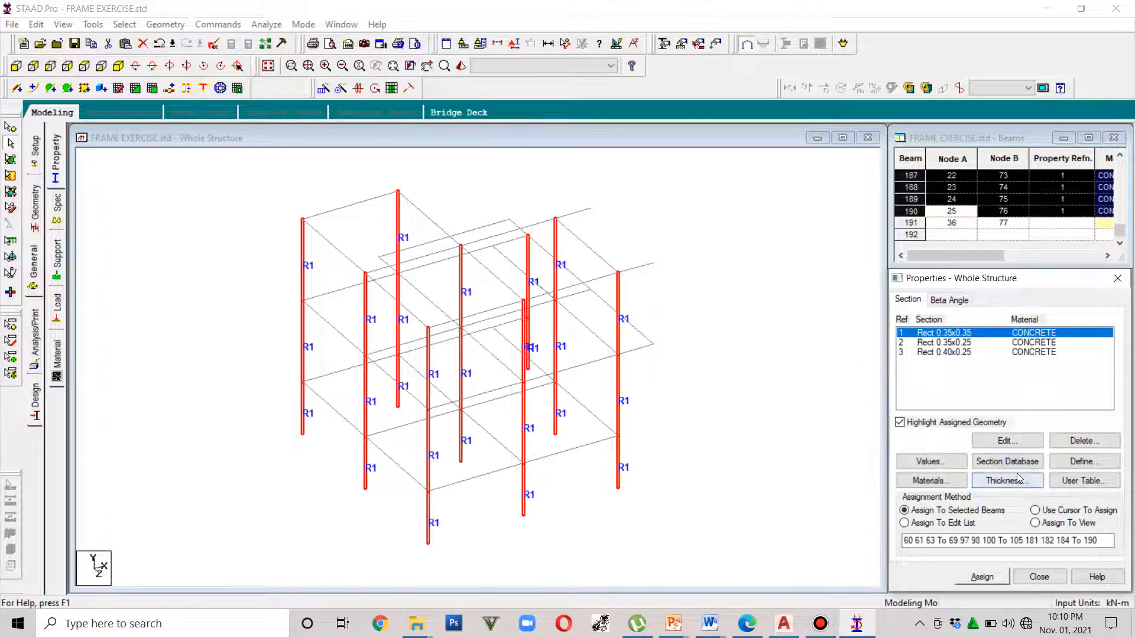
{"action": "left_click", "coordinate": [703, 400]}
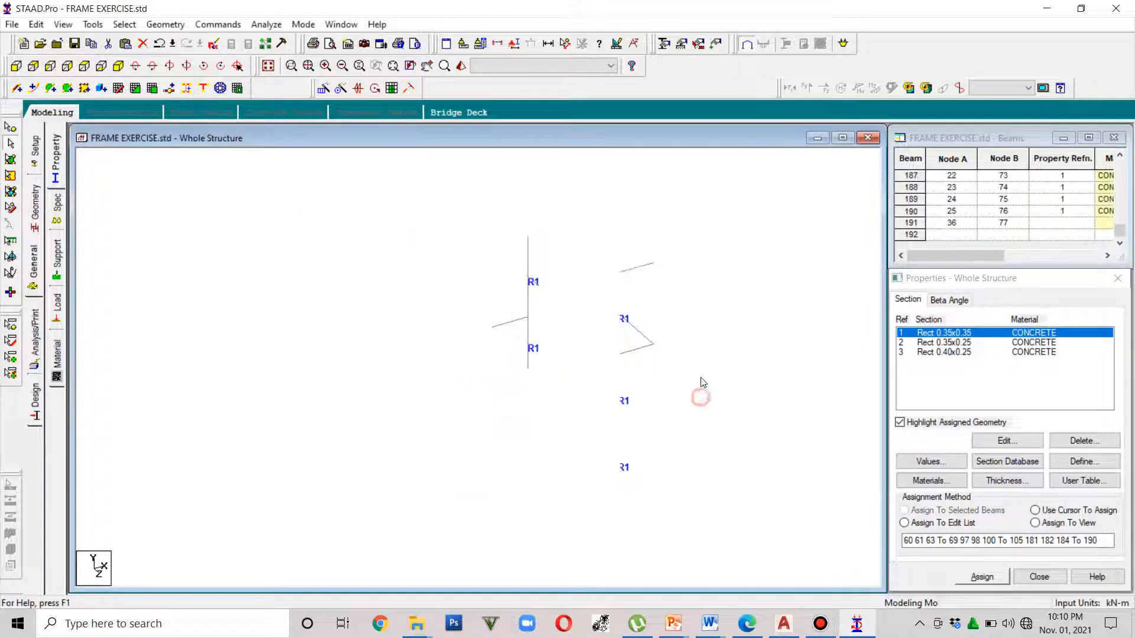
Inspect the columns' assigned sections from several angles in a 3D rendered view and close that view
{"action": "left_click", "coordinate": [461, 67]}
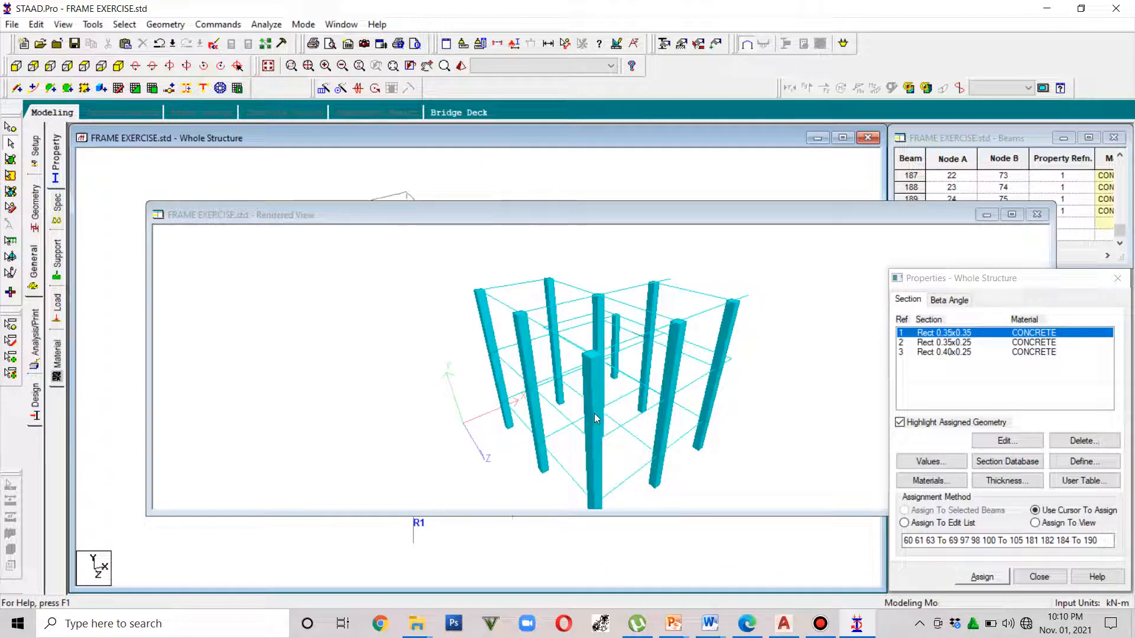
{"action": "left_click_drag", "start_coordinate": [624, 422], "coordinate": [490, 477]}
{"action": "left_click_drag", "start_coordinate": [770, 463], "coordinate": [704, 437]}
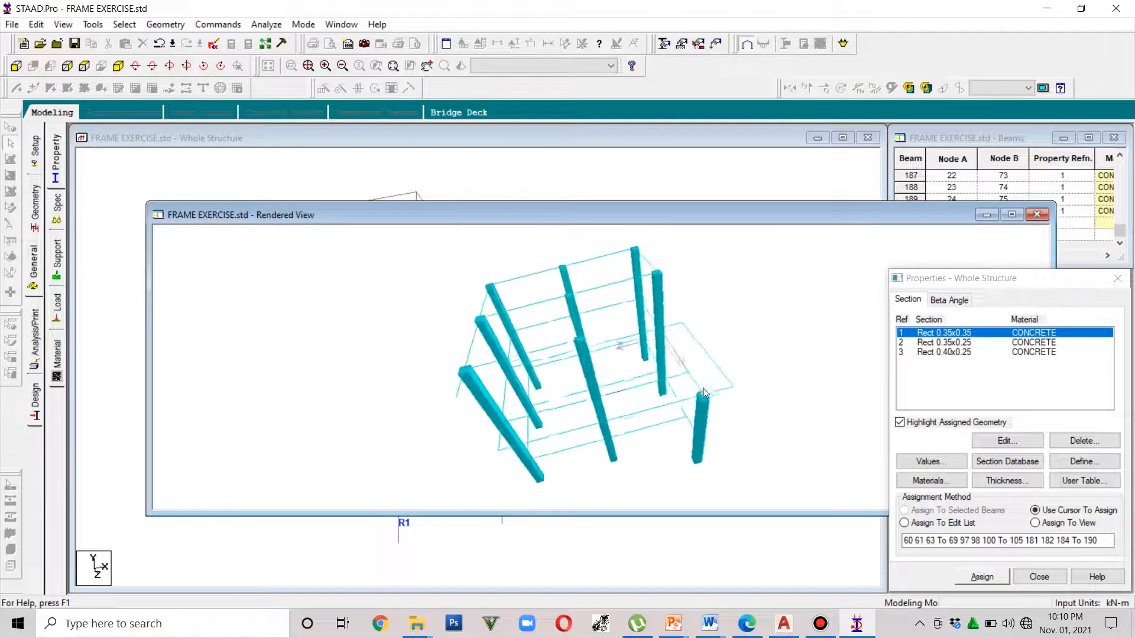
{"action": "left_click", "coordinate": [1038, 215]}
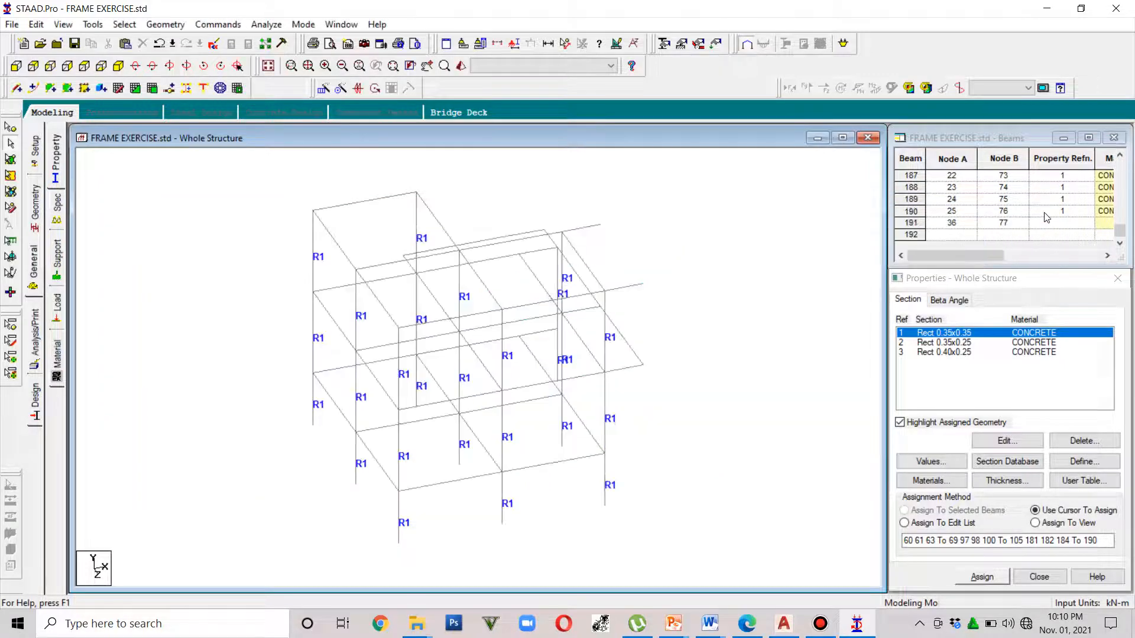
Assign the Rect 0.40x0.25 concrete section to all beams of the lowest beam level, selecting them in front view
{"action": "left_click", "coordinate": [969, 343]}
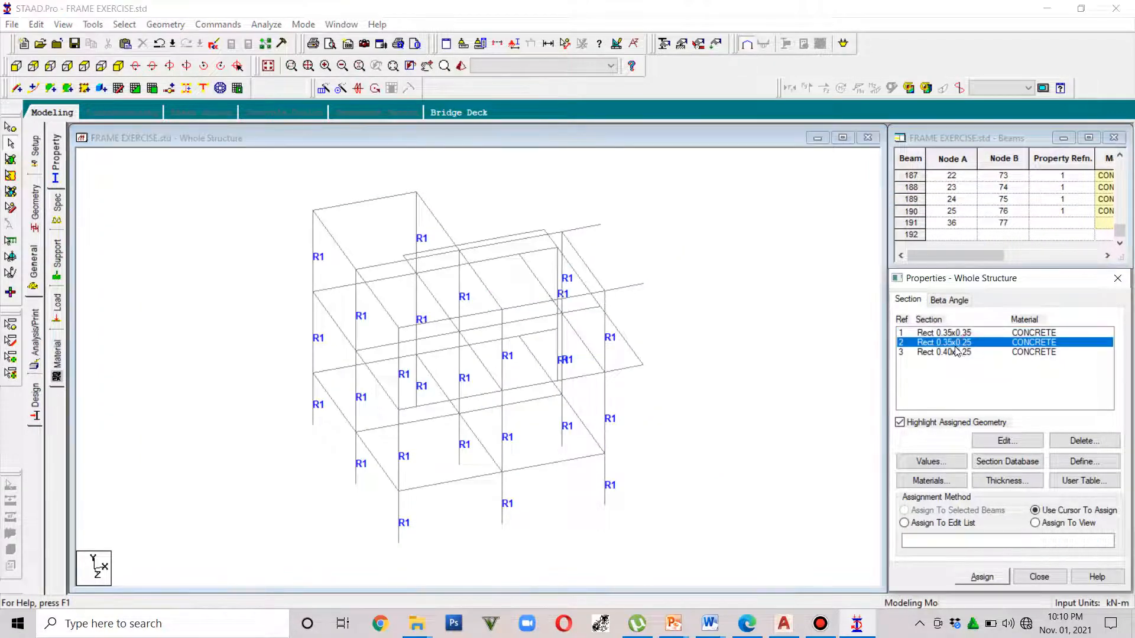
{"action": "left_click", "coordinate": [956, 353]}
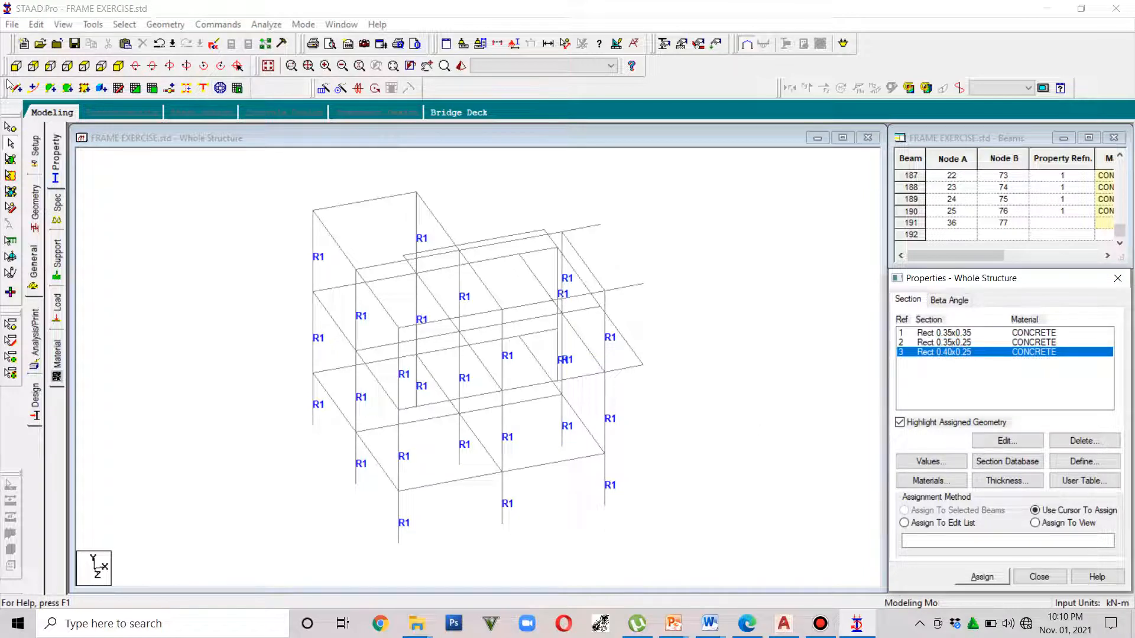
{"action": "left_click", "coordinate": [16, 66]}
{"action": "left_click_drag", "start_coordinate": [693, 481], "coordinate": [246, 456]}
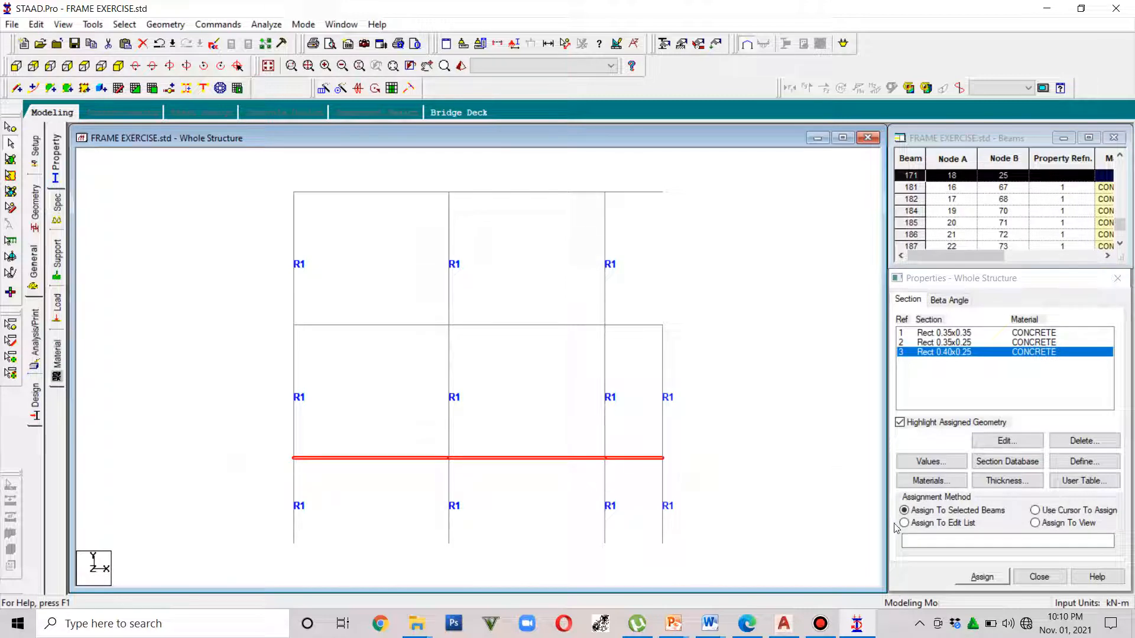
{"action": "left_click", "coordinate": [982, 577]}
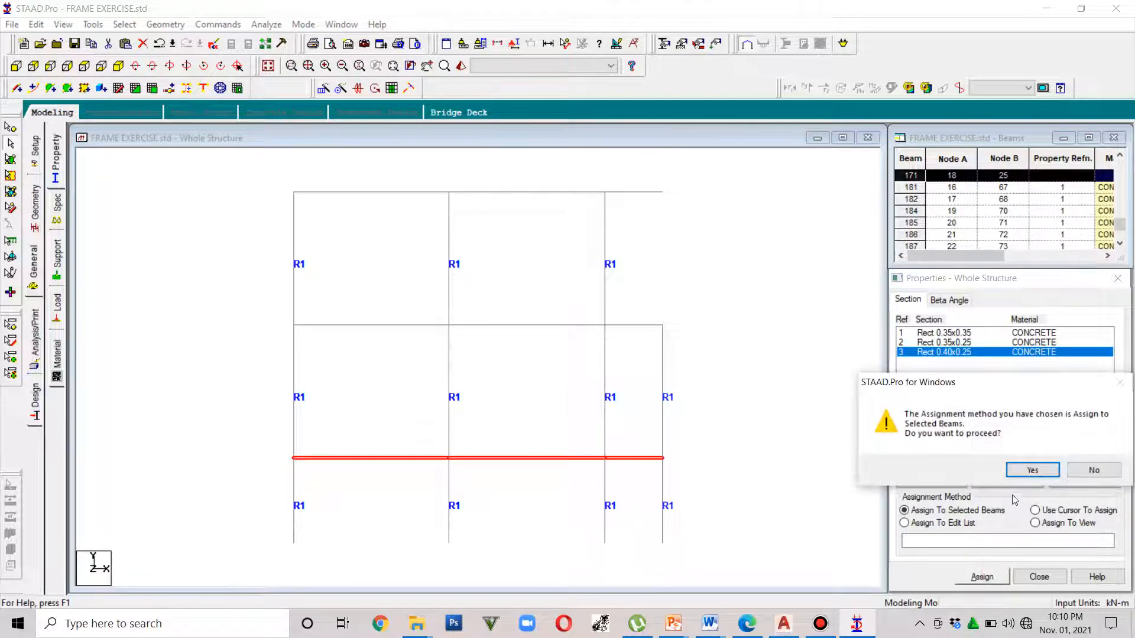
{"action": "left_click", "coordinate": [1026, 475]}
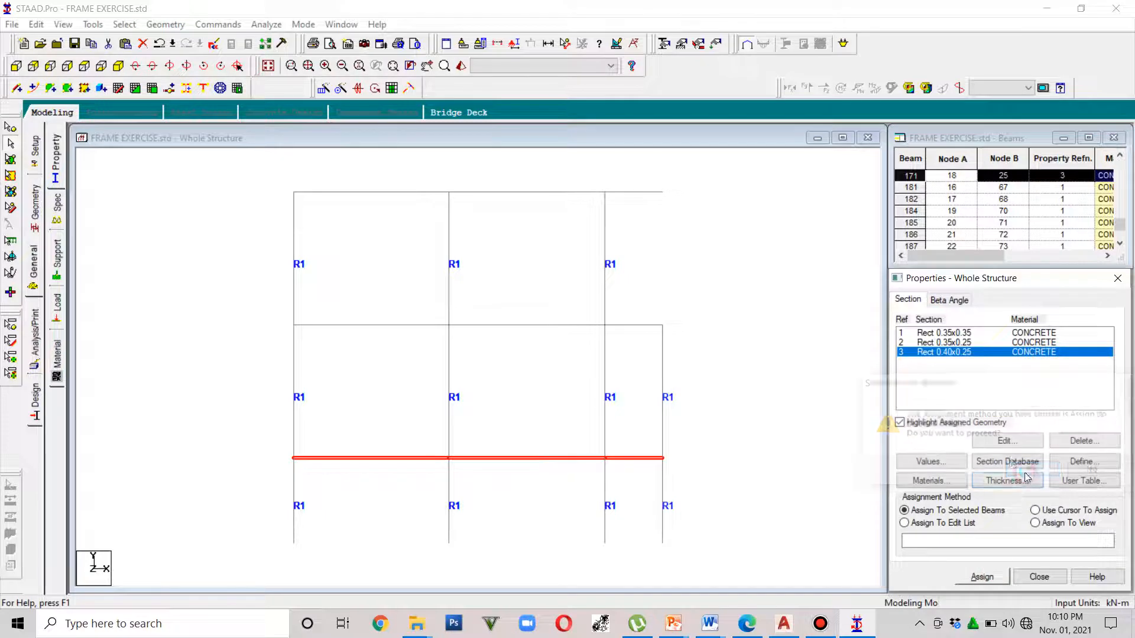
Assign the Rect 0.35x0.25 concrete section to all beams of the two upper levels
{"action": "left_click", "coordinate": [964, 343]}
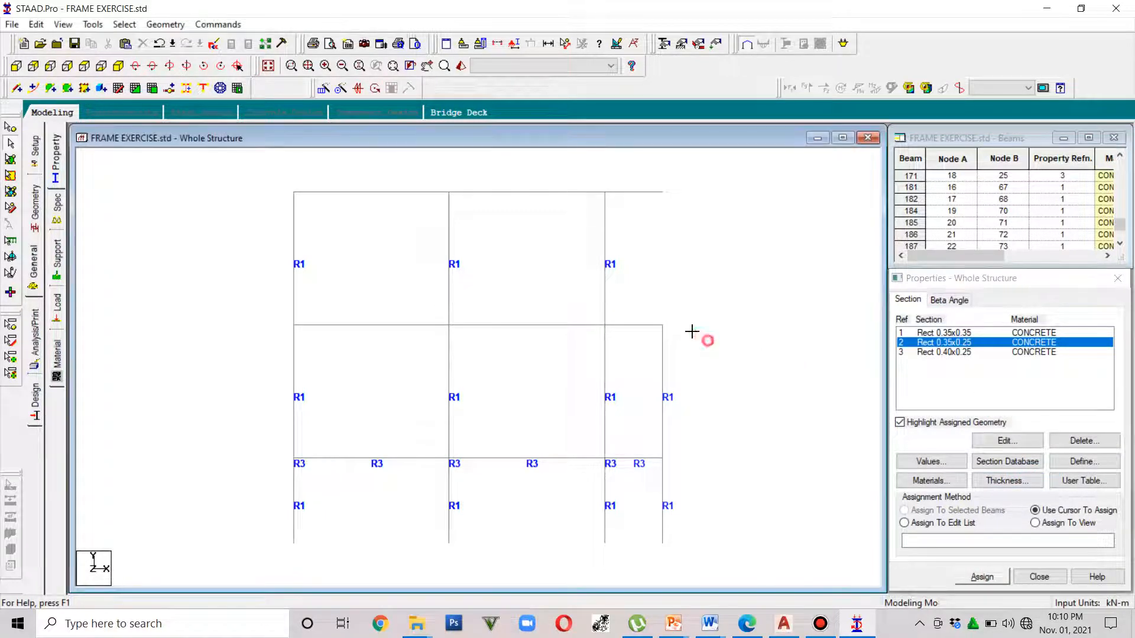
{"action": "left_click", "coordinate": [280, 308]}
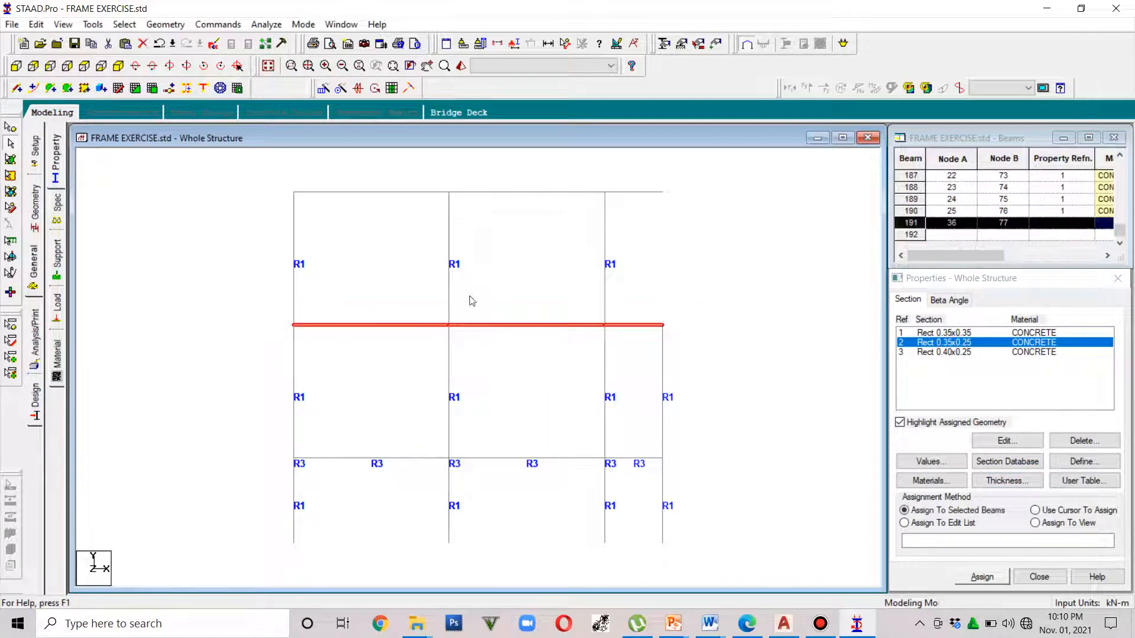
{"action": "left_click_drag", "start_coordinate": [692, 208], "coordinate": [240, 186]}
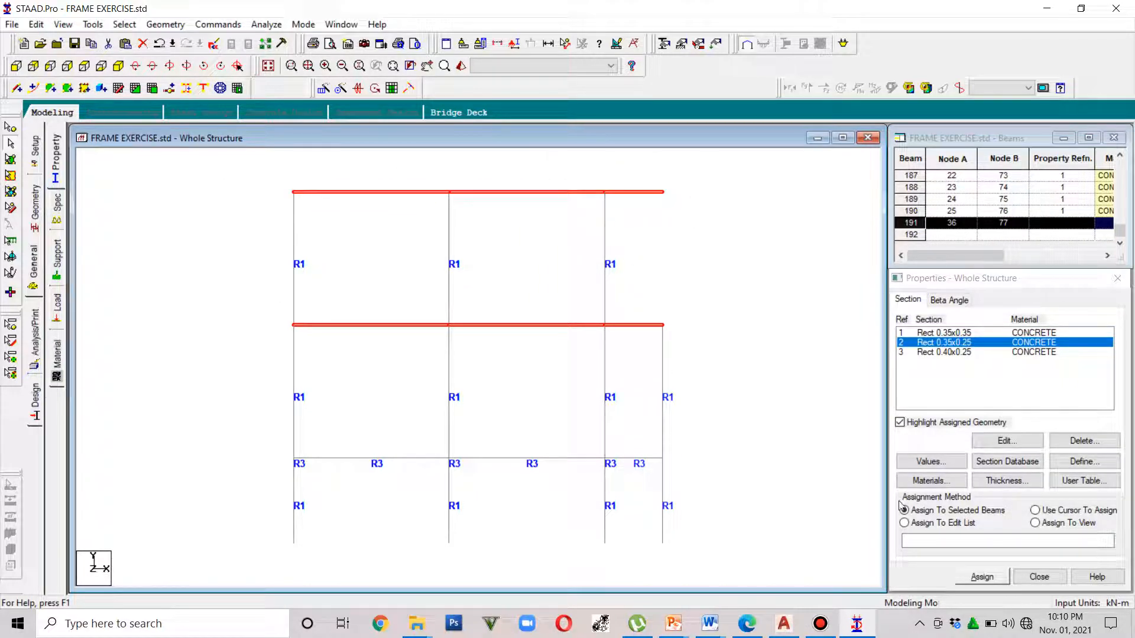
{"action": "left_click", "coordinate": [981, 577]}
{"action": "left_click", "coordinate": [1026, 471]}
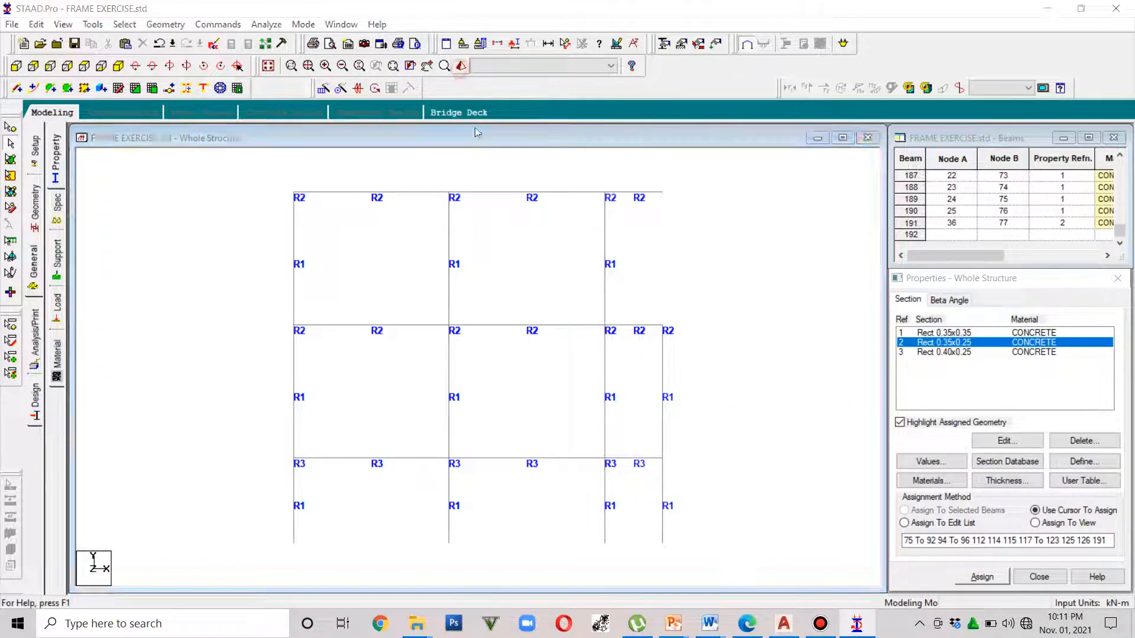
Examine the beam and column sections and their joints from several angles in an enlarged 3D rendered view
{"action": "left_click_drag", "start_coordinate": [616, 399], "coordinate": [472, 409]}
{"action": "left_click_drag", "start_coordinate": [718, 469], "coordinate": [768, 378]}
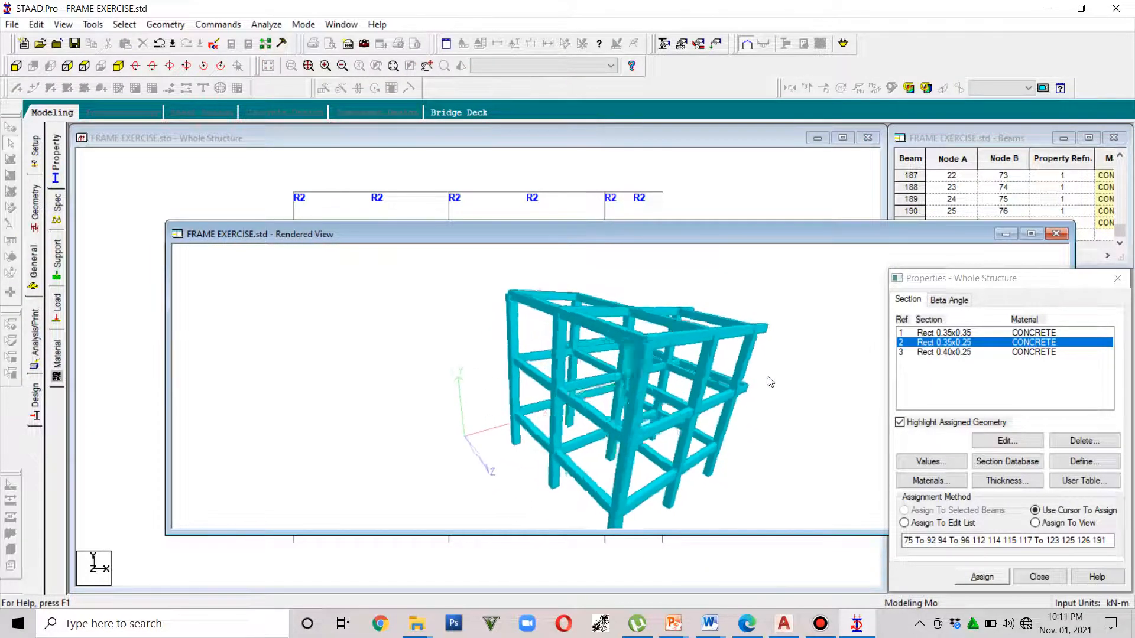
{"action": "left_click_drag", "start_coordinate": [604, 376], "coordinate": [500, 311]}
{"action": "left_click_drag", "start_coordinate": [499, 312], "coordinate": [526, 333]}
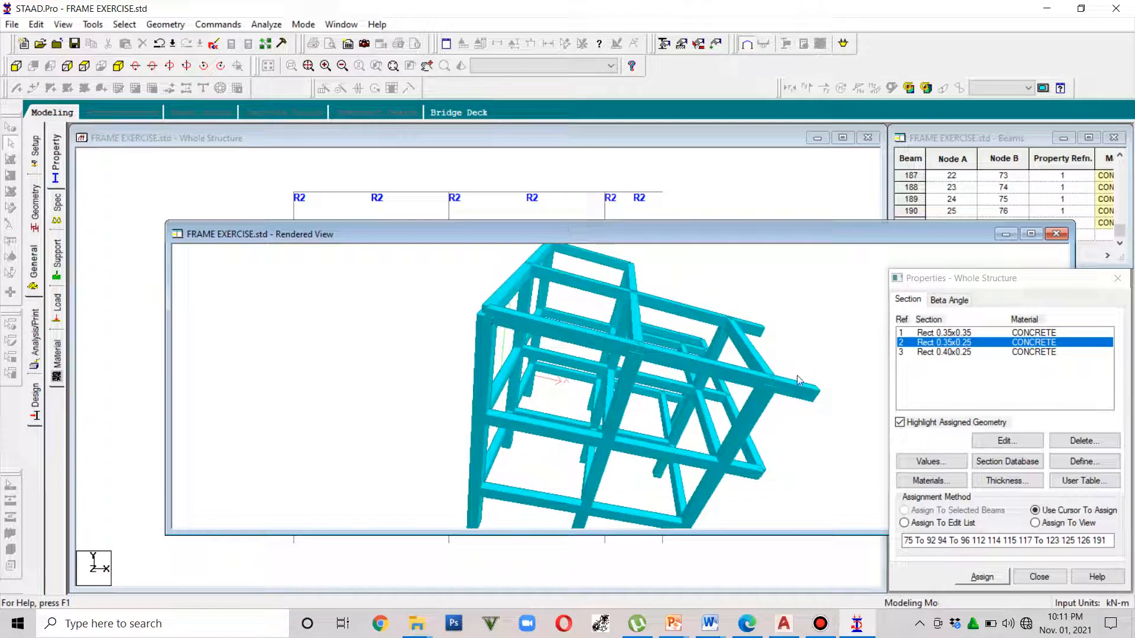
{"action": "left_click_drag", "start_coordinate": [704, 342], "coordinate": [570, 397]}
{"action": "scroll", "coordinate": [571, 393], "scroll_direction": "up", "scroll_amount": 5}
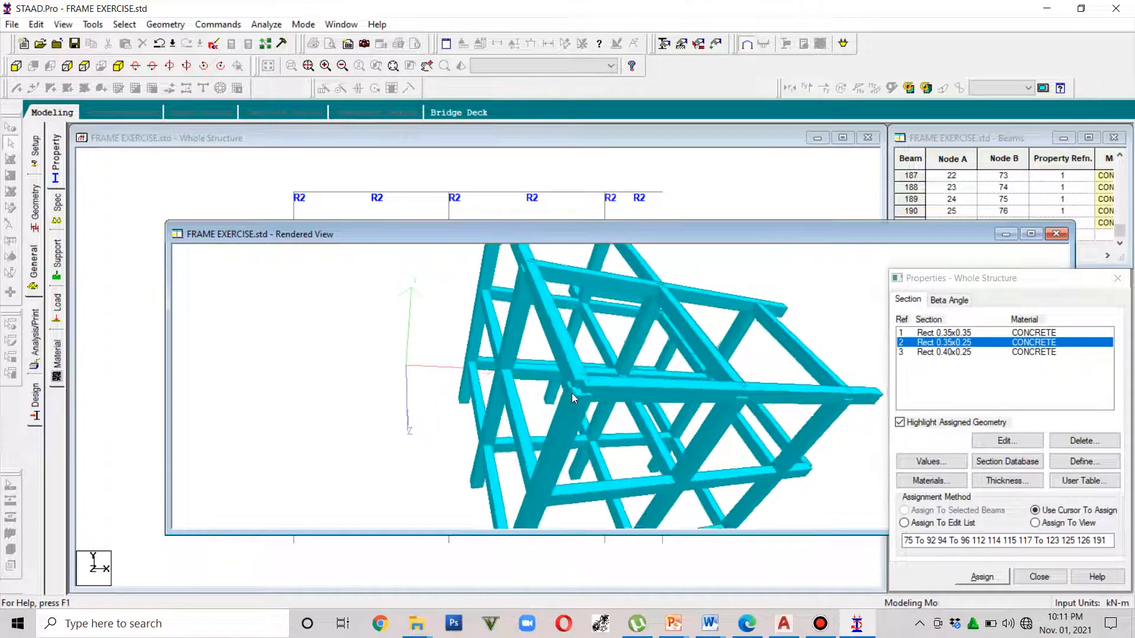
{"action": "left_click", "coordinate": [1031, 233]}
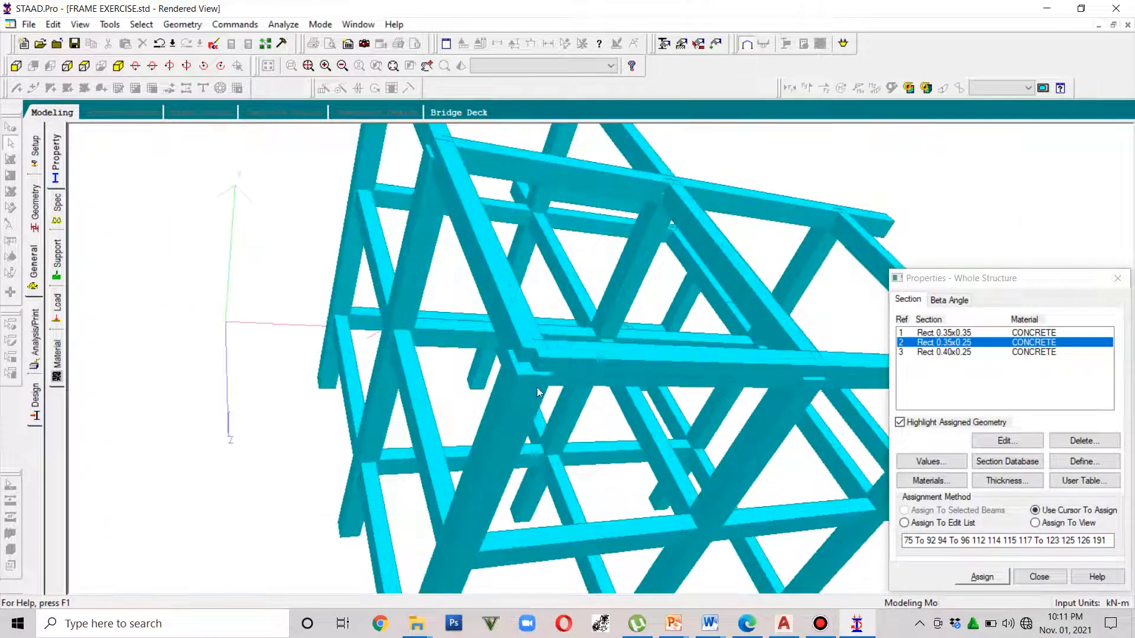
{"action": "left_click_drag", "start_coordinate": [527, 380], "coordinate": [529, 264]}
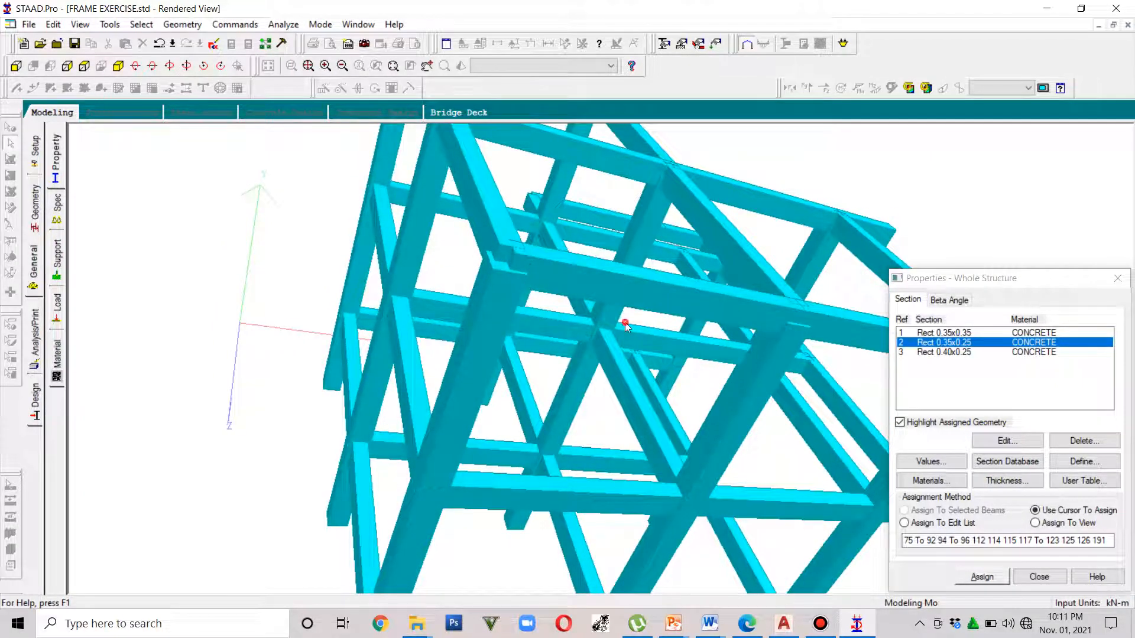
{"action": "left_click_drag", "start_coordinate": [626, 322], "coordinate": [456, 254]}
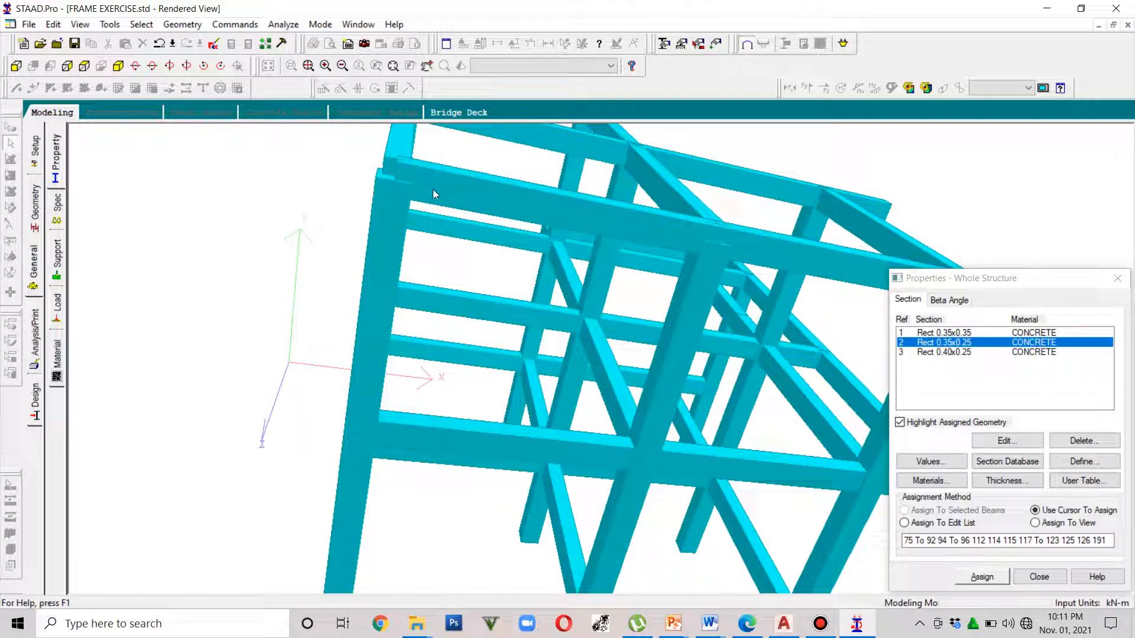
{"action": "left_click_drag", "start_coordinate": [643, 295], "coordinate": [558, 353]}
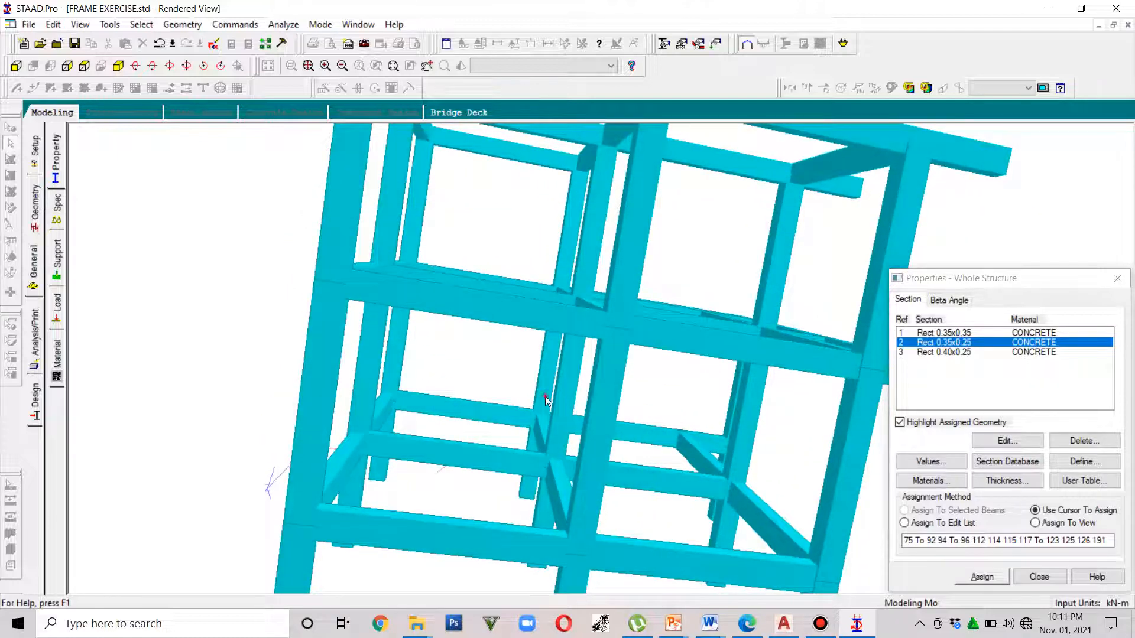
{"action": "left_click_drag", "start_coordinate": [545, 396], "coordinate": [814, 331]}
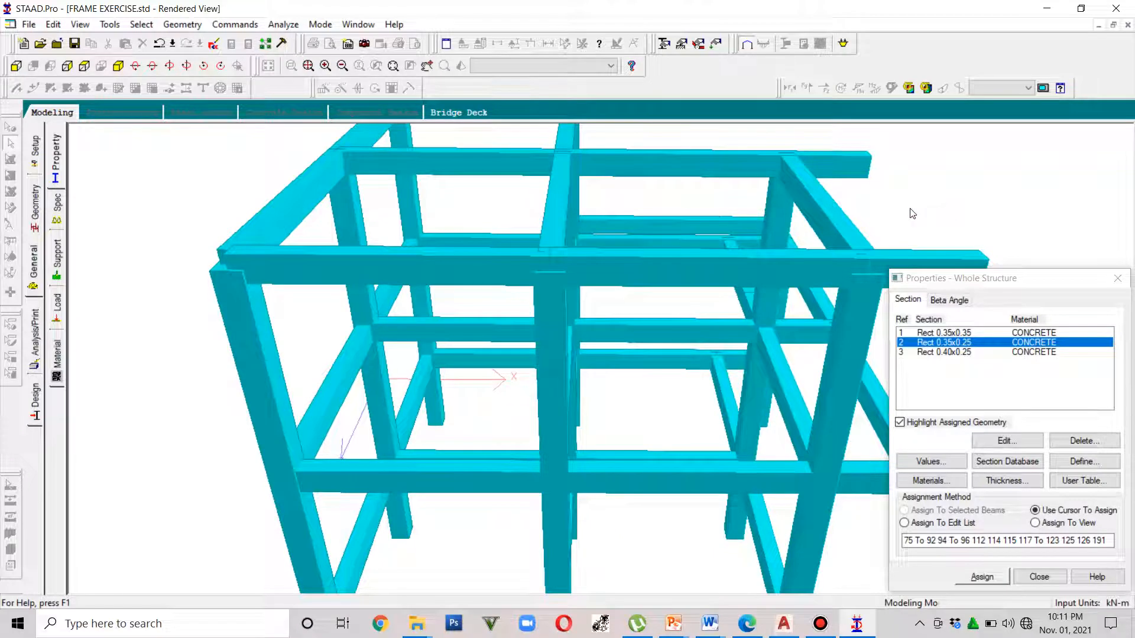
{"action": "left_click", "coordinate": [61, 210]}
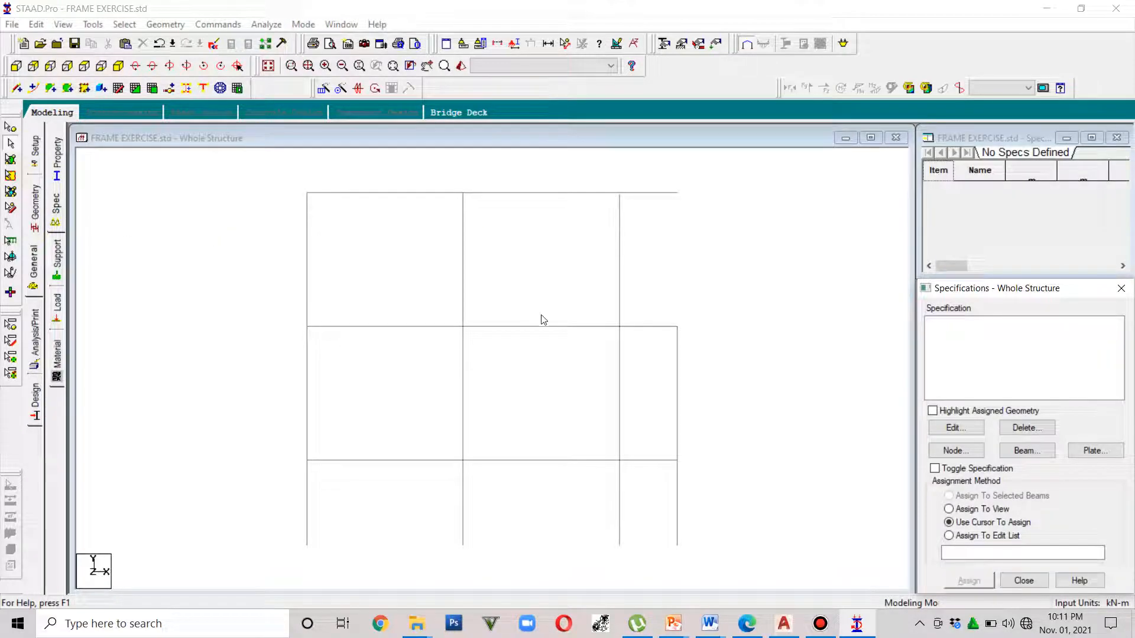
{"action": "left_click", "coordinate": [40, 224]}
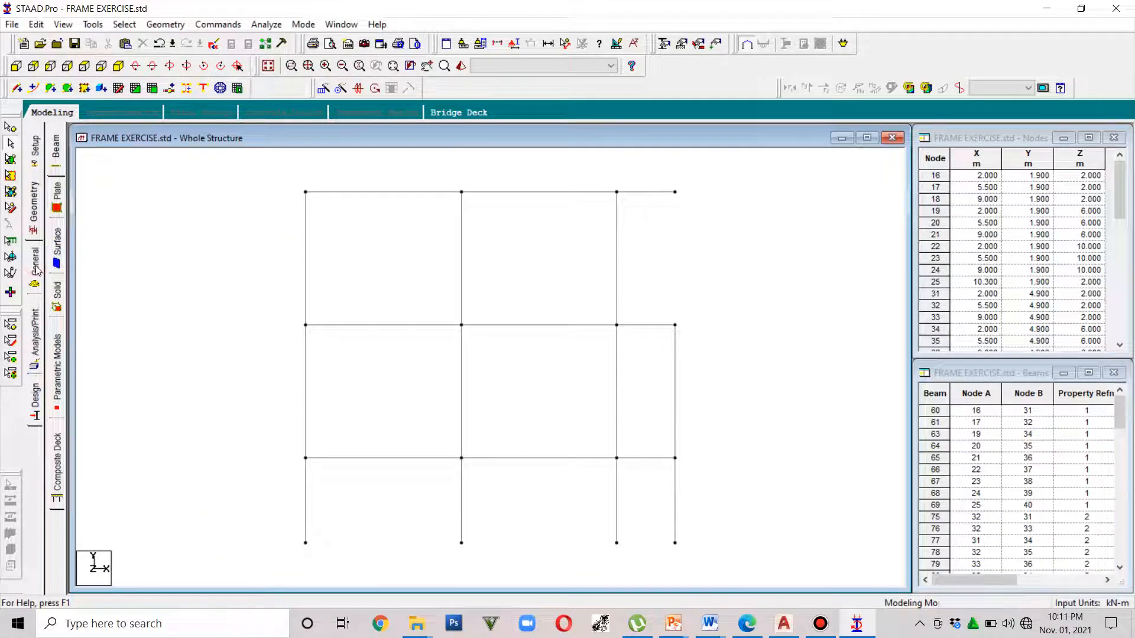
{"action": "left_click", "coordinate": [36, 267]}
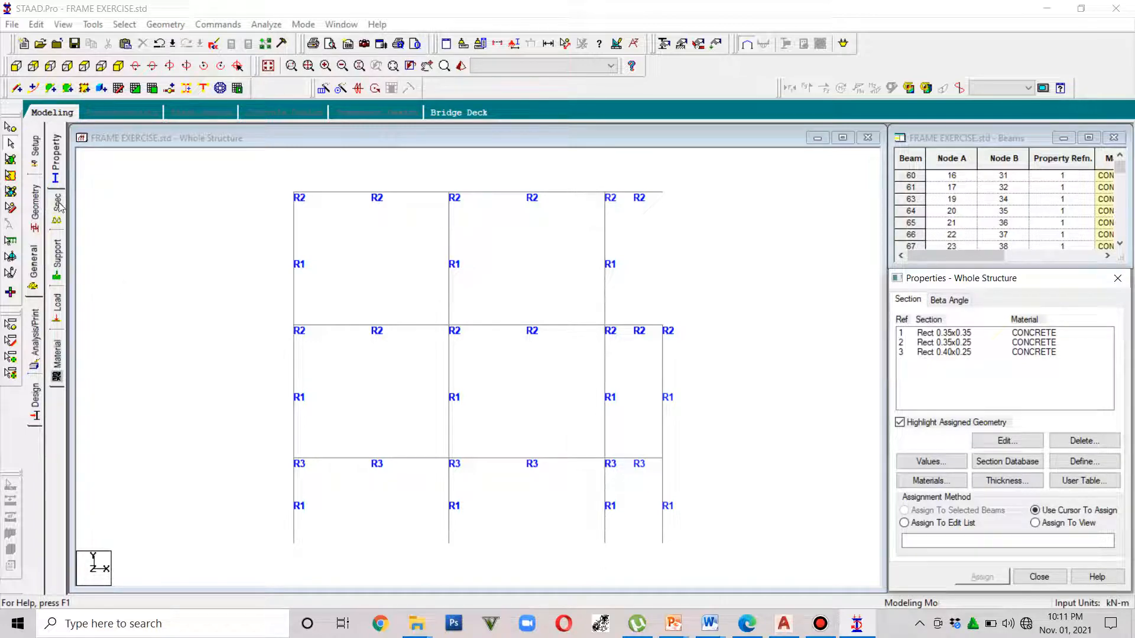
{"action": "left_click", "coordinate": [35, 224]}
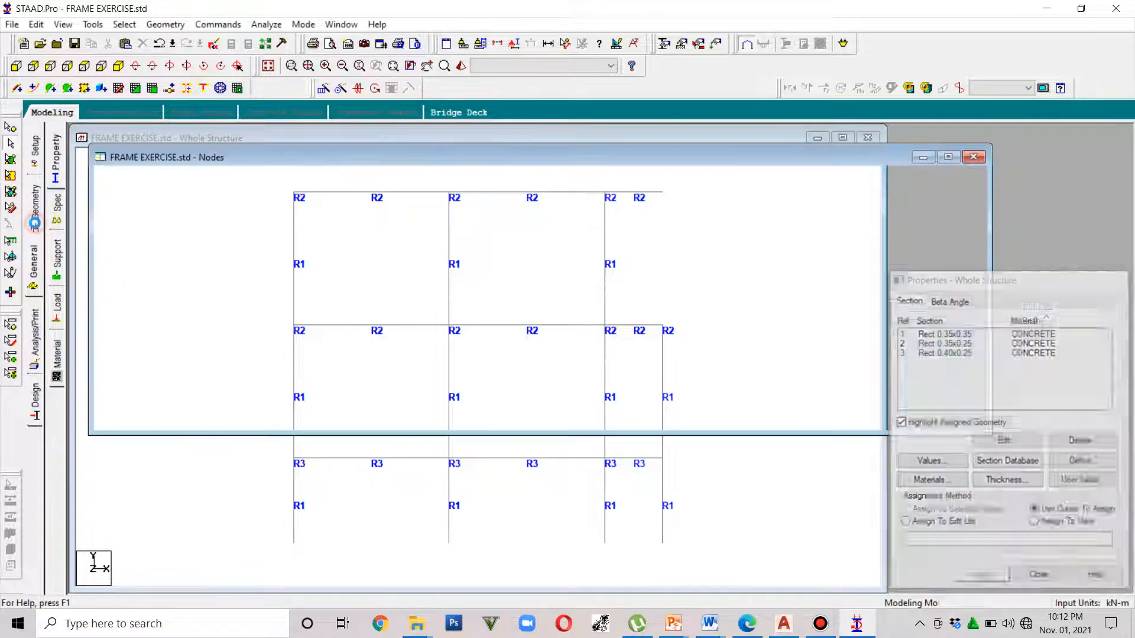
{"action": "left_click", "coordinate": [35, 268]}
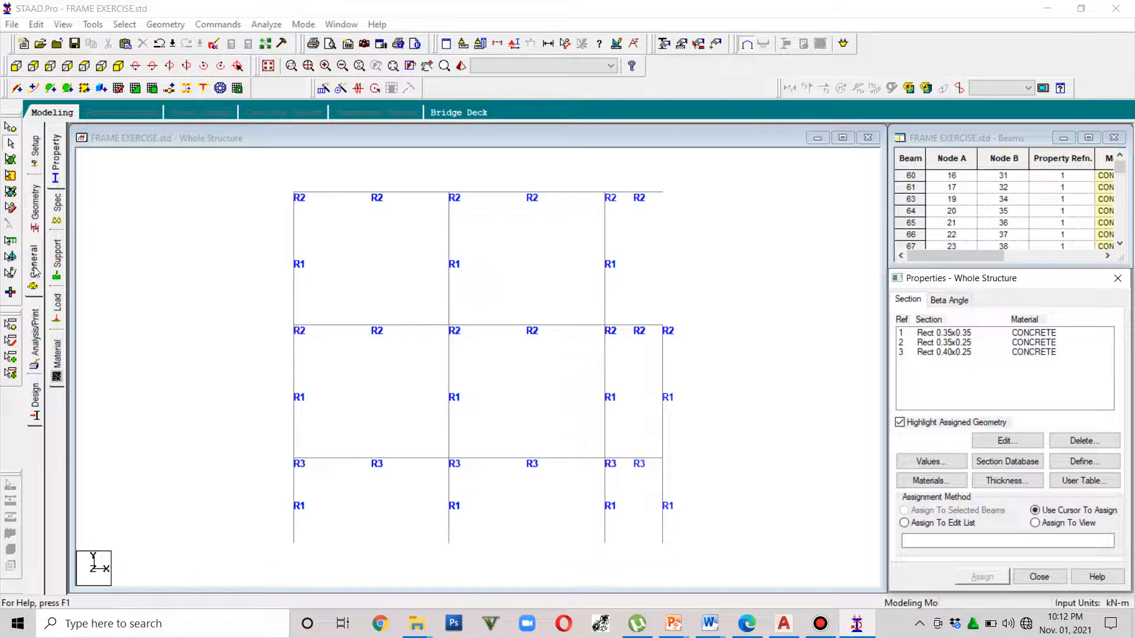
Assign a global start offset of Y 0.2 m to all beams of the lowest beam level as a member specification
{"action": "left_click", "coordinate": [60, 225]}
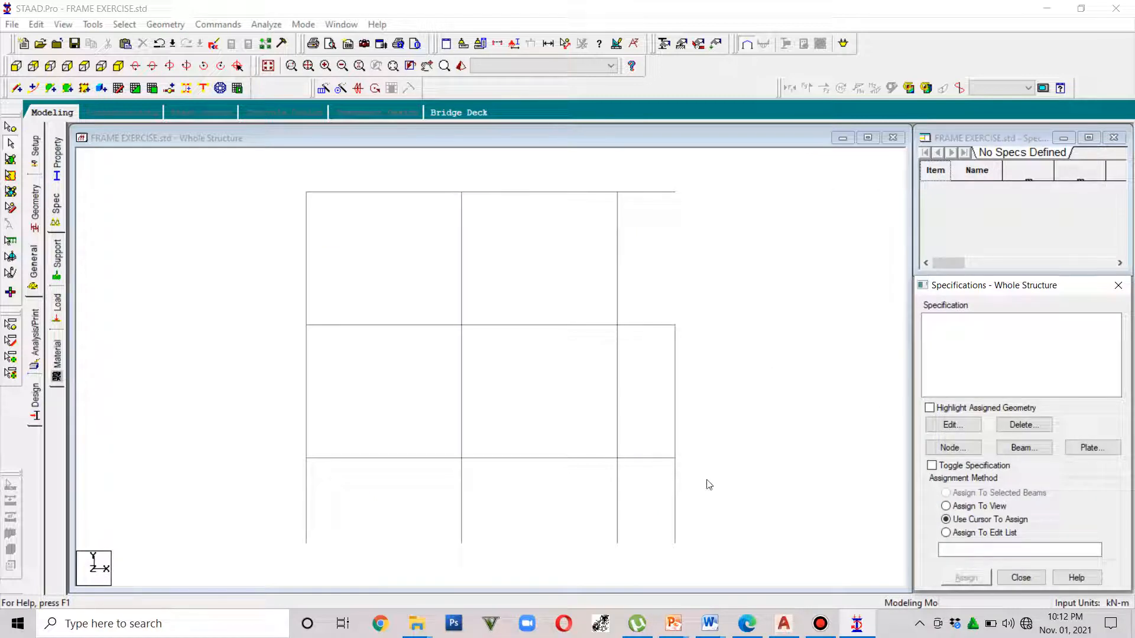
{"action": "left_click_drag", "start_coordinate": [700, 465], "coordinate": [296, 449]}
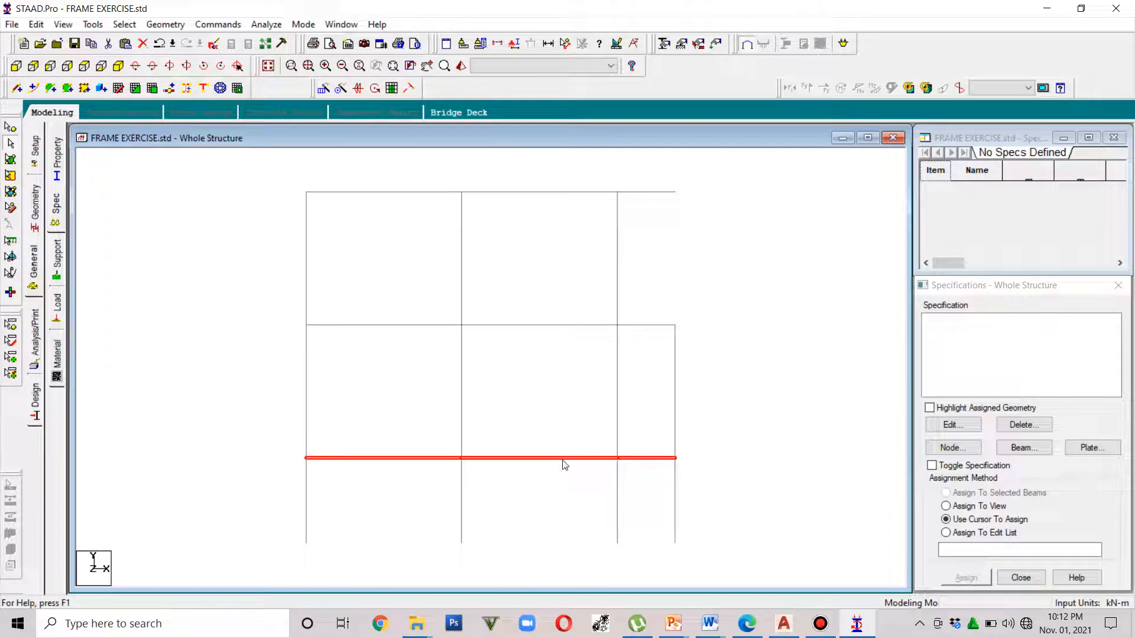
{"action": "left_click", "coordinate": [1023, 448]}
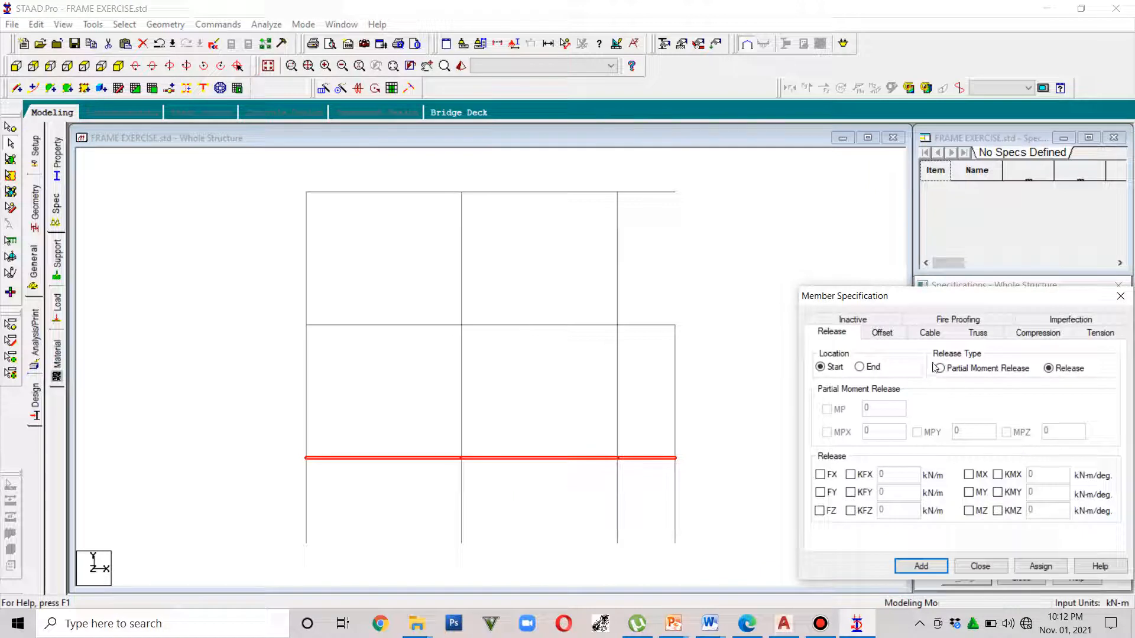
{"action": "left_click", "coordinate": [902, 335]}
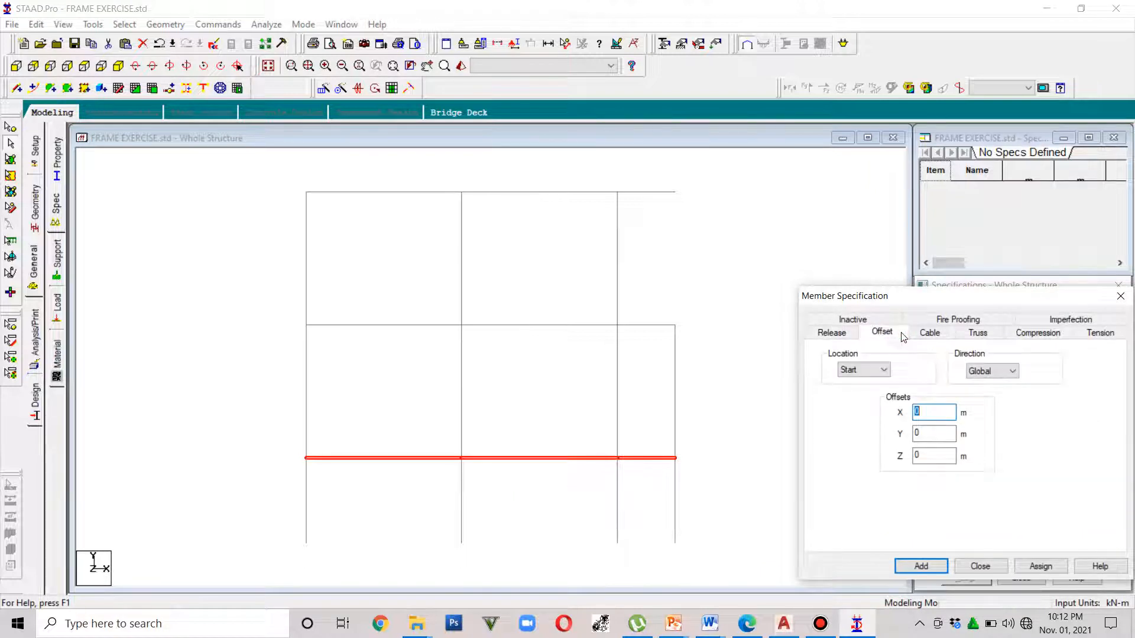
{"action": "left_click", "coordinate": [930, 436]}
{"action": "left_click_drag", "start_coordinate": [931, 436], "coordinate": [909, 437]}
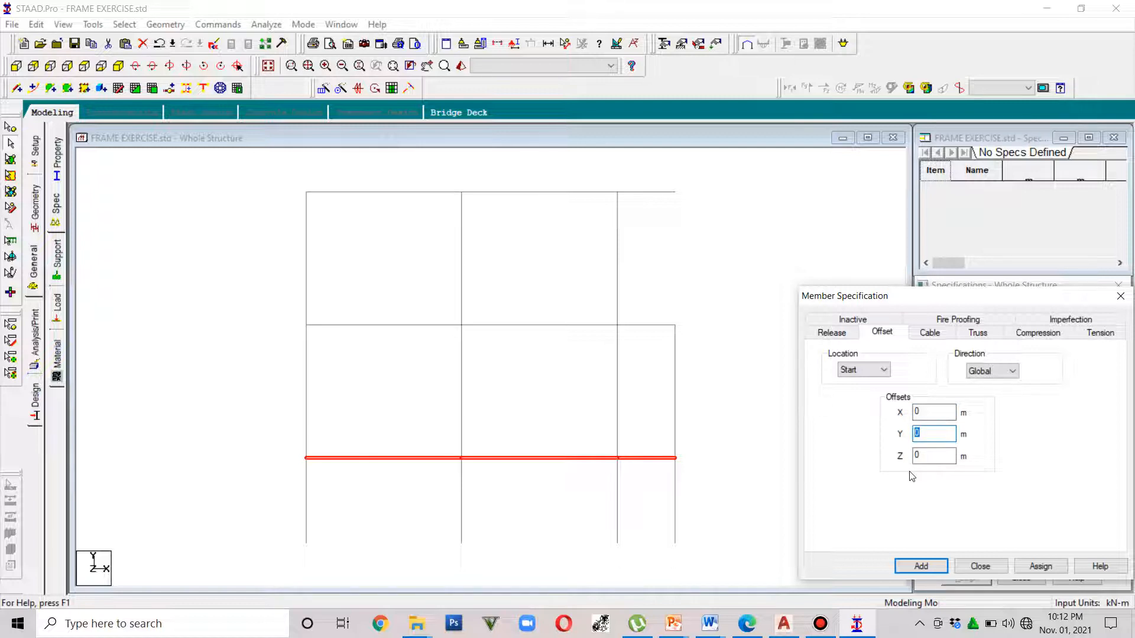
{"action": "type", "text": "0.2"}
{"action": "left_click", "coordinate": [1021, 568]}
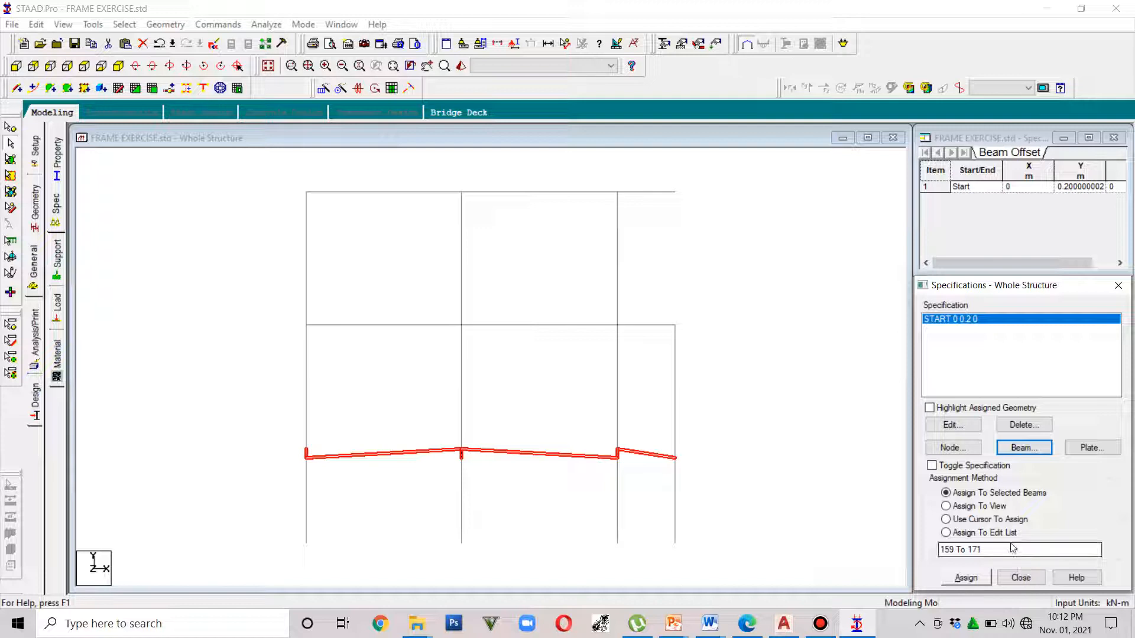
Assign a global end offset of Y 0.2 m to the same lowest-level beams
{"action": "left_click", "coordinate": [1018, 448]}
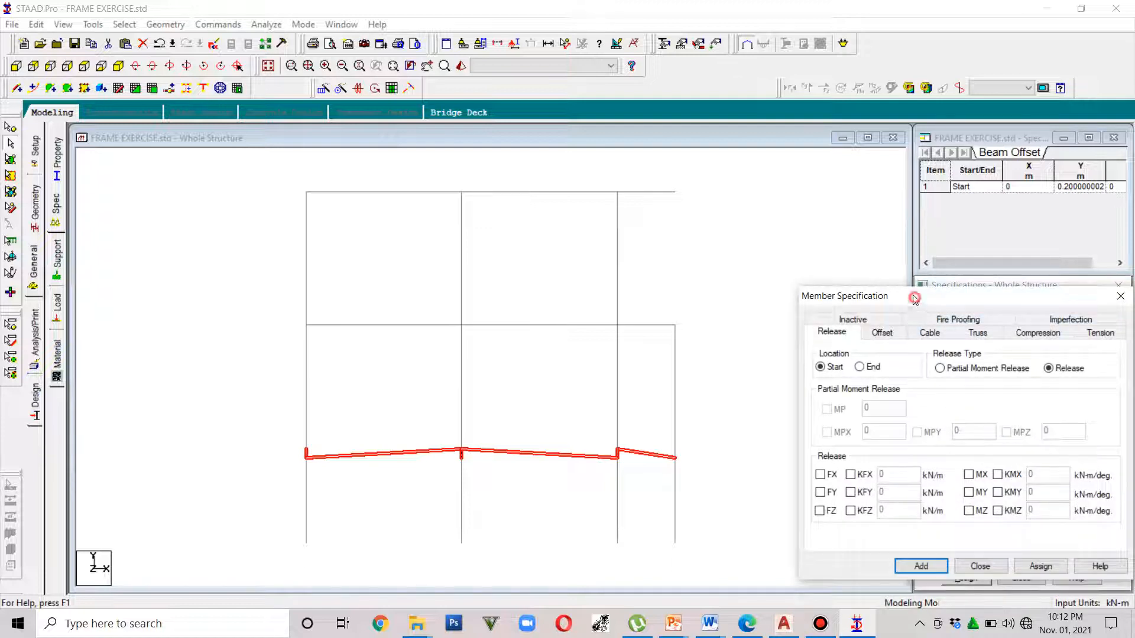
{"action": "left_click_drag", "start_coordinate": [910, 295], "coordinate": [837, 256]}
{"action": "left_click", "coordinate": [809, 294]}
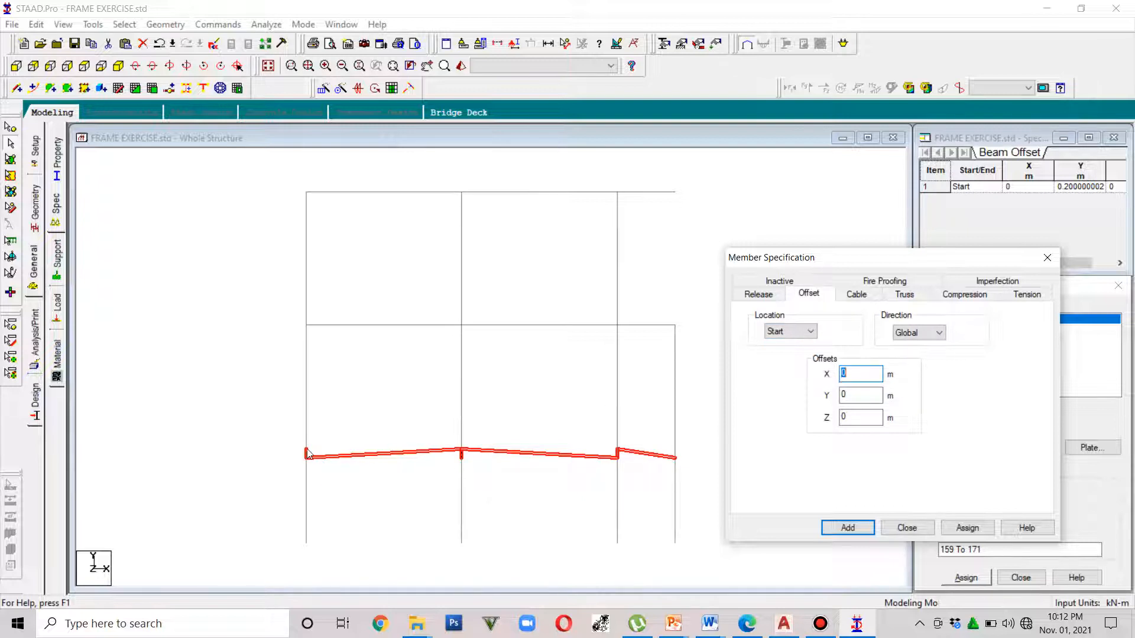
{"action": "left_click", "coordinate": [798, 331]}
{"action": "left_click", "coordinate": [796, 351]}
{"action": "left_click", "coordinate": [858, 395]}
{"action": "left_click_drag", "start_coordinate": [857, 395], "coordinate": [835, 393]}
{"action": "left_click", "coordinate": [966, 529]}
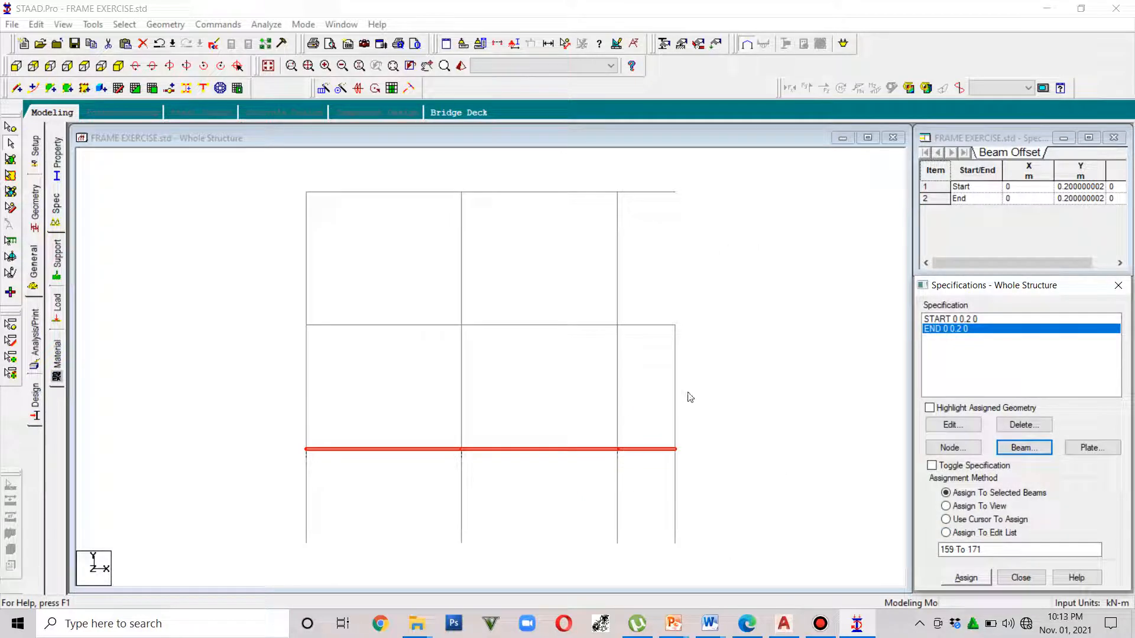
Assign a global start offset of Y 0.175 m to all beams of the two upper levels as a member specification
{"action": "left_click", "coordinate": [700, 357]}
{"action": "left_click_drag", "start_coordinate": [687, 341], "coordinate": [299, 301]}
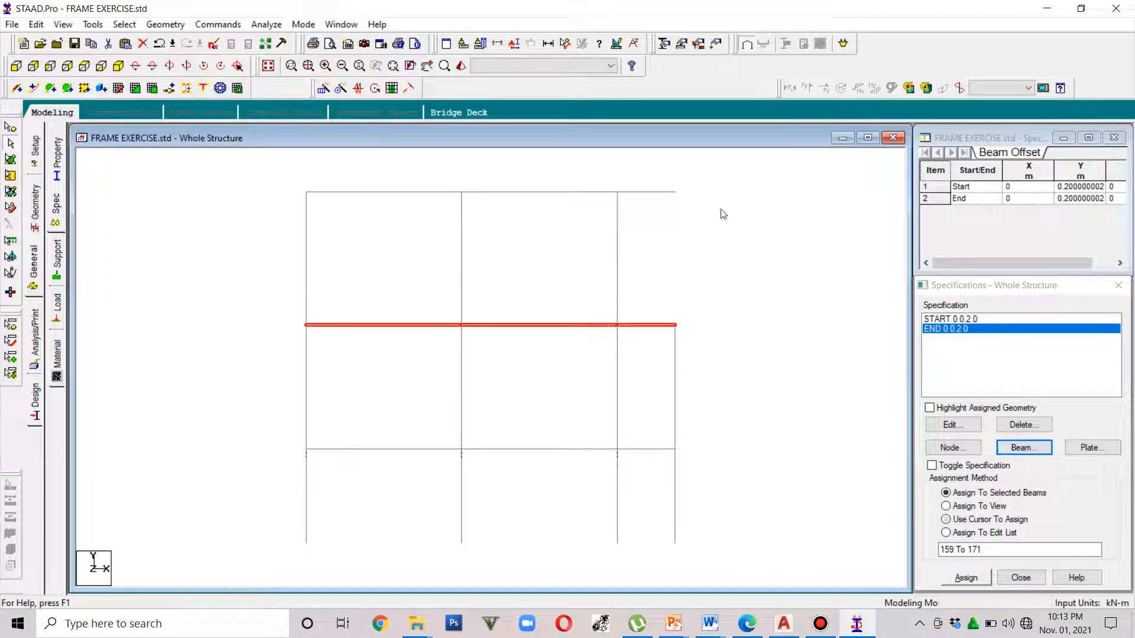
{"action": "left_click_drag", "start_coordinate": [707, 203], "coordinate": [260, 184], "text": "ctrl"}
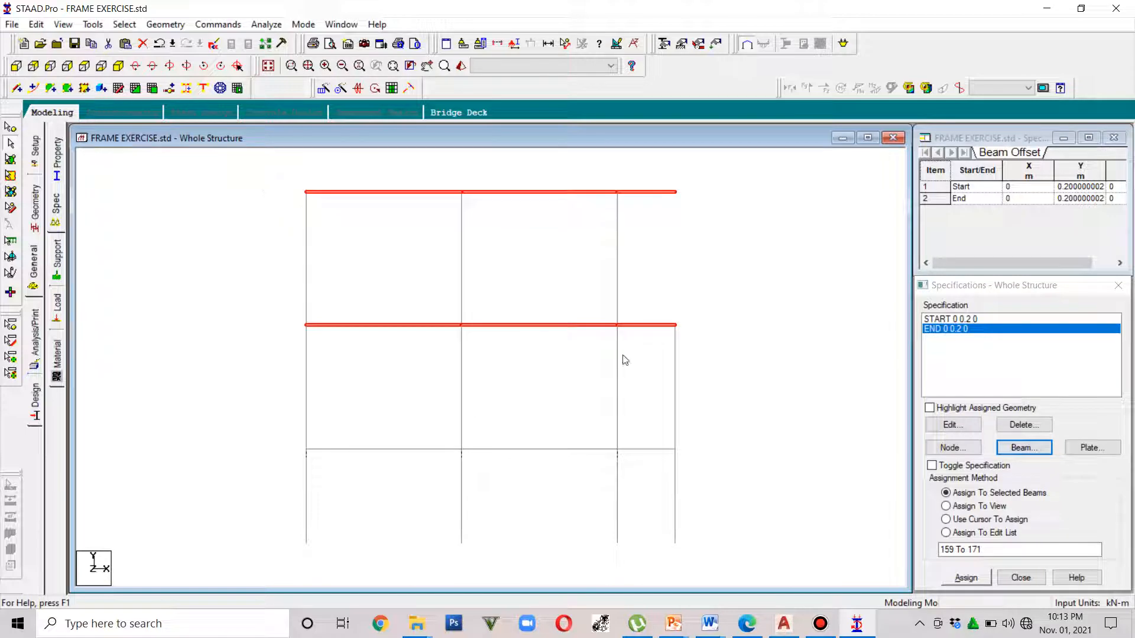
{"action": "left_click", "coordinate": [1012, 450]}
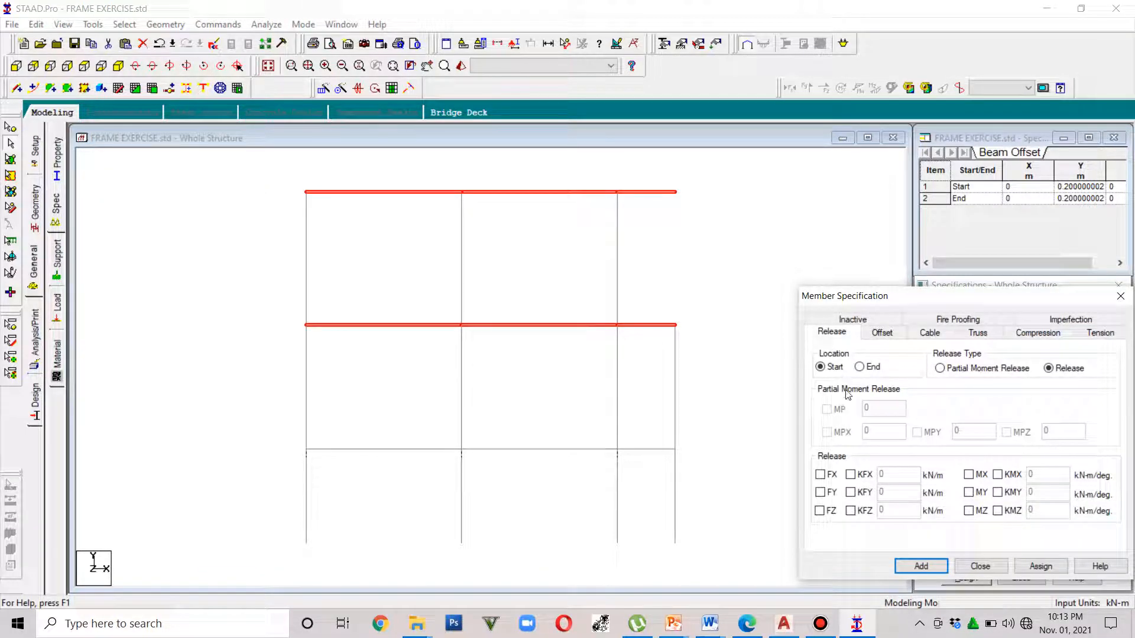
{"action": "left_click", "coordinate": [887, 334]}
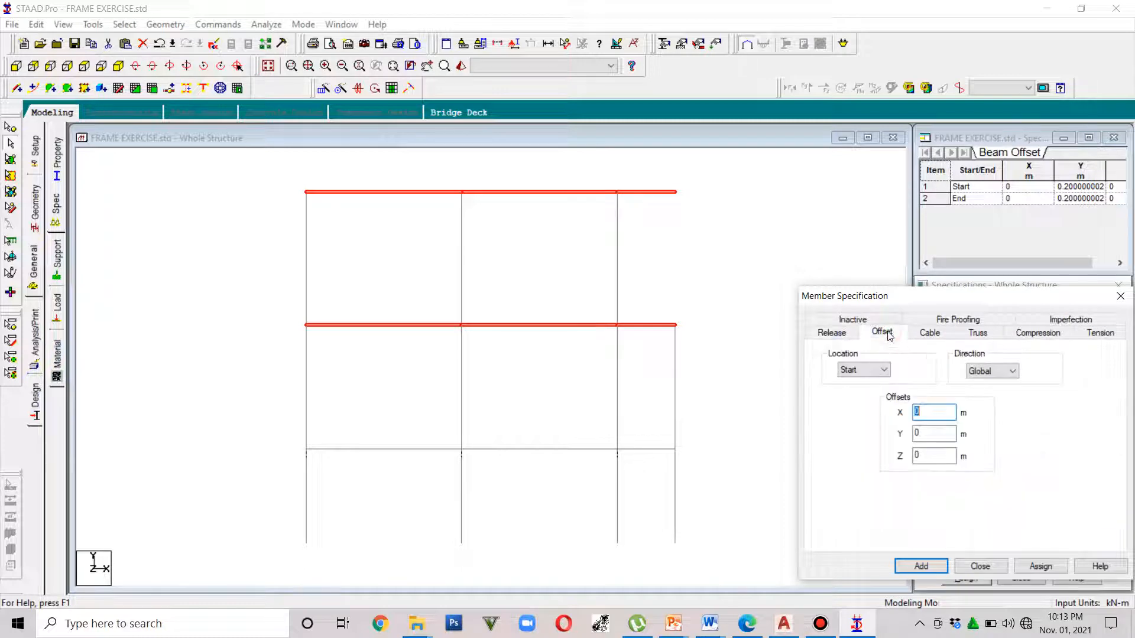
{"action": "left_click", "coordinate": [919, 433]}
{"action": "left_click", "coordinate": [1028, 568]}
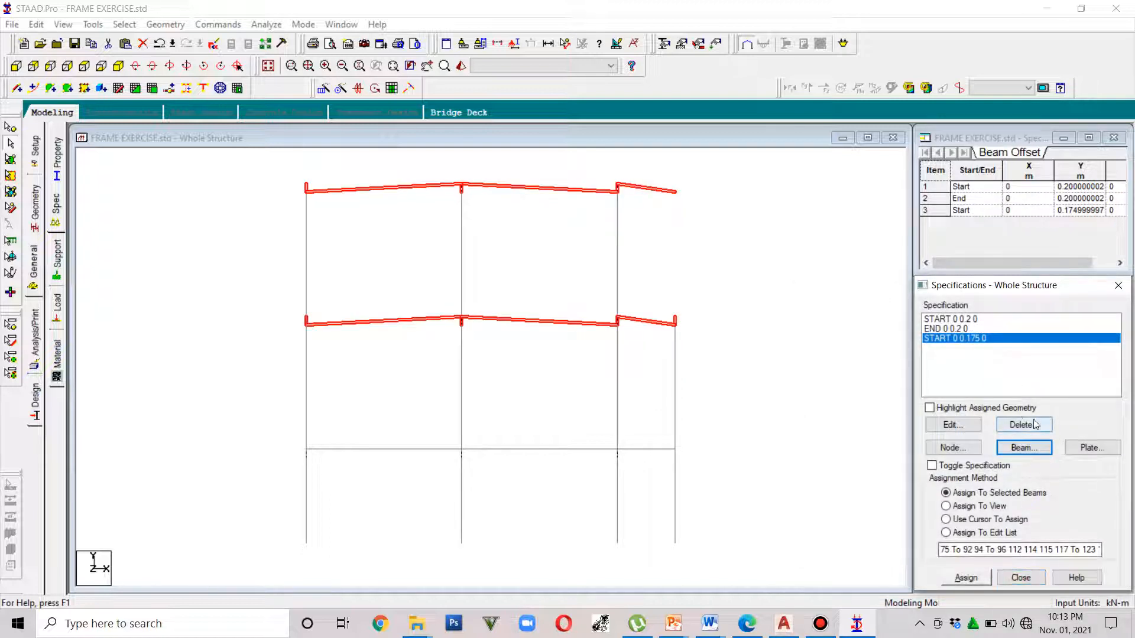
Assign a global end offset of Y 0.175 m to the same beams of the two upper levels
{"action": "left_click", "coordinate": [1016, 450]}
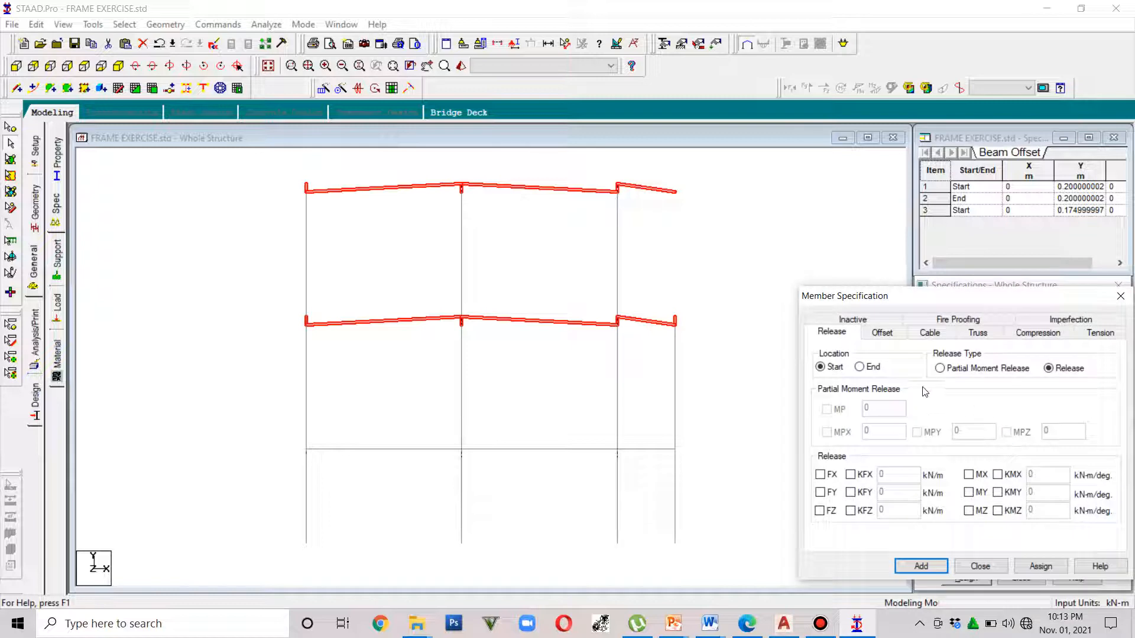
{"action": "left_click", "coordinate": [882, 332]}
{"action": "left_click", "coordinate": [885, 370]}
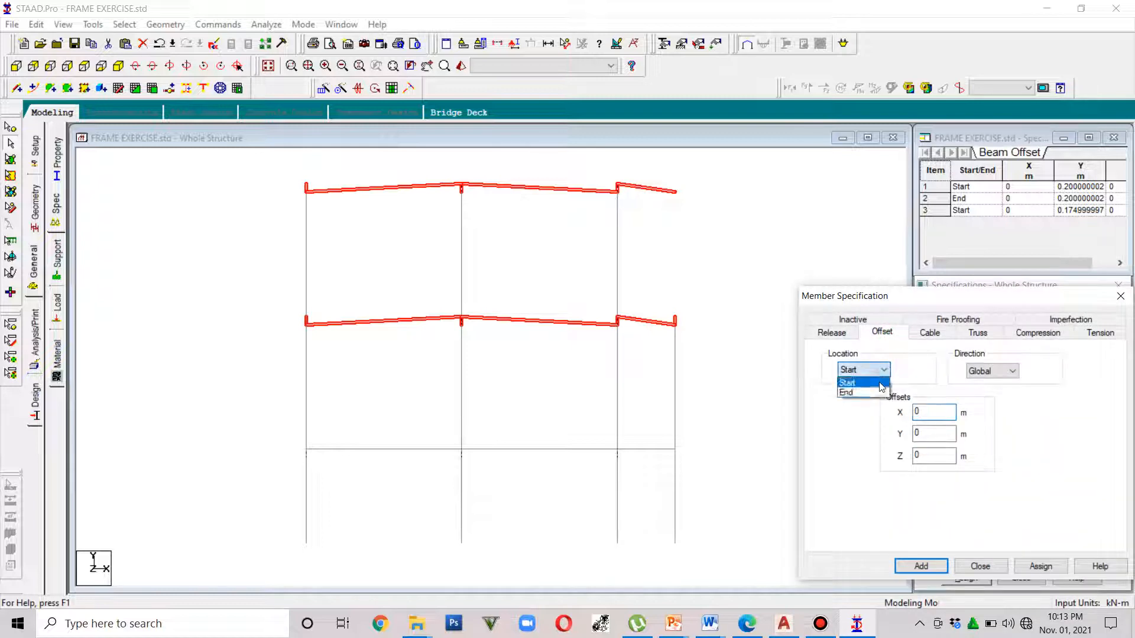
{"action": "left_click", "coordinate": [870, 393]}
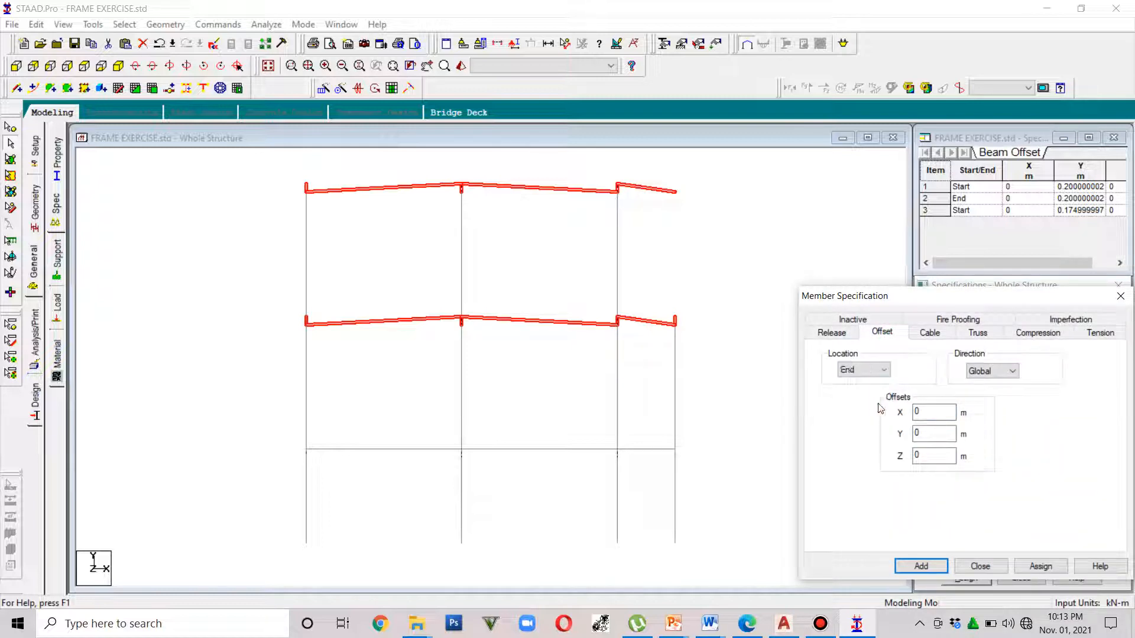
{"action": "left_click", "coordinate": [925, 431]}
{"action": "type", "text": ".175"}
{"action": "left_click", "coordinate": [1028, 566]}
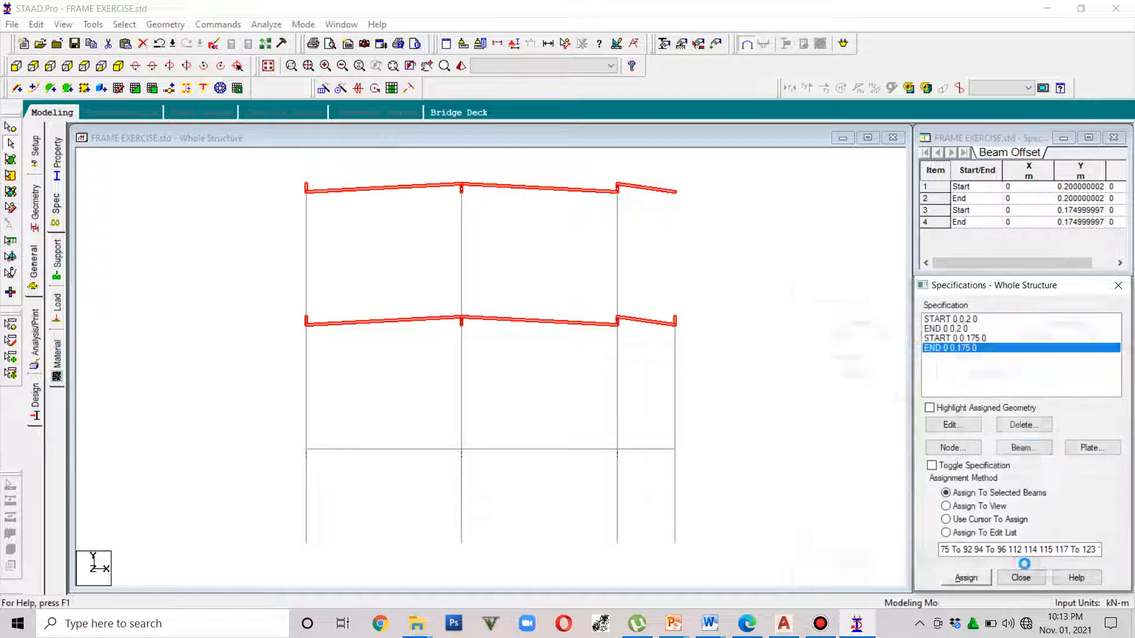
{"action": "left_click", "coordinate": [726, 314]}
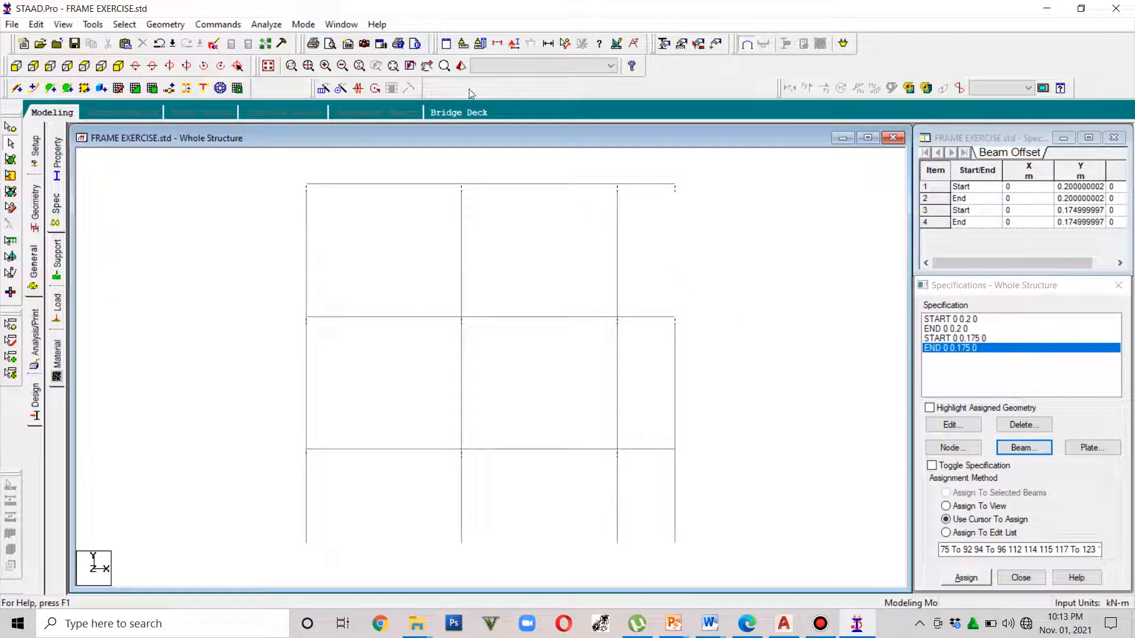
Examine the direction of the beam offsets at the columns in a 3D rendered view from several angles
{"action": "left_click", "coordinate": [461, 66]}
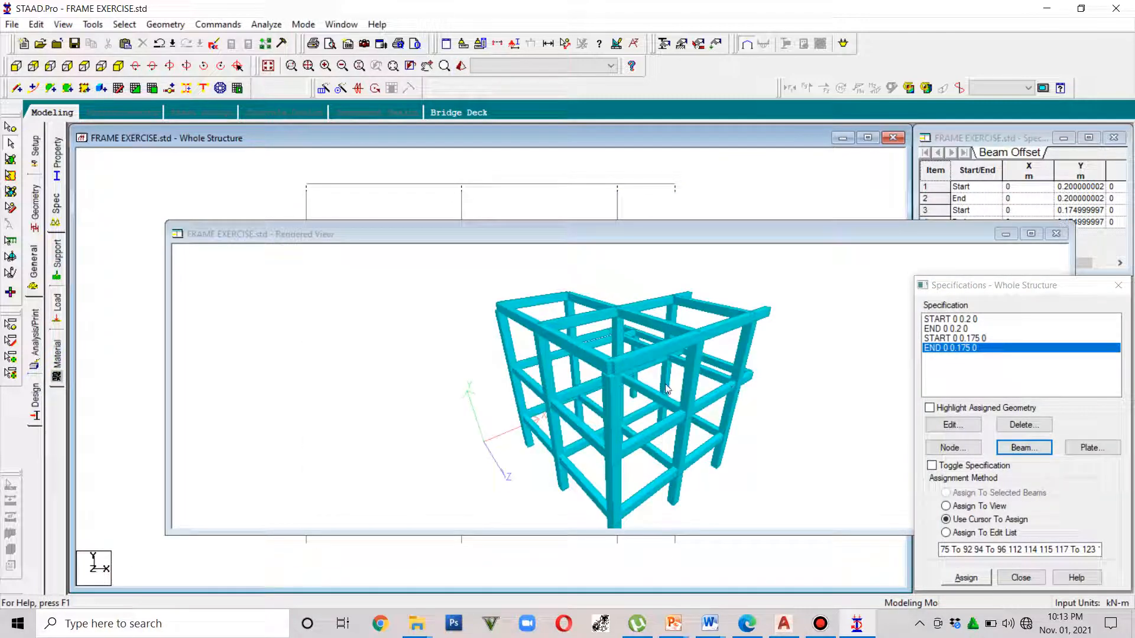
{"action": "left_click_drag", "start_coordinate": [656, 388], "coordinate": [623, 346]}
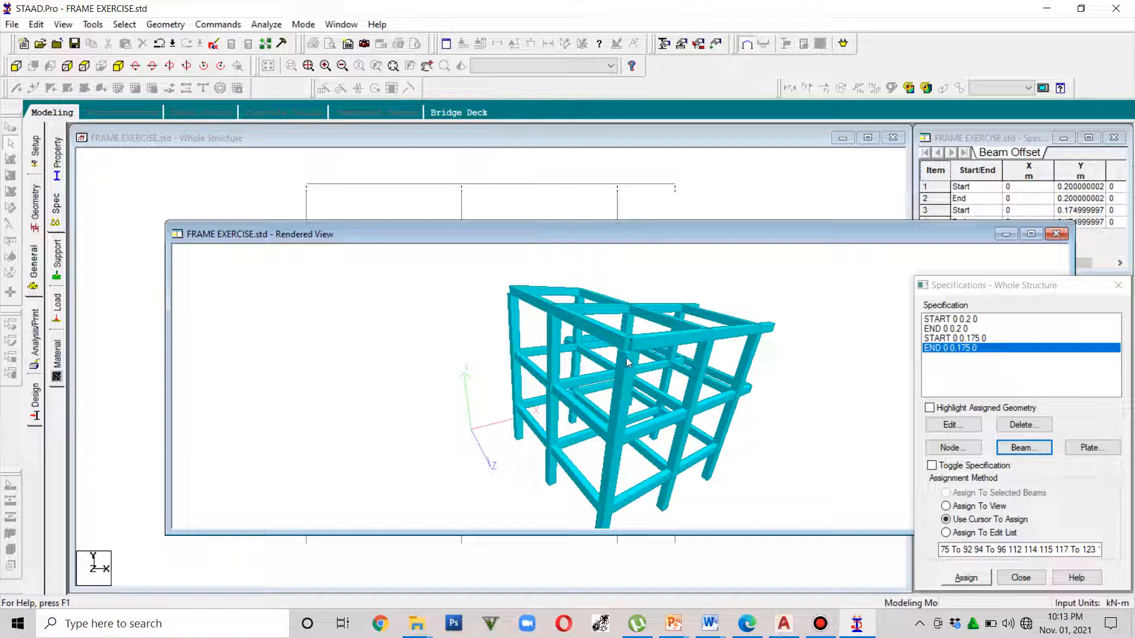
{"action": "mouse_move", "coordinate": [629, 427]}
{"action": "left_mouse_down"}
{"action": "mouse_move", "coordinate": [638, 420]}
{"action": "mouse_move", "coordinate": [626, 406]}
{"action": "mouse_move", "coordinate": [585, 409]}
{"action": "mouse_move", "coordinate": [513, 382]}
{"action": "mouse_move", "coordinate": [615, 351]}
{"action": "mouse_move", "coordinate": [598, 339]}
{"action": "mouse_move", "coordinate": [671, 344]}
{"action": "mouse_move", "coordinate": [622, 429]}
{"action": "mouse_move", "coordinate": [641, 409]}
{"action": "left_mouse_up"}
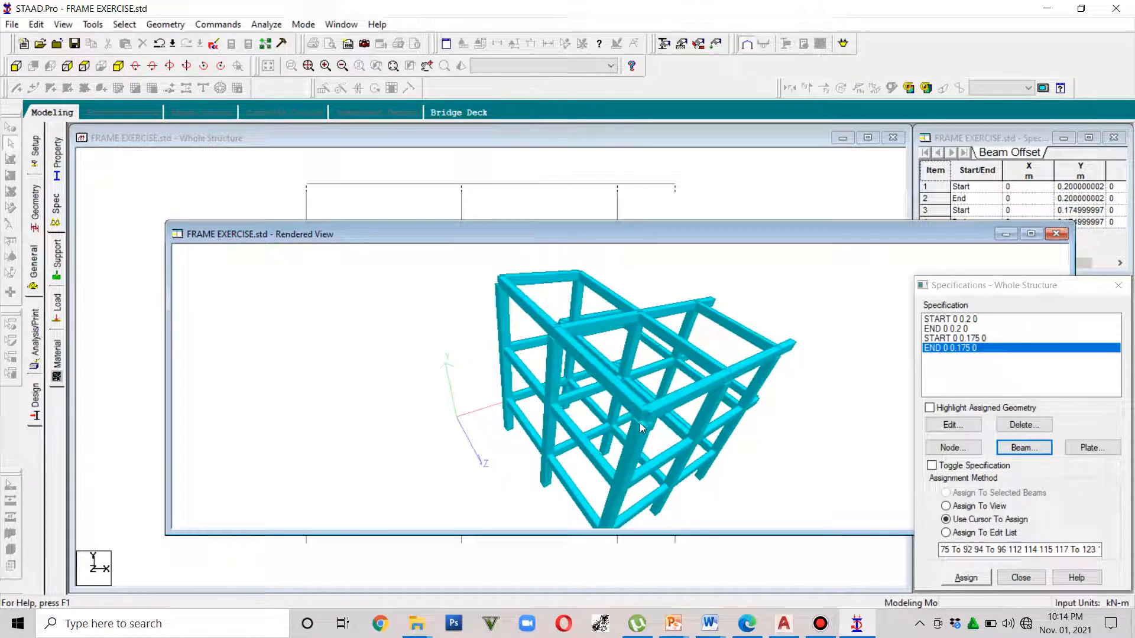
{"action": "left_click", "coordinate": [1056, 233]}
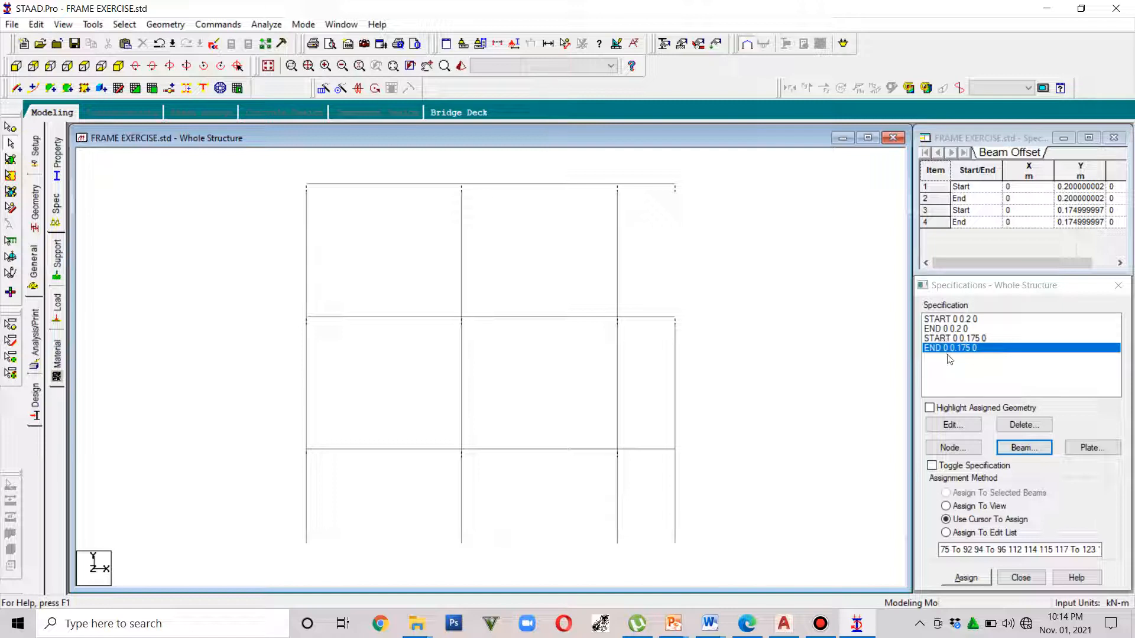
Change the lowest-level beams' start and end offset specifications to Y -0.2 m
{"action": "double_click", "coordinate": [960, 320]}
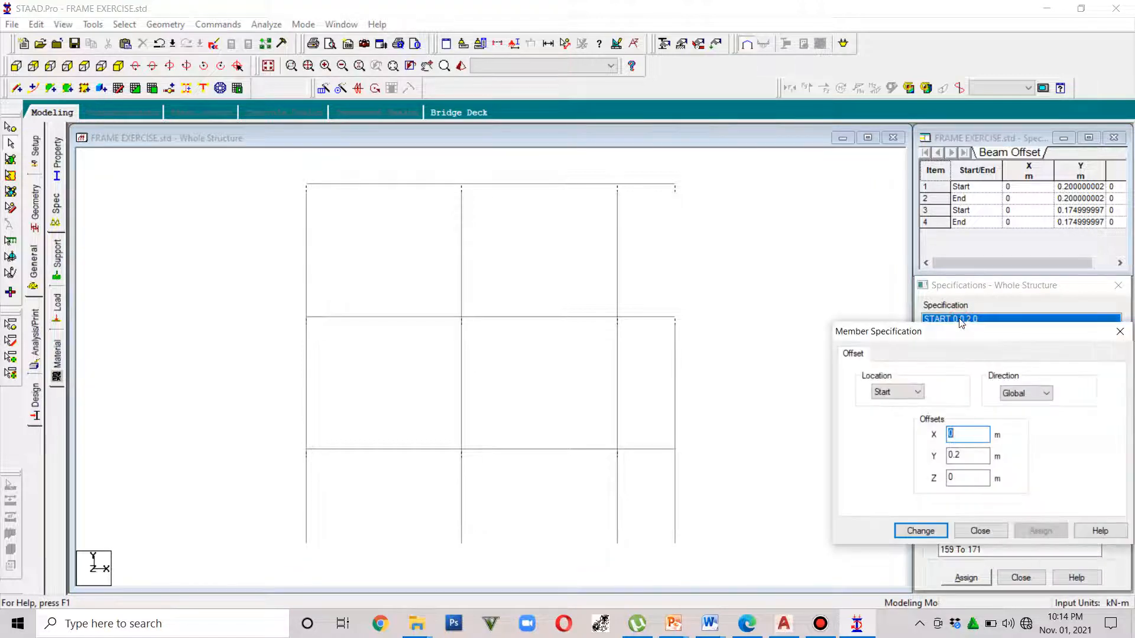
{"action": "left_click", "coordinate": [948, 456]}
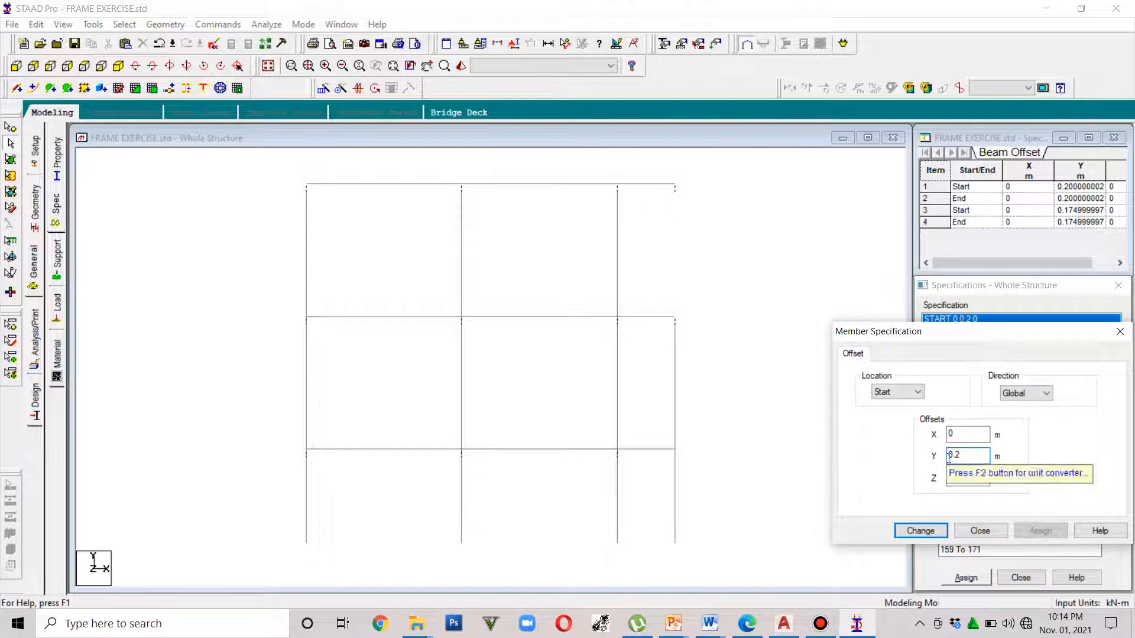
{"action": "type", "text": "-"}
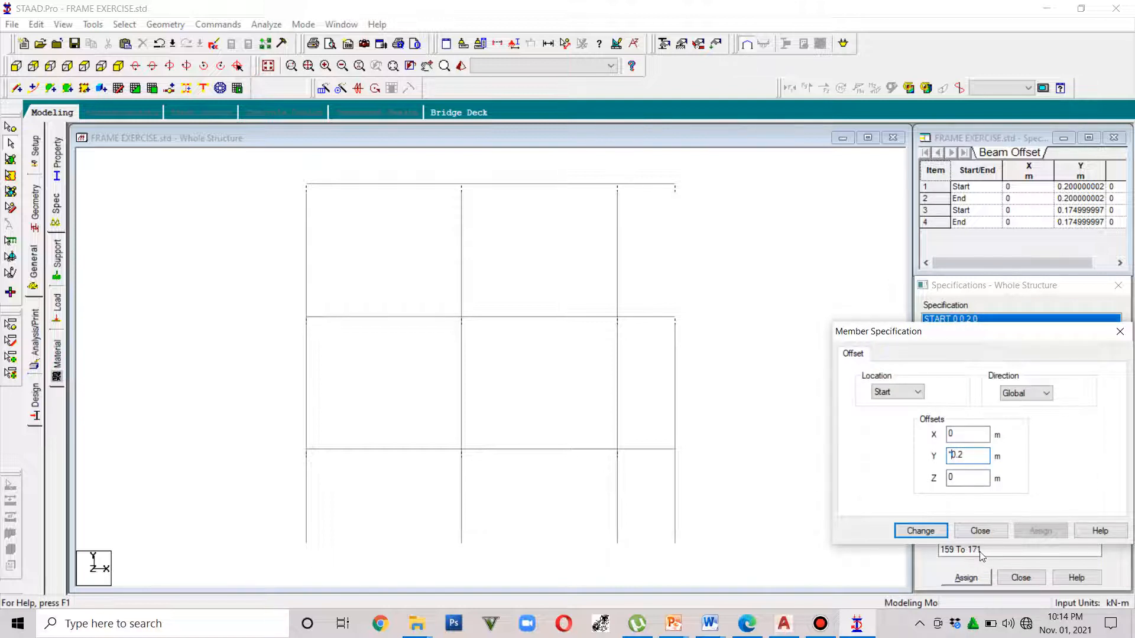
{"action": "type", "text": "-"}
{"action": "left_click", "coordinate": [920, 531]}
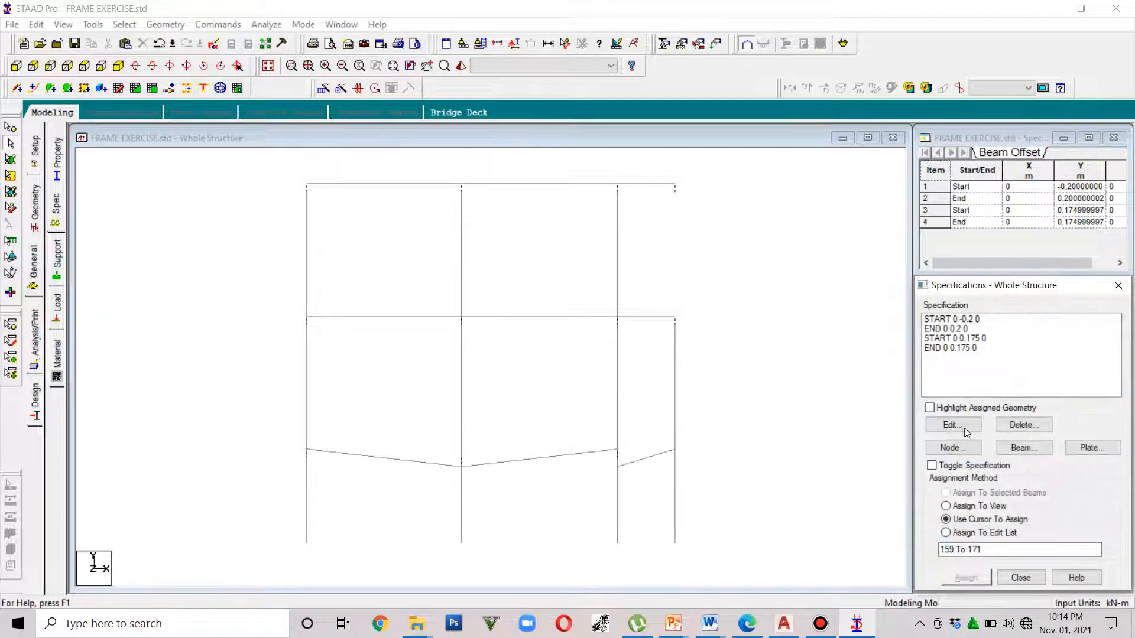
{"action": "double_click", "coordinate": [964, 329]}
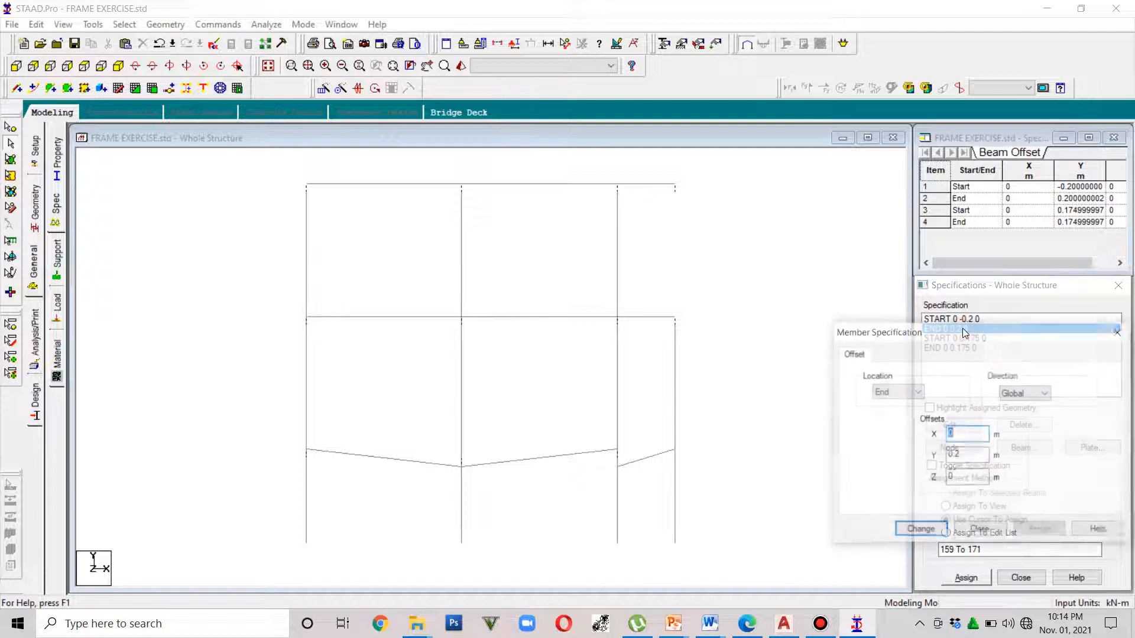
{"action": "left_click", "coordinate": [949, 455]}
{"action": "type", "text": "-"}
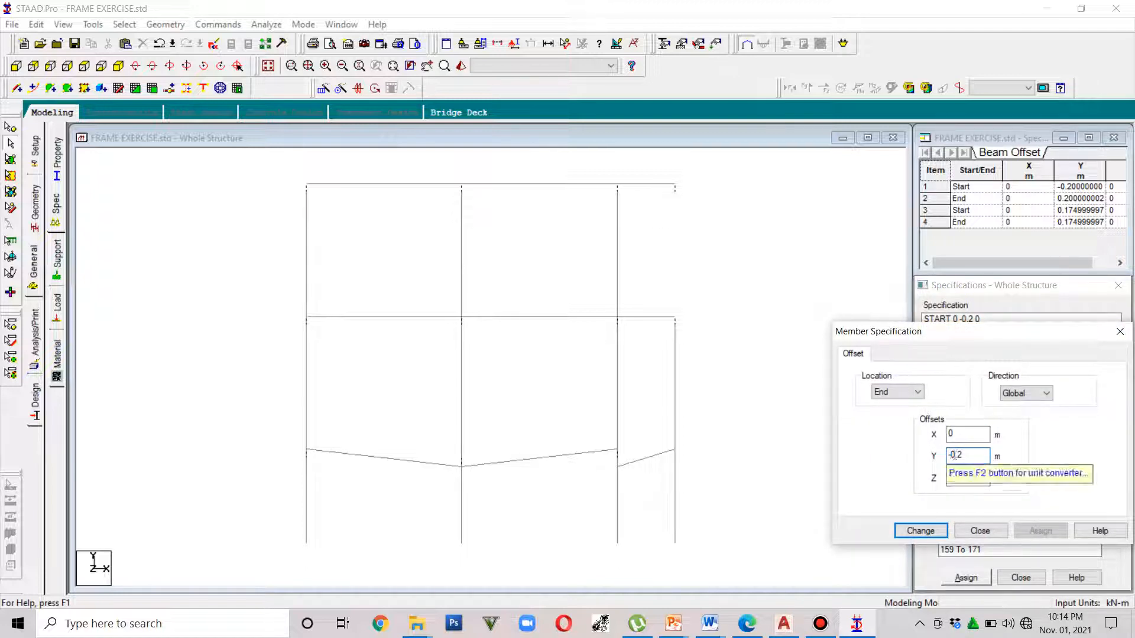
{"action": "left_click", "coordinate": [920, 530]}
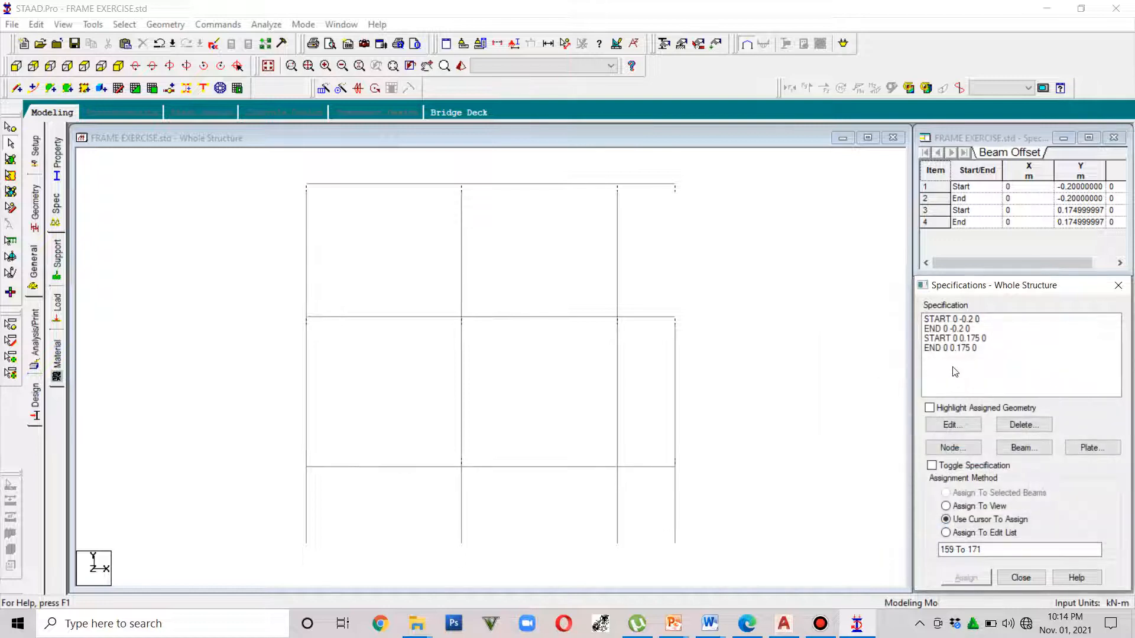
Change the upper-level beams' start and end offset specifications to Y -0.175 m
{"action": "left_click", "coordinate": [951, 339]}
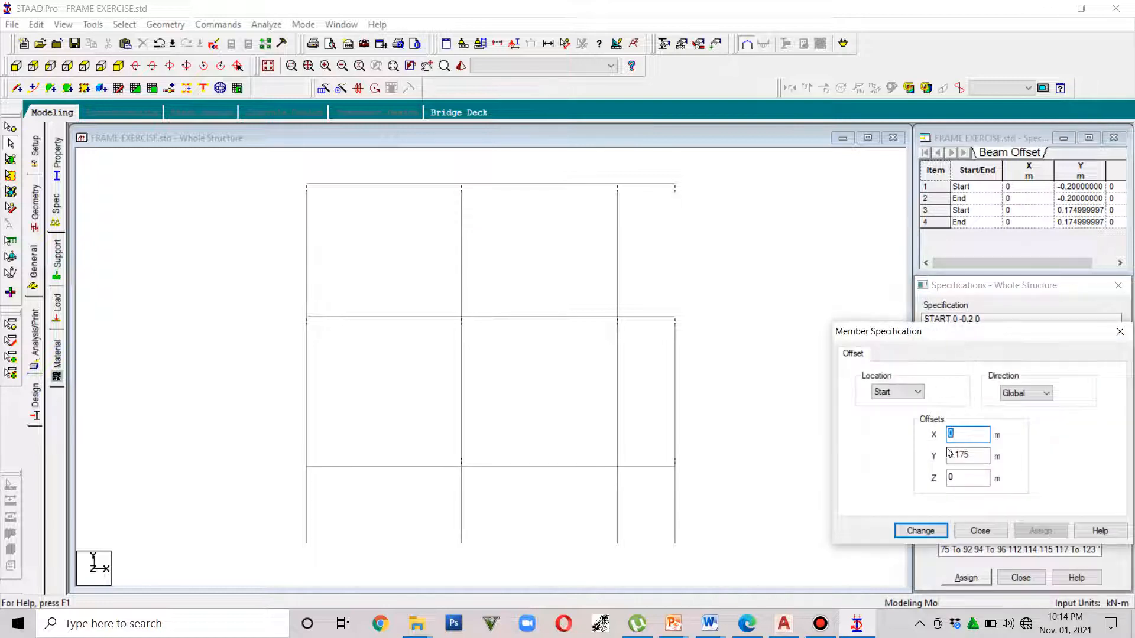
{"action": "left_click", "coordinate": [948, 454]}
{"action": "type", "text": "-"}
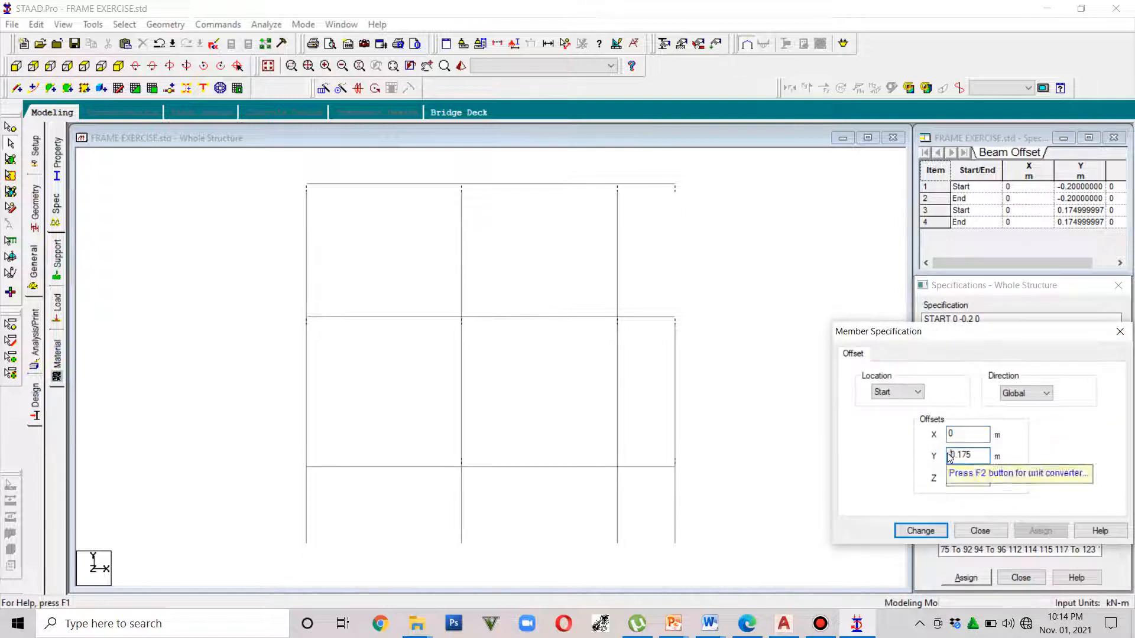
{"action": "left_click", "coordinate": [923, 530]}
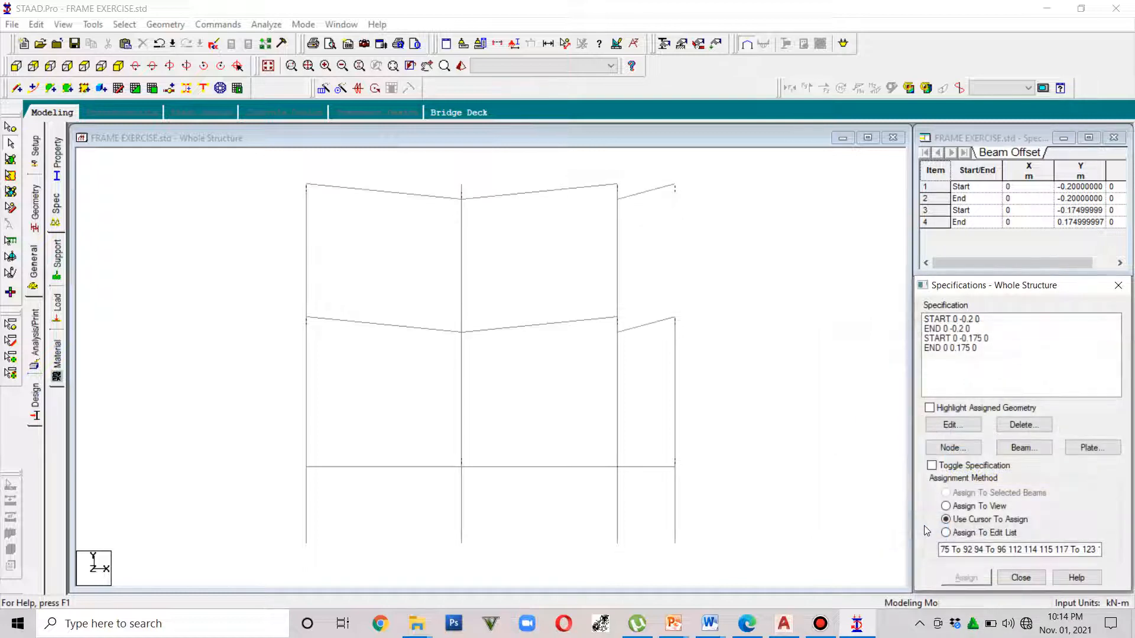
{"action": "double_click", "coordinate": [949, 348]}
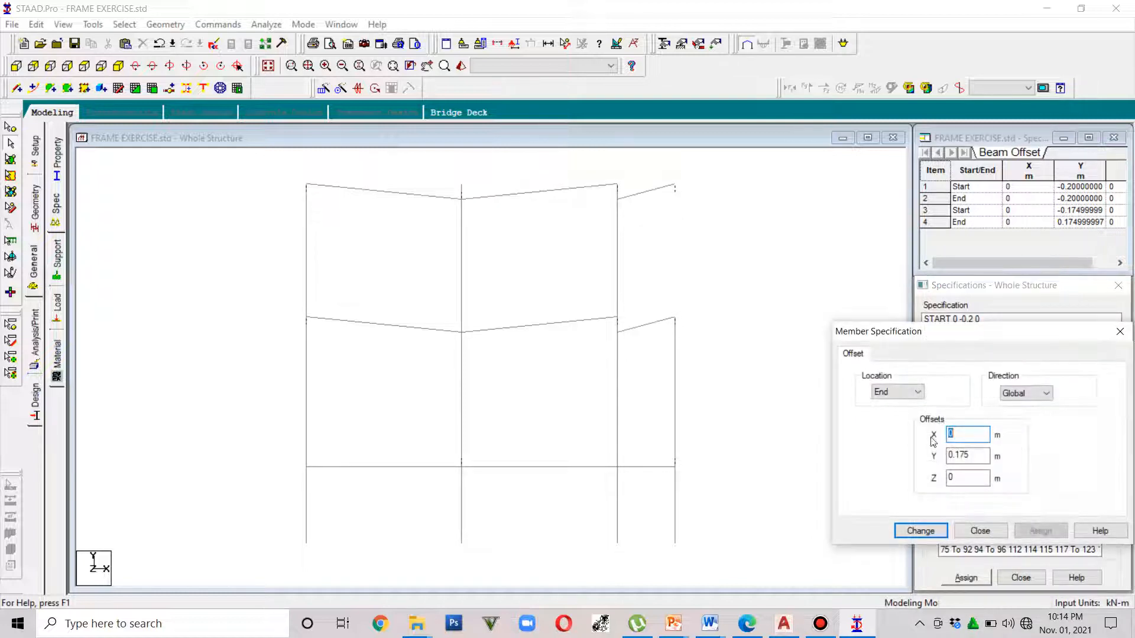
{"action": "left_click", "coordinate": [948, 454]}
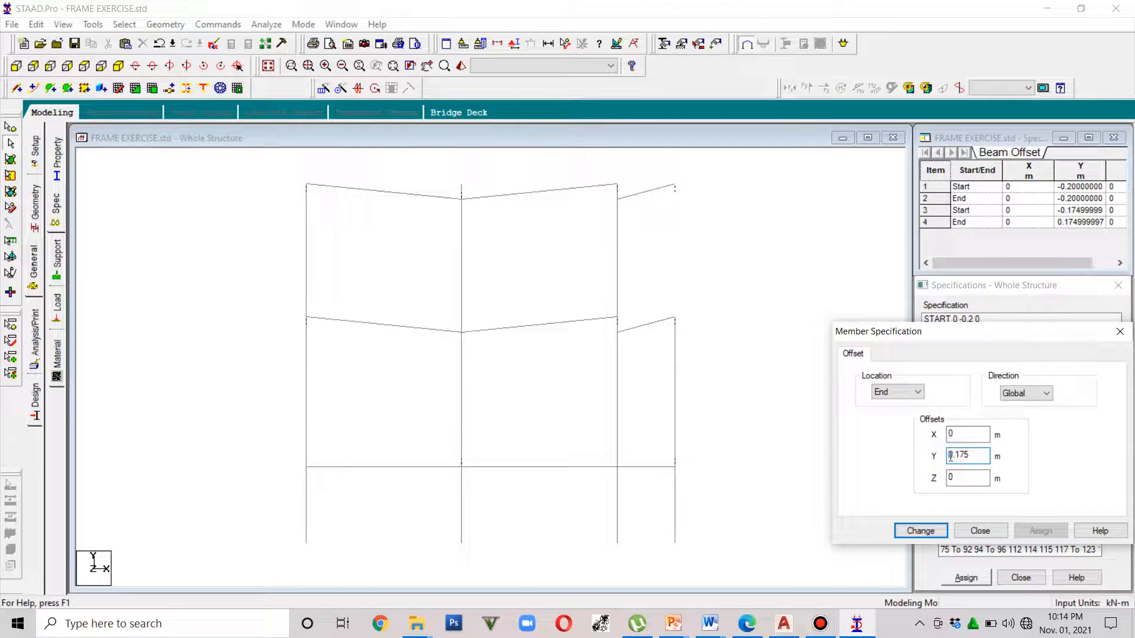
{"action": "type", "text": "-"}
{"action": "left_click", "coordinate": [922, 530]}
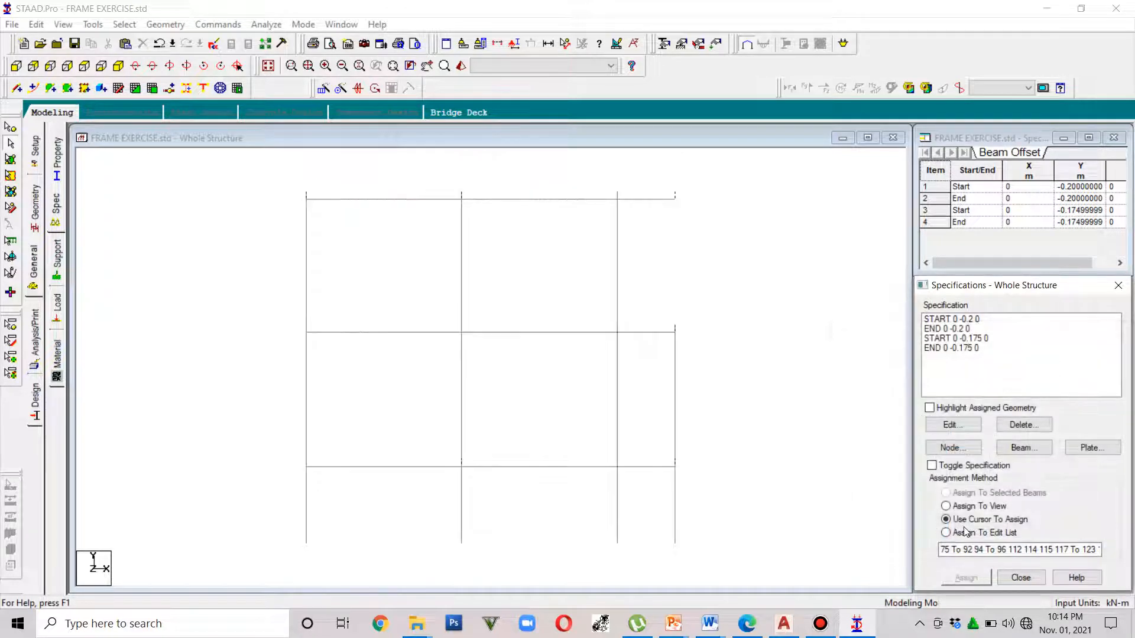
Examine how the offset beams meet the columns and overhangs in an enlarged 3D rendered view from several angles
{"action": "left_click", "coordinate": [461, 65]}
{"action": "left_click_drag", "start_coordinate": [673, 440], "coordinate": [672, 390]}
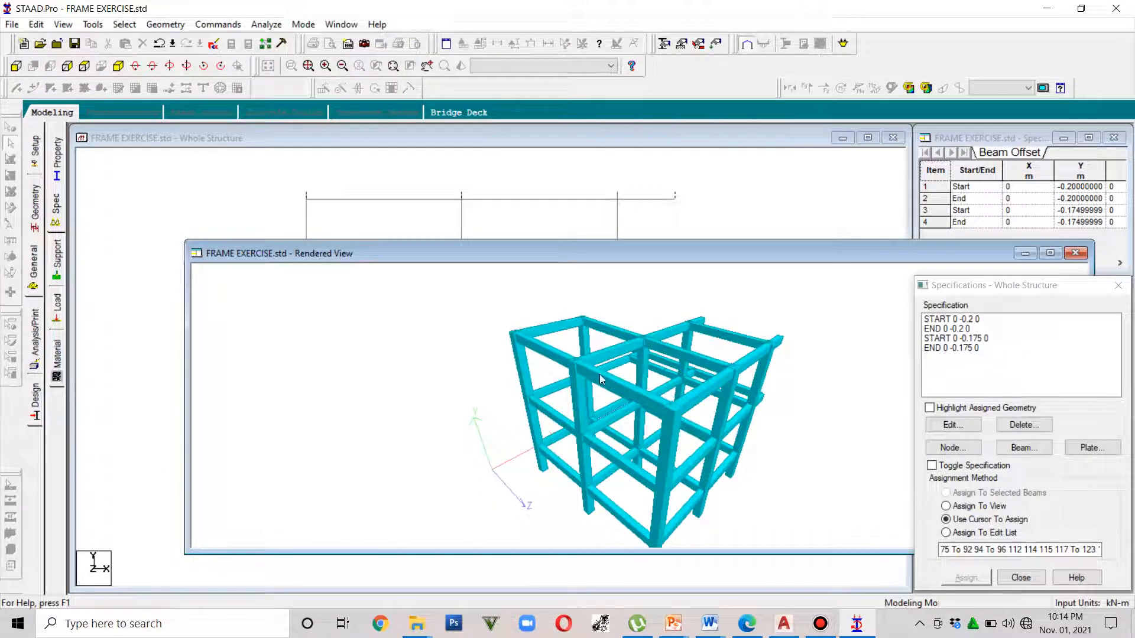
{"action": "left_click_drag", "start_coordinate": [531, 336], "coordinate": [700, 469]}
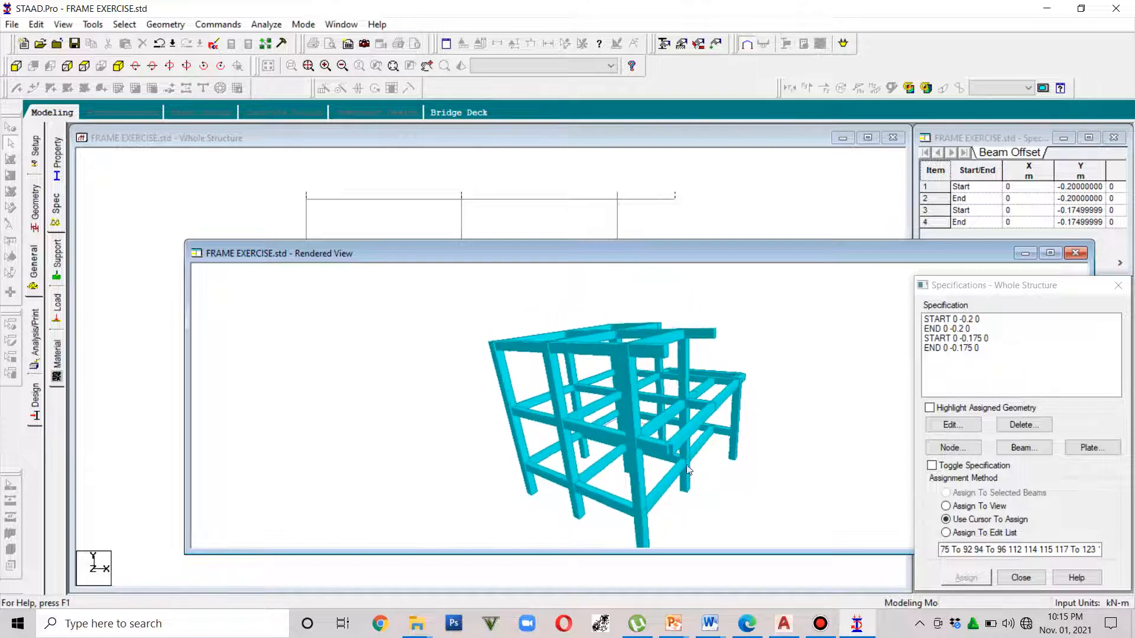
{"action": "scroll", "coordinate": [678, 469], "scroll_direction": "up", "scroll_amount": 5}
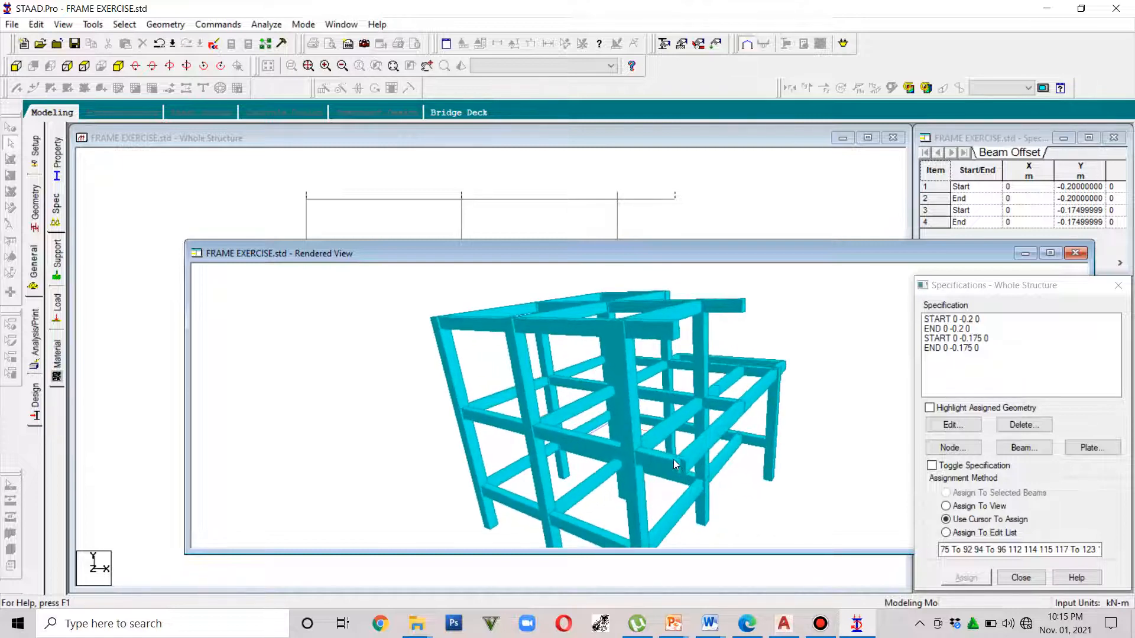
{"action": "left_click_drag", "start_coordinate": [736, 487], "coordinate": [835, 484]}
{"action": "scroll", "coordinate": [747, 469], "scroll_direction": "up", "scroll_amount": 2}
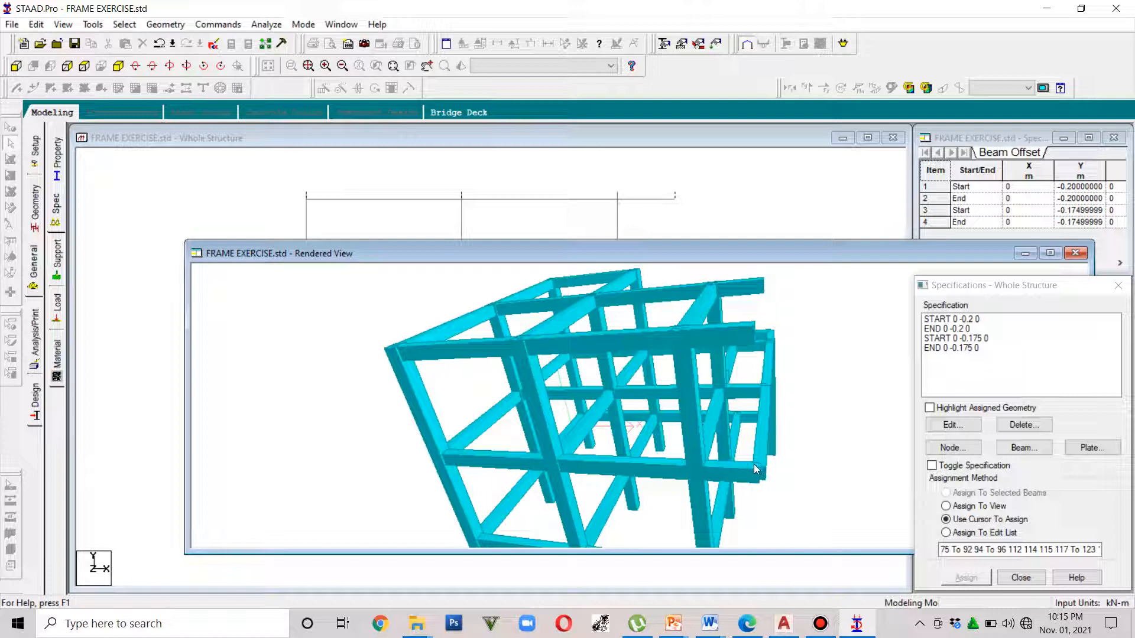
{"action": "left_click_drag", "start_coordinate": [777, 471], "coordinate": [797, 436]}
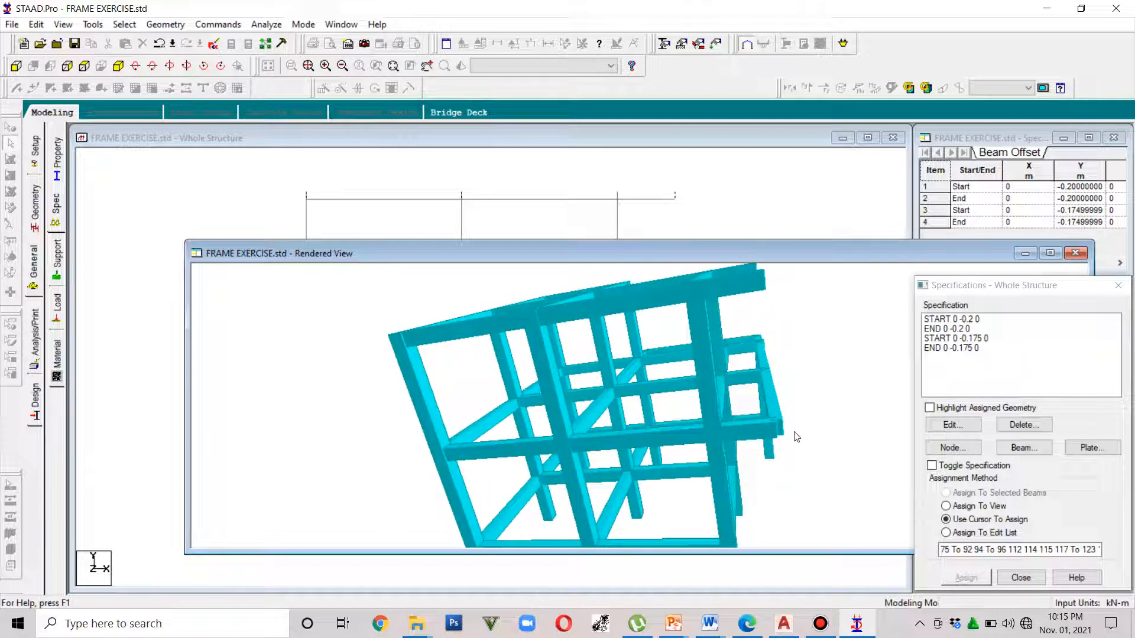
{"action": "left_click", "coordinate": [1073, 254]}
Isolate the beams of the middle level and show them in plan
{"action": "left_click_drag", "start_coordinate": [706, 342], "coordinate": [263, 297]}
{"action": "left_click", "coordinate": [63, 24]}
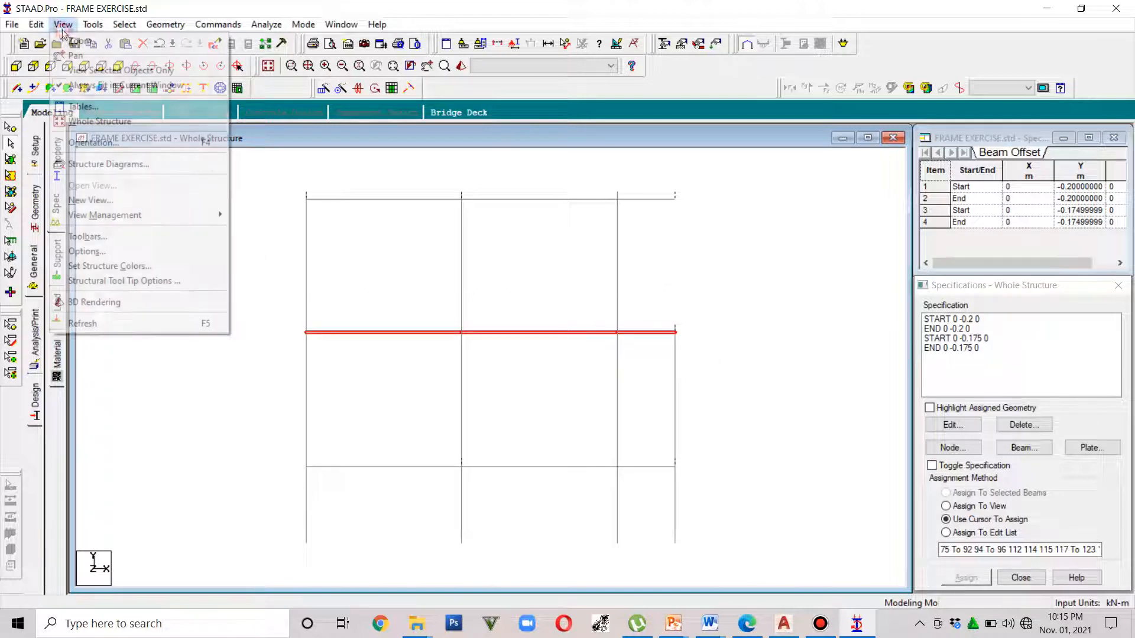
{"action": "left_click", "coordinate": [121, 69]}
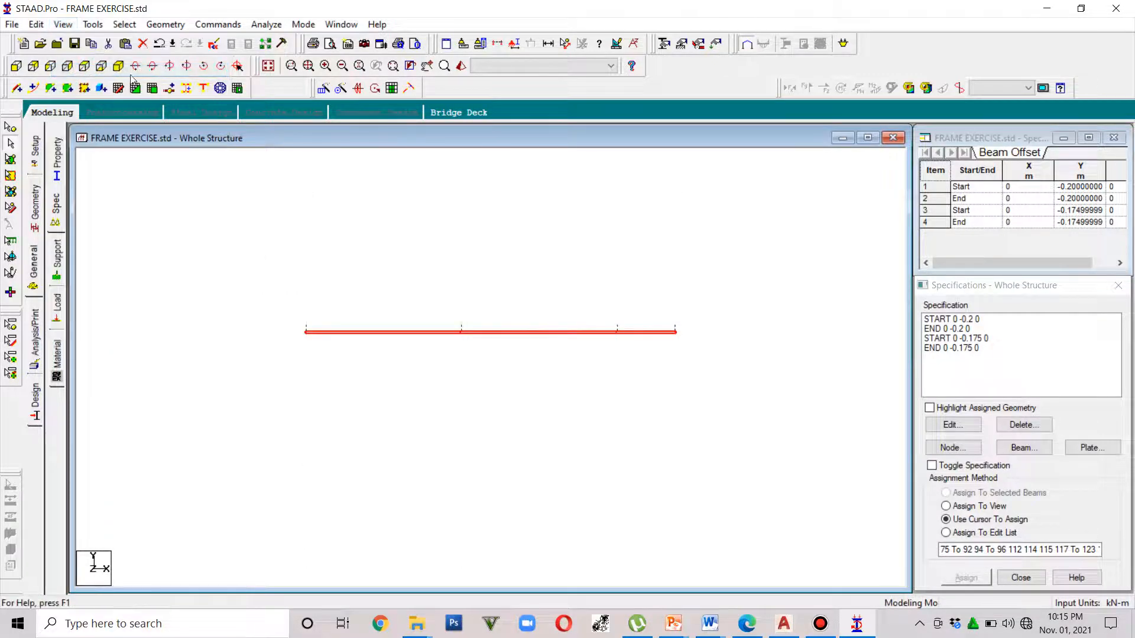
{"action": "left_click", "coordinate": [102, 68]}
Highlight the two collinear beams along the overhang's outer edge to examine where that edge is divided
{"action": "left_click", "coordinate": [489, 544]}
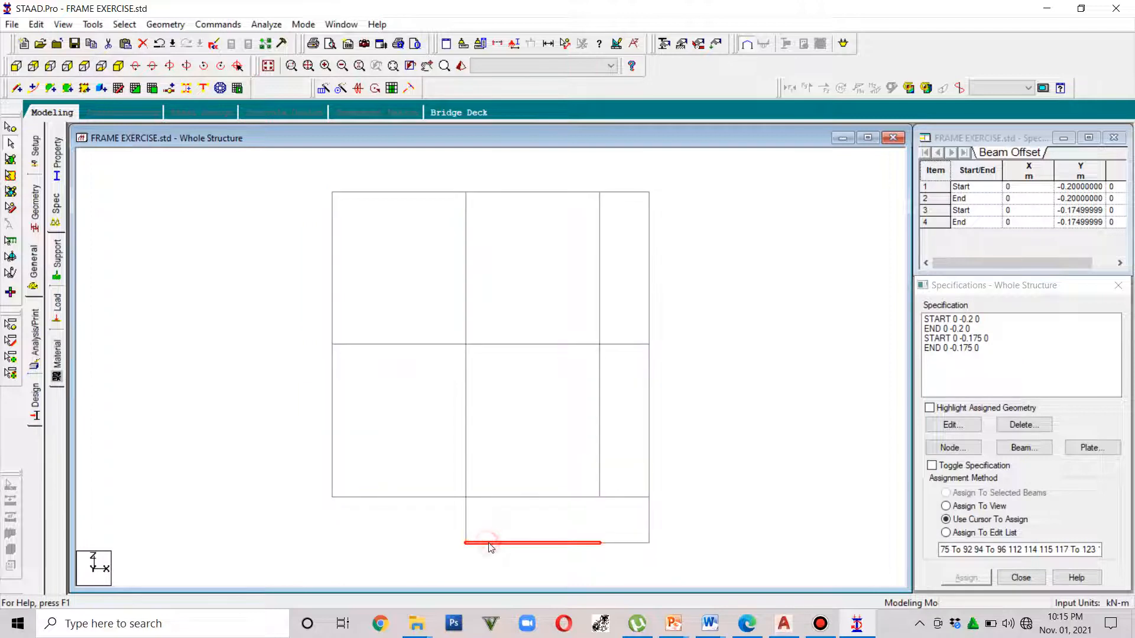
{"action": "left_click", "coordinate": [623, 549], "text": "ctrl"}
{"action": "left_click", "coordinate": [638, 567]}
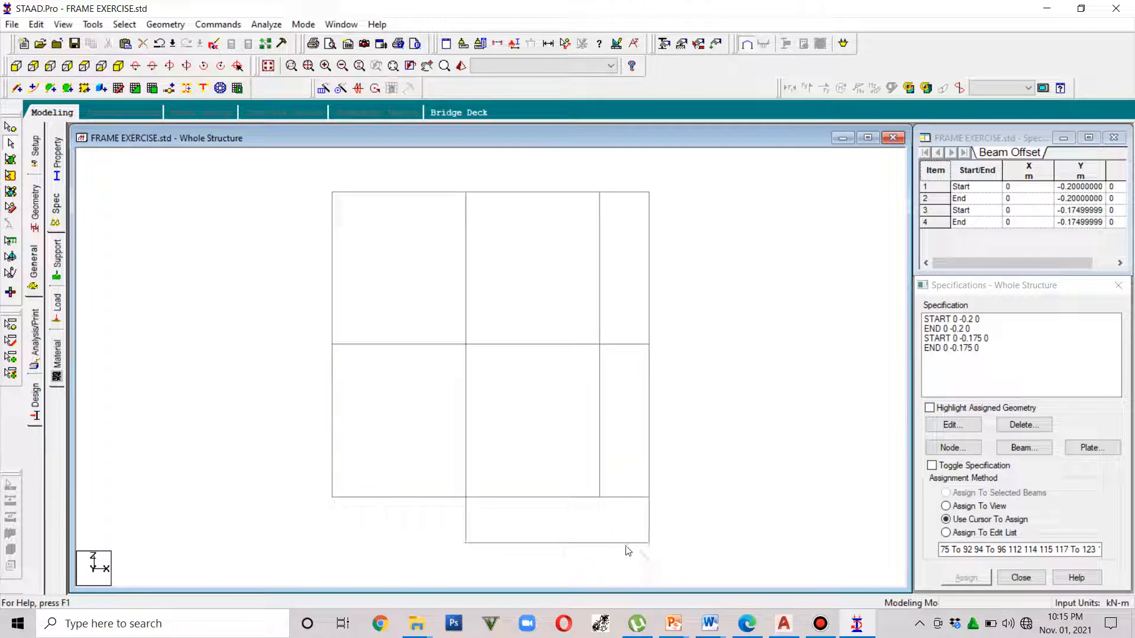
{"action": "left_click", "coordinate": [616, 542]}
{"action": "left_click", "coordinate": [597, 542], "text": "ctrl"}
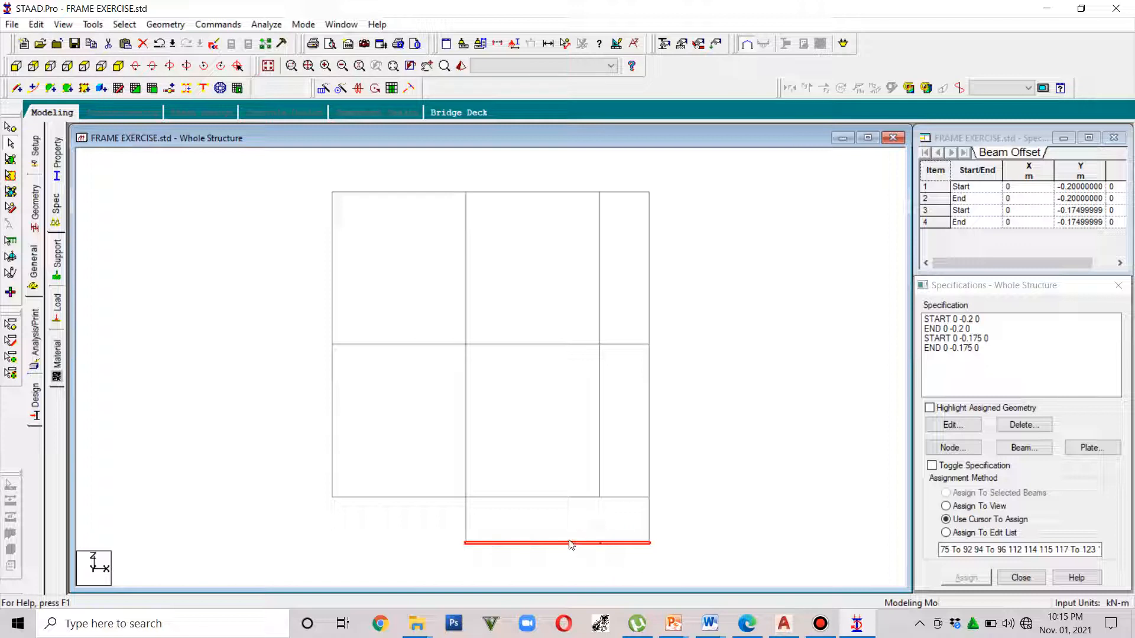
{"action": "left_click", "coordinate": [599, 554]}
{"action": "left_click", "coordinate": [604, 542]}
{"action": "left_click", "coordinate": [587, 544]}
{"action": "left_click", "coordinate": [606, 544]}
{"action": "left_click", "coordinate": [585, 543]}
{"action": "left_click", "coordinate": [607, 544]}
{"action": "left_click", "coordinate": [593, 542]}
{"action": "left_click", "coordinate": [616, 553]}
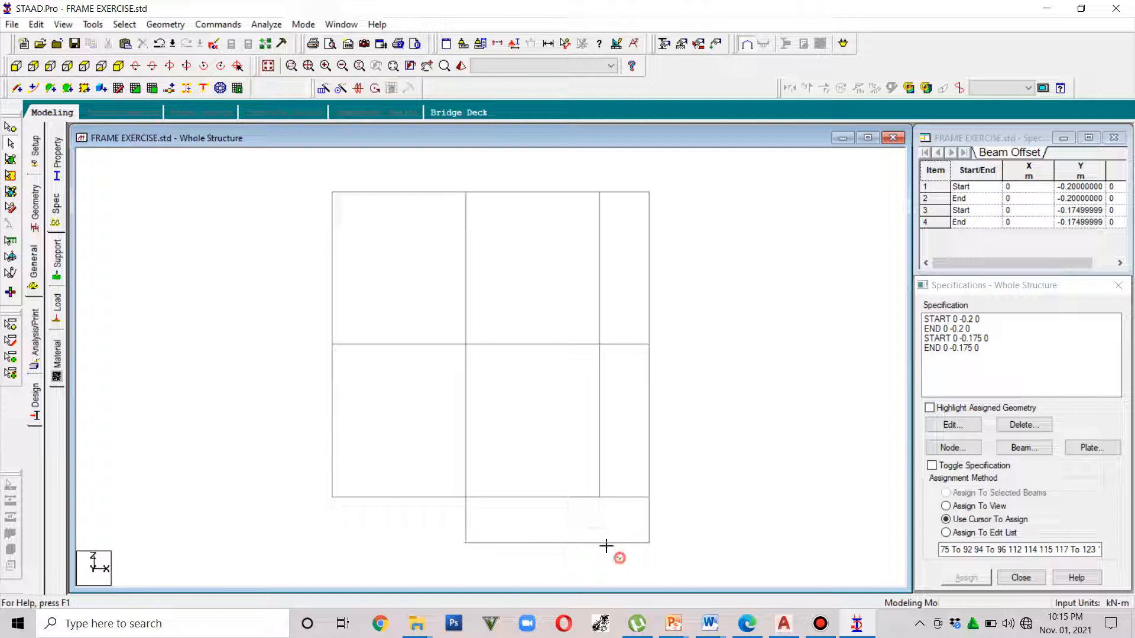
Delete the two collinear beams along the overhang's outer edge
{"action": "left_click", "coordinate": [576, 544]}
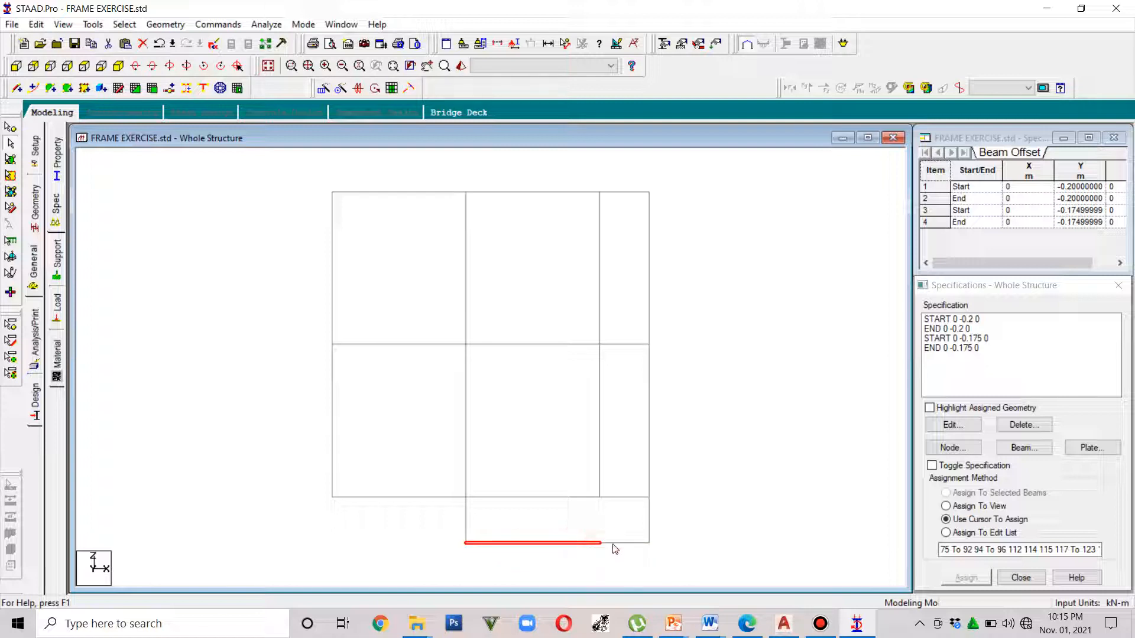
{"action": "left_click", "coordinate": [619, 544], "text": "ctrl"}
{"action": "key", "text": "Delete"}
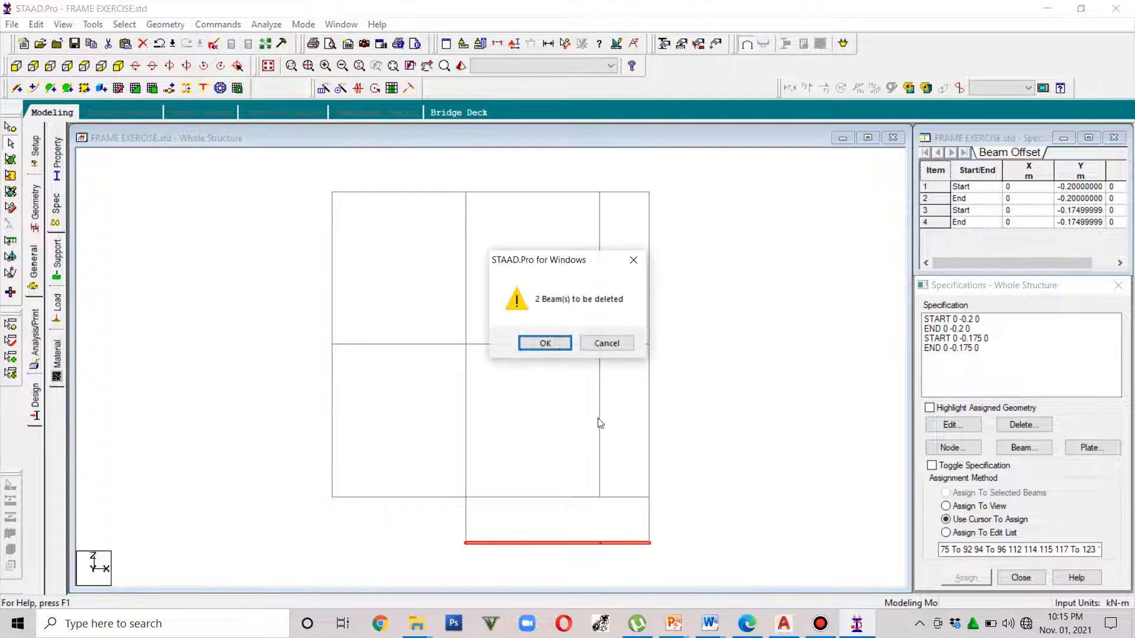
{"action": "left_click", "coordinate": [555, 346]}
{"action": "left_click", "coordinate": [581, 348]}
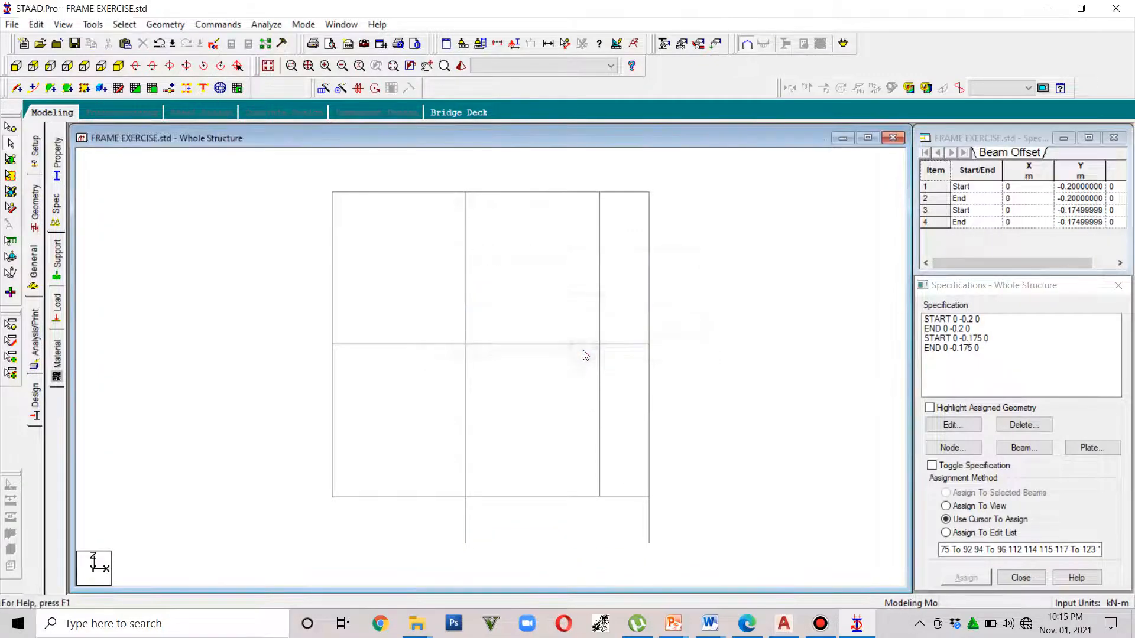
Draw one continuous beam between the free ends of the overhang's two outer cantilever beams
{"action": "left_click", "coordinate": [18, 88]}
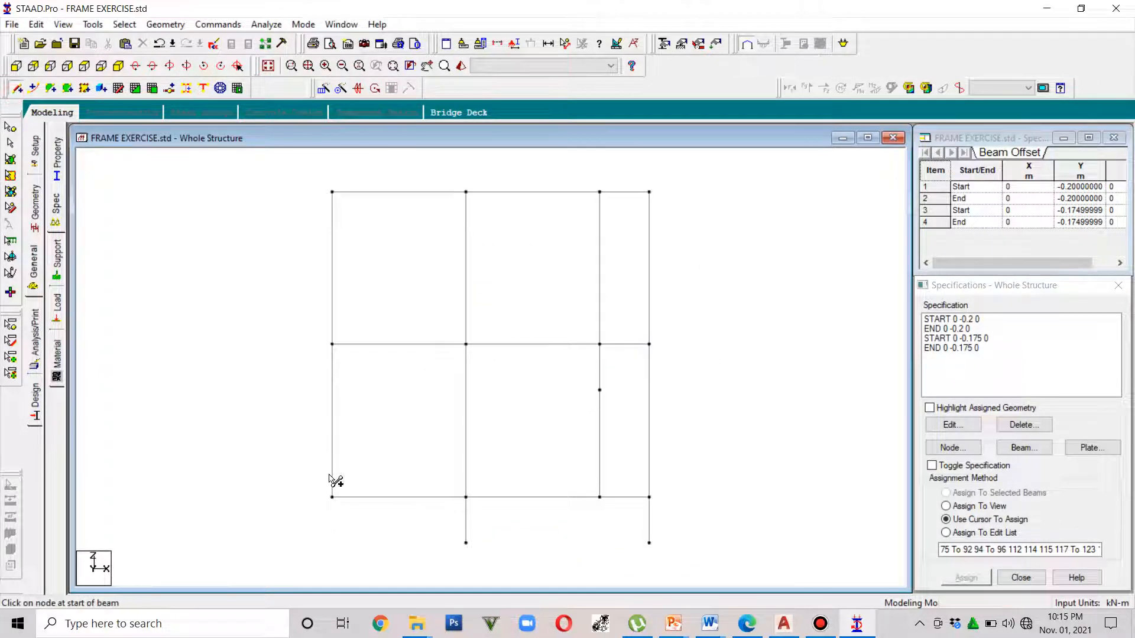
{"action": "left_click", "coordinate": [466, 543]}
{"action": "left_click", "coordinate": [649, 542]}
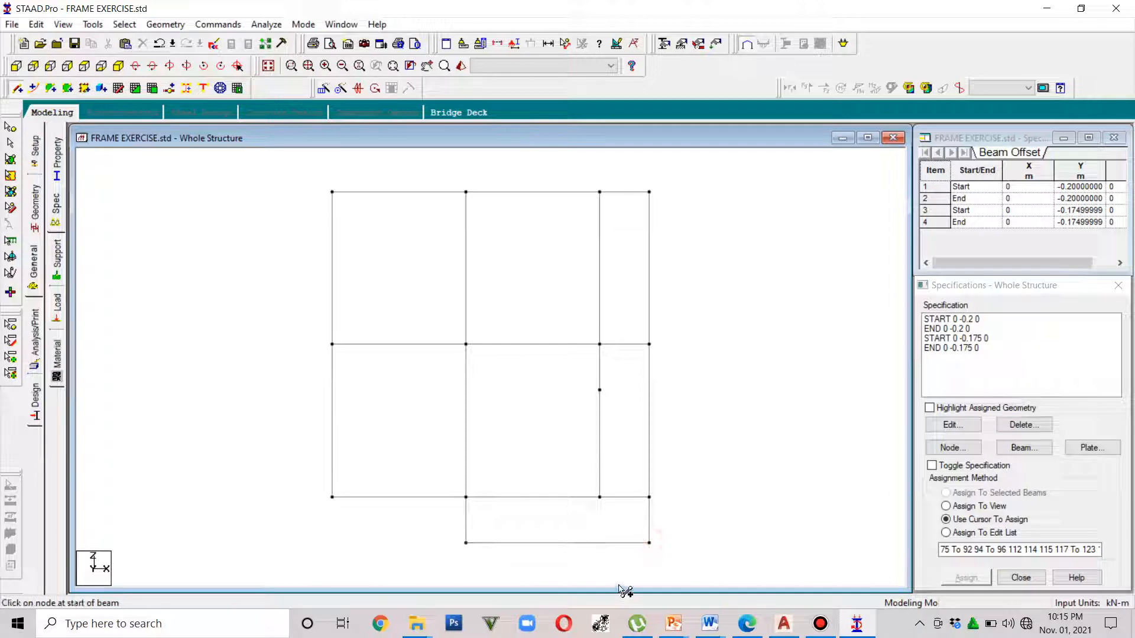
{"action": "left_click", "coordinate": [12, 130]}
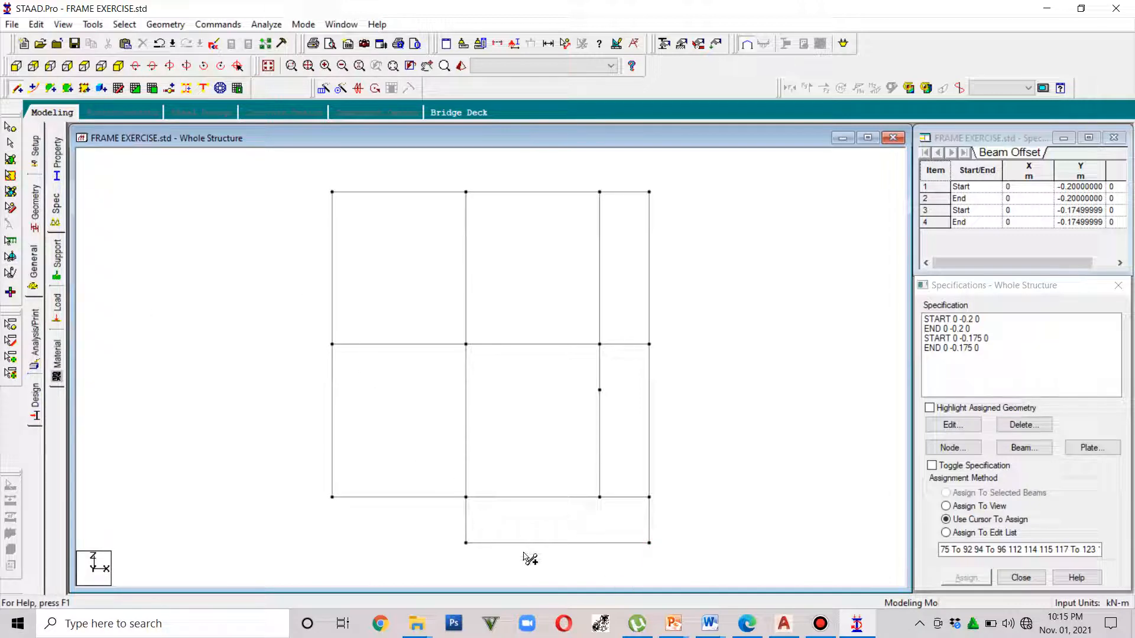
{"action": "key", "text": "Escape"}
{"action": "left_click", "coordinate": [520, 543]}
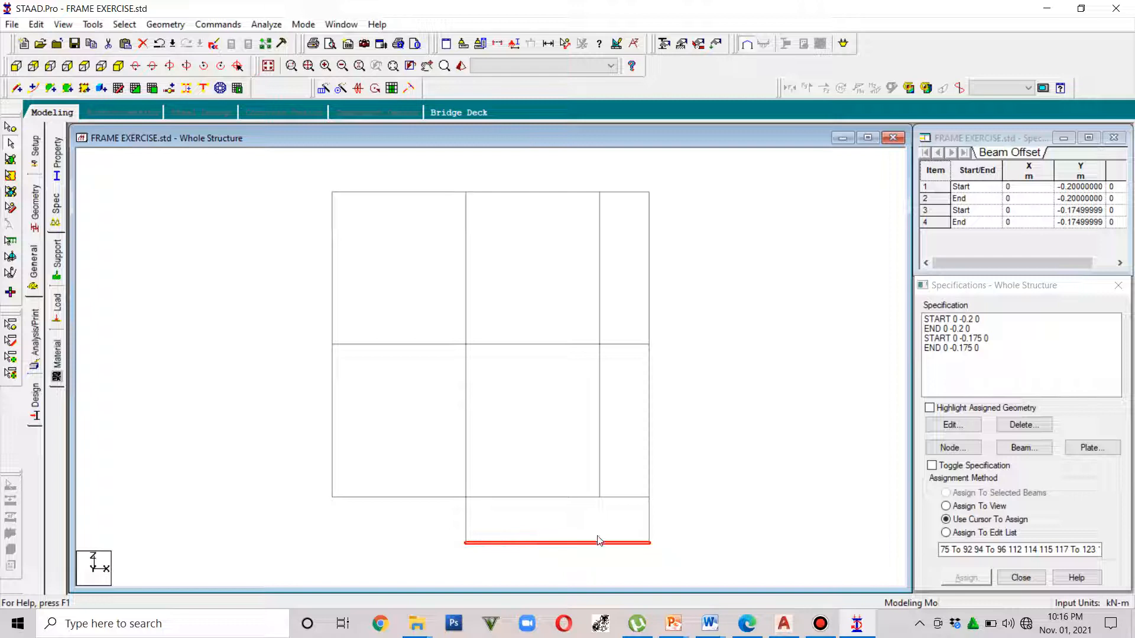
Assign the Rect 0.35x0.25 concrete section to the new overhang edge beam
{"action": "left_click", "coordinate": [39, 222]}
{"action": "left_click", "coordinate": [33, 261]}
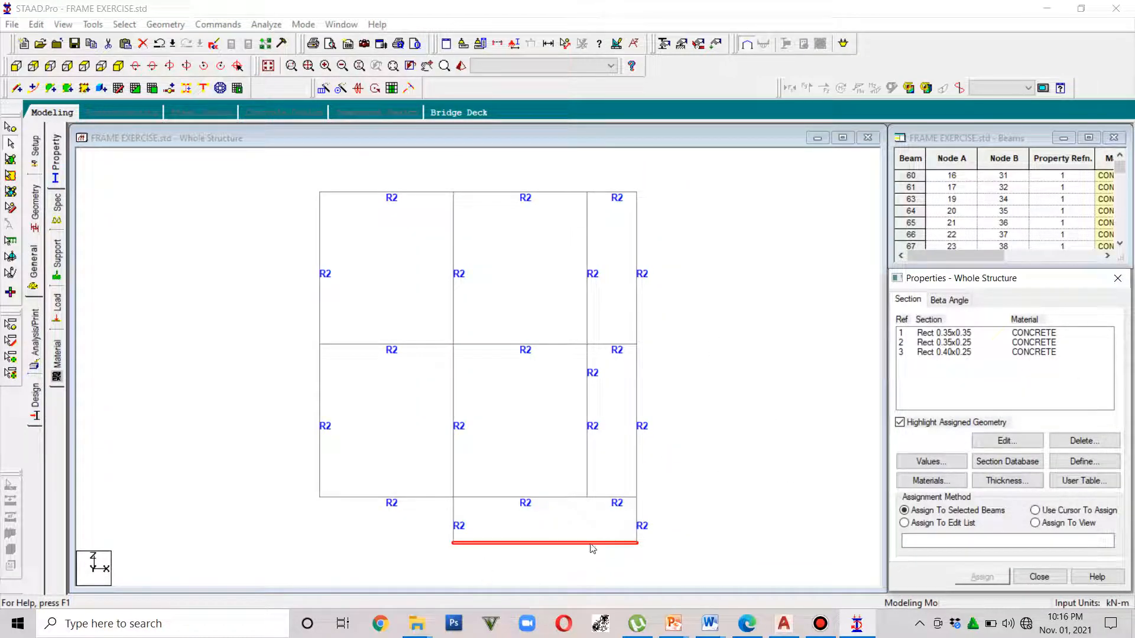
{"action": "left_click", "coordinate": [972, 348]}
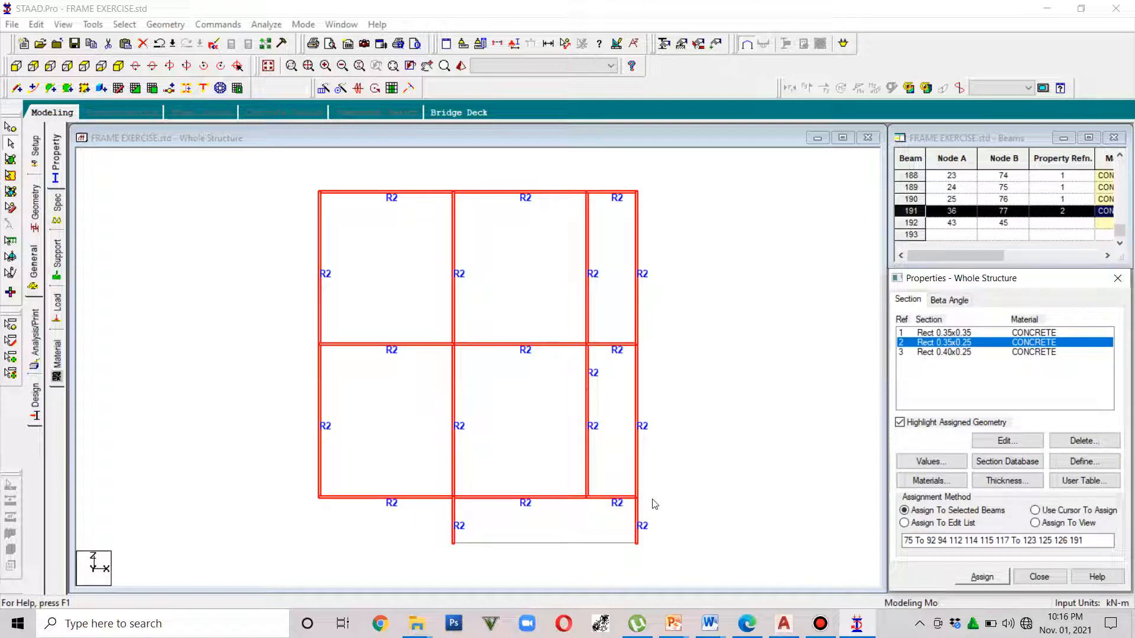
{"action": "left_click", "coordinate": [553, 544]}
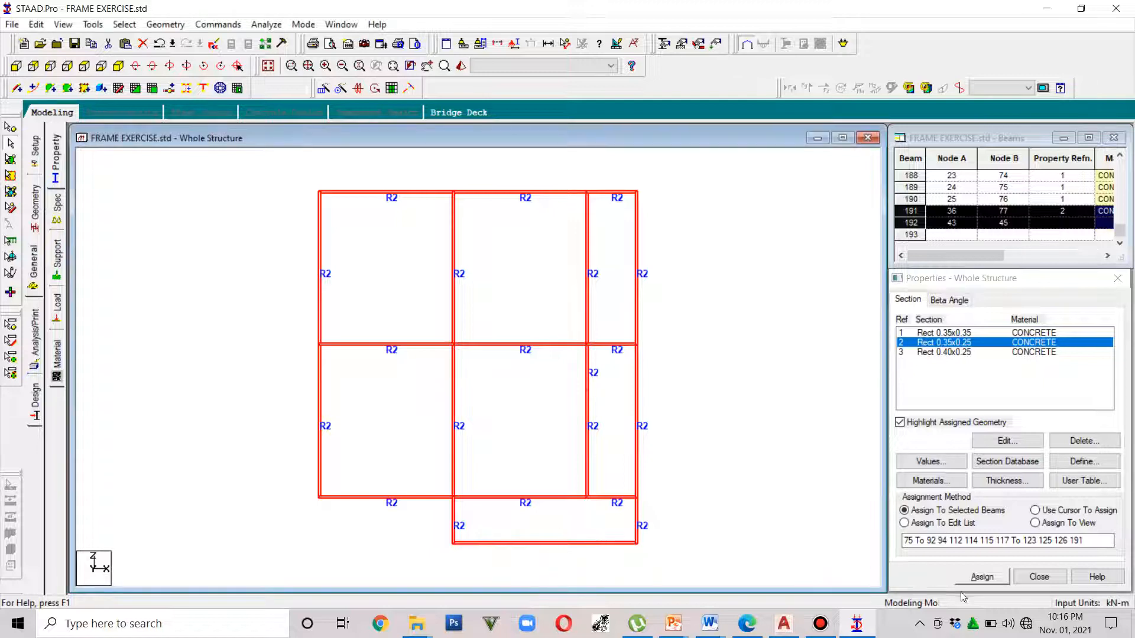
{"action": "left_click", "coordinate": [983, 577]}
{"action": "left_click", "coordinate": [1021, 473]}
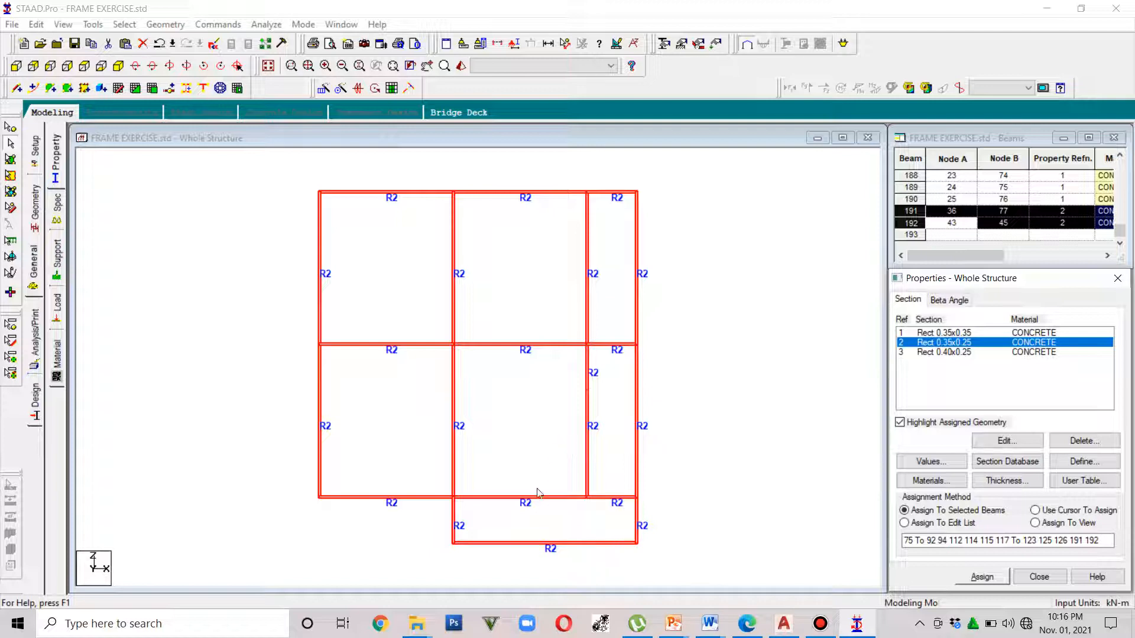
Assign a global start offset of Z 0.125 m to the overhang edge beam
{"action": "left_click", "coordinate": [570, 543]}
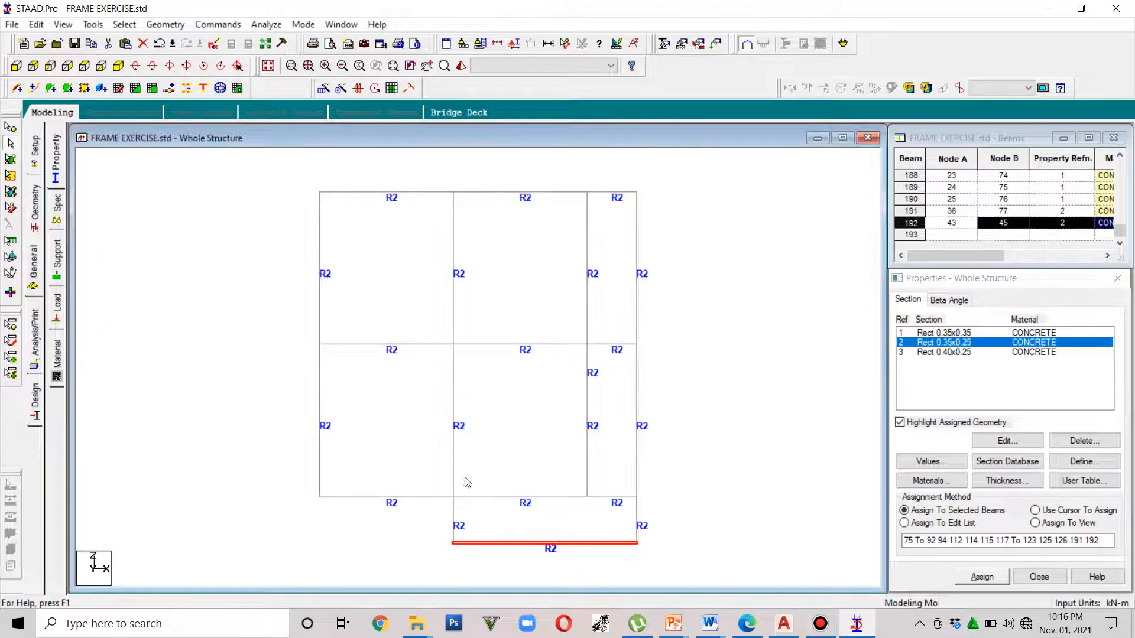
{"action": "left_click", "coordinate": [57, 207]}
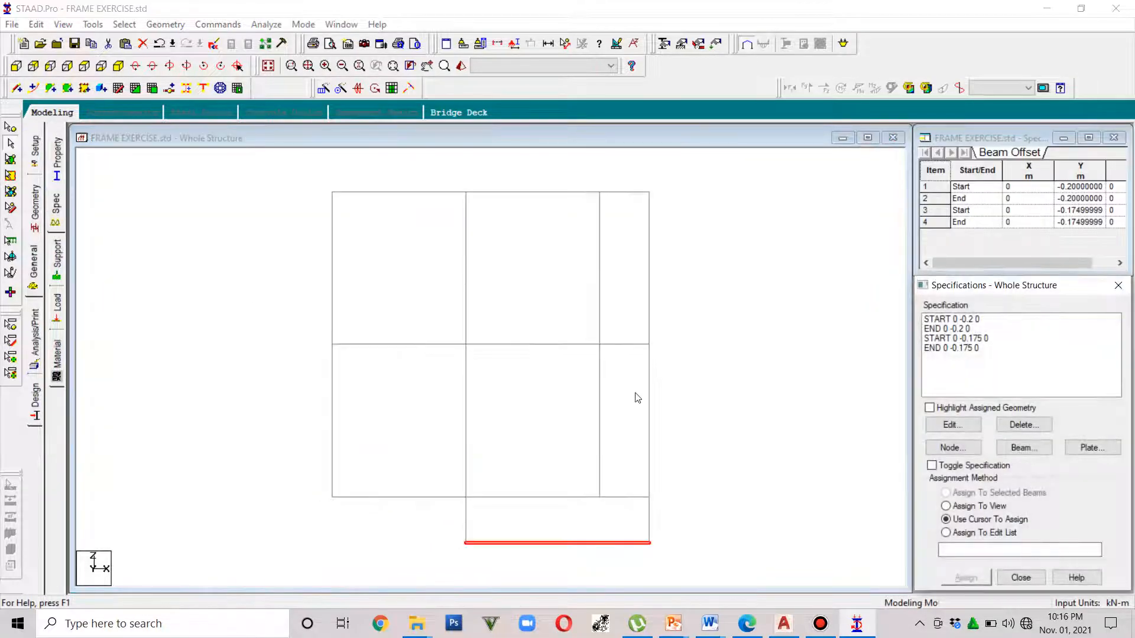
{"action": "left_click", "coordinate": [1024, 447]}
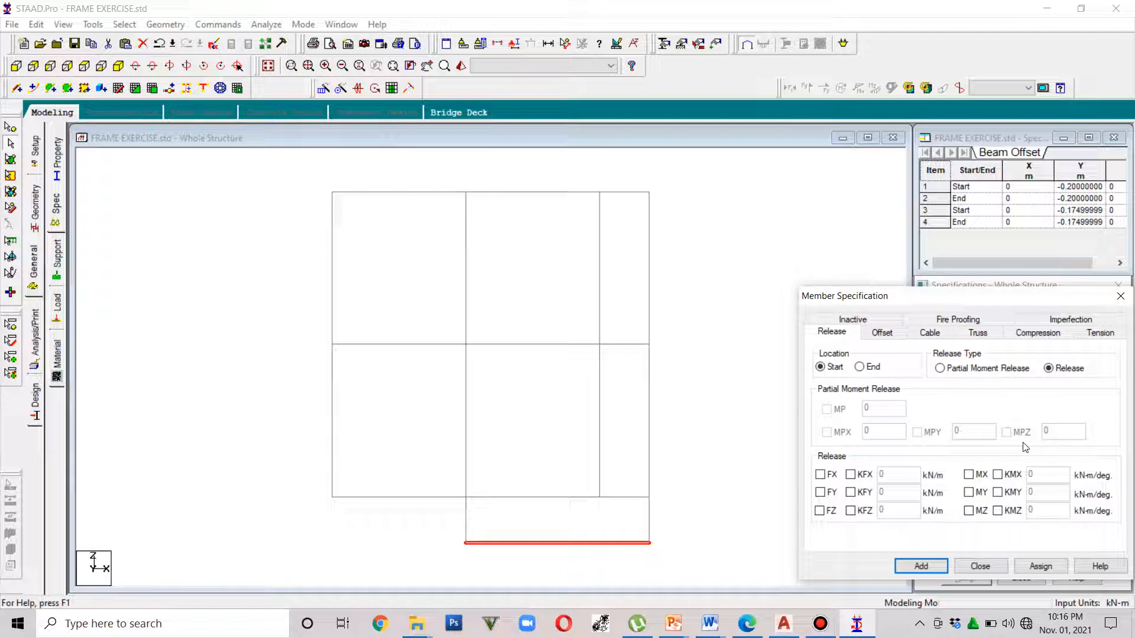
{"action": "left_click", "coordinate": [881, 332]}
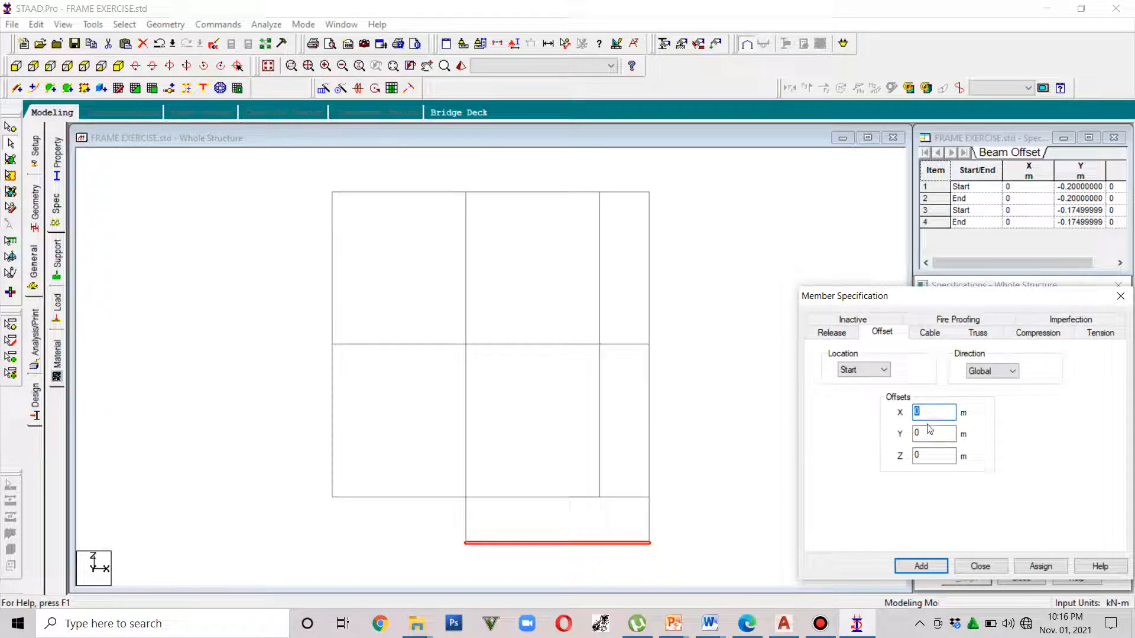
{"action": "double_click", "coordinate": [917, 456]}
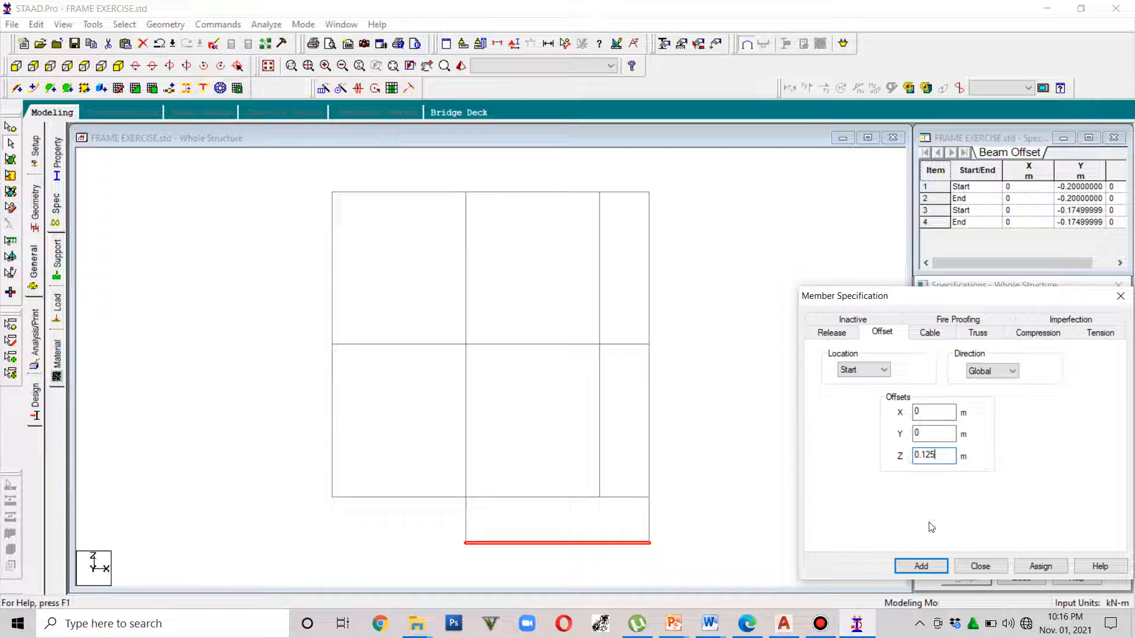
{"action": "left_click", "coordinate": [1019, 568]}
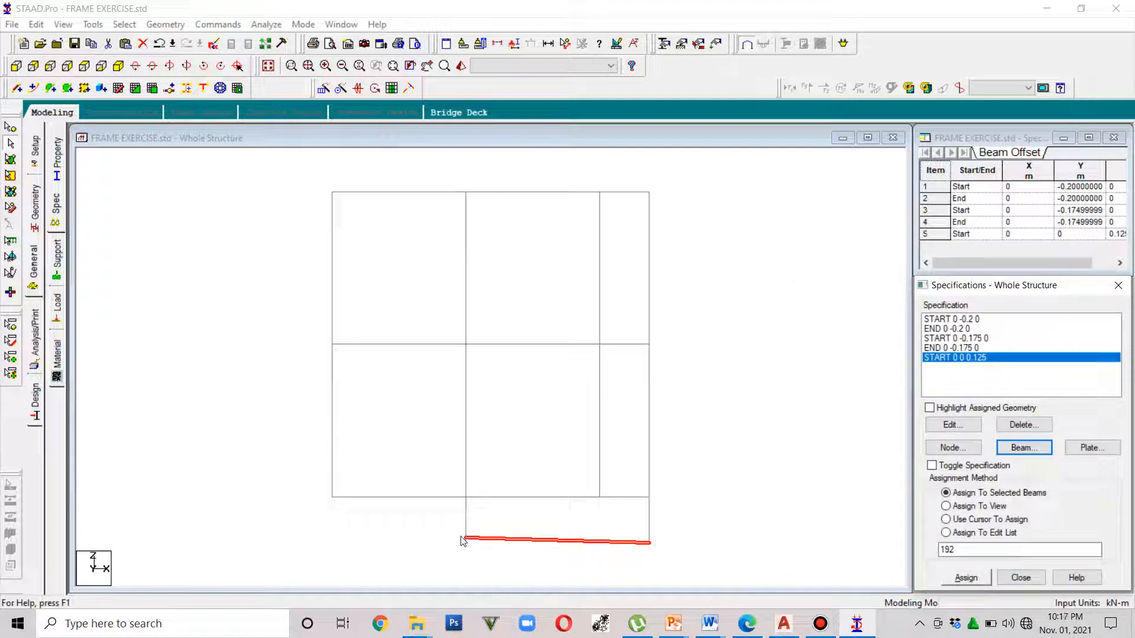
Assign another global start offset, Z -0.125 m, to the overhang edge beam
{"action": "left_click", "coordinate": [1024, 448]}
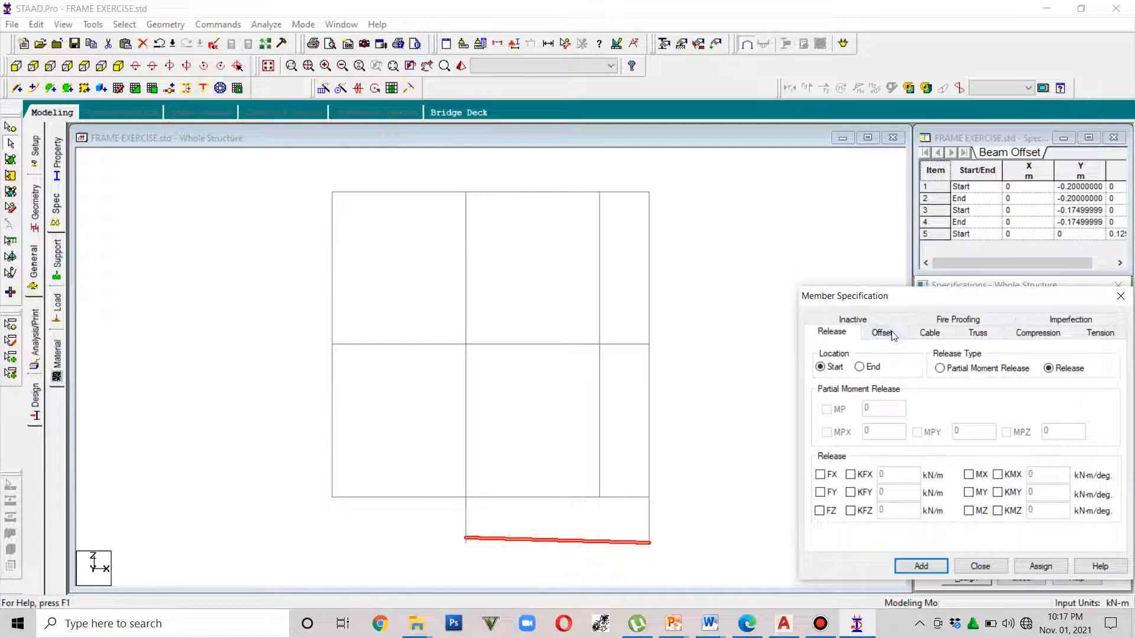
{"action": "left_click", "coordinate": [882, 332]}
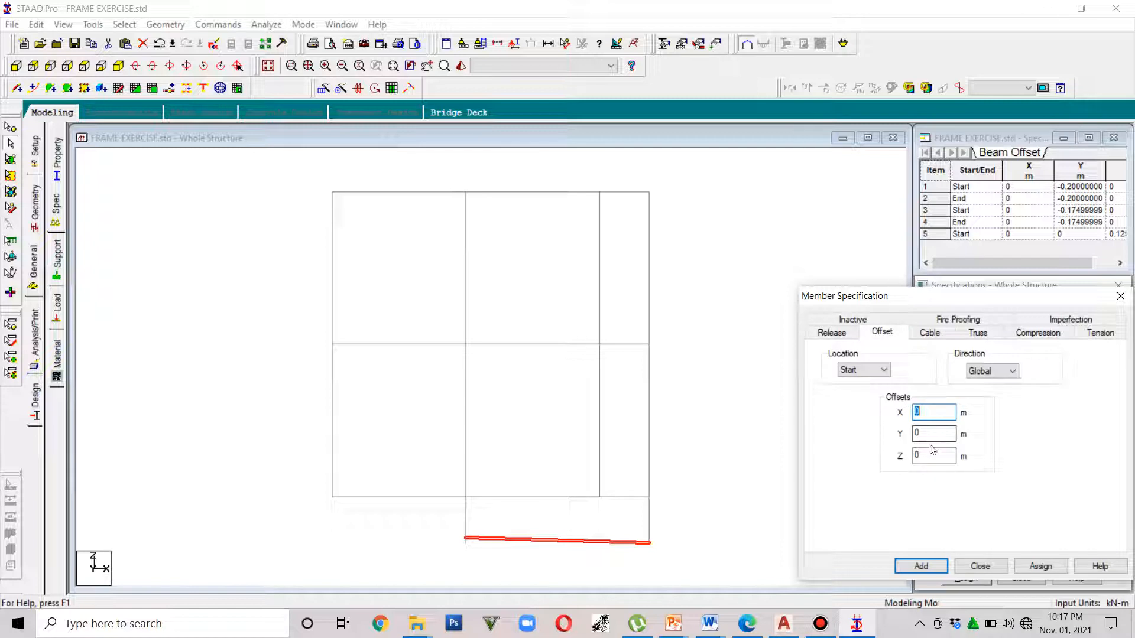
{"action": "double_click", "coordinate": [915, 453]}
{"action": "type", "text": "-0.125"}
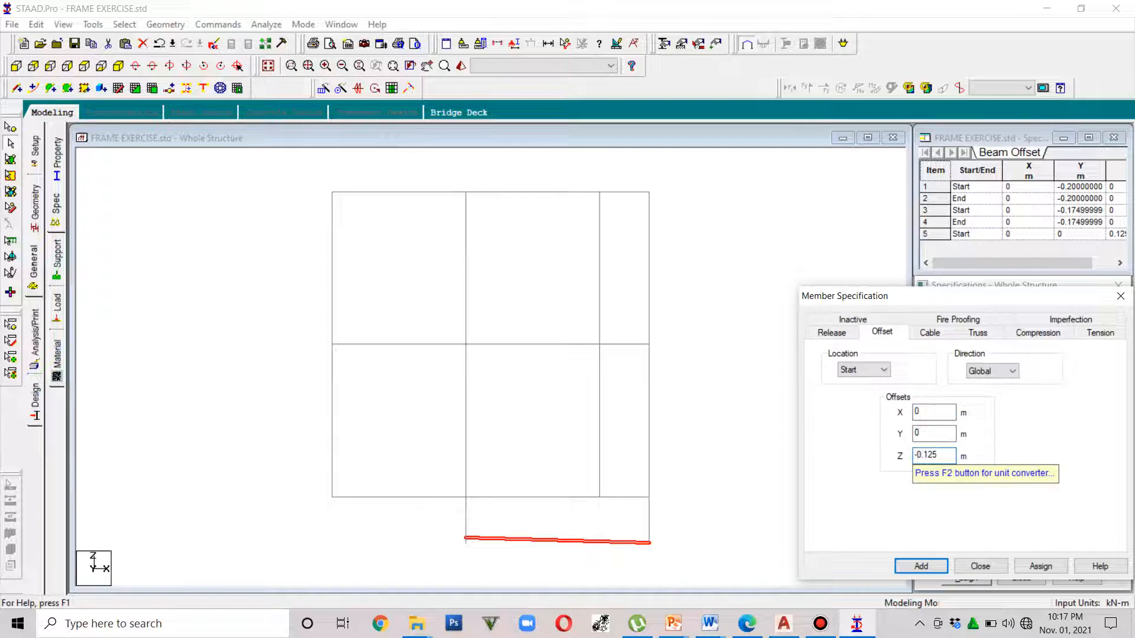
{"action": "left_click", "coordinate": [1040, 566]}
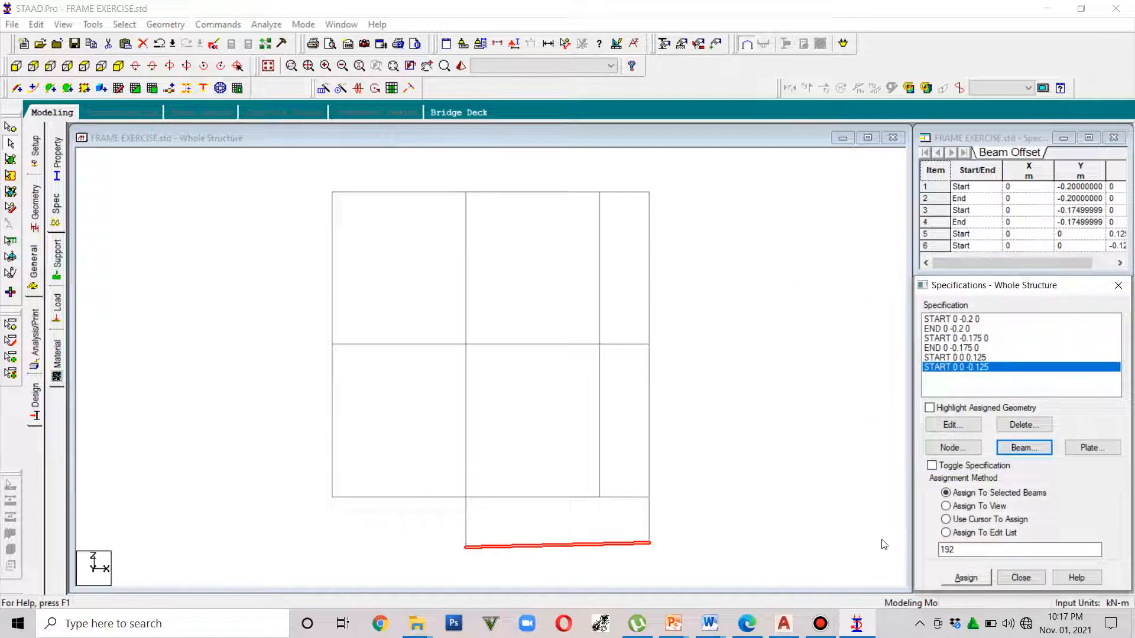
Change the Z -0.125 m start offset specification to an end offset of Z 0.125 m
{"action": "left_click", "coordinate": [967, 359]}
{"action": "double_click", "coordinate": [970, 367]}
{"action": "left_click", "coordinate": [919, 391]}
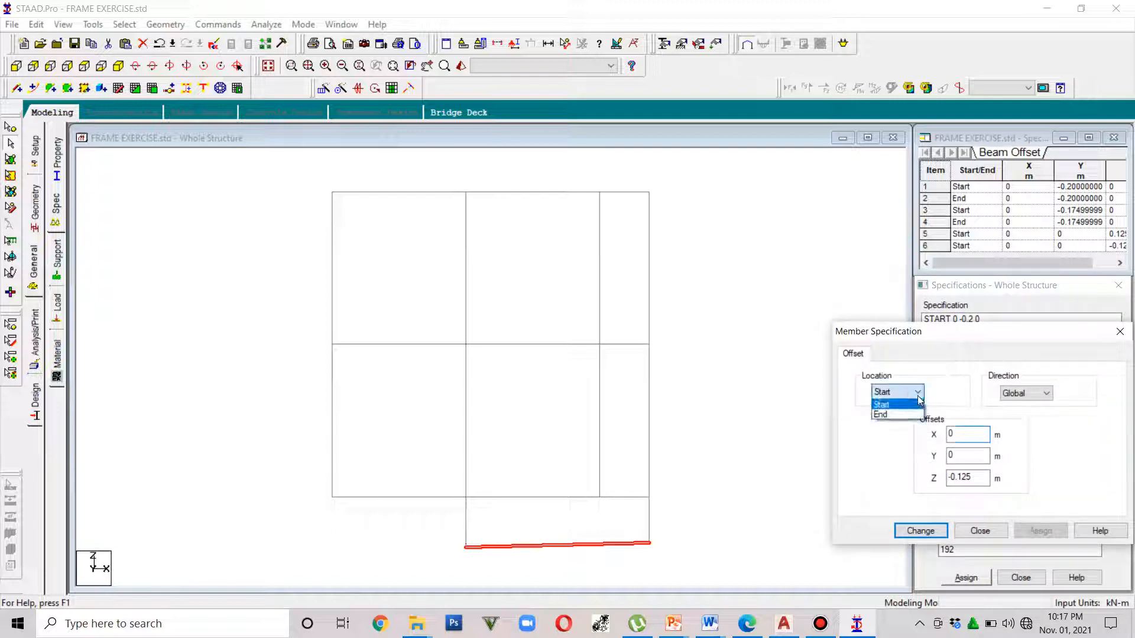
{"action": "left_click", "coordinate": [881, 414]}
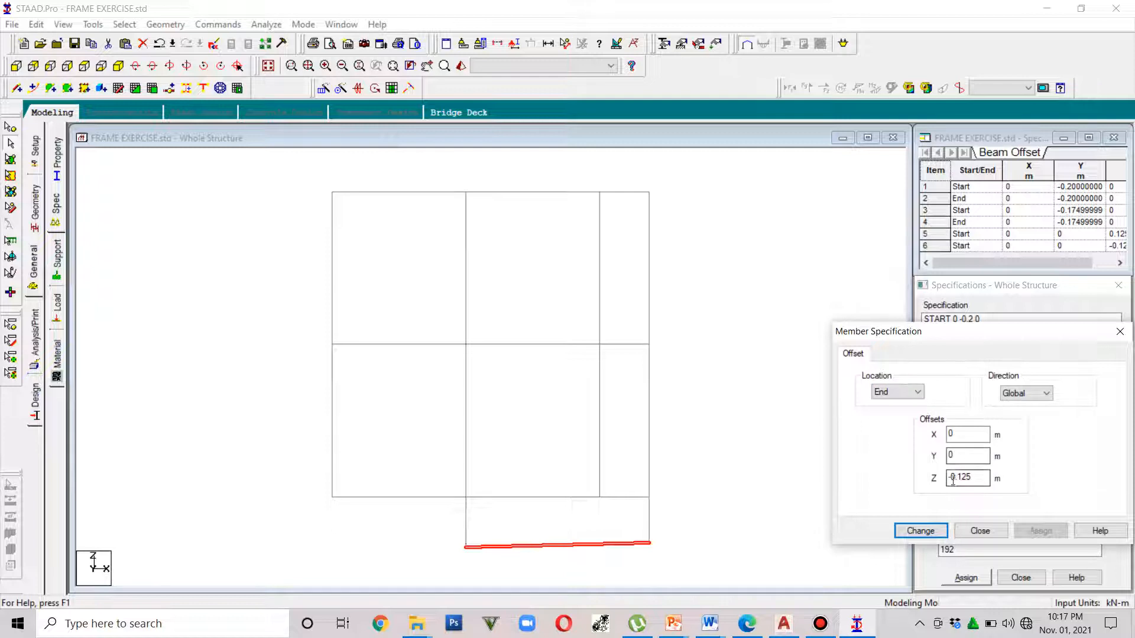
{"action": "left_click", "coordinate": [950, 478]}
{"action": "key", "text": "Delete"}
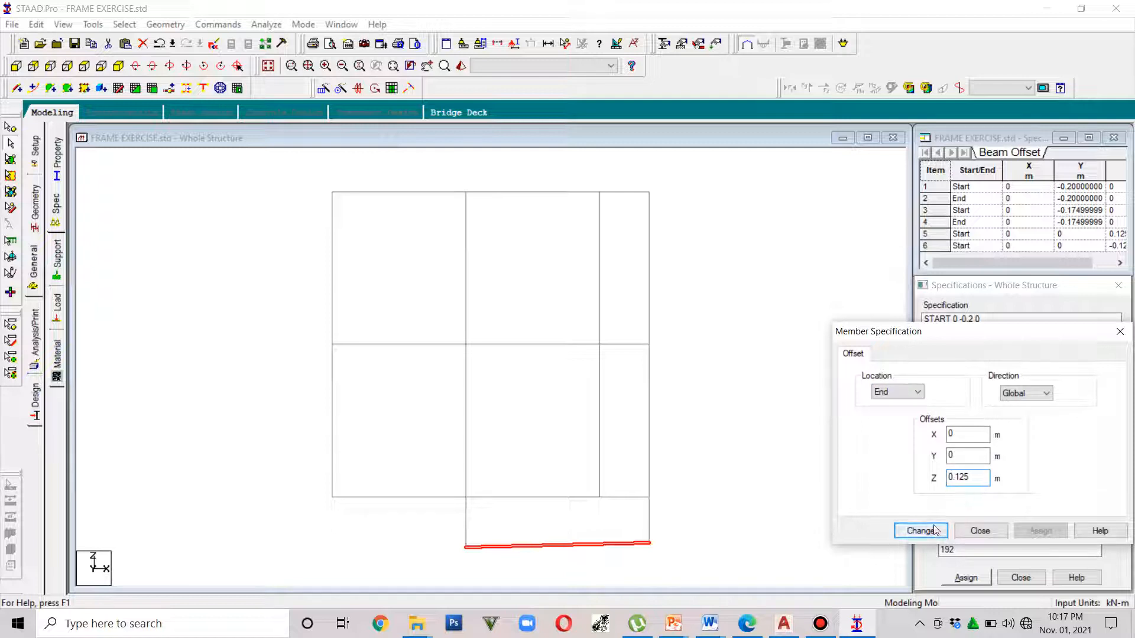
{"action": "left_click", "coordinate": [936, 530]}
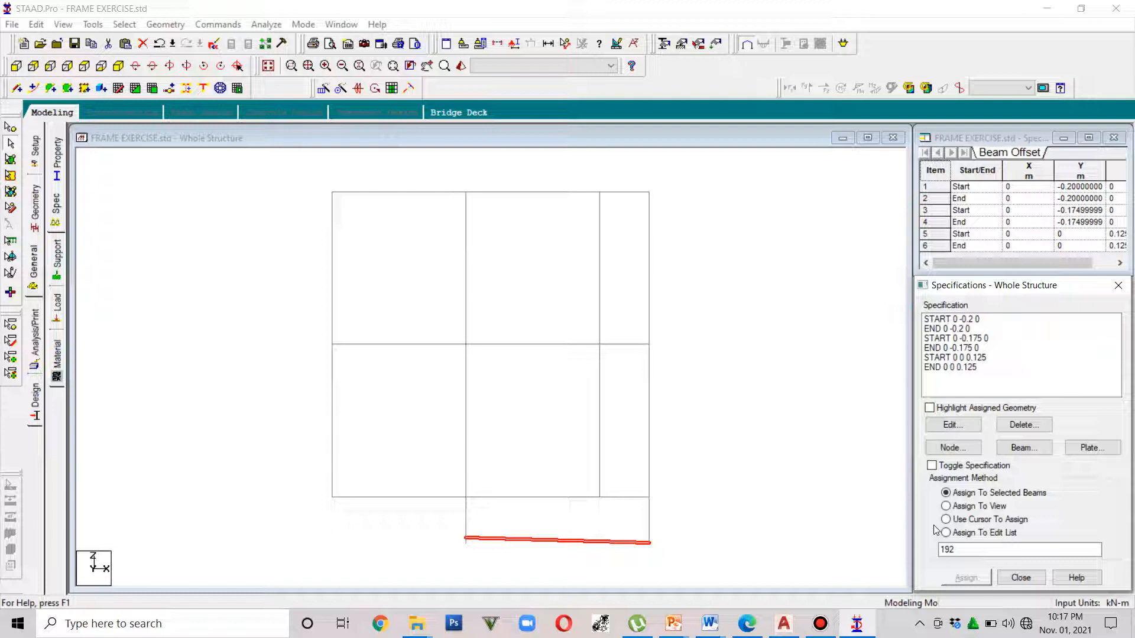
Check the location and offset values of the edge beam's start and end Z offset specifications
{"action": "double_click", "coordinate": [948, 357]}
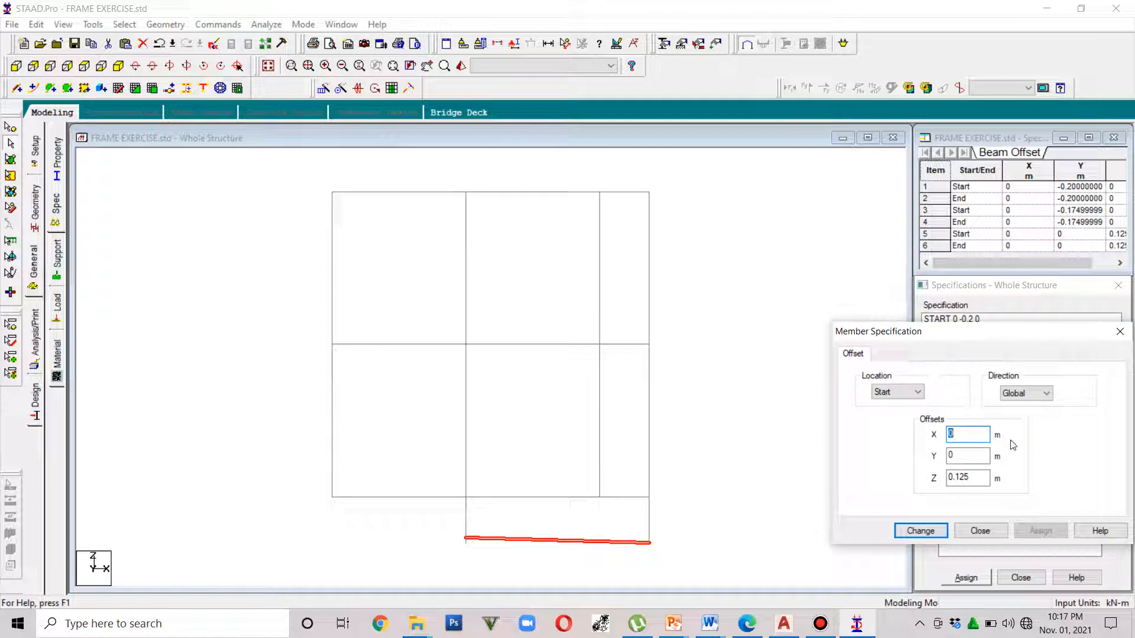
{"action": "left_click", "coordinate": [1120, 331]}
{"action": "double_click", "coordinate": [976, 368]}
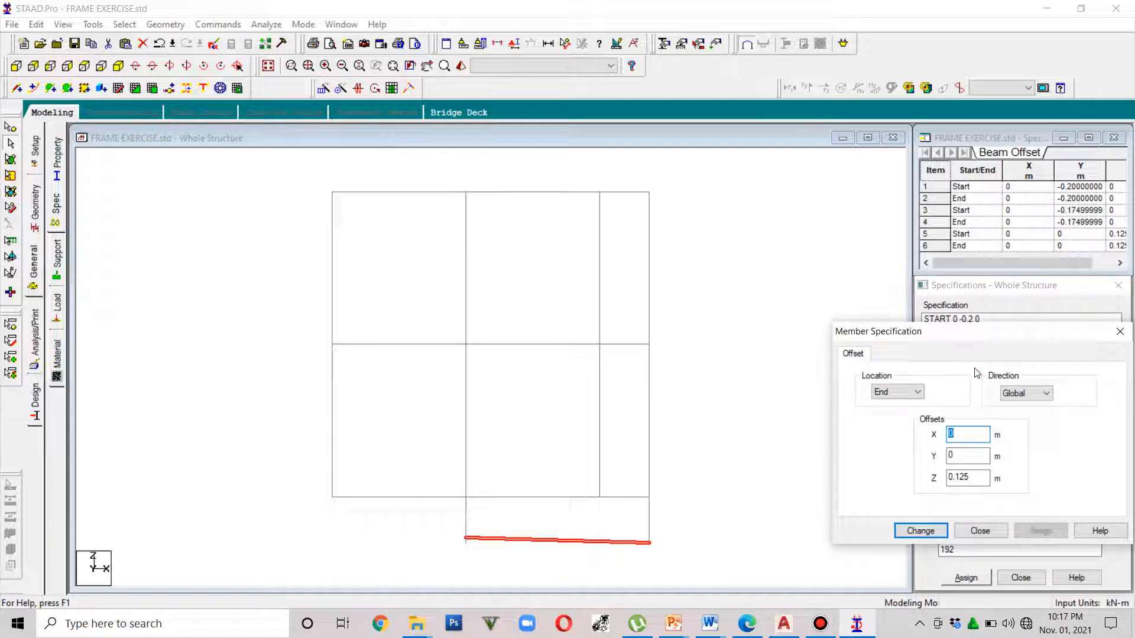
{"action": "left_click", "coordinate": [1120, 331]}
{"action": "double_click", "coordinate": [975, 357]}
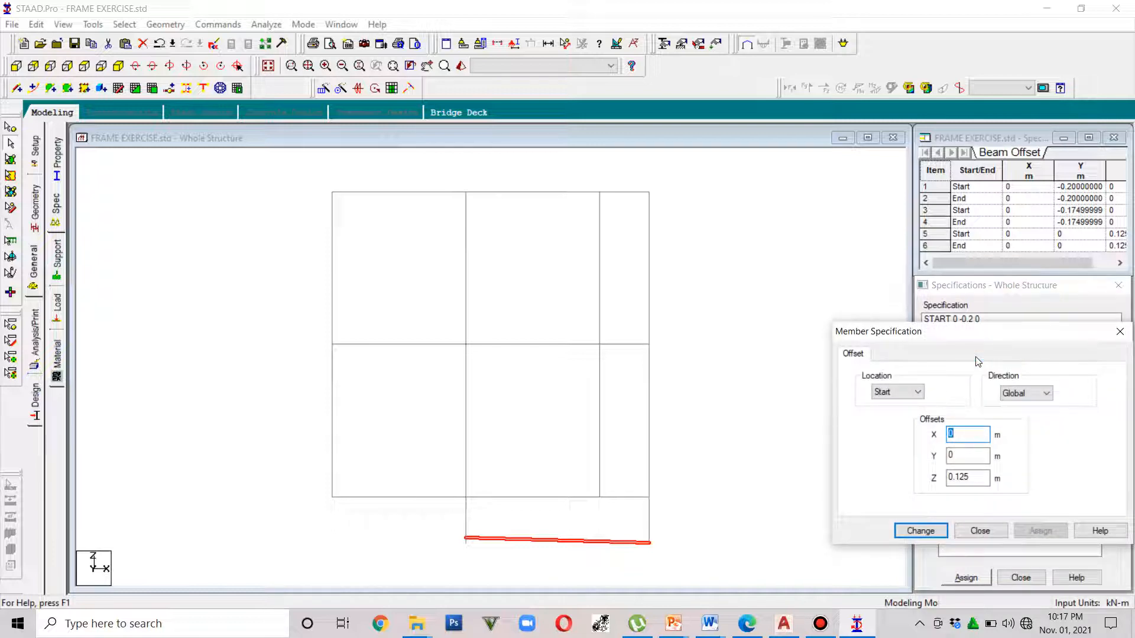
{"action": "left_click", "coordinate": [1120, 331]}
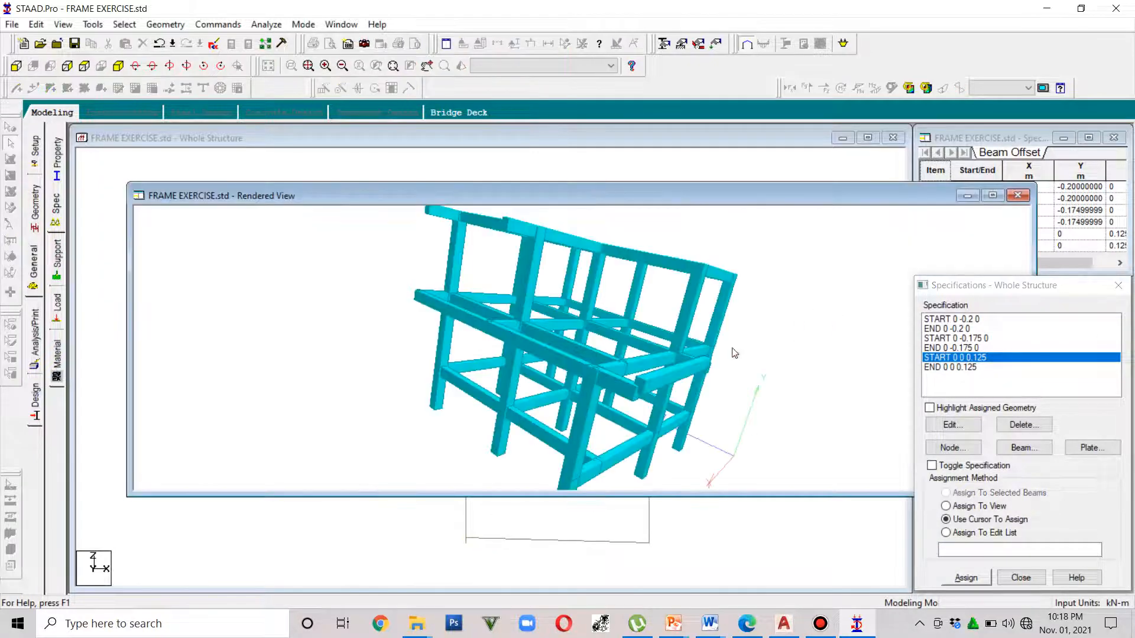
Set the Z offset of the overhang edge beam's start offset specification to 0.25 m
{"action": "left_click_drag", "start_coordinate": [700, 367], "coordinate": [661, 444]}
{"action": "left_click_drag", "start_coordinate": [730, 390], "coordinate": [639, 395]}
{"action": "scroll", "coordinate": [585, 388], "scroll_direction": "up", "scroll_amount": 5}
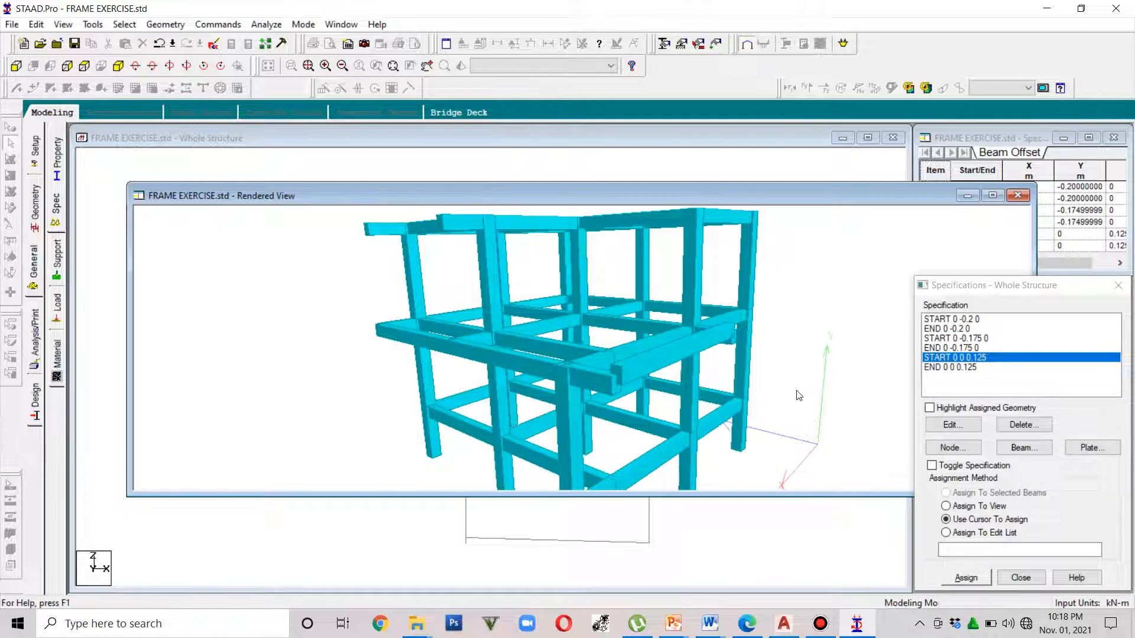
{"action": "left_click_drag", "start_coordinate": [799, 395], "coordinate": [788, 376]}
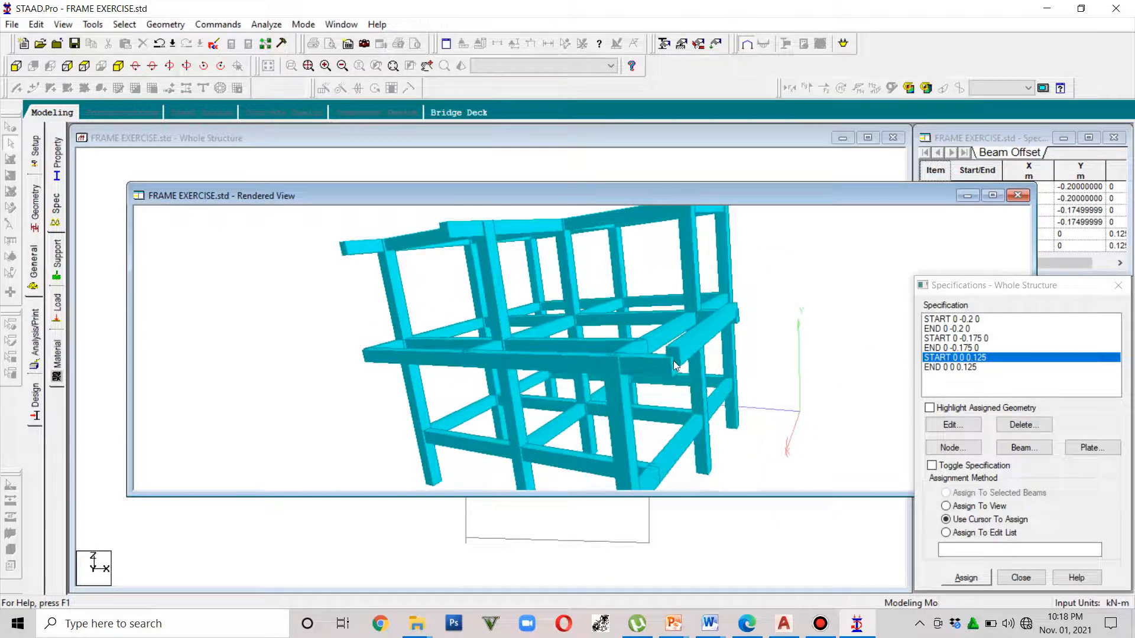
{"action": "left_click_drag", "start_coordinate": [679, 353], "coordinate": [860, 374]}
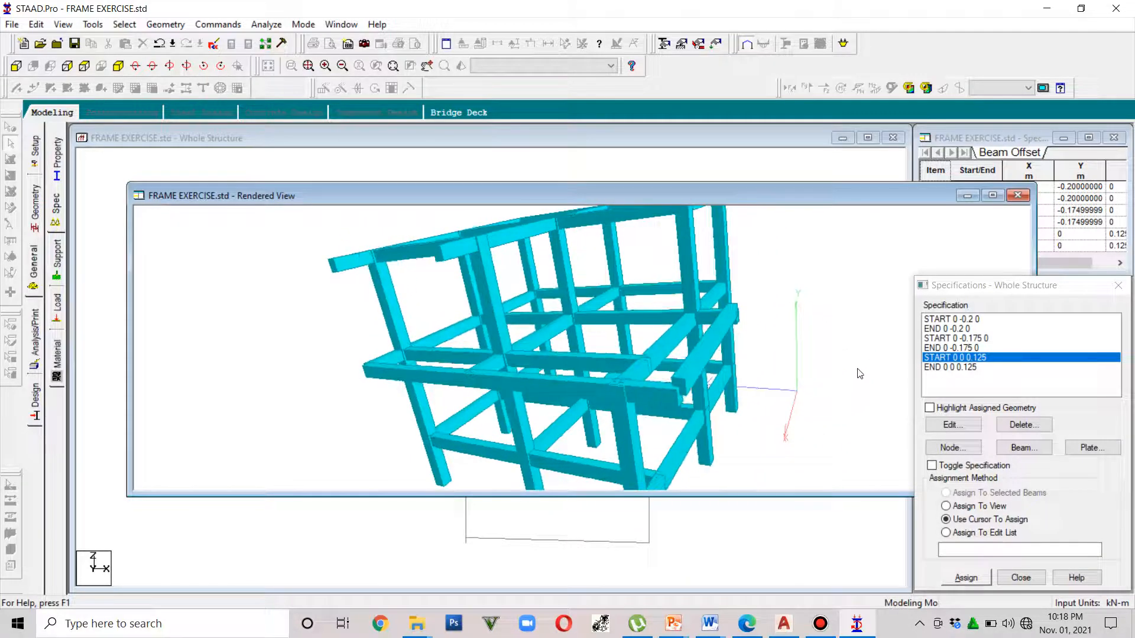
{"action": "double_click", "coordinate": [962, 358]}
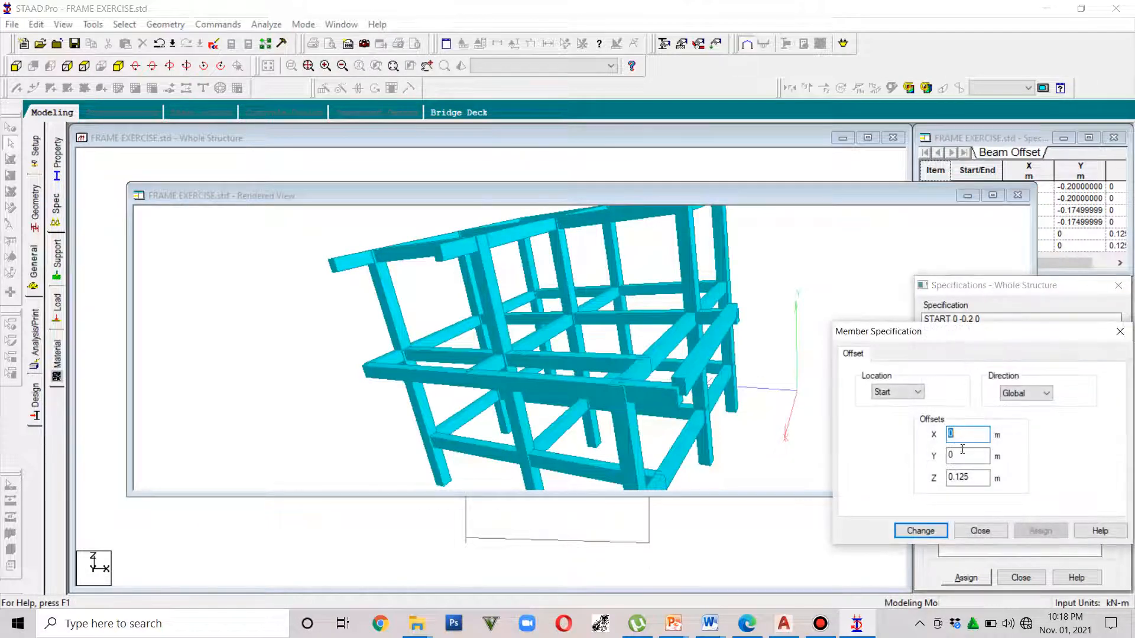
{"action": "left_click_drag", "start_coordinate": [974, 477], "coordinate": [941, 480]}
{"action": "type", "text": "0."}
{"action": "left_click", "coordinate": [905, 532]}
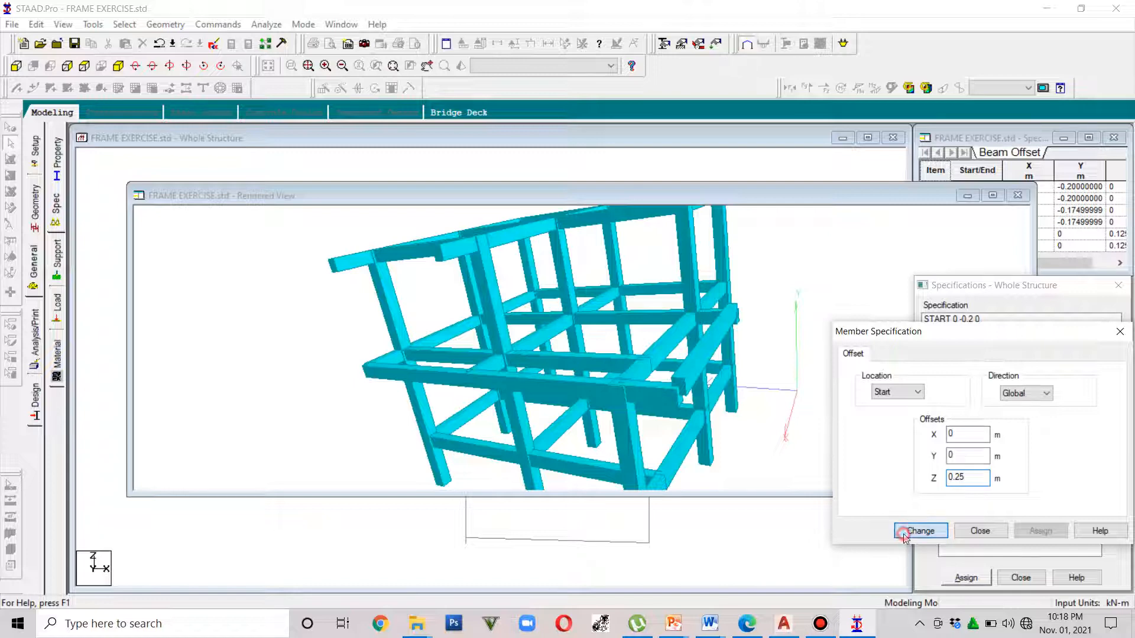
Set the Z offset of the overhang edge beam's end offset specification to 0.25 m
{"action": "double_click", "coordinate": [978, 367]}
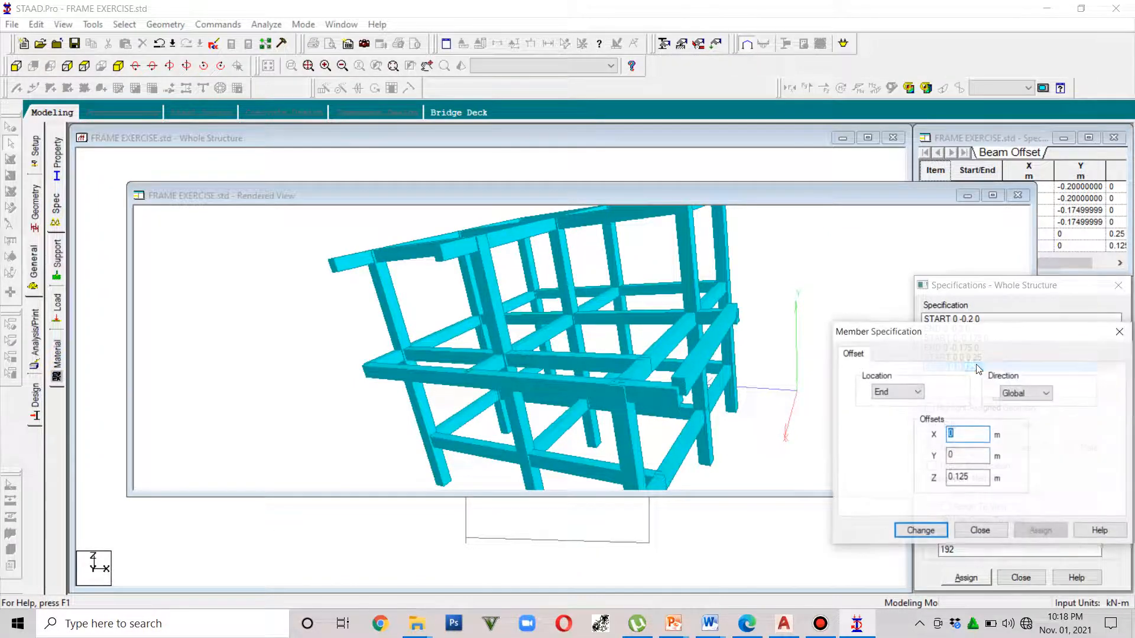
{"action": "double_click", "coordinate": [963, 478]}
{"action": "type", "text": "0.25"}
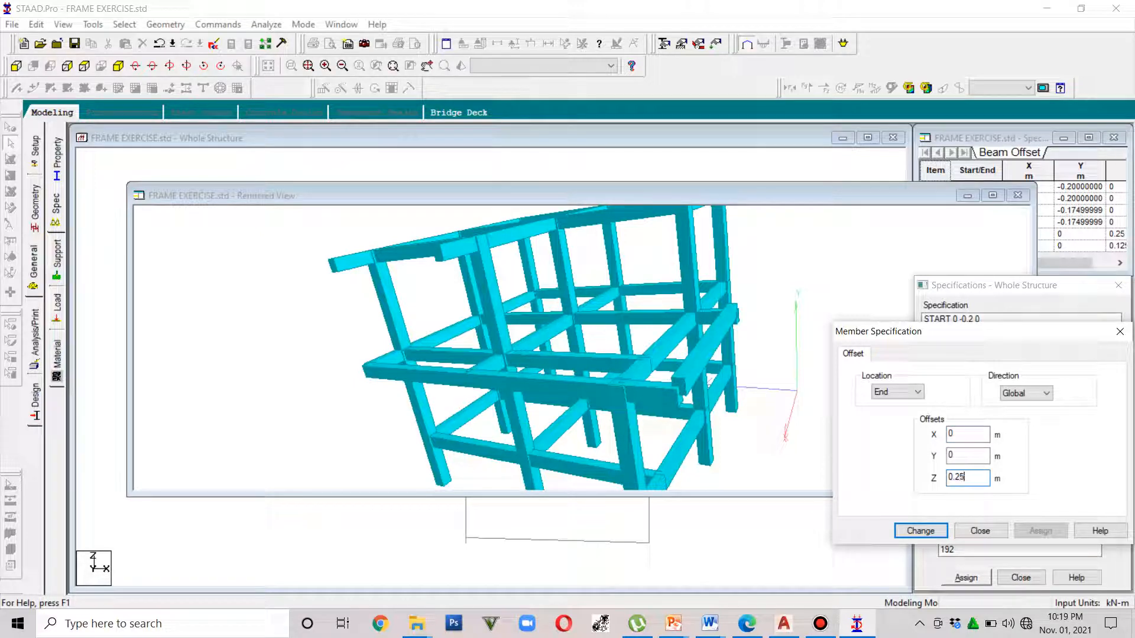
{"action": "left_click", "coordinate": [923, 530]}
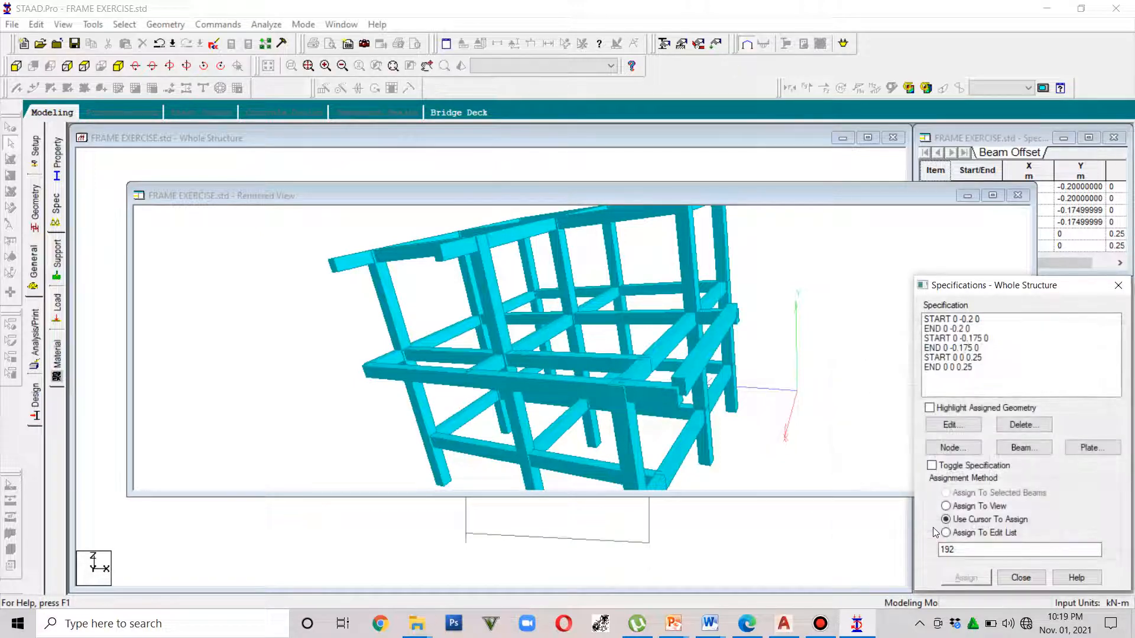
Regenerate the 3D rendering and examine the overhang edge beam's position relative to the adjoining beams from several angles
{"action": "left_click", "coordinate": [1017, 195]}
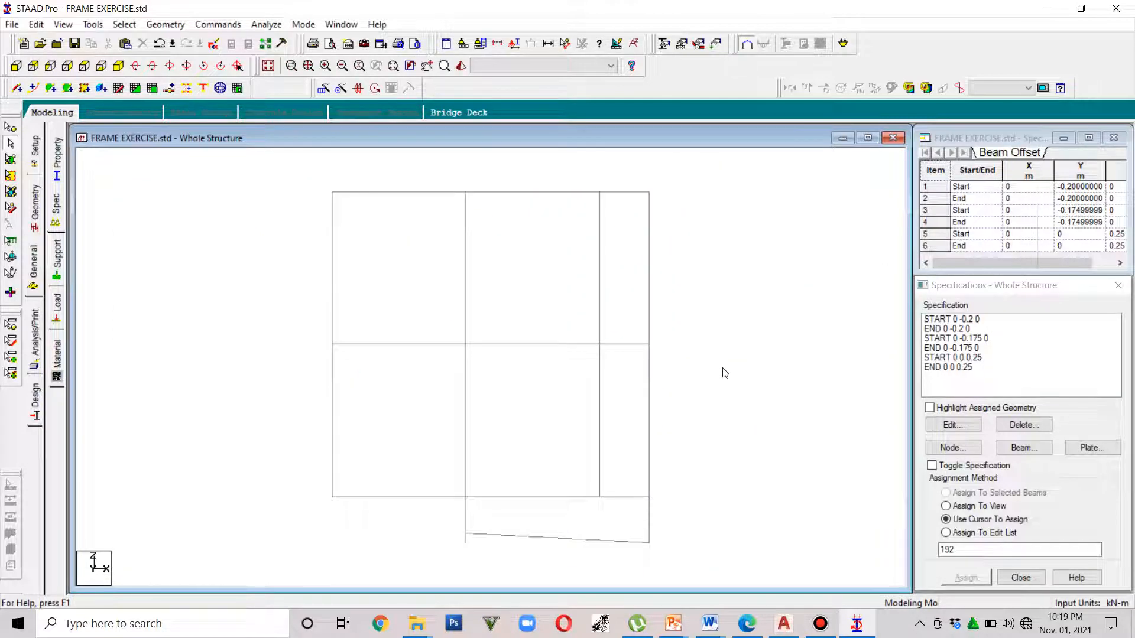
{"action": "left_click", "coordinate": [462, 65]}
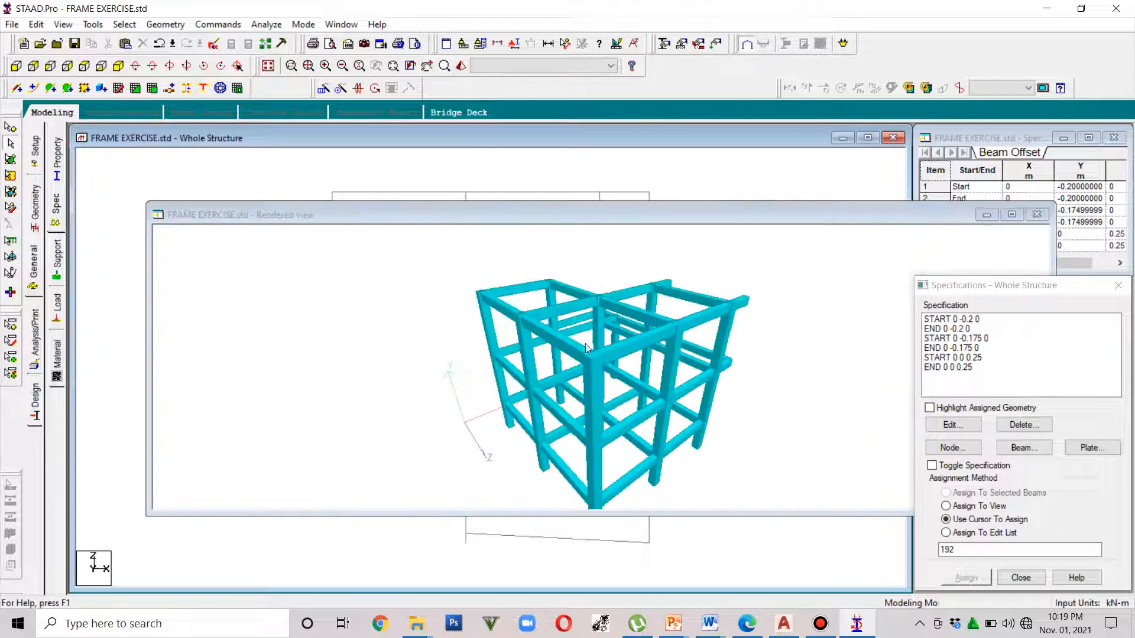
{"action": "left_click_drag", "start_coordinate": [702, 404], "coordinate": [580, 418]}
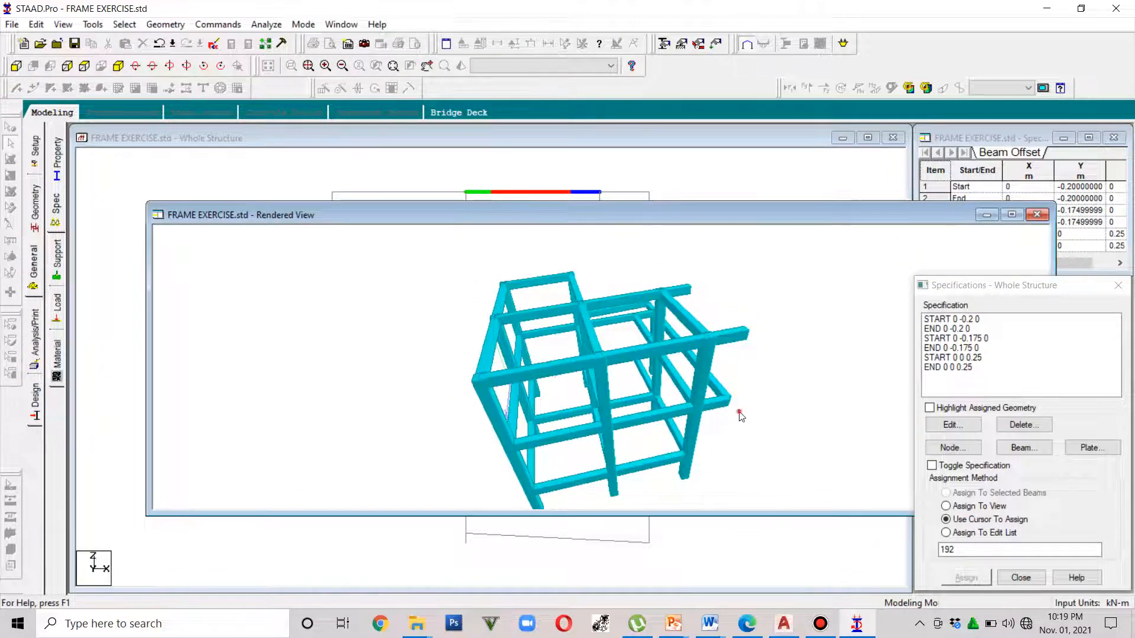
{"action": "left_click_drag", "start_coordinate": [740, 415], "coordinate": [615, 422]}
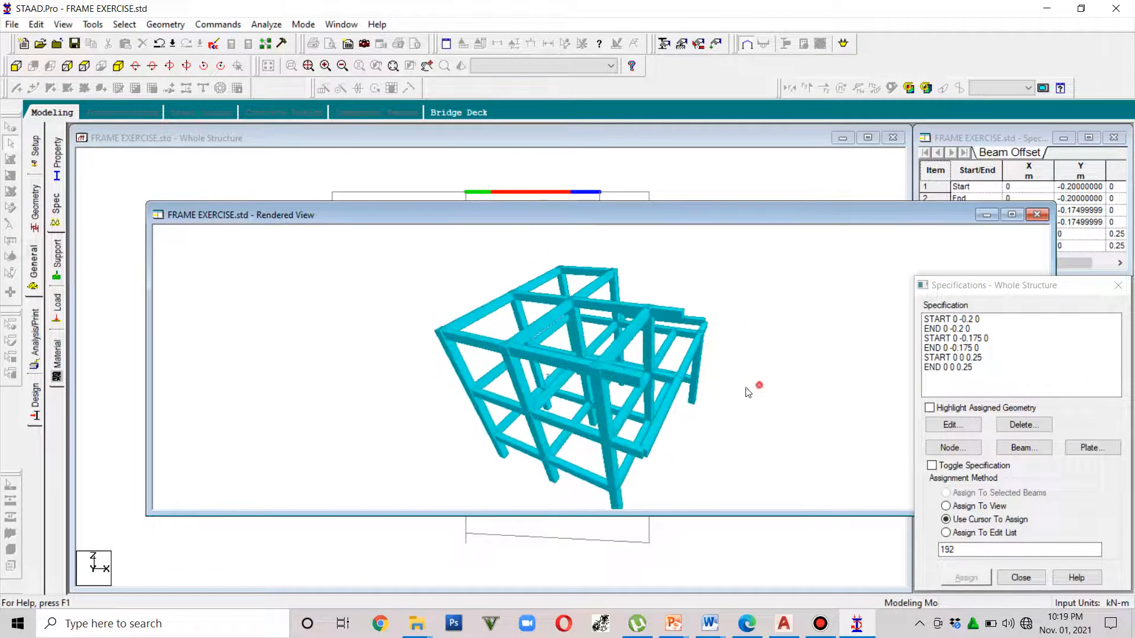
{"action": "left_click_drag", "start_coordinate": [746, 389], "coordinate": [413, 402]}
{"action": "left_click_drag", "start_coordinate": [680, 415], "coordinate": [476, 417]}
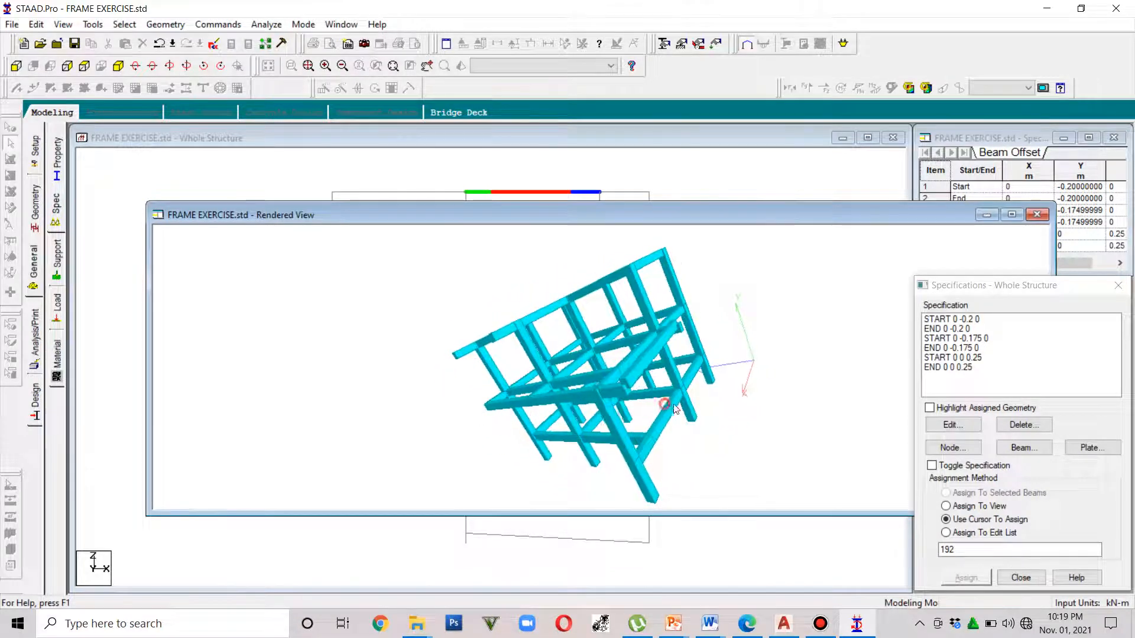
{"action": "left_click_drag", "start_coordinate": [675, 408], "coordinate": [522, 421]}
{"action": "scroll", "coordinate": [551, 418], "scroll_direction": "up", "scroll_amount": 3}
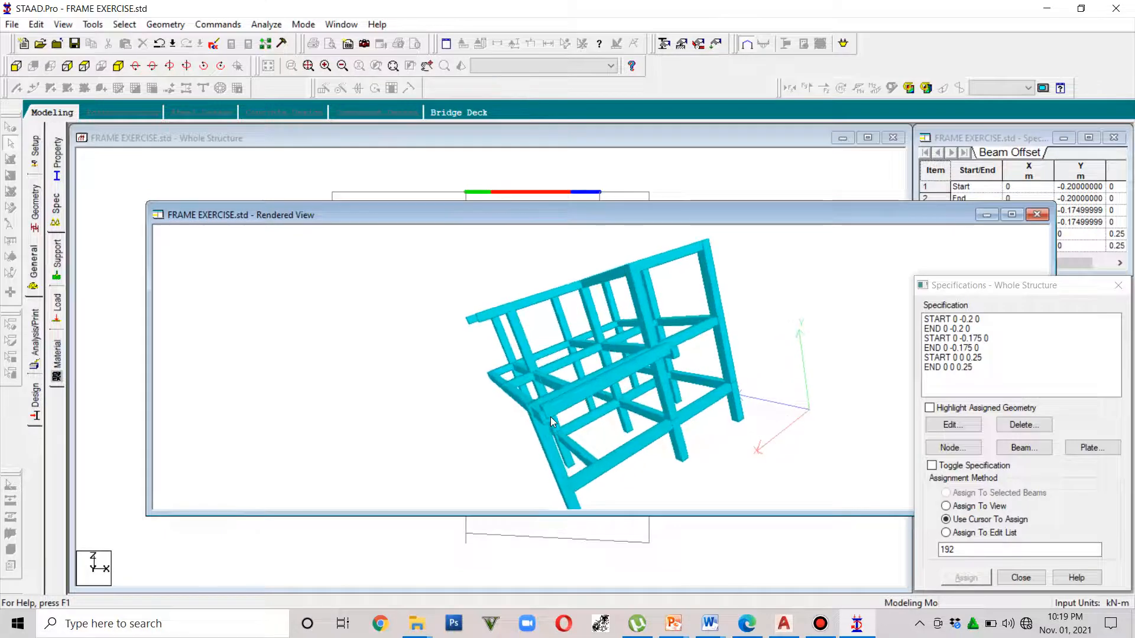
{"action": "scroll", "coordinate": [551, 418], "scroll_direction": "up", "scroll_amount": 5}
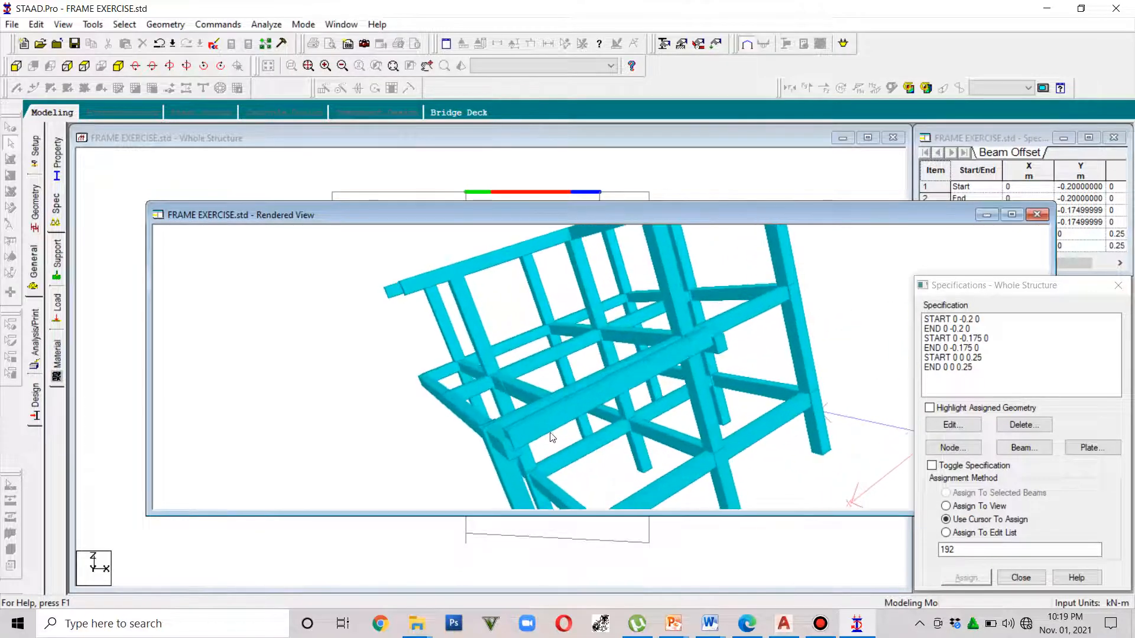
{"action": "left_click_drag", "start_coordinate": [552, 438], "coordinate": [725, 310]}
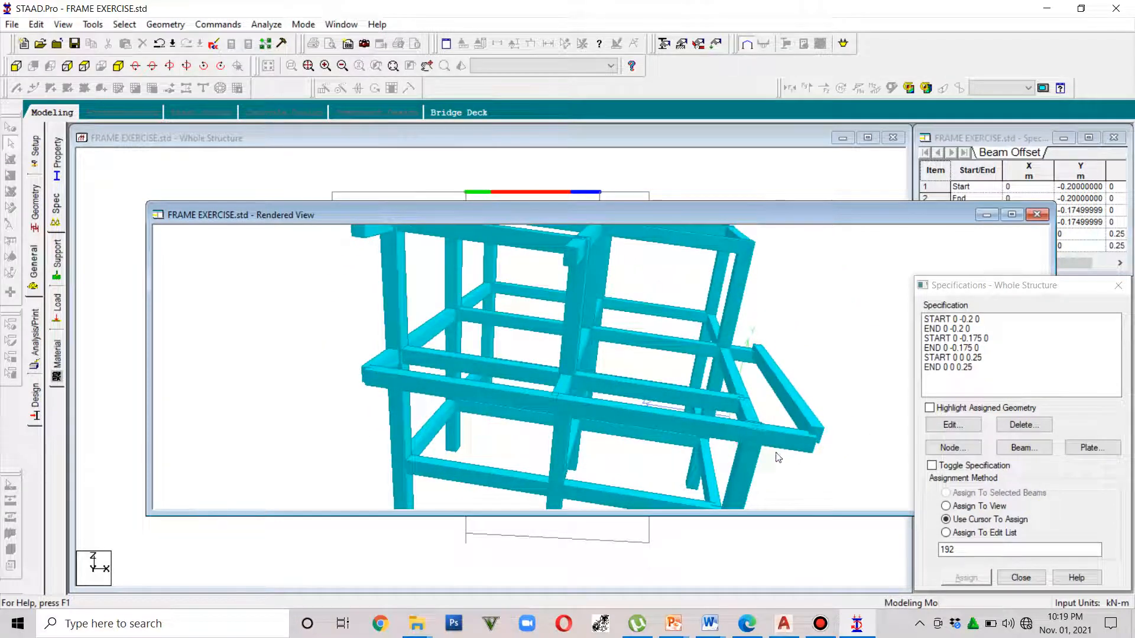
{"action": "left_click_drag", "start_coordinate": [778, 457], "coordinate": [622, 449]}
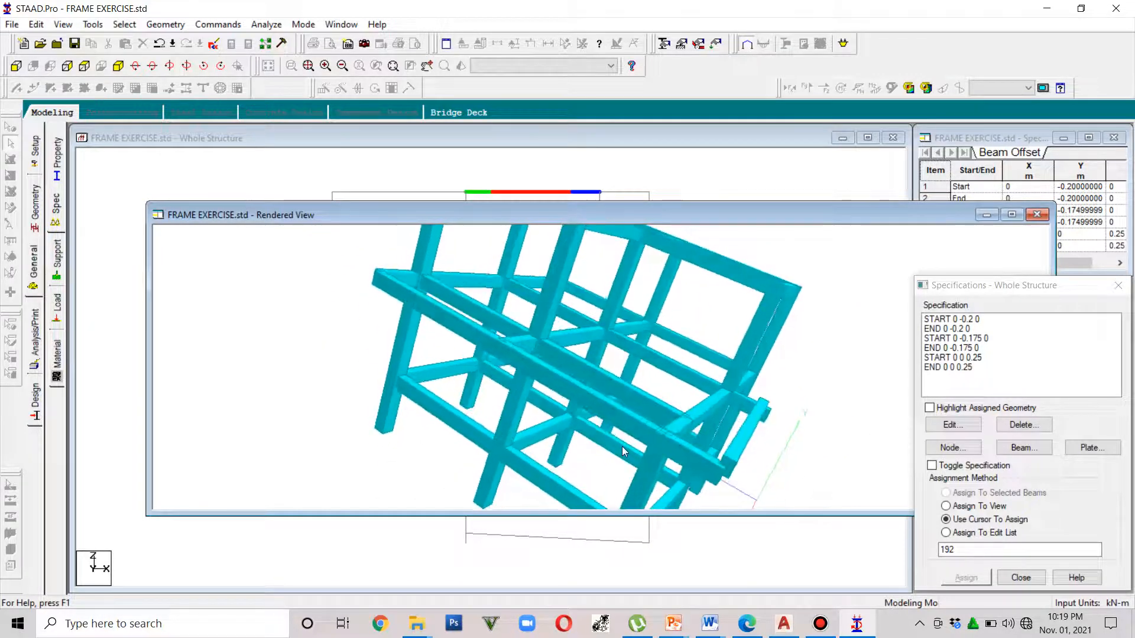
Change the edge beam's start offset specification to Y -0.175 m and Z 0
{"action": "left_click", "coordinate": [951, 358]}
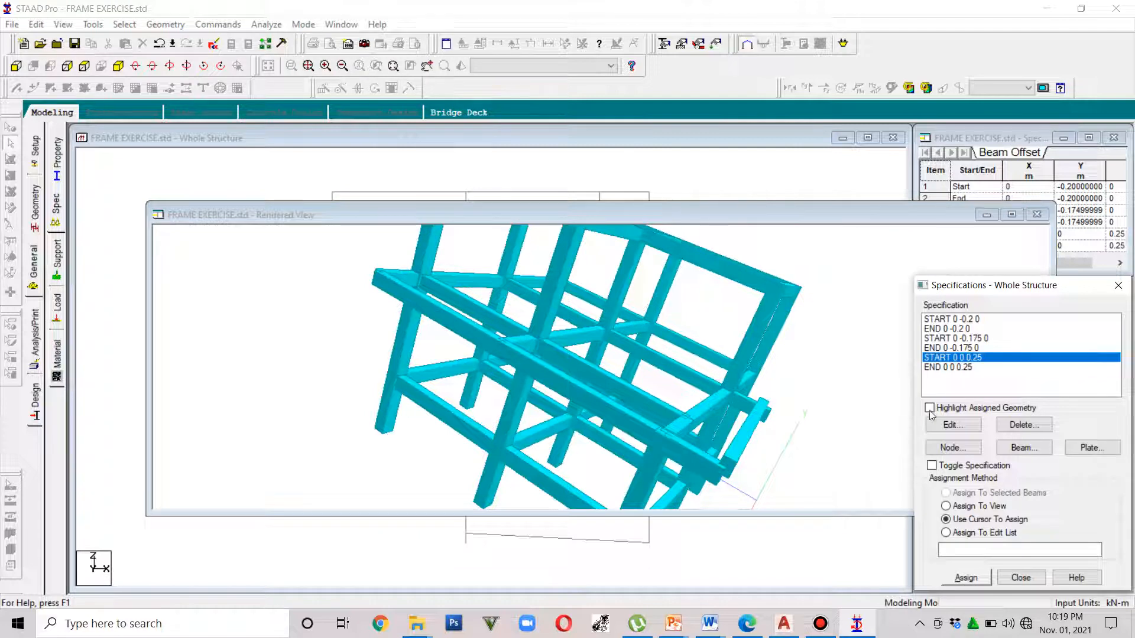
{"action": "double_click", "coordinate": [973, 358]}
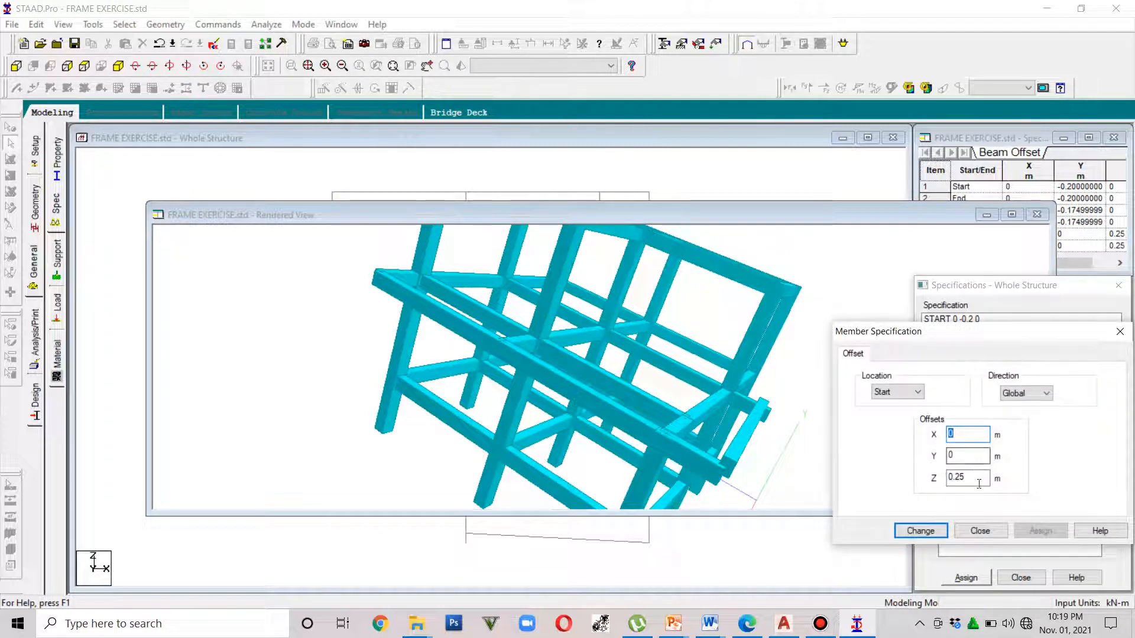
{"action": "left_click_drag", "start_coordinate": [982, 478], "coordinate": [944, 477]}
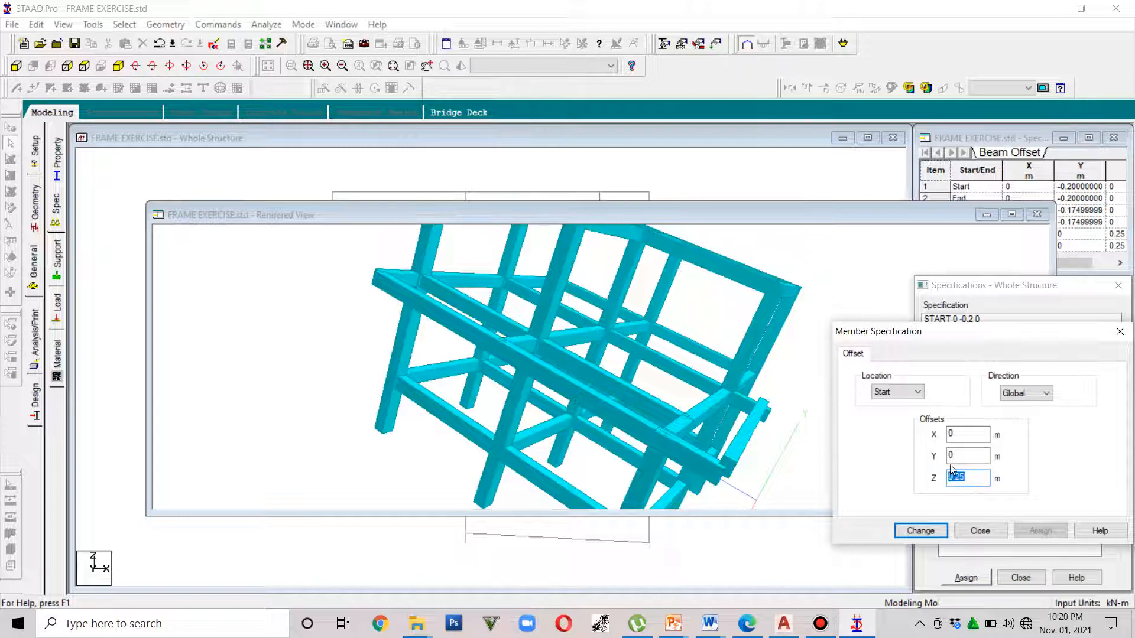
{"action": "type", "text": "0"}
{"action": "left_click", "coordinate": [963, 456]}
{"action": "type", "text": "-"}
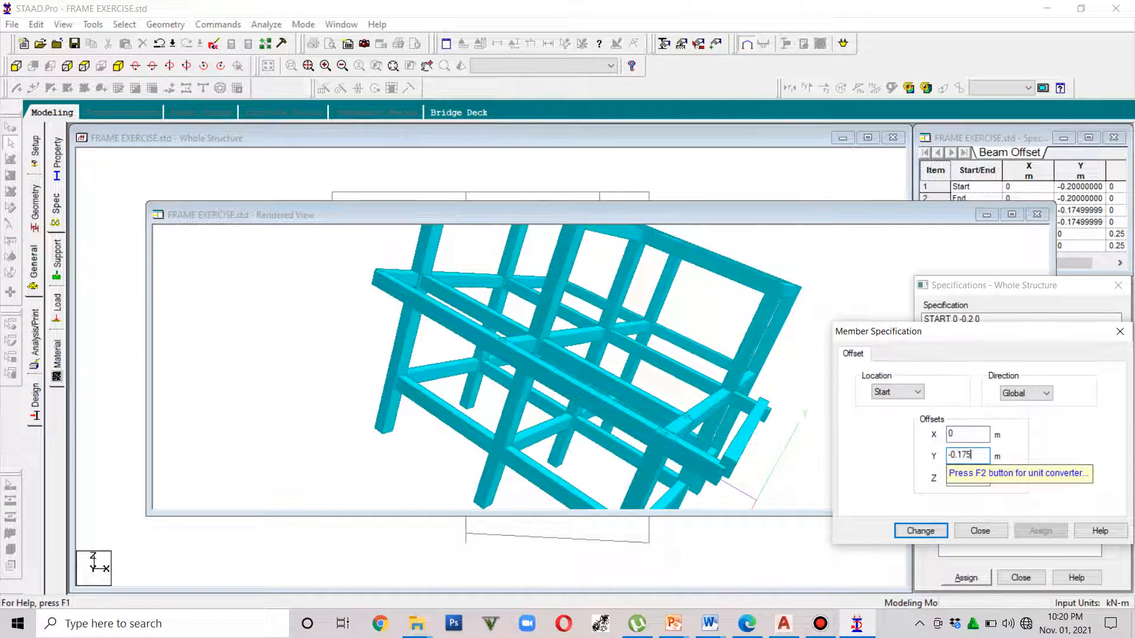
{"action": "left_click", "coordinate": [920, 531]}
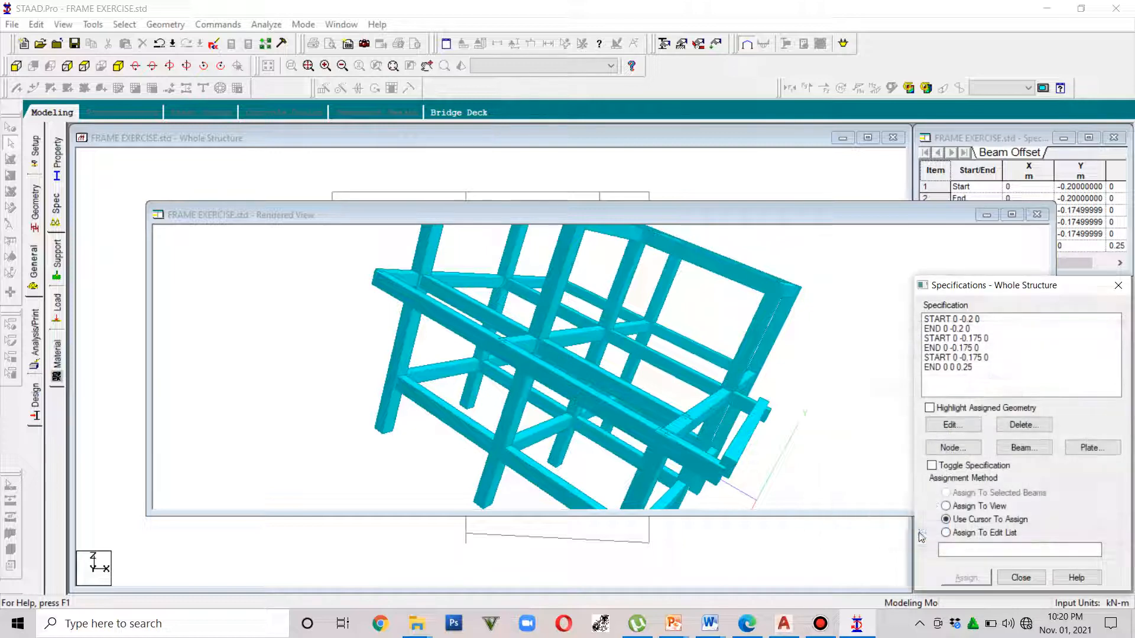
Change the edge beam's end offset specification to Y -0.175 m and Z 0
{"action": "double_click", "coordinate": [965, 367]}
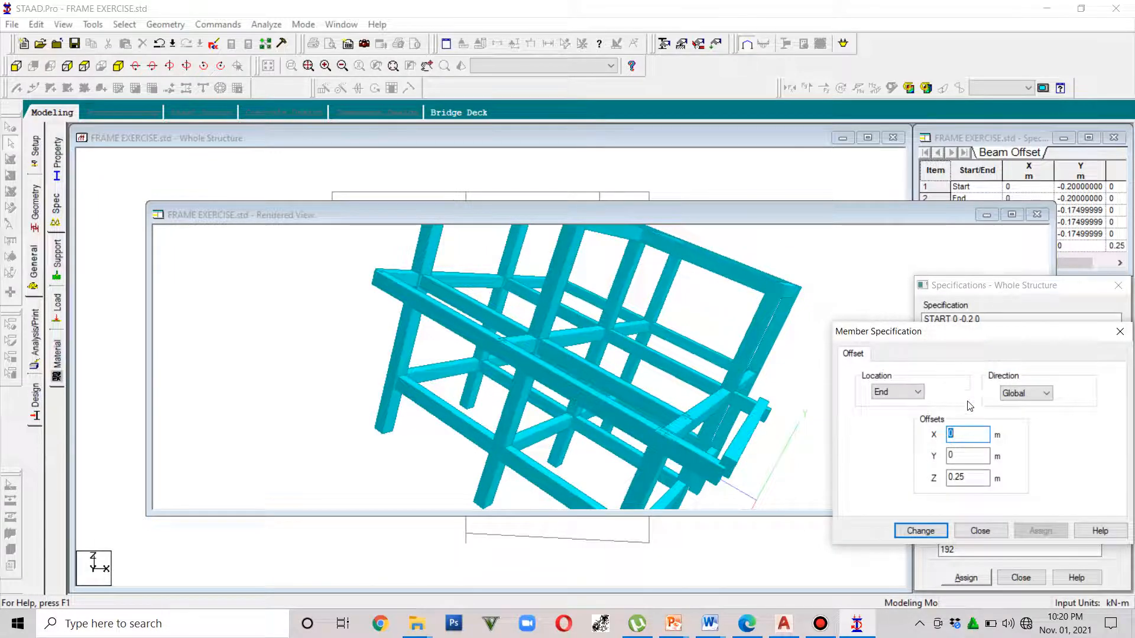
{"action": "double_click", "coordinate": [976, 477]}
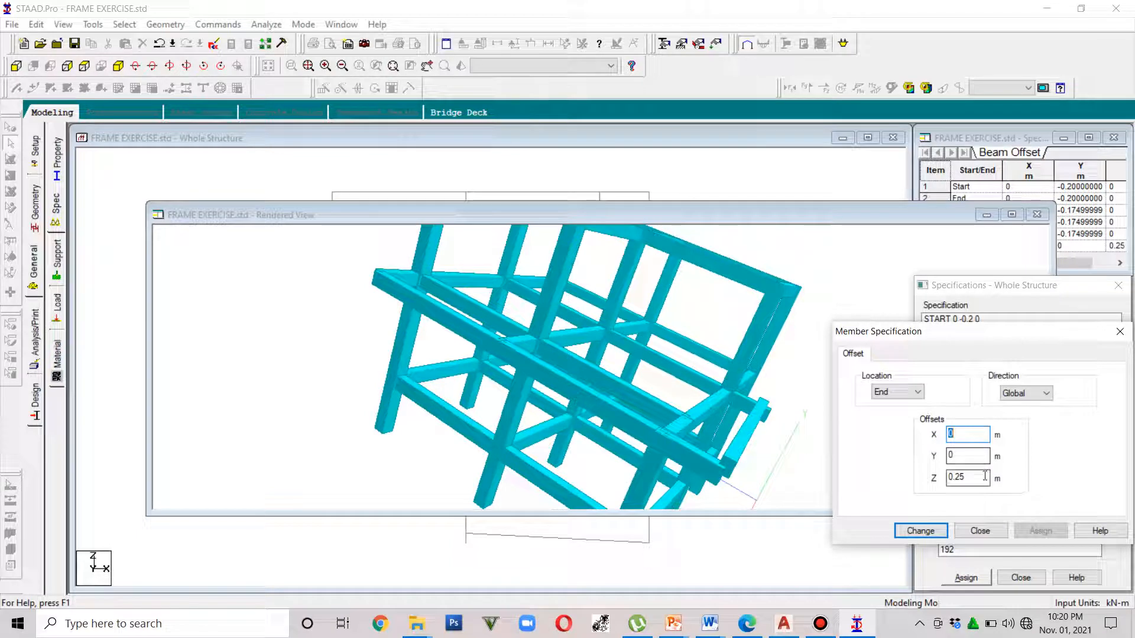
{"action": "double_click", "coordinate": [954, 457]}
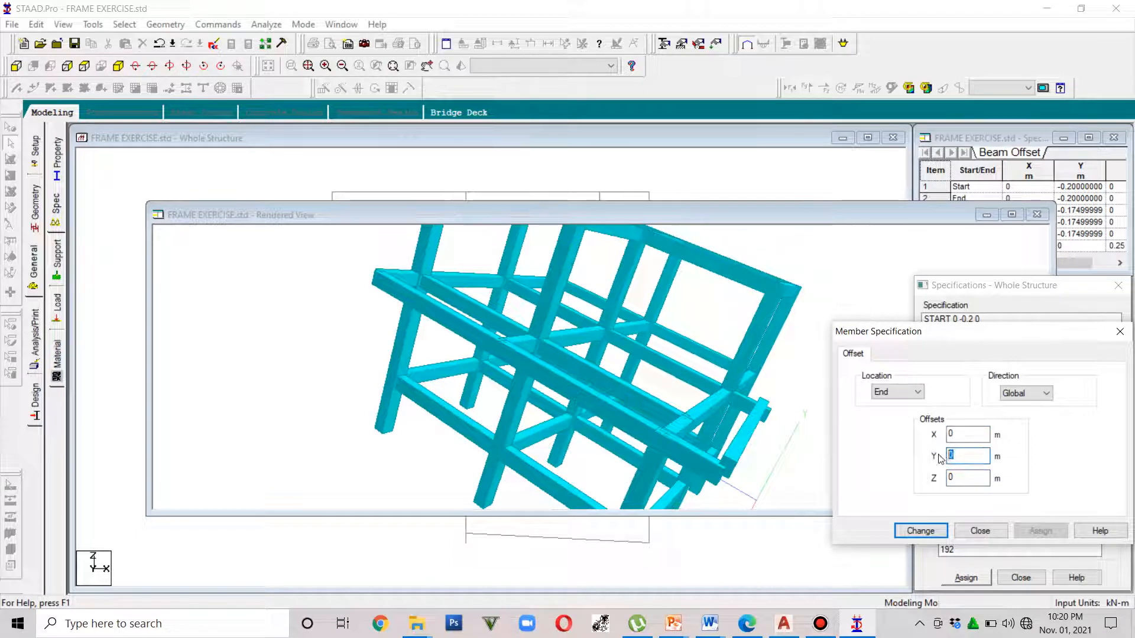
{"action": "type", "text": "-0.175"}
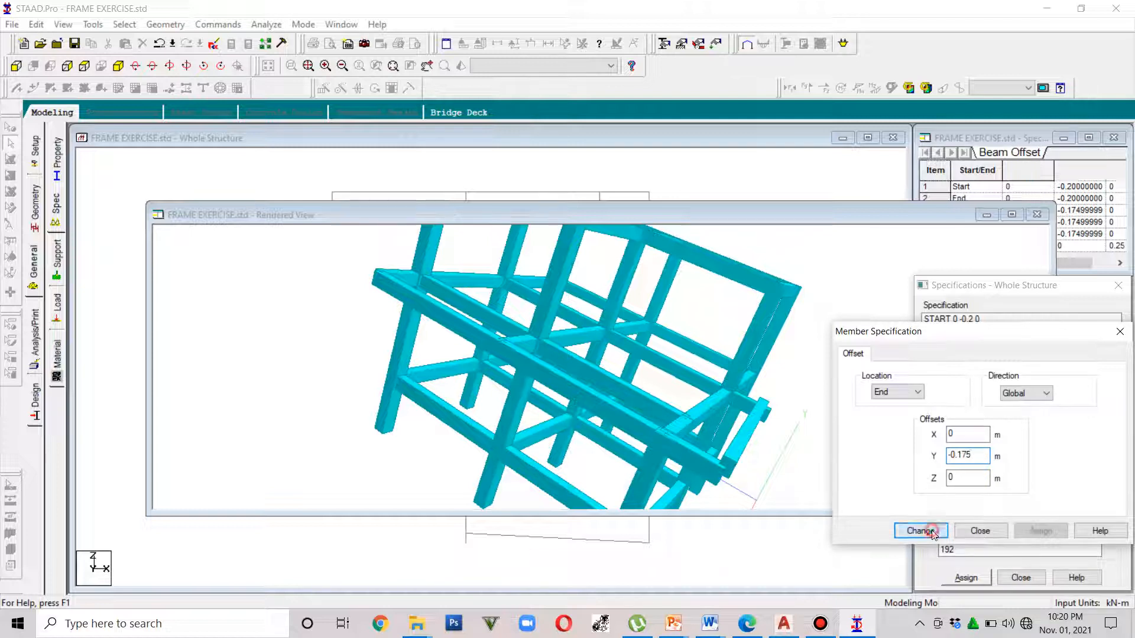
{"action": "left_click", "coordinate": [931, 530]}
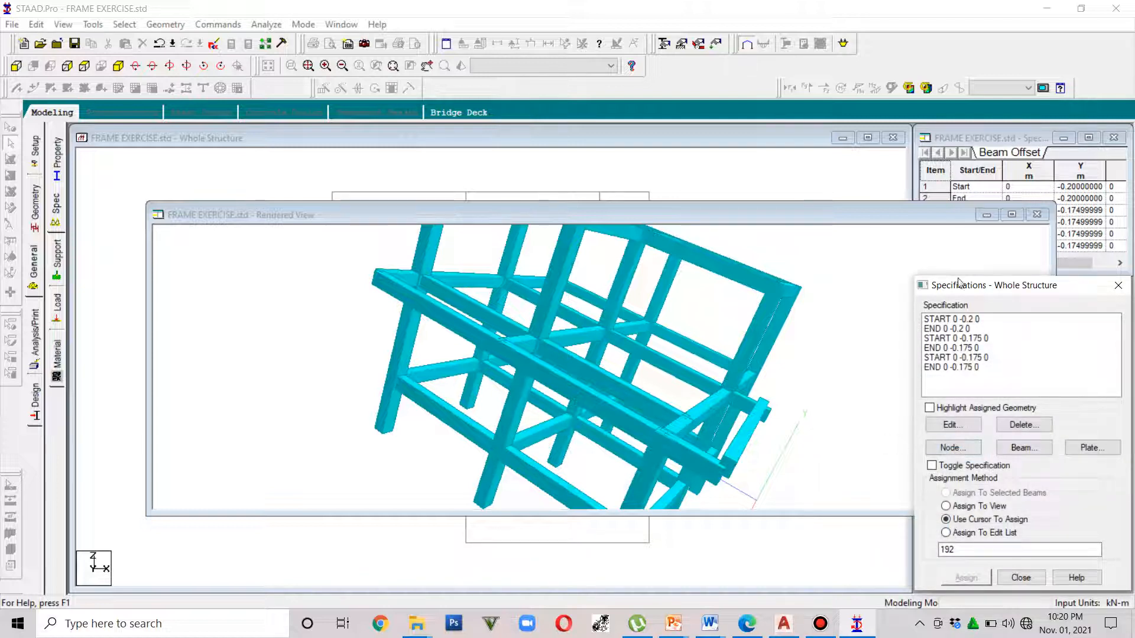
Render the frame afresh, examine how the overhang edge beam meets its neighbouring beams, and close the rendering
{"action": "left_click", "coordinate": [1037, 214]}
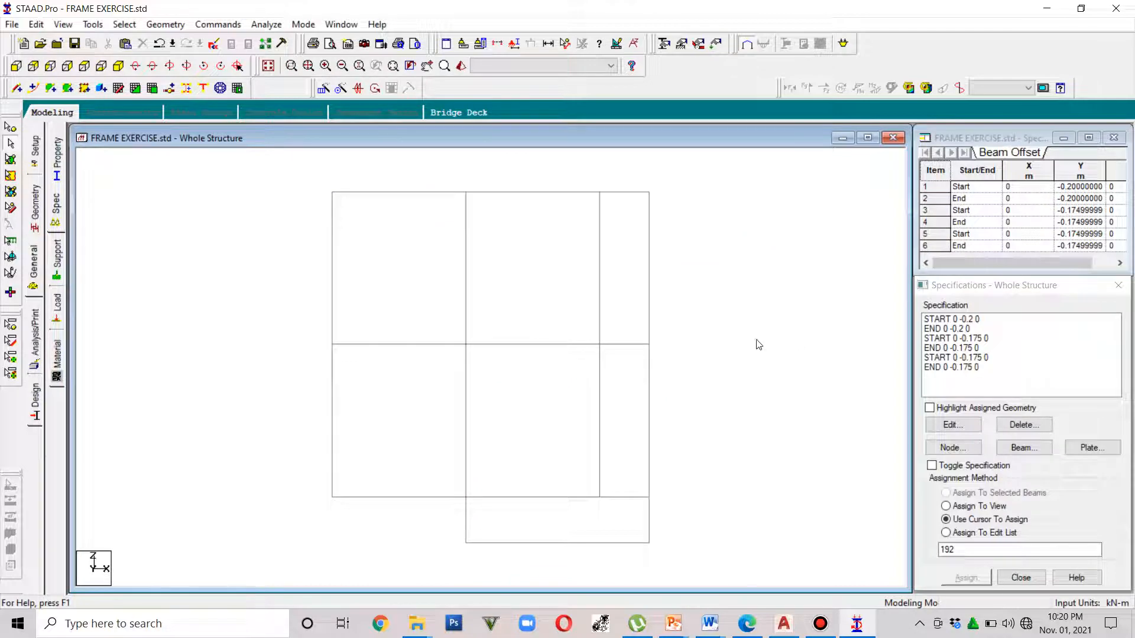
{"action": "left_click", "coordinate": [265, 45]}
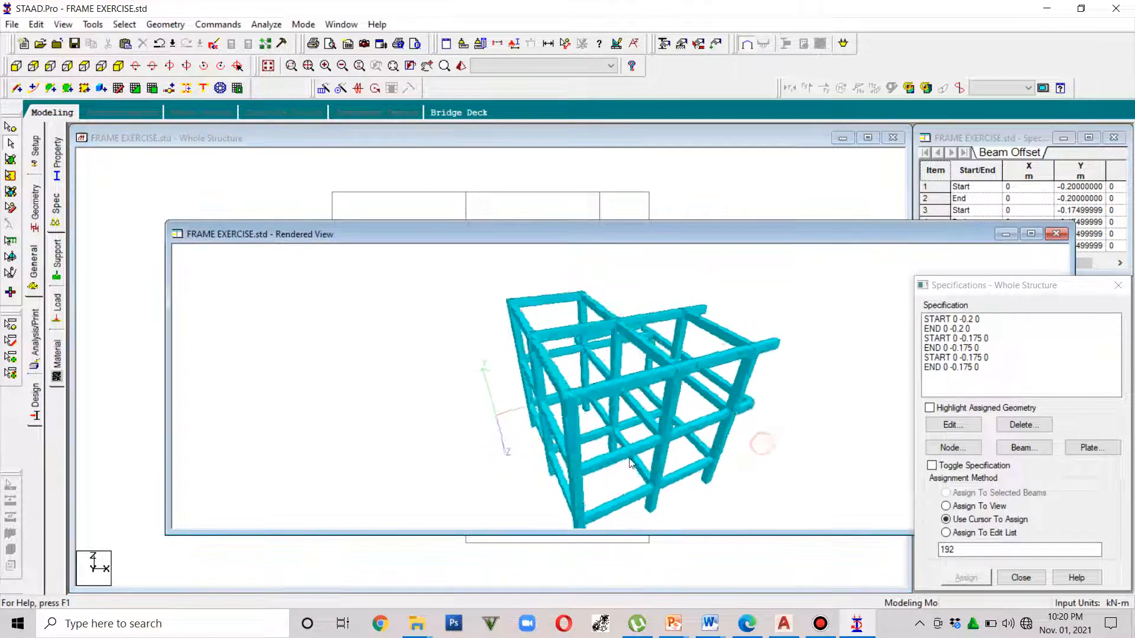
{"action": "left_click_drag", "start_coordinate": [760, 444], "coordinate": [534, 395]}
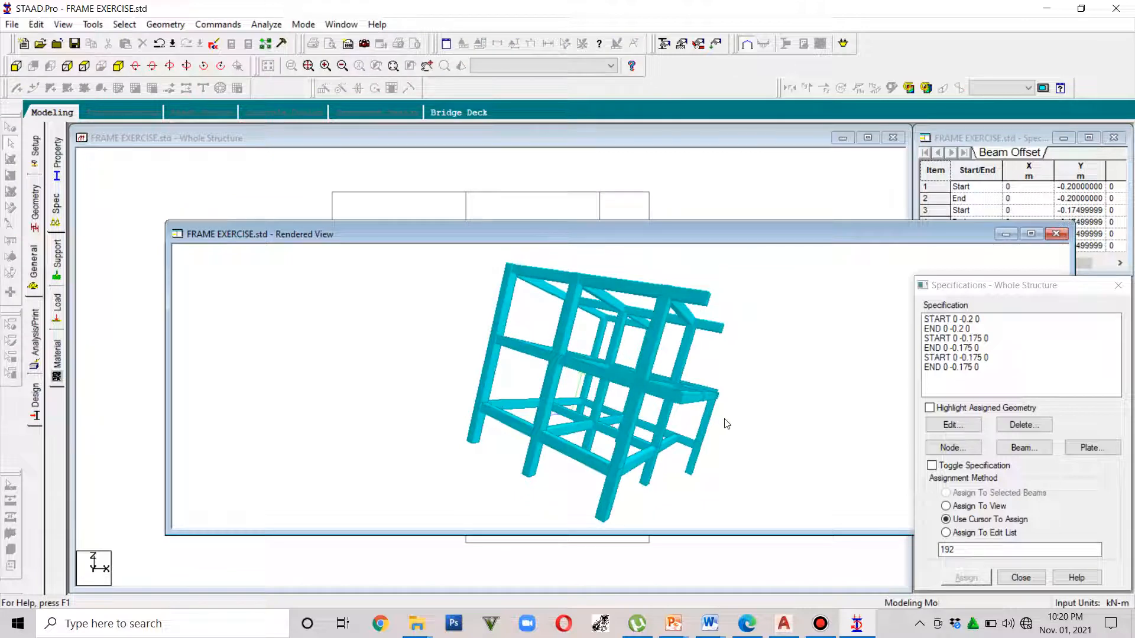
{"action": "left_click_drag", "start_coordinate": [726, 423], "coordinate": [725, 346]}
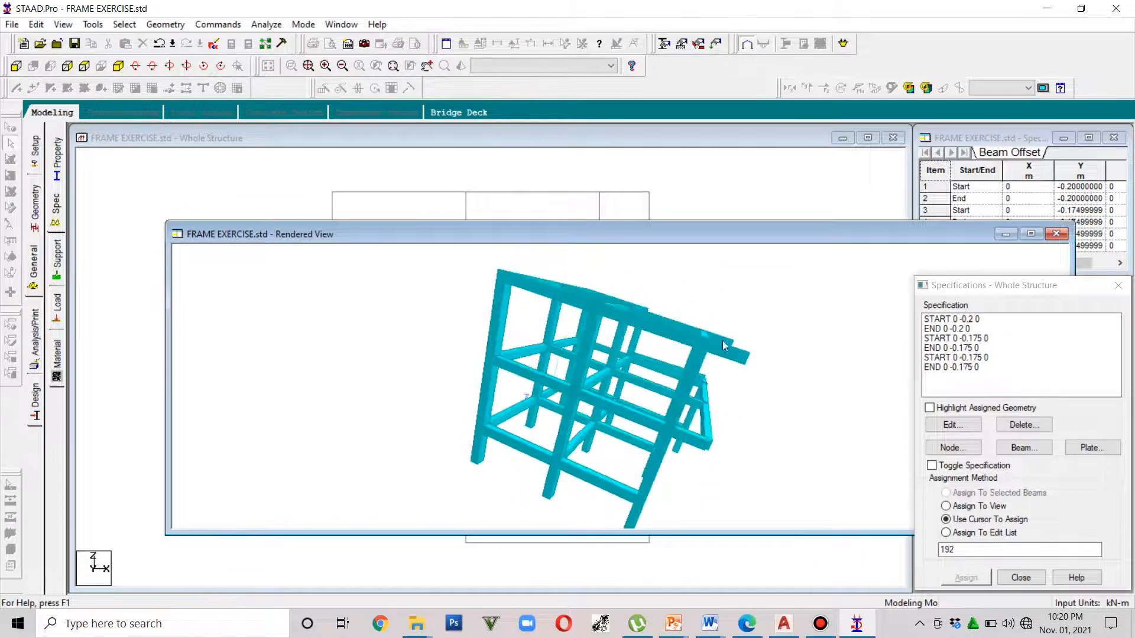
{"action": "left_click_drag", "start_coordinate": [711, 230], "coordinate": [594, 170]}
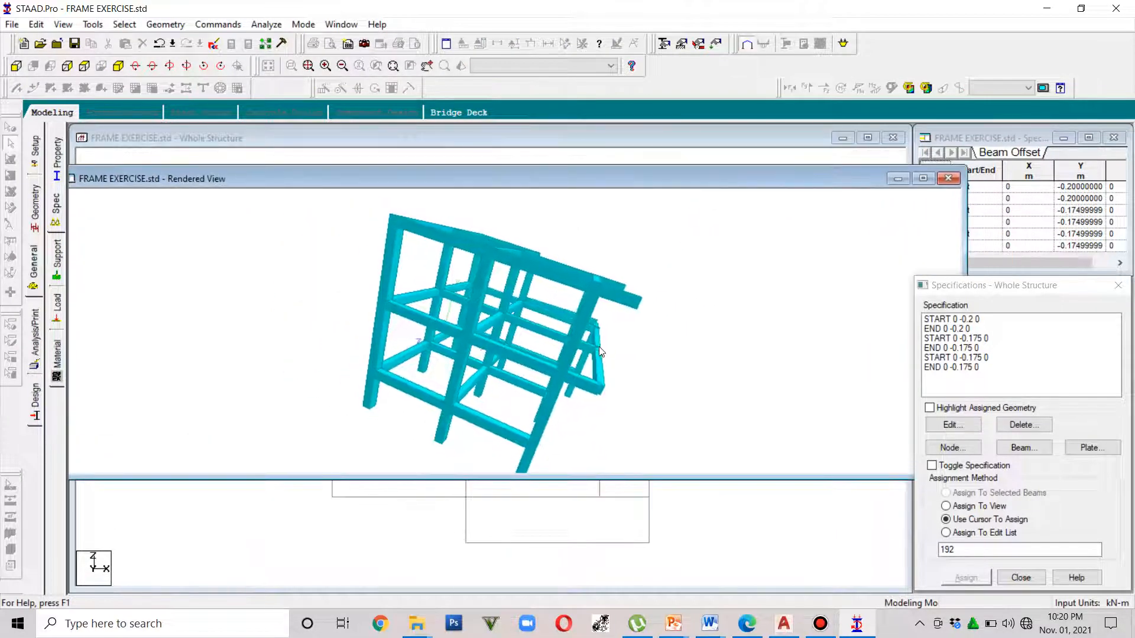
{"action": "left_click_drag", "start_coordinate": [586, 386], "coordinate": [587, 383]}
{"action": "left_click_drag", "start_coordinate": [677, 330], "coordinate": [429, 379]}
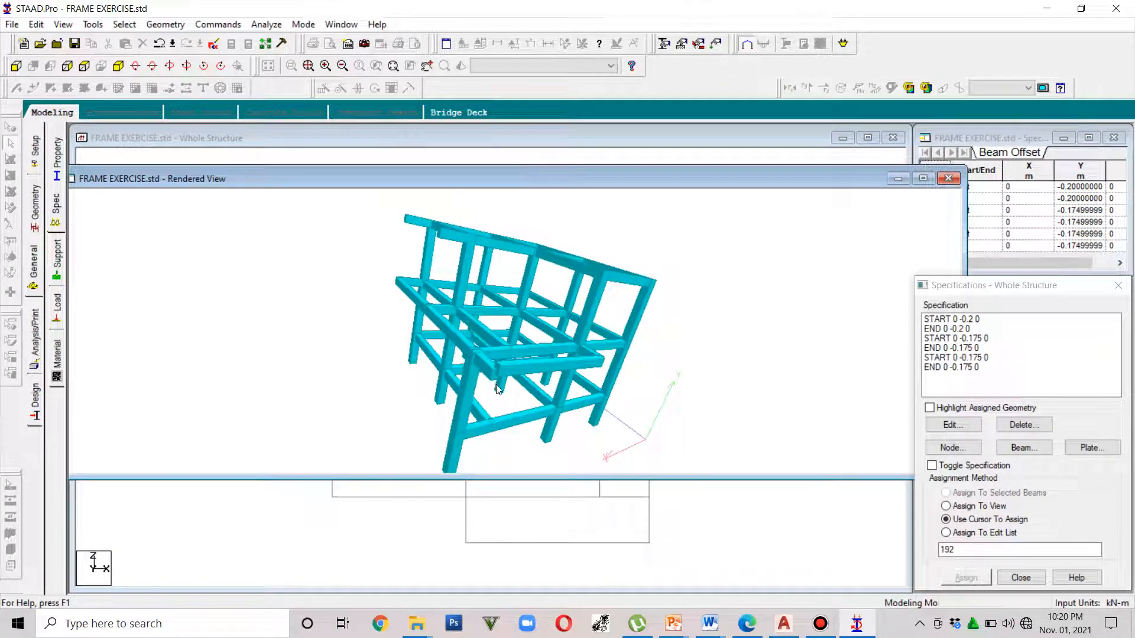
{"action": "scroll", "coordinate": [498, 389], "scroll_direction": "up", "scroll_amount": 5}
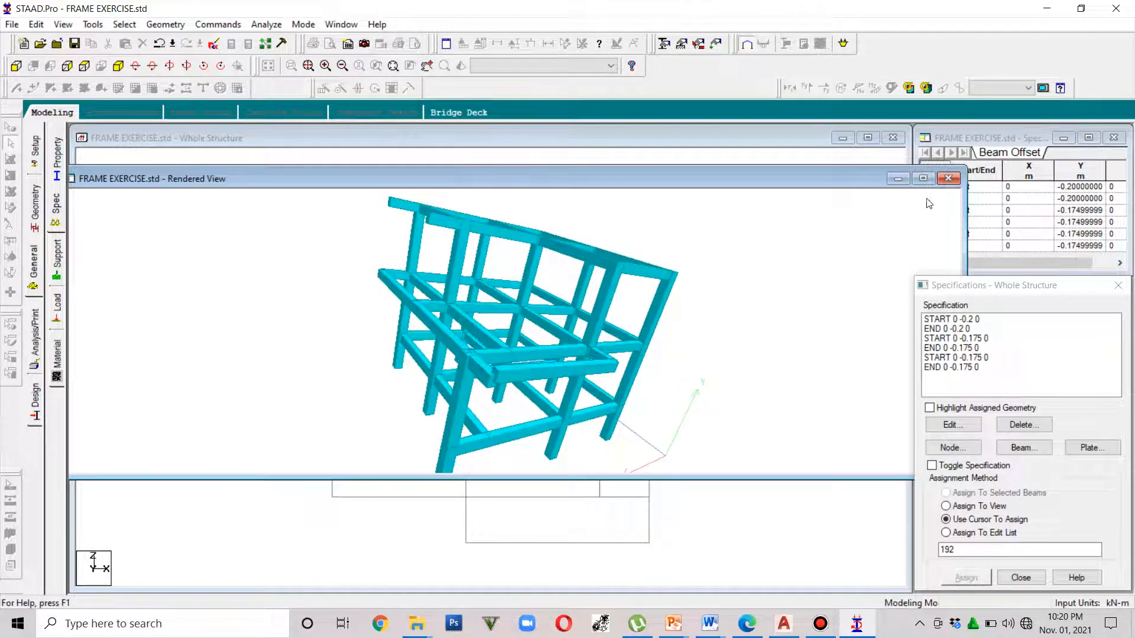
{"action": "left_click", "coordinate": [948, 178]}
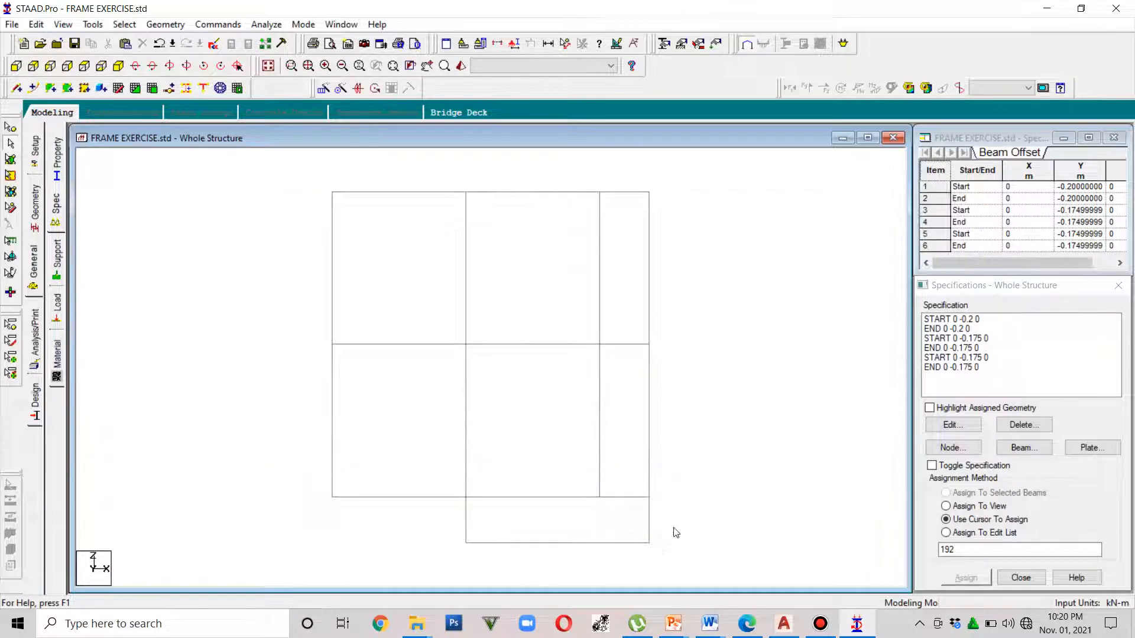
Assign the last start and end offset specifications, both with Y -0.175 m, to the overhang edge beam
{"action": "left_click", "coordinate": [606, 544]}
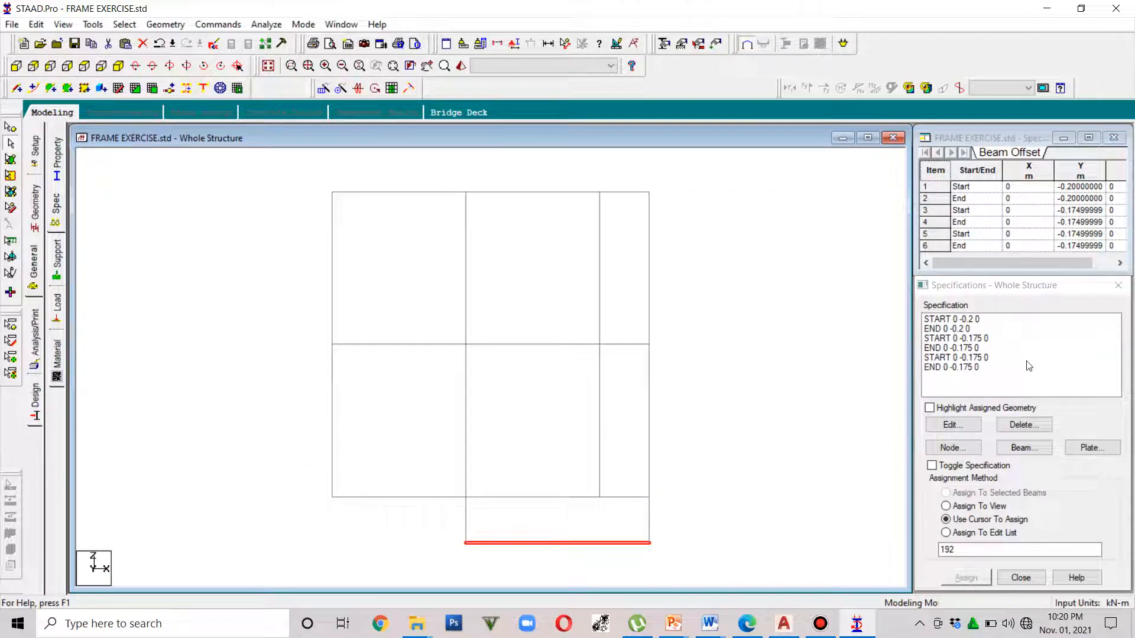
{"action": "left_click", "coordinate": [963, 358]}
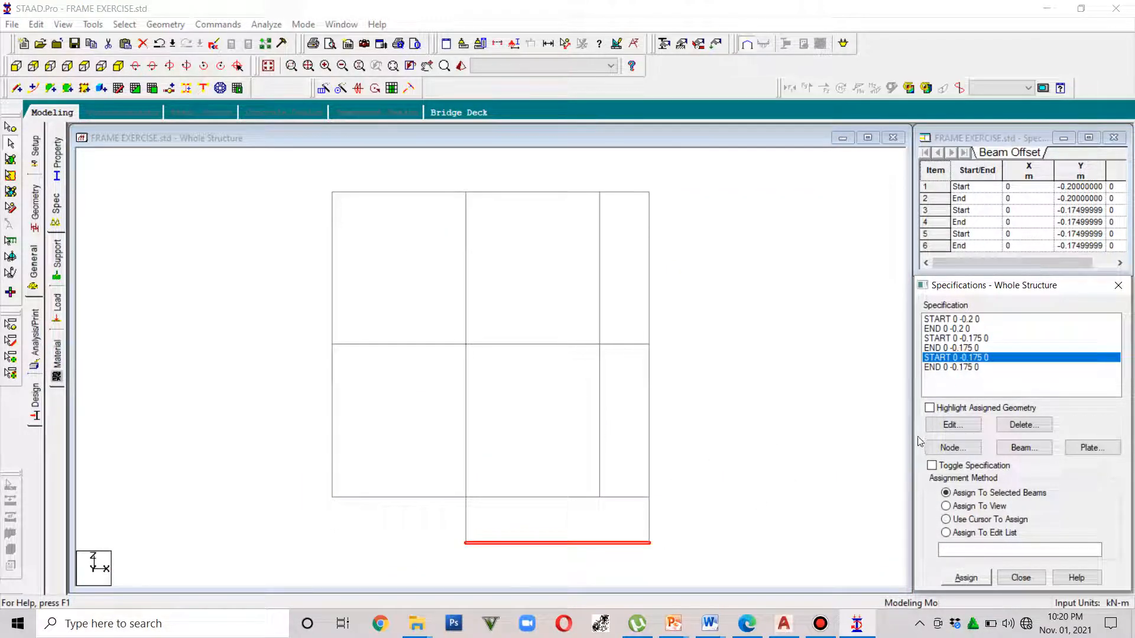
{"action": "left_click", "coordinate": [982, 579]}
{"action": "left_click", "coordinate": [1039, 472]}
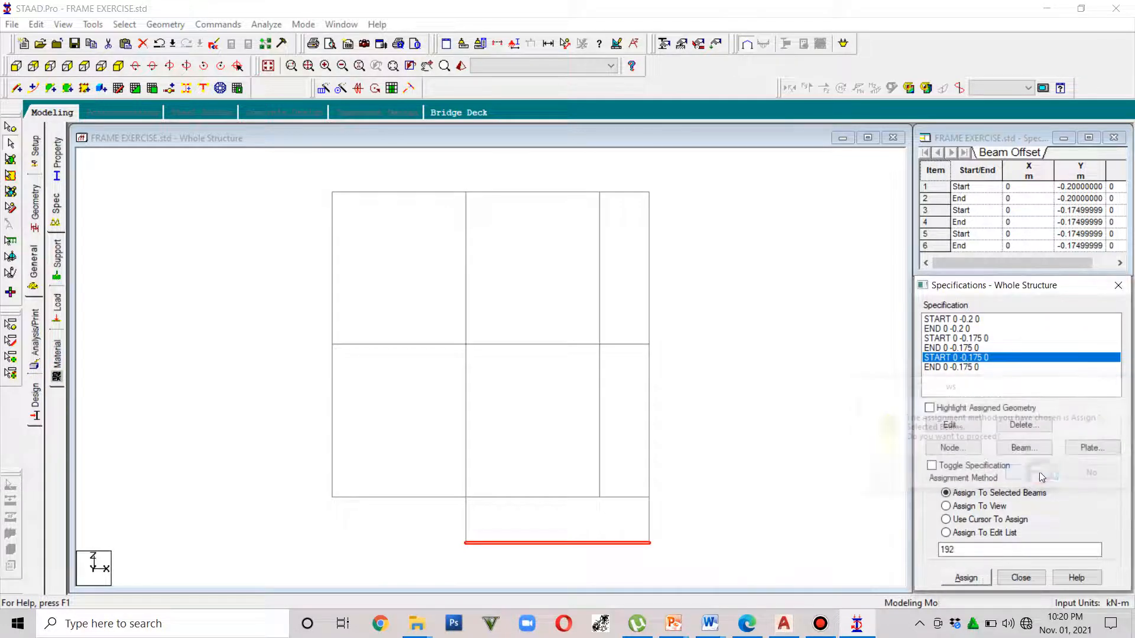
{"action": "left_click", "coordinate": [974, 367]}
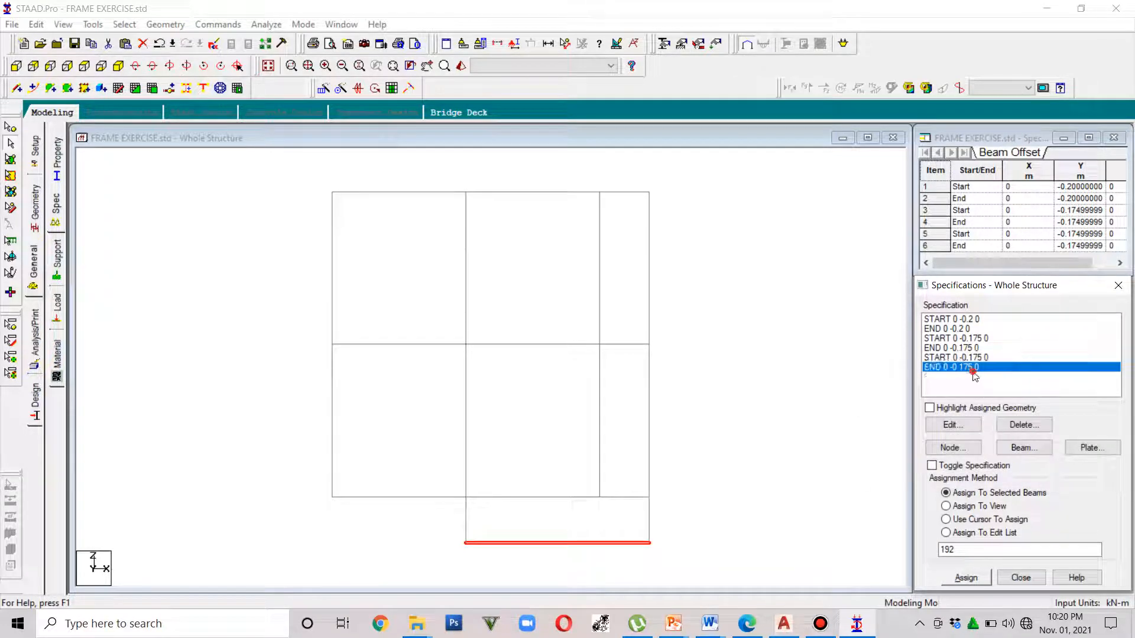
{"action": "left_click", "coordinate": [966, 578]}
{"action": "left_click", "coordinate": [1035, 474]}
Render the whole frame, examine the overhang edge beam's corners and alignment with the adjoining beams from several angles, and close the rendering
{"action": "left_click", "coordinate": [460, 65]}
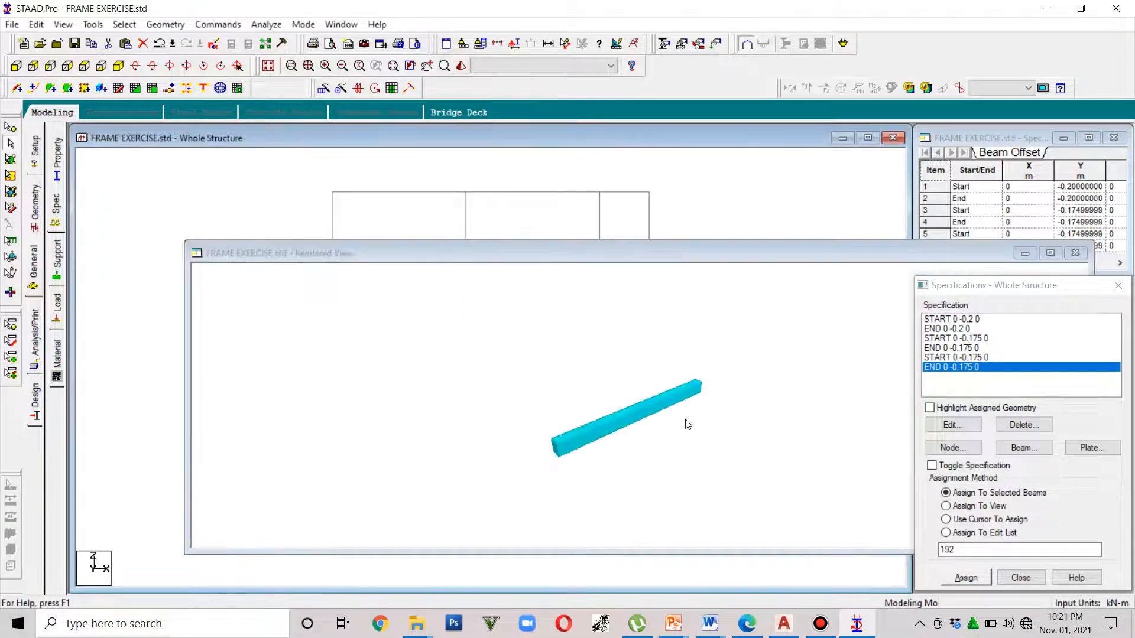
{"action": "left_click", "coordinate": [1076, 253]}
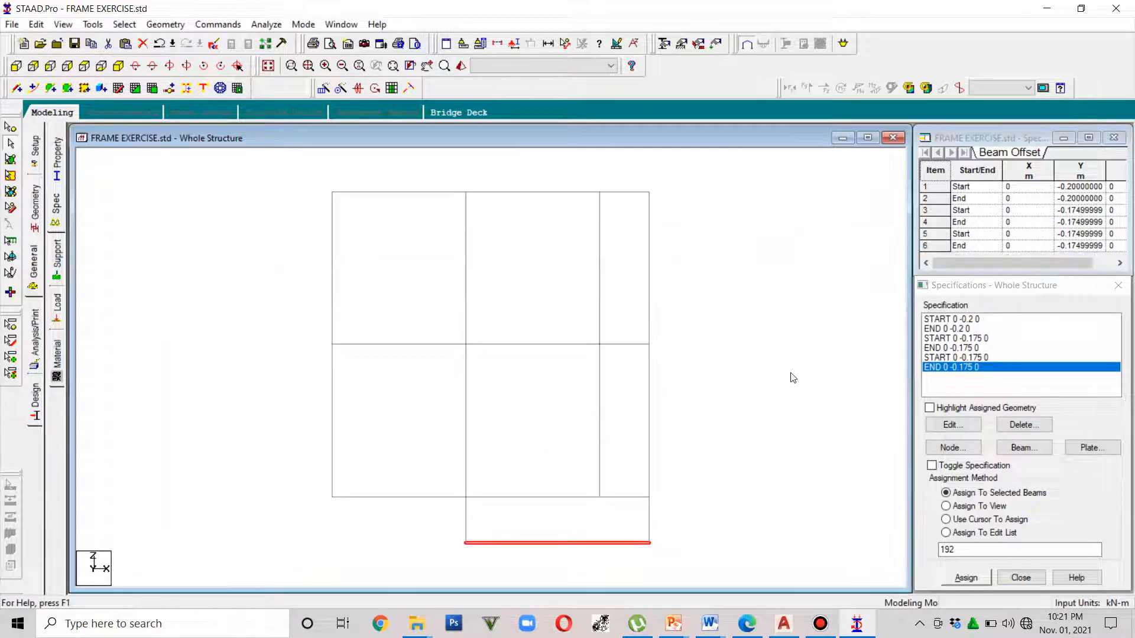
{"action": "left_click", "coordinate": [461, 65]}
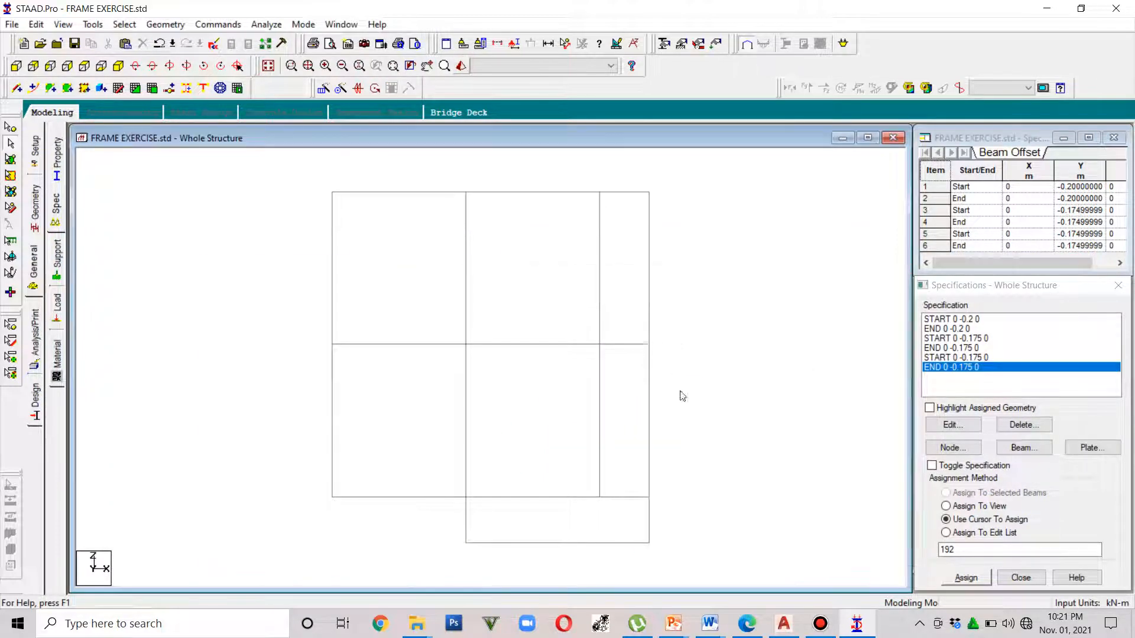
{"action": "left_click_drag", "start_coordinate": [750, 503], "coordinate": [499, 451]}
{"action": "left_click_drag", "start_coordinate": [693, 486], "coordinate": [509, 447]}
{"action": "scroll", "coordinate": [608, 450], "scroll_direction": "up", "scroll_amount": 5}
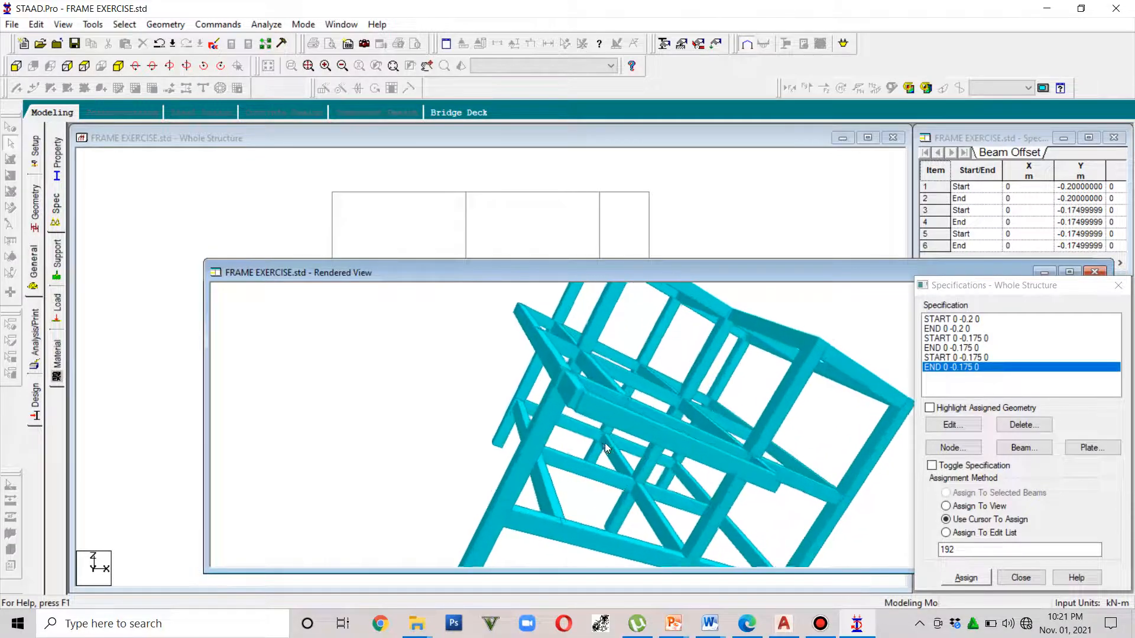
{"action": "left_click_drag", "start_coordinate": [604, 442], "coordinate": [480, 464]}
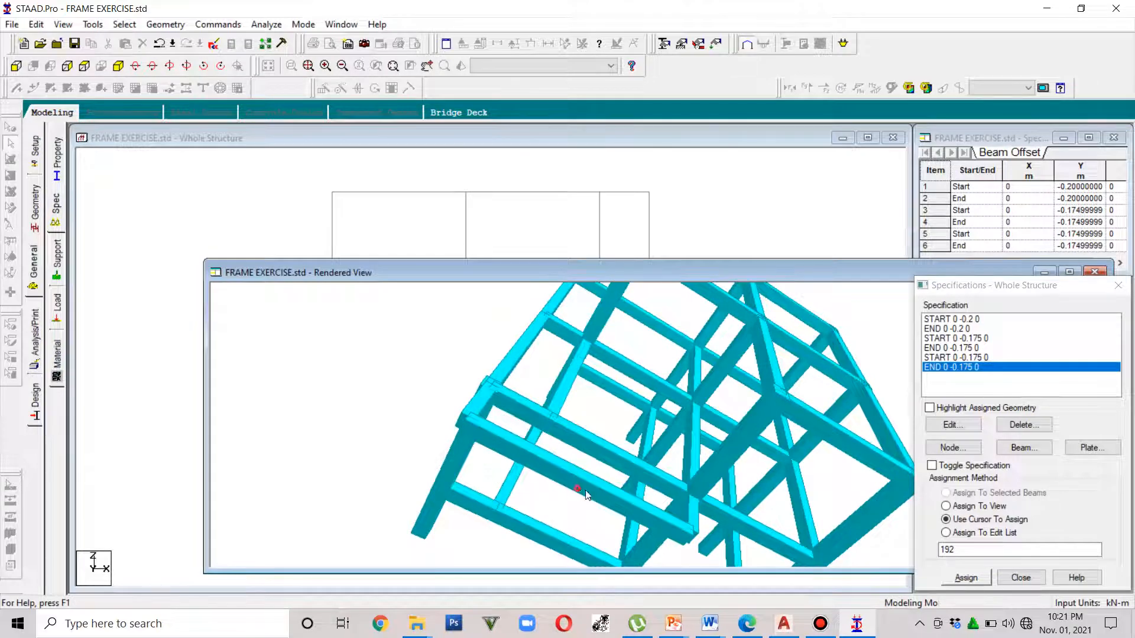
{"action": "left_click_drag", "start_coordinate": [585, 495], "coordinate": [829, 493]}
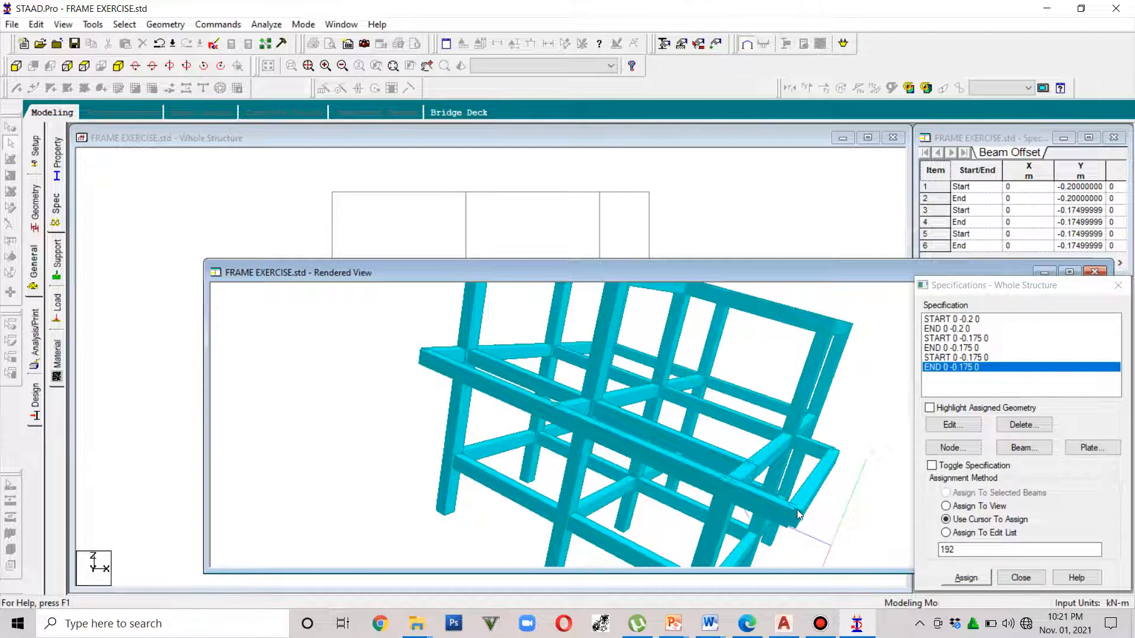
{"action": "left_click_drag", "start_coordinate": [793, 514], "coordinate": [828, 559]}
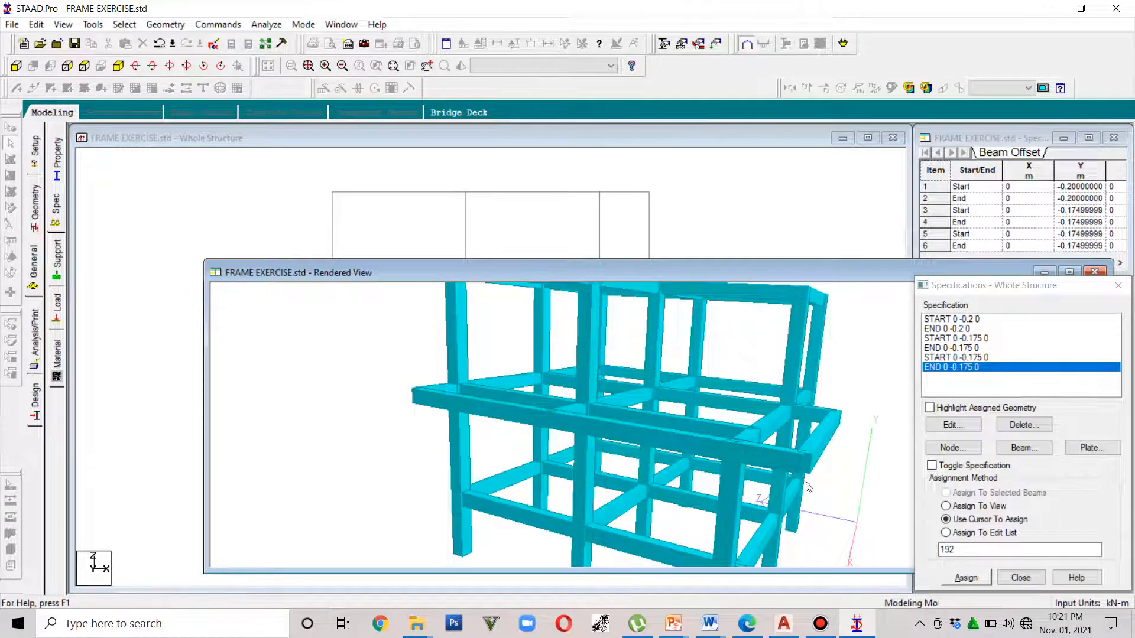
{"action": "left_click_drag", "start_coordinate": [808, 487], "coordinate": [853, 491]}
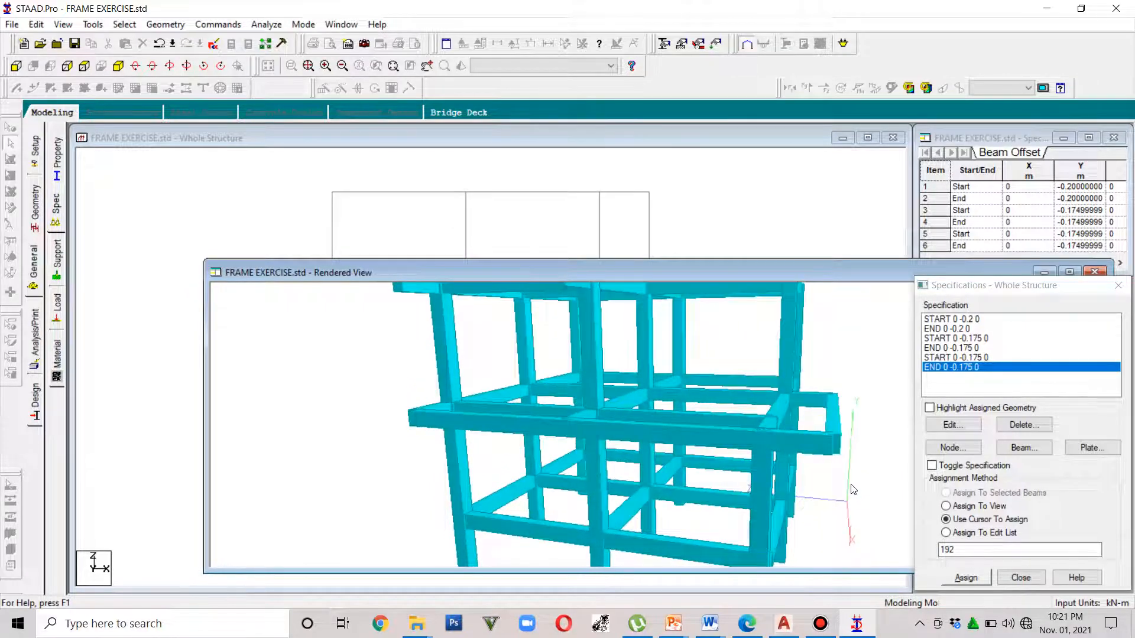
{"action": "left_click", "coordinate": [1095, 273]}
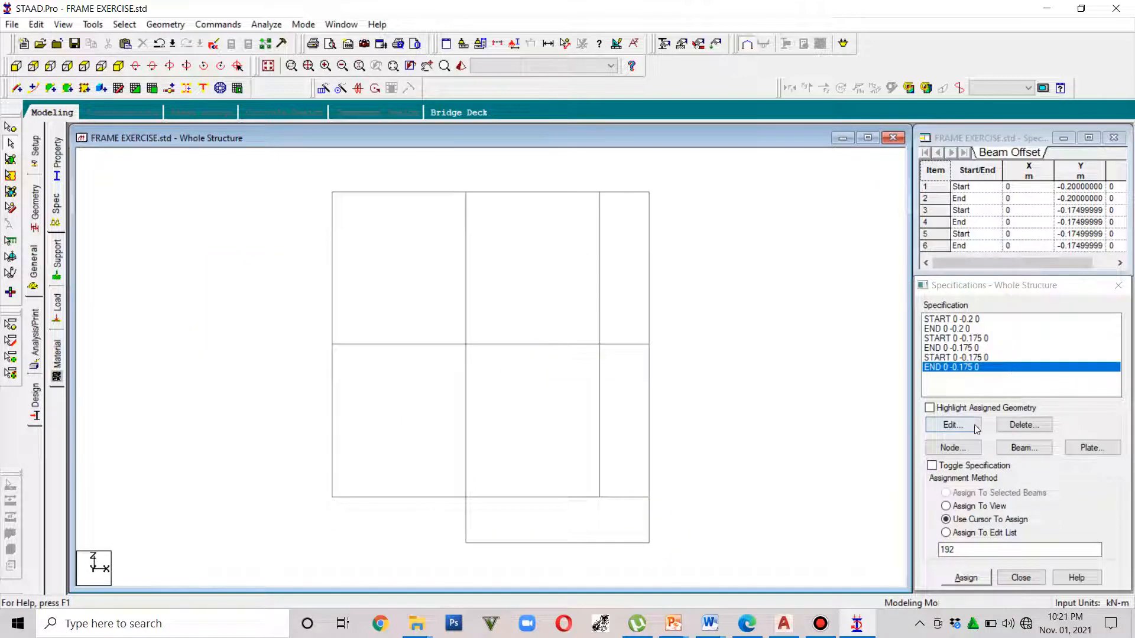
Add a beam start offset specification in the global direction with Z -0.125 m
{"action": "left_click", "coordinate": [1009, 446]}
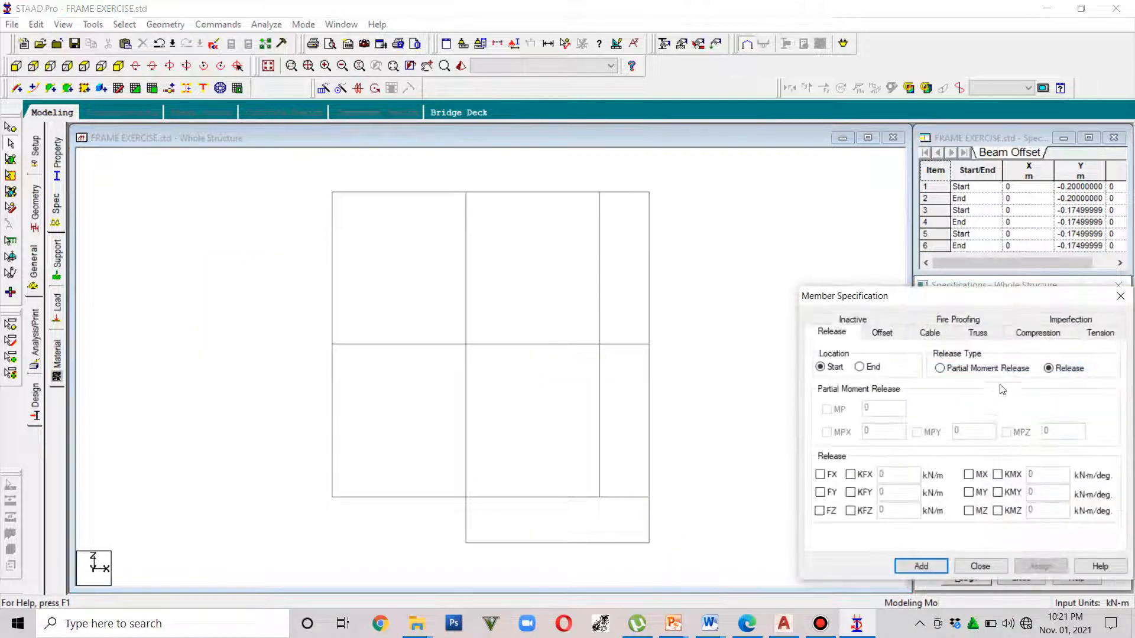
{"action": "left_click", "coordinate": [882, 333]}
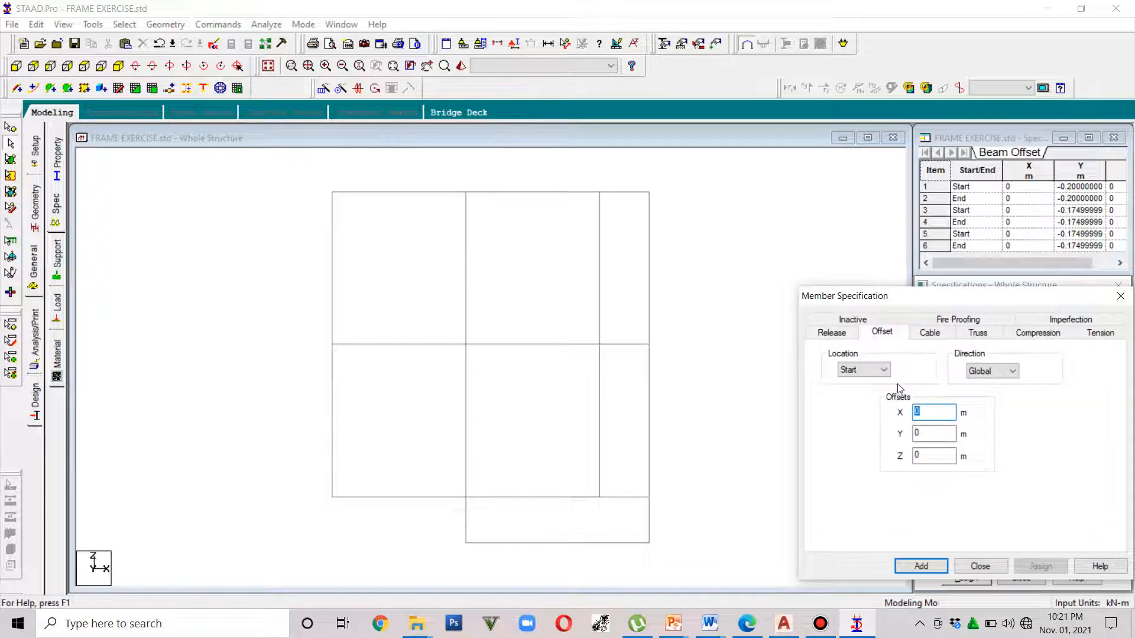
{"action": "key", "text": "Tab"}
{"action": "key", "text": "Tab"}
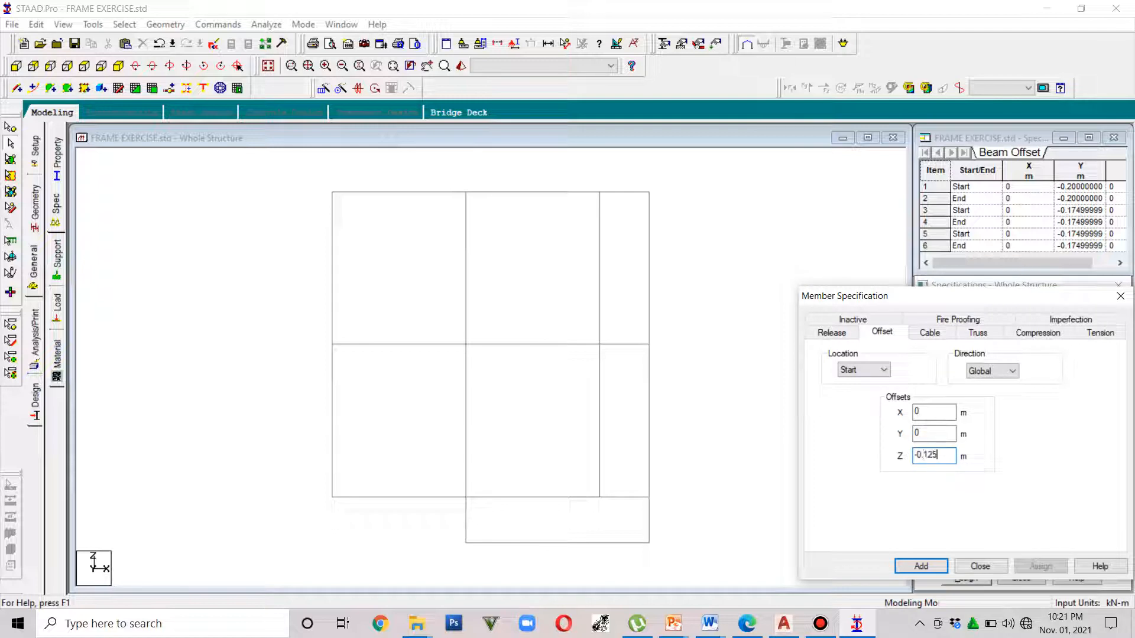
{"action": "left_click", "coordinate": [920, 565]}
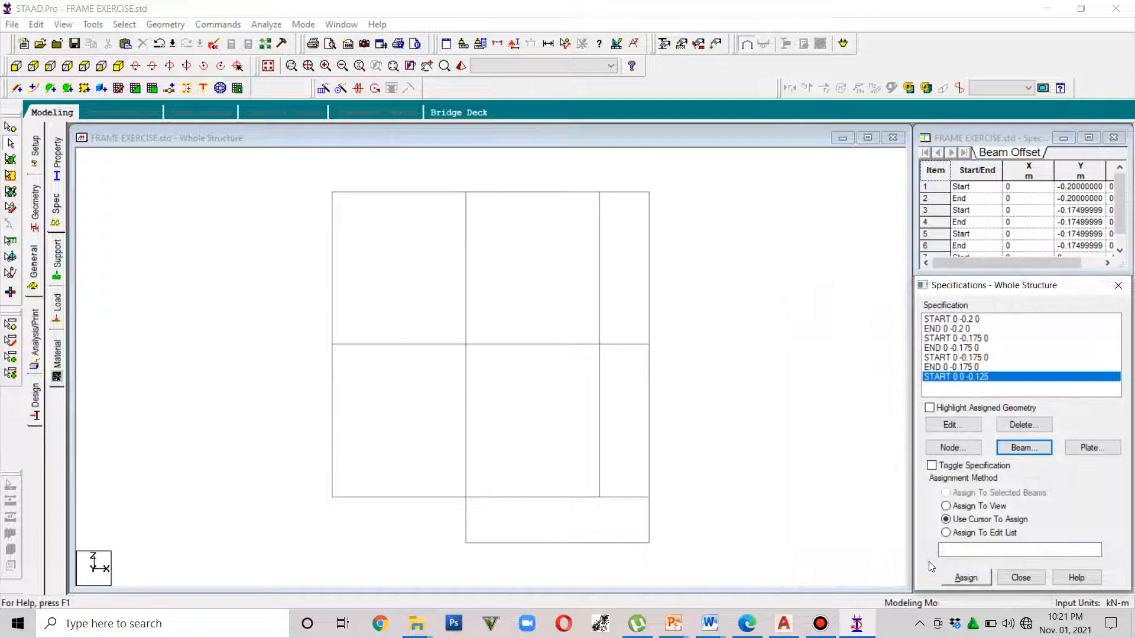
Add a second global beam offset specification at the start location, also with Z -0.125 m
{"action": "left_click", "coordinate": [1024, 448]}
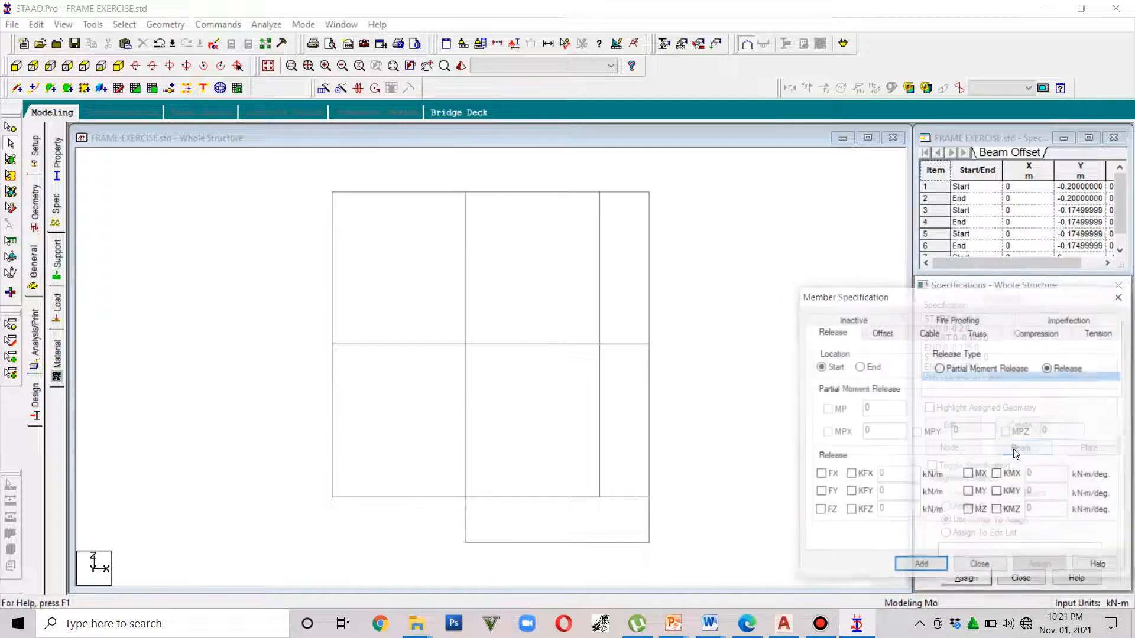
{"action": "left_click", "coordinate": [893, 334]}
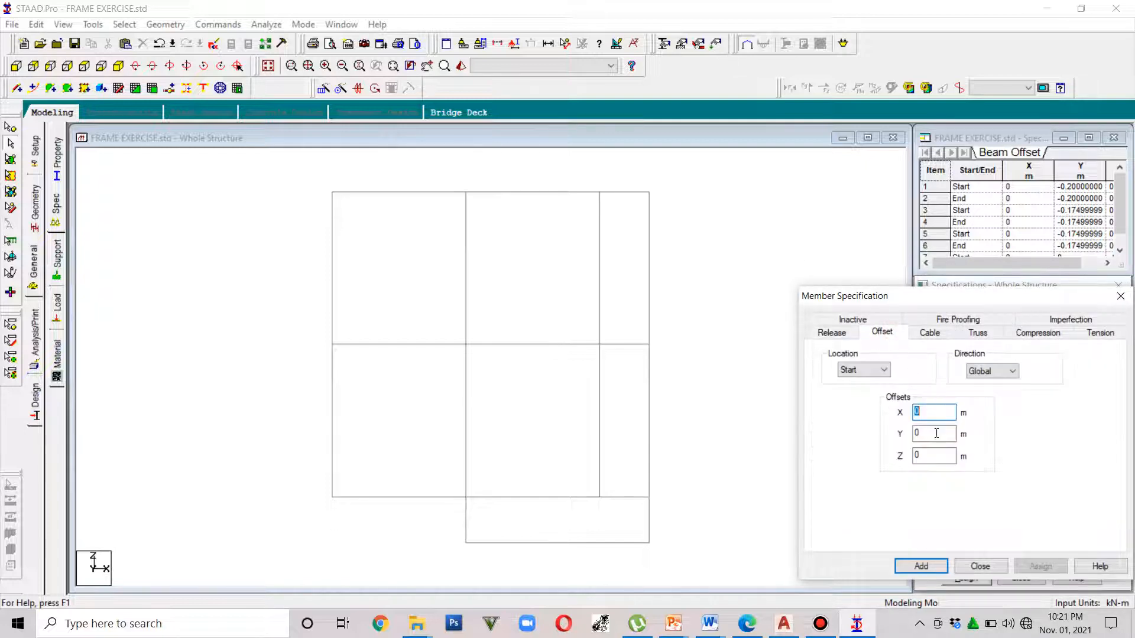
{"action": "double_click", "coordinate": [917, 455]}
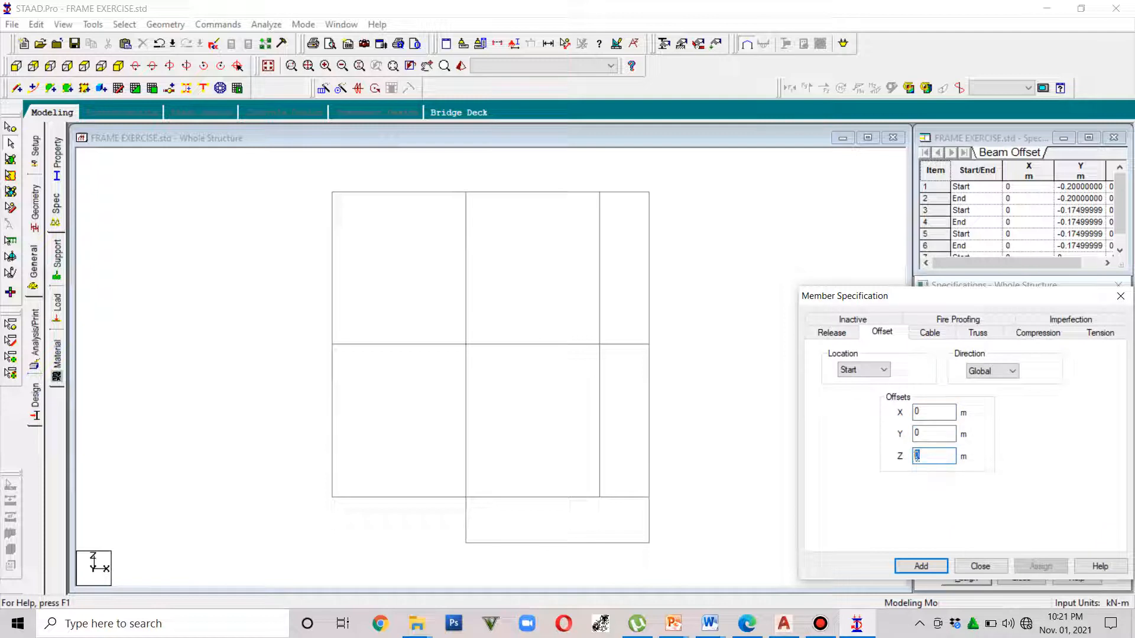
{"action": "type", "text": "-0.125"}
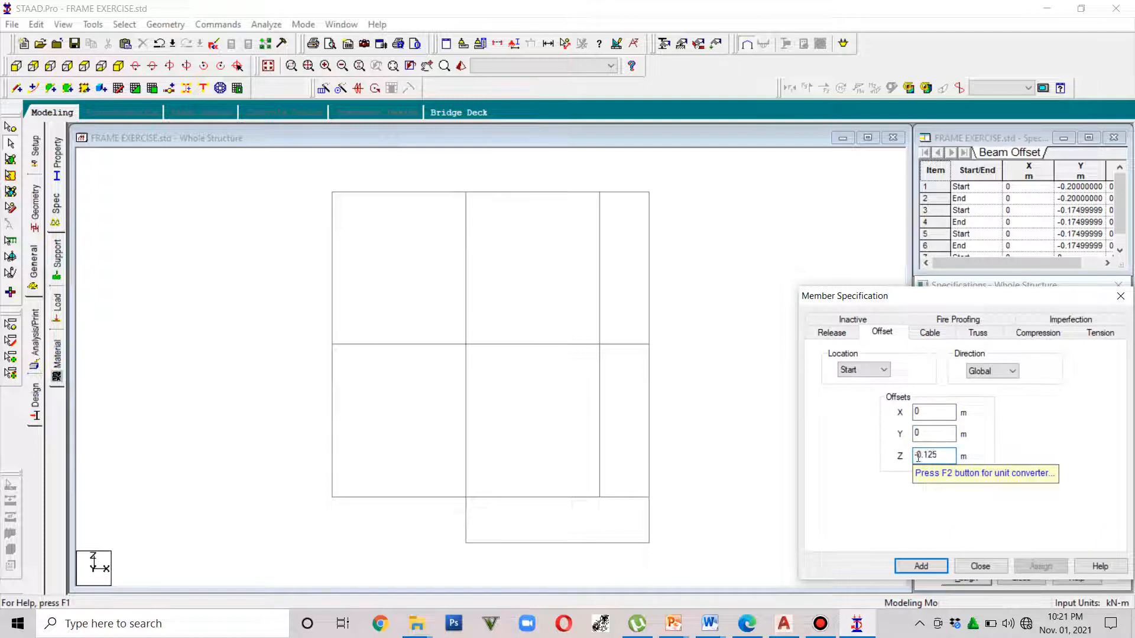
{"action": "left_click", "coordinate": [921, 567]}
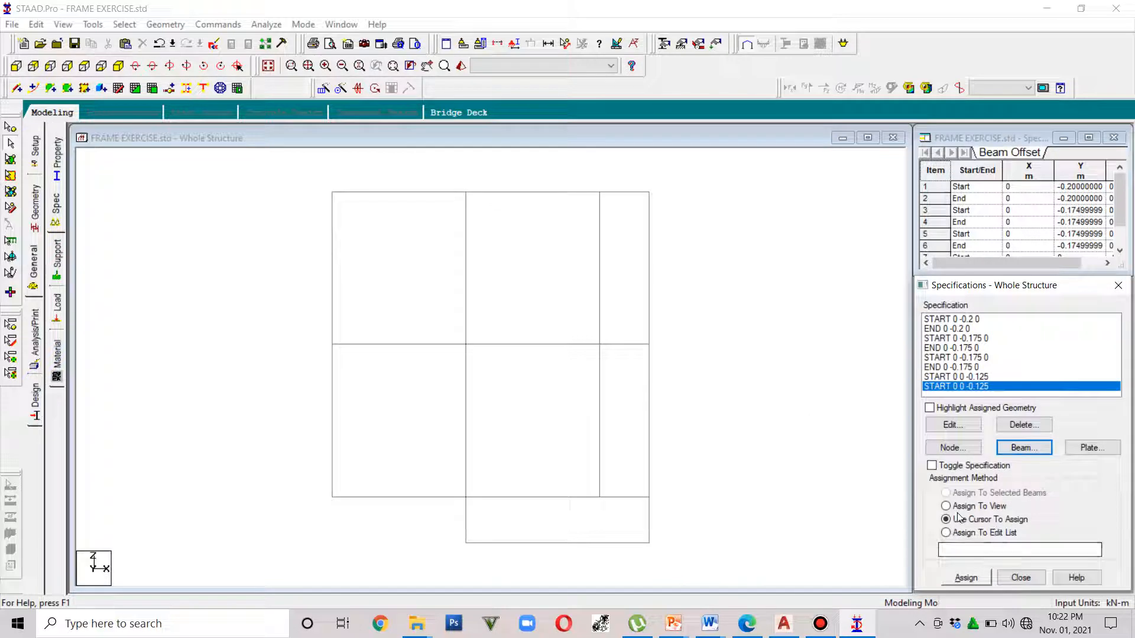
Assign both Z -0.125 m offset specifications to the overhang edge beam
{"action": "left_click", "coordinate": [565, 543]}
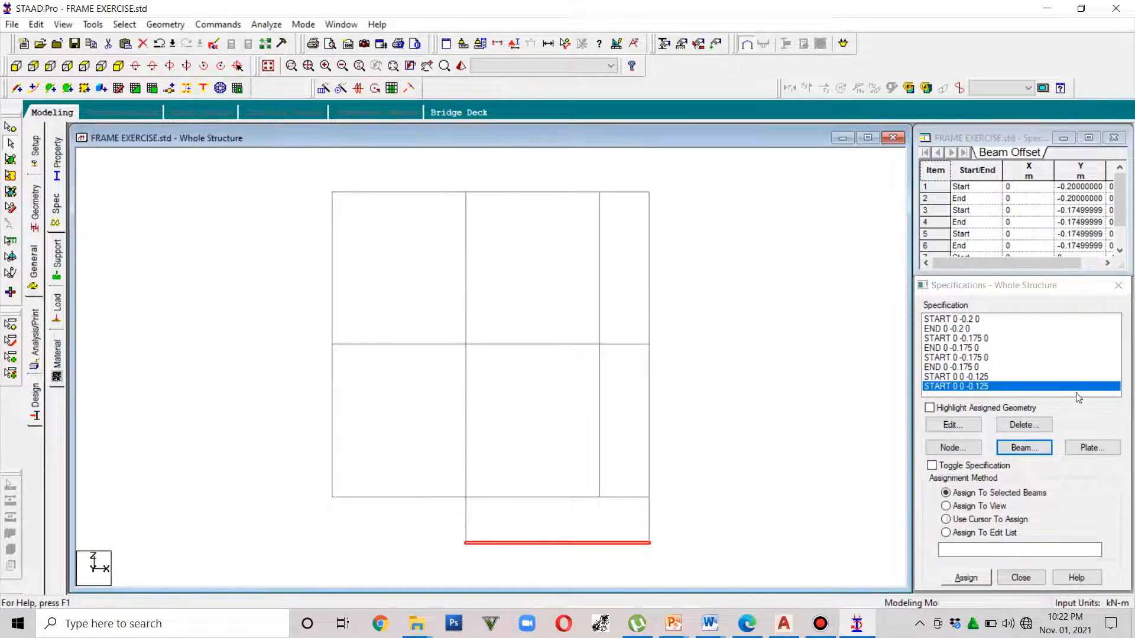
{"action": "left_click", "coordinate": [961, 377]}
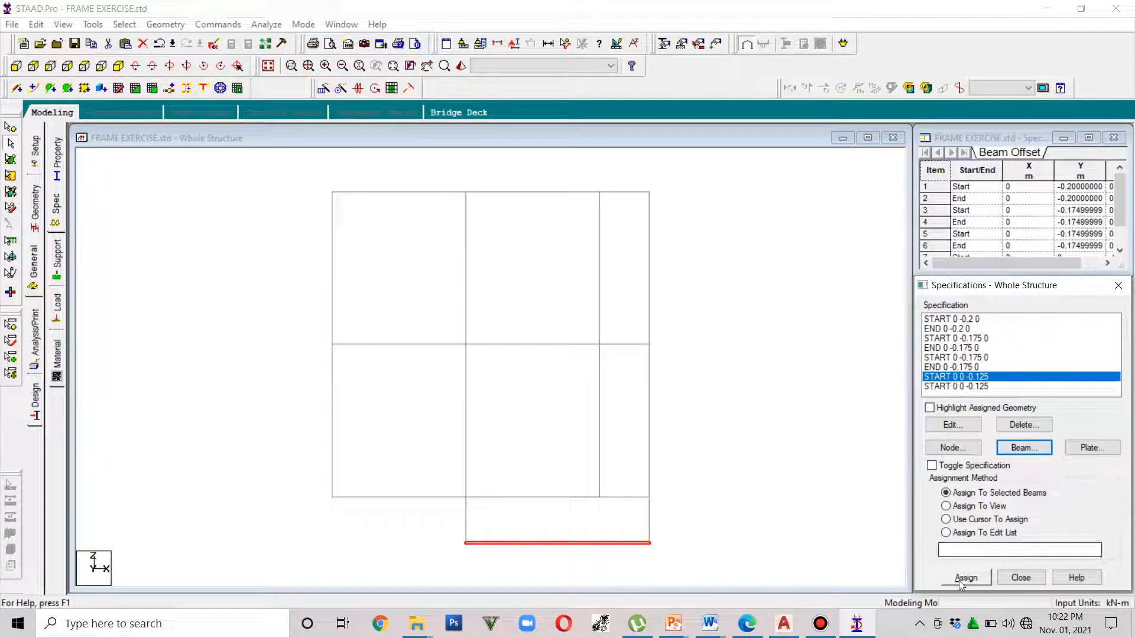
{"action": "left_click", "coordinate": [960, 582]}
{"action": "left_click", "coordinate": [963, 471]}
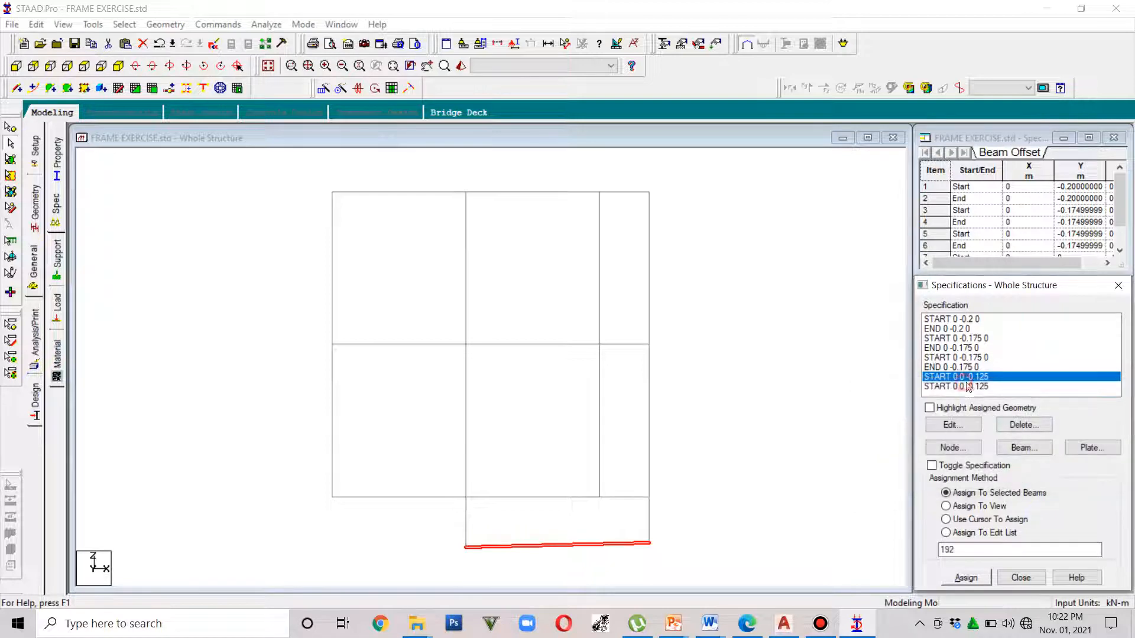
{"action": "left_click", "coordinate": [968, 387]}
{"action": "left_click", "coordinate": [951, 582]}
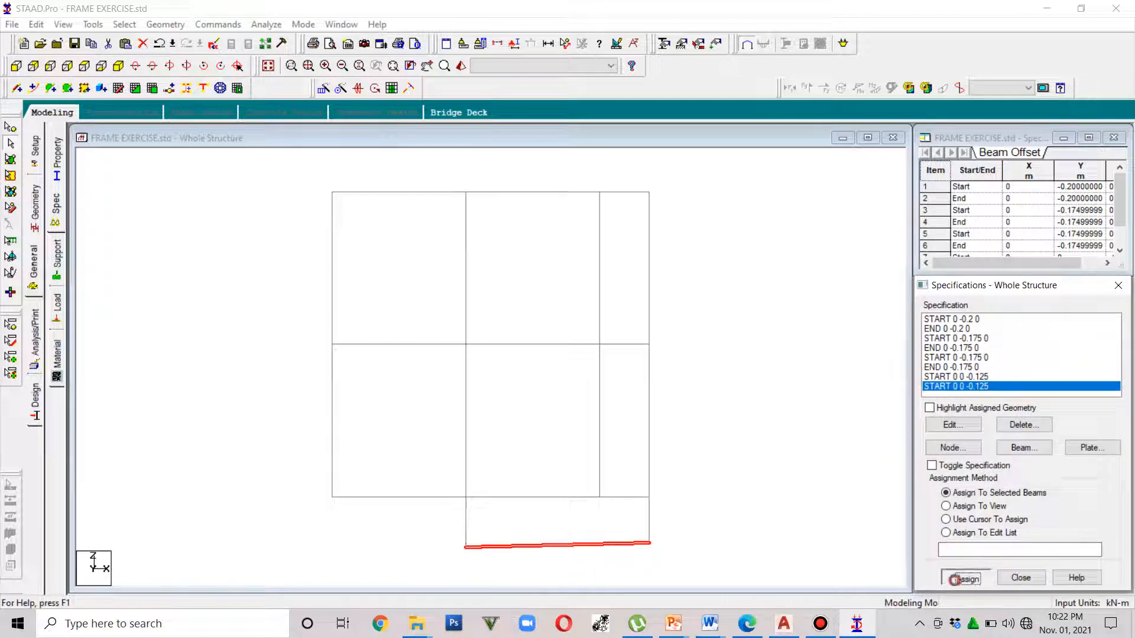
{"action": "left_click", "coordinate": [1031, 474]}
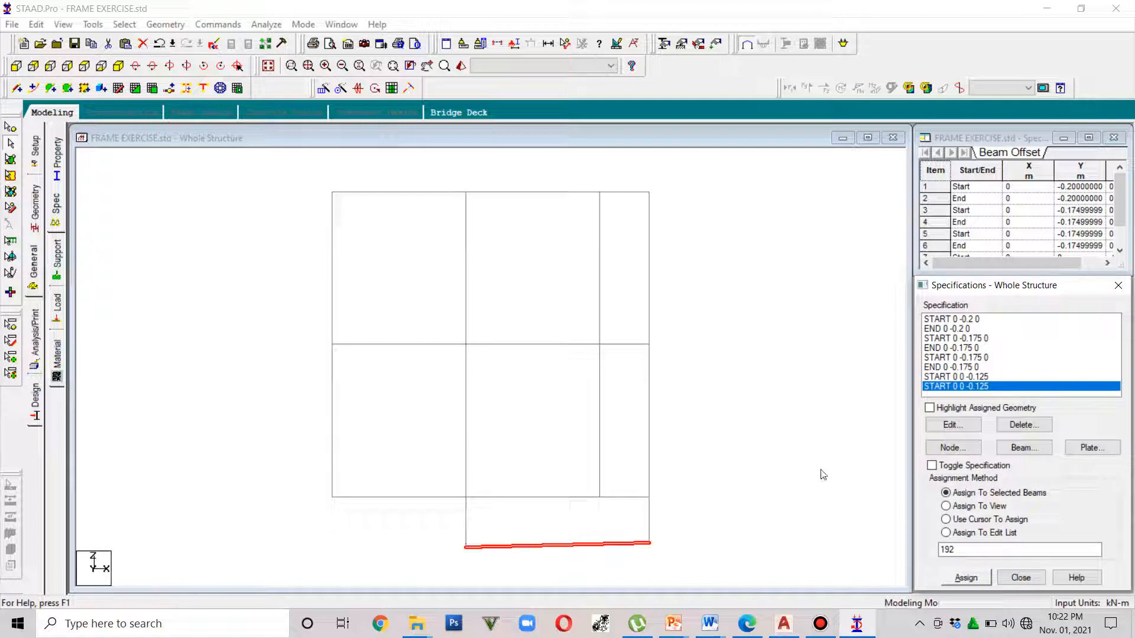
Change the location of the second Z -0.125 m offset specification to End and deselect the edge beam
{"action": "double_click", "coordinate": [945, 377]}
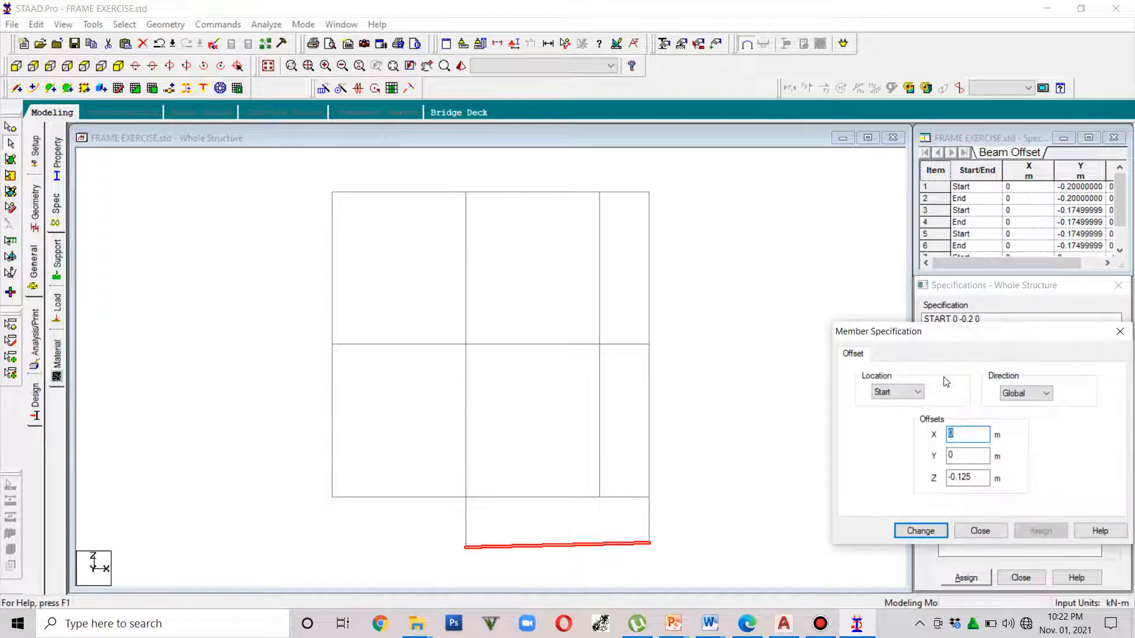
{"action": "left_click", "coordinate": [1121, 331]}
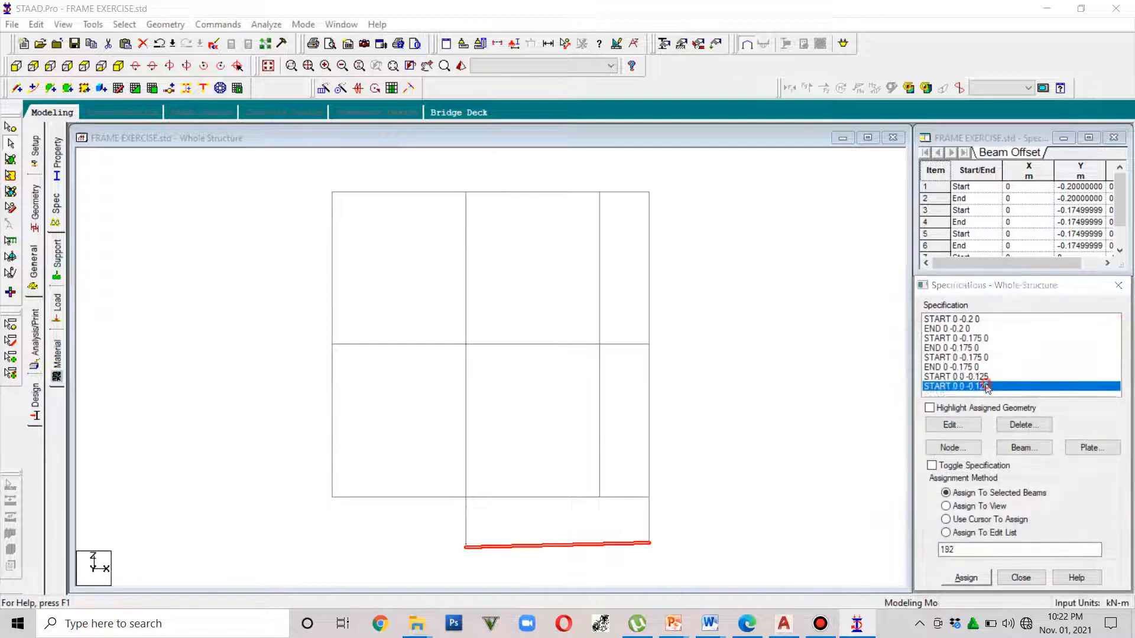
{"action": "double_click", "coordinate": [989, 388]}
{"action": "left_click", "coordinate": [917, 392]}
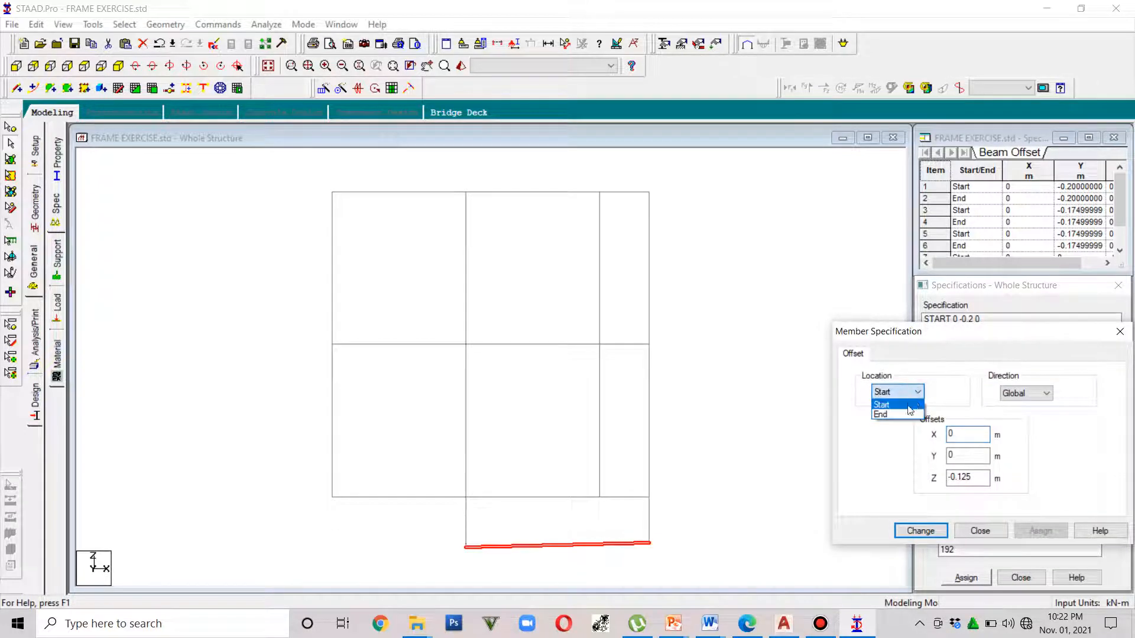
{"action": "left_click", "coordinate": [898, 403]}
{"action": "left_click", "coordinate": [921, 530]}
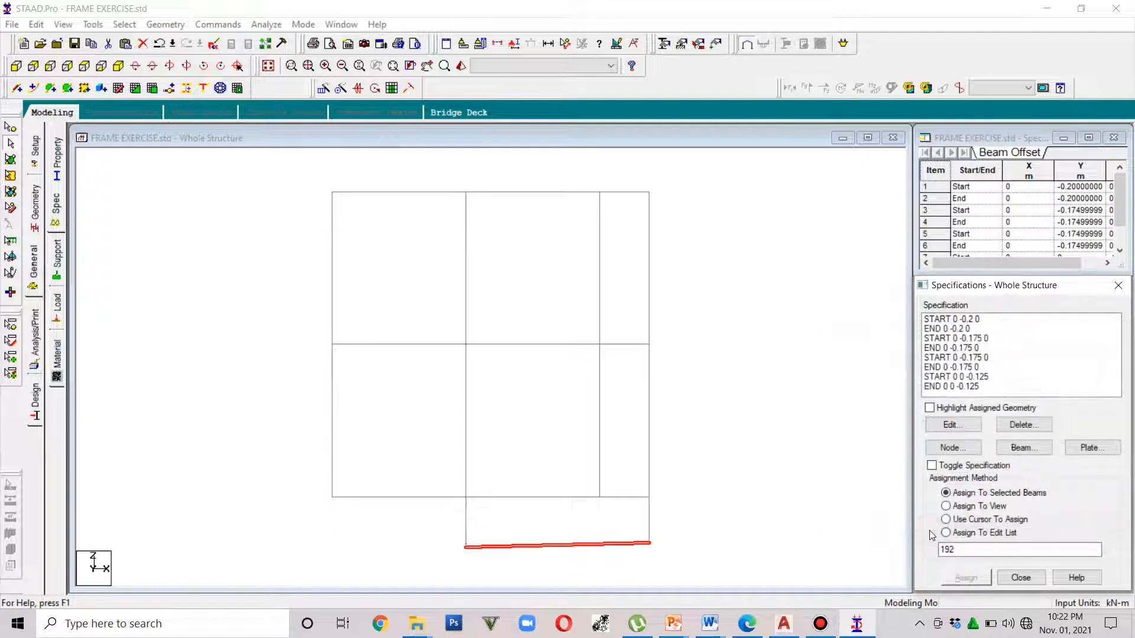
{"action": "left_click", "coordinate": [828, 544]}
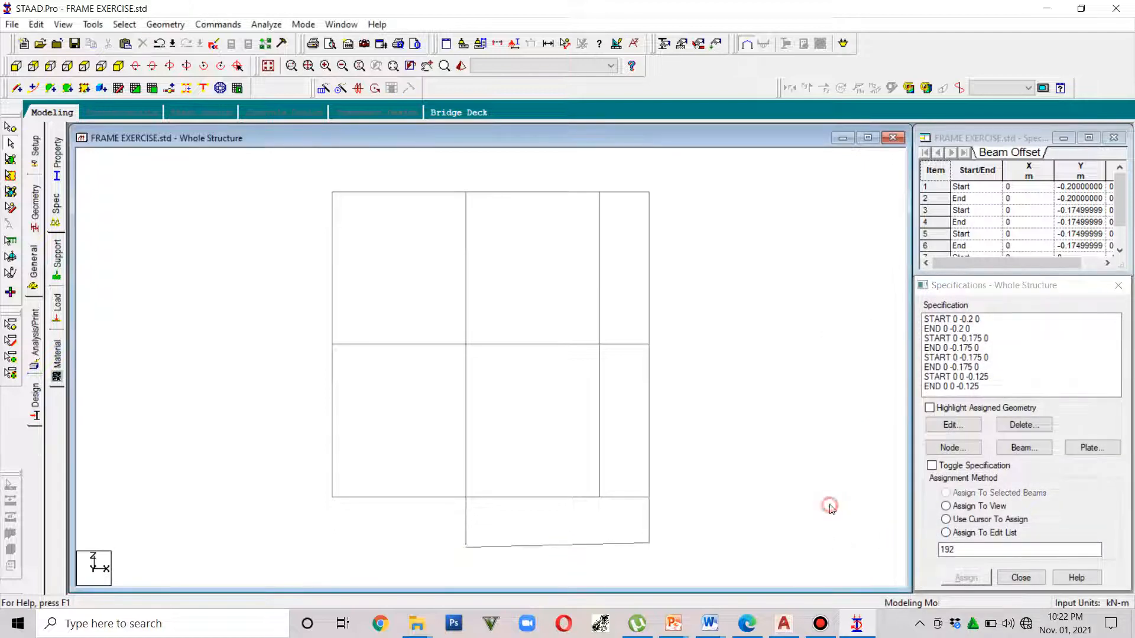
Examine the overhang edge beam's lateral alignment in a rendered 3D view of the frame, then close that view
{"action": "left_click", "coordinate": [947, 387]}
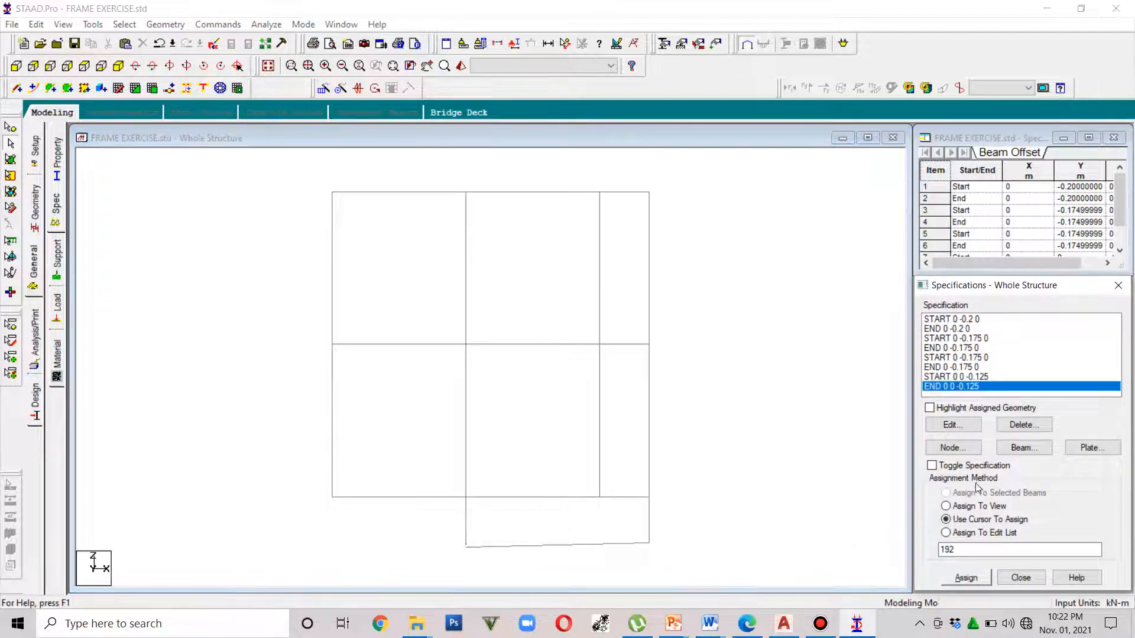
{"action": "left_click", "coordinate": [760, 532]}
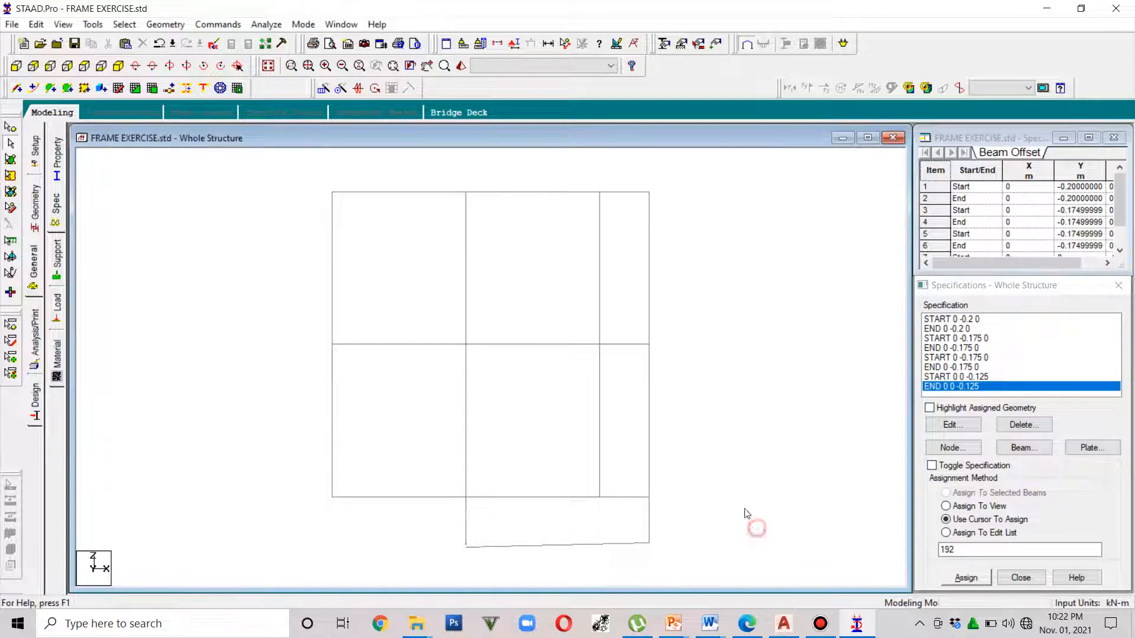
{"action": "left_click", "coordinate": [461, 65]}
{"action": "left_click_drag", "start_coordinate": [802, 515], "coordinate": [647, 511]}
{"action": "scroll", "coordinate": [742, 523], "scroll_direction": "up", "scroll_amount": 8}
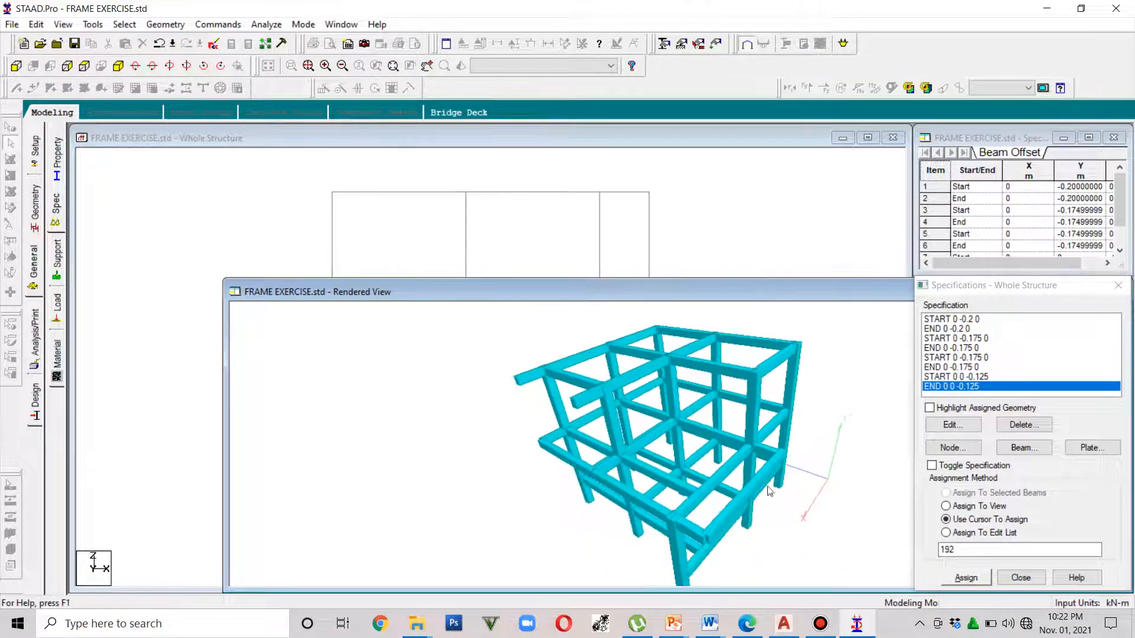
{"action": "left_click_drag", "start_coordinate": [742, 523], "coordinate": [587, 466]}
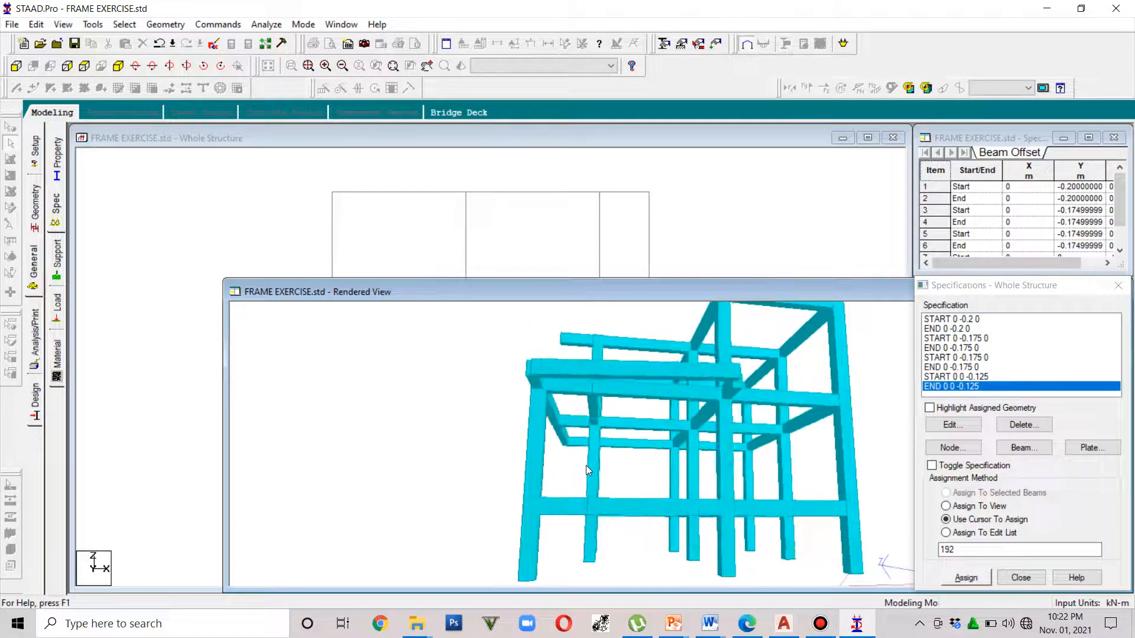
{"action": "left_click", "coordinate": [650, 416]}
{"action": "left_click_drag", "start_coordinate": [649, 415], "coordinate": [621, 483]}
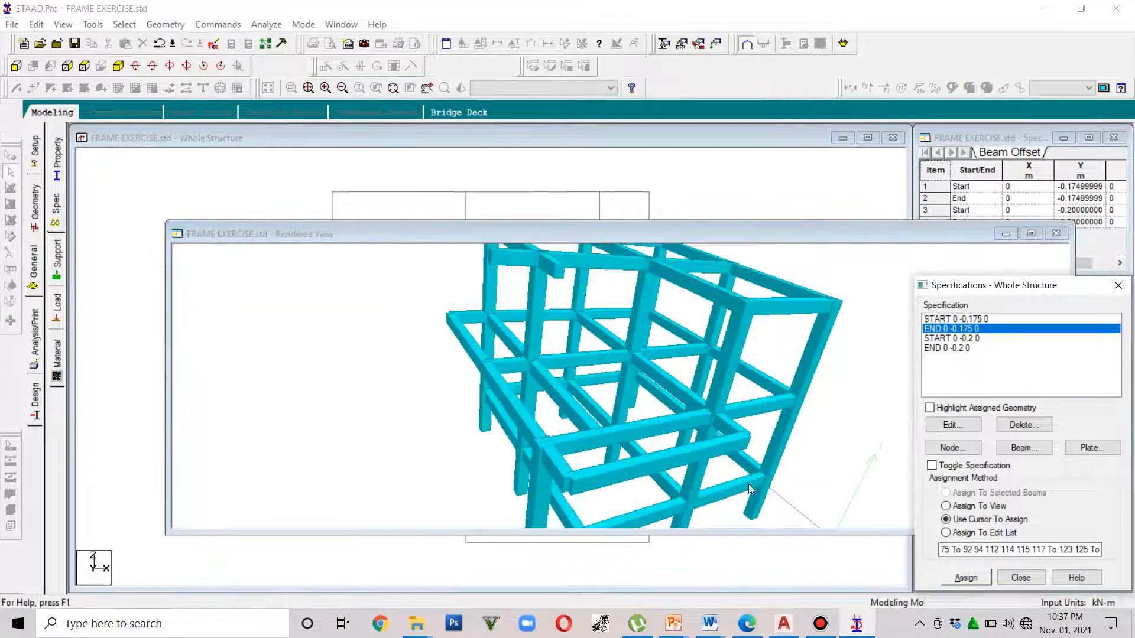
{"action": "left_click_drag", "start_coordinate": [634, 508], "coordinate": [643, 495]}
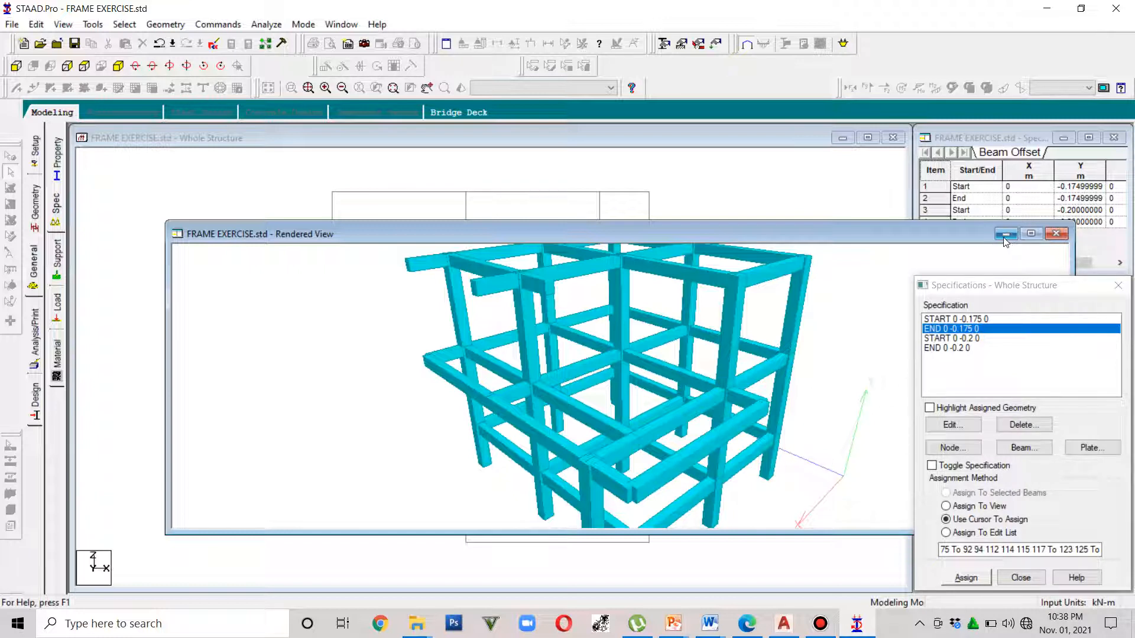
{"action": "left_click", "coordinate": [1056, 233]}
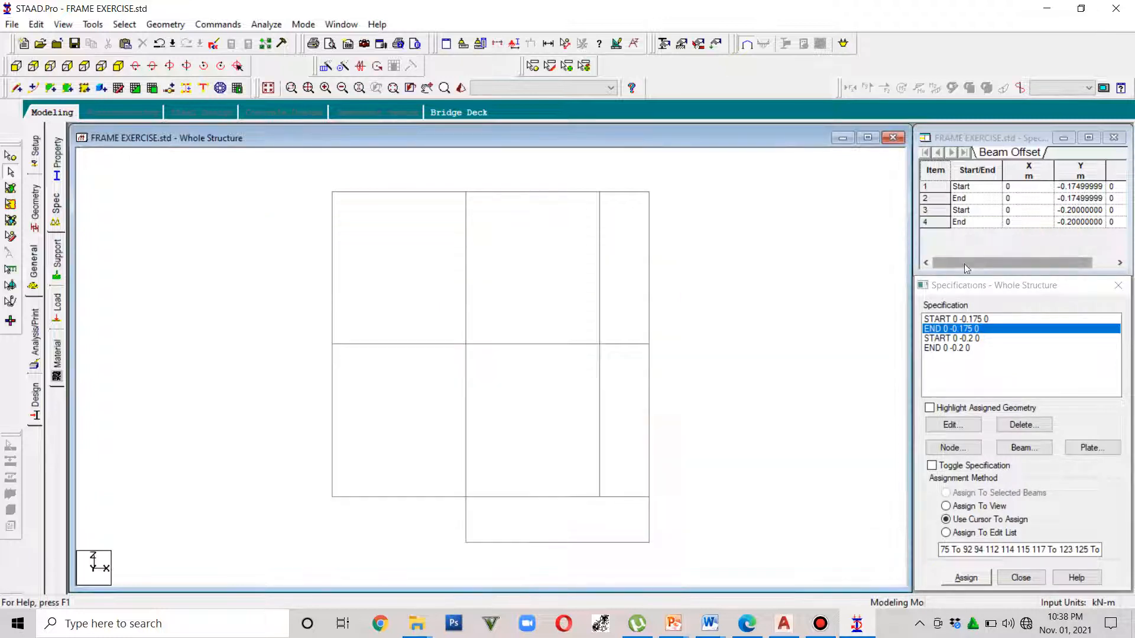
Select the overhang edge beam and assign it a new global start offset with Y 0.125 m
{"action": "left_click", "coordinate": [522, 542]}
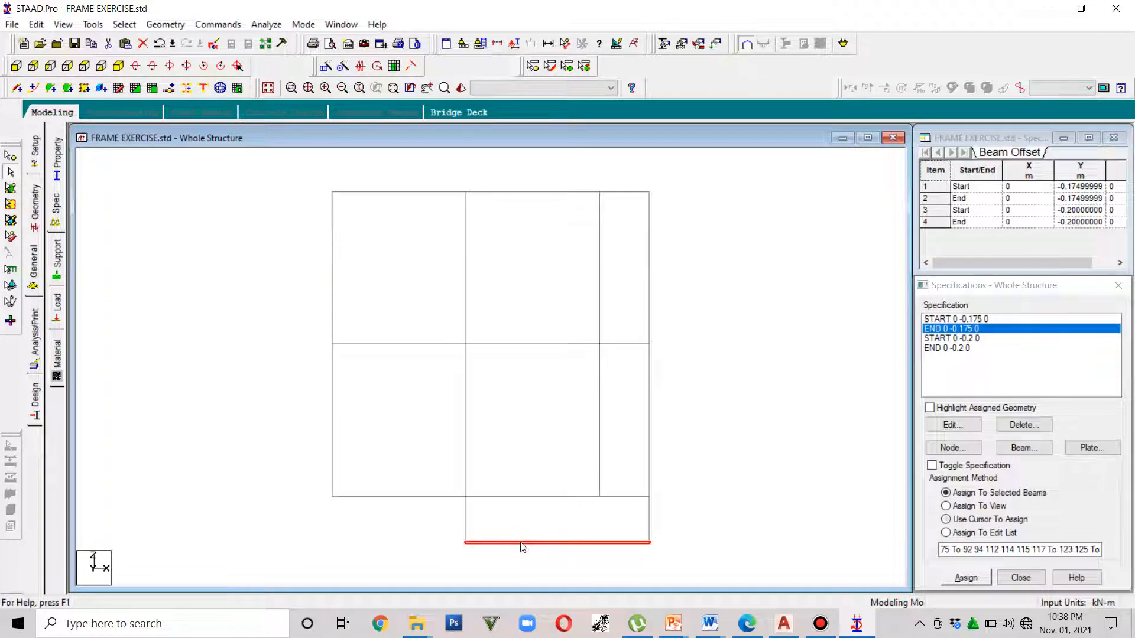
{"action": "left_click", "coordinate": [1022, 448]}
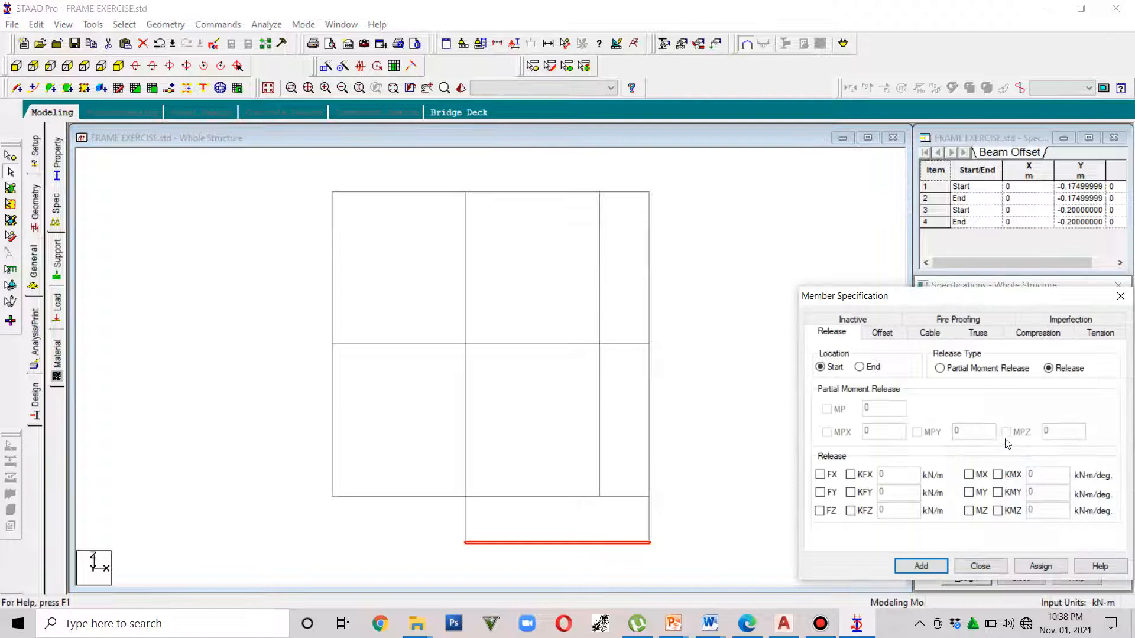
{"action": "left_click", "coordinate": [884, 334]}
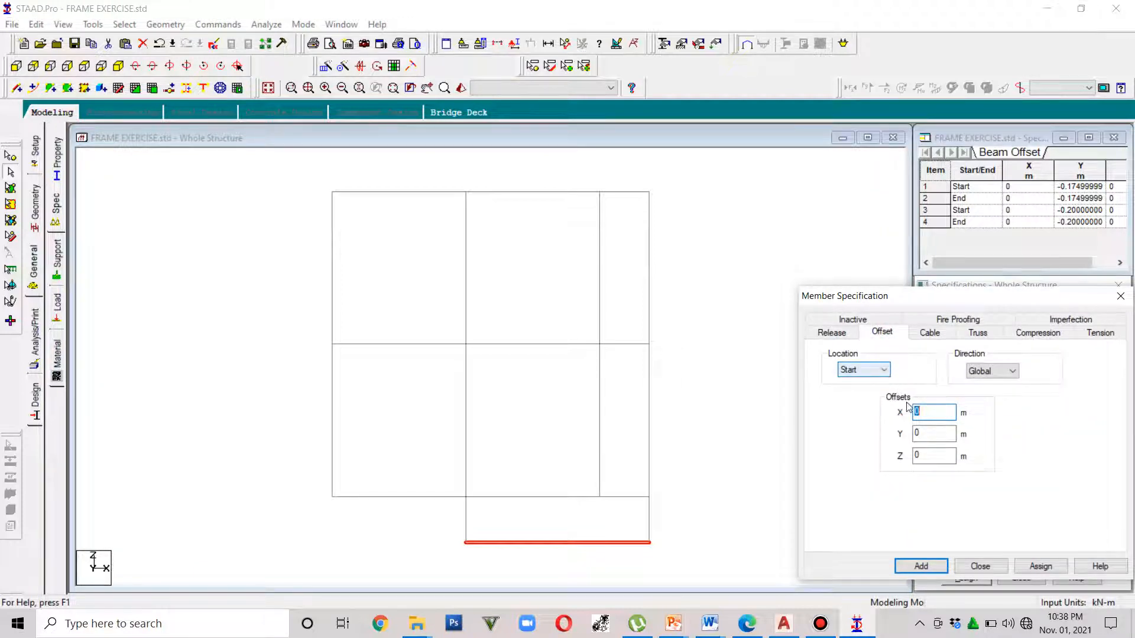
{"action": "double_click", "coordinate": [915, 434]}
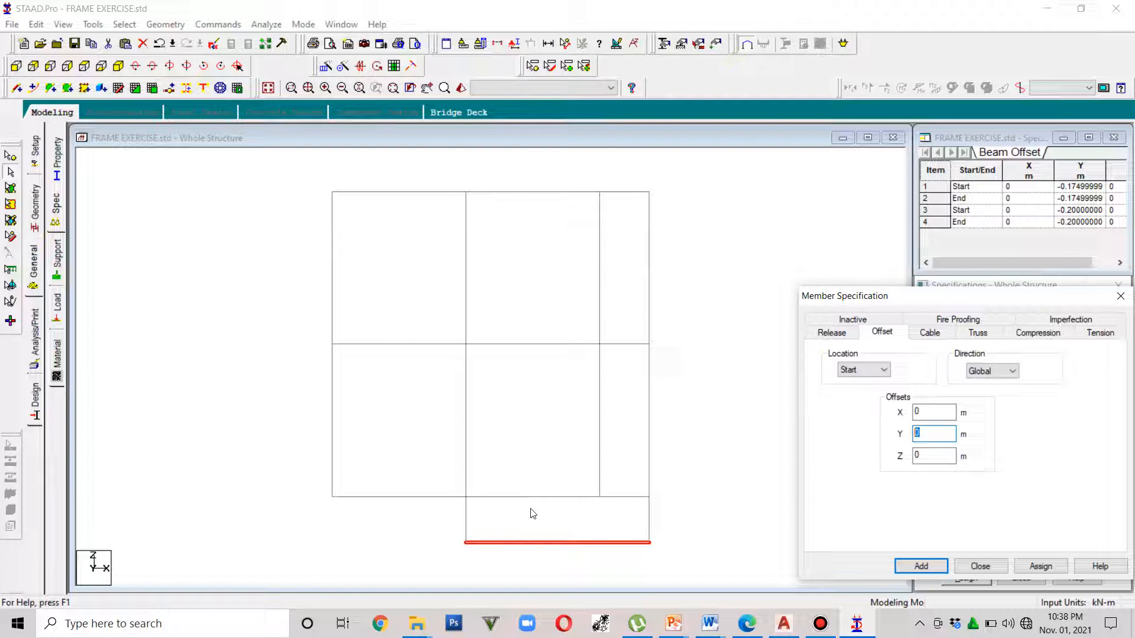
{"action": "type", "text": "0"}
{"action": "left_click", "coordinate": [1026, 570]}
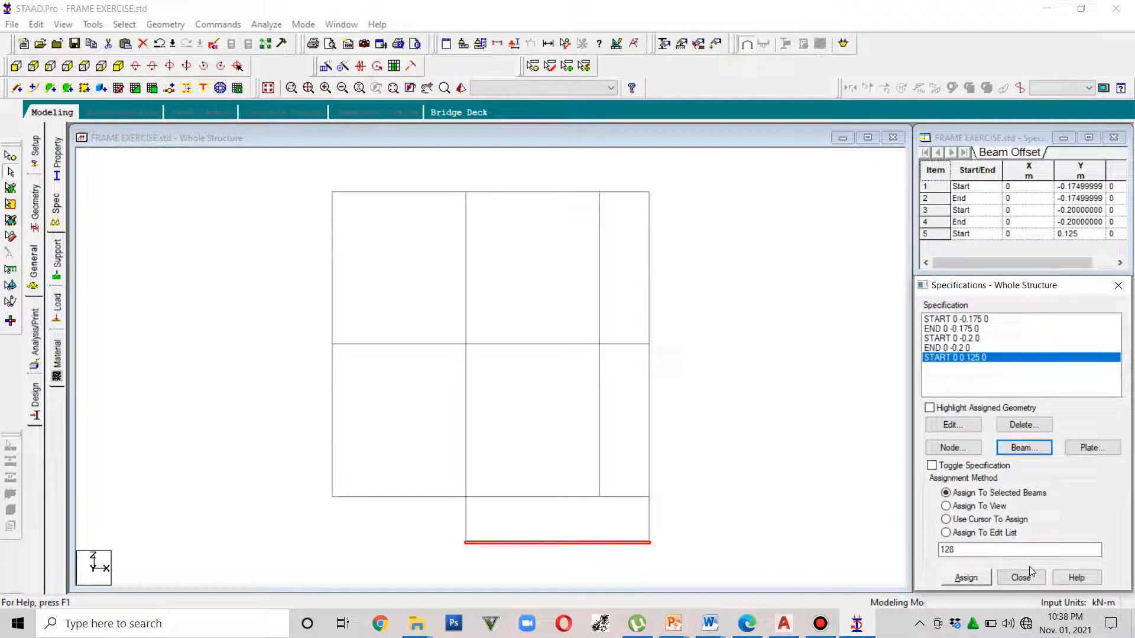
Assign a new global end offset with Z 0.125 m to the selected overhang edge beam
{"action": "left_click", "coordinate": [1014, 450]}
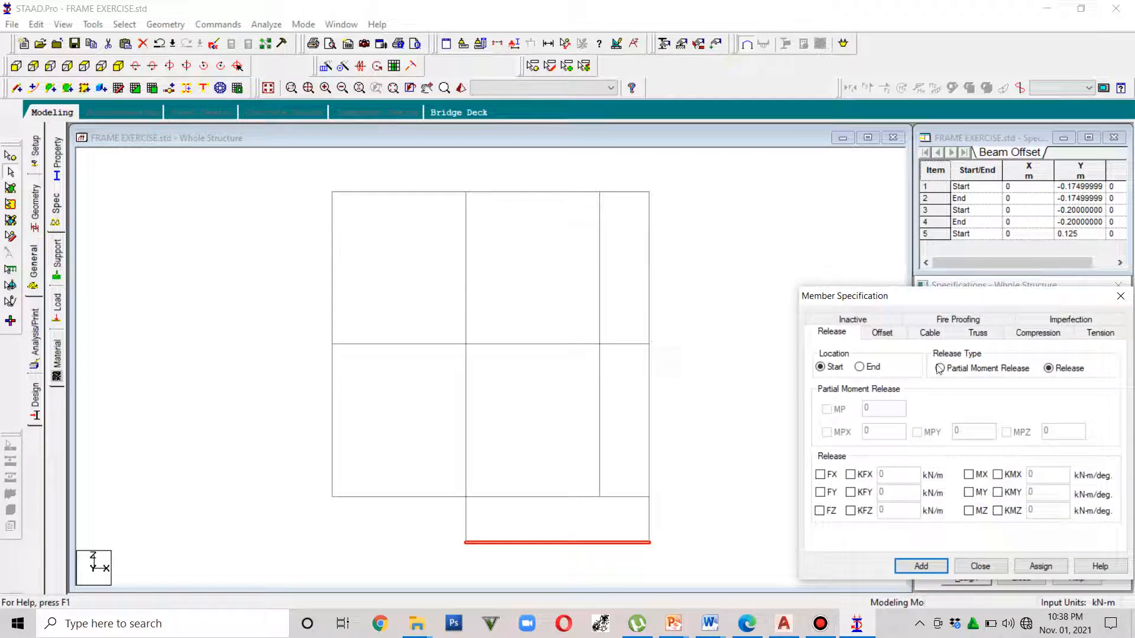
{"action": "left_click", "coordinate": [884, 333]}
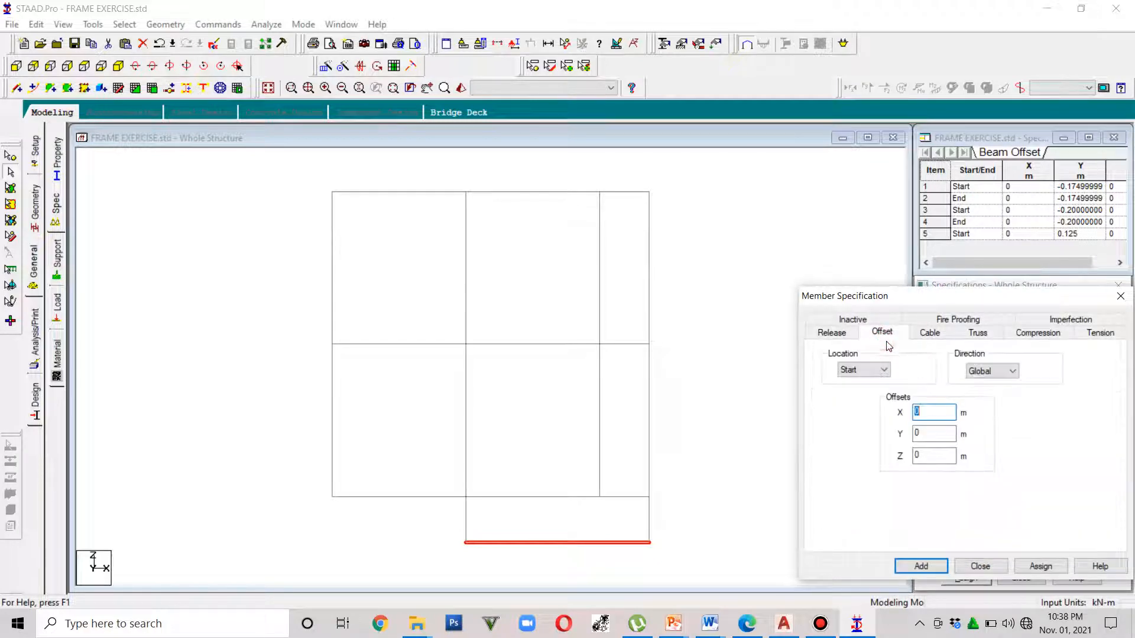
{"action": "left_click", "coordinate": [878, 371]}
{"action": "left_click", "coordinate": [877, 394]}
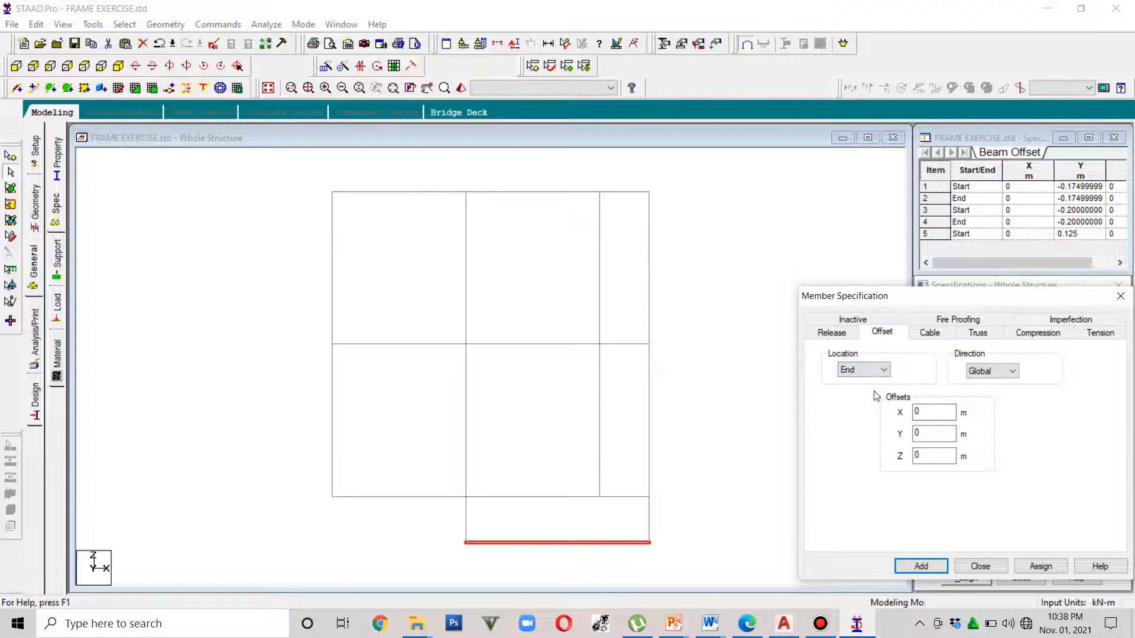
{"action": "double_click", "coordinate": [918, 454]}
{"action": "type", "text": "0.125"}
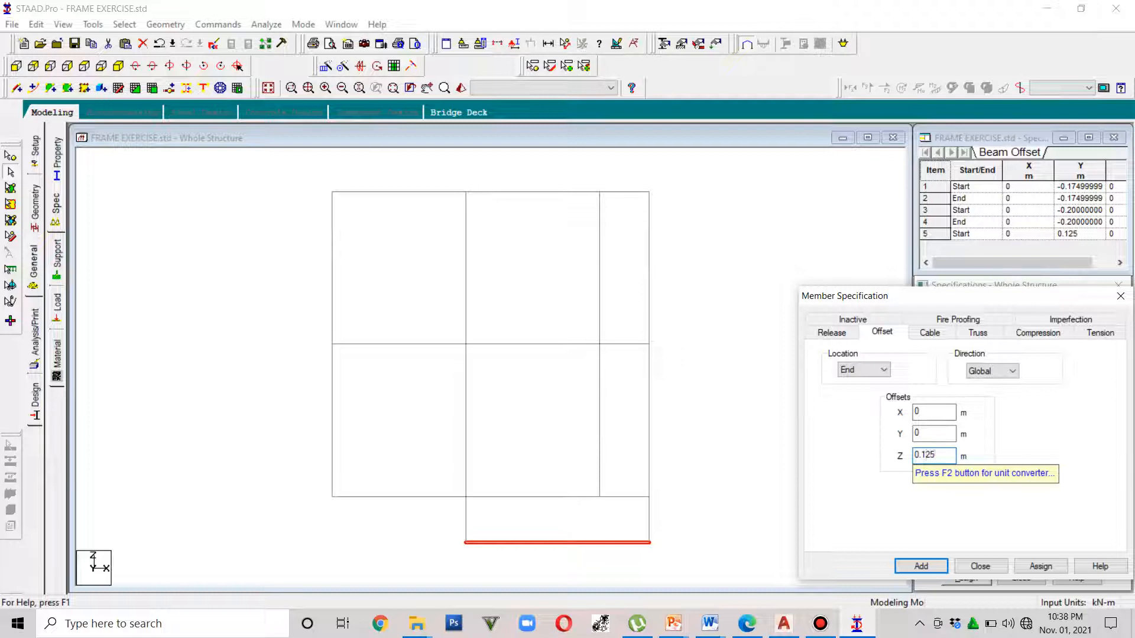
{"action": "left_click", "coordinate": [1040, 566]}
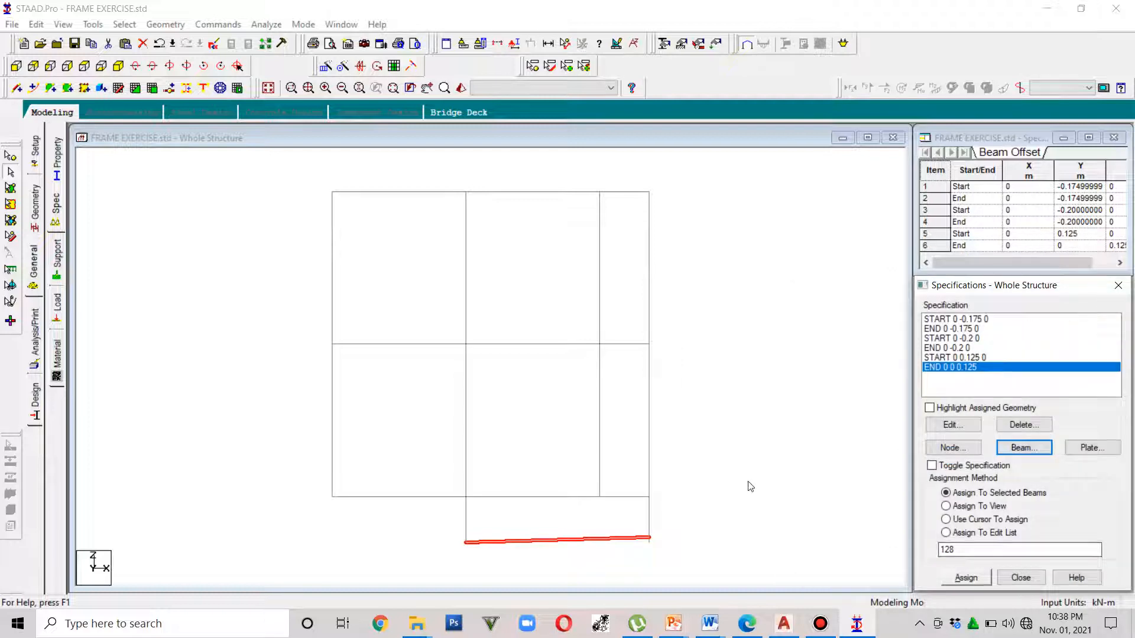
Assign the Y 0.125 m start offset specification to the selected overhang edge beam
{"action": "left_click", "coordinate": [956, 348]}
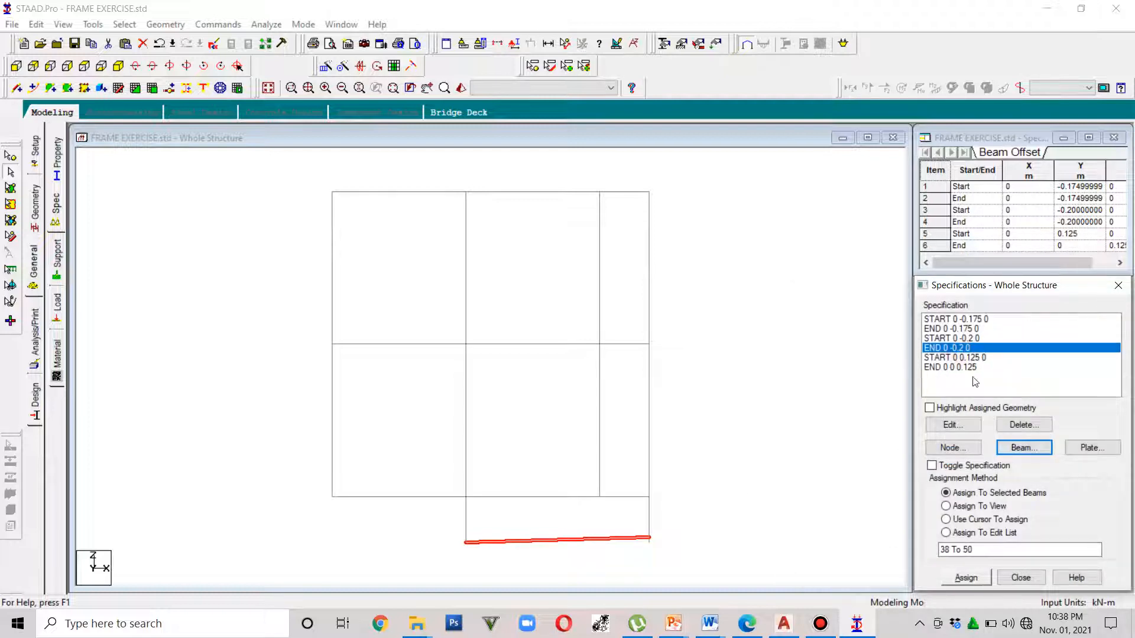
{"action": "left_click", "coordinate": [973, 358]}
{"action": "left_click", "coordinate": [976, 577]}
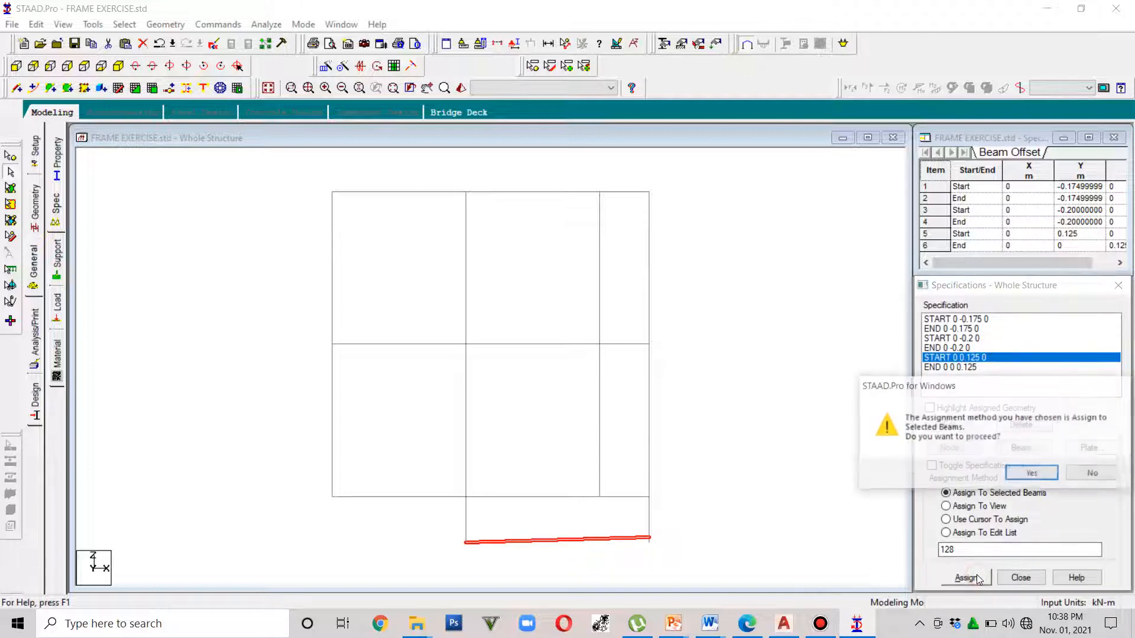
{"action": "left_click", "coordinate": [1021, 474]}
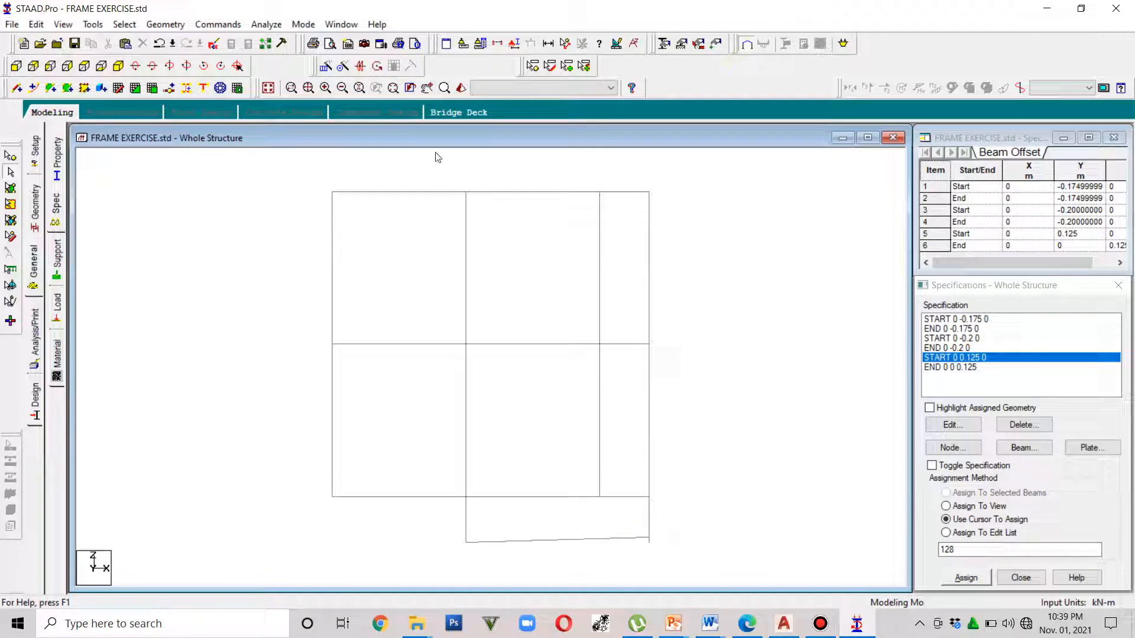
Inspect how the offset overhang edge beam meets the adjoining beams in a rendered 3D view
{"action": "left_click", "coordinate": [461, 88]}
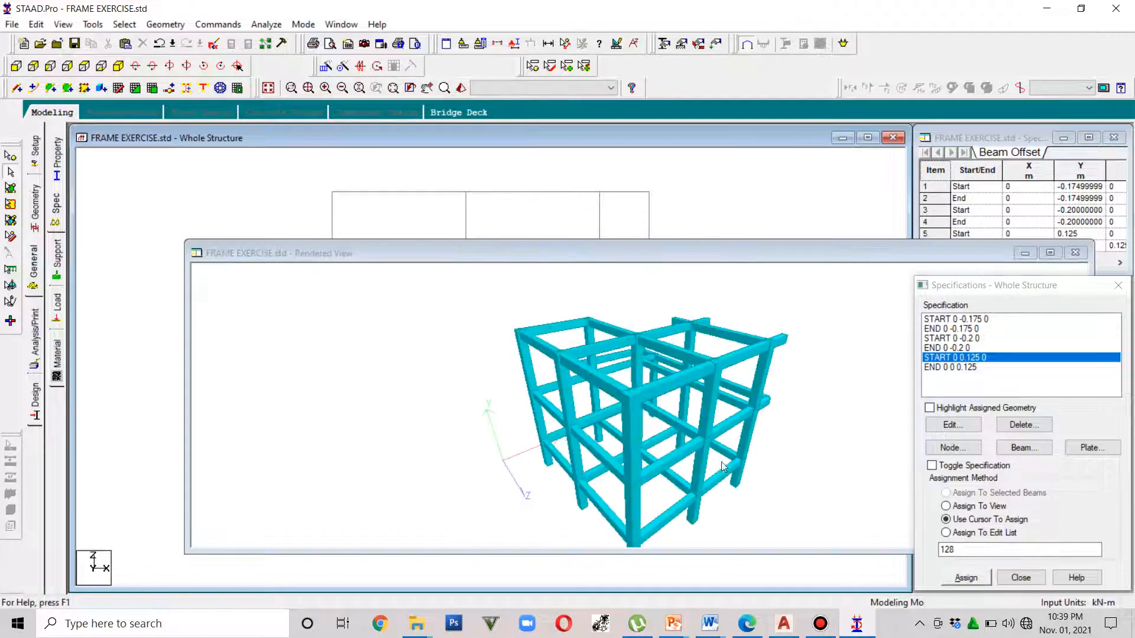
{"action": "left_click_drag", "start_coordinate": [723, 467], "coordinate": [459, 456]}
{"action": "left_click_drag", "start_coordinate": [763, 470], "coordinate": [452, 472]}
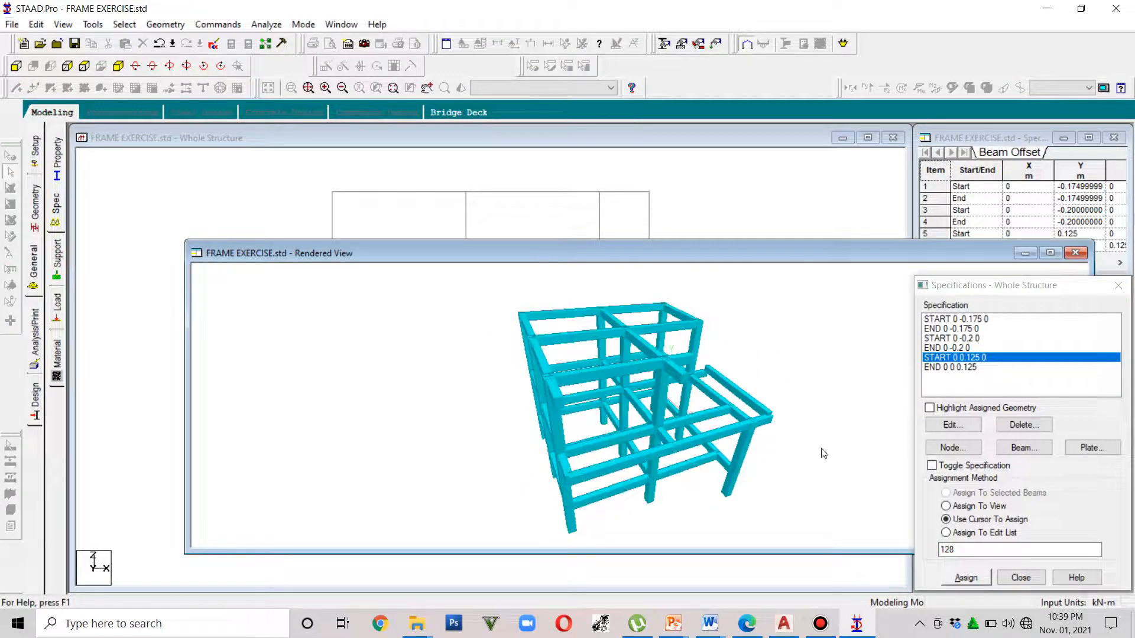
{"action": "left_click_drag", "start_coordinate": [821, 448], "coordinate": [586, 451]}
{"action": "left_click_drag", "start_coordinate": [774, 429], "coordinate": [657, 415]}
{"action": "scroll", "coordinate": [656, 413], "scroll_direction": "up", "scroll_amount": 5}
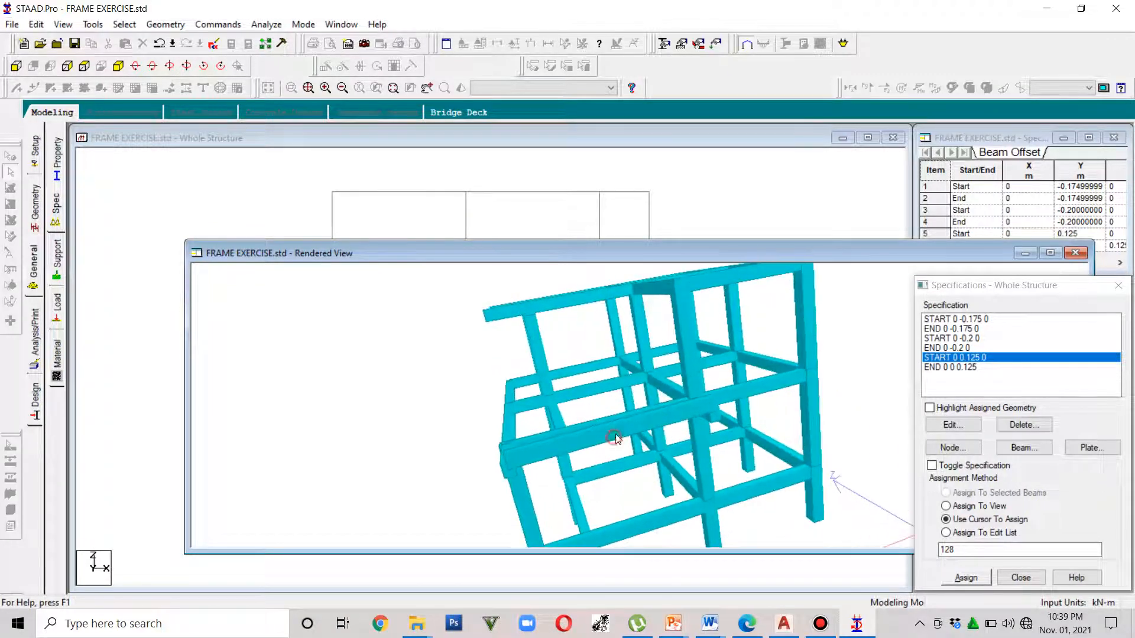
{"action": "left_click_drag", "start_coordinate": [657, 413], "coordinate": [814, 397]}
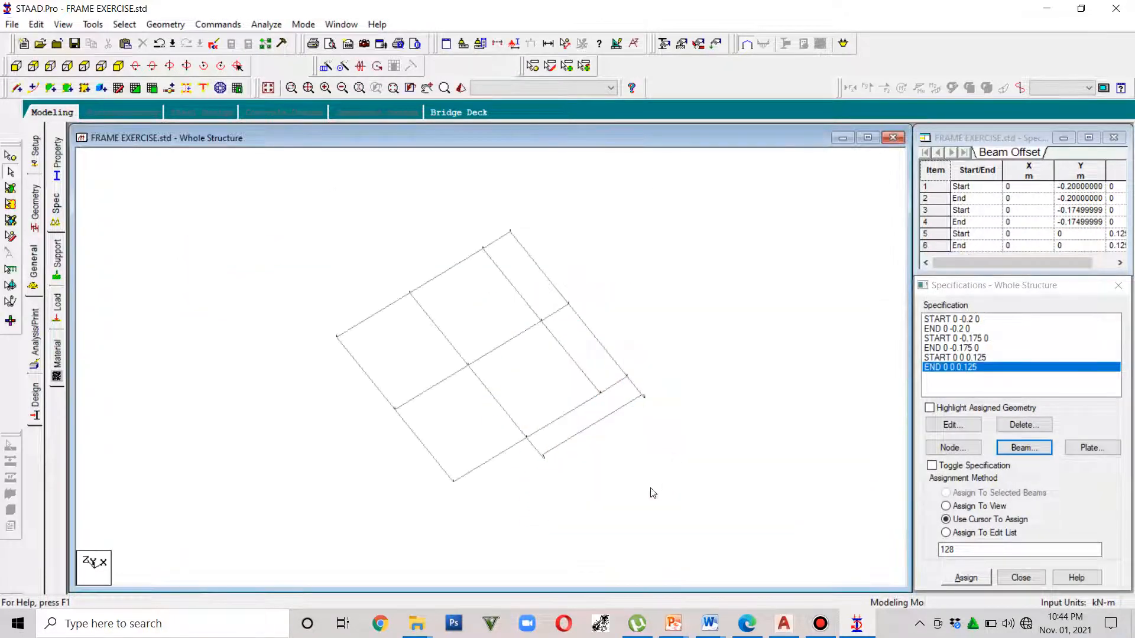
Review the values of the Z 0.125 m start offset specification and close it without changes
{"action": "double_click", "coordinate": [965, 358]}
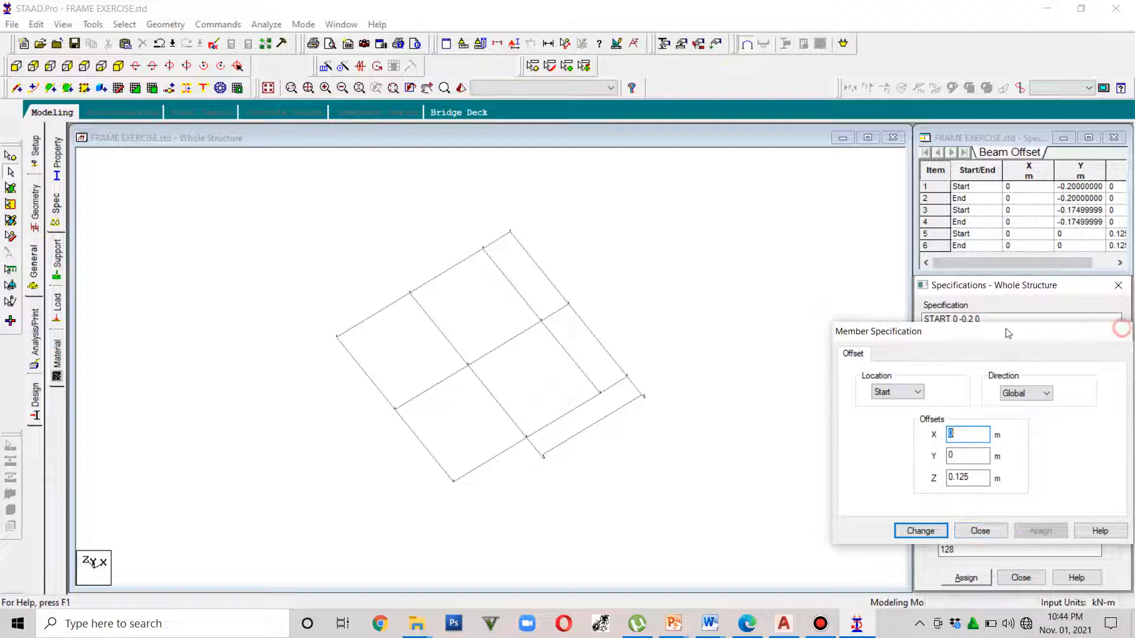
{"action": "left_click", "coordinate": [1120, 331]}
{"action": "left_click", "coordinate": [957, 368]}
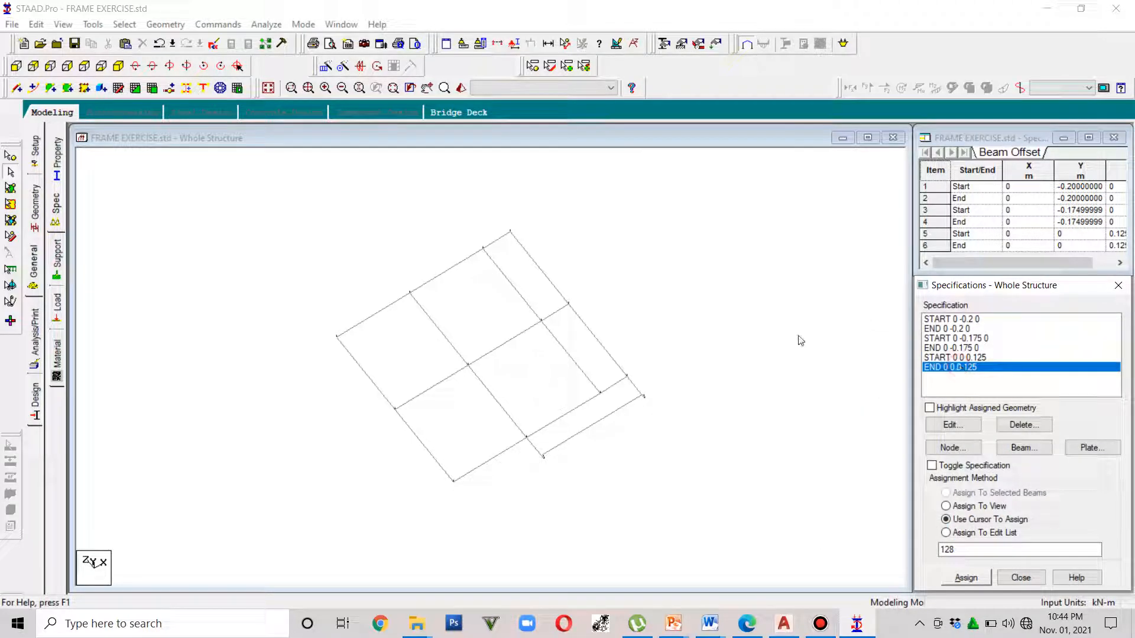
{"action": "left_click", "coordinate": [601, 421]}
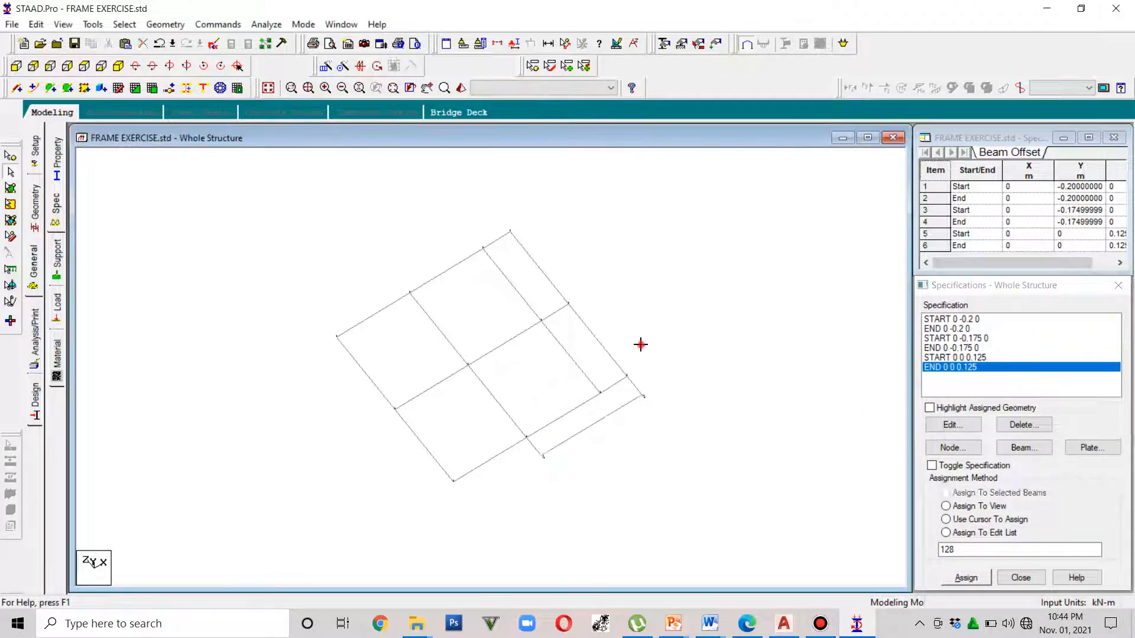
Check the overhang edge beam's height against the neighbouring beams in a close-up rendered view
{"action": "left_click", "coordinate": [461, 88]}
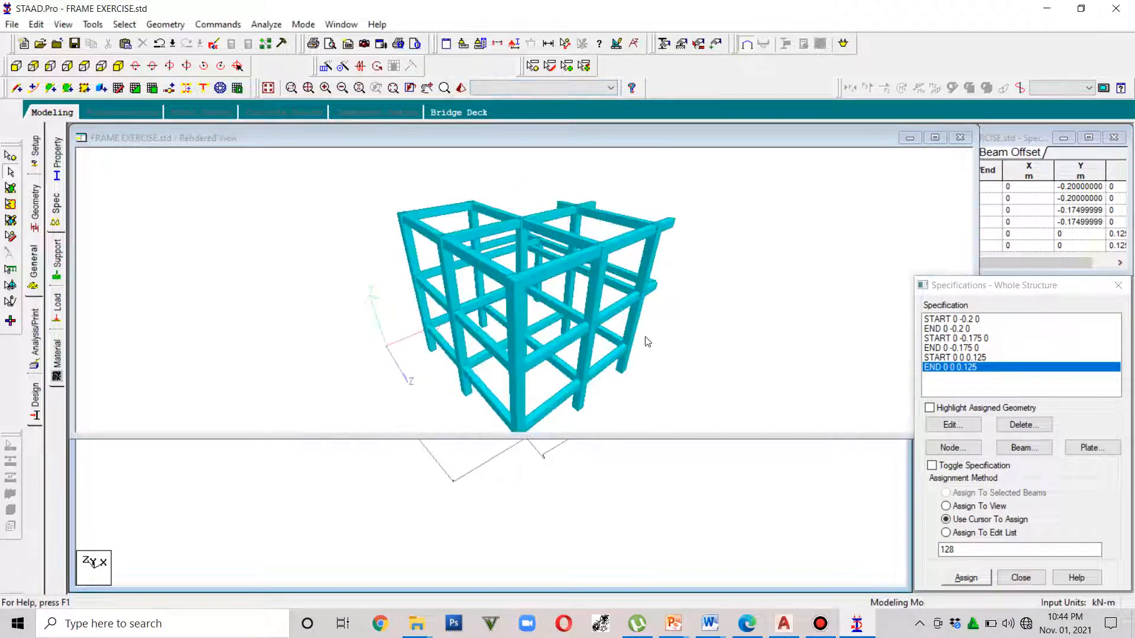
{"action": "left_click_drag", "start_coordinate": [646, 336], "coordinate": [405, 349]}
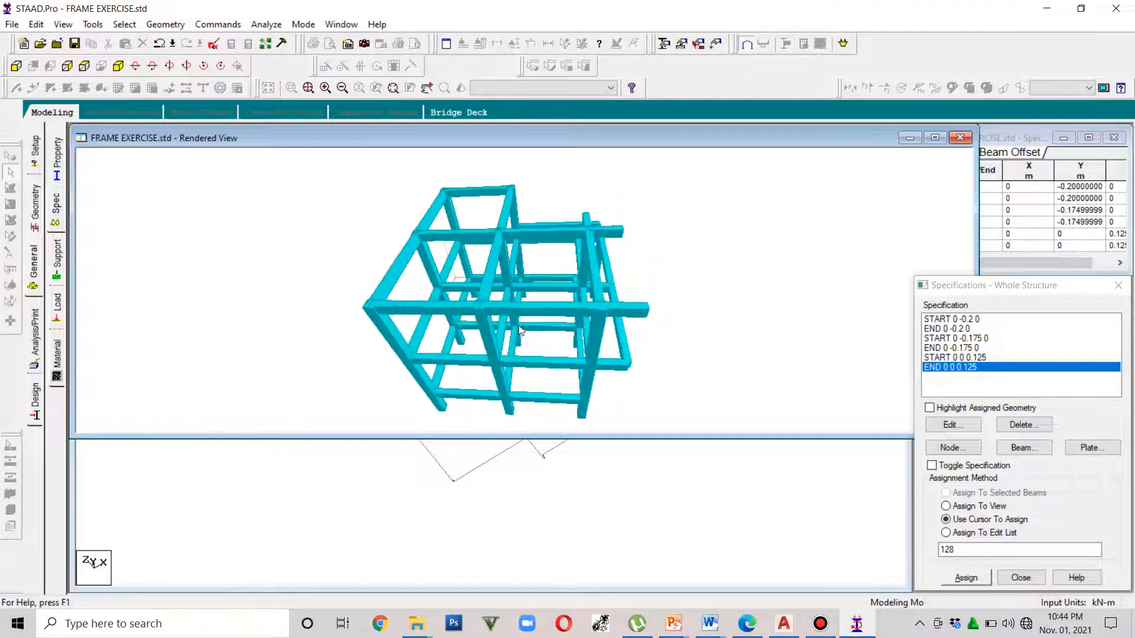
{"action": "left_click_drag", "start_coordinate": [679, 251], "coordinate": [274, 333]}
{"action": "left_click_drag", "start_coordinate": [612, 260], "coordinate": [493, 313]}
{"action": "scroll", "coordinate": [491, 310], "scroll_direction": "up", "scroll_amount": 5}
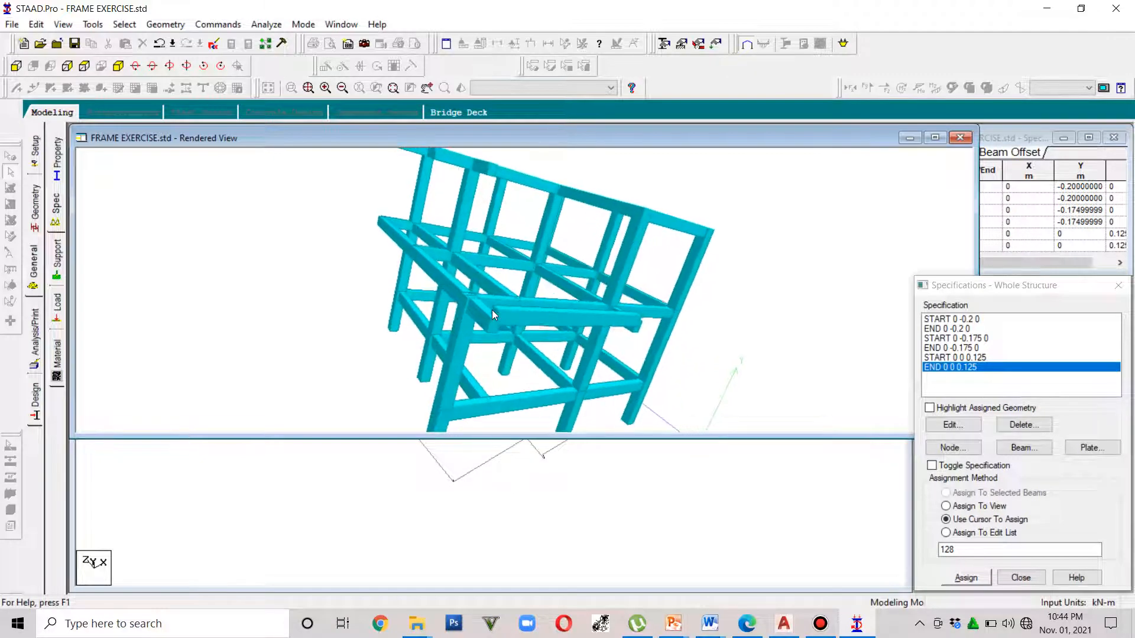
{"action": "scroll", "coordinate": [492, 310], "scroll_direction": "up", "scroll_amount": 5}
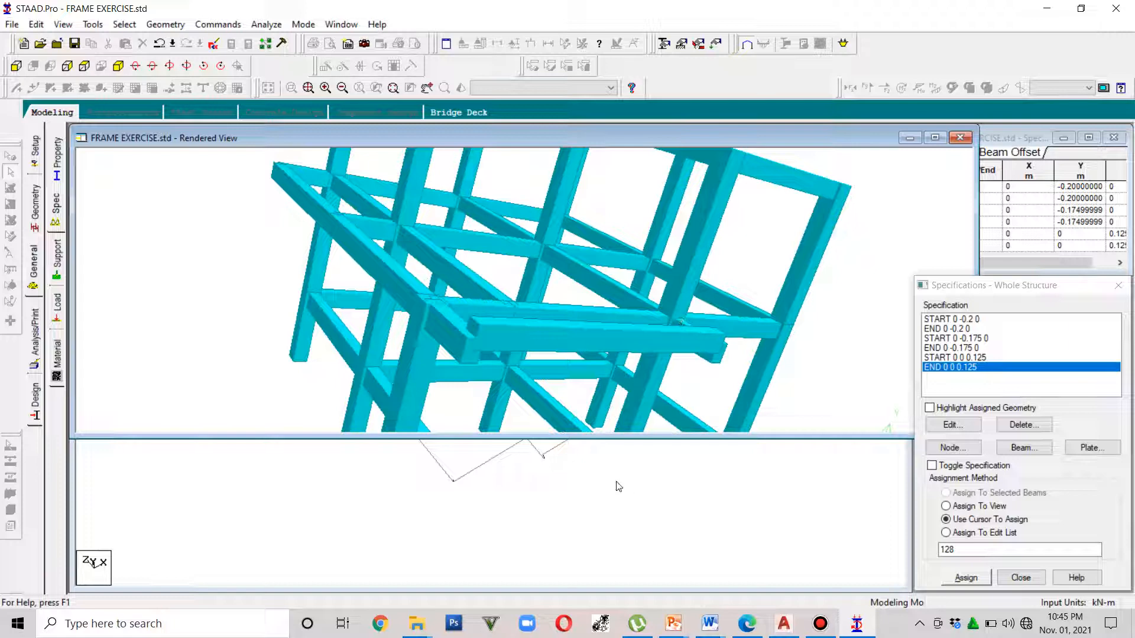
Set Y to -0.175 m in the Z 0.125 m start offset specification and close the rendered view
{"action": "left_click", "coordinate": [978, 357]}
{"action": "left_click", "coordinate": [954, 425]}
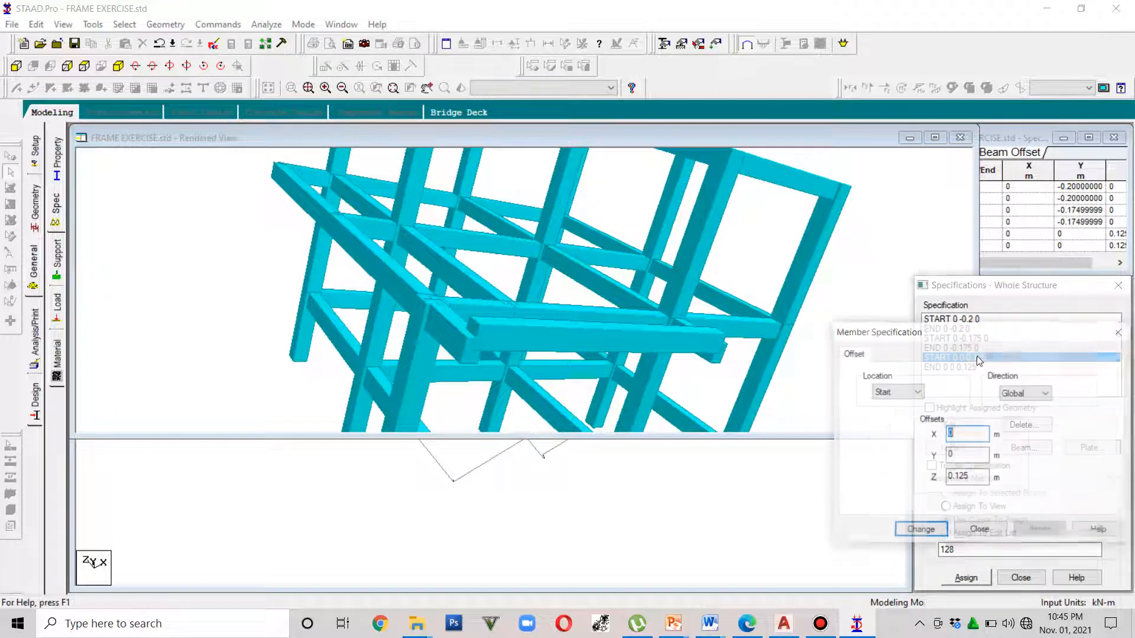
{"action": "double_click", "coordinate": [947, 456]}
{"action": "left_click", "coordinate": [959, 457]}
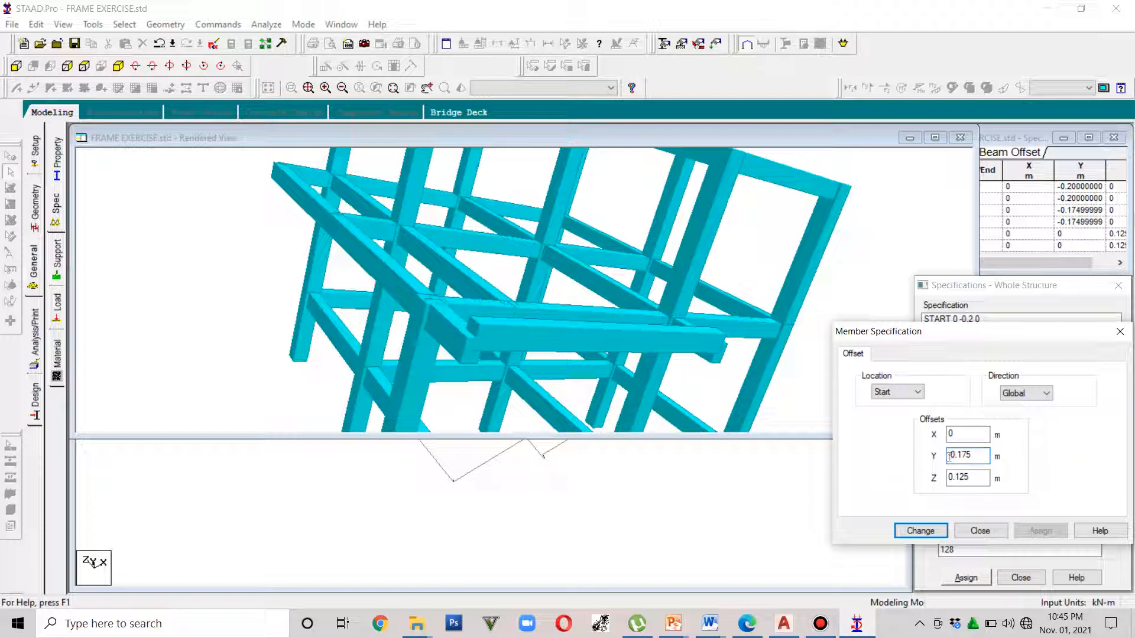
{"action": "type", "text": "-"}
{"action": "left_click", "coordinate": [928, 531]}
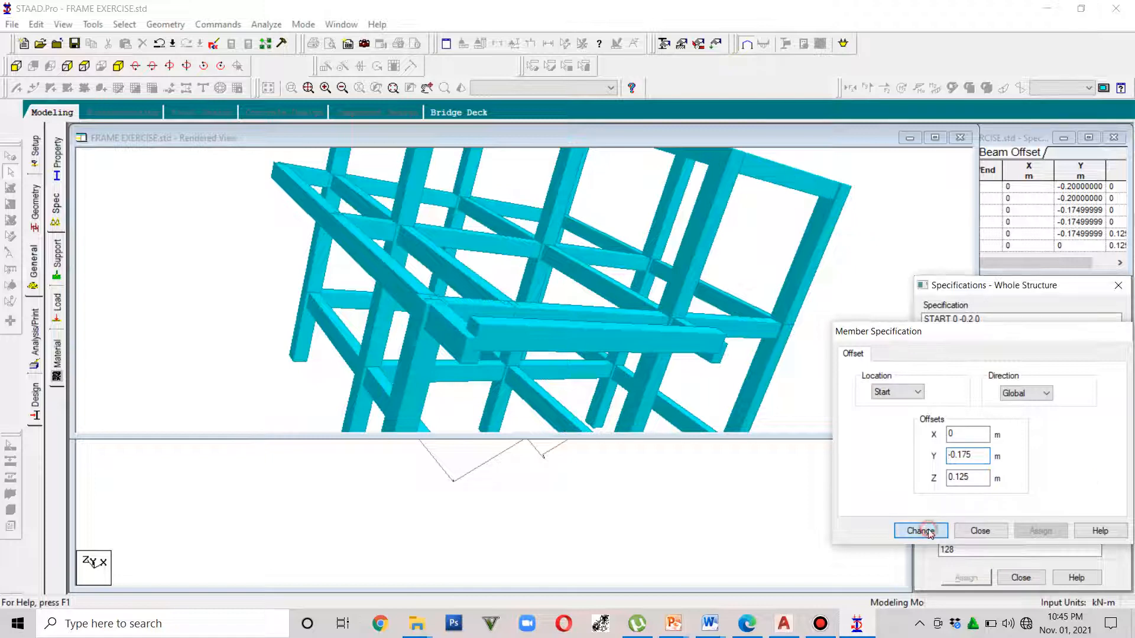
{"action": "left_click", "coordinate": [960, 138]}
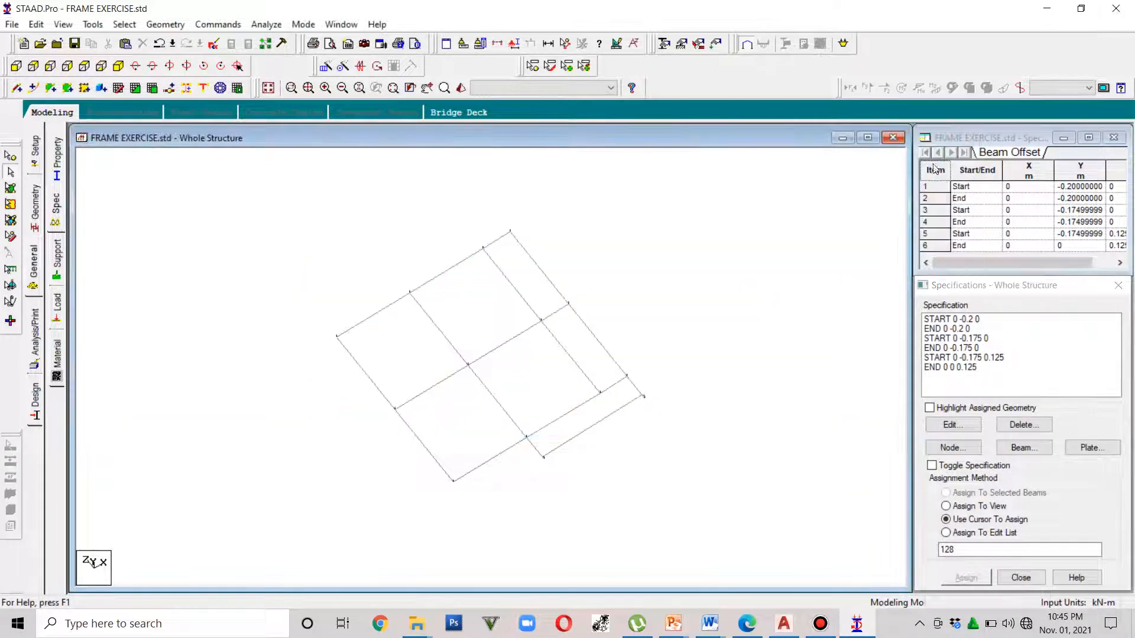
Set Y to -0.175 m in the Z 0.125 m end offset specification of the overhang edge beam
{"action": "double_click", "coordinate": [951, 367]}
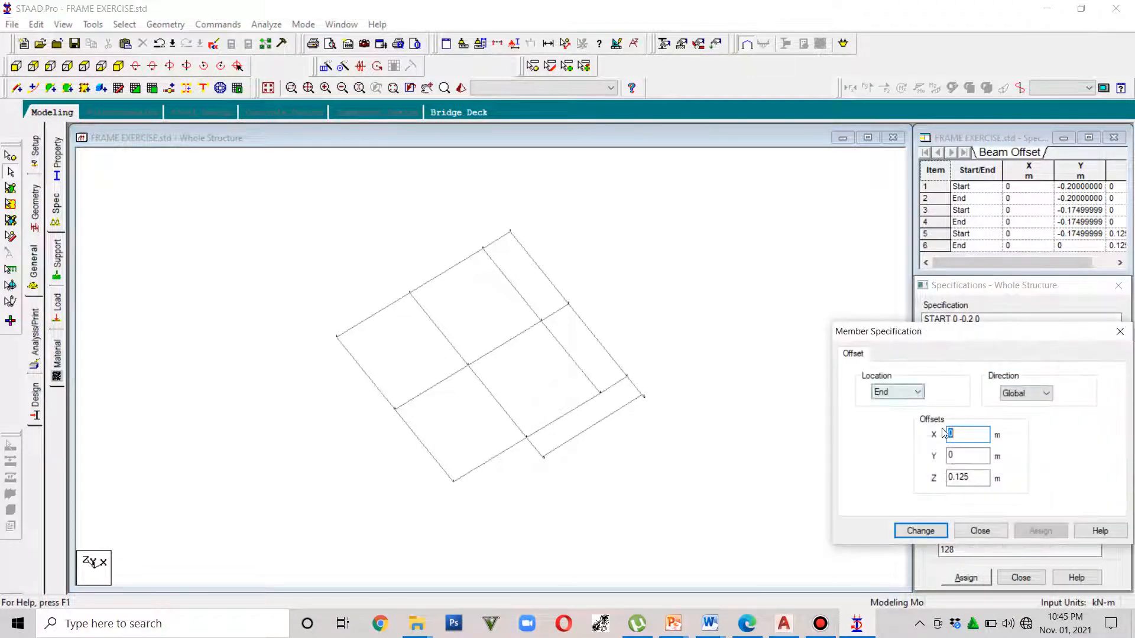
{"action": "left_click", "coordinate": [966, 456]}
{"action": "key", "text": "BackSpace"}
{"action": "type", "text": "-0.175"}
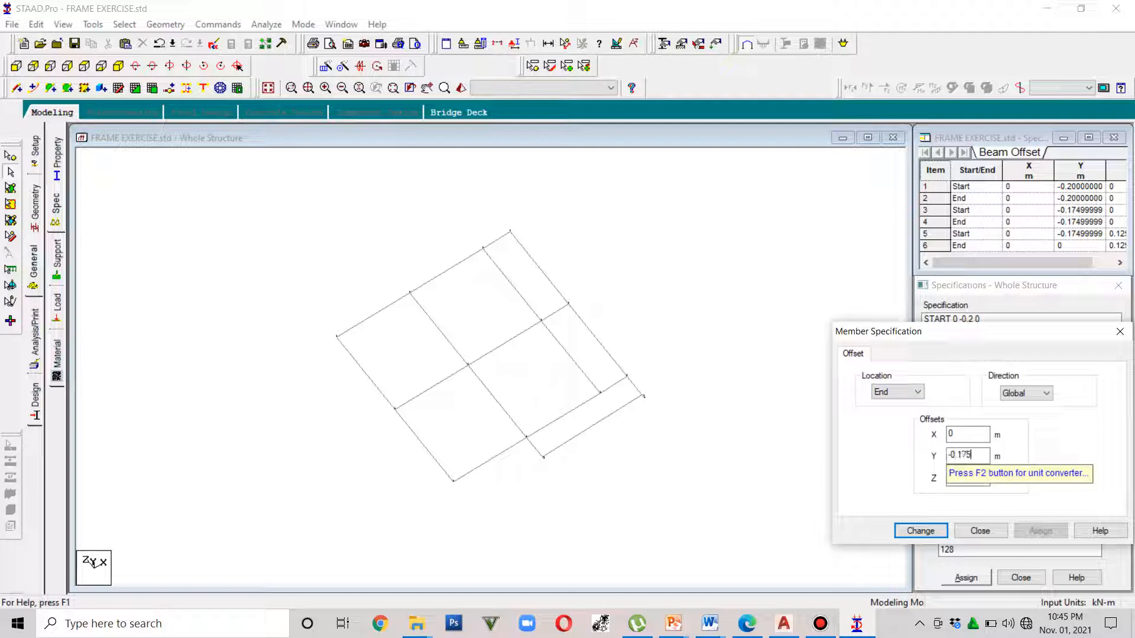
{"action": "left_click", "coordinate": [917, 530]}
{"action": "left_click", "coordinate": [632, 458]}
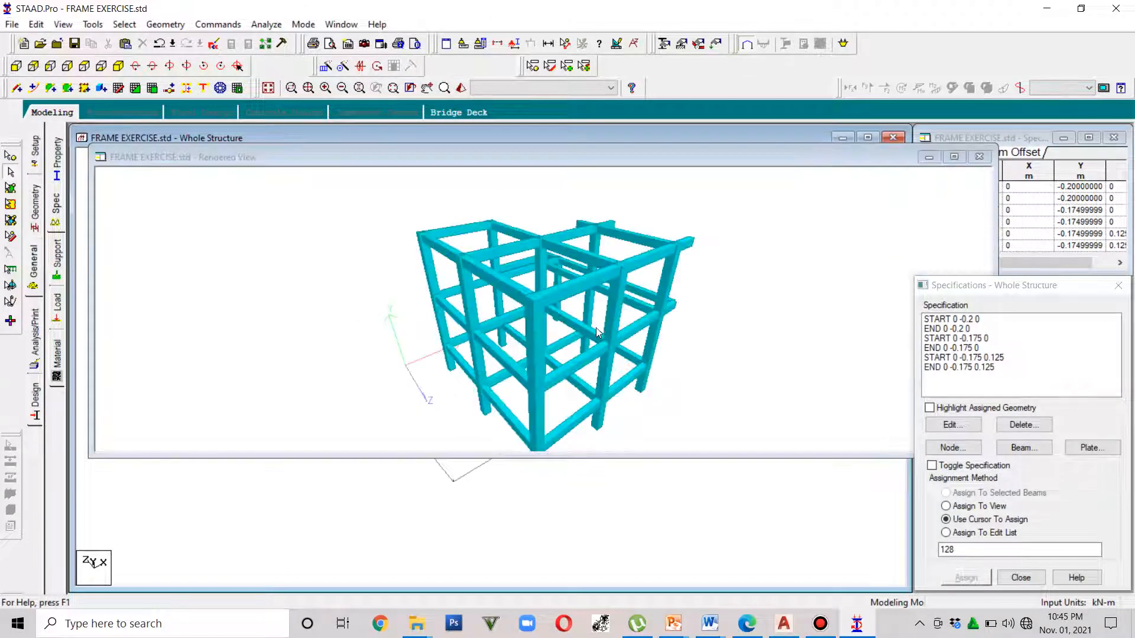
Examine the overhang edge beam's height and its joints with the neighbouring beams from several angles in a rendered 3D view
{"action": "left_click_drag", "start_coordinate": [699, 337], "coordinate": [551, 363]}
{"action": "left_click_drag", "start_coordinate": [819, 313], "coordinate": [719, 267]}
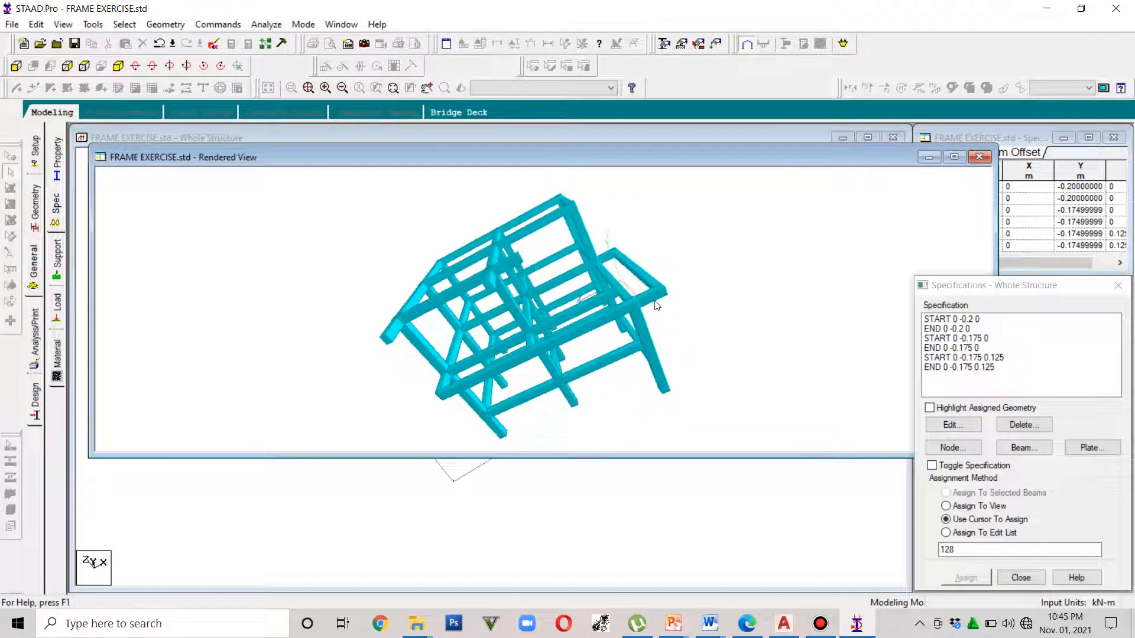
{"action": "scroll", "coordinate": [654, 307], "scroll_direction": "up", "scroll_amount": 5}
{"action": "scroll", "coordinate": [654, 306], "scroll_direction": "up", "scroll_amount": 2}
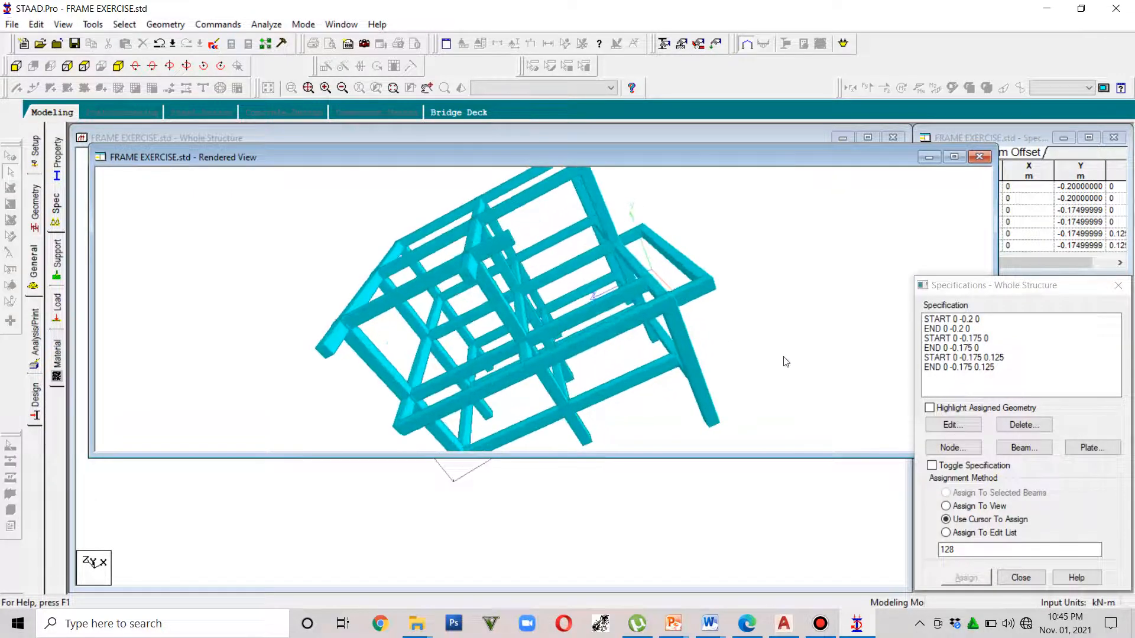
{"action": "left_click_drag", "start_coordinate": [783, 356], "coordinate": [697, 370]}
{"action": "left_click_drag", "start_coordinate": [773, 352], "coordinate": [634, 390]}
{"action": "left_click_drag", "start_coordinate": [554, 402], "coordinate": [598, 346]}
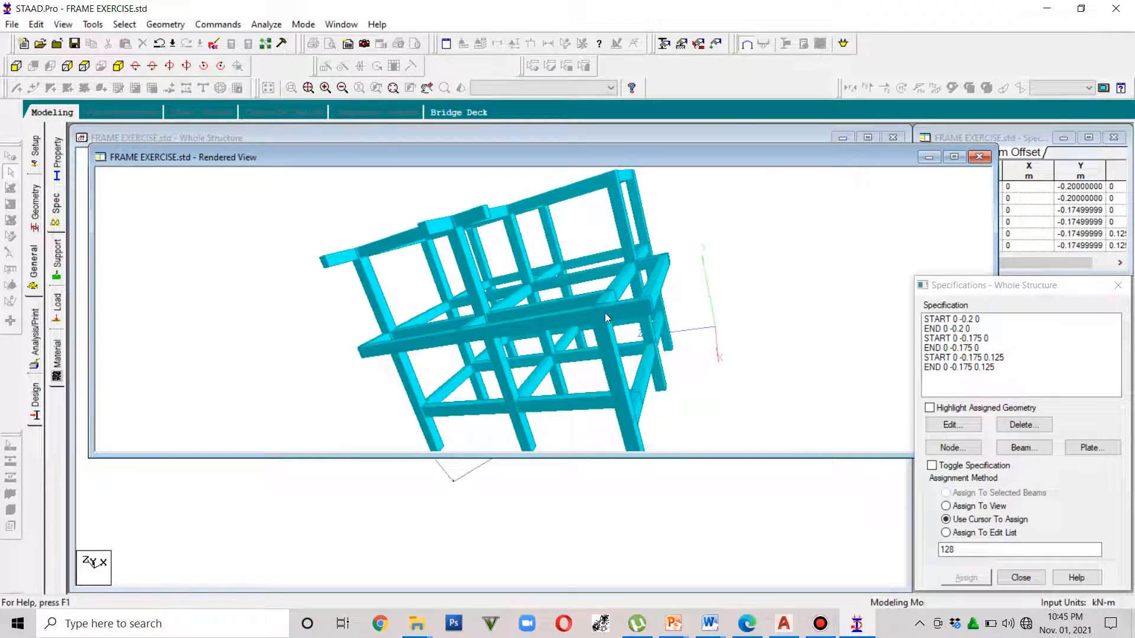
{"action": "left_click_drag", "start_coordinate": [617, 334], "coordinate": [630, 337]}
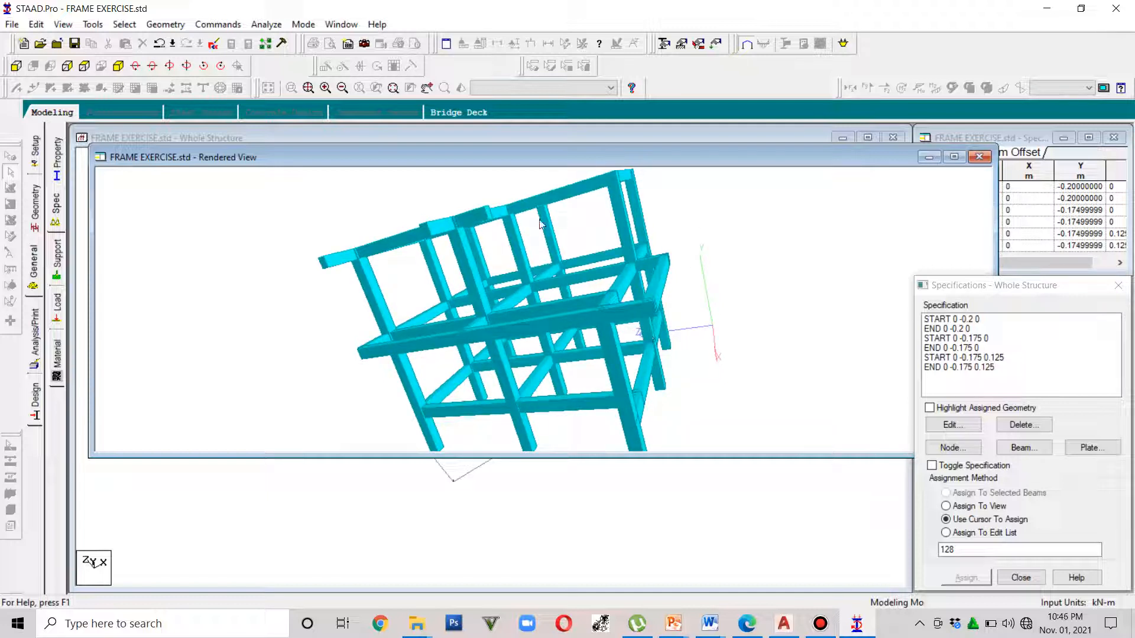
{"action": "left_click_drag", "start_coordinate": [639, 336], "coordinate": [615, 378]}
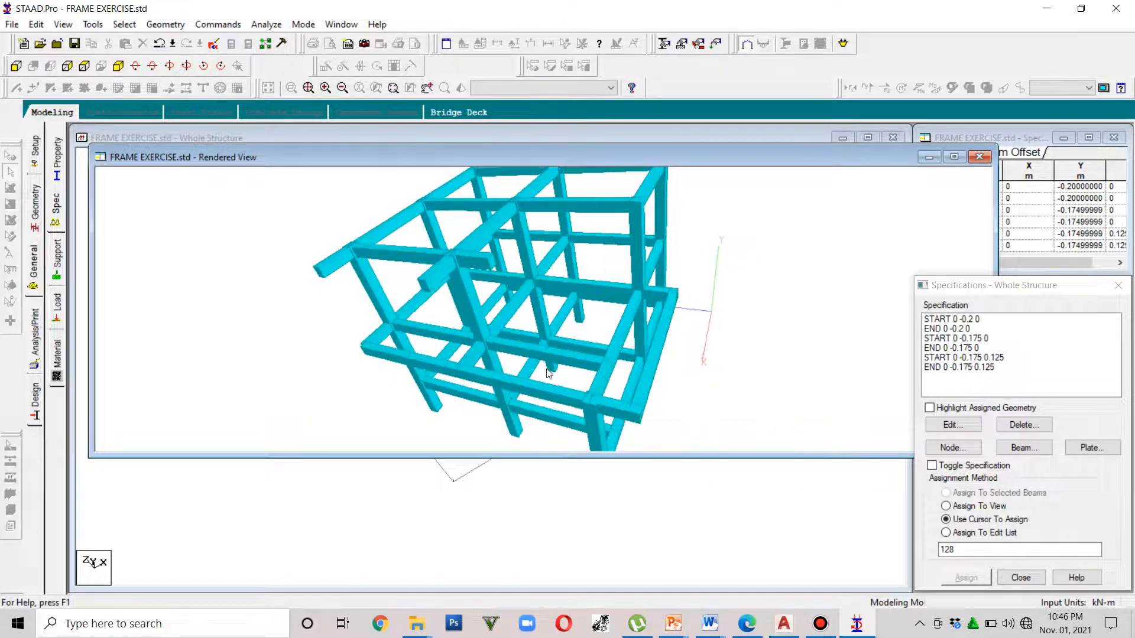
{"action": "left_click_drag", "start_coordinate": [432, 309], "coordinate": [655, 372]}
{"action": "scroll", "coordinate": [620, 375], "scroll_direction": "up", "scroll_amount": 2}
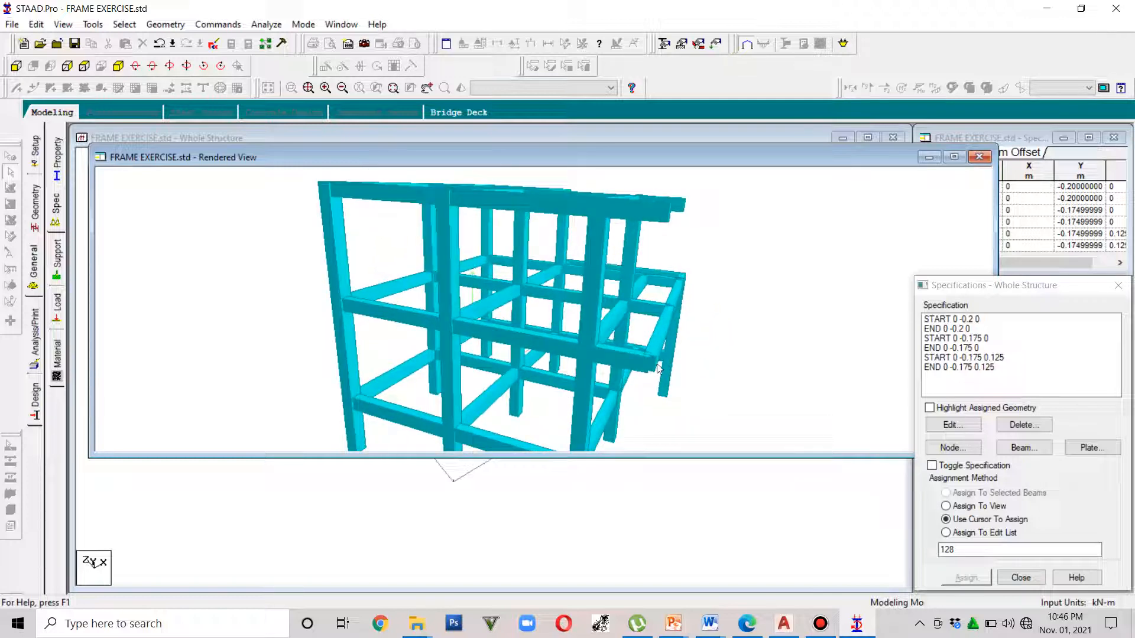
Enlarge the rendered view and examine the beam alignment across the whole frame
{"action": "left_click", "coordinate": [954, 156]}
{"action": "scroll", "coordinate": [842, 237], "scroll_direction": "down", "scroll_amount": 4}
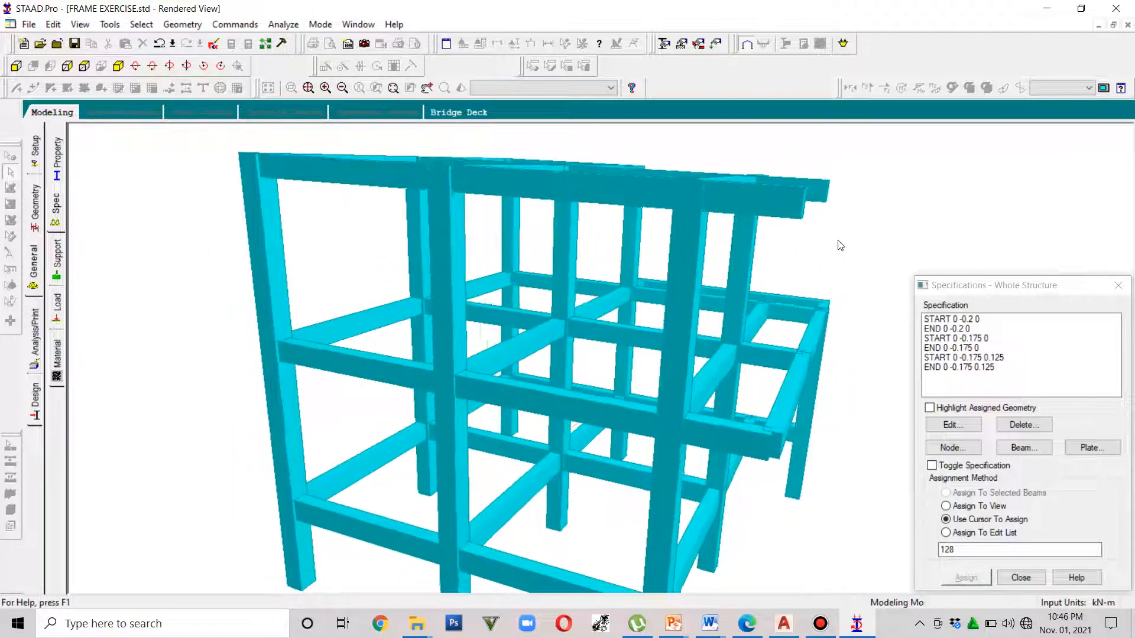
{"action": "scroll", "coordinate": [840, 244], "scroll_direction": "down", "scroll_amount": 1}
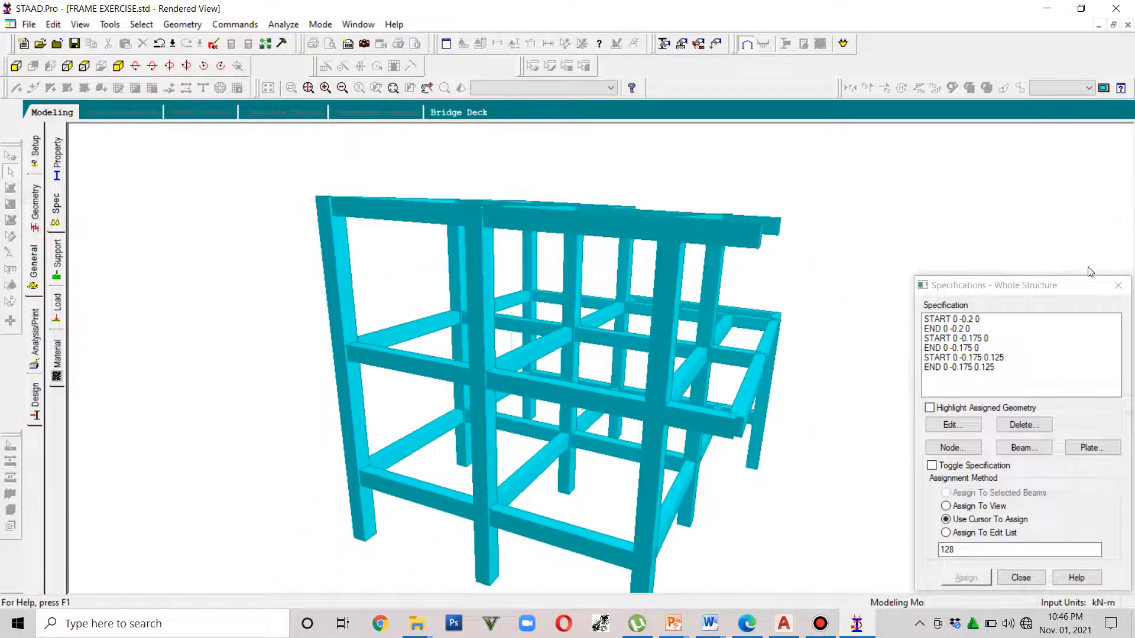
{"action": "left_click", "coordinate": [1117, 286]}
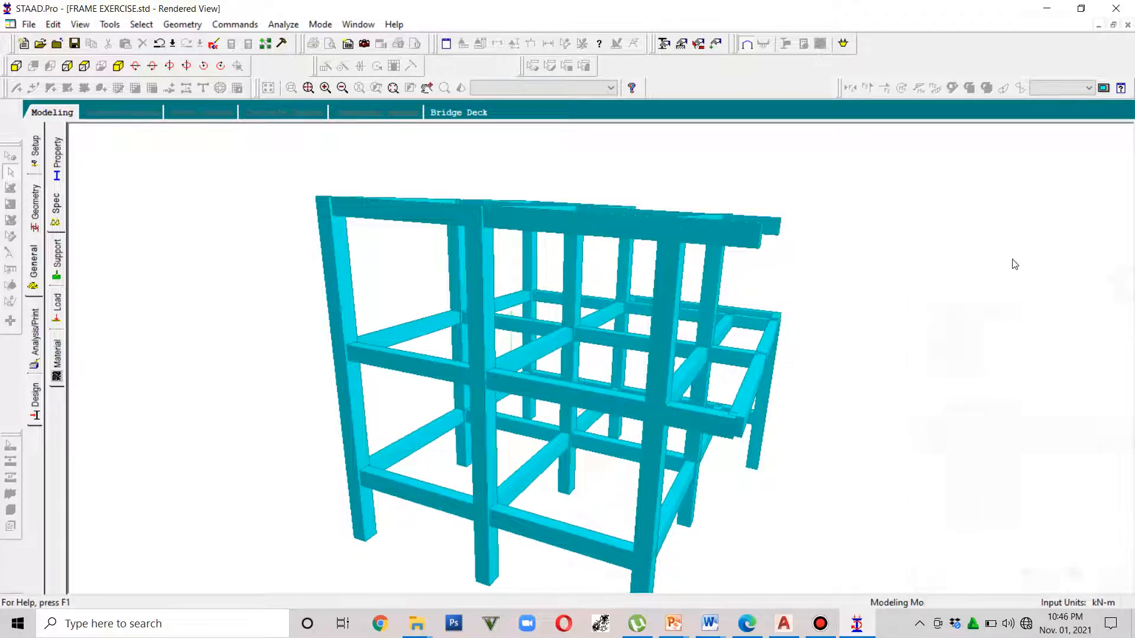
{"action": "left_click_drag", "start_coordinate": [690, 462], "coordinate": [604, 404]}
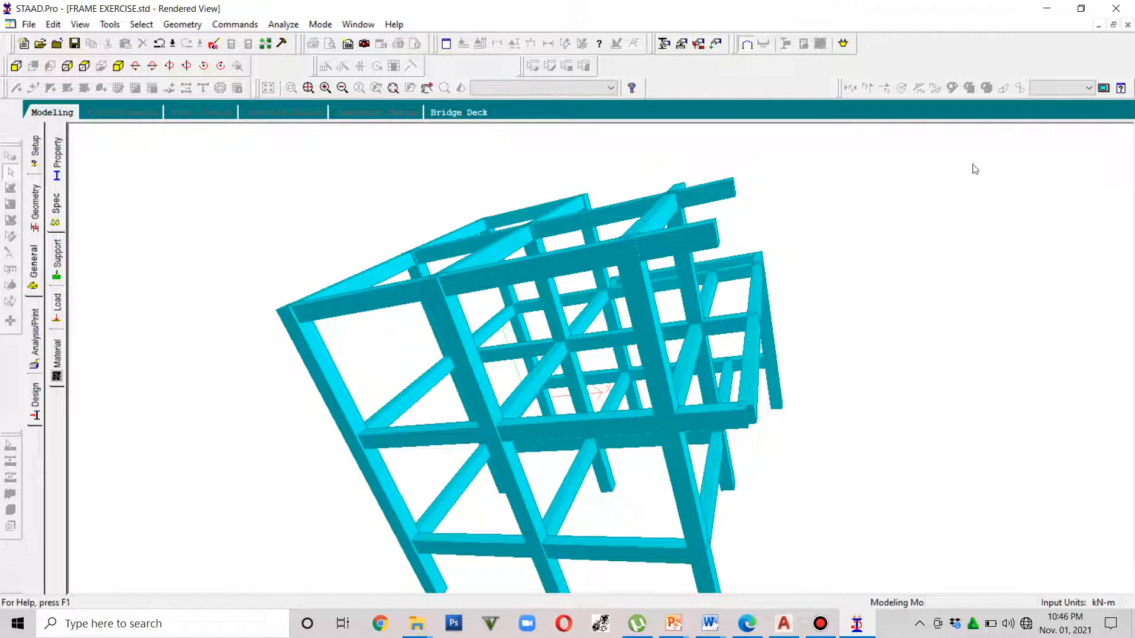
Return to the whole structure view and accept the auto save to save the modified frame
{"action": "left_click", "coordinate": [36, 260]}
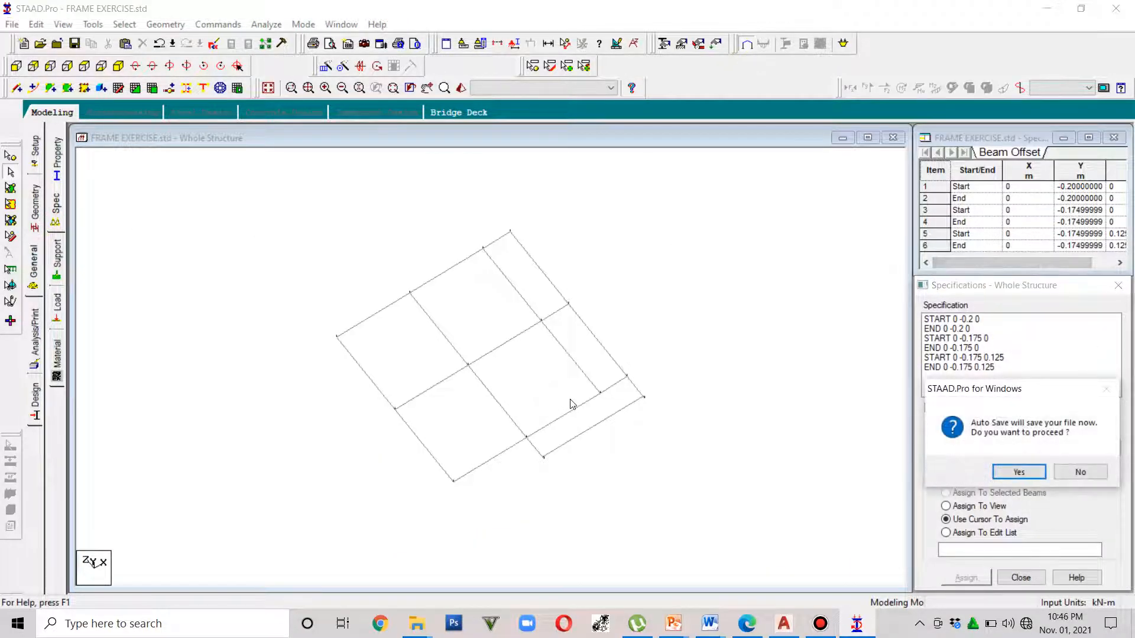
{"action": "left_click", "coordinate": [610, 360]}
{"action": "left_click", "coordinate": [1024, 474]}
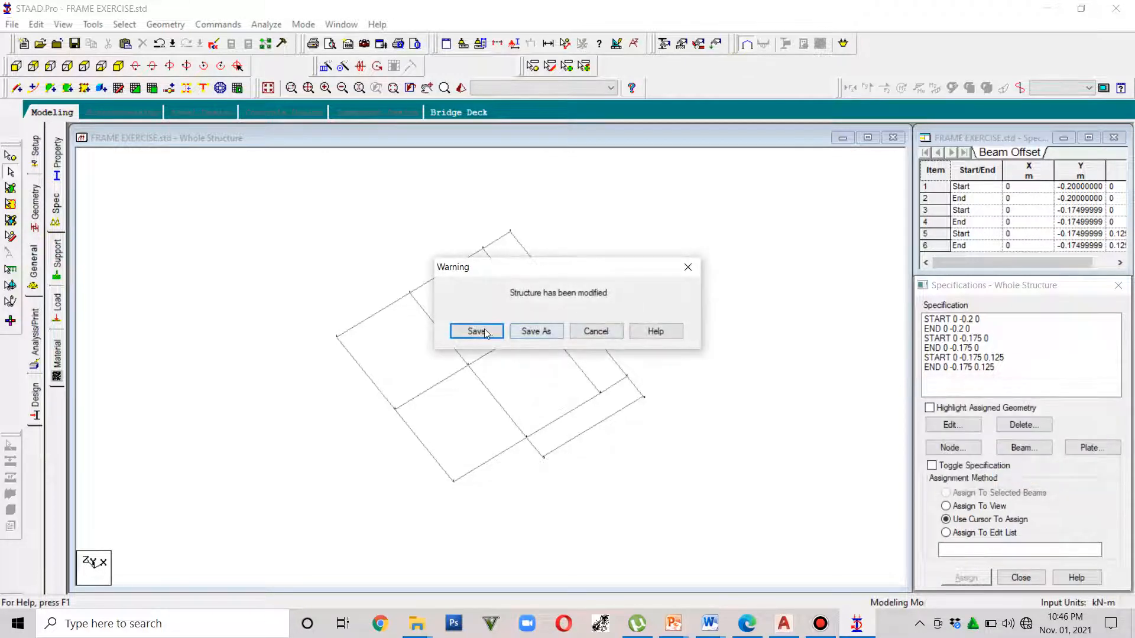
{"action": "left_click", "coordinate": [482, 329]}
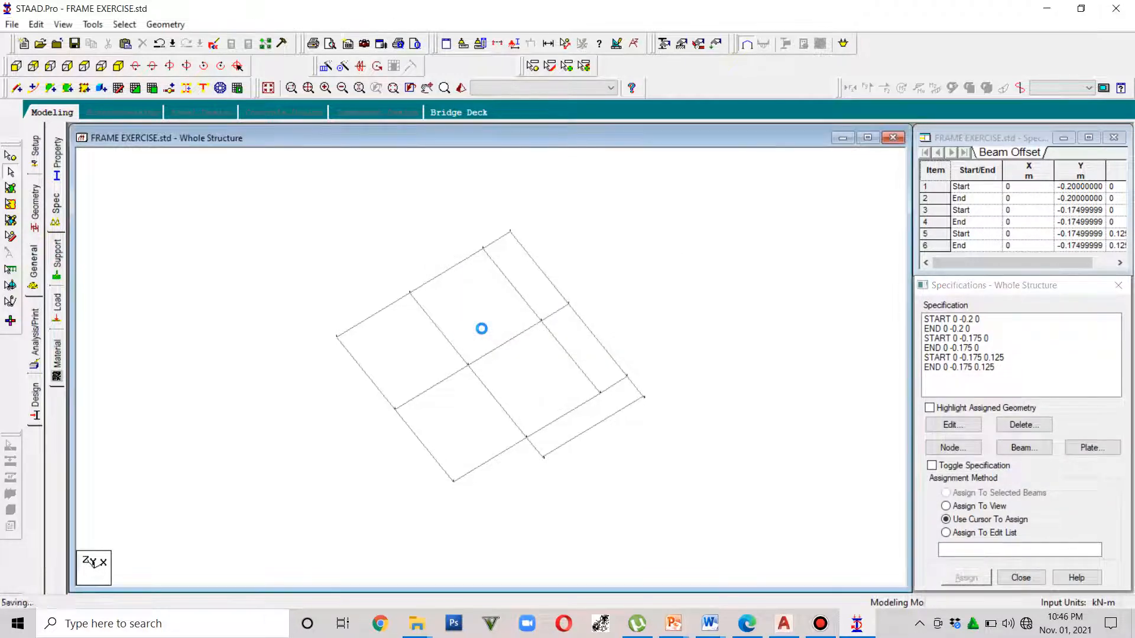
Inspect the alignment of the overhang's outer side beams in a new rendered 3D view and close it
{"action": "left_click", "coordinate": [615, 362]}
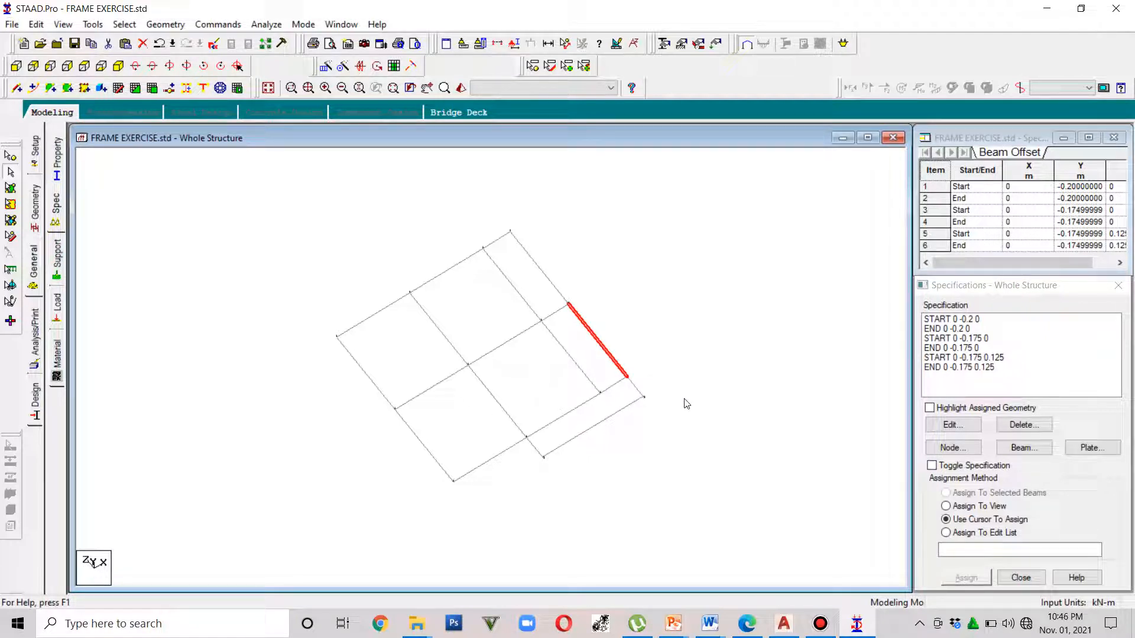
{"action": "left_click", "coordinate": [638, 268]}
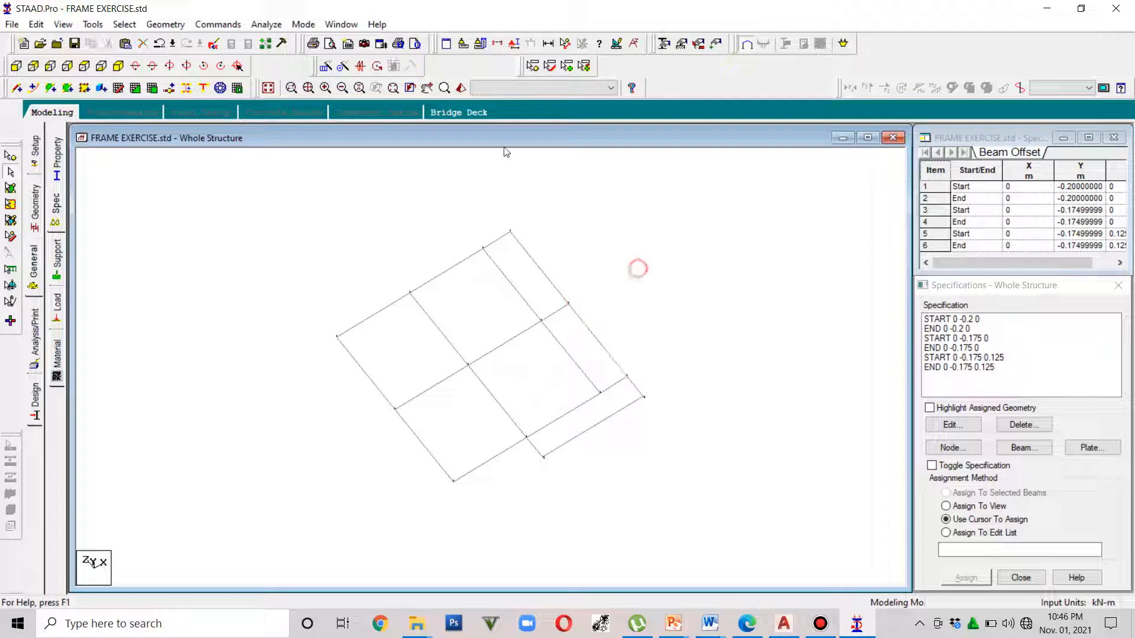
{"action": "left_click", "coordinate": [461, 87]}
{"action": "left_click_drag", "start_coordinate": [699, 357], "coordinate": [764, 402]}
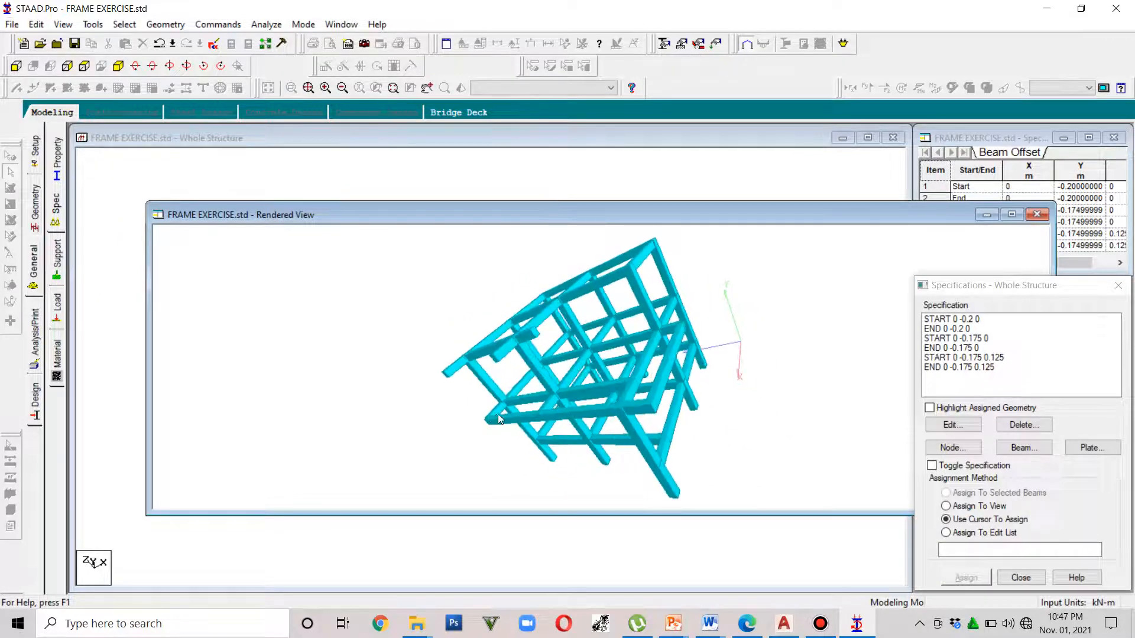
{"action": "left_click_drag", "start_coordinate": [498, 414], "coordinate": [702, 395]}
{"action": "scroll", "coordinate": [702, 395], "scroll_direction": "up", "scroll_amount": 6}
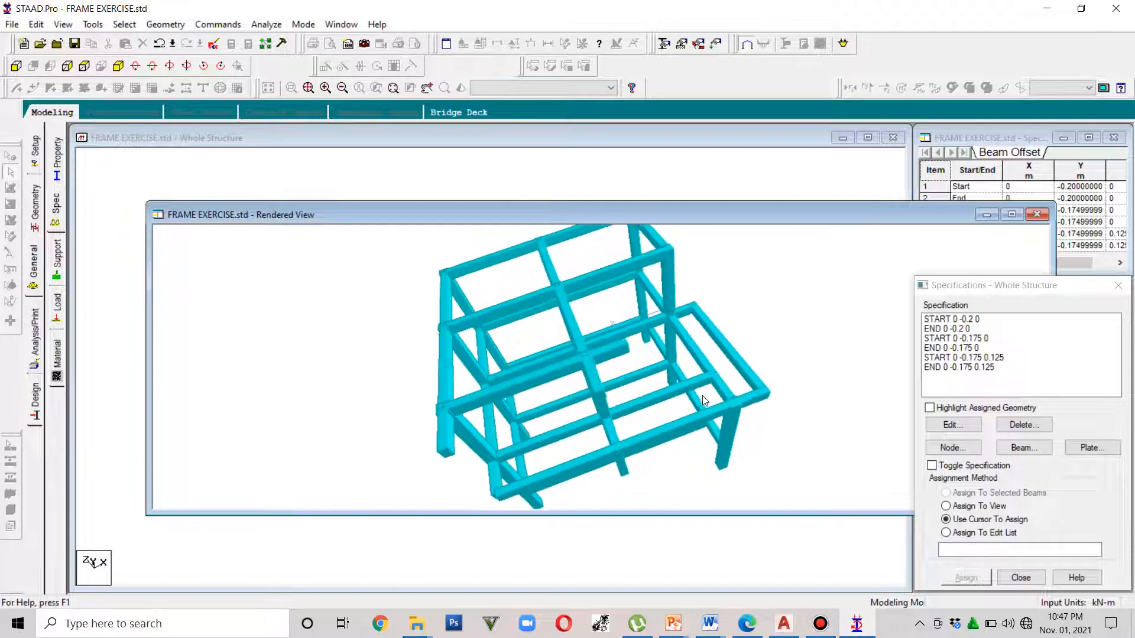
{"action": "left_click_drag", "start_coordinate": [726, 442], "coordinate": [709, 476]}
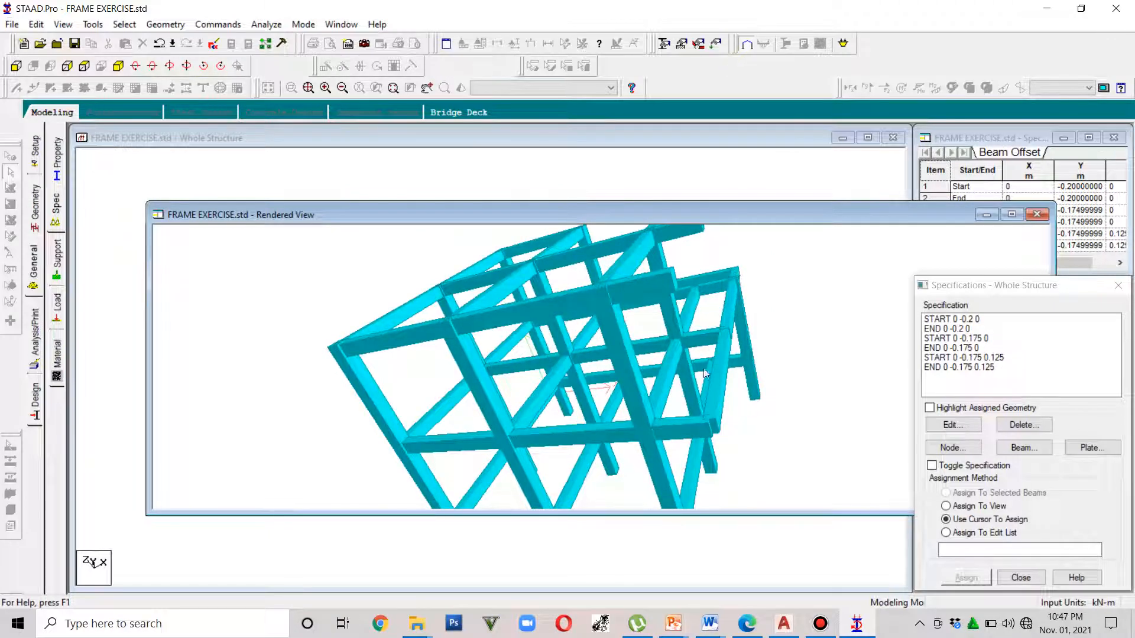
{"action": "left_click", "coordinate": [1037, 214]}
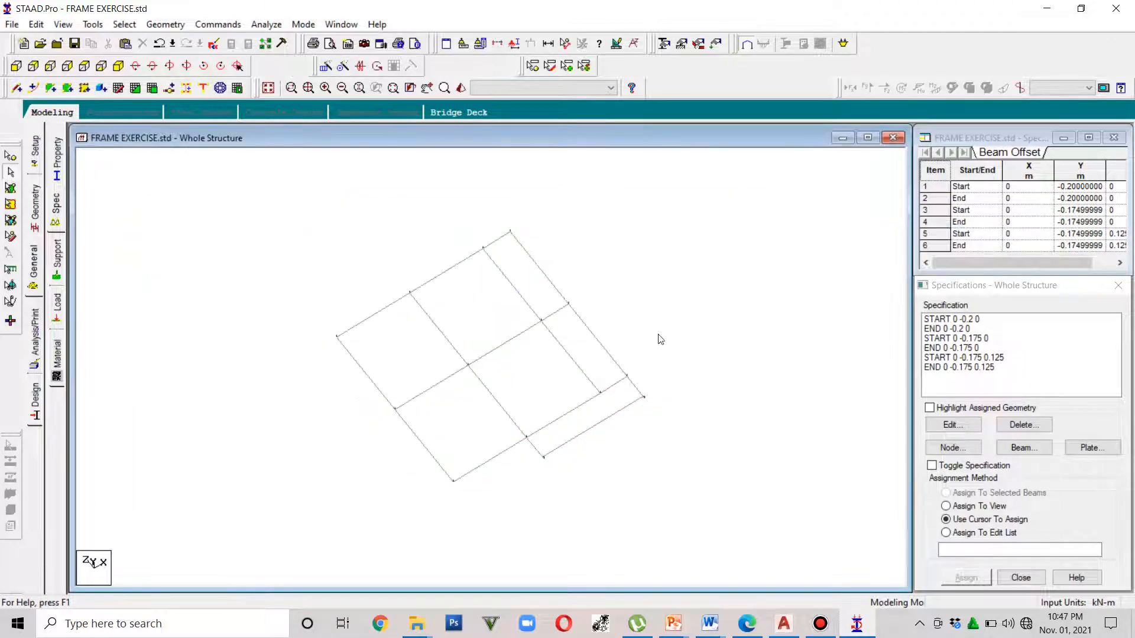
Assign a global start offset of X -0.125 m and Y -0.175 m to the three outer side beams 90, 91 and 94
{"action": "left_click", "coordinate": [628, 375]}
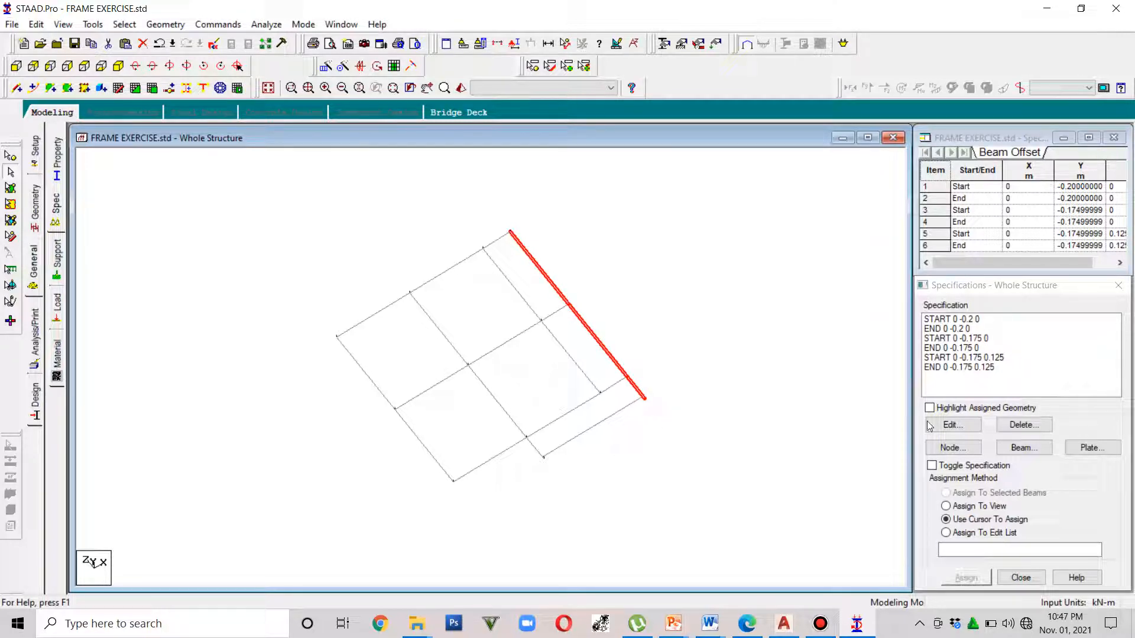
{"action": "left_click", "coordinate": [1013, 448]}
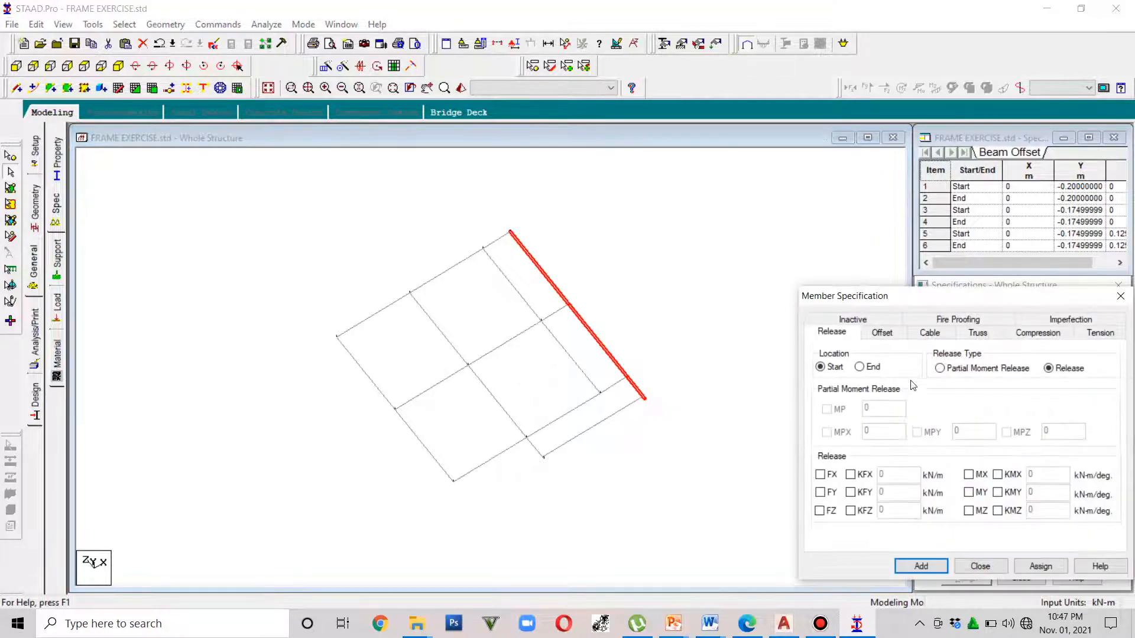
{"action": "left_click", "coordinate": [878, 335]}
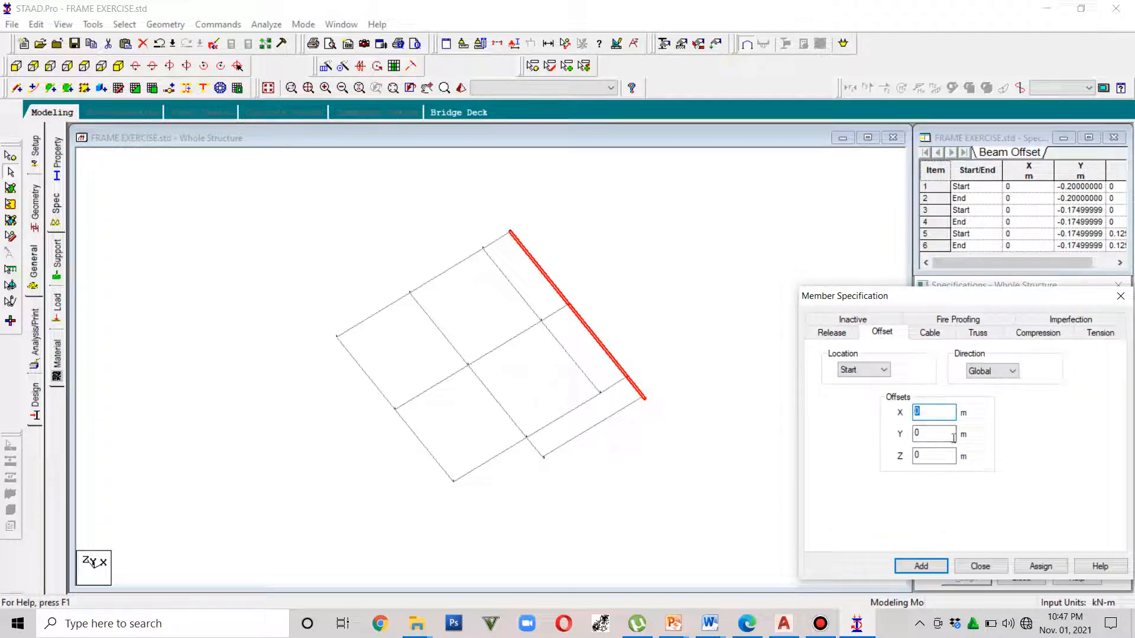
{"action": "type", "text": "-0.125"}
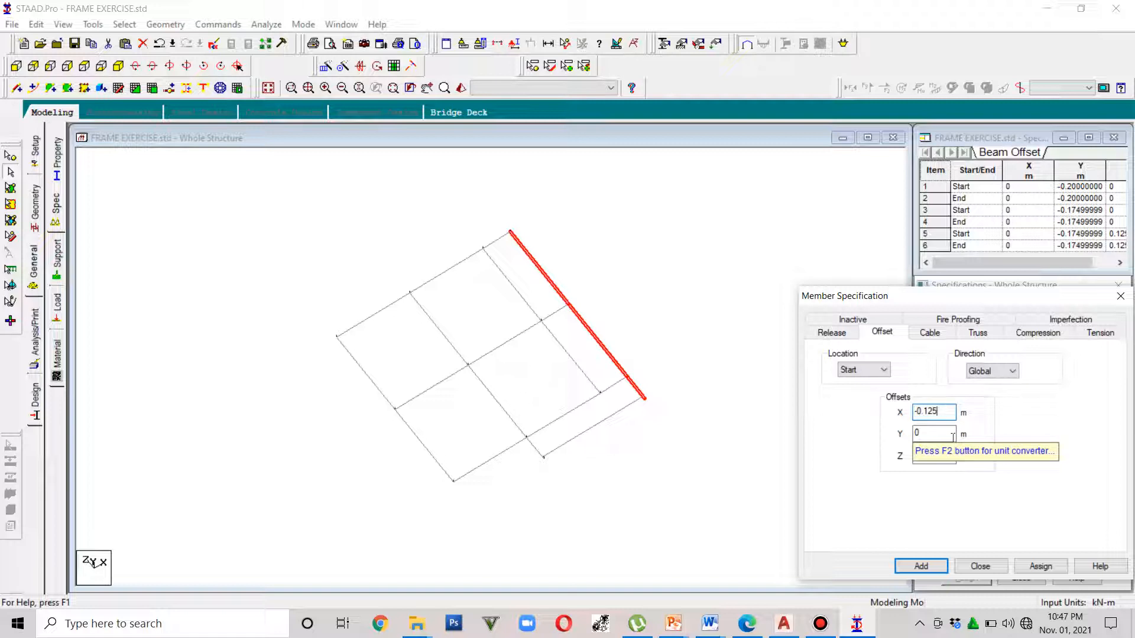
{"action": "left_click", "coordinate": [953, 436]}
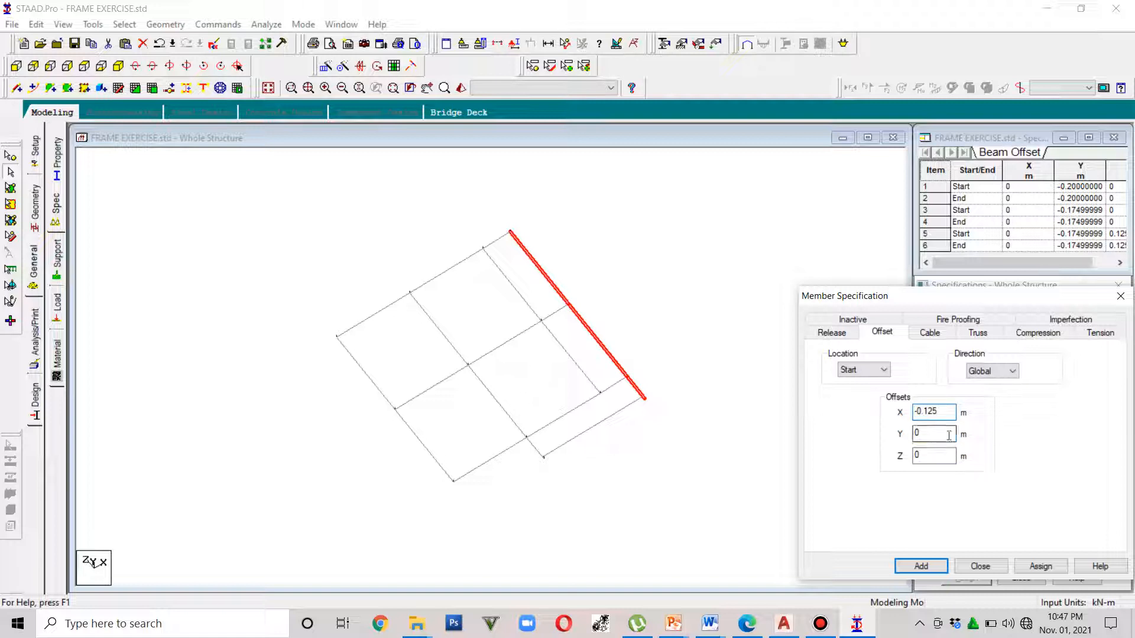
{"action": "left_click", "coordinate": [928, 432]}
{"action": "left_click", "coordinate": [915, 434]}
{"action": "type", "text": "-0.175"}
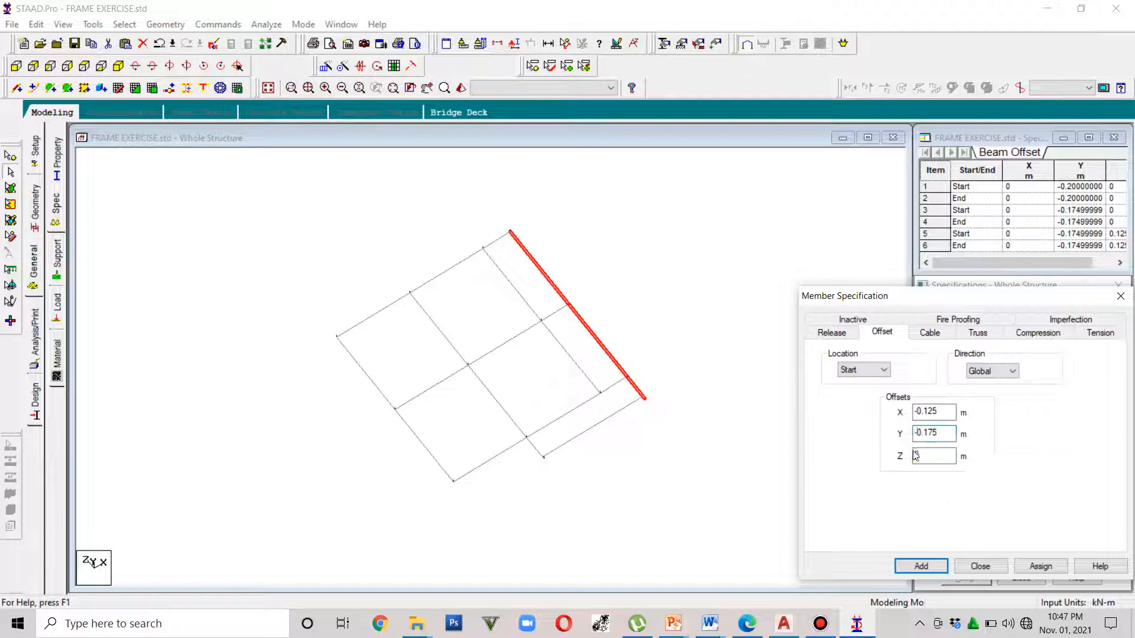
{"action": "left_click", "coordinate": [1040, 568]}
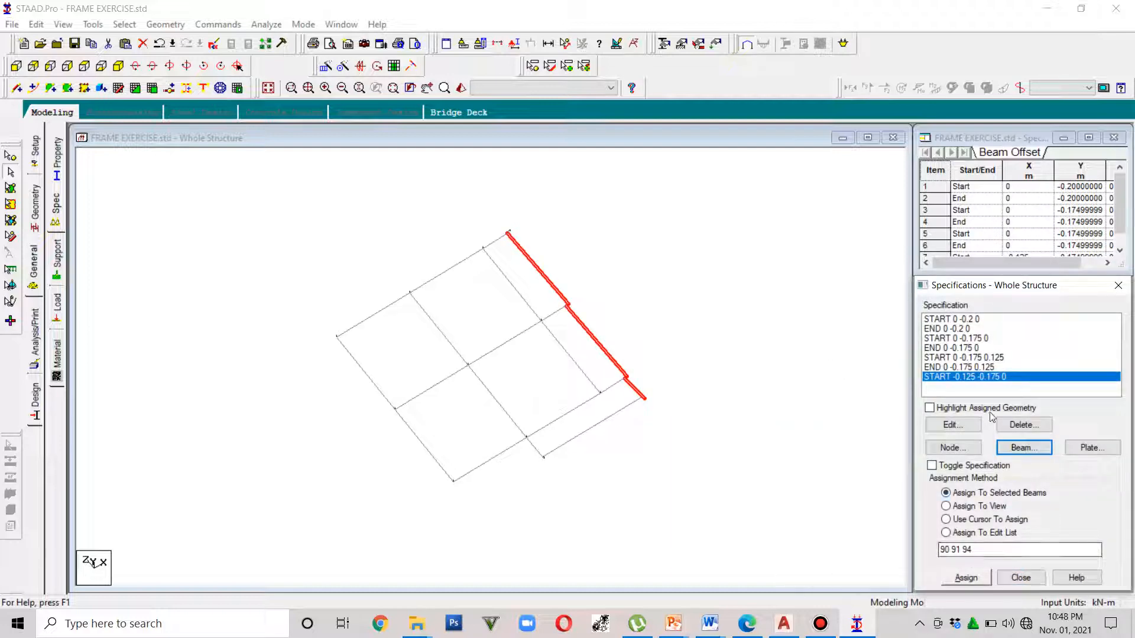
Assign a global end offset of X -0.125 m and Y -0.175 m to outer side beams 90, 91 and 94
{"action": "left_click", "coordinate": [1015, 443]}
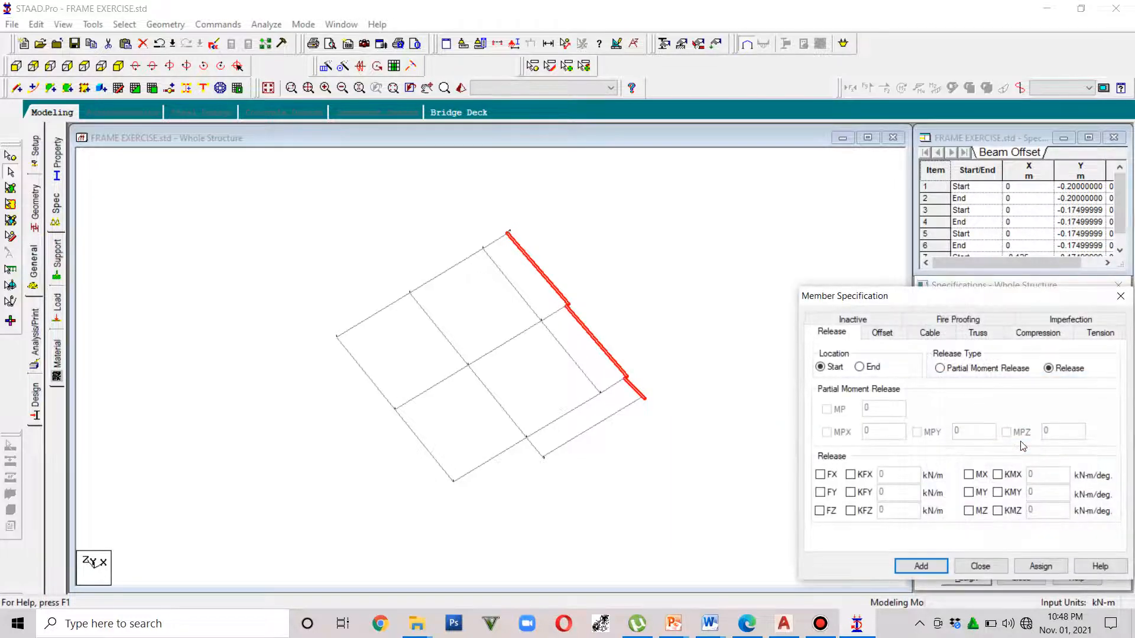
{"action": "left_click", "coordinate": [882, 333]}
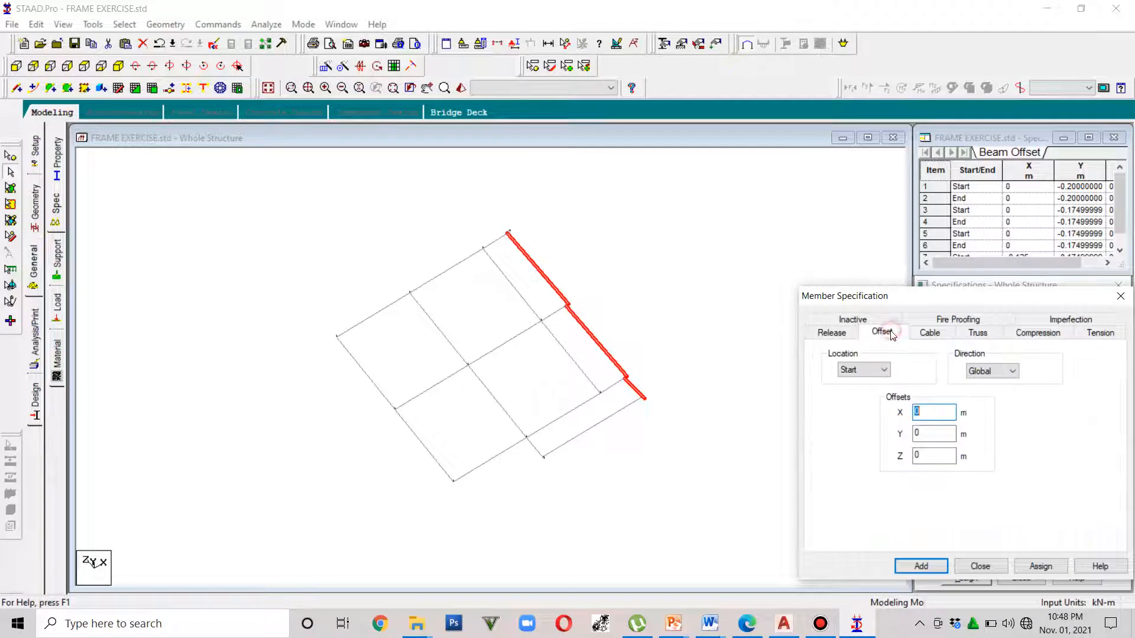
{"action": "left_click", "coordinate": [883, 370]}
{"action": "left_click", "coordinate": [873, 395]}
{"action": "double_click", "coordinate": [933, 432]}
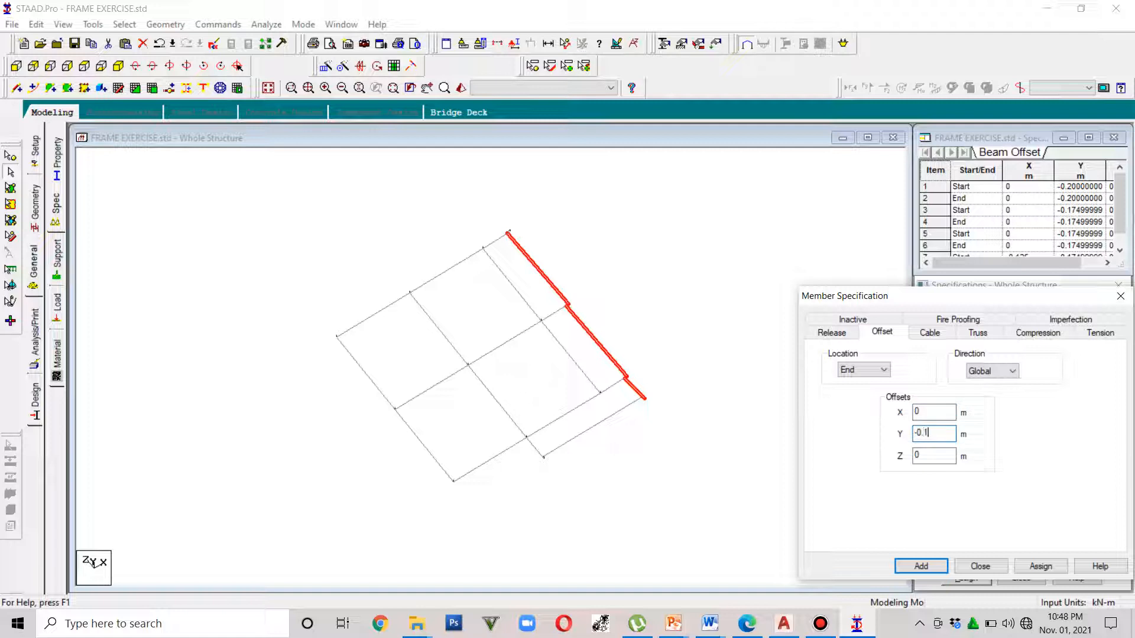
{"action": "double_click", "coordinate": [928, 414]}
{"action": "key", "text": "BackSpace"}
{"action": "type", "text": "-0.1"}
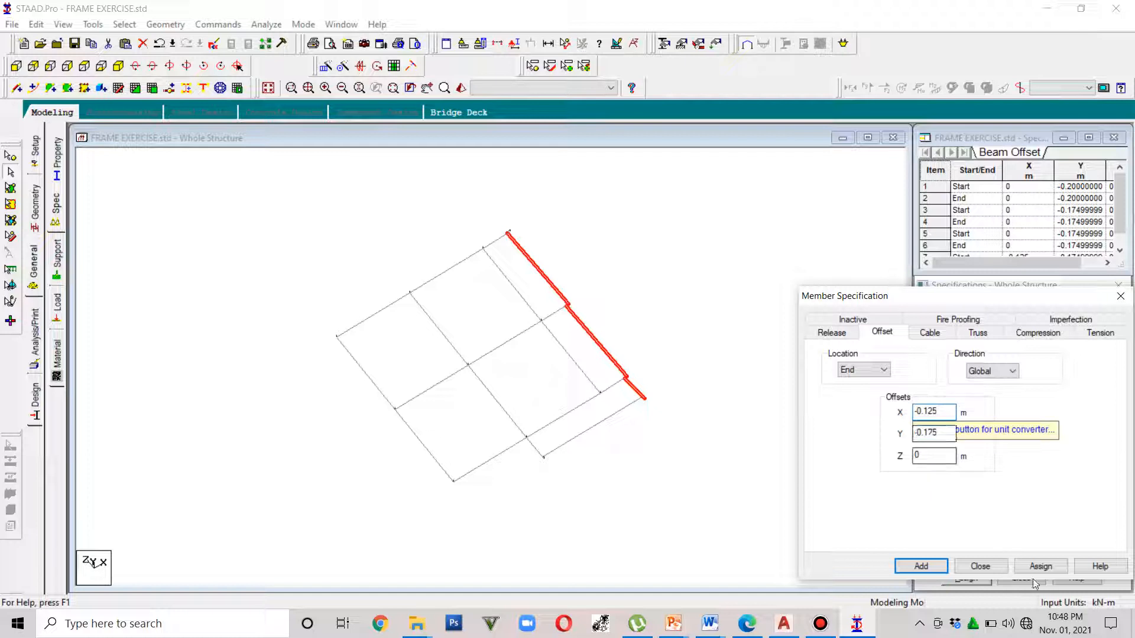
{"action": "left_click", "coordinate": [1028, 561]}
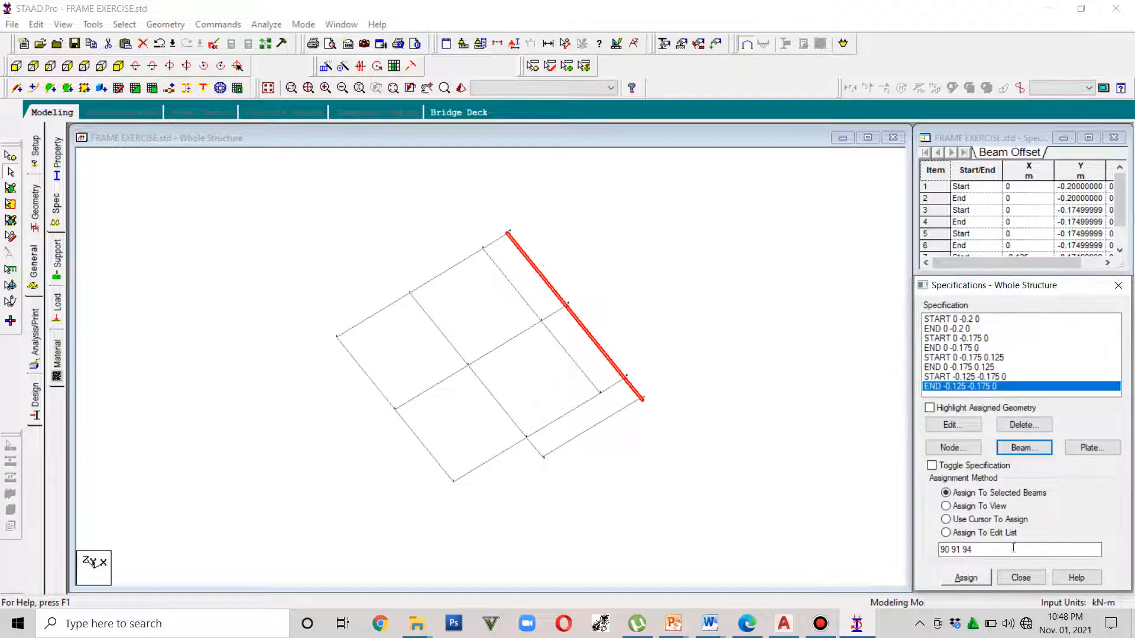
Deselect the outer side beams and inspect their alignment from several angles in a new rendered 3D view
{"action": "left_click", "coordinate": [684, 393]}
{"action": "left_click", "coordinate": [461, 88]}
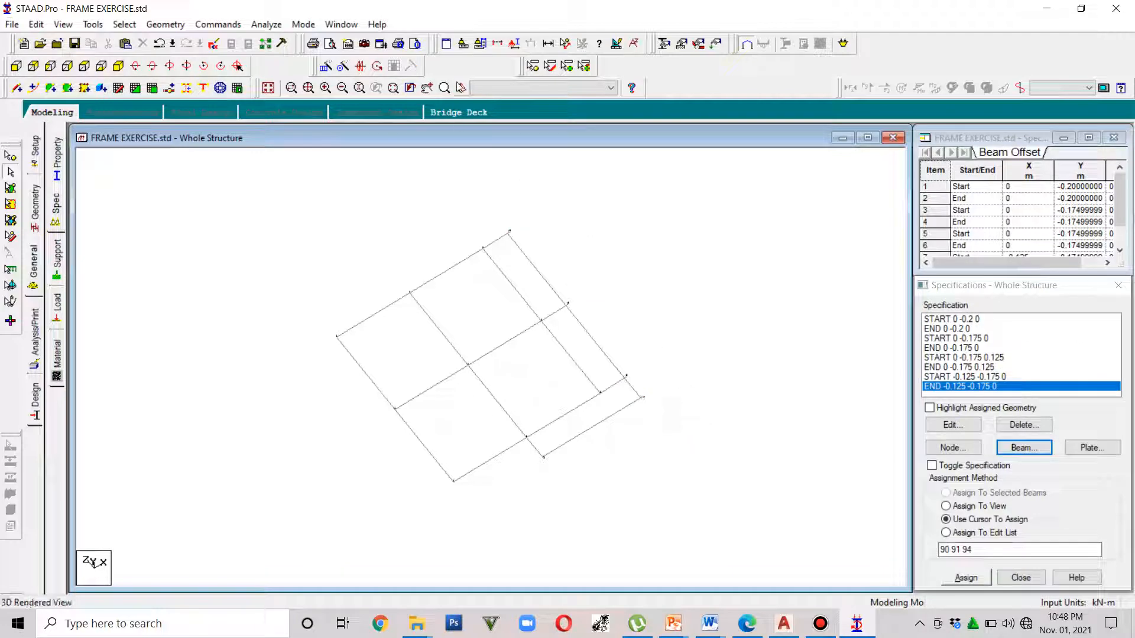
{"action": "left_click_drag", "start_coordinate": [602, 454], "coordinate": [569, 455]}
{"action": "left_click_drag", "start_coordinate": [742, 459], "coordinate": [636, 482]}
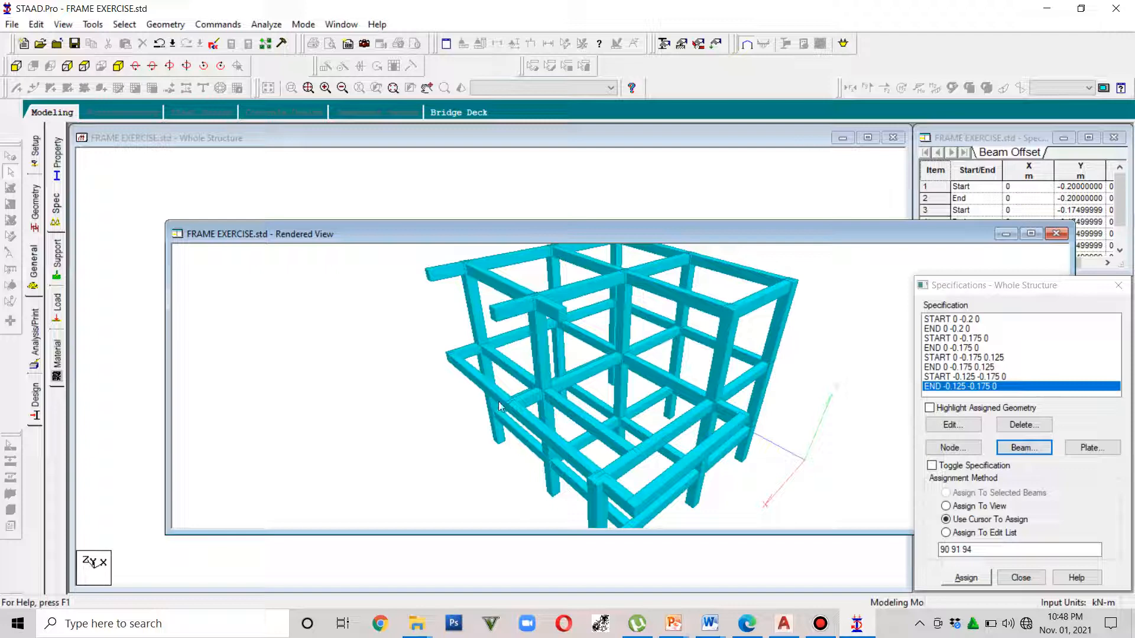
{"action": "left_click_drag", "start_coordinate": [502, 409], "coordinate": [752, 442]}
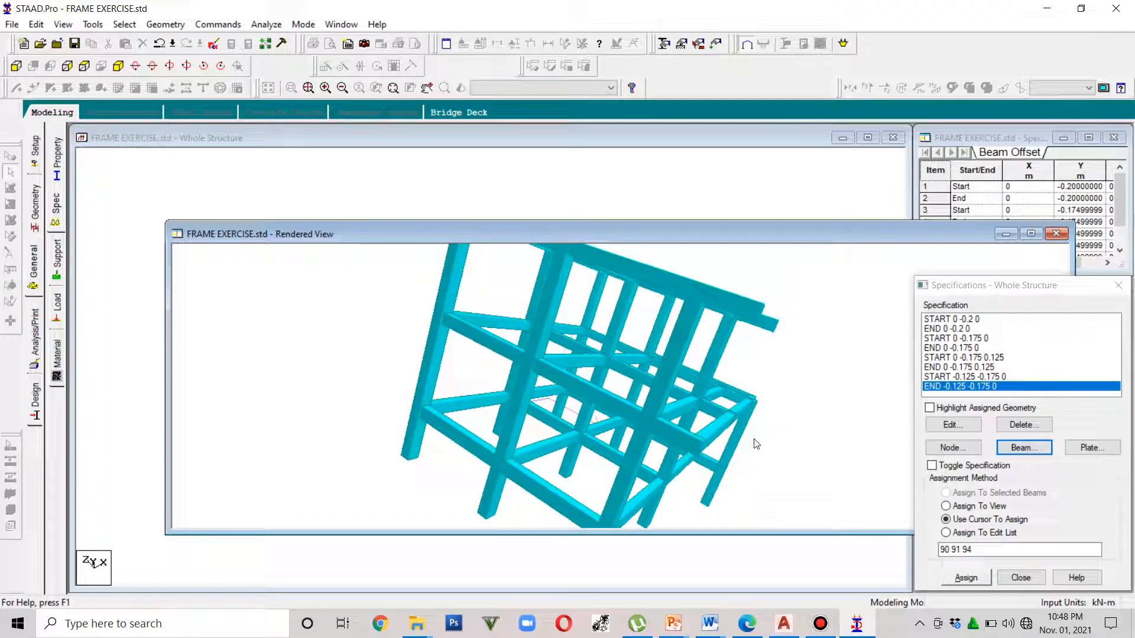
{"action": "left_click_drag", "start_coordinate": [683, 449], "coordinate": [475, 445]}
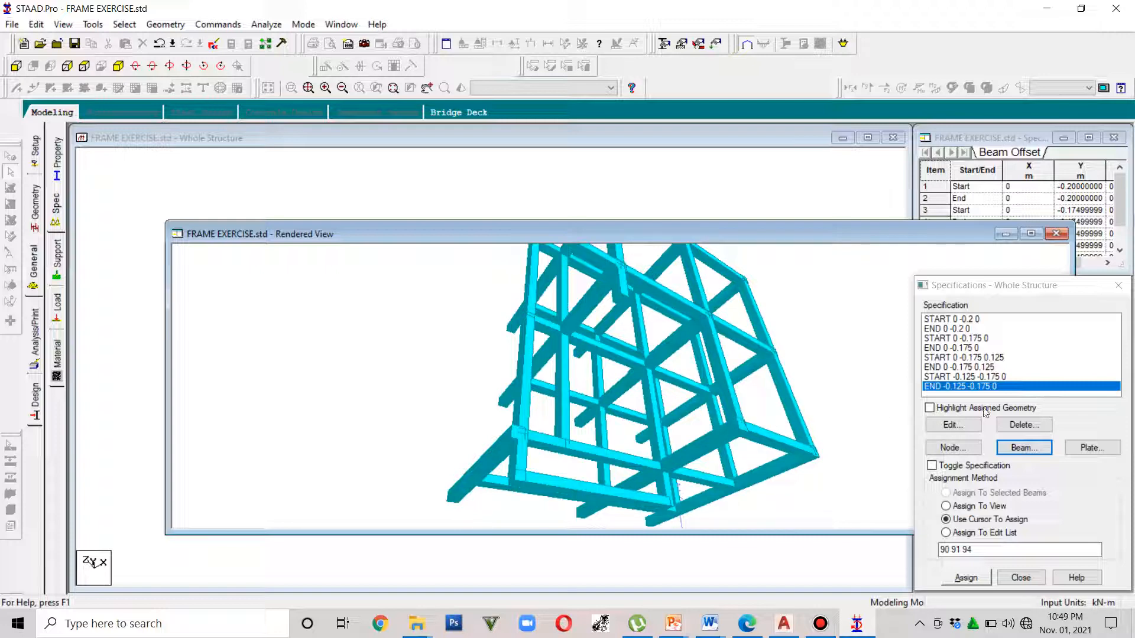
Set the X value of the outer side beams' start offset to 0.125 m and close the rendered view
{"action": "double_click", "coordinate": [976, 376]}
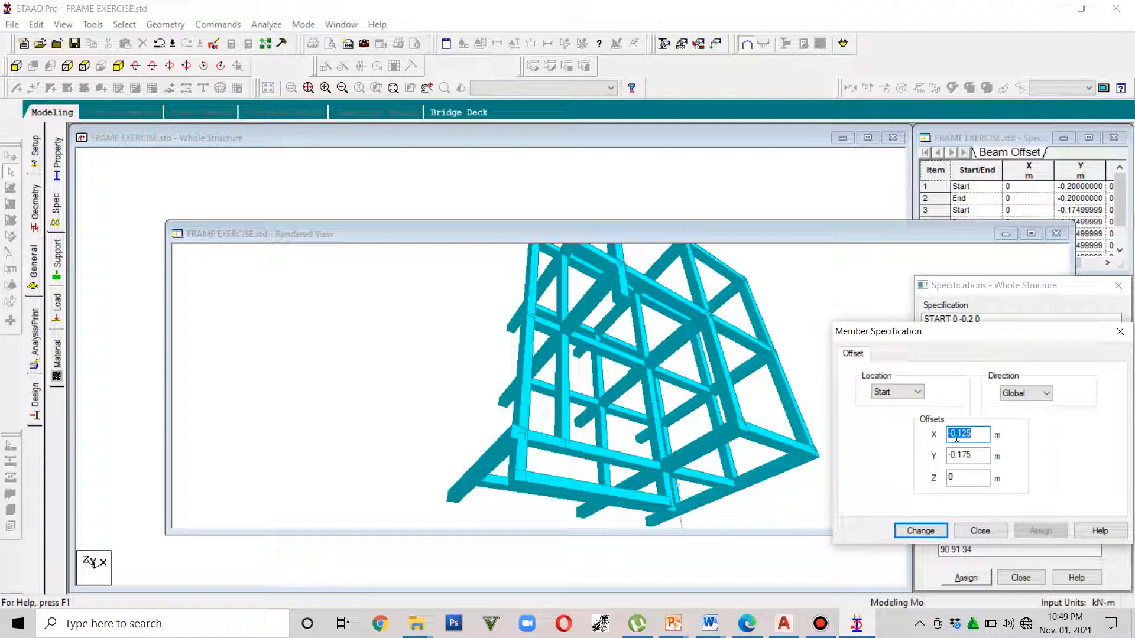
{"action": "left_click", "coordinate": [954, 435]}
{"action": "left_click", "coordinate": [921, 531]}
{"action": "left_click", "coordinate": [1056, 233]}
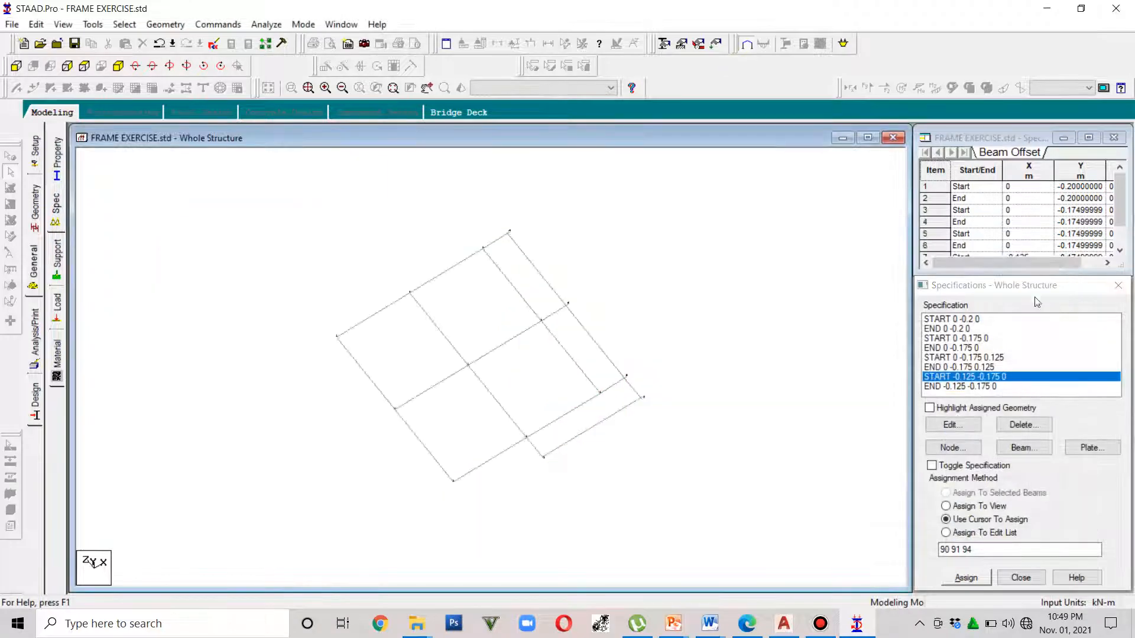
{"action": "double_click", "coordinate": [989, 380]}
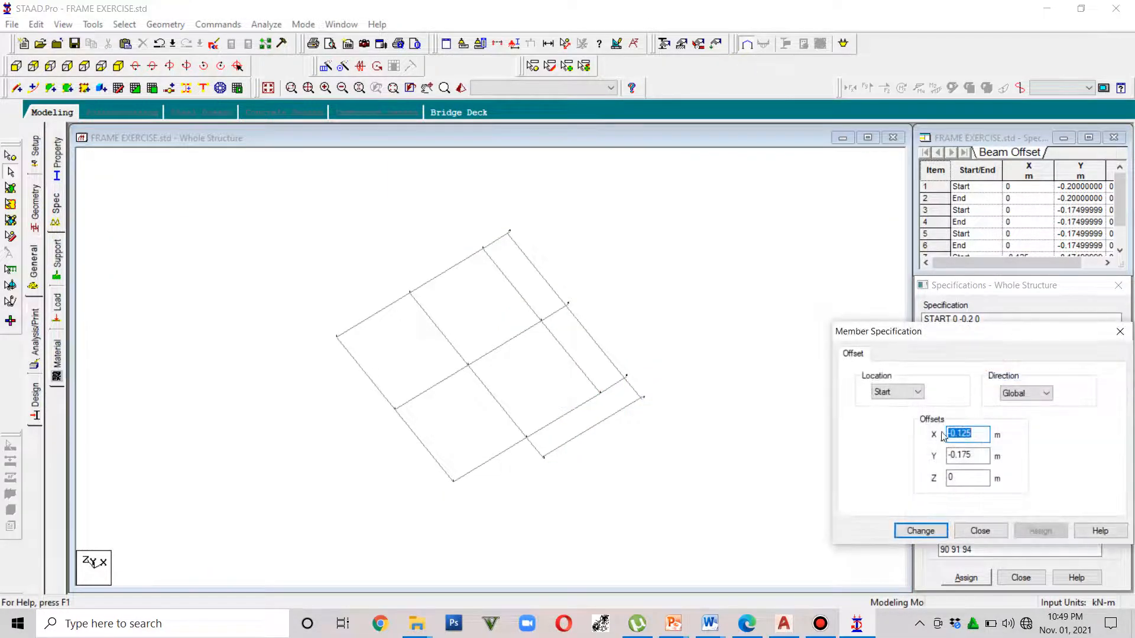
{"action": "type", "text": "0.125"}
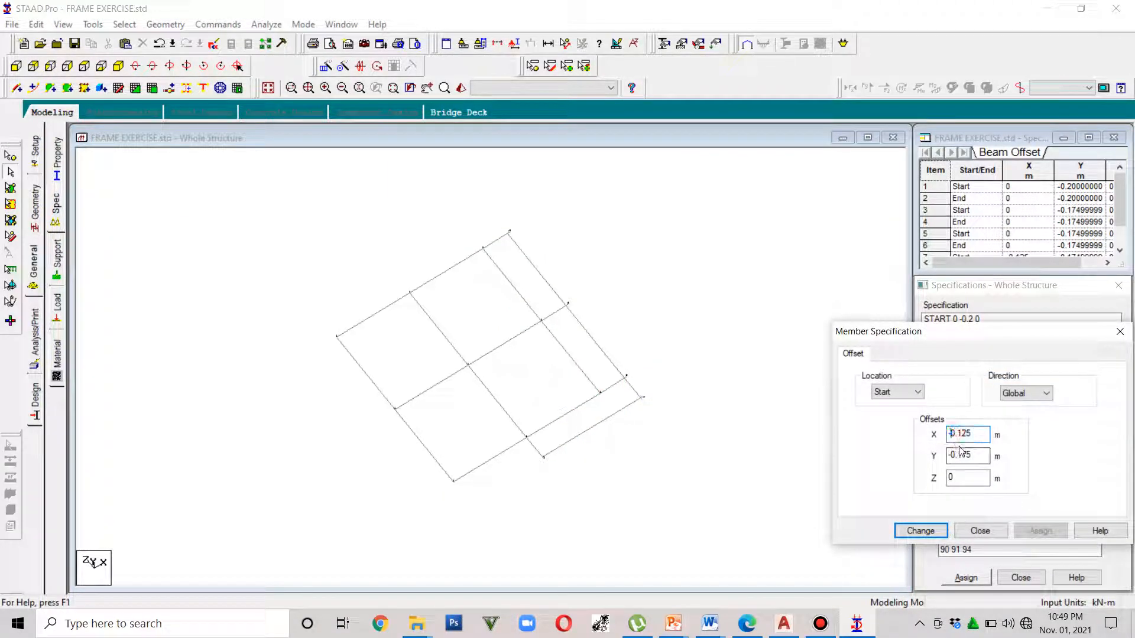
{"action": "left_click", "coordinate": [937, 533]}
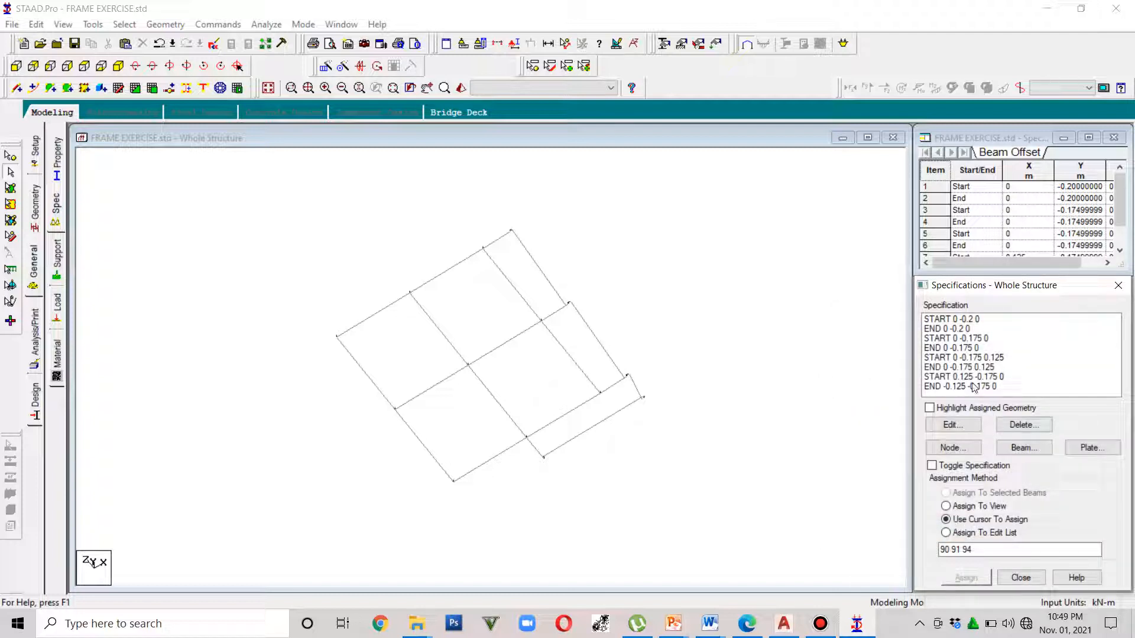
Set the X value of the outer side beams' end offset to 0.125 m
{"action": "left_click", "coordinate": [974, 387]}
{"action": "double_click", "coordinate": [975, 388]}
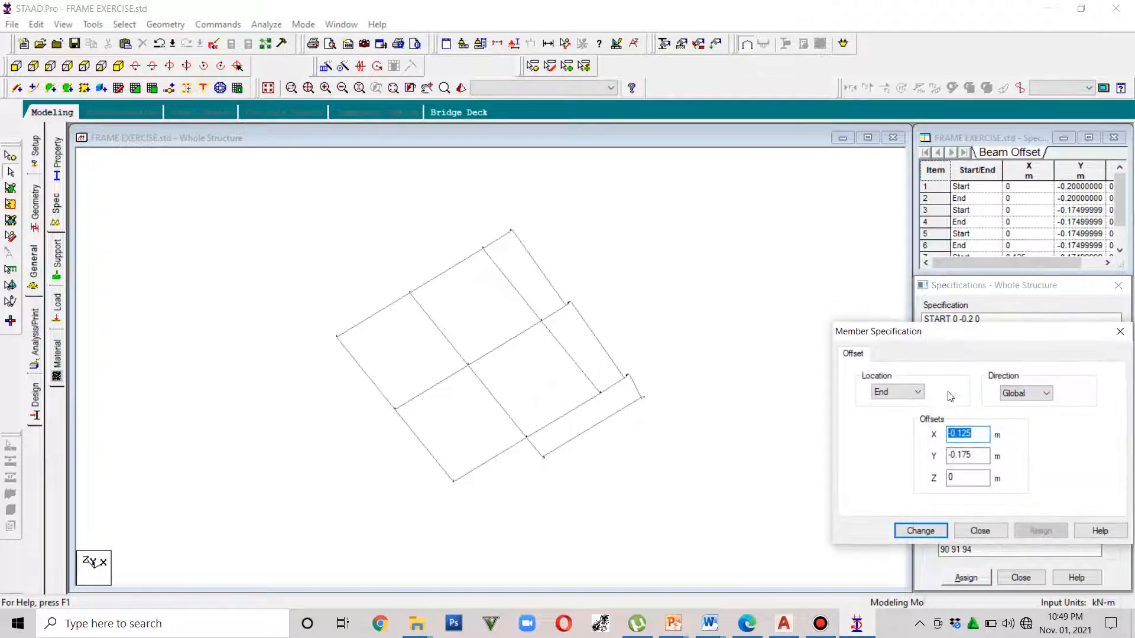
{"action": "left_click", "coordinate": [950, 434]}
{"action": "key", "text": "BackSpace"}
{"action": "left_click", "coordinate": [922, 529]}
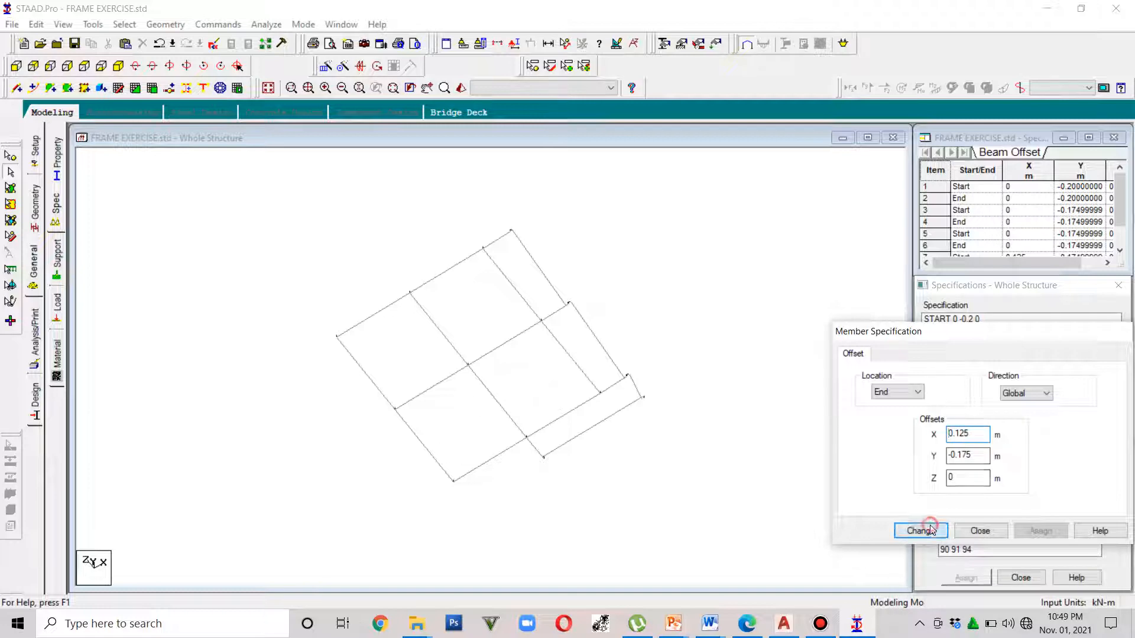
{"action": "left_click", "coordinate": [702, 397]}
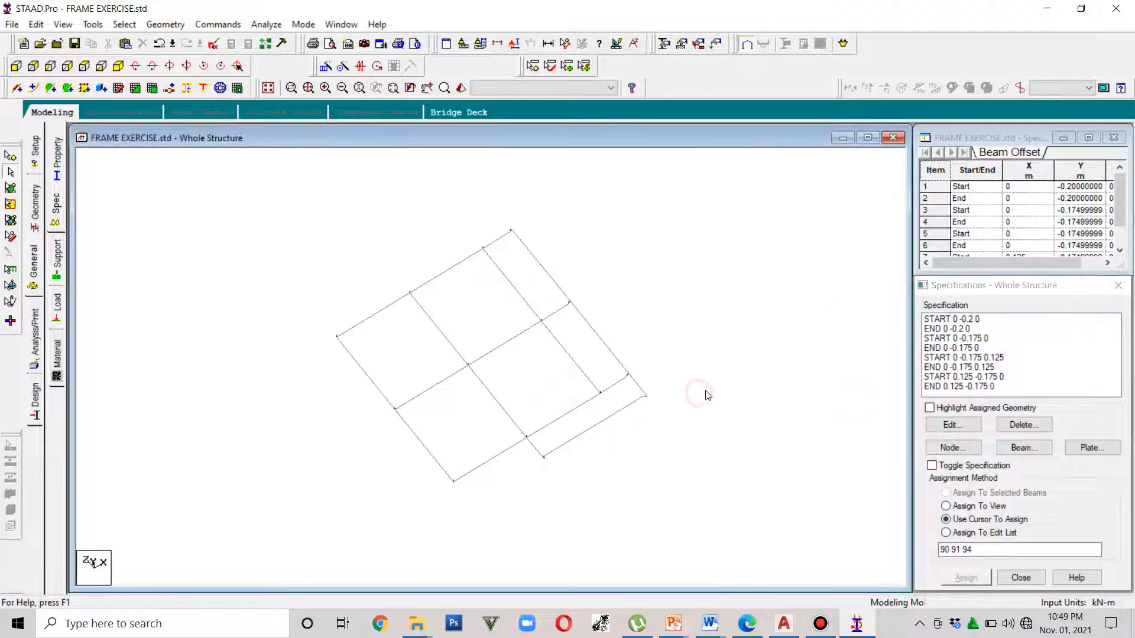
Examine the outer side beams and overhang corner joints from all sides in a new rendered 3D view and close it
{"action": "left_click", "coordinate": [456, 88]}
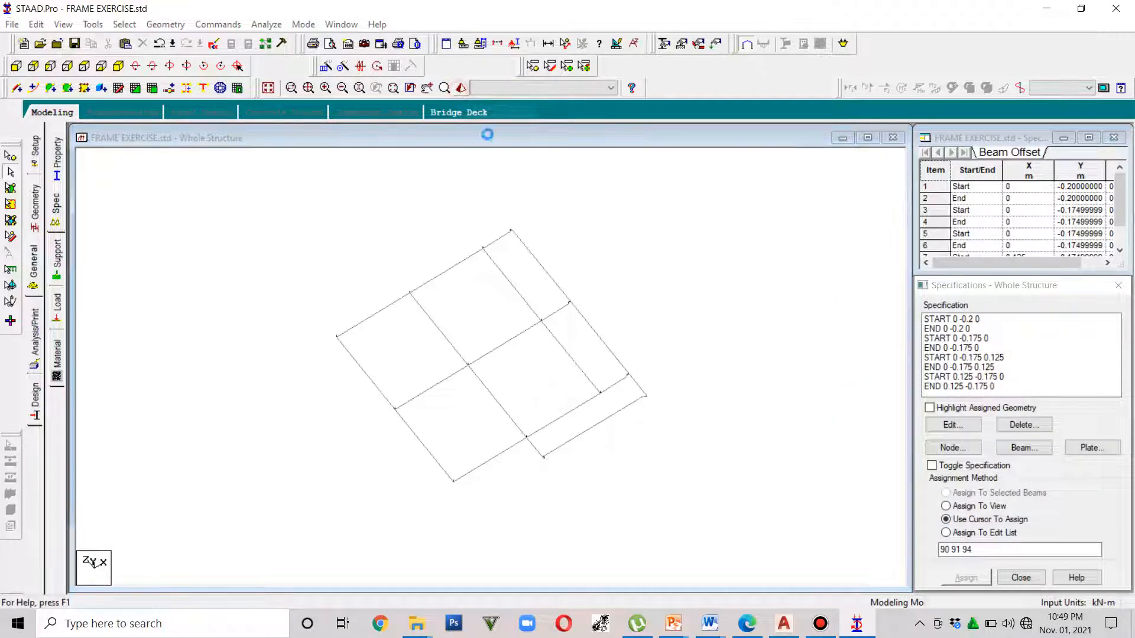
{"action": "left_click_drag", "start_coordinate": [534, 436], "coordinate": [522, 440]}
{"action": "left_click_drag", "start_coordinate": [765, 476], "coordinate": [555, 490]}
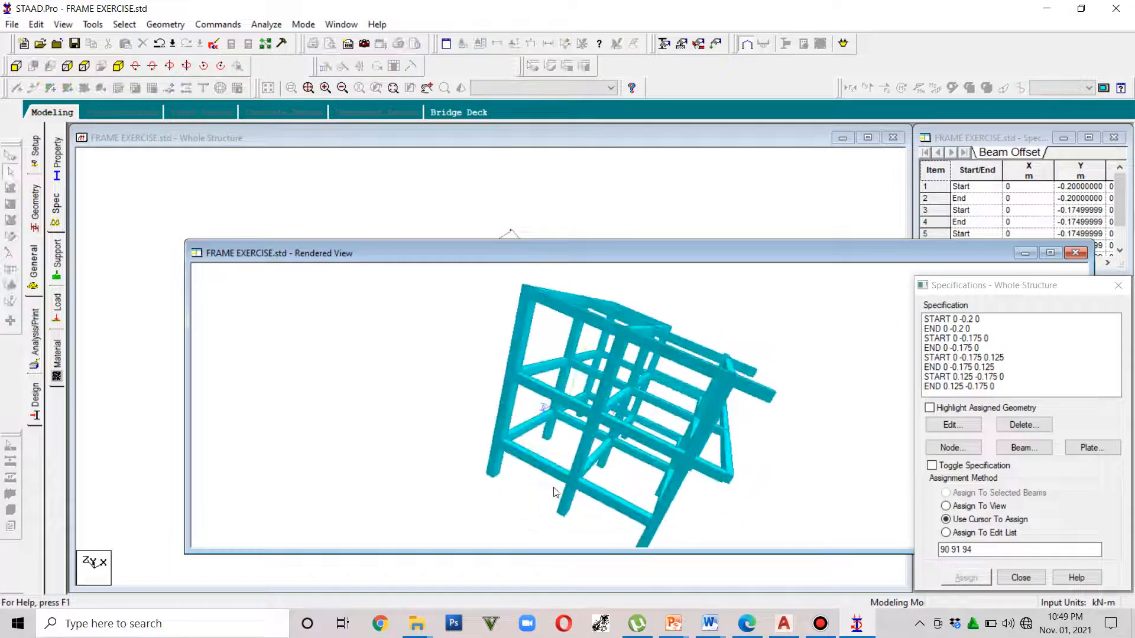
{"action": "left_click_drag", "start_coordinate": [750, 486], "coordinate": [492, 477]}
{"action": "left_click_drag", "start_coordinate": [691, 484], "coordinate": [567, 476]}
{"action": "left_click_drag", "start_coordinate": [756, 472], "coordinate": [612, 460]}
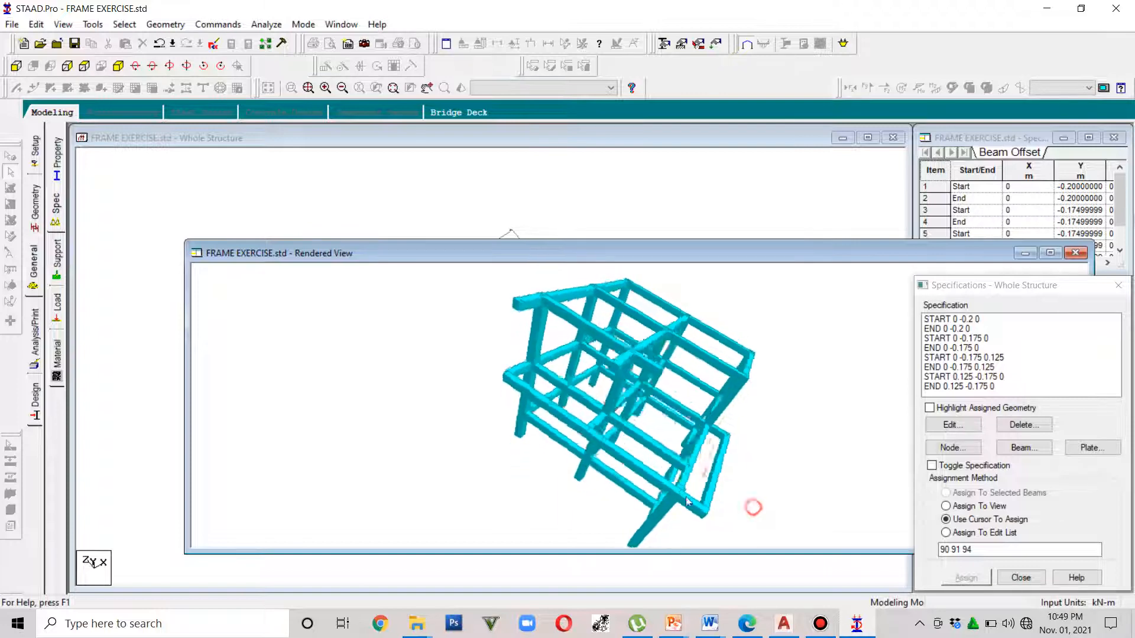
{"action": "left_click_drag", "start_coordinate": [753, 507], "coordinate": [792, 485]}
{"action": "left_click_drag", "start_coordinate": [704, 477], "coordinate": [832, 442]}
{"action": "mouse_move", "coordinate": [646, 444]}
{"action": "left_mouse_down"}
{"action": "mouse_move", "coordinate": [751, 466]}
{"action": "mouse_move", "coordinate": [718, 501]}
{"action": "mouse_move", "coordinate": [724, 513]}
{"action": "mouse_move", "coordinate": [683, 499]}
{"action": "mouse_move", "coordinate": [739, 495]}
{"action": "mouse_move", "coordinate": [760, 525]}
{"action": "mouse_move", "coordinate": [610, 478]}
{"action": "mouse_move", "coordinate": [687, 504]}
{"action": "mouse_move", "coordinate": [739, 482]}
{"action": "mouse_move", "coordinate": [627, 447]}
{"action": "left_mouse_up"}
{"action": "scroll", "coordinate": [688, 493], "scroll_direction": "up", "scroll_amount": 3}
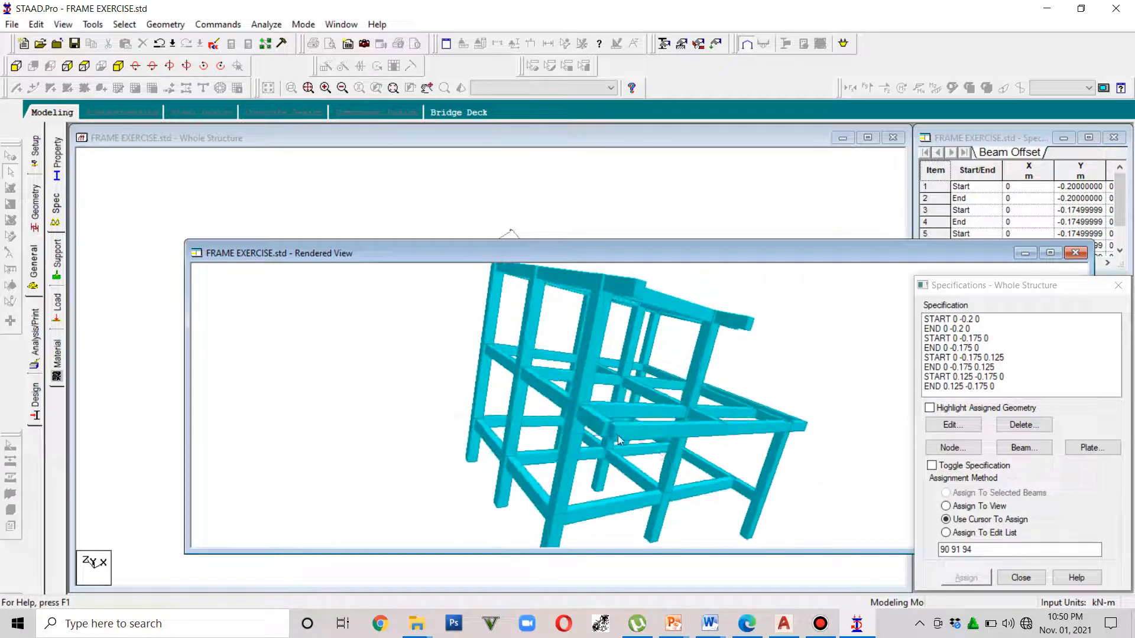
{"action": "left_click_drag", "start_coordinate": [894, 466], "coordinate": [587, 473]}
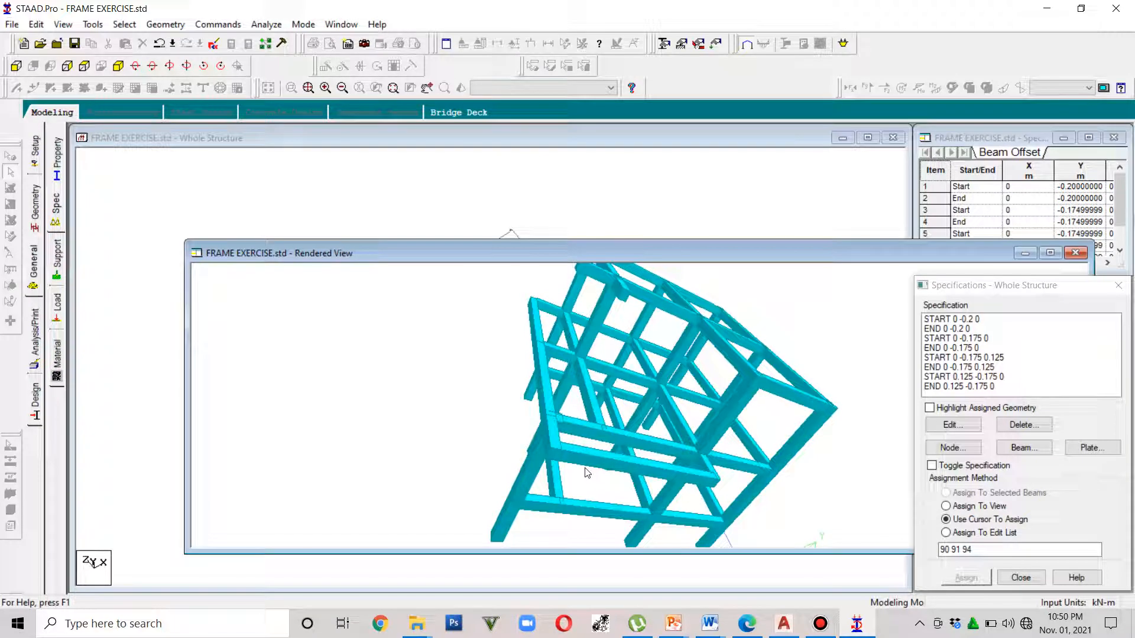
{"action": "left_click_drag", "start_coordinate": [486, 460], "coordinate": [783, 458]}
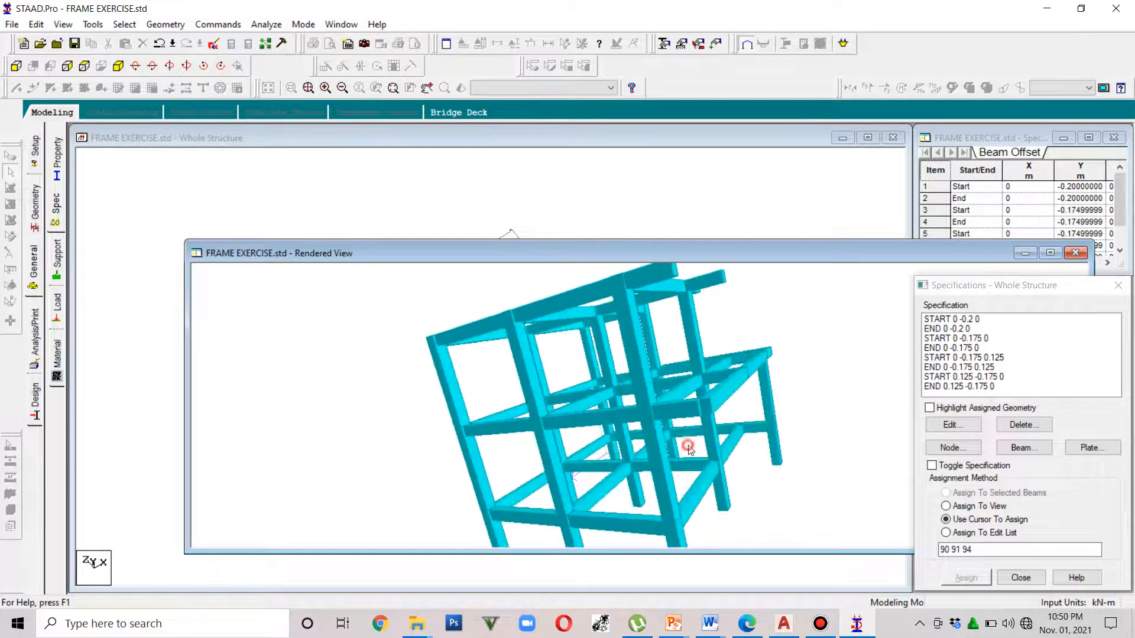
{"action": "left_click_drag", "start_coordinate": [688, 447], "coordinate": [641, 492]}
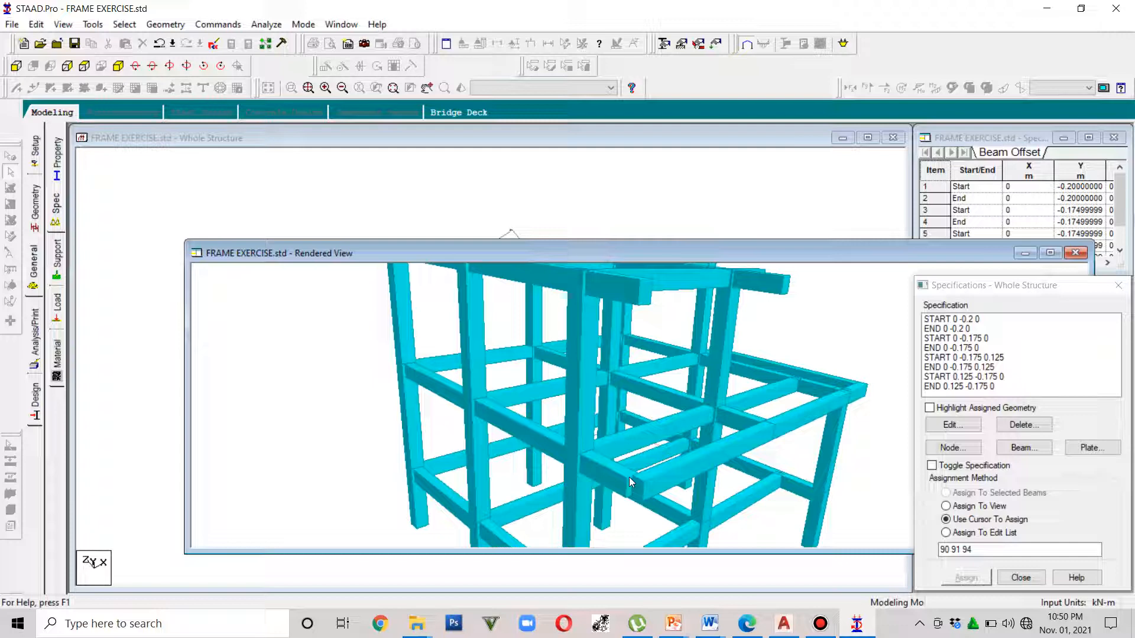
{"action": "left_click_drag", "start_coordinate": [629, 477], "coordinate": [587, 470]}
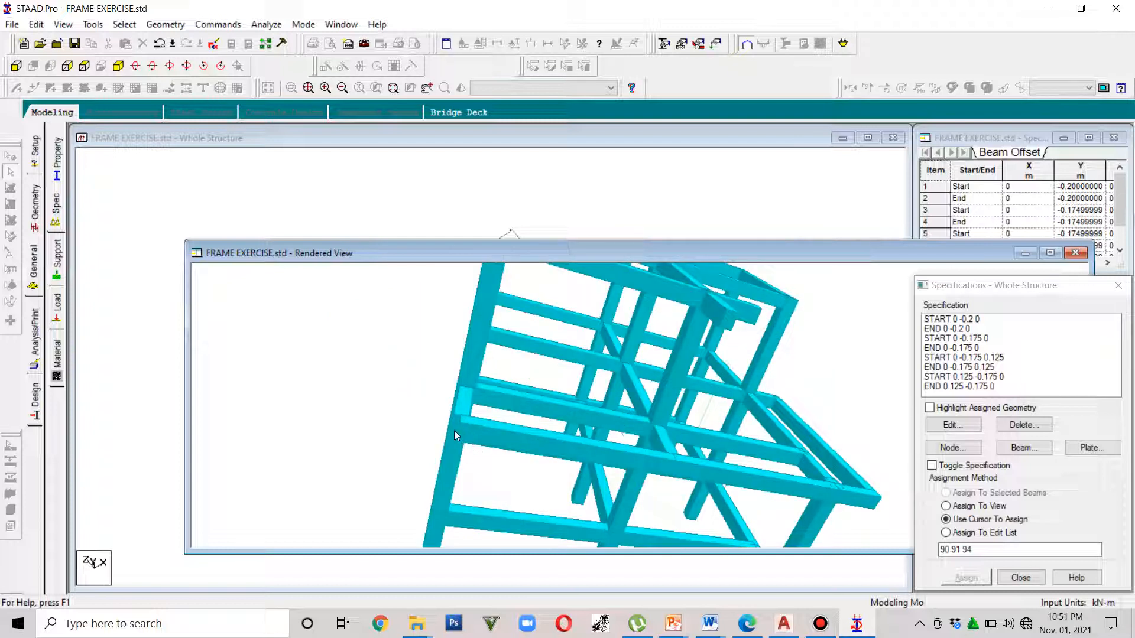
{"action": "left_click", "coordinate": [1075, 253]}
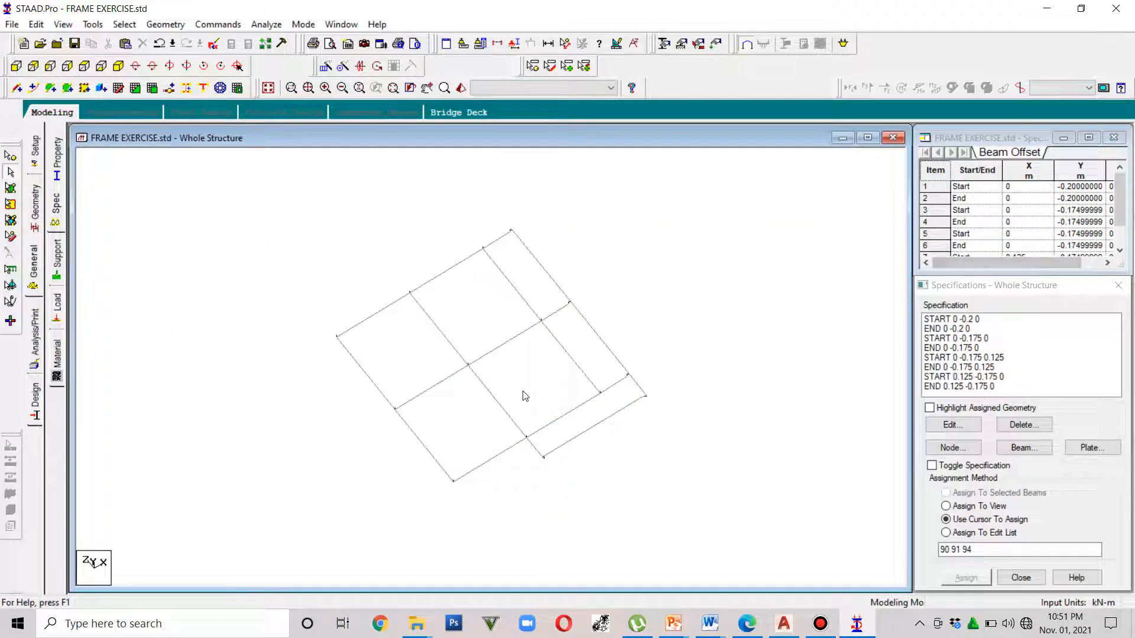
Accept the auto save while reviewing the frame's overhang in a fresh rendered view, and close that view
{"action": "left_click", "coordinate": [460, 89]}
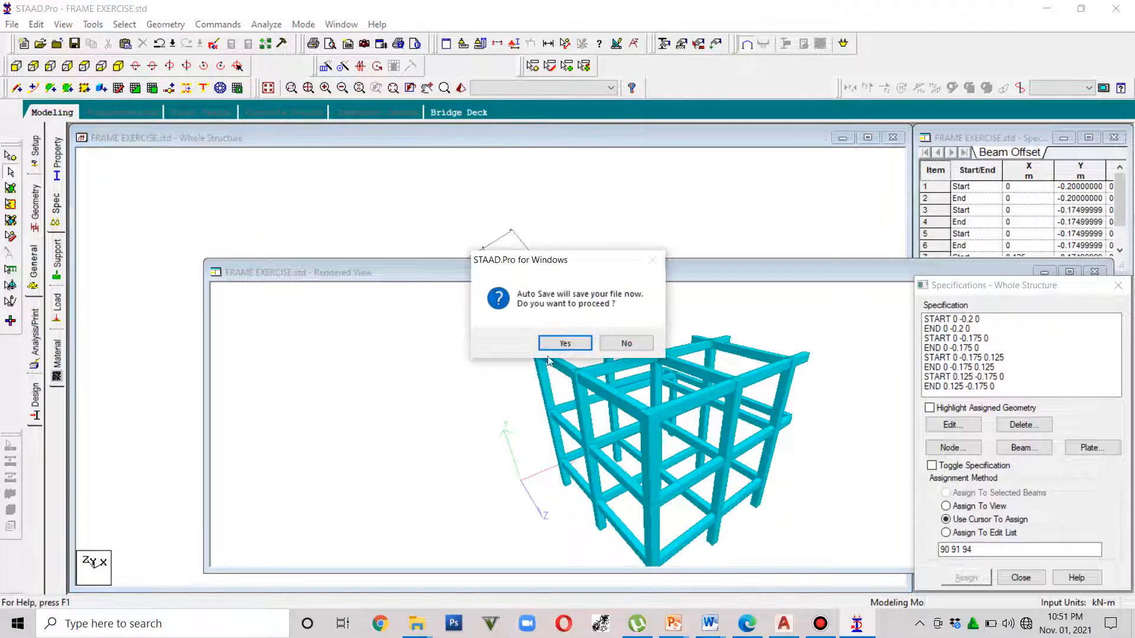
{"action": "left_click", "coordinate": [553, 344]}
{"action": "left_click", "coordinate": [470, 329]}
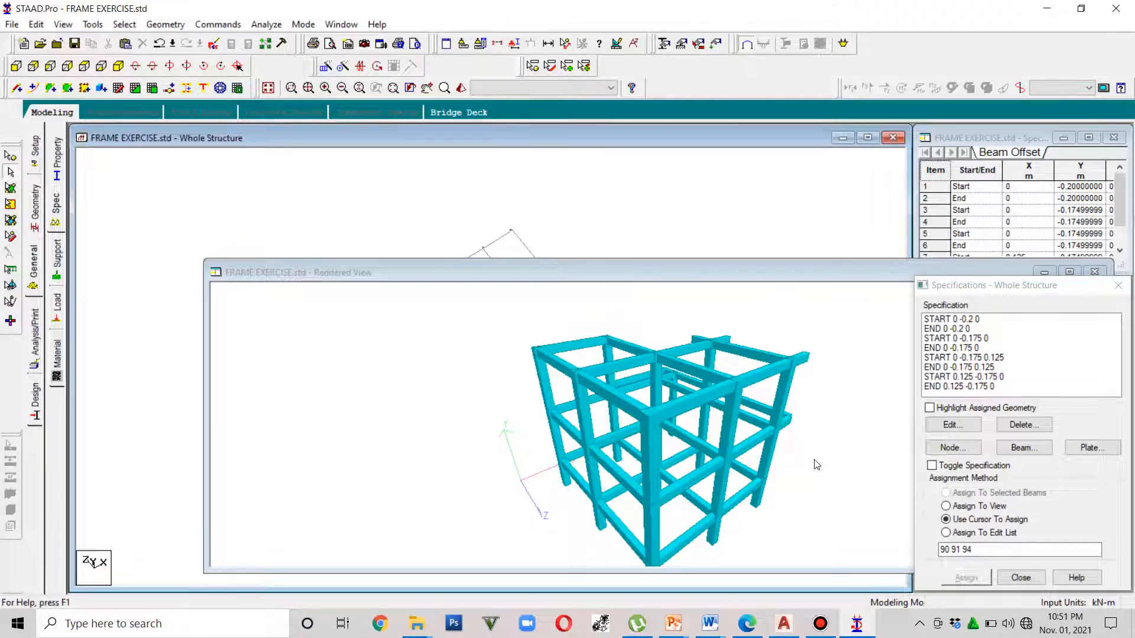
{"action": "left_click_drag", "start_coordinate": [813, 459], "coordinate": [680, 491]}
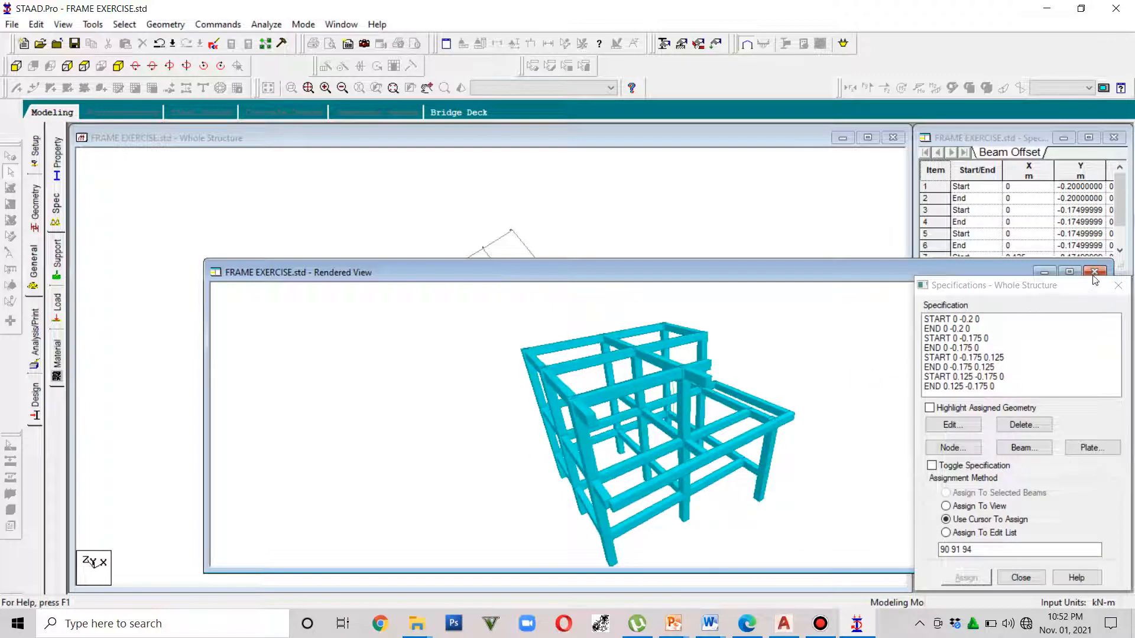
{"action": "left_click", "coordinate": [1095, 272]}
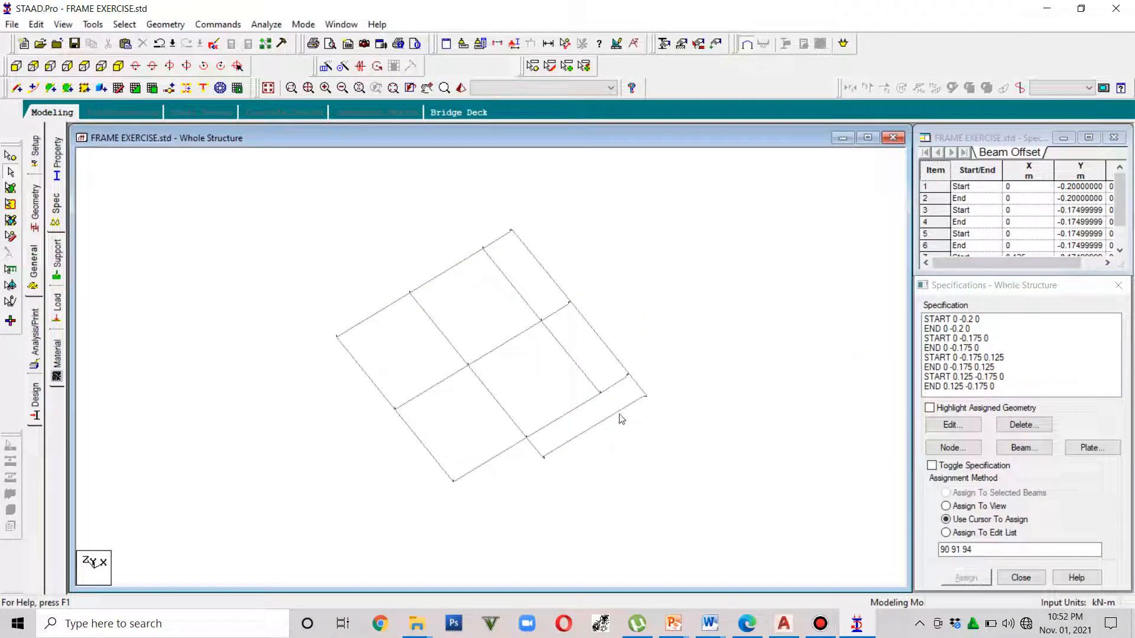
Assign a global start offset of X -0.125 m, Y -0.175 m and Z 0.125 m to outer side beam 90
{"action": "left_click", "coordinate": [548, 276]}
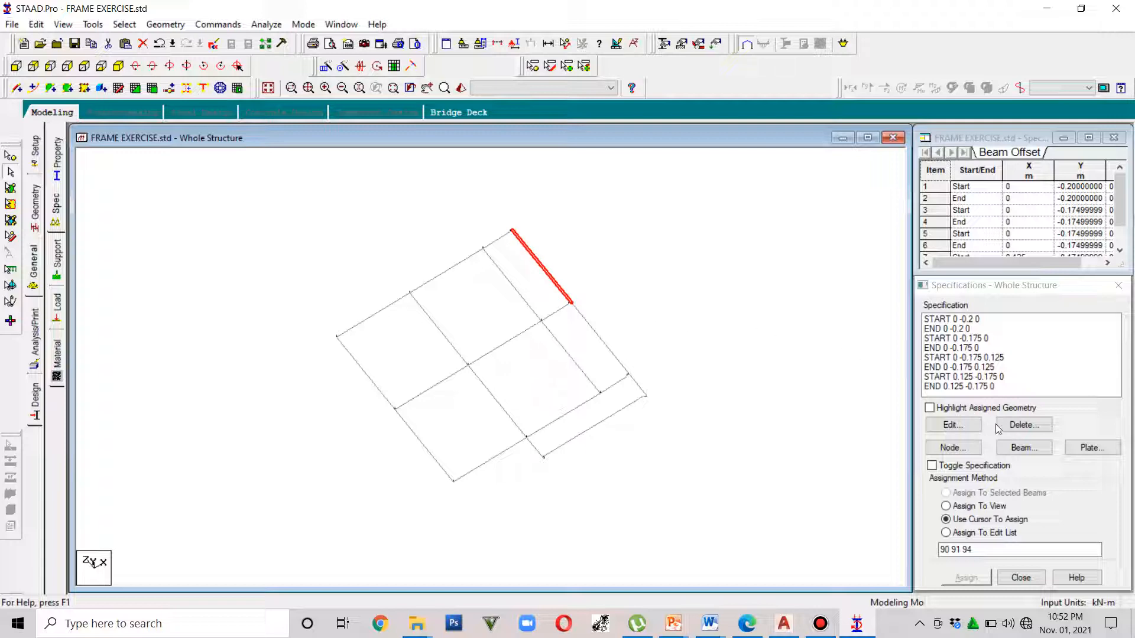
{"action": "left_click", "coordinate": [1021, 449]}
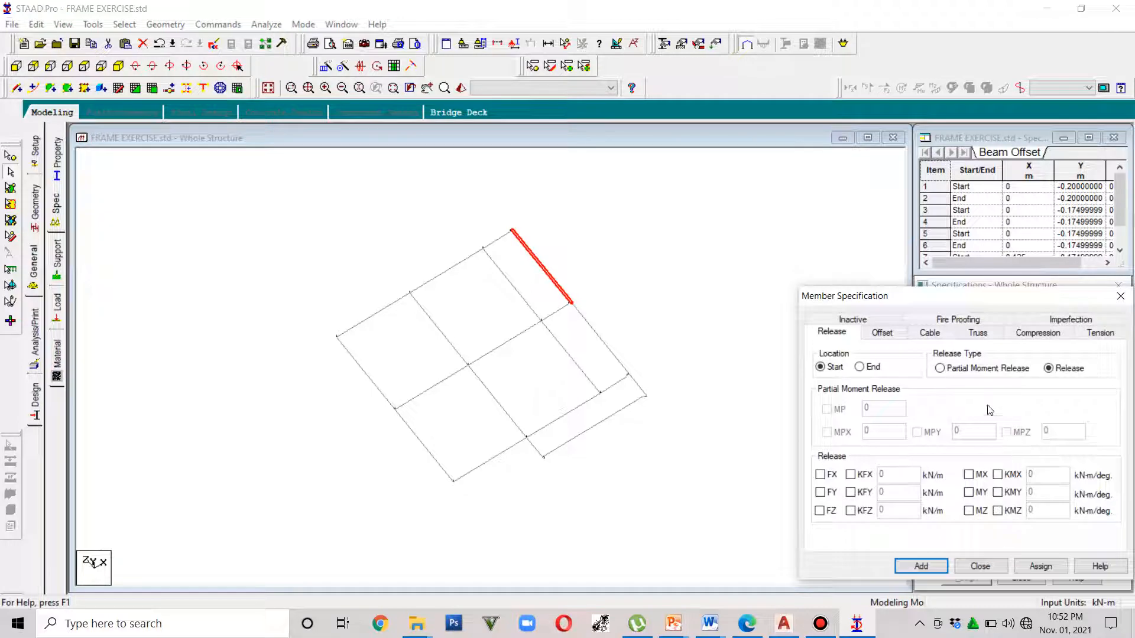
{"action": "left_click", "coordinate": [880, 332]}
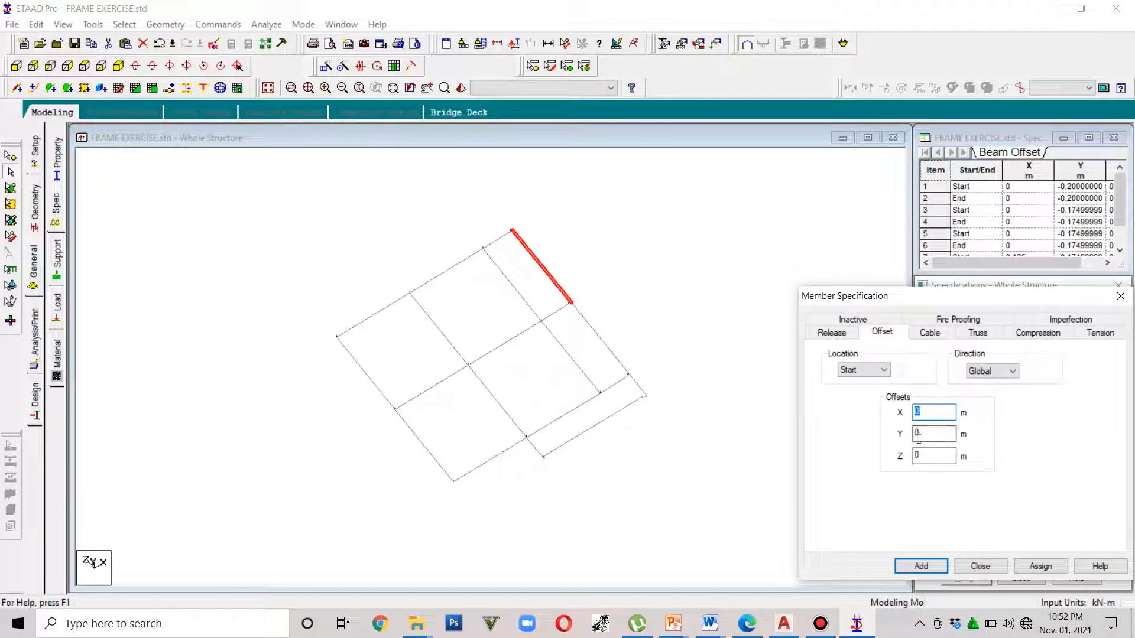
{"action": "left_click", "coordinate": [917, 433]}
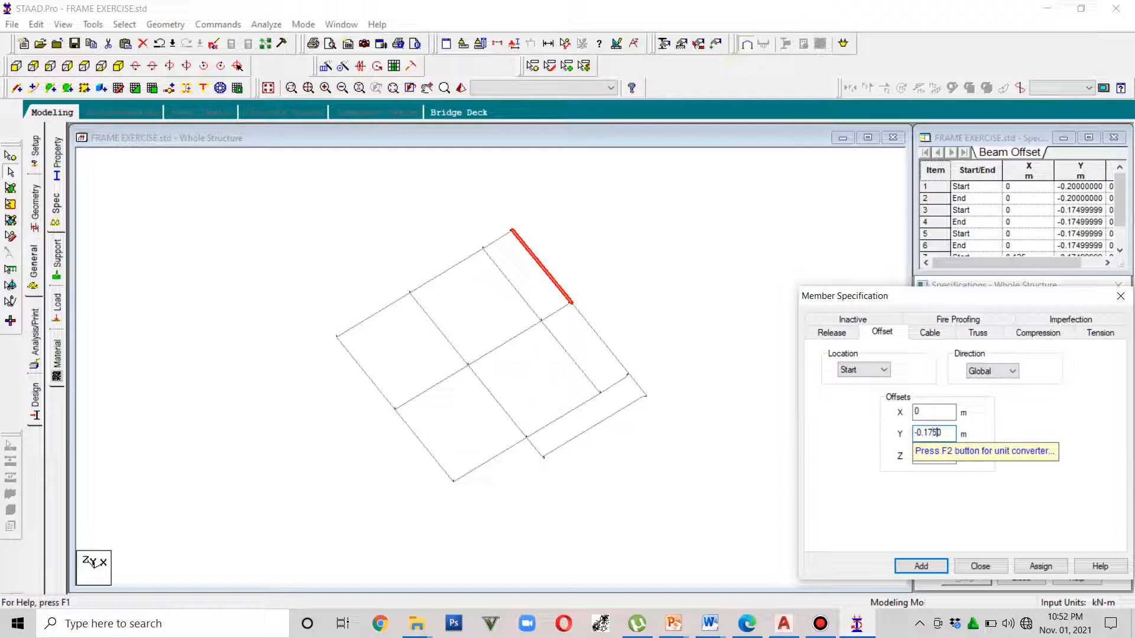
{"action": "left_click", "coordinate": [925, 413]}
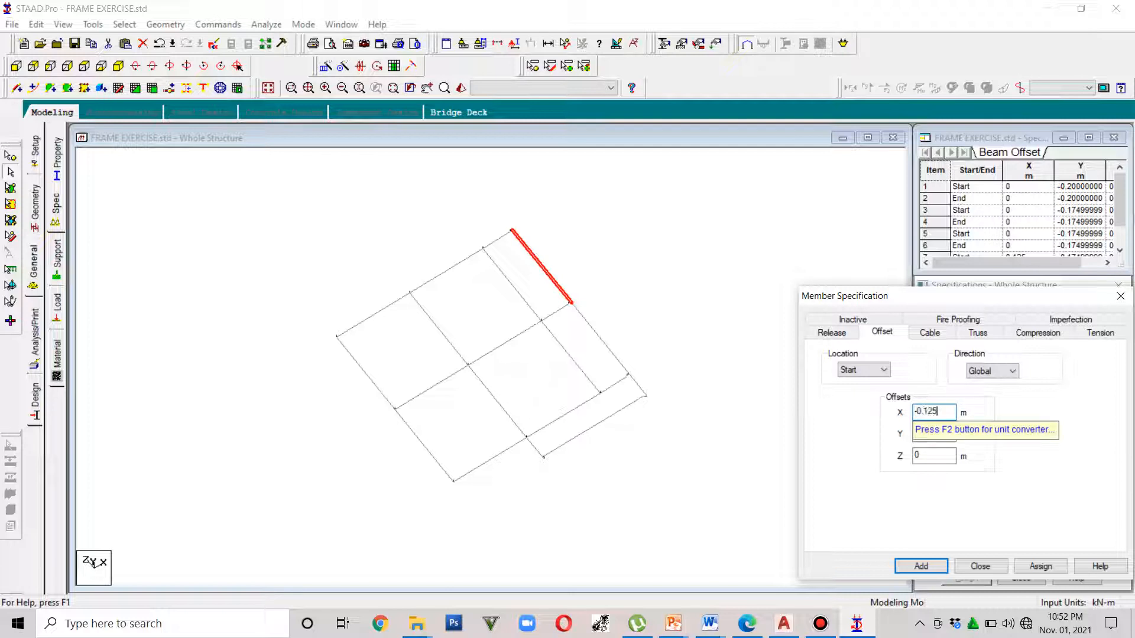
{"action": "left_click", "coordinate": [929, 456]}
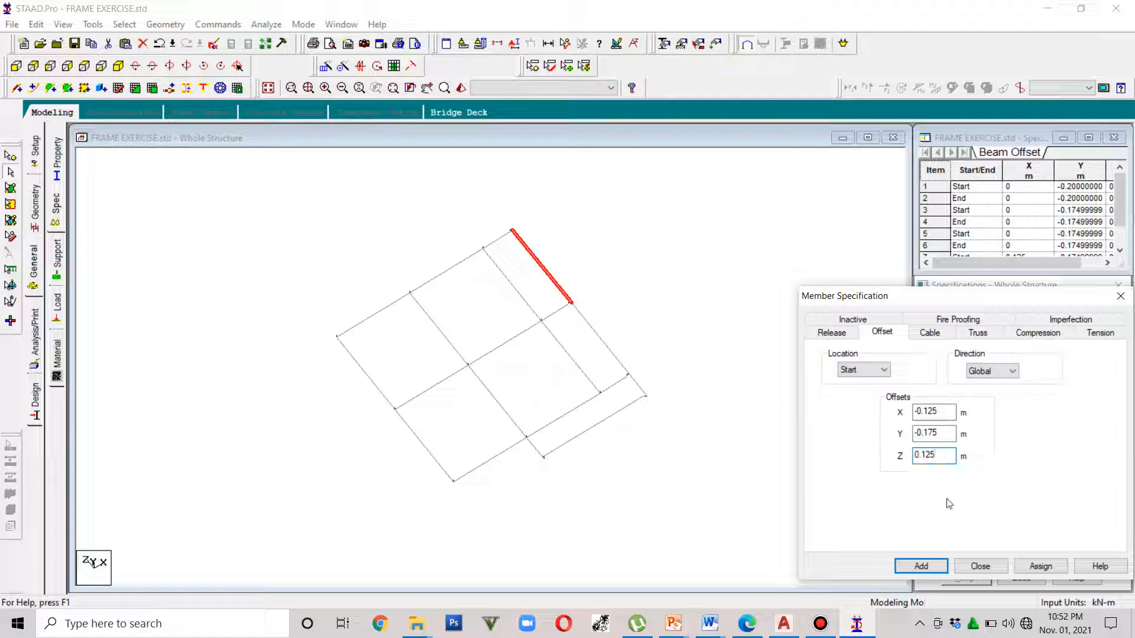
{"action": "left_click", "coordinate": [1036, 568]}
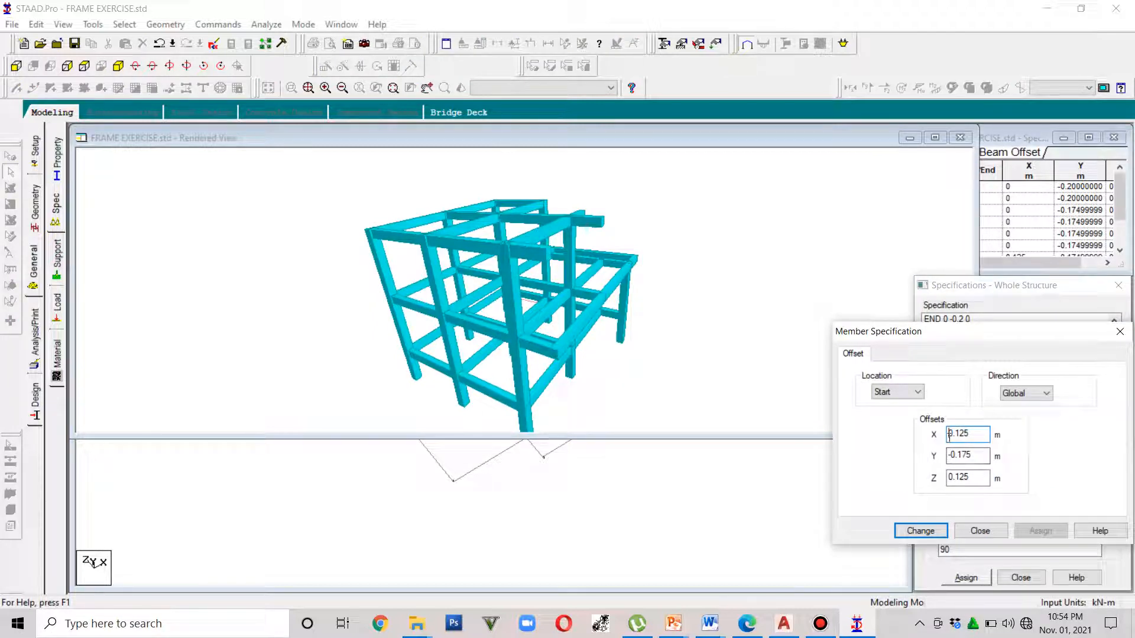
Set the X value of beam 90's start offset to 0.125 m and check the corner in a new rendered view
{"action": "left_click", "coordinate": [921, 530]}
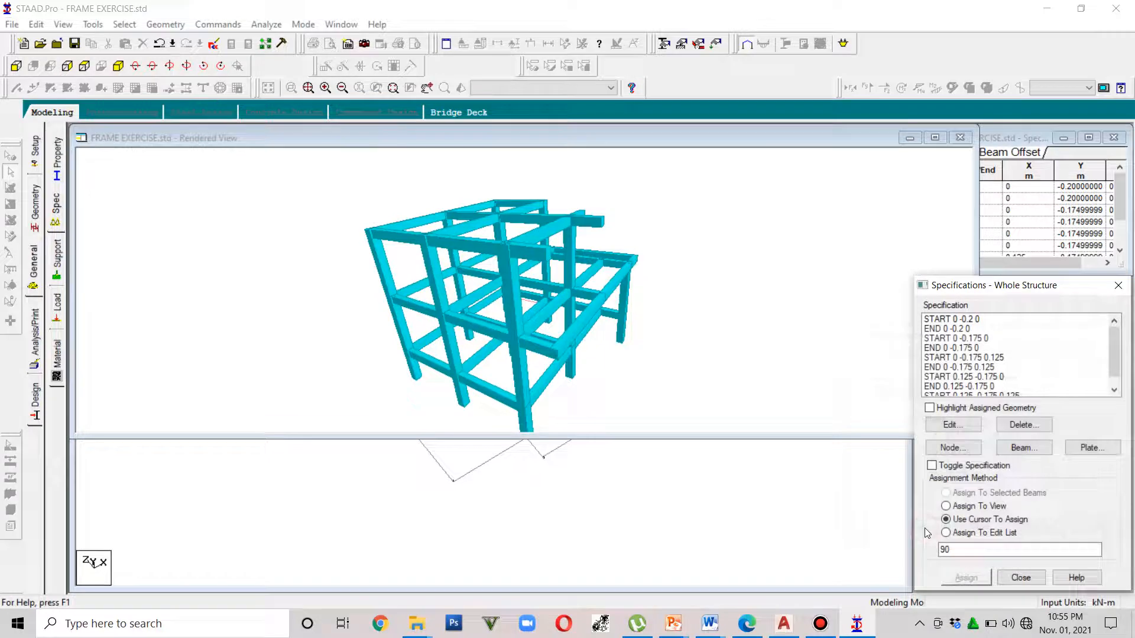
{"action": "left_click", "coordinate": [960, 137]}
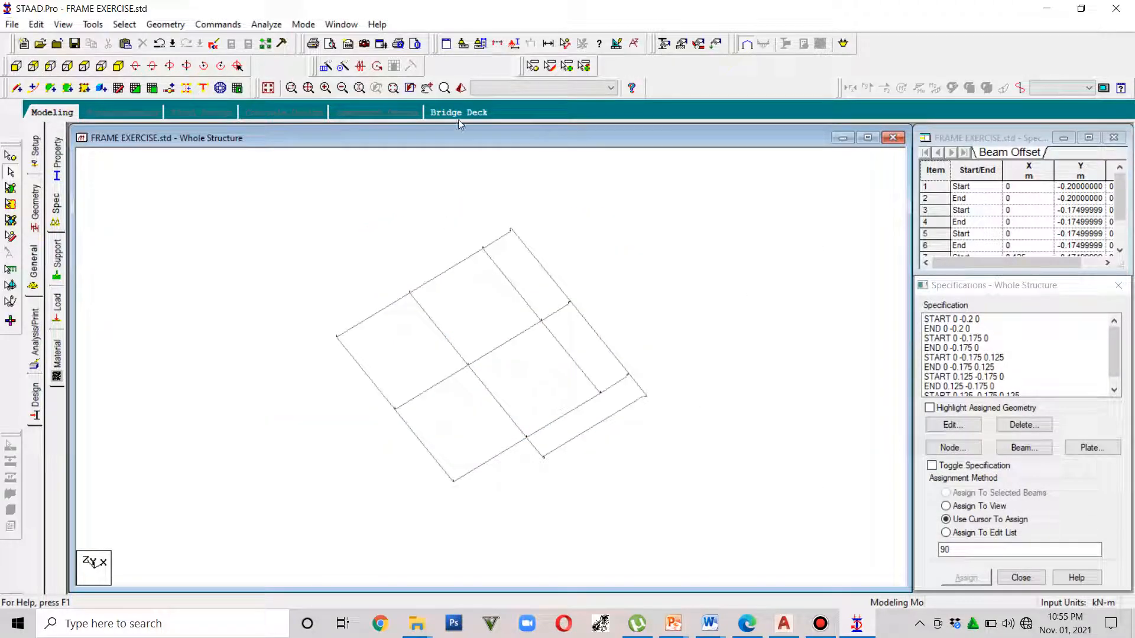
{"action": "left_click", "coordinate": [461, 88]}
{"action": "left_click_drag", "start_coordinate": [676, 407], "coordinate": [526, 376]}
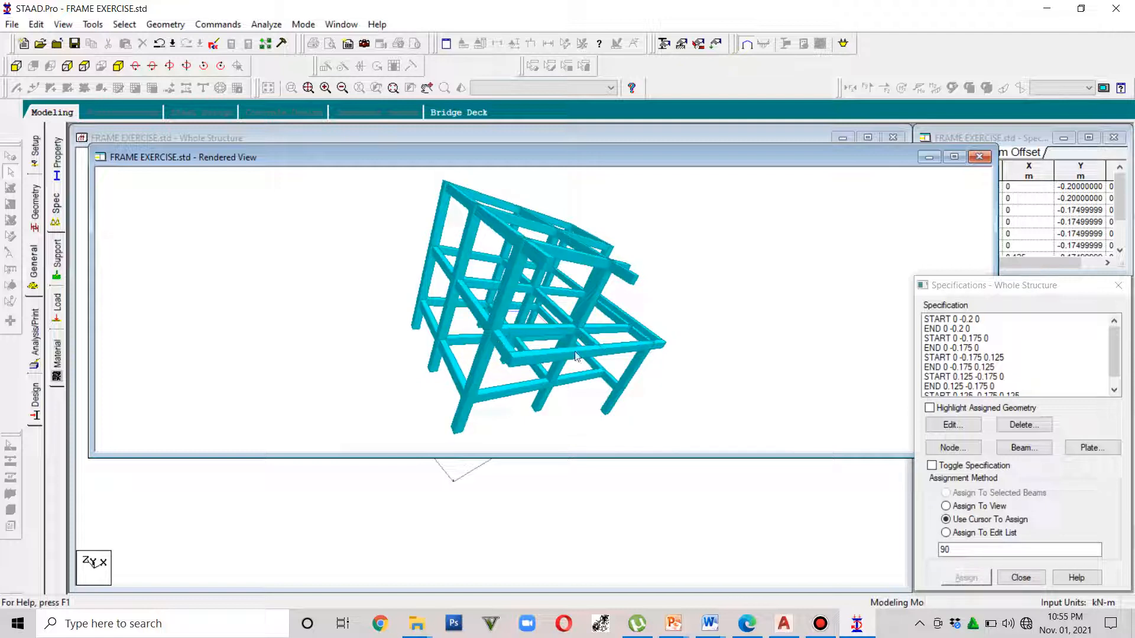
Examine the rendered frame from all sides, checking the overhang corner, outer side beams and beam-column joints on both storeys
{"action": "left_click_drag", "start_coordinate": [585, 373], "coordinate": [531, 398]}
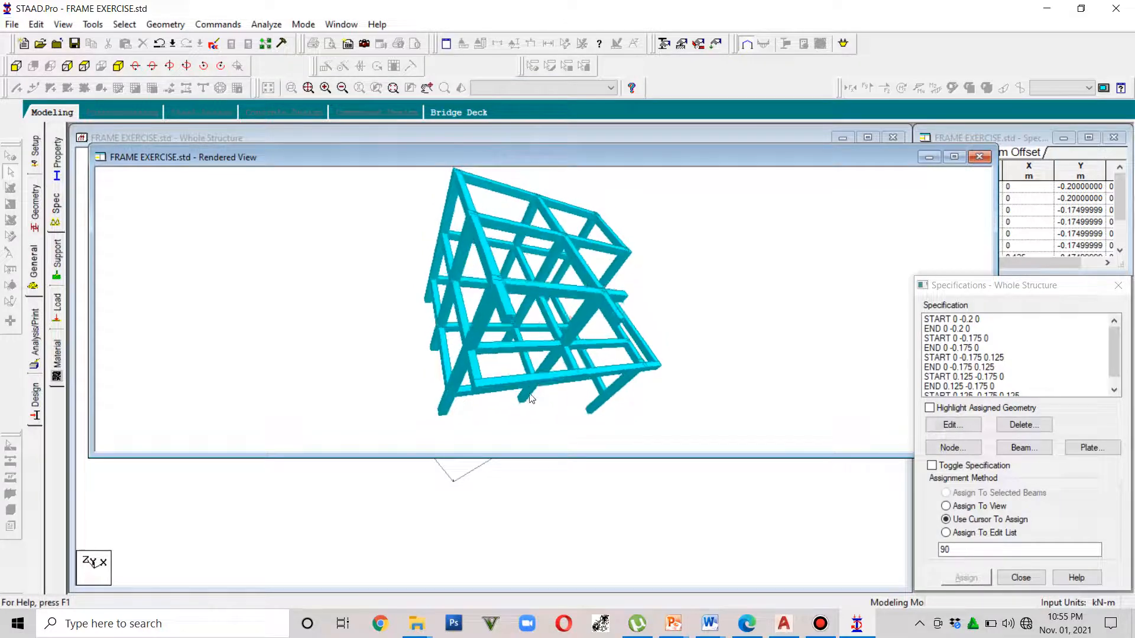
{"action": "left_click_drag", "start_coordinate": [680, 278], "coordinate": [449, 312]}
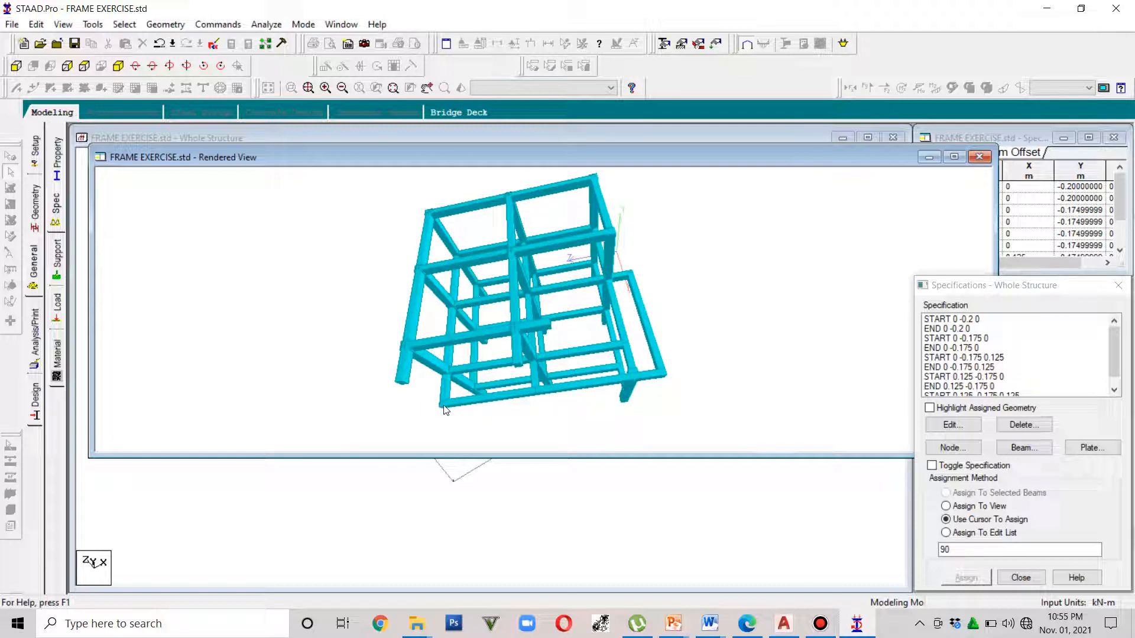
{"action": "left_click_drag", "start_coordinate": [583, 397], "coordinate": [425, 326]}
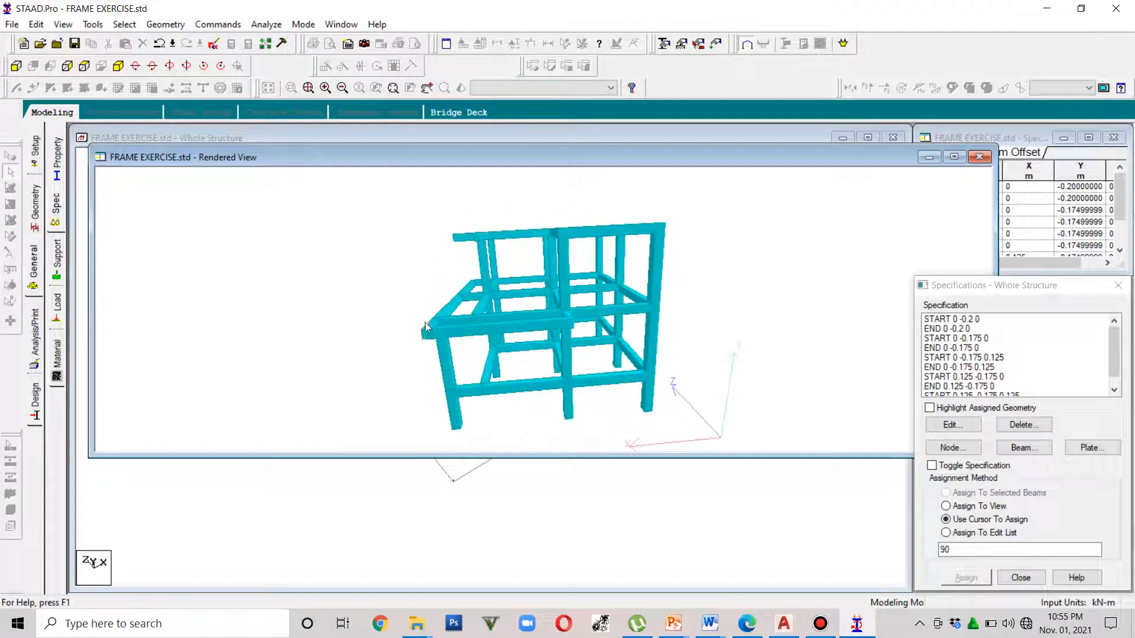
{"action": "left_click_drag", "start_coordinate": [611, 367], "coordinate": [518, 377]}
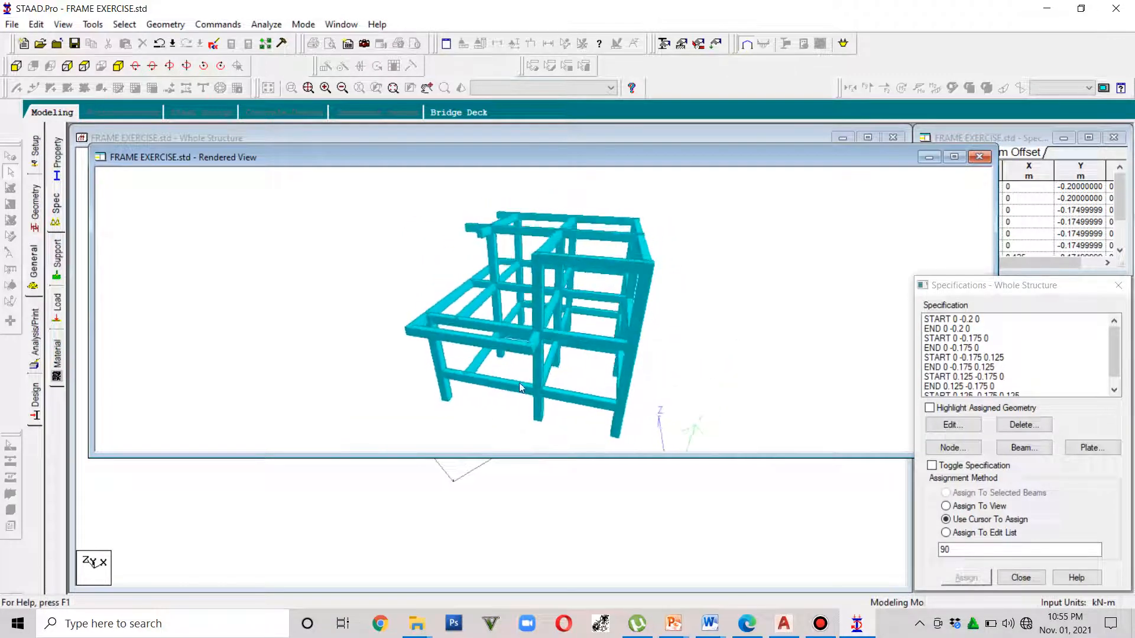
{"action": "scroll", "coordinate": [530, 367], "scroll_direction": "up", "scroll_amount": 2}
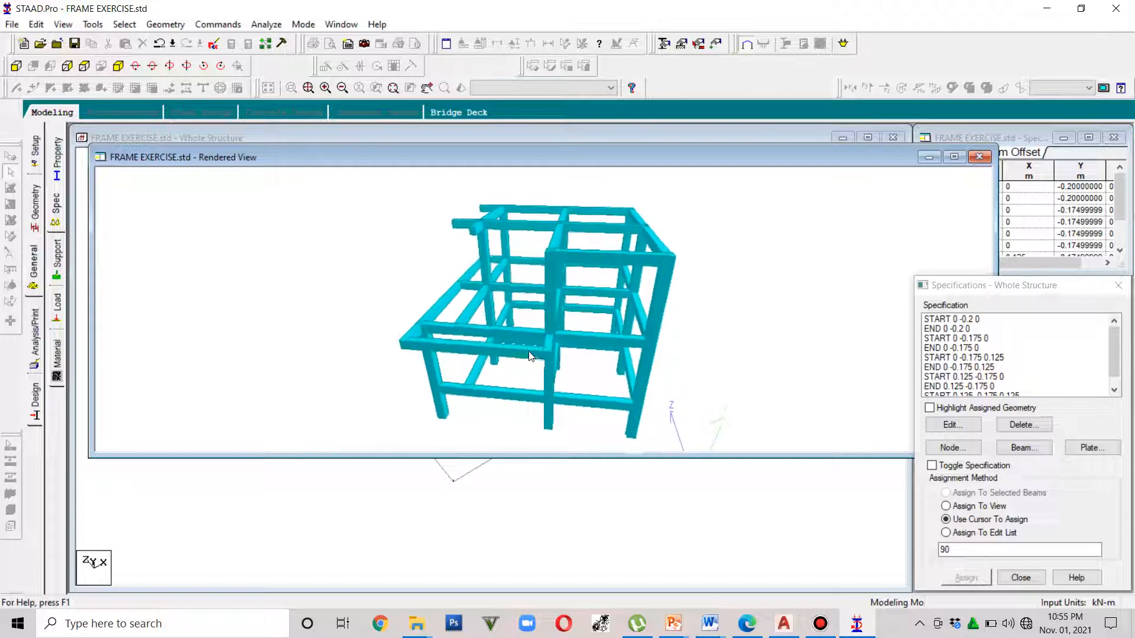
{"action": "scroll", "coordinate": [529, 361], "scroll_direction": "up", "scroll_amount": 4}
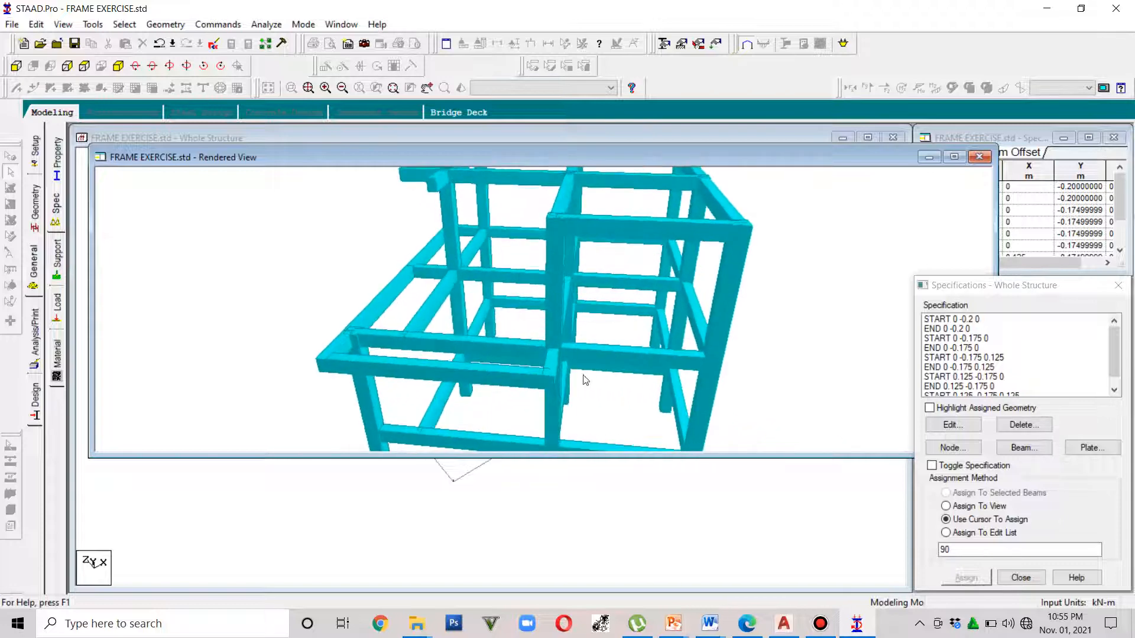
{"action": "left_click_drag", "start_coordinate": [587, 381], "coordinate": [626, 358]}
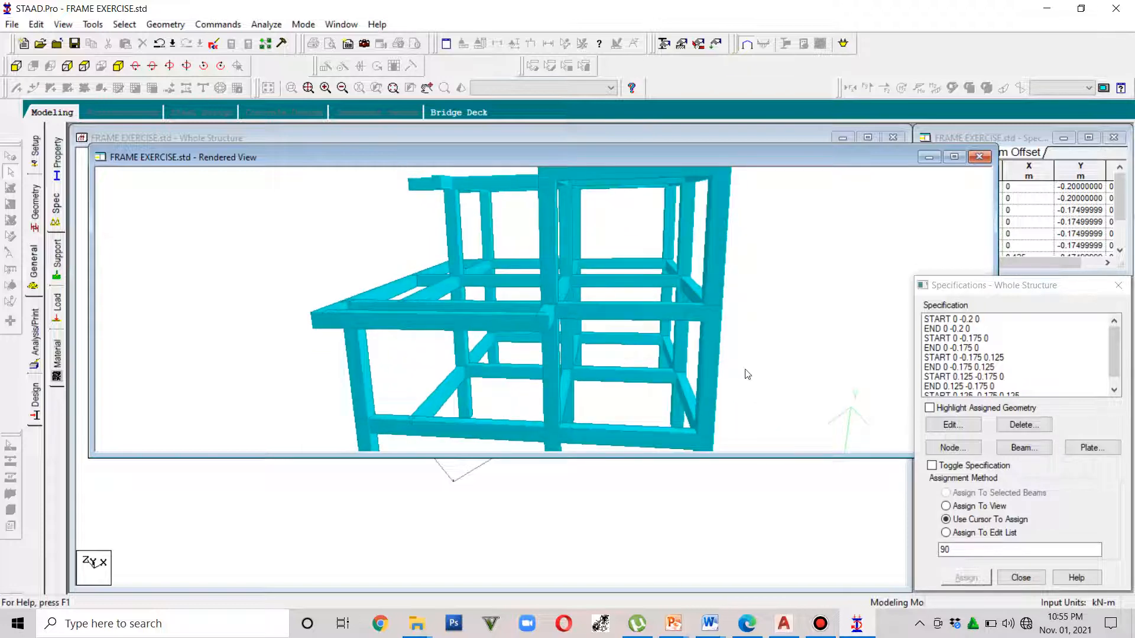
{"action": "left_click_drag", "start_coordinate": [821, 355], "coordinate": [539, 334]}
{"action": "scroll", "coordinate": [555, 326], "scroll_direction": "up", "scroll_amount": 4}
{"action": "scroll", "coordinate": [555, 326], "scroll_direction": "down", "scroll_amount": 5}
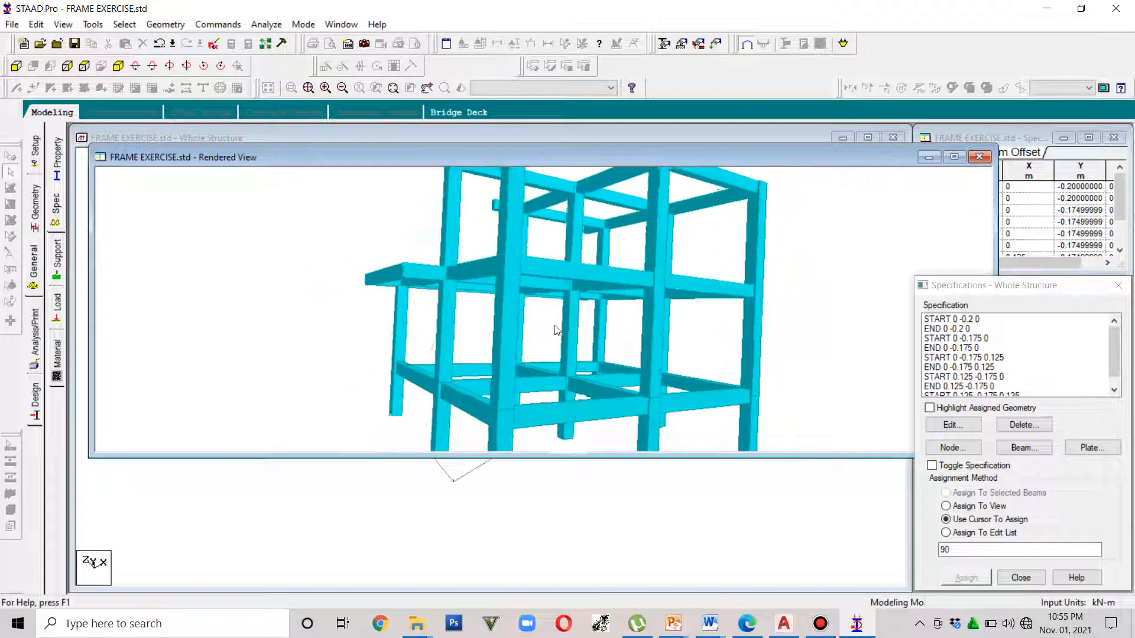
{"action": "scroll", "coordinate": [555, 325], "scroll_direction": "down", "scroll_amount": 5}
{"action": "left_click_drag", "start_coordinate": [554, 323], "coordinate": [688, 306]}
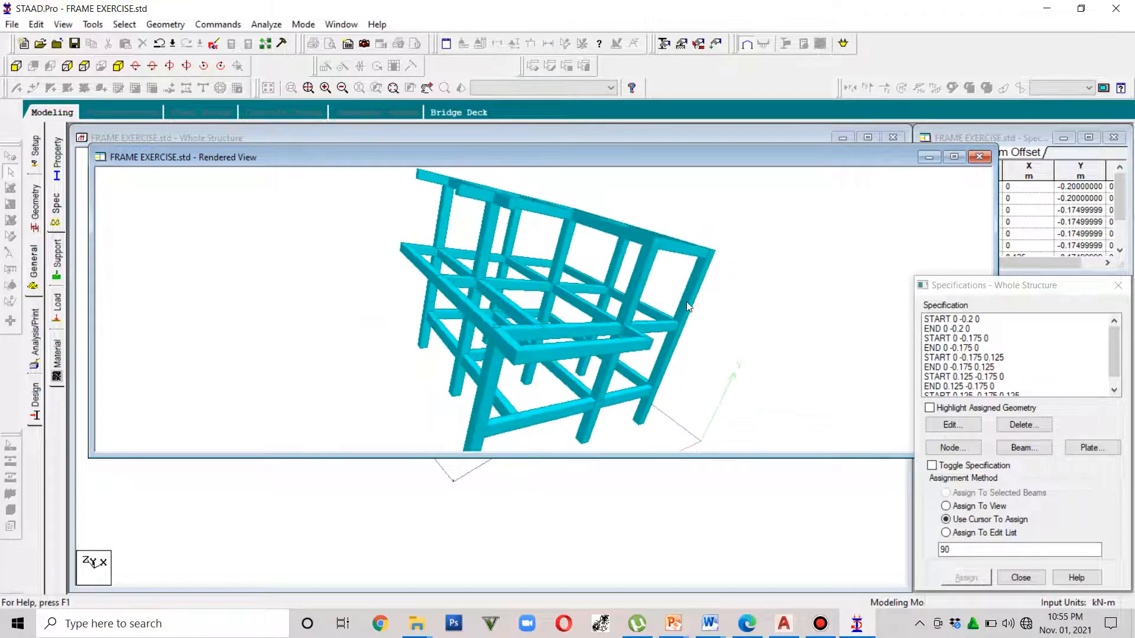
{"action": "left_click_drag", "start_coordinate": [483, 289], "coordinate": [532, 280]}
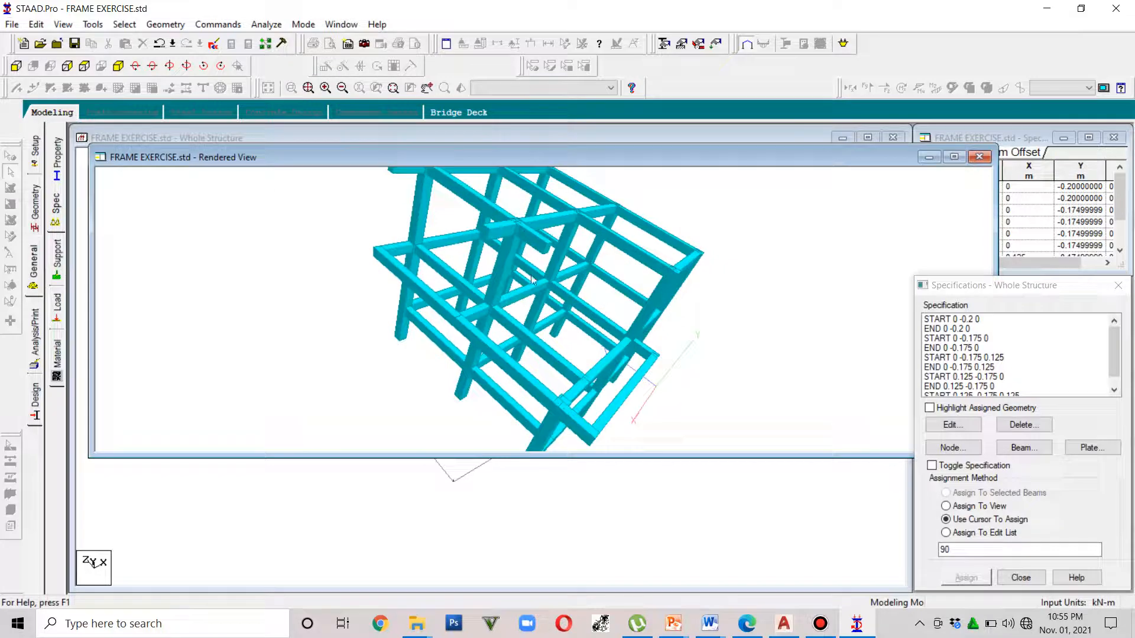
{"action": "left_click_drag", "start_coordinate": [767, 327], "coordinate": [793, 264]}
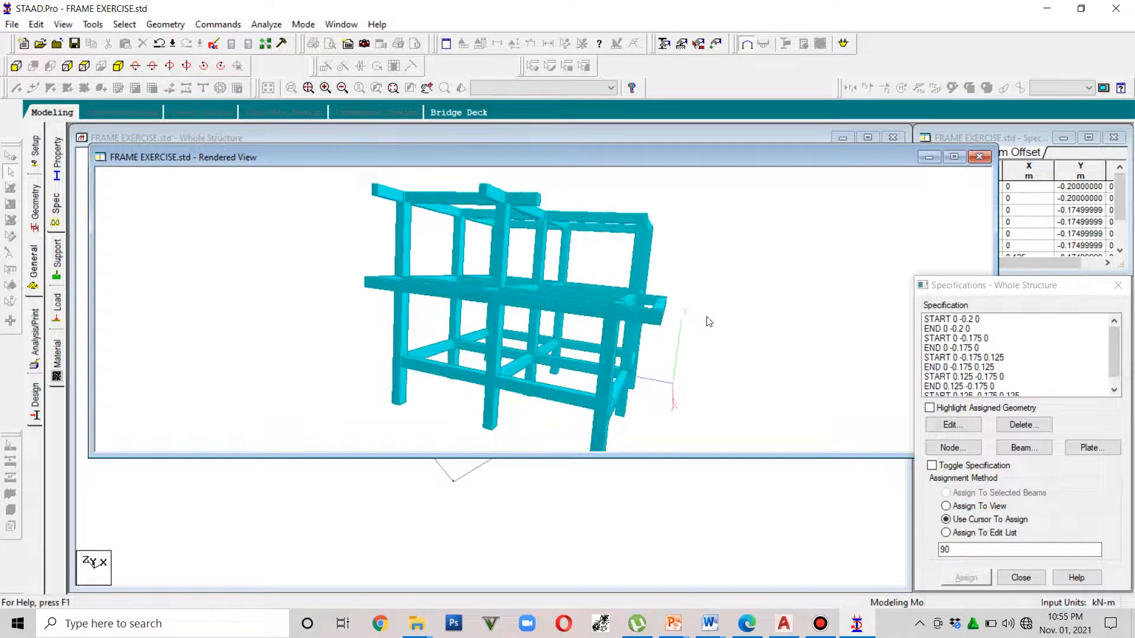
{"action": "left_click_drag", "start_coordinate": [710, 321], "coordinate": [792, 409]}
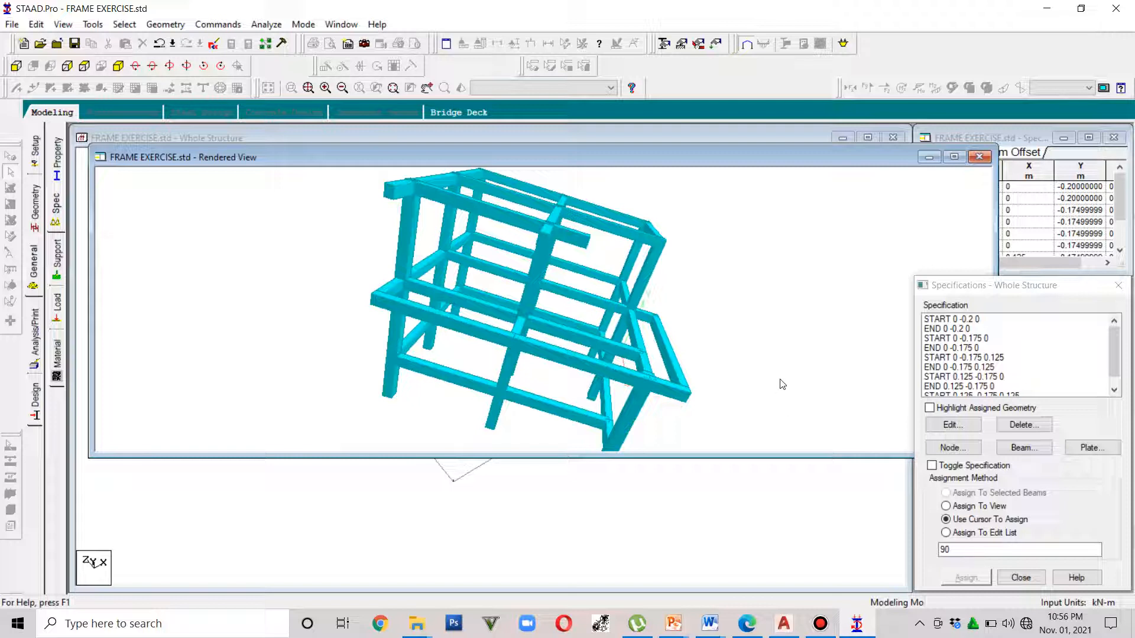
{"action": "left_click_drag", "start_coordinate": [783, 385], "coordinate": [374, 341]}
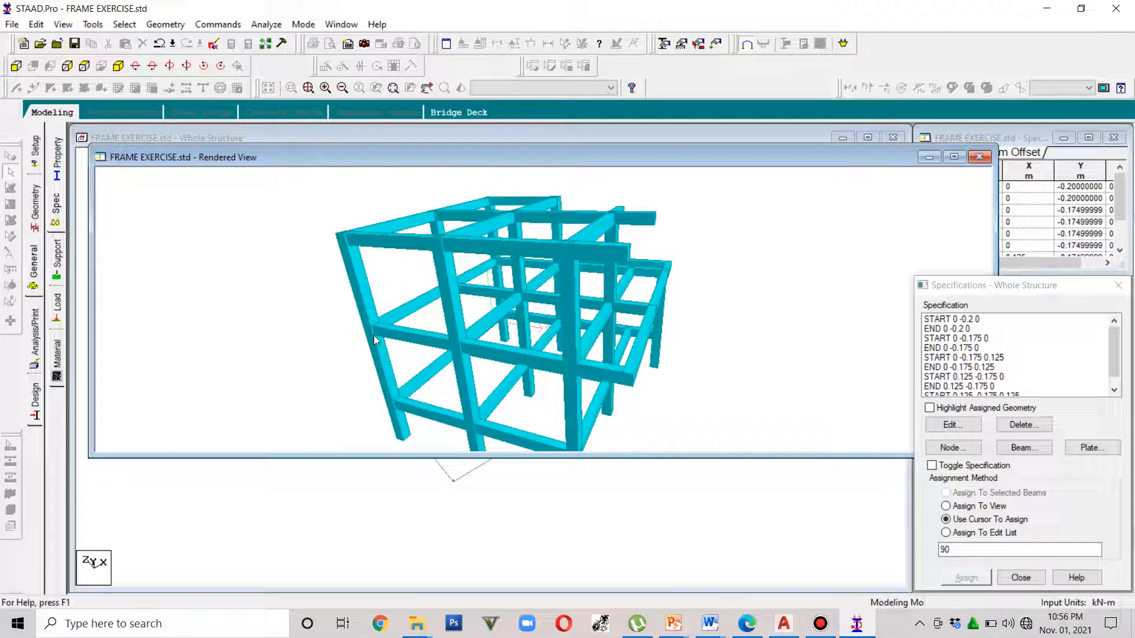